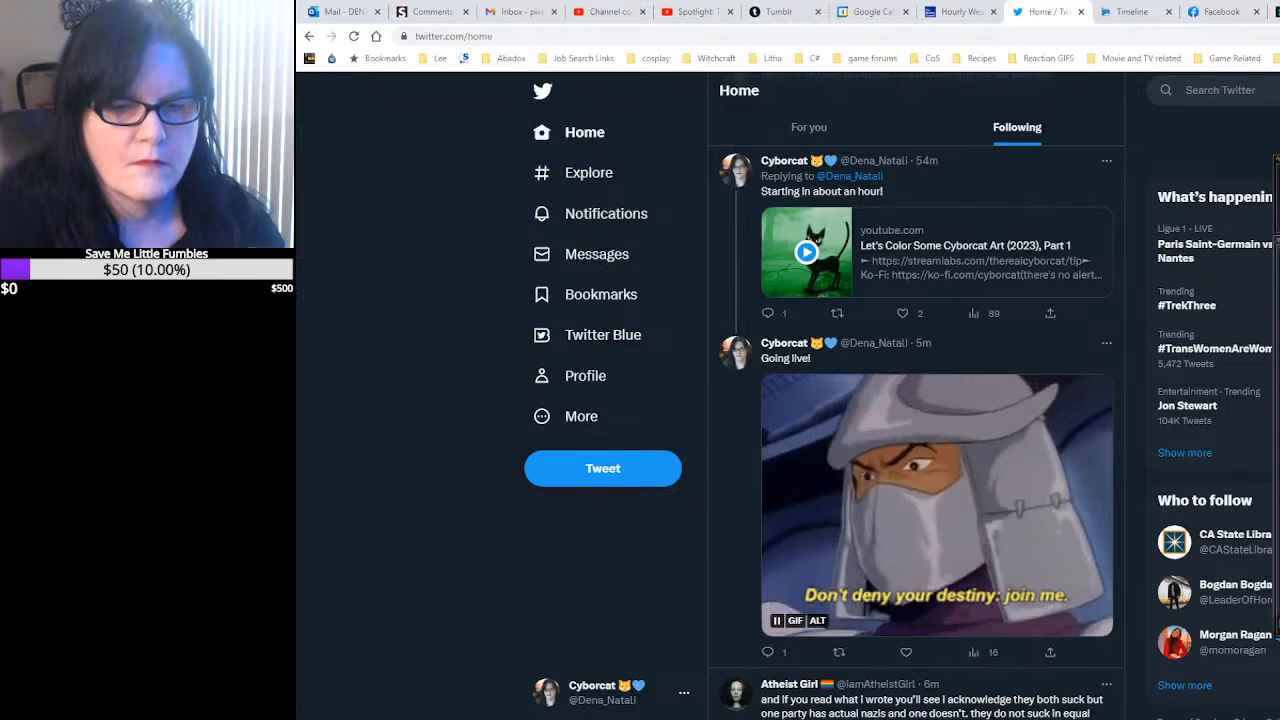
Switch to Photoshop and compare the coloured front view in Falcor.psd with the inked back view in Falcor back.psd
click(650, 675)
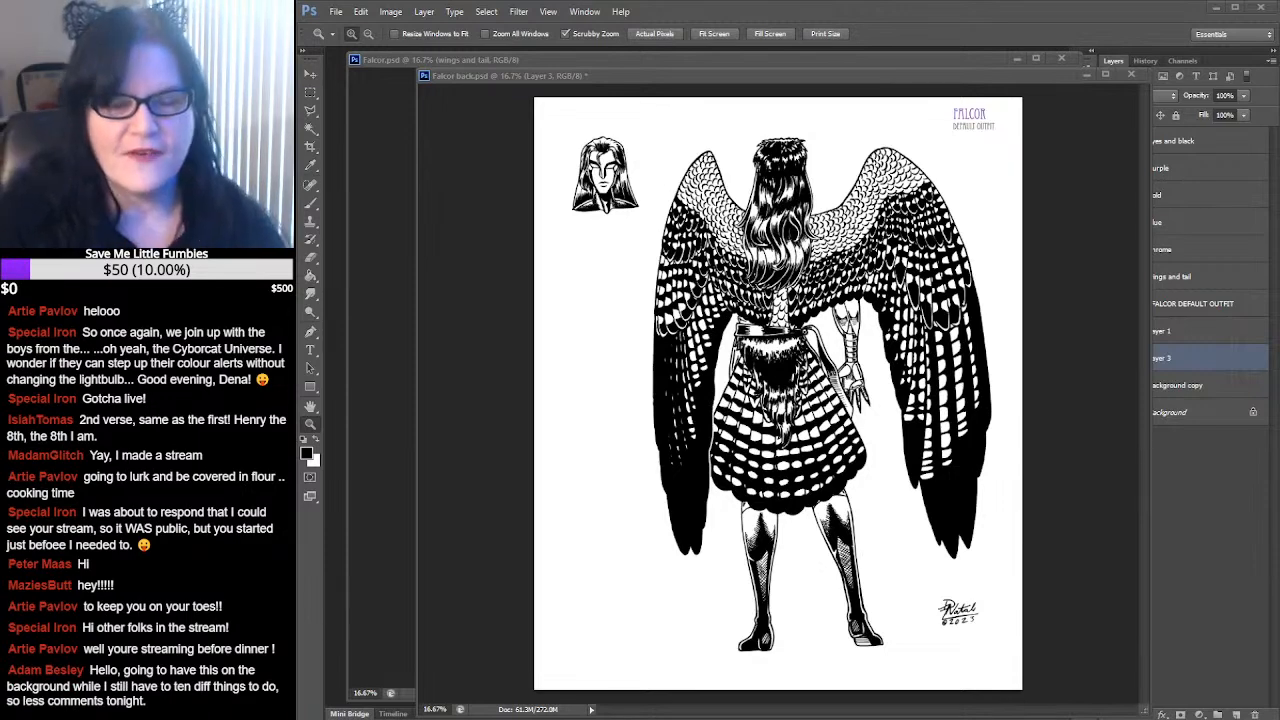
click(364, 92)
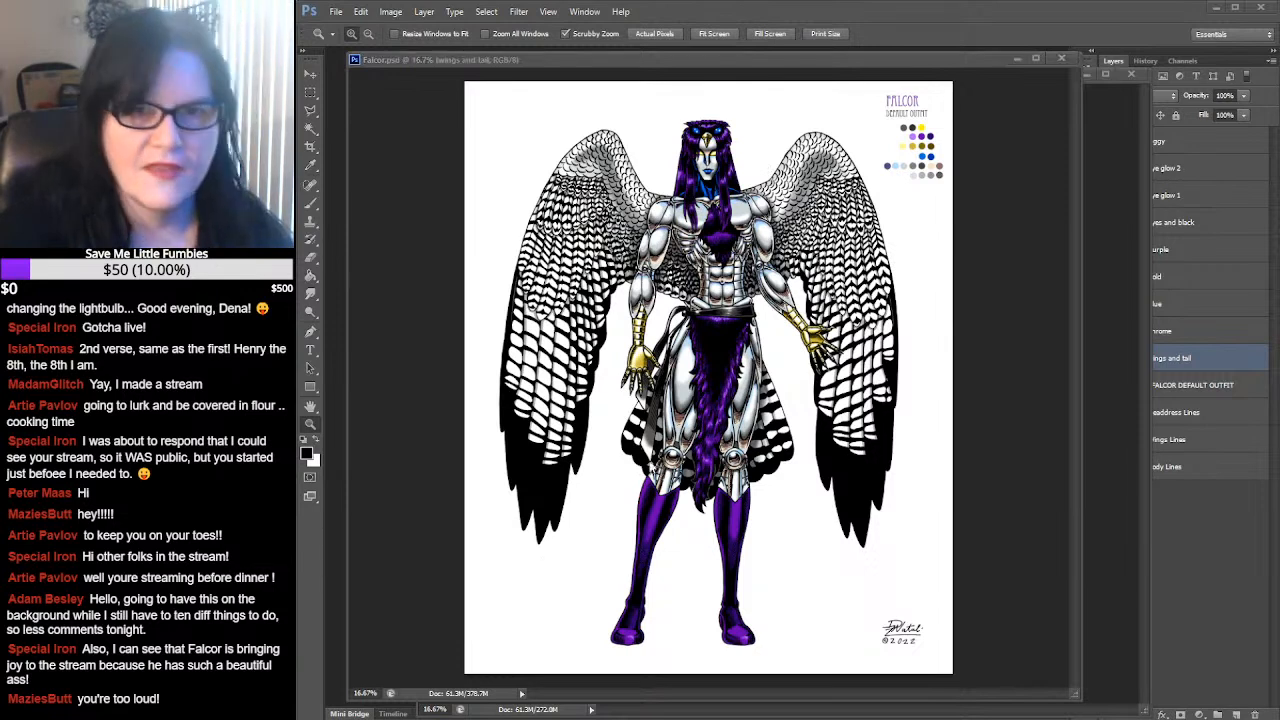
click(1112, 263)
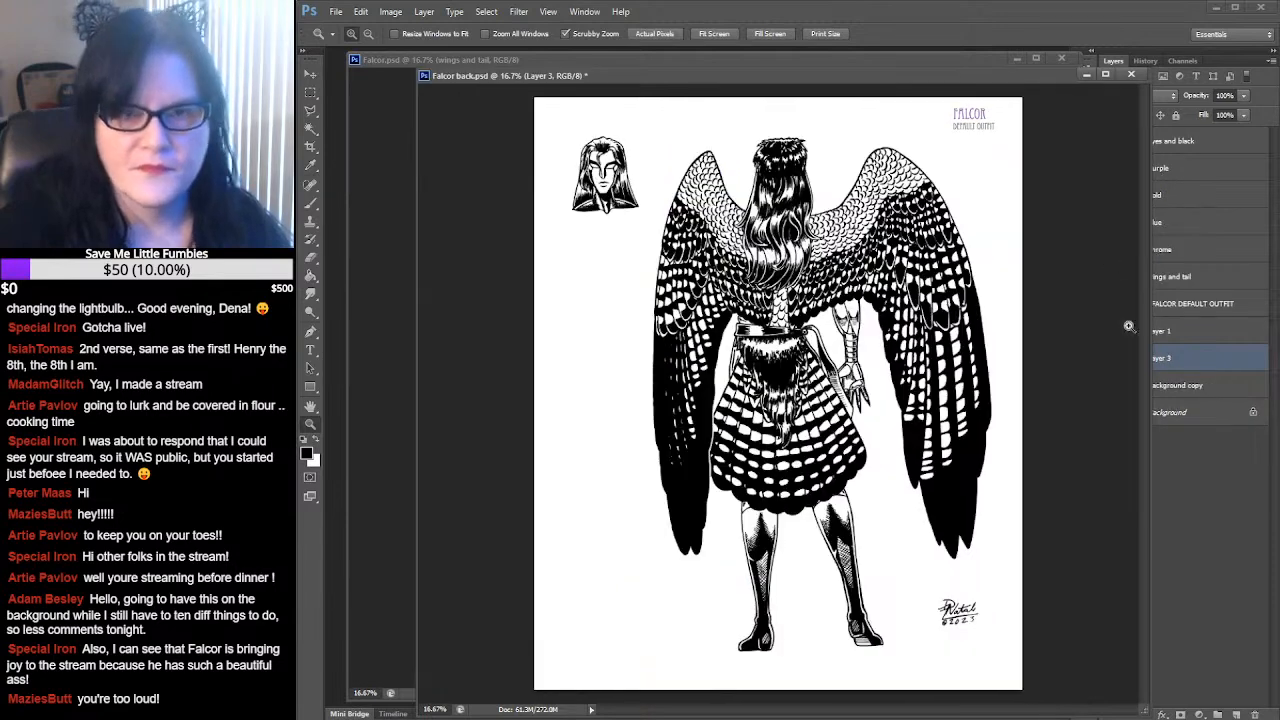
click(399, 218)
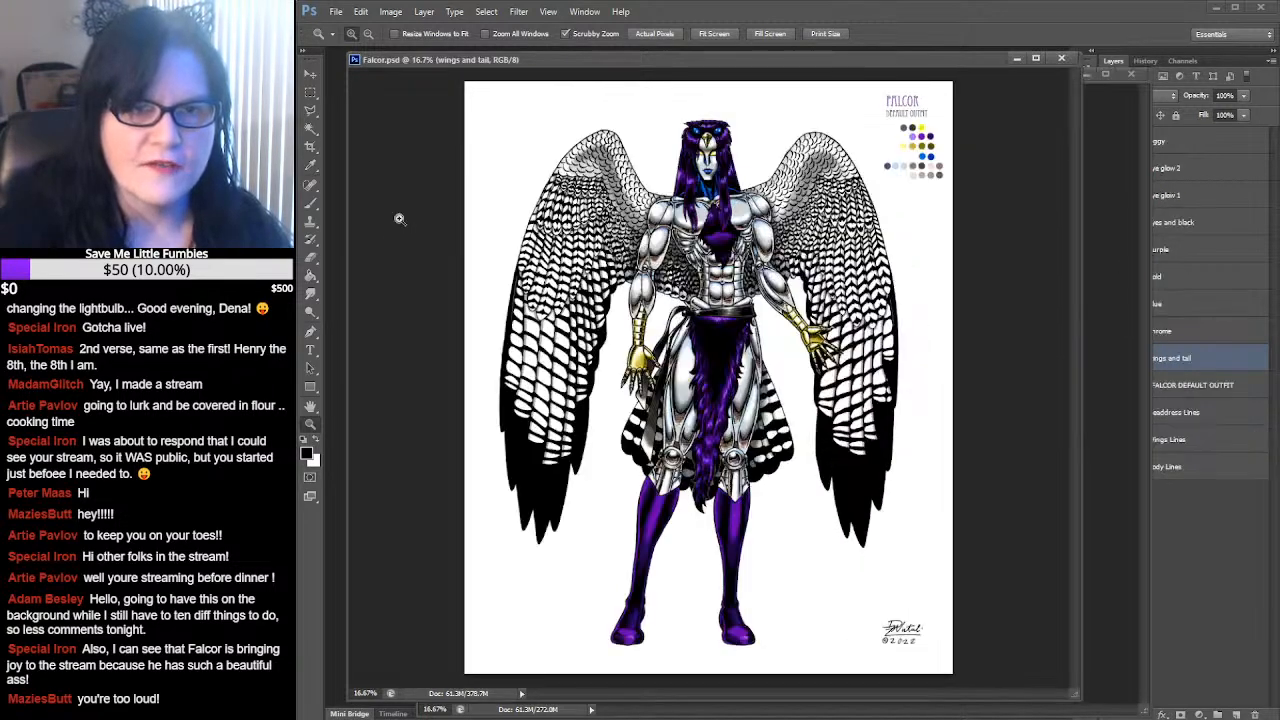
click(1099, 131)
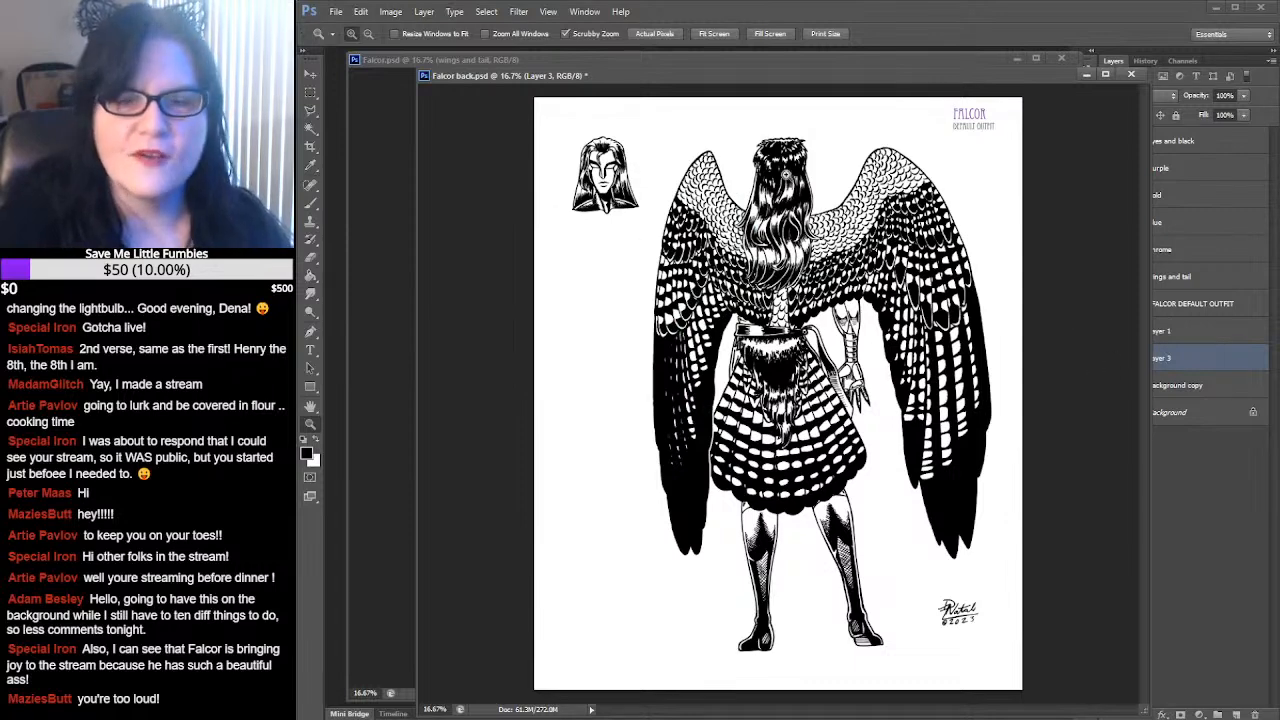
click(386, 124)
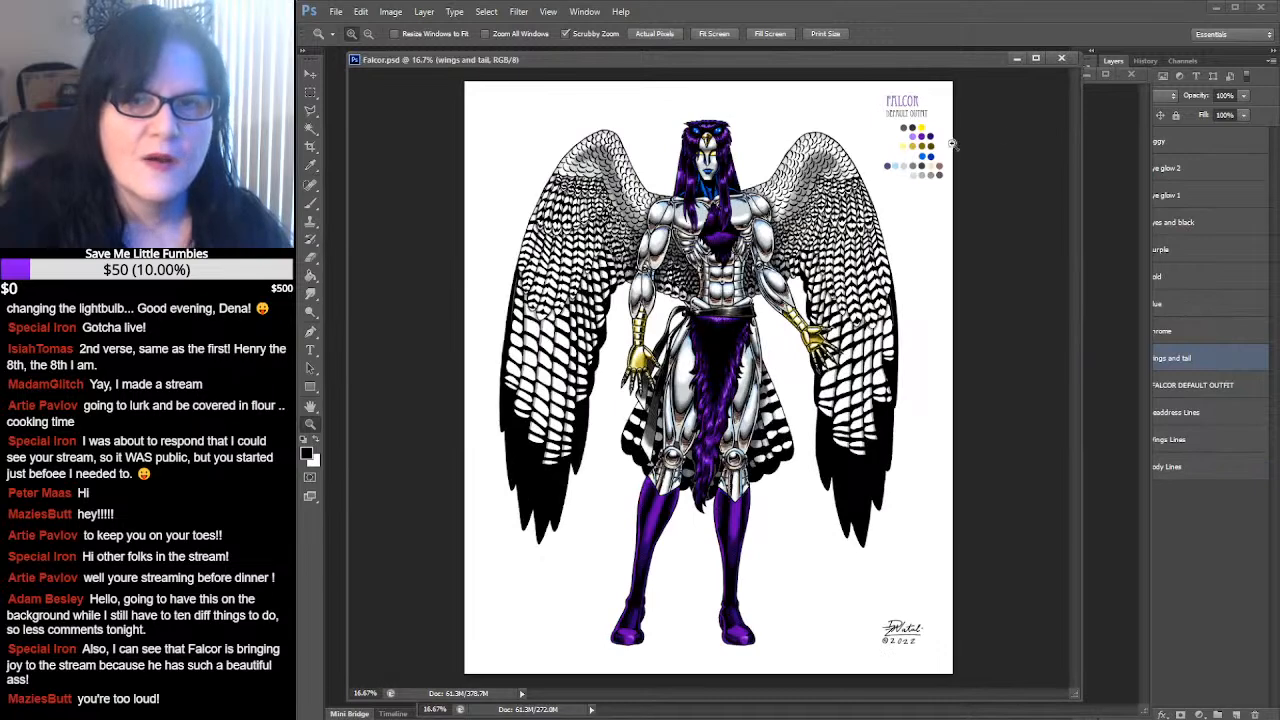
click(1082, 151)
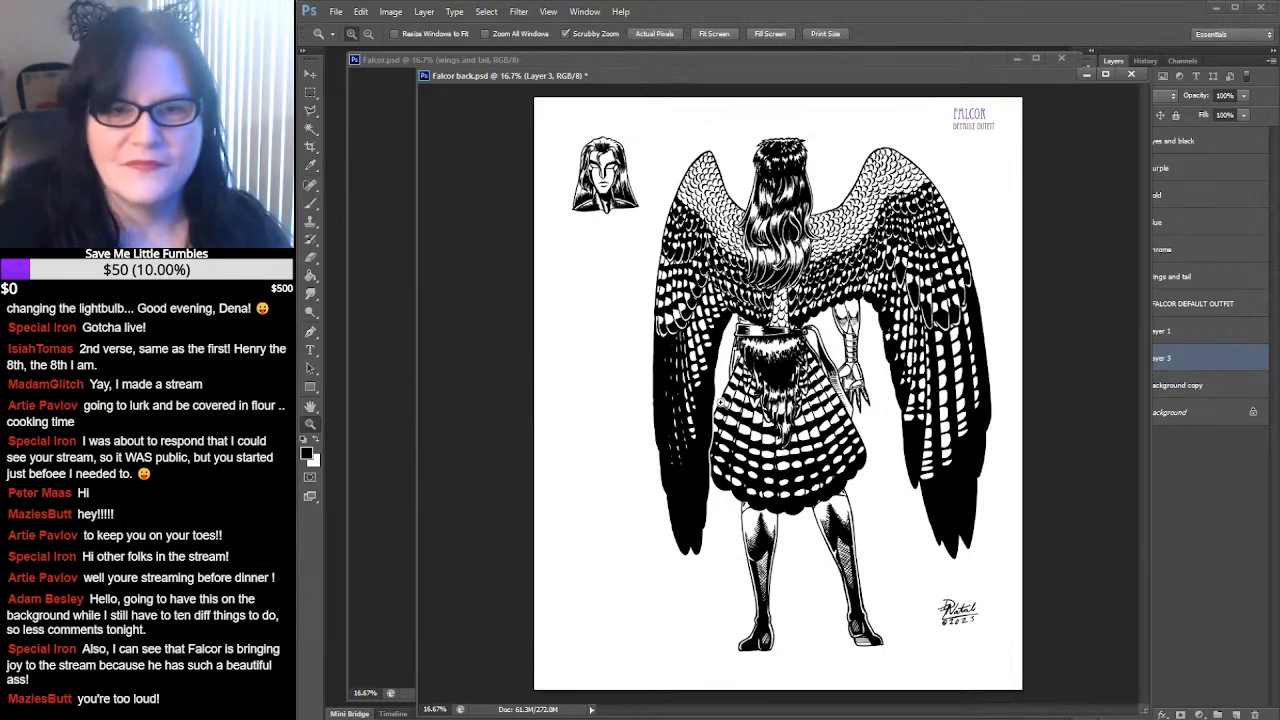
Deselect the active layer in Falcor back.psd and narrow its document window to uncover the full layer list
click(1187, 496)
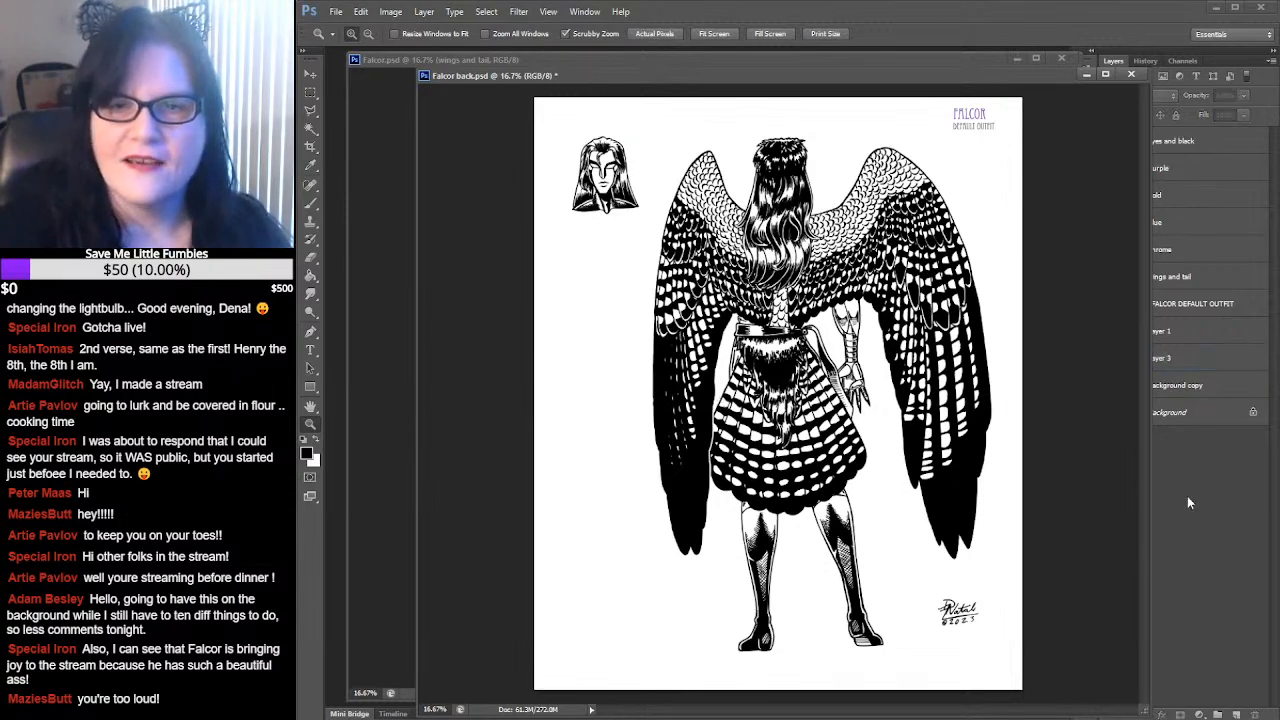
drag(1147, 151, 997, 154)
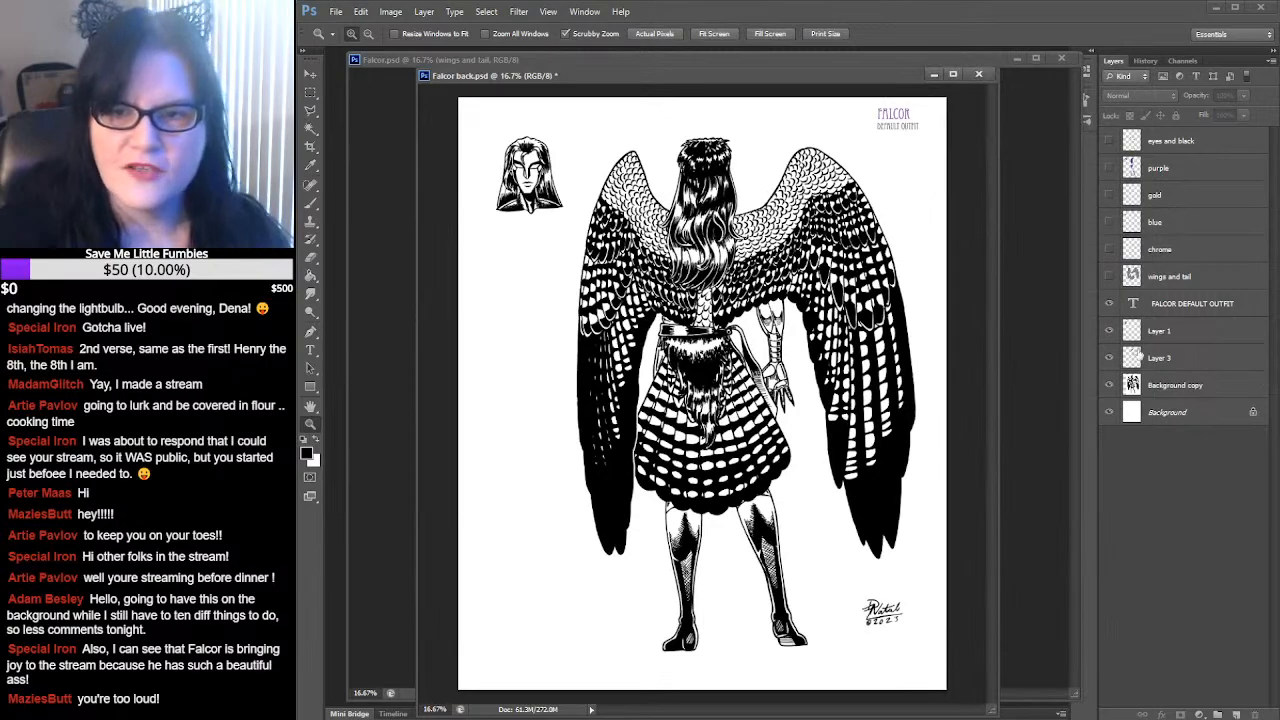
Toggle the visibility of Layer 3 while zoomed in on the long hair to examine the highlights it adds
click(1109, 358)
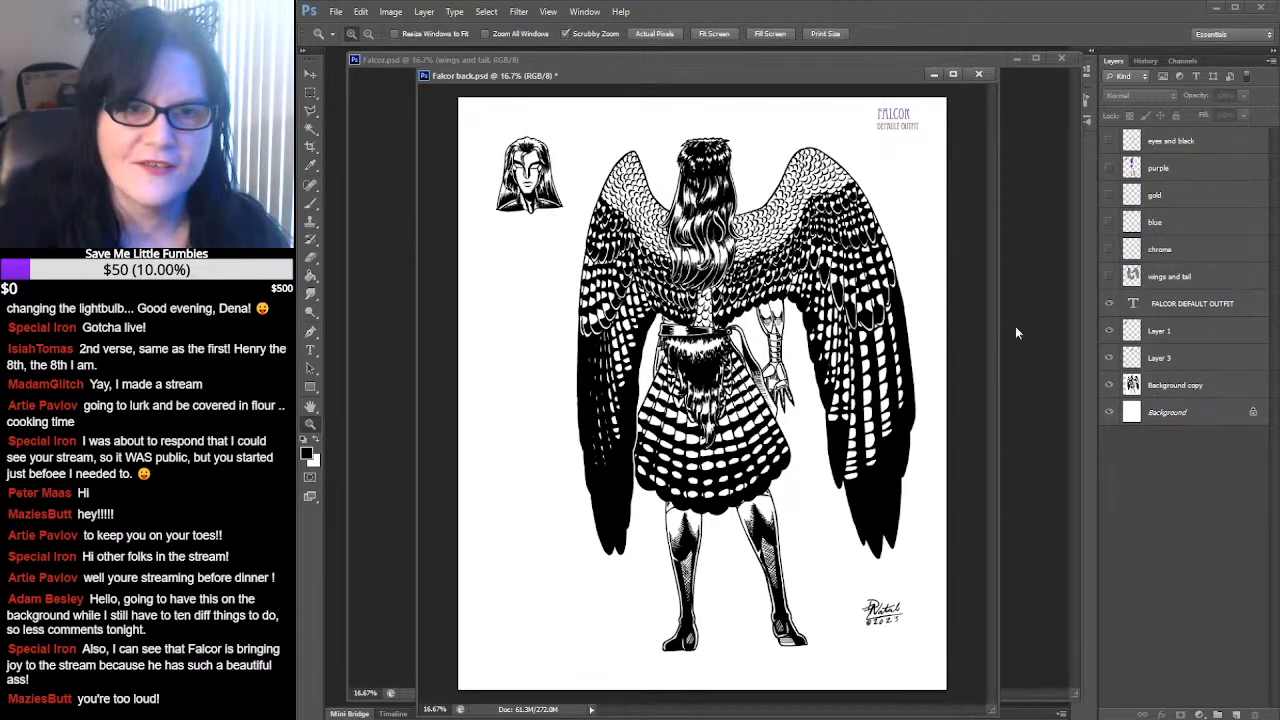
click(705, 190)
click(728, 203)
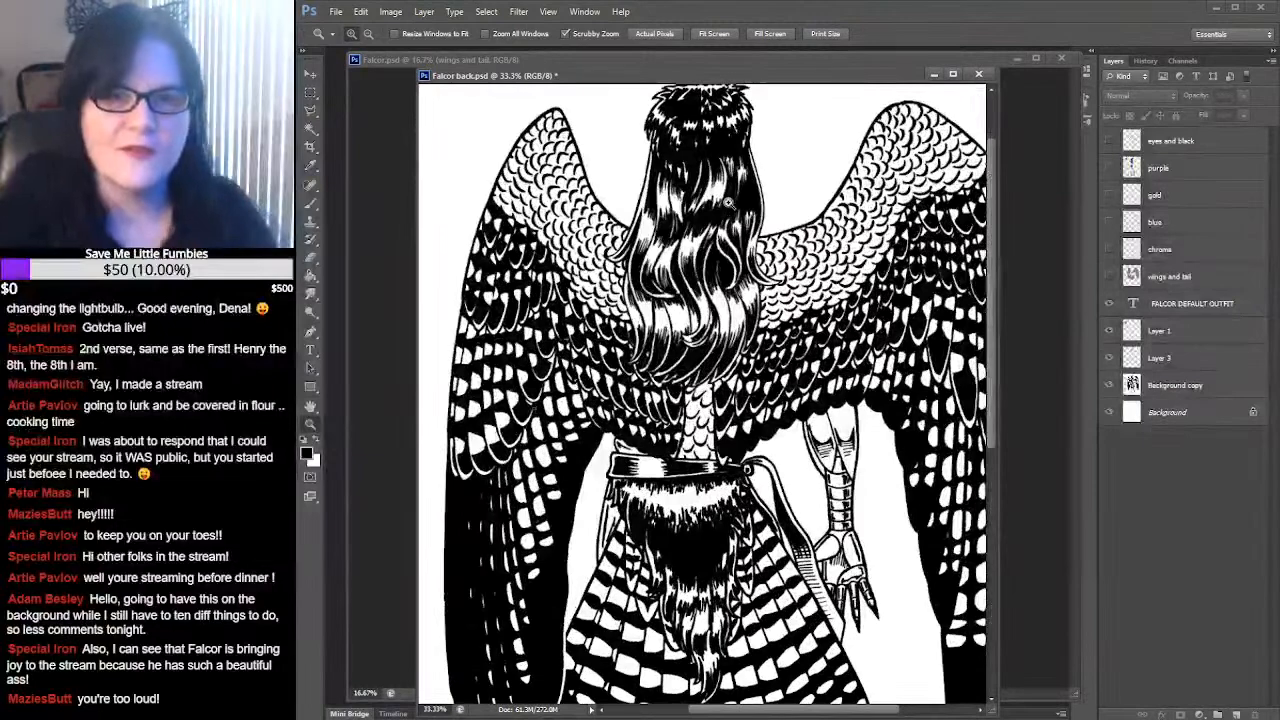
click(735, 206)
drag(770, 183, 772, 237)
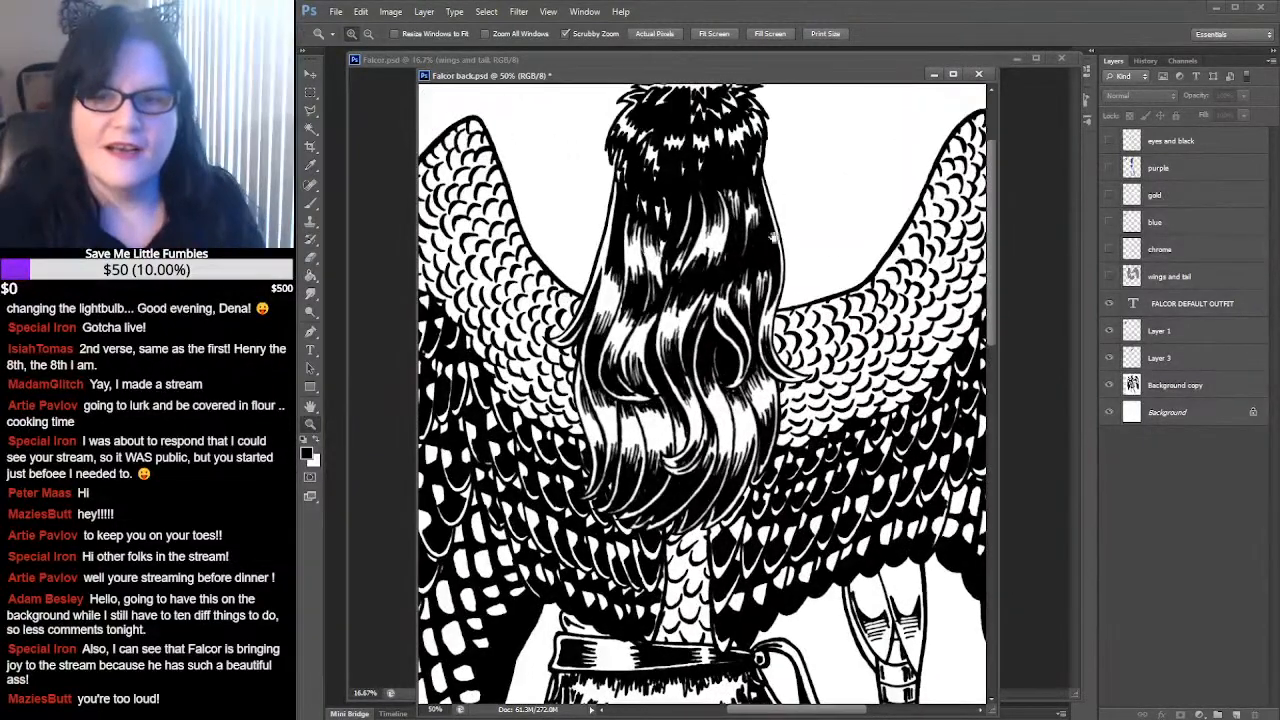
click(1109, 359)
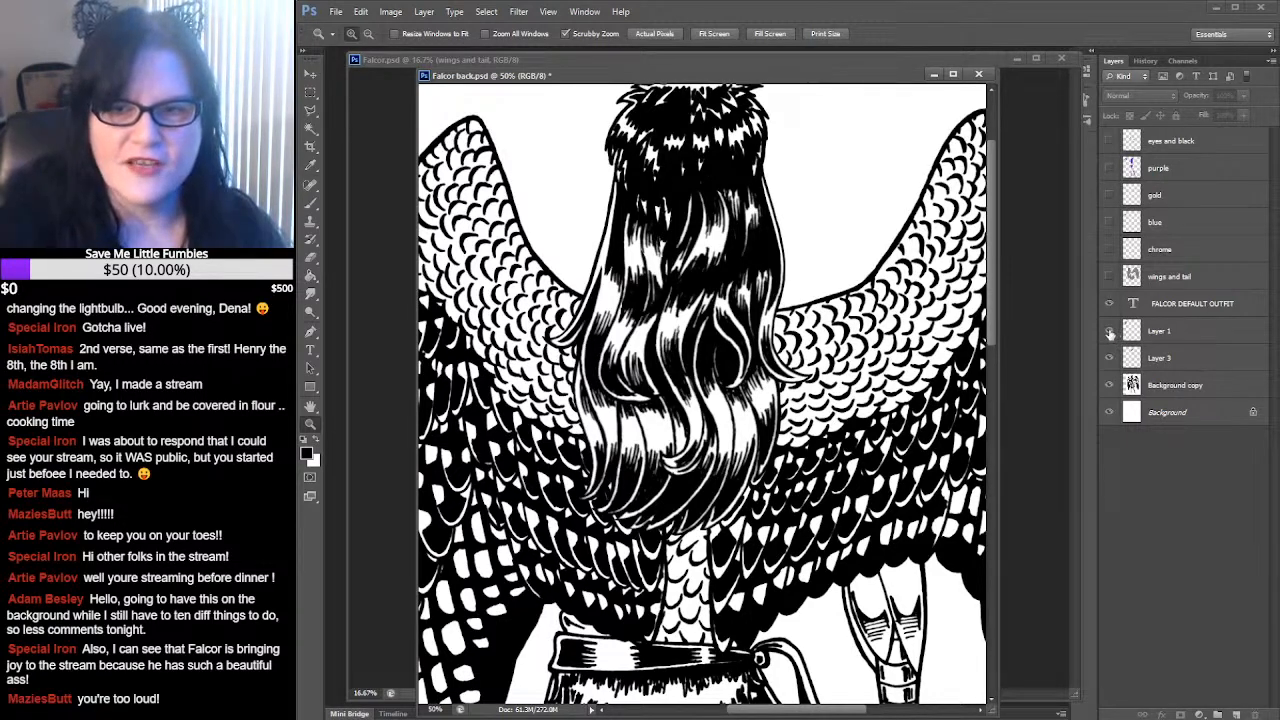
click(1110, 358)
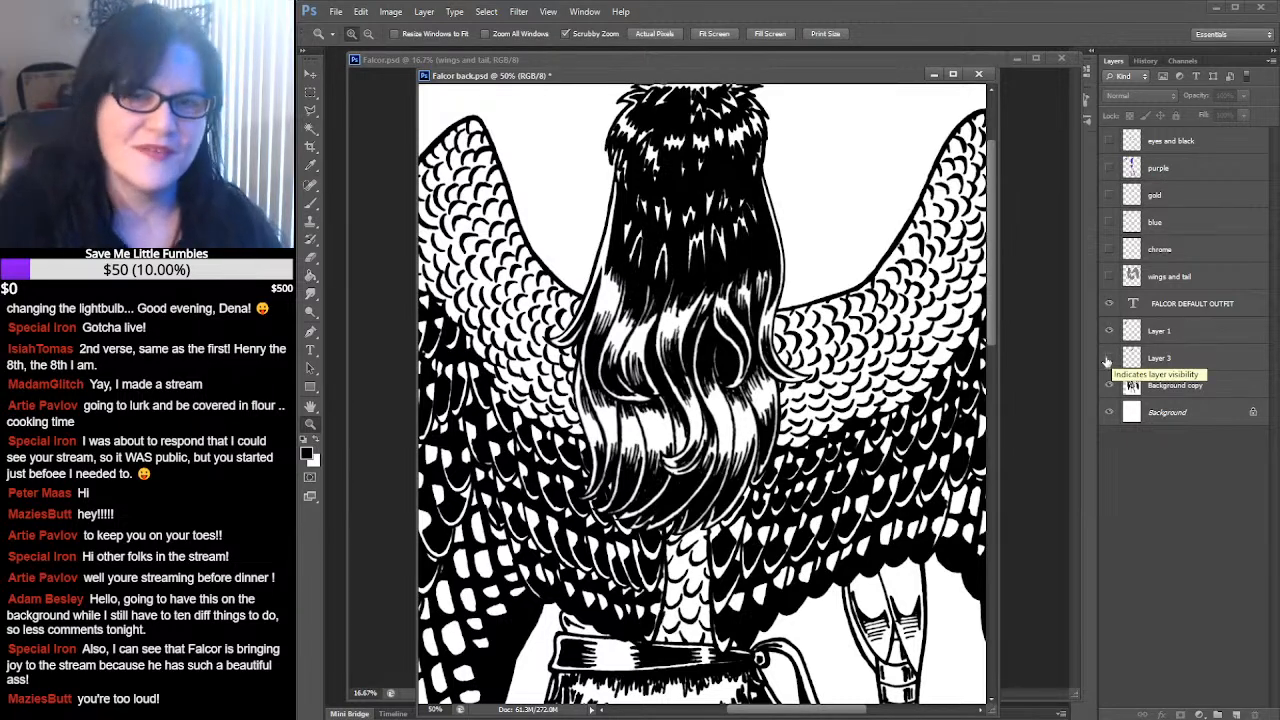
click(1108, 358)
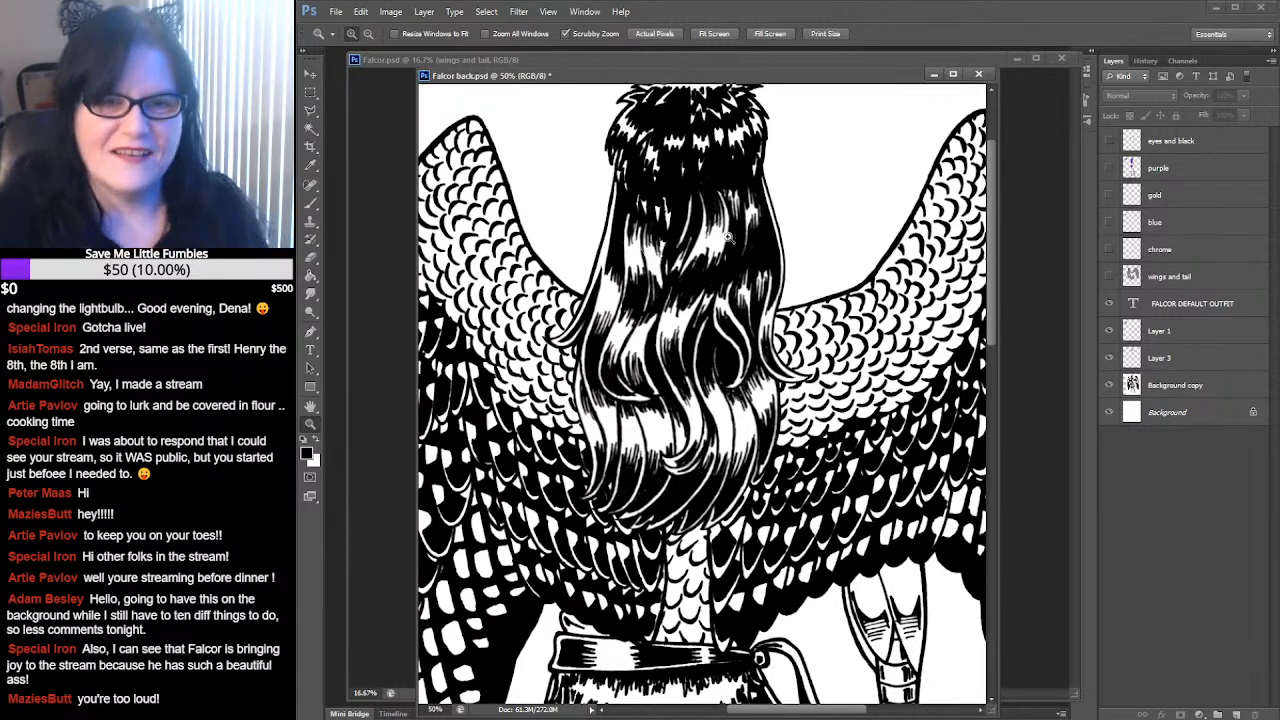
Compare the small face drawing in Falcor back.psd with the figure's head and chest in Falcor.psd at 50% zoom
drag(640, 228, 800, 357)
drag(590, 276, 774, 277)
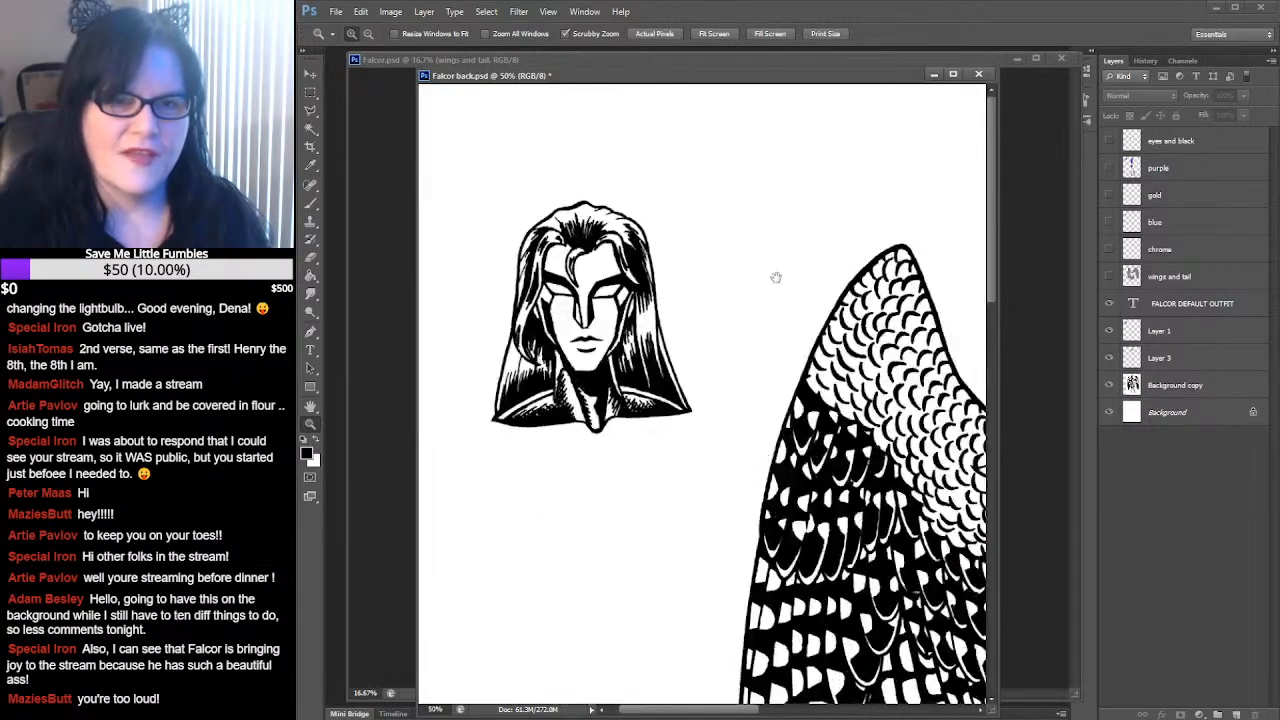
click(371, 271)
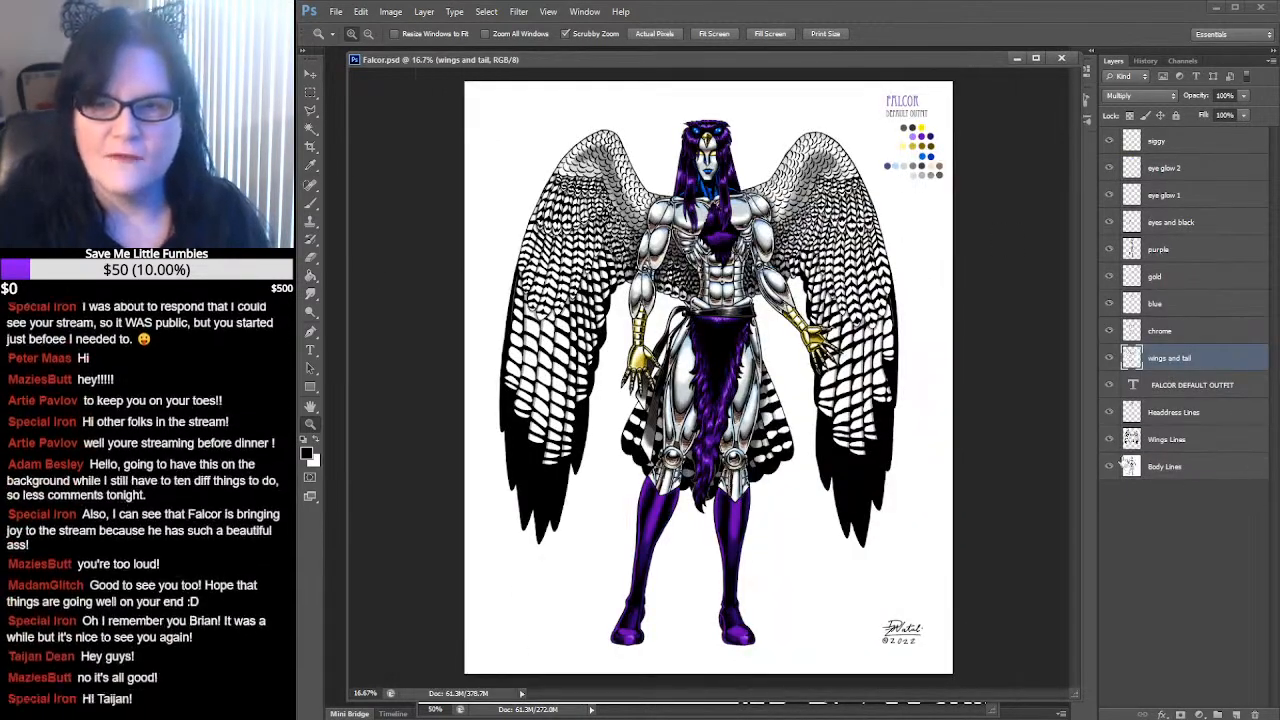
click(782, 222)
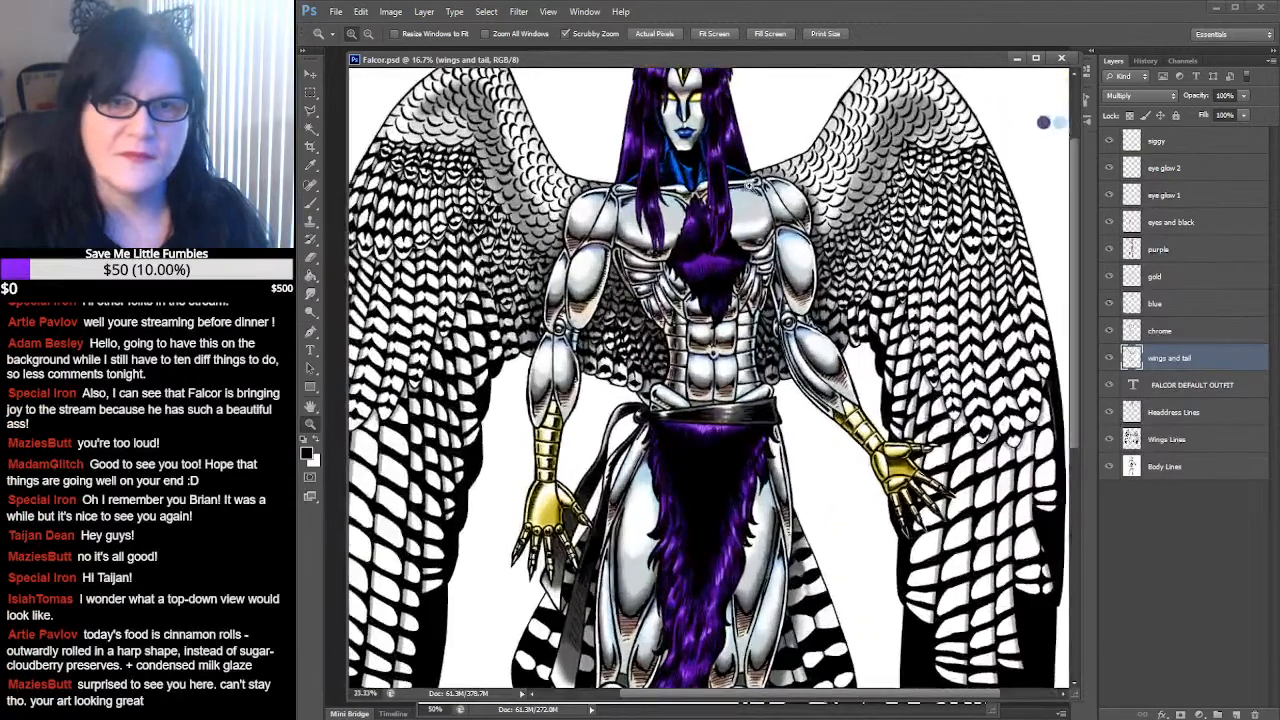
click(750, 185)
drag(809, 170, 815, 350)
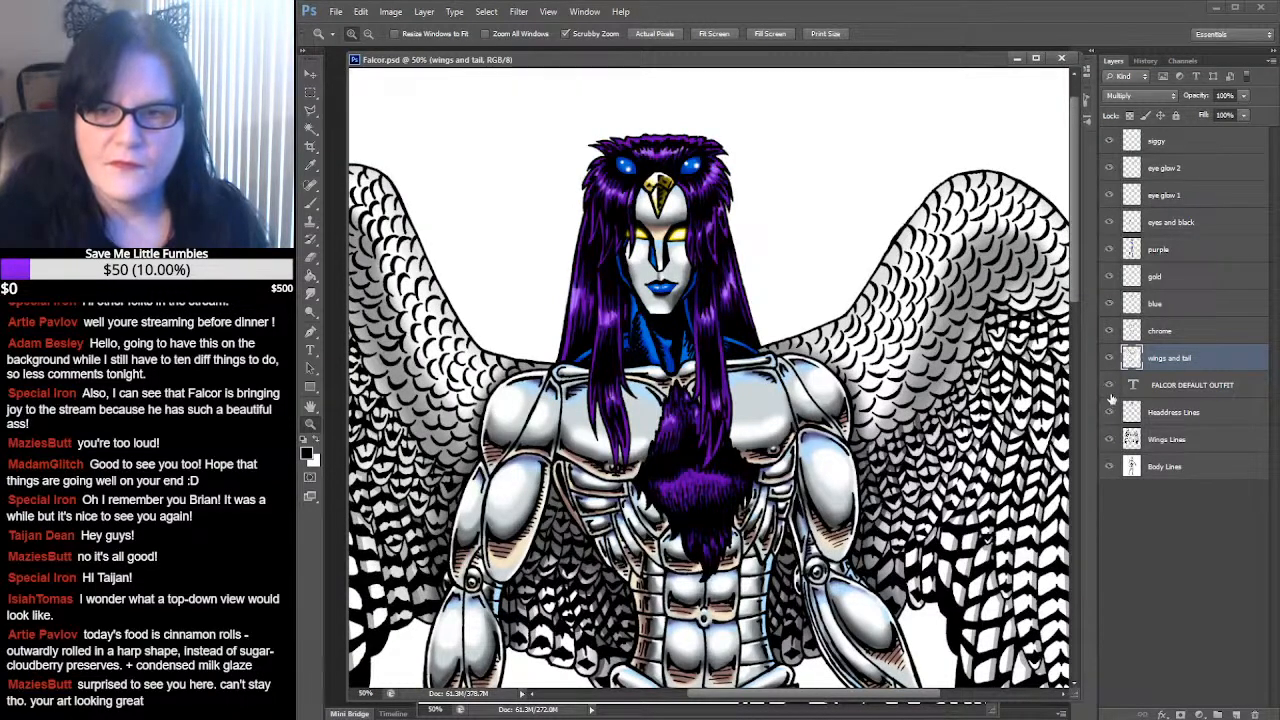
Hide all colour layers in Falcor.psd and toggle Headdress Lines to examine the bare line art of the head and wing
click(1109, 412)
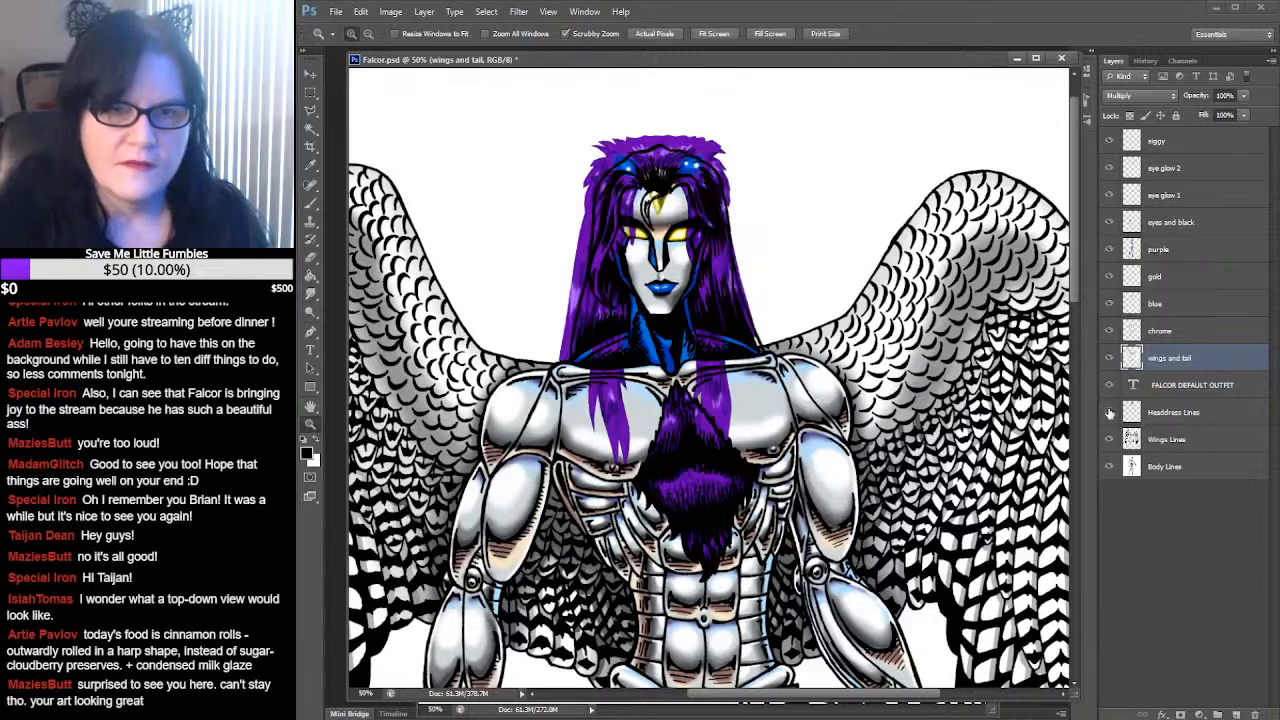
drag(1109, 331, 1109, 141)
click(1110, 359)
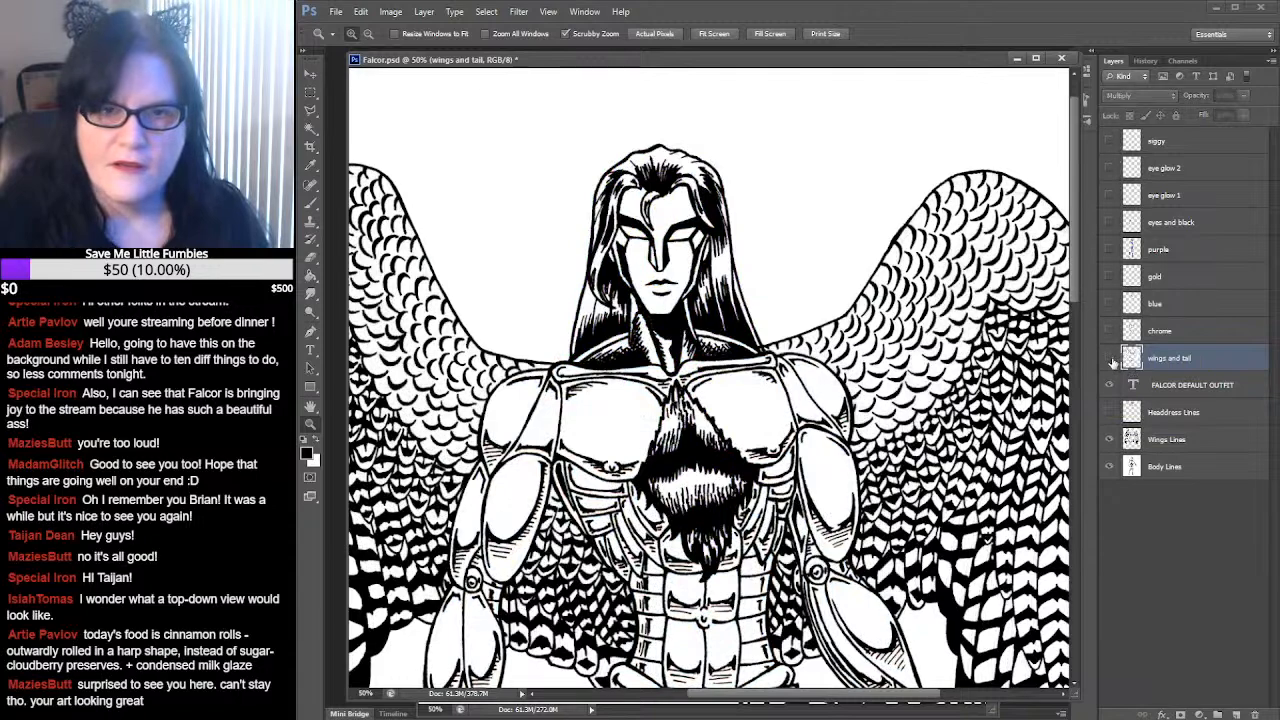
click(1109, 412)
click(1109, 412)
click(1109, 412)
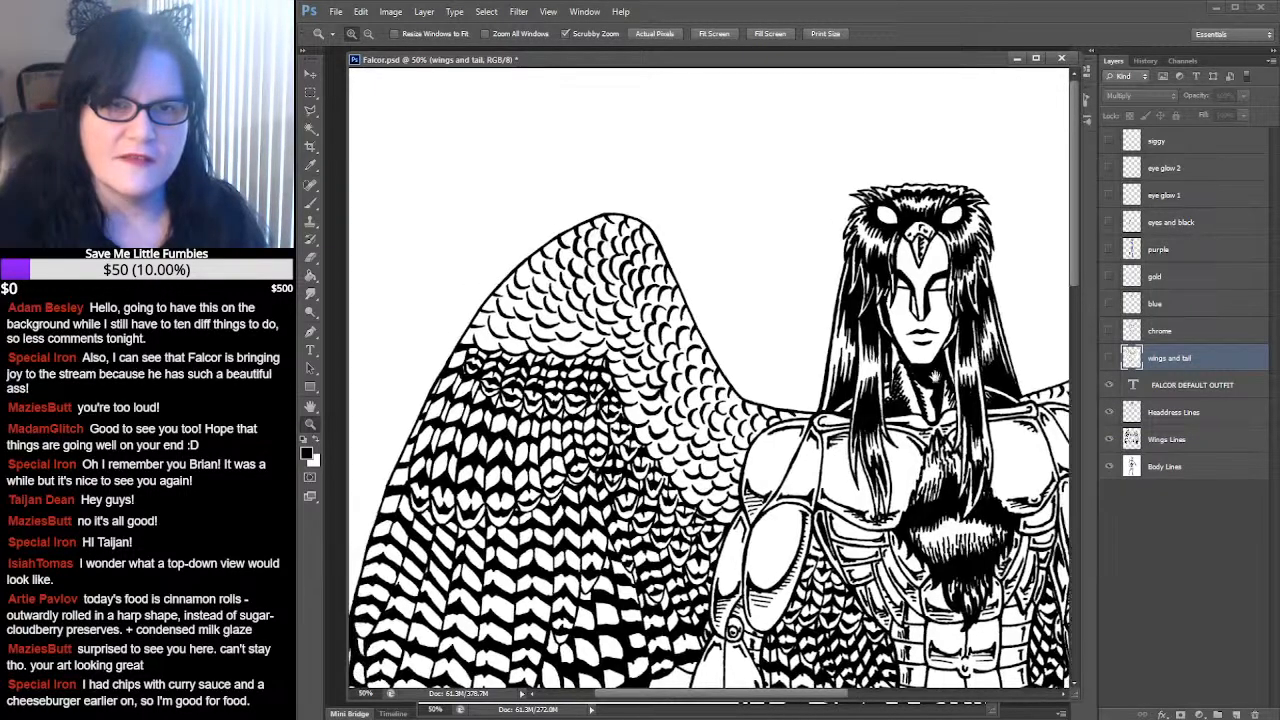
drag(668, 327, 819, 330)
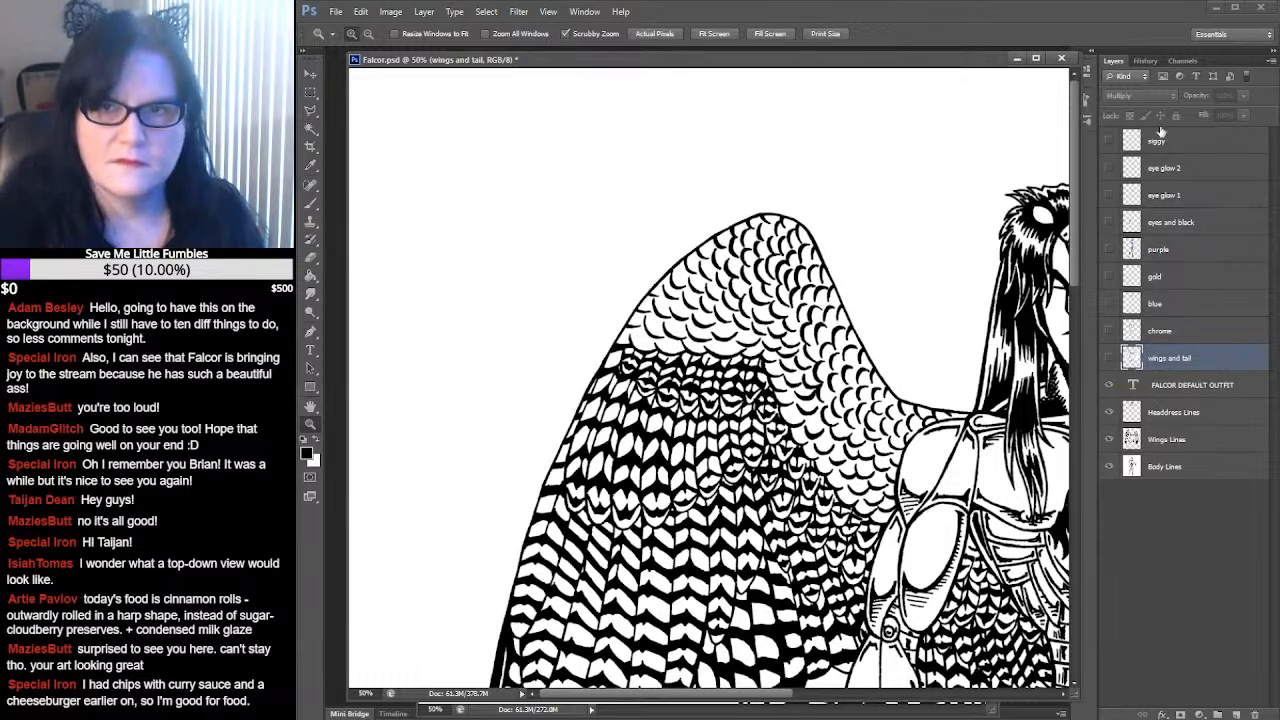
Restore Falcor.psd to its opening history state, view the full figure at 25%, and minimize the document
click(1146, 61)
click(1157, 84)
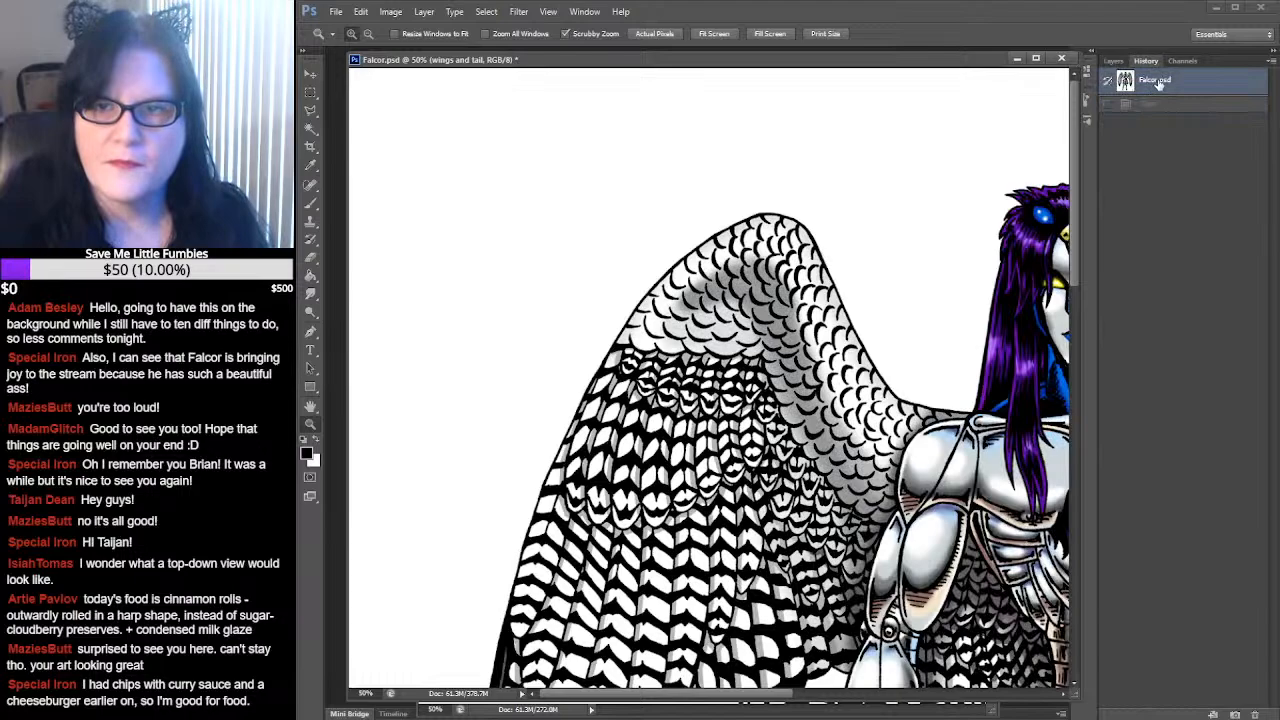
click(1144, 105)
click(1160, 84)
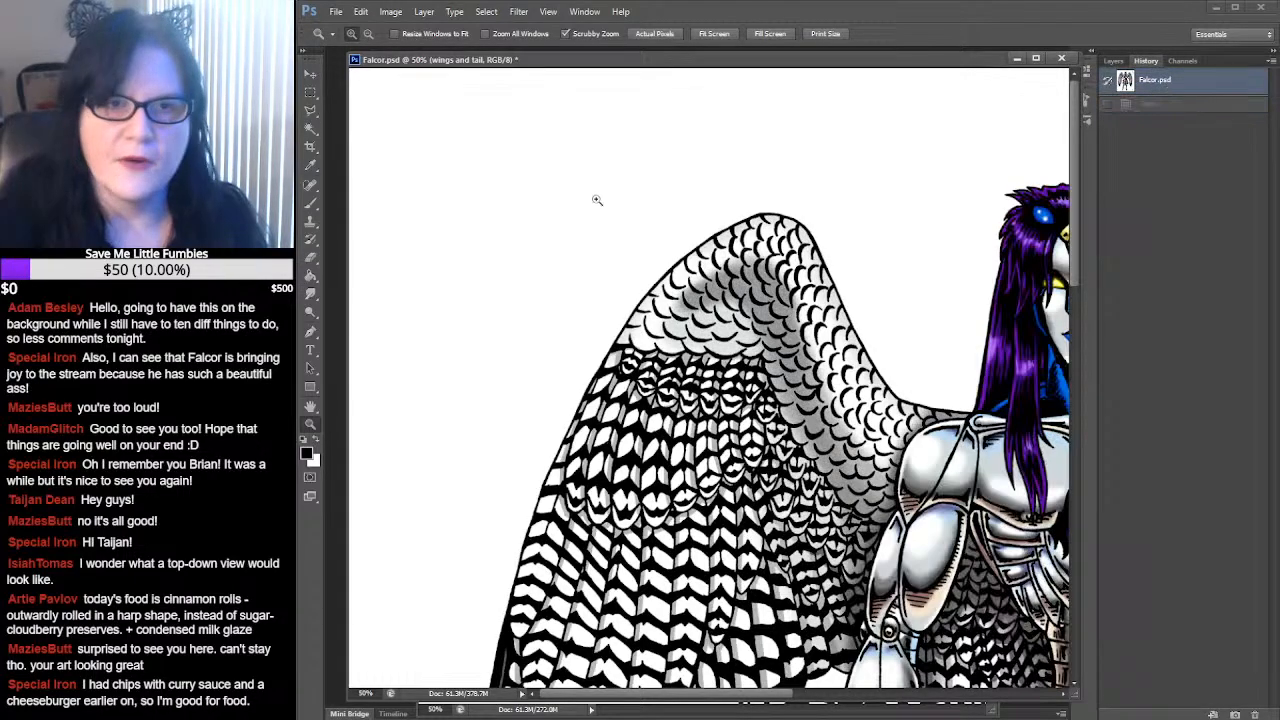
alt+click(714, 293)
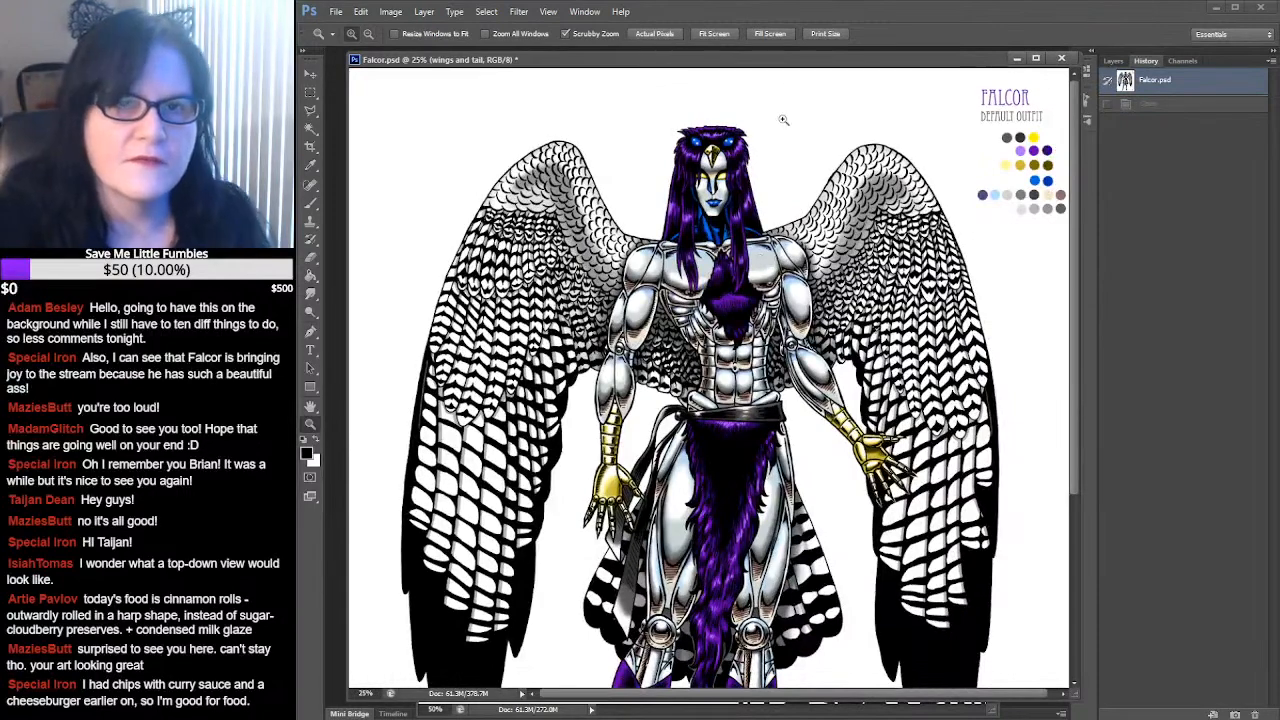
click(1015, 59)
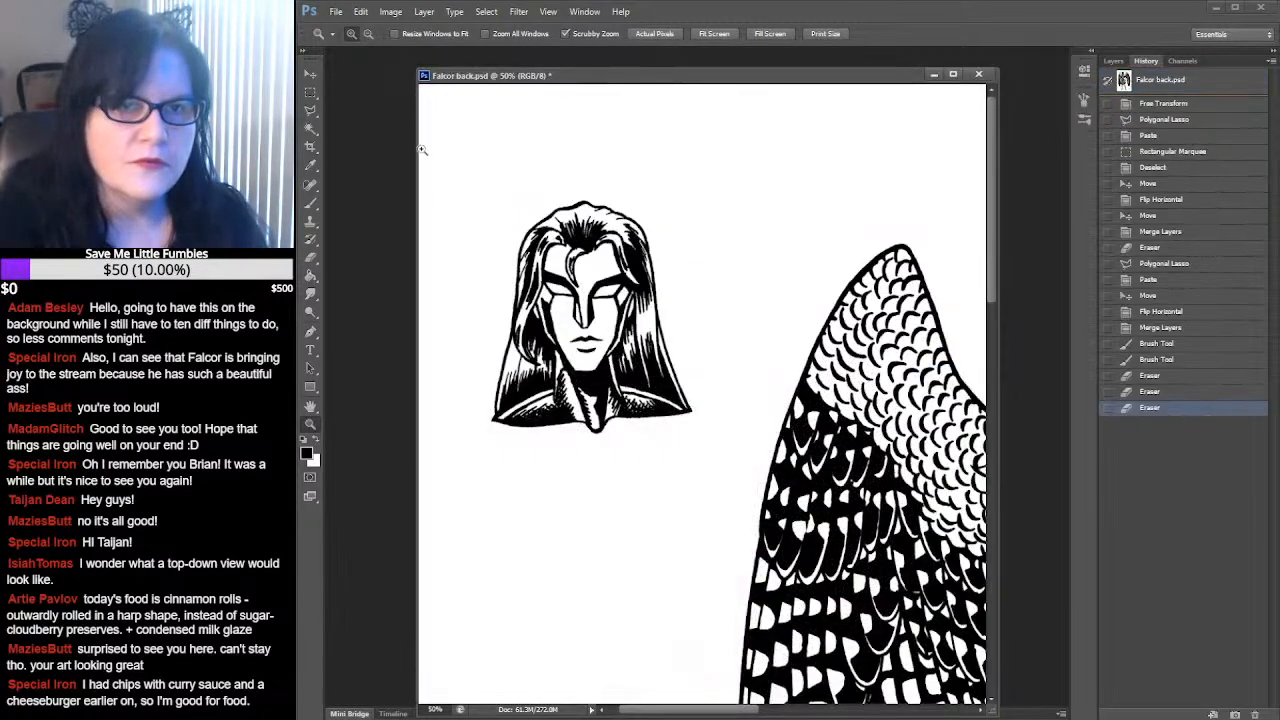
Widen the Falcor back.psd window on both sides and show the whole page at 16.67% zoom
drag(418, 148, 338, 143)
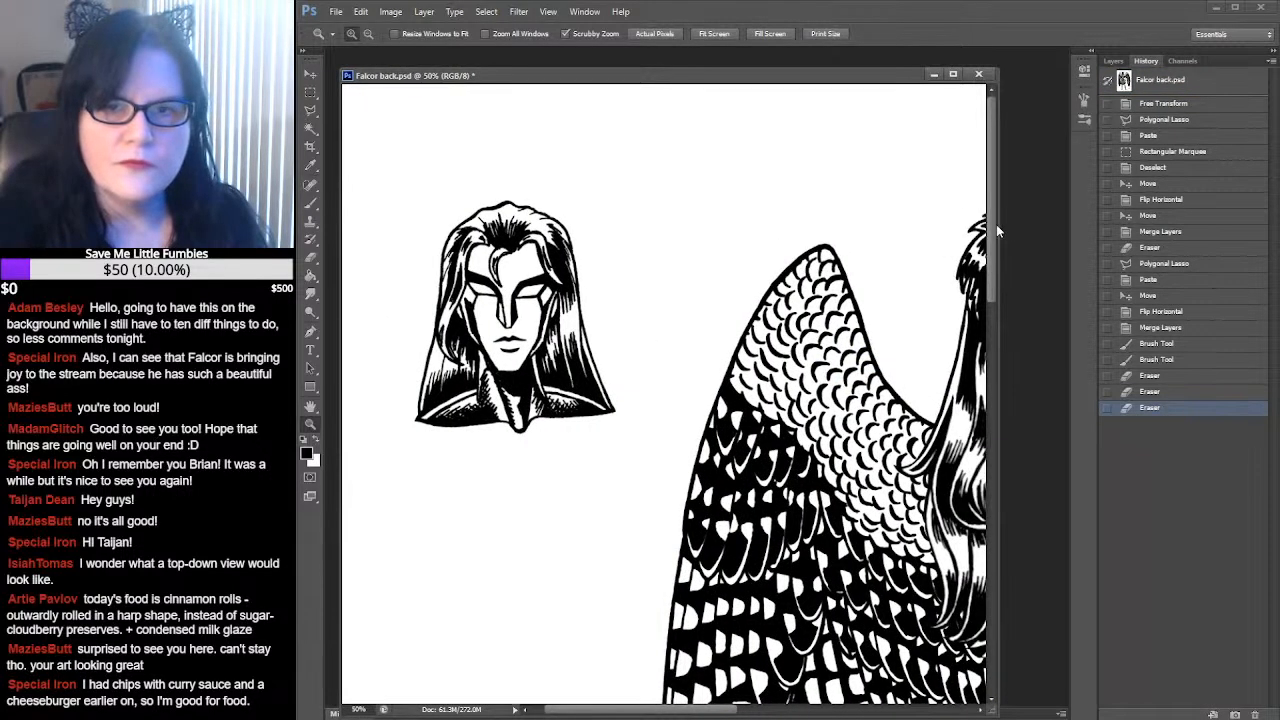
drag(996, 224, 1061, 227)
drag(968, 380, 824, 230)
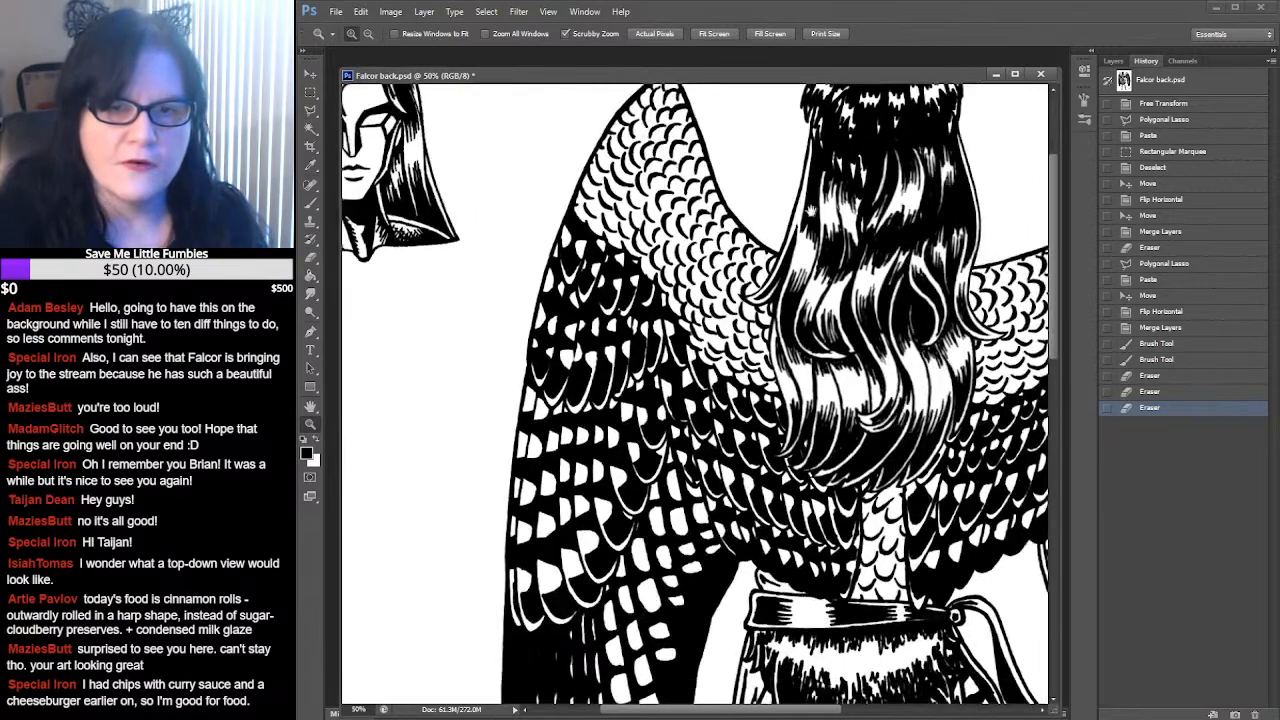
alt+click(703, 470)
alt+click(703, 470)
alt+click(703, 470)
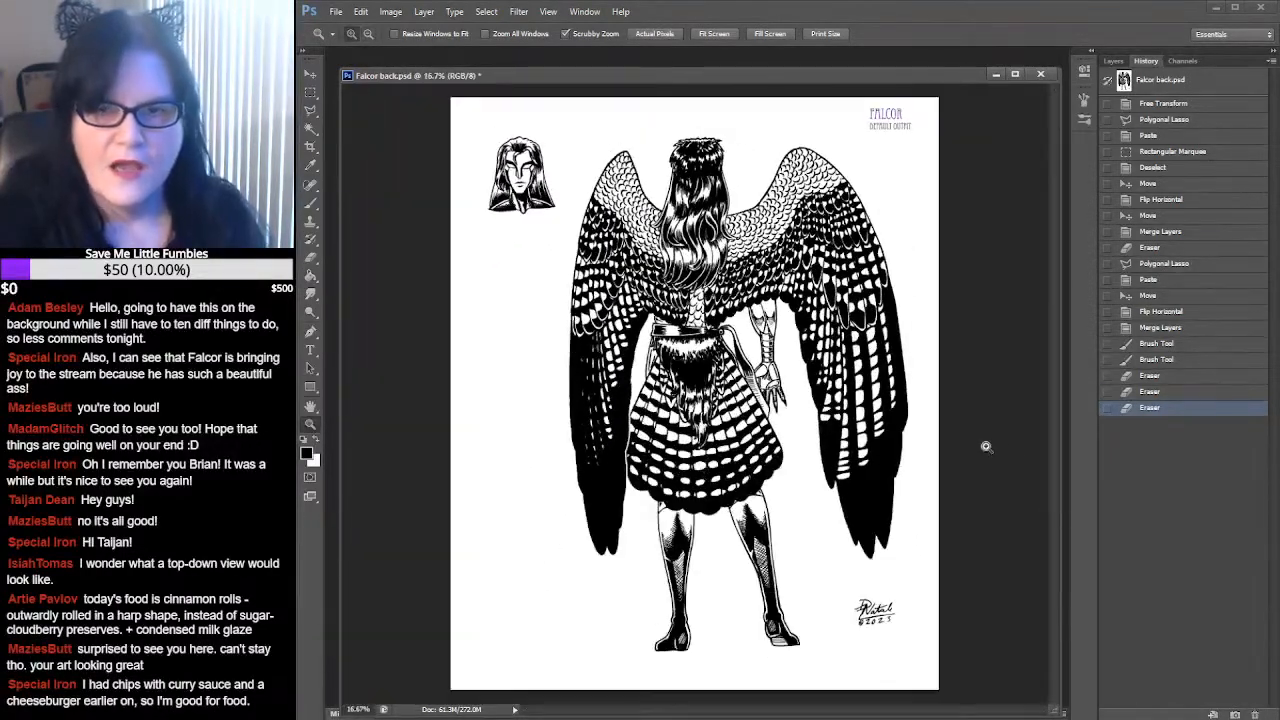
Preview the colour layers from wings and tail up to eyes and black, leaving only wings and tail visible among them
click(1116, 61)
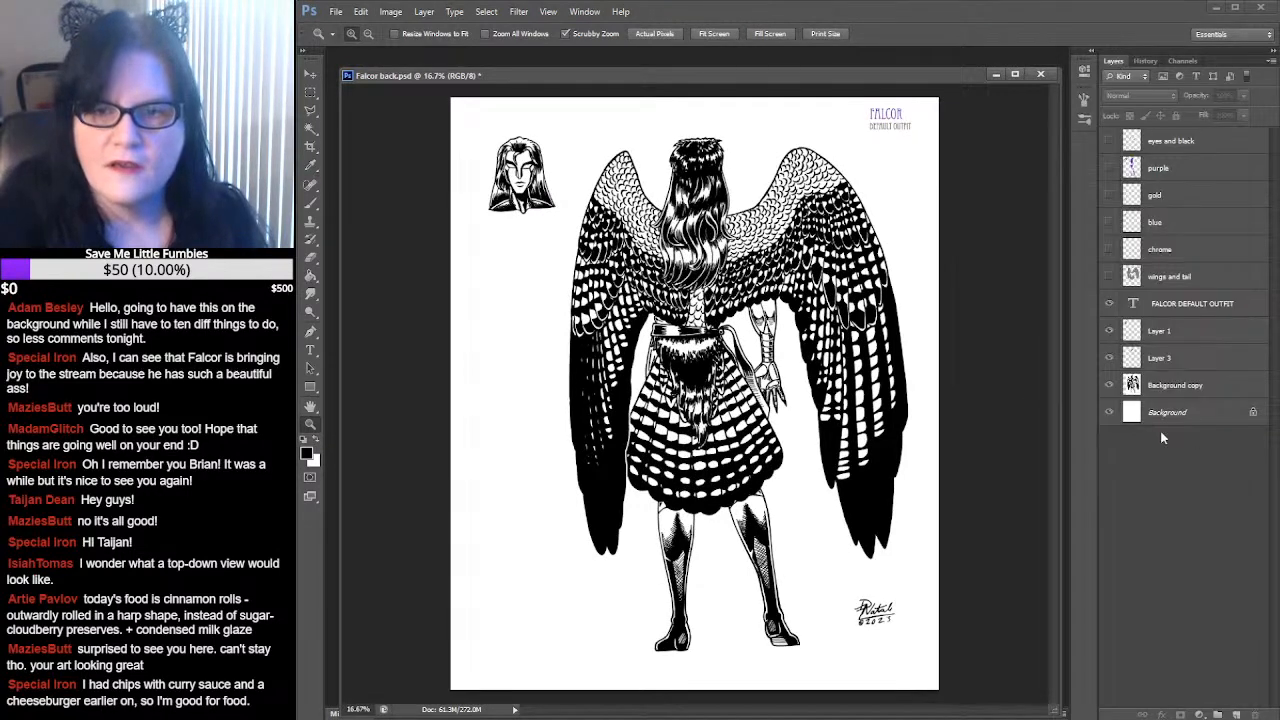
drag(1108, 278, 1108, 147)
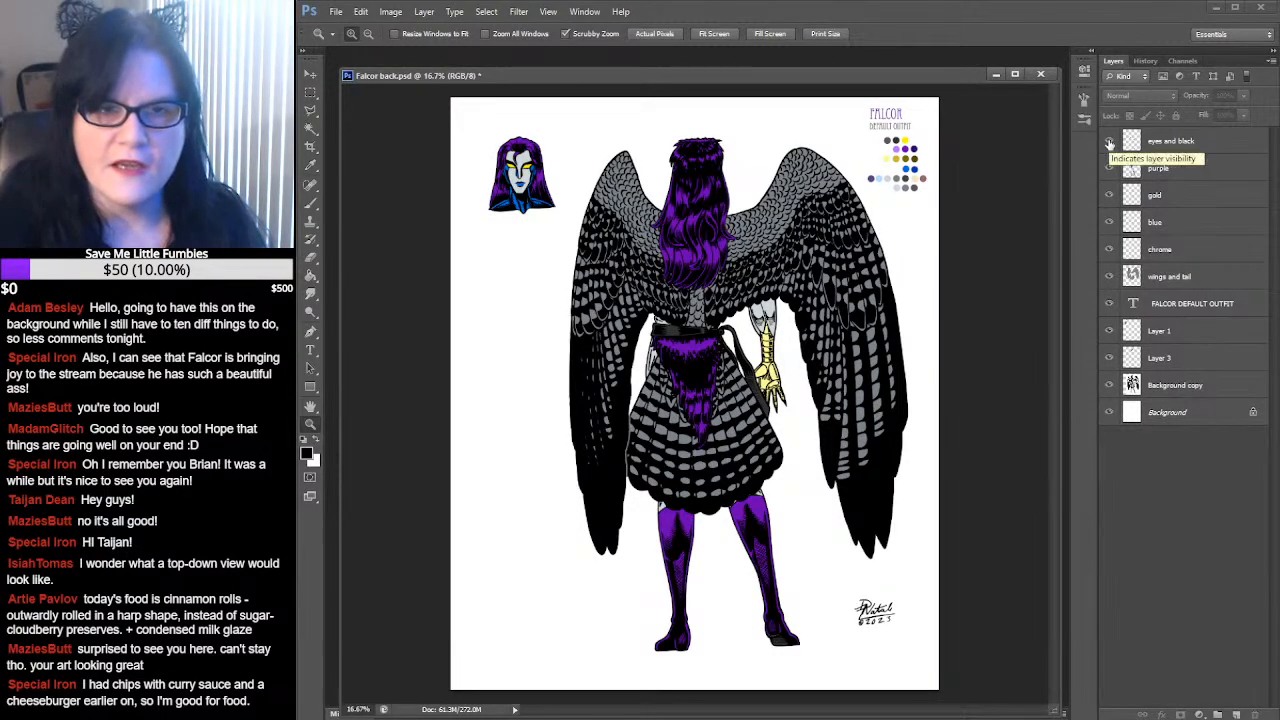
drag(1108, 143, 1108, 280)
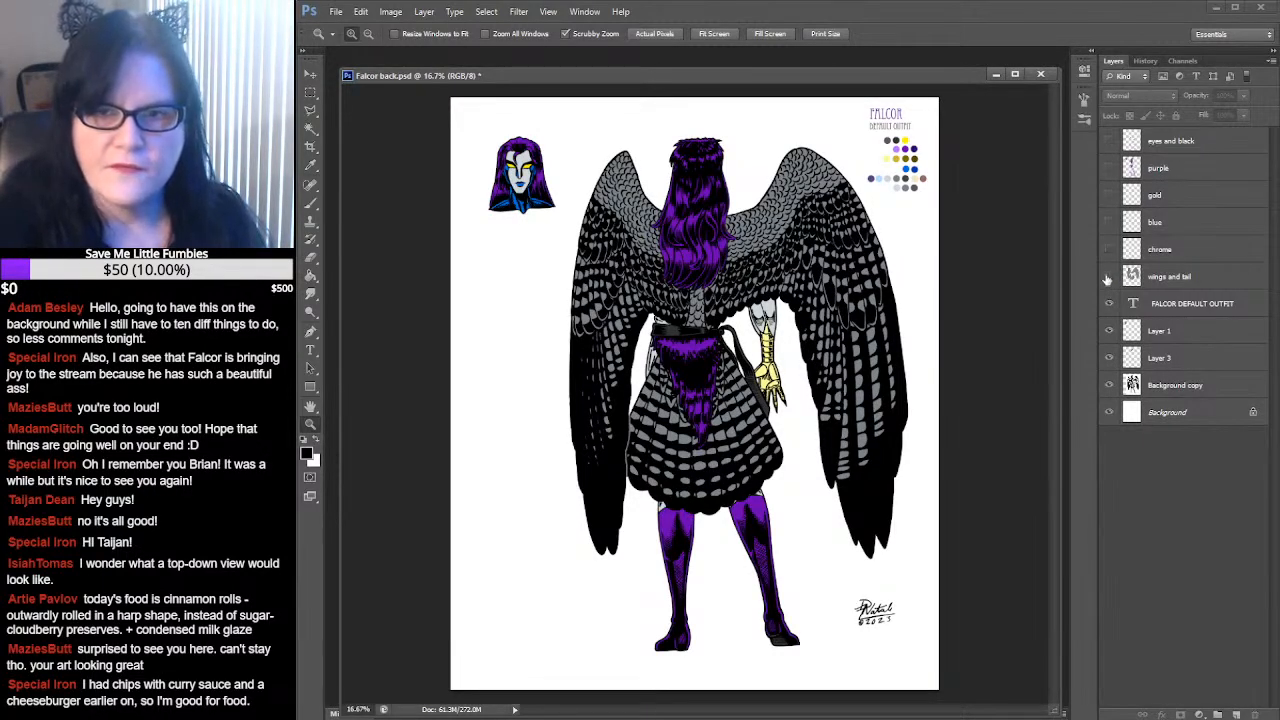
click(1108, 278)
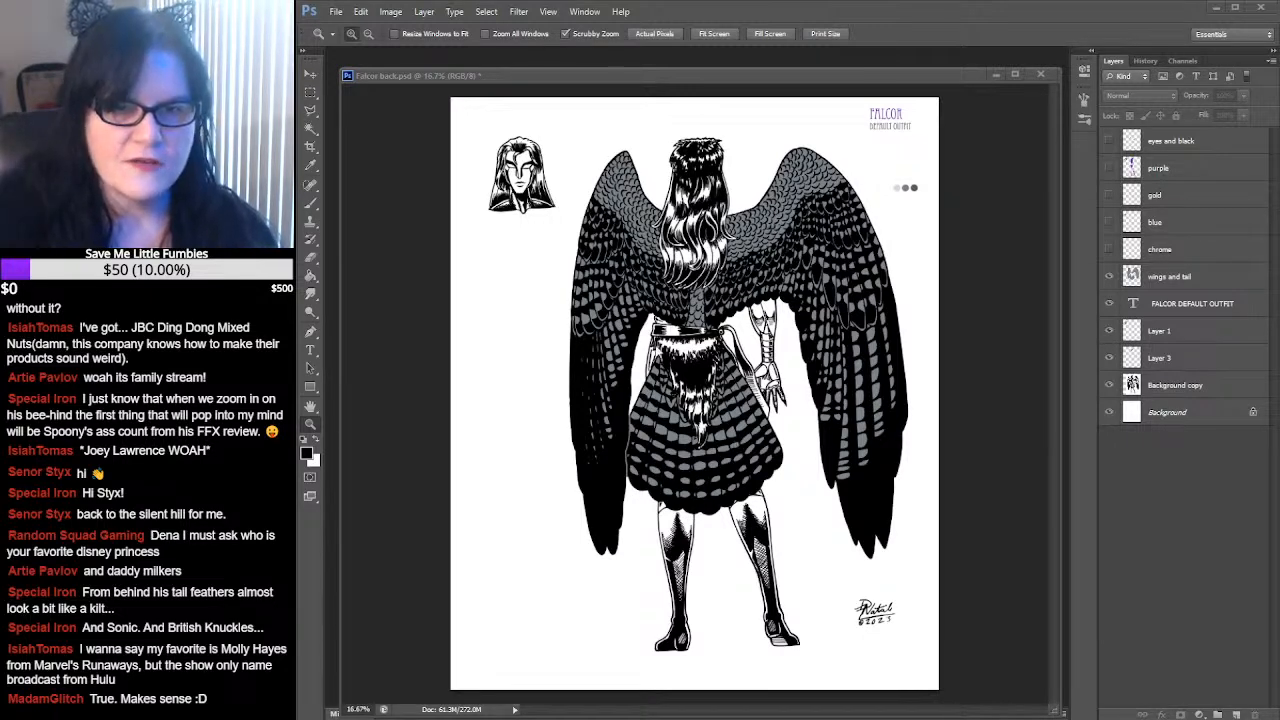
click(658, 371)
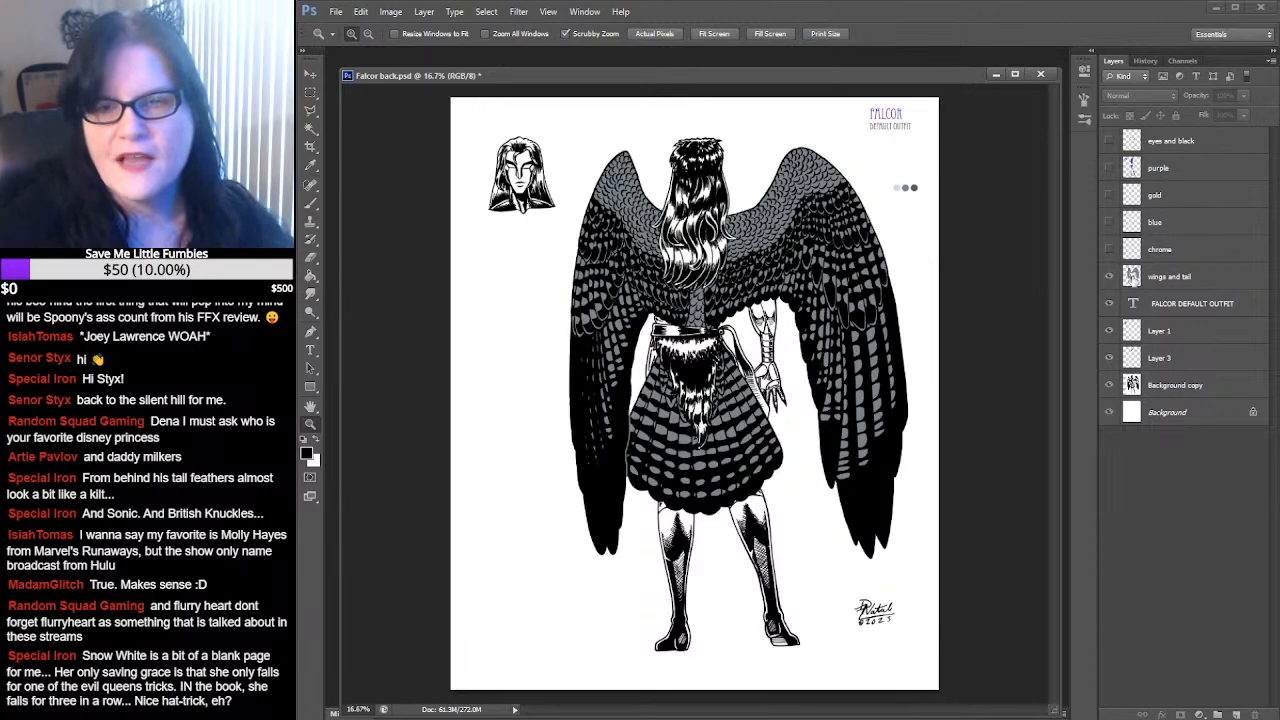
Load the wings and tail artwork as a selection, sample the darkest grey swatch, and make the wings and tail layer active for brushing
ctrl+click(1131, 279)
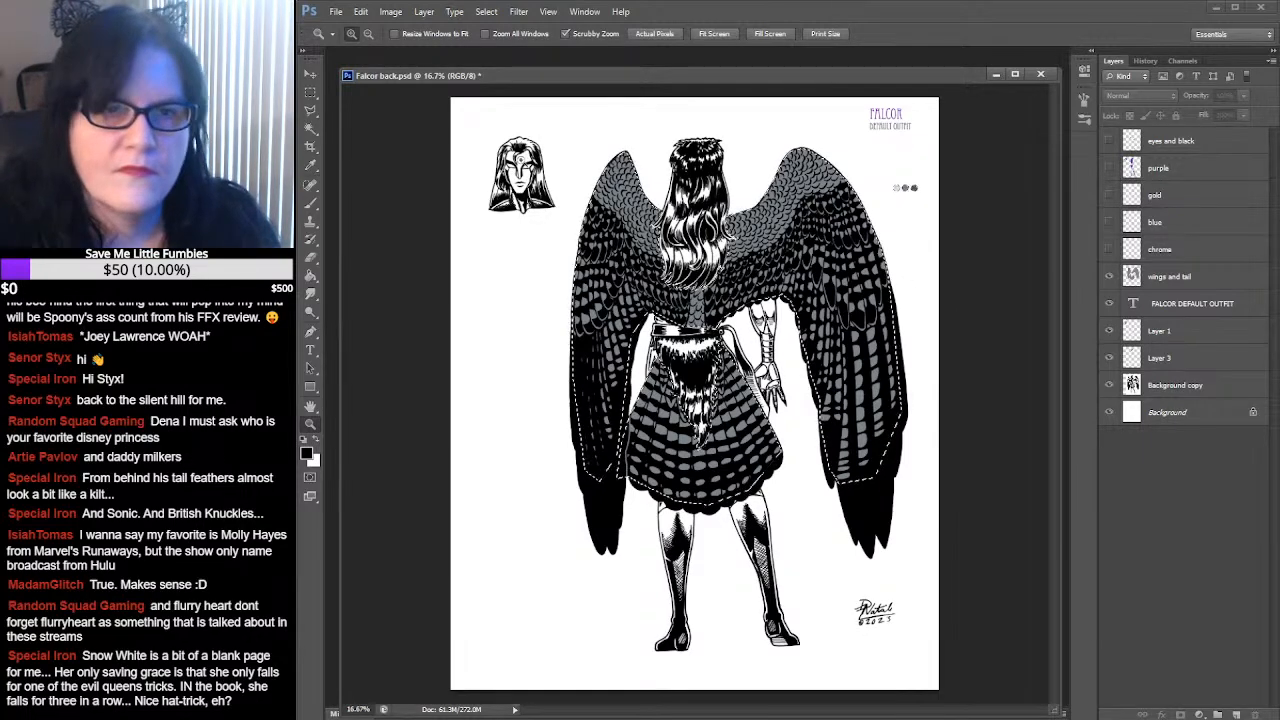
click(310, 165)
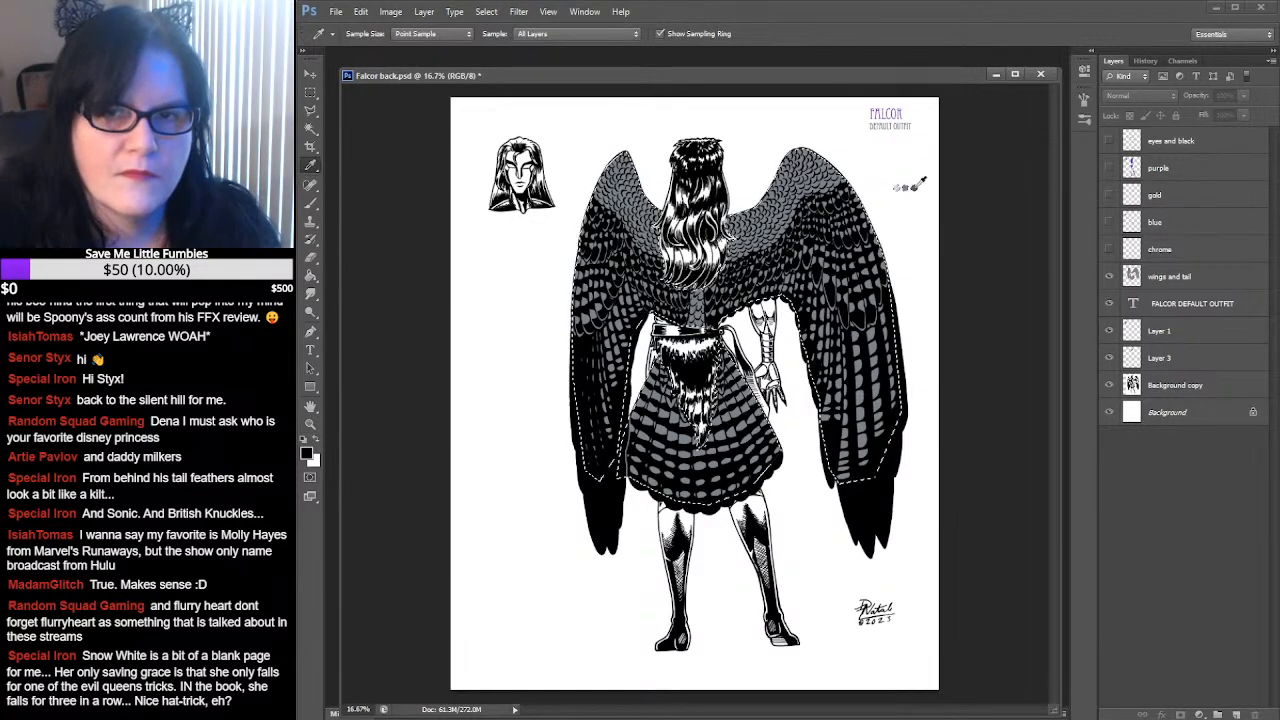
click(916, 185)
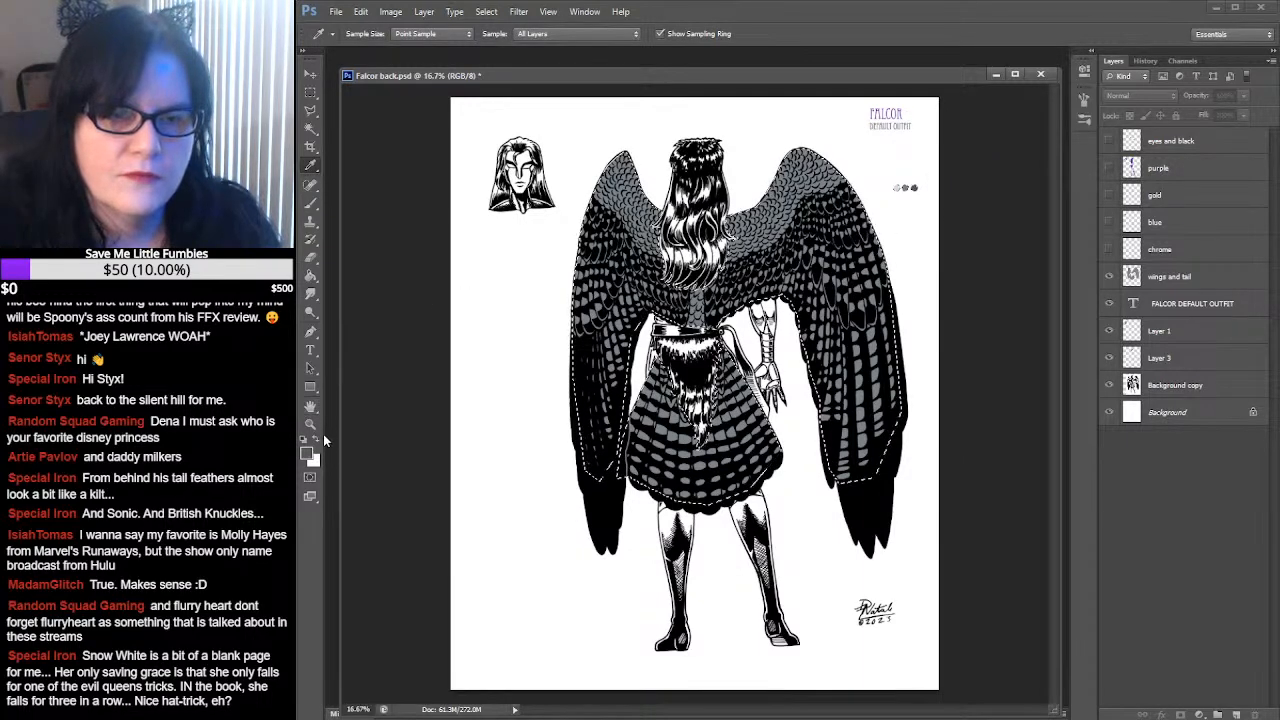
click(310, 204)
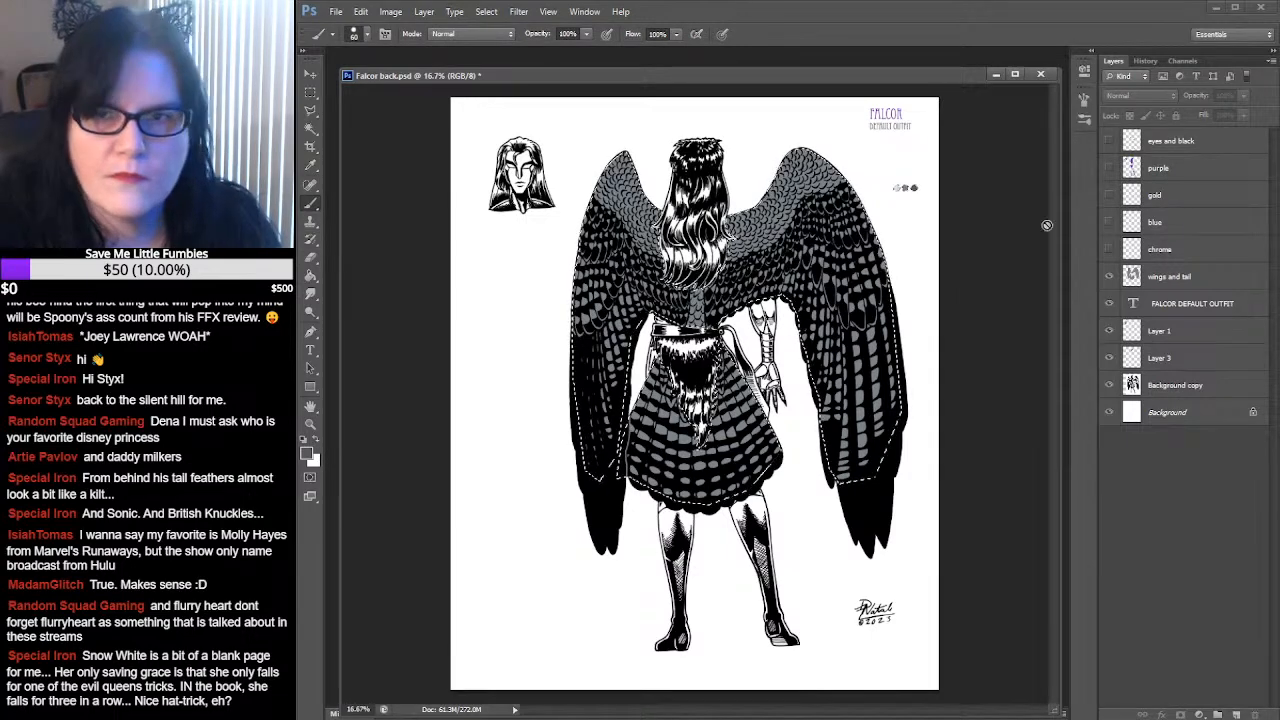
click(1170, 277)
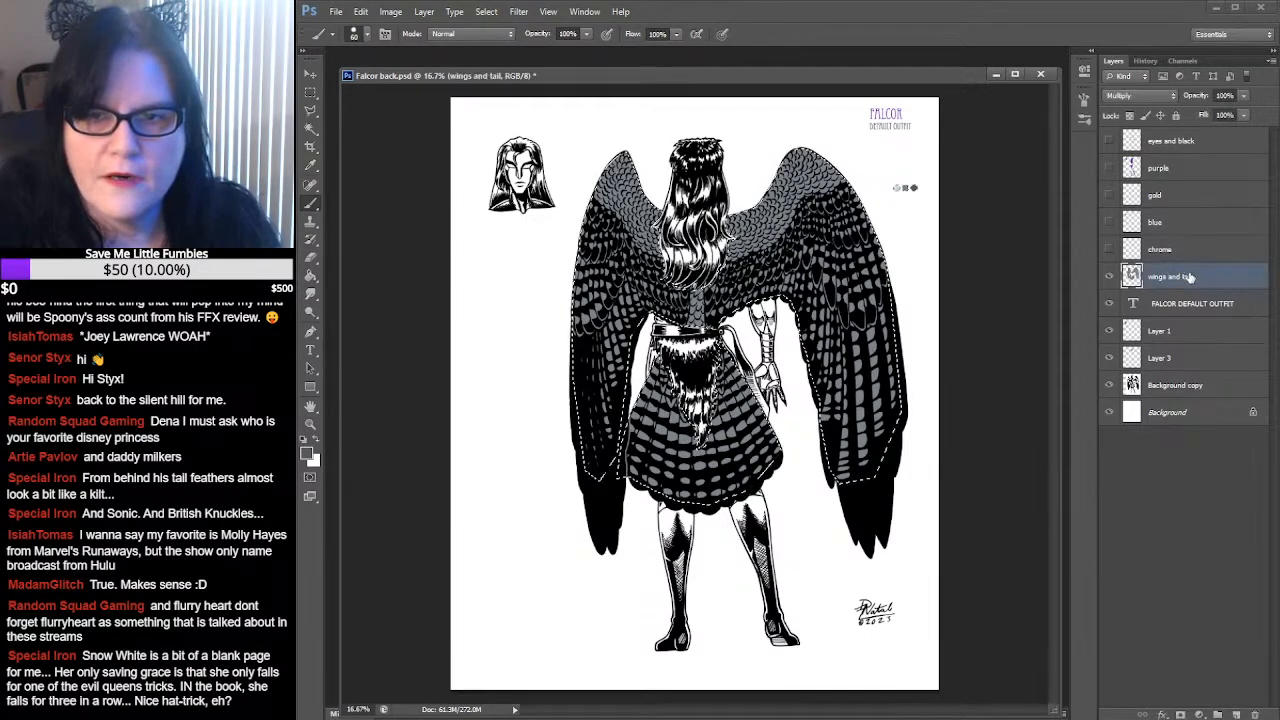
Examine the lower wings and tail feathers of the back view at 33.33% zoom
click(312, 425)
click(834, 271)
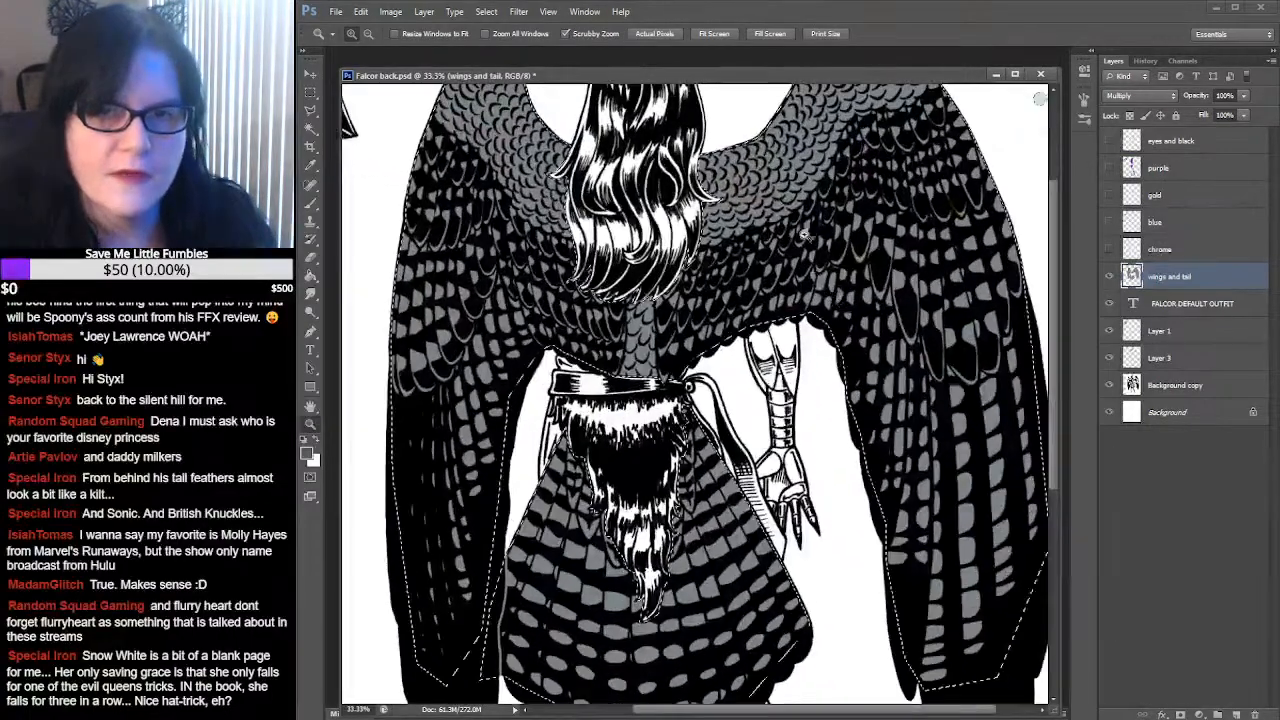
click(312, 205)
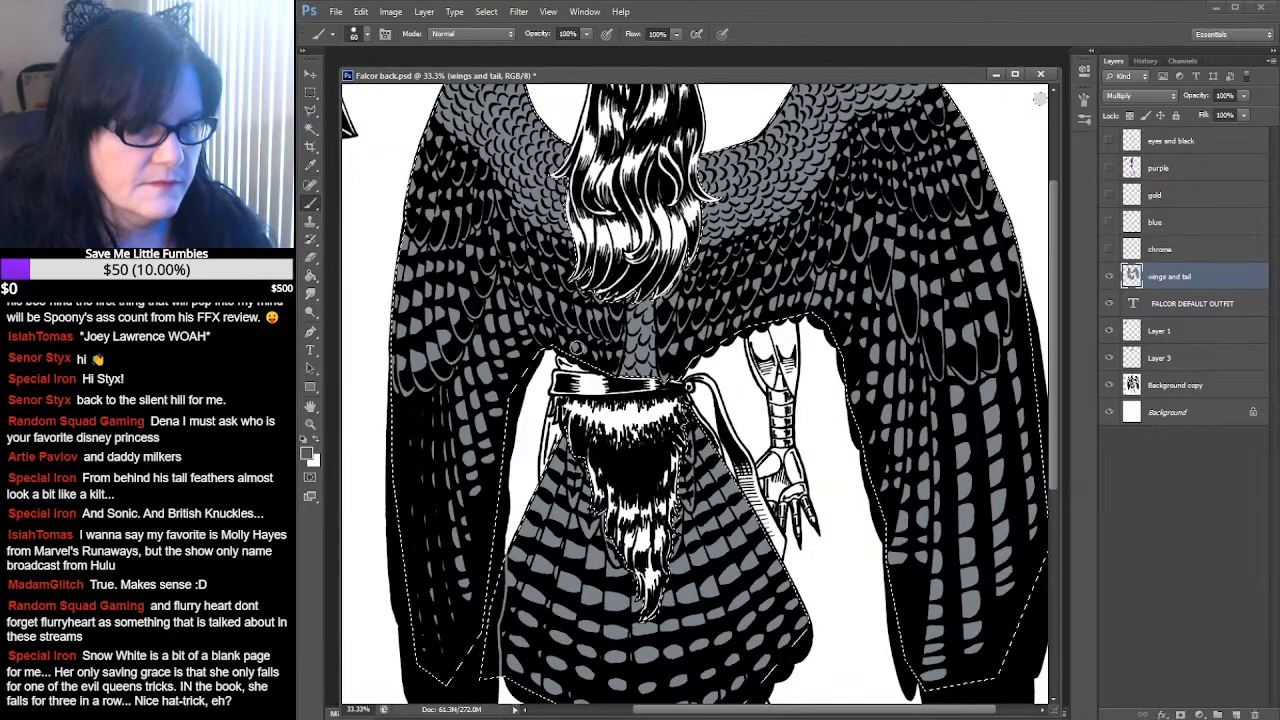
scroll(736, 316, down, 5)
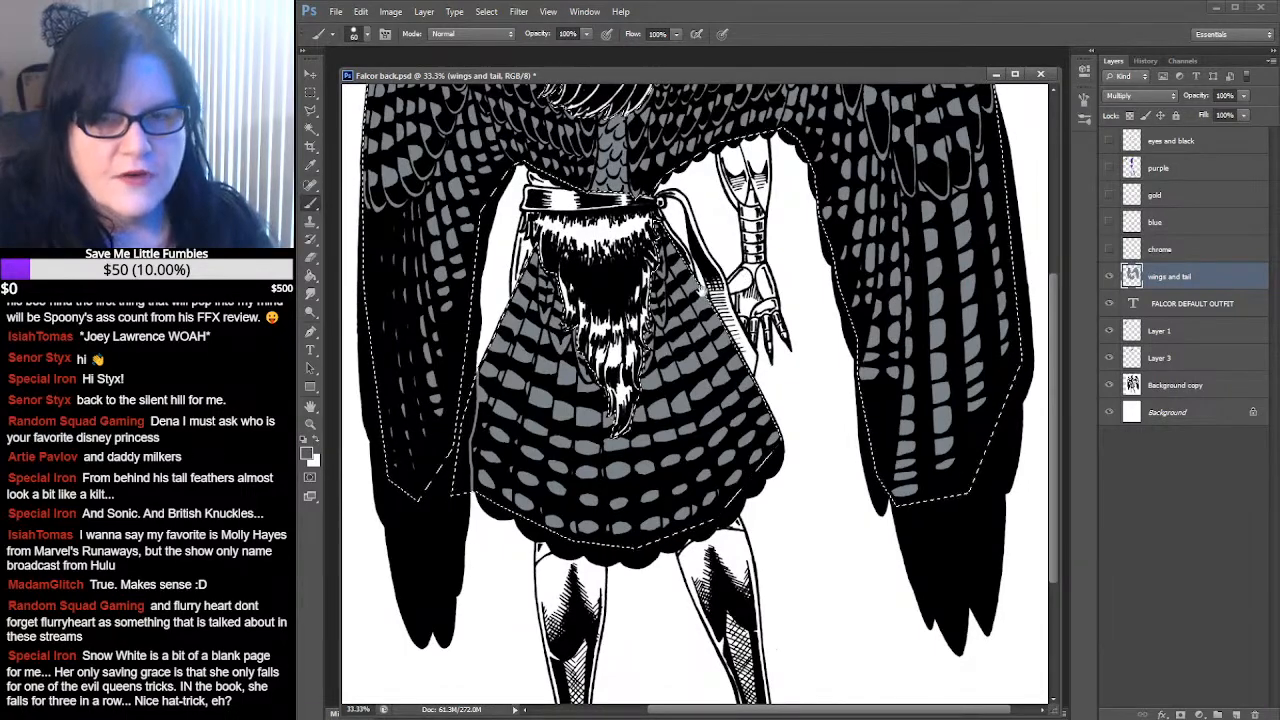
key(ctrl+d)
drag(814, 222, 841, 298)
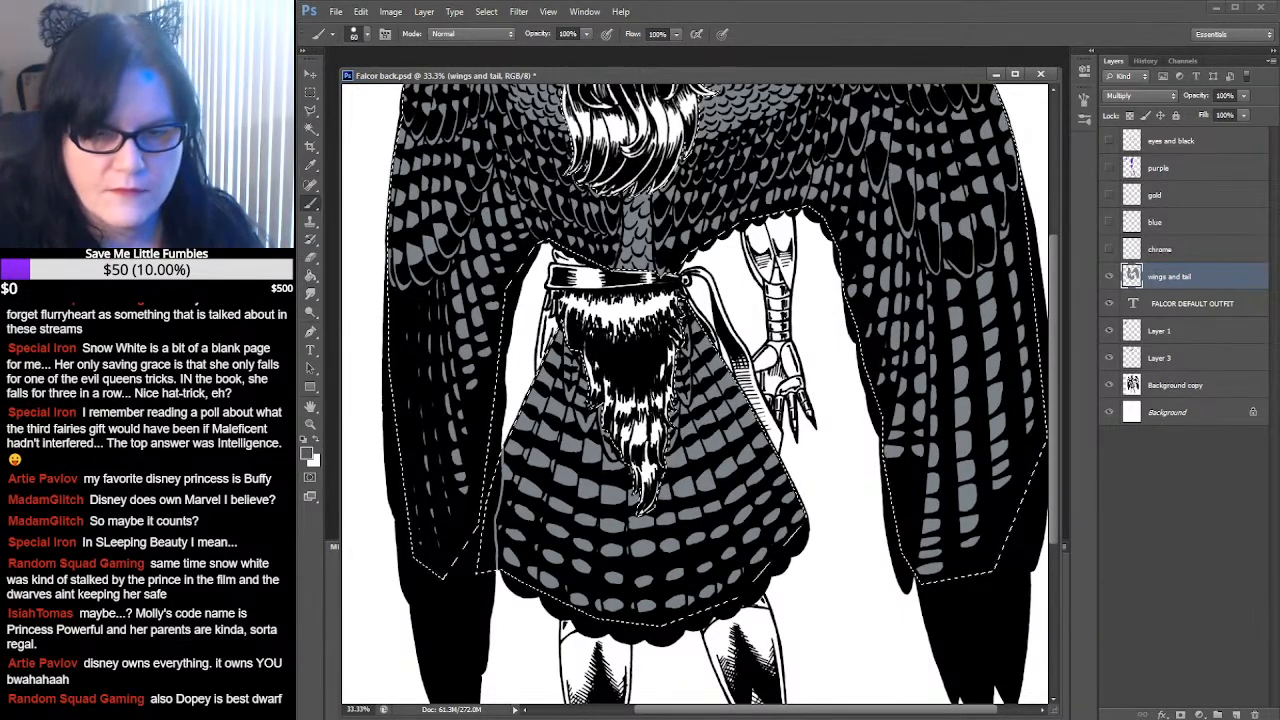
Switch to Falcor.psd, inspect the front view's wing shading at 33.33% zoom, and minimize the document again
mouse_move(766, 719)
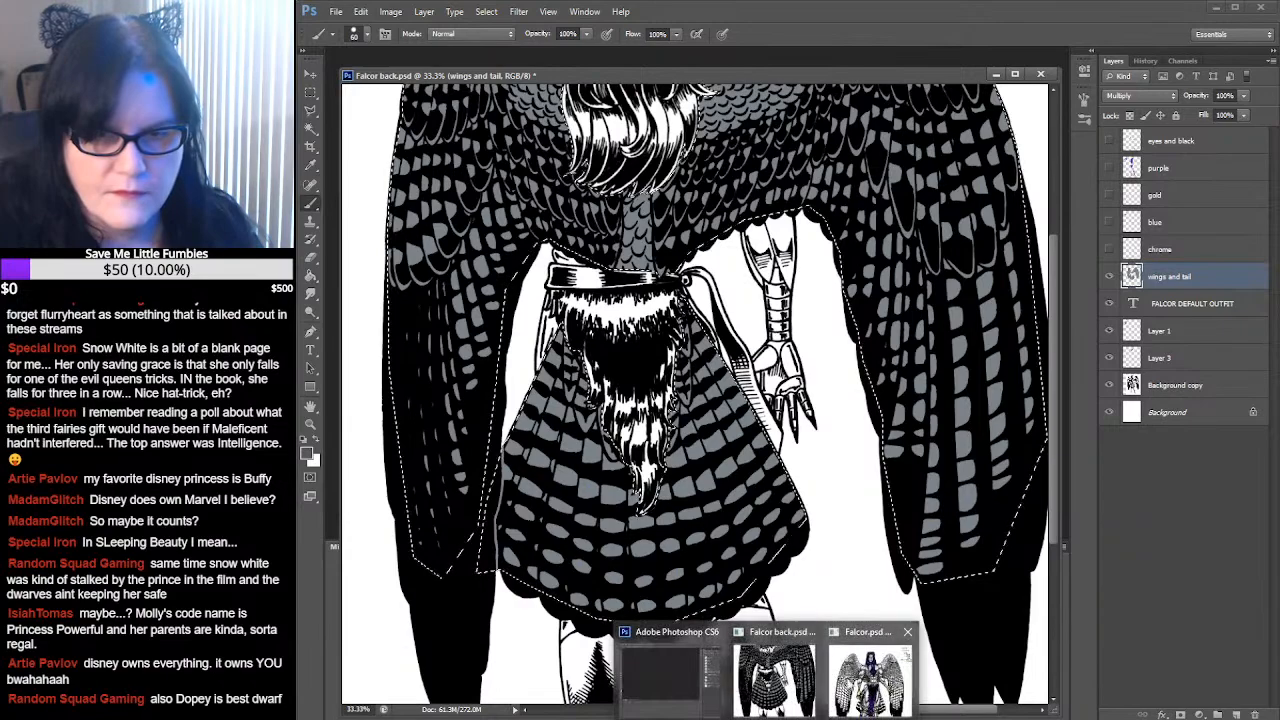
click(866, 670)
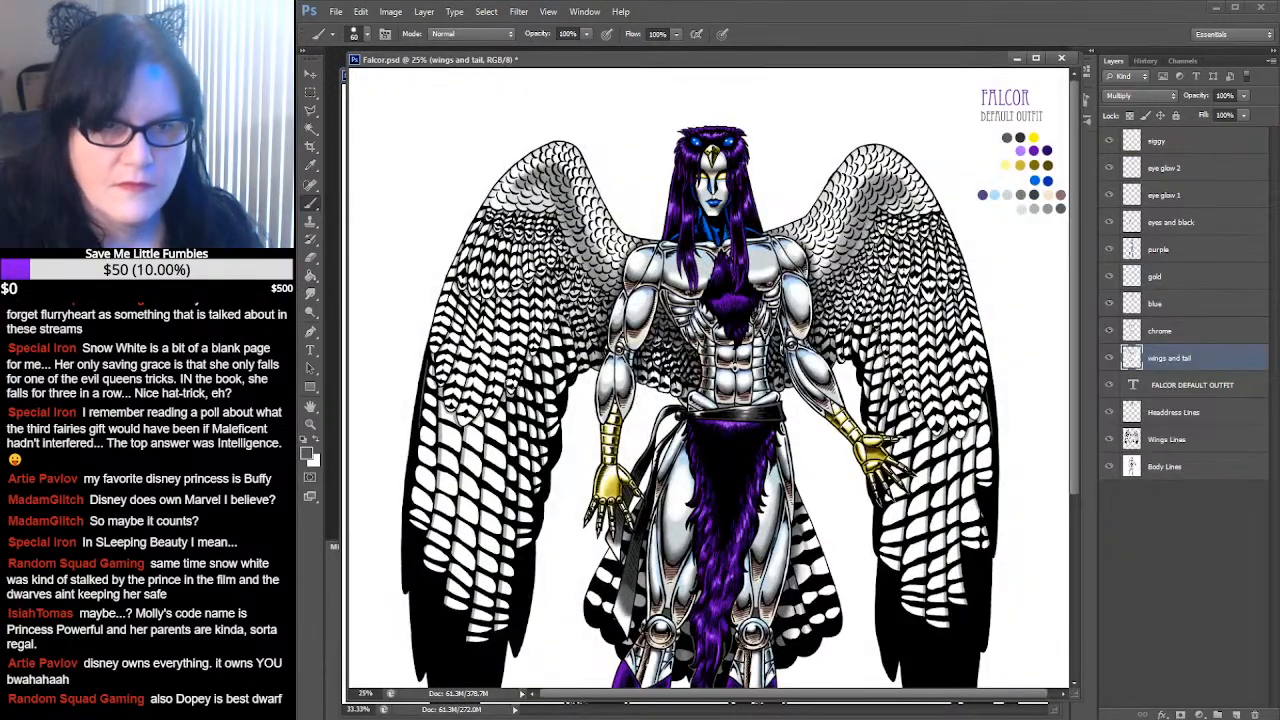
click(311, 424)
click(553, 333)
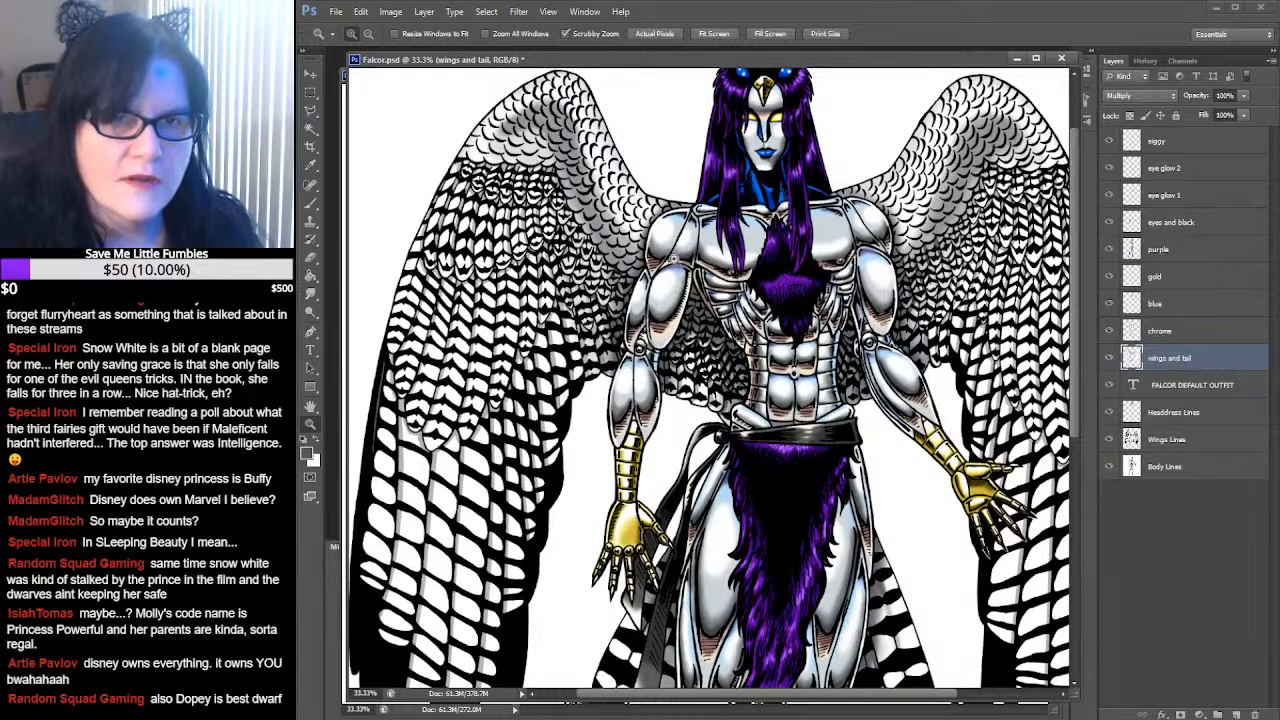
click(1018, 57)
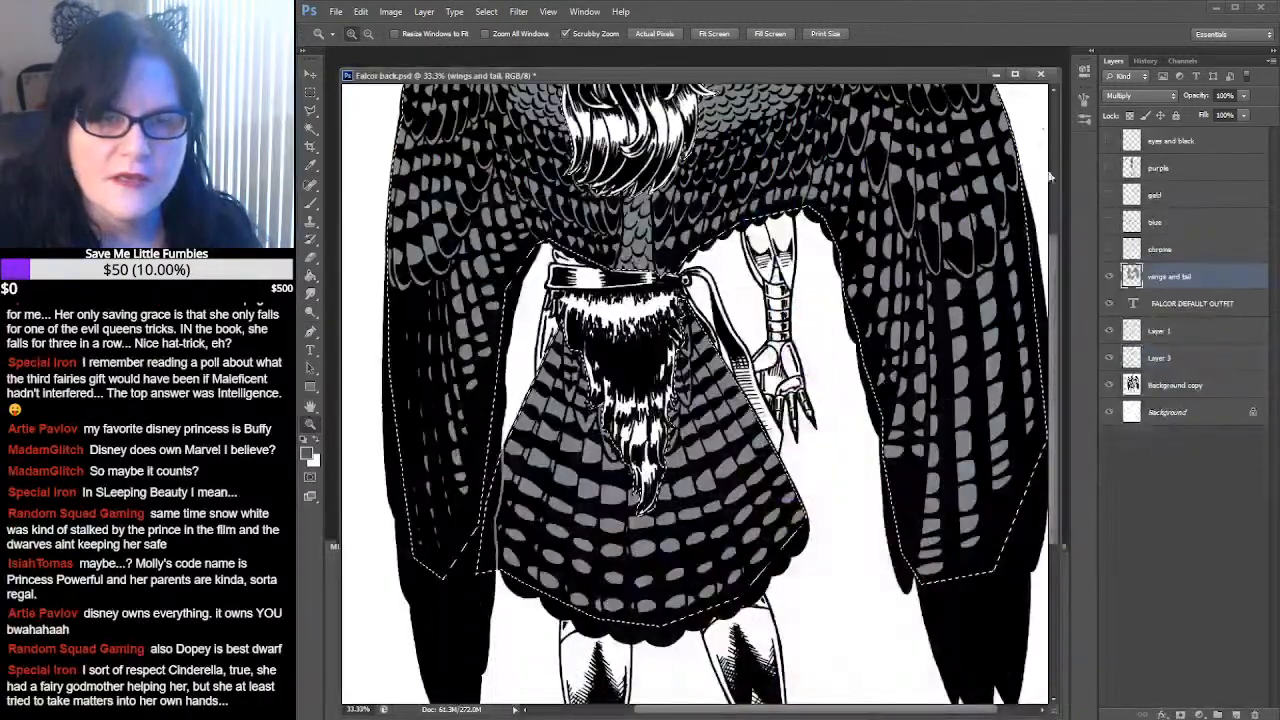
Sample the middle grey swatch and arrange the colours with dark grey as foreground and middle grey as background
scroll(798, 302, up, 3)
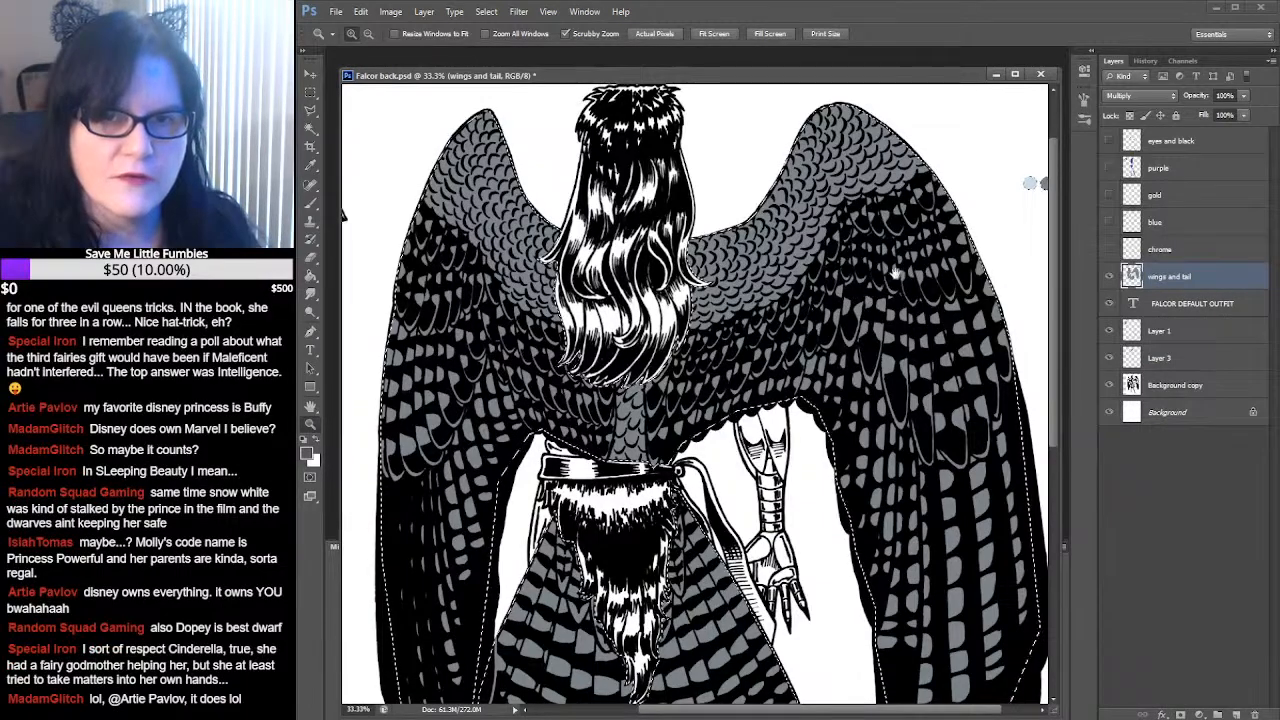
scroll(886, 312, down, 4)
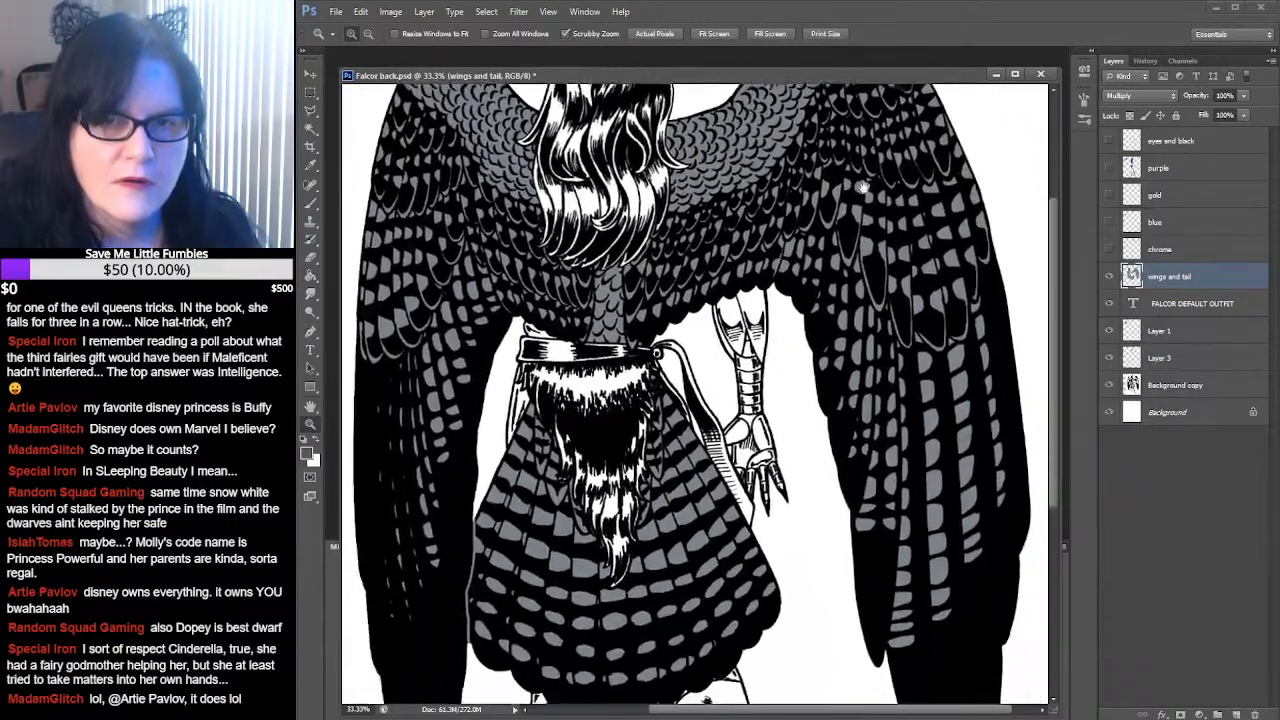
drag(935, 203, 941, 173)
key(ctrl+d)
drag(879, 261, 782, 497)
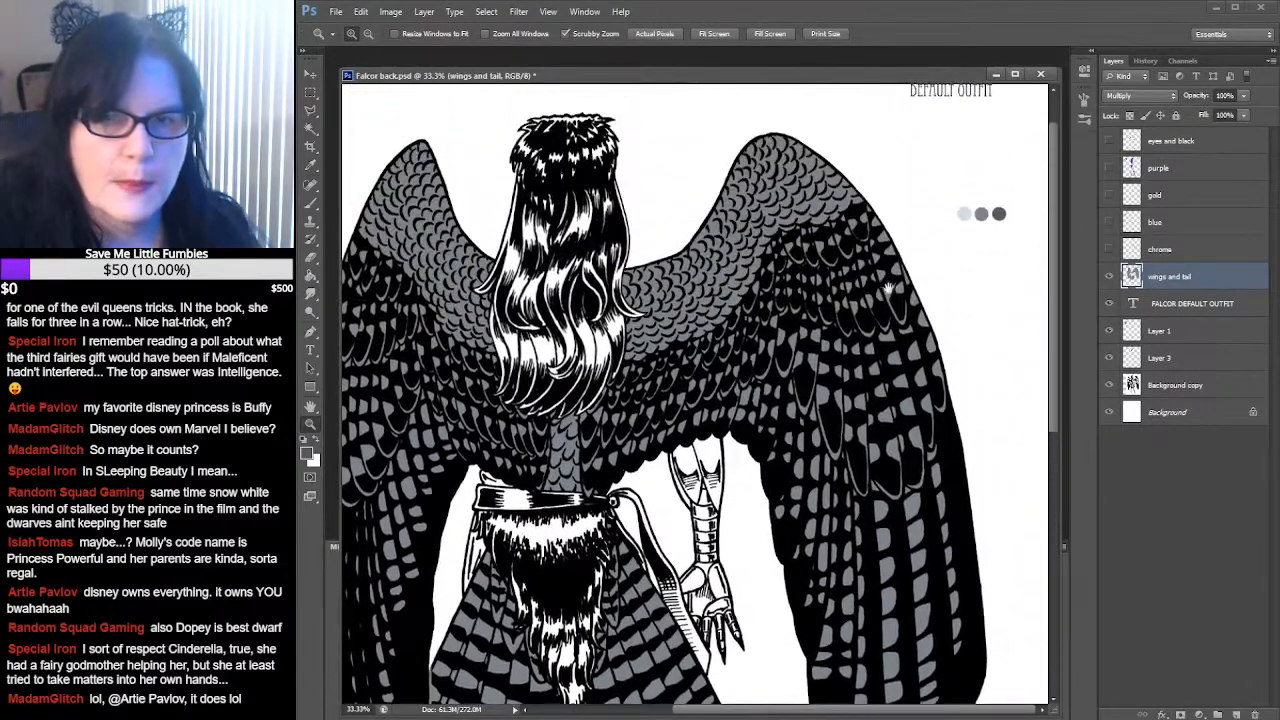
double_click(311, 425)
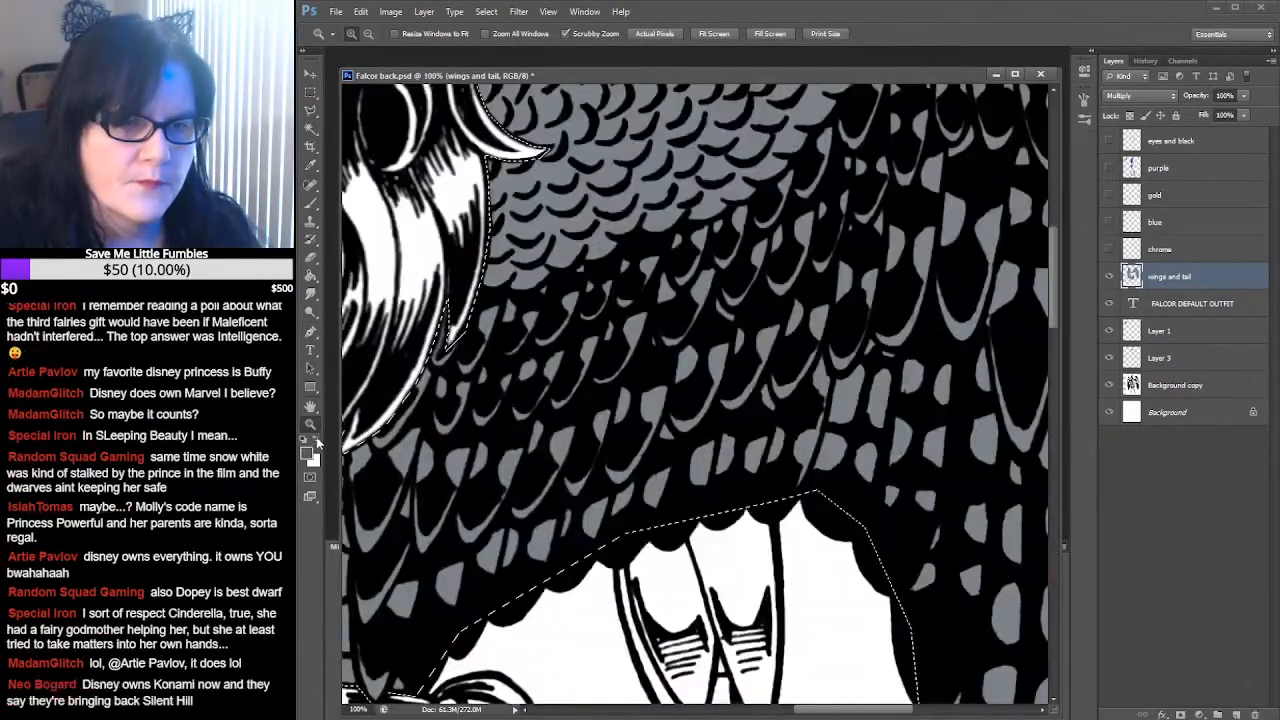
drag(770, 190, 665, 610)
drag(1000, 230, 678, 400)
drag(861, 296, 904, 177)
click(311, 165)
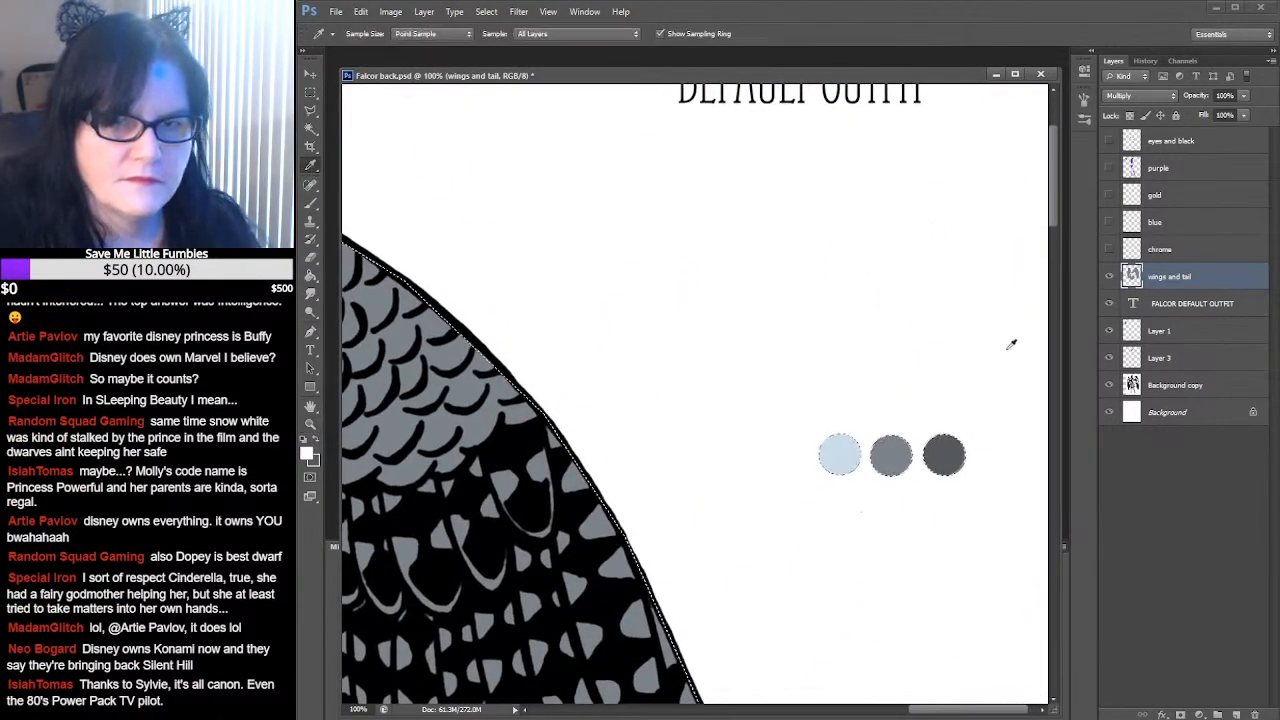
click(910, 450)
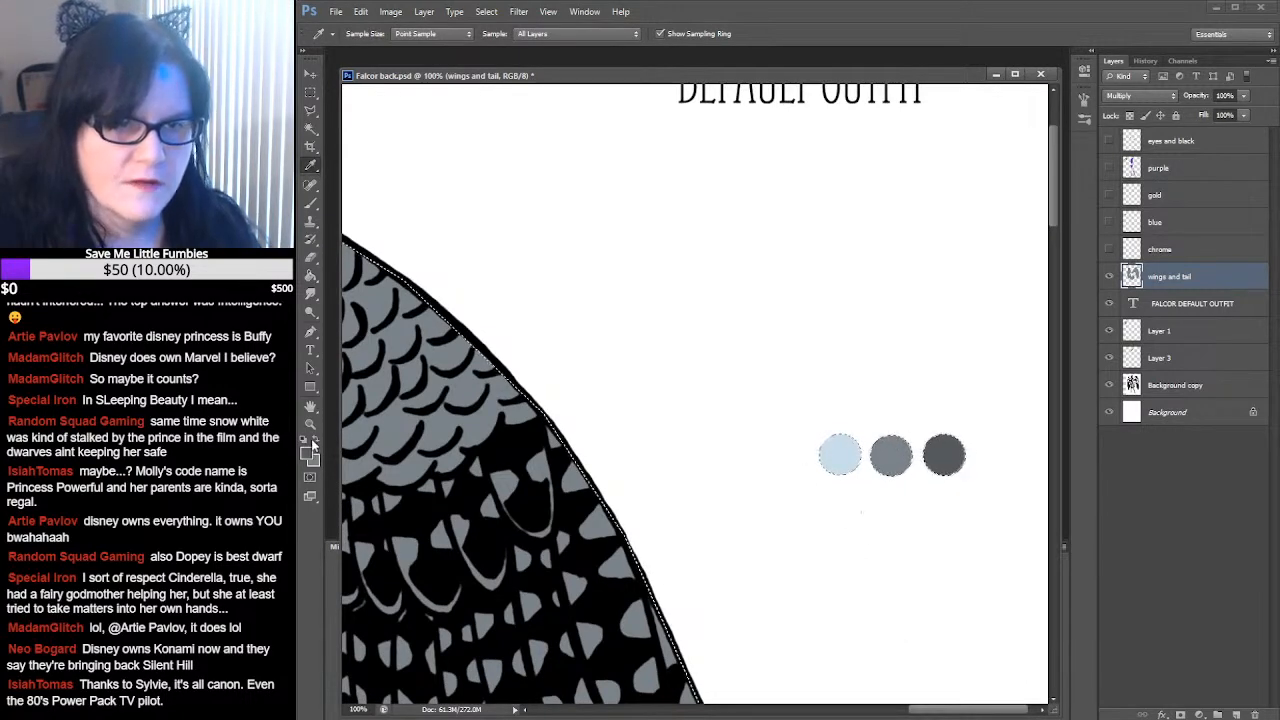
Sample black from the wing's inked feathers as the foreground colour
drag(504, 412, 671, 260)
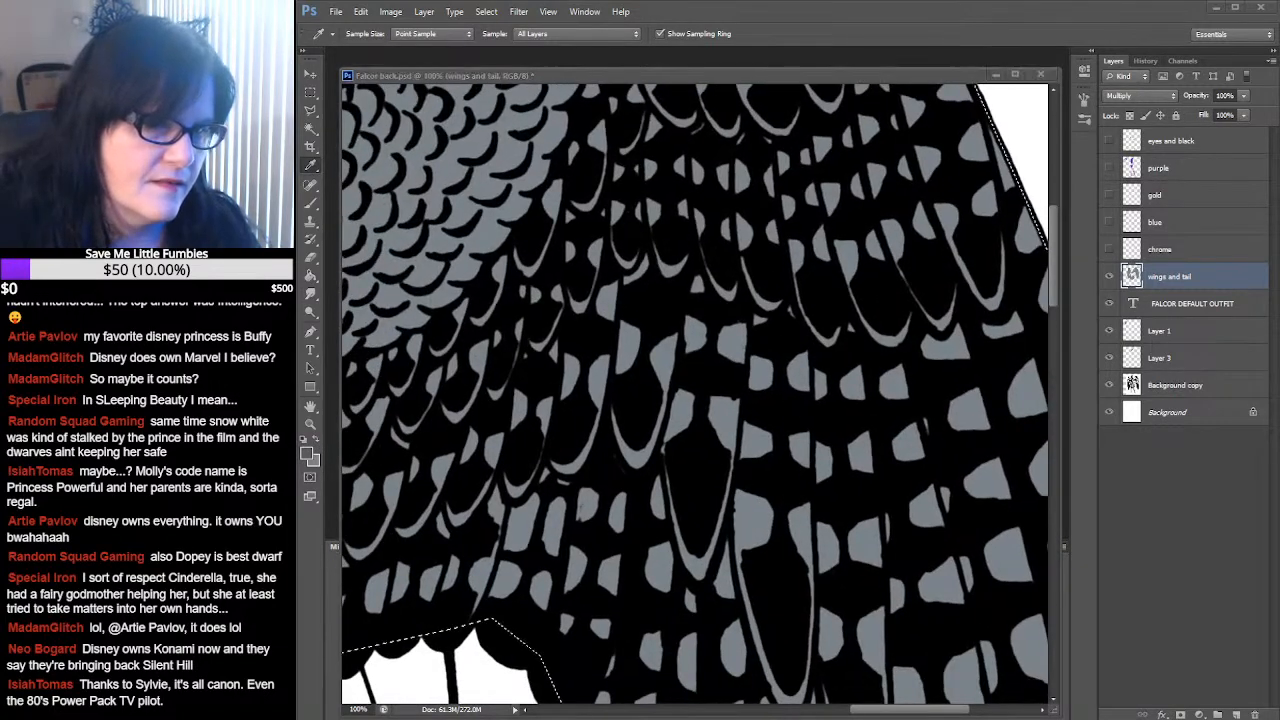
click(704, 292)
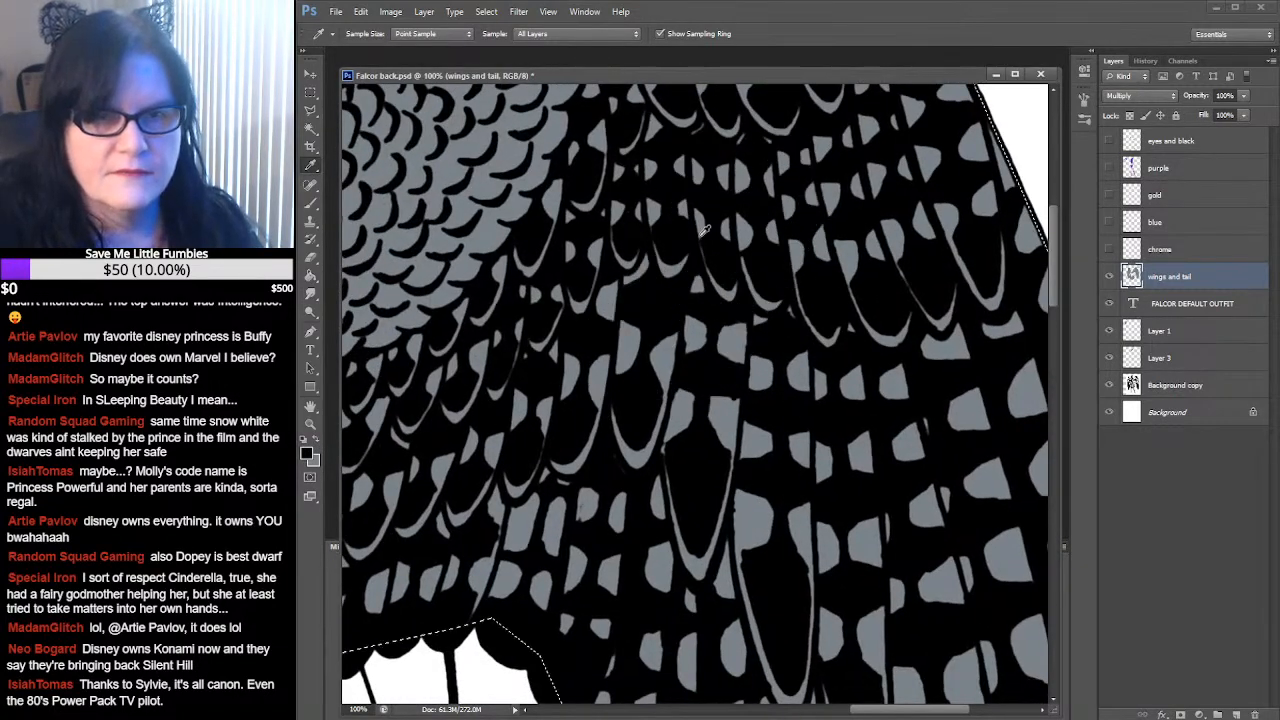
drag(678, 257, 770, 205)
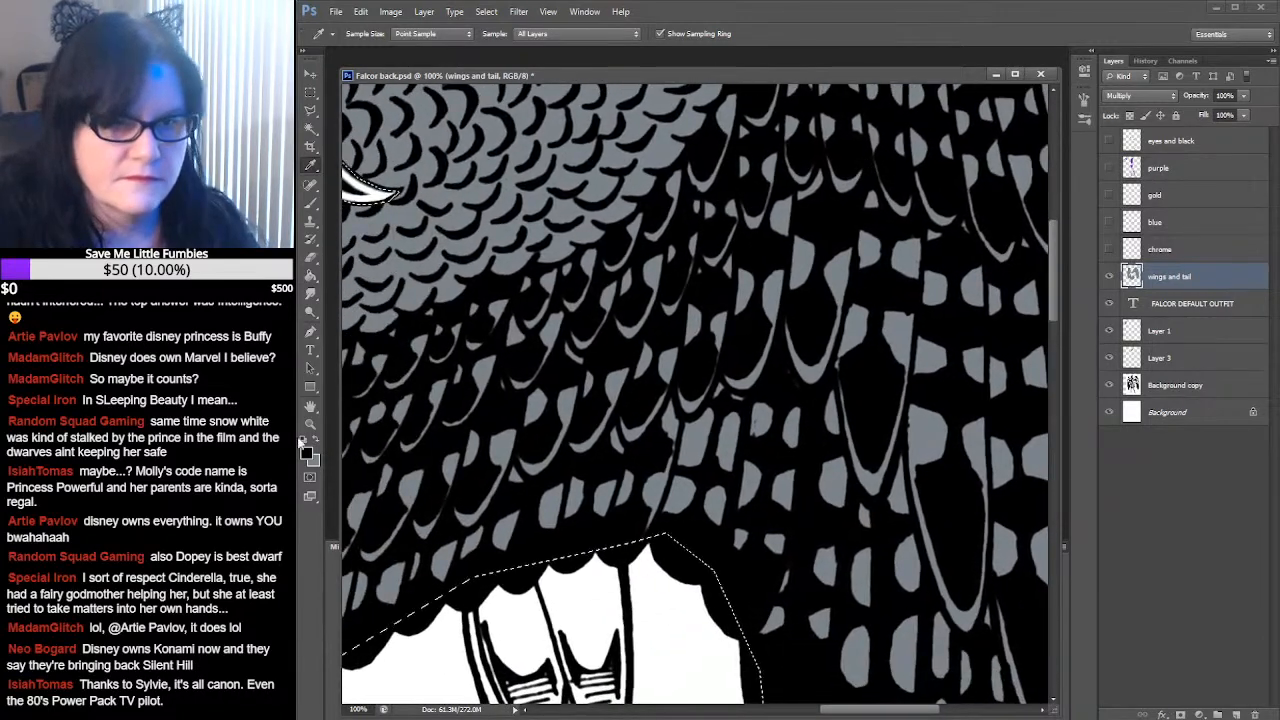
drag(518, 393, 880, 250)
drag(430, 460, 718, 175)
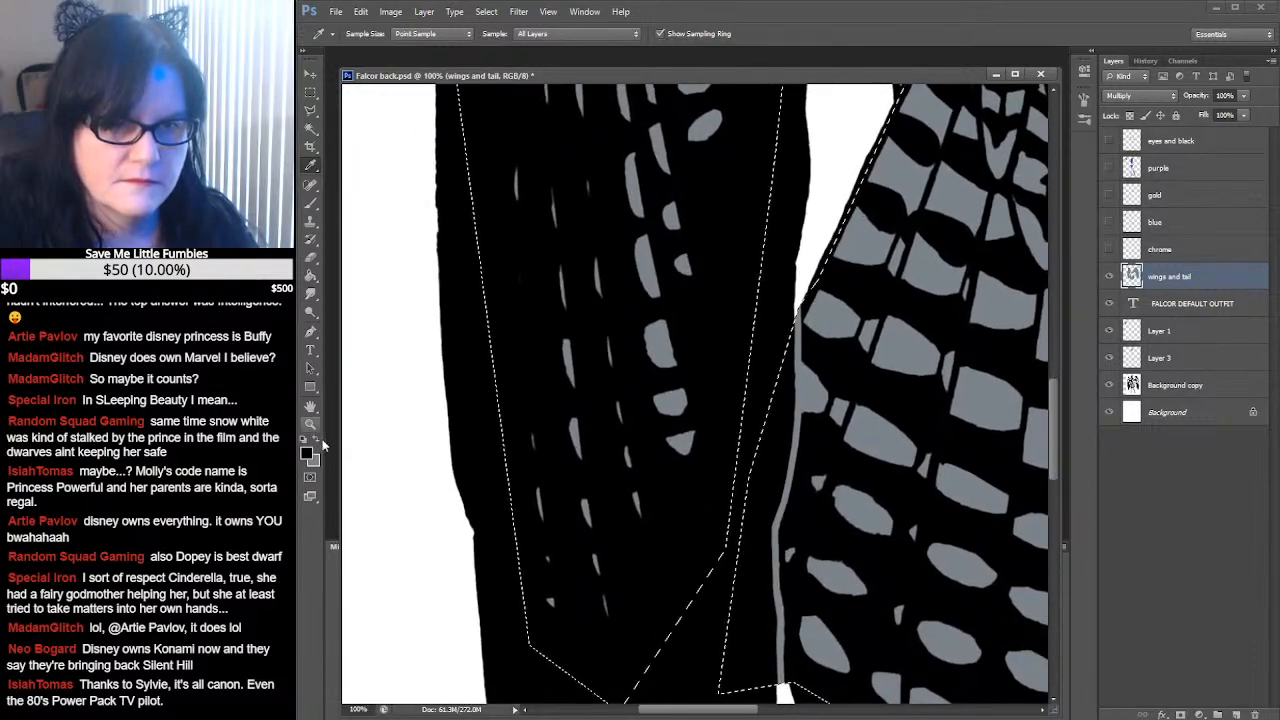
click(310, 427)
alt+click(614, 361)
drag(689, 300, 673, 382)
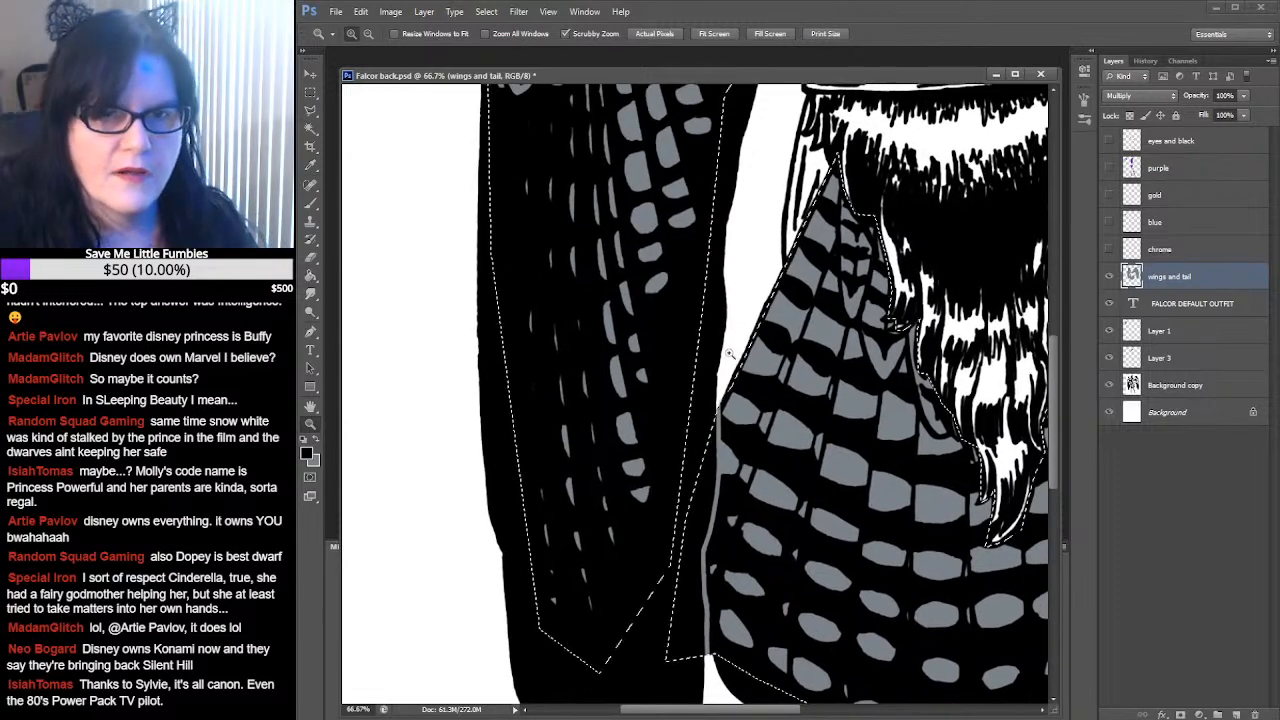
Try painting over the narrow grey slivers on the lower left wing with a 60 px black brush, and undo the strokes
click(310, 203)
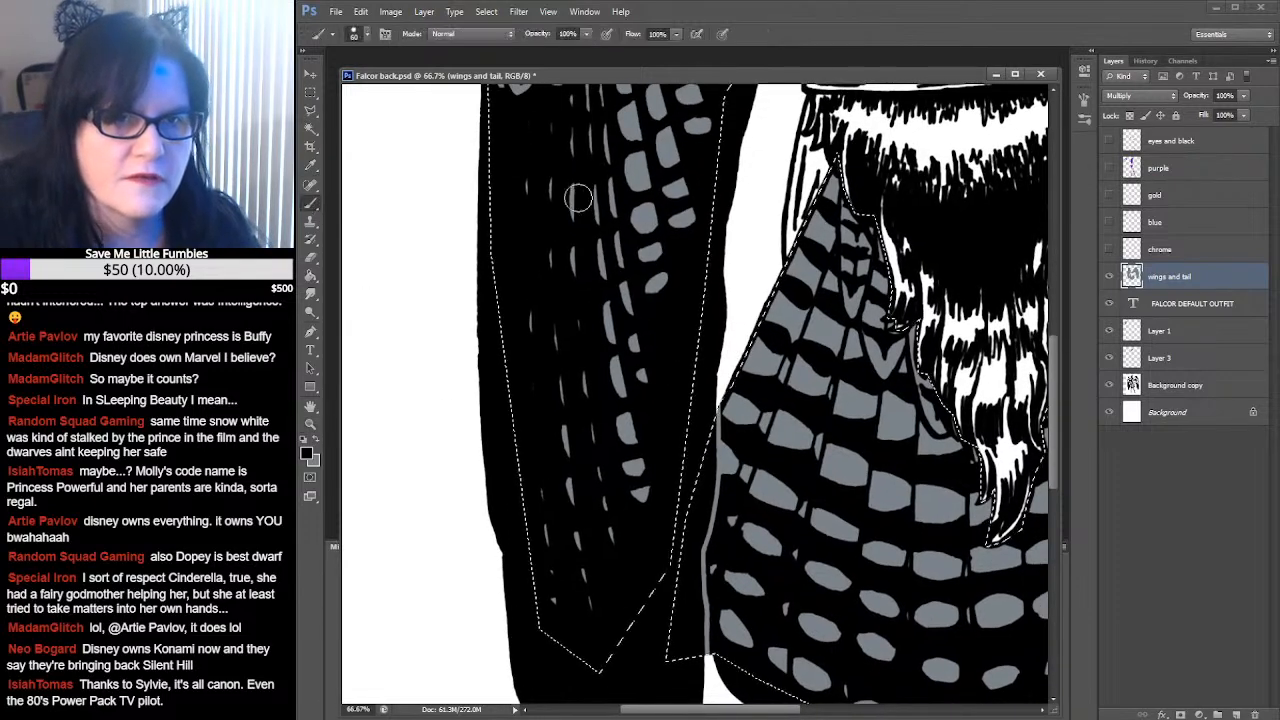
click(366, 34)
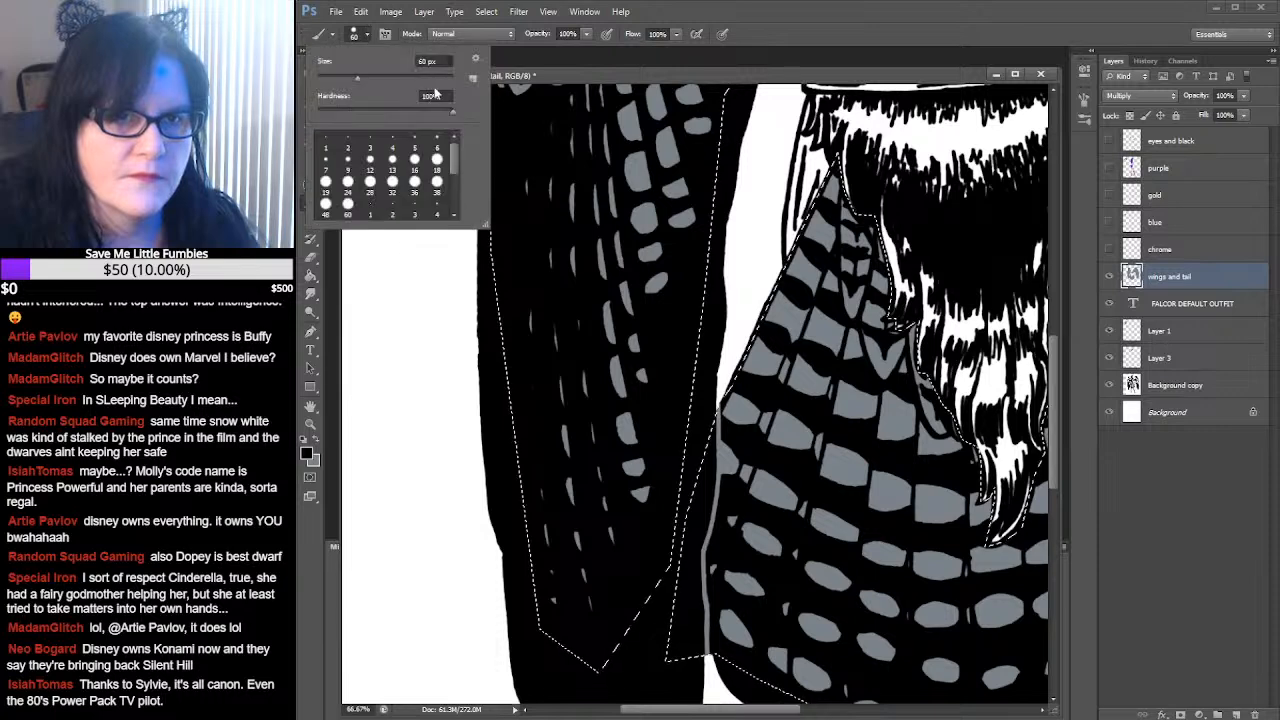
click(350, 209)
drag(554, 601, 540, 552)
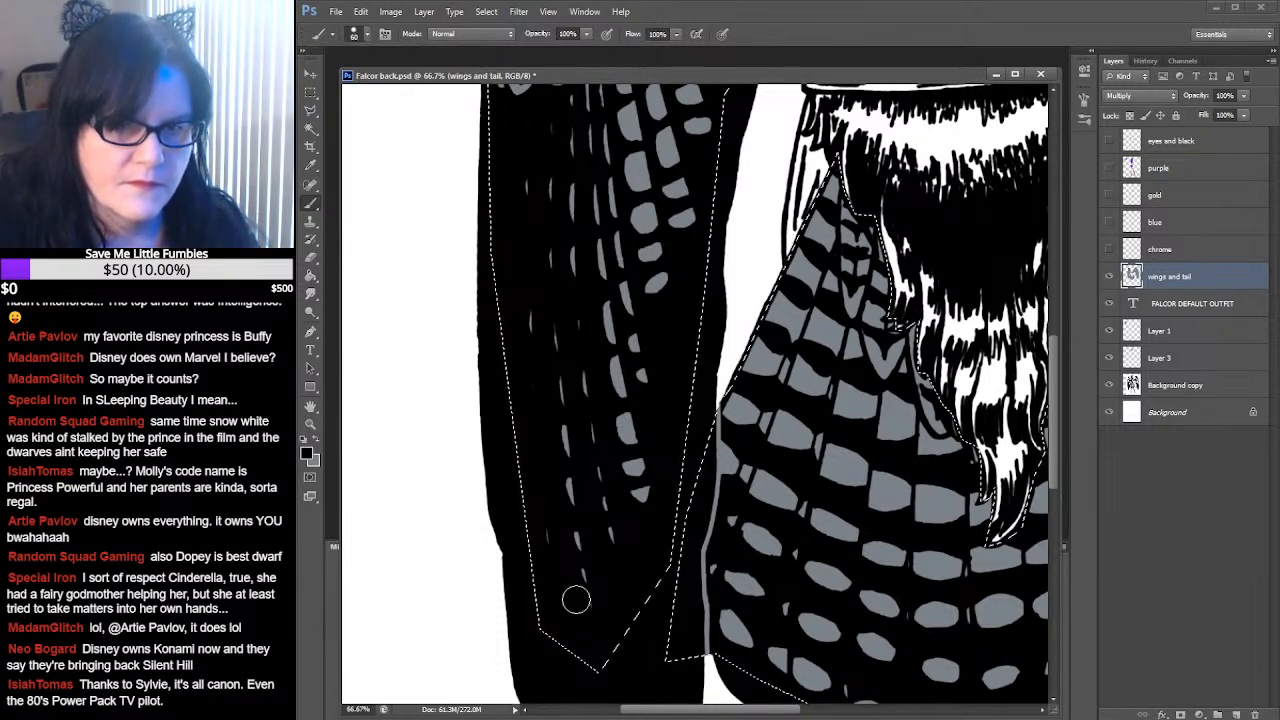
drag(569, 445, 549, 318)
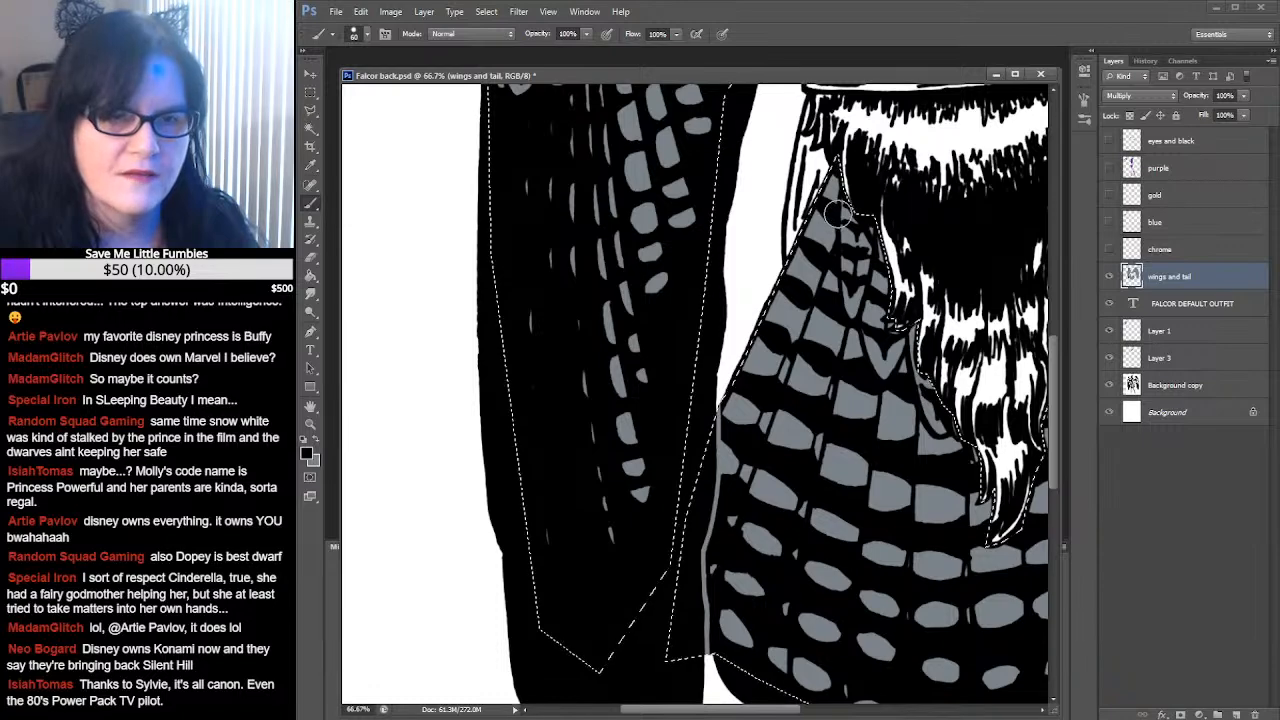
key(ctrl+d)
Sample the darkest grey swatch beside the right wing as the foreground colour
drag(838, 316, 400, 500)
drag(837, 291, 467, 530)
drag(773, 215, 773, 450)
click(312, 165)
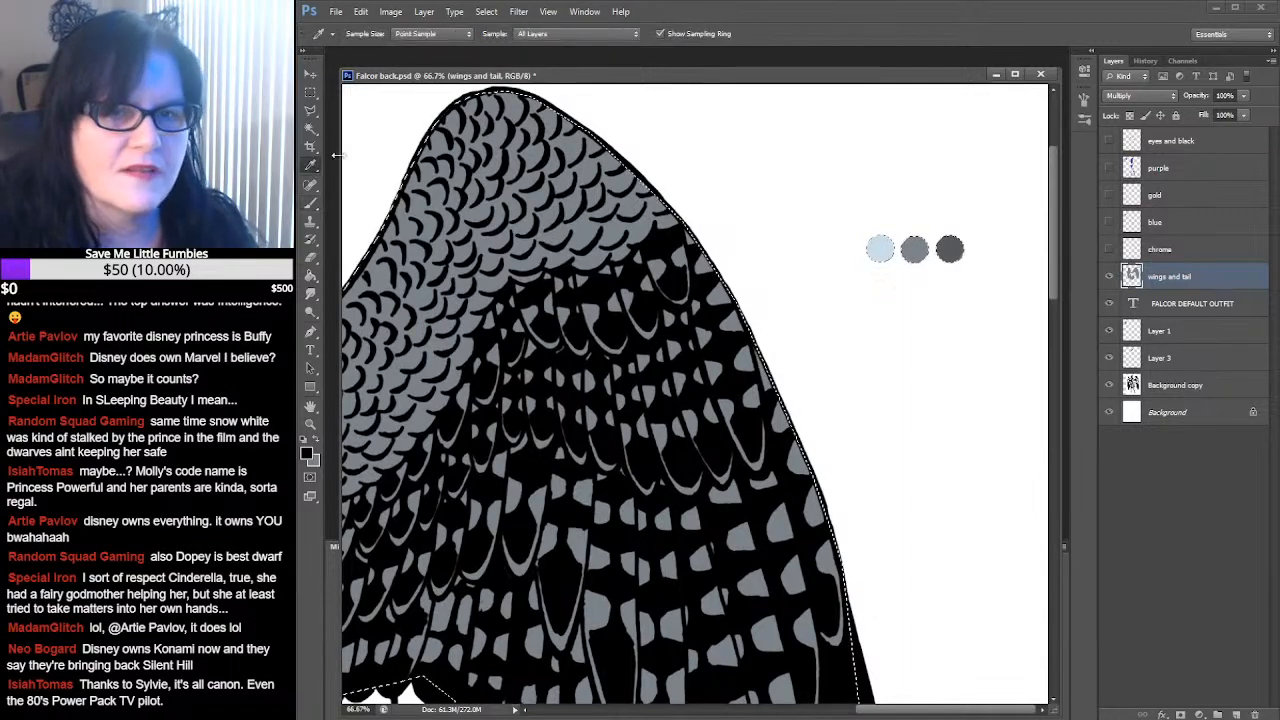
click(946, 243)
Paint the narrow feather slivers along the lower left wing dark grey with the 60 px brush
drag(643, 408, 943, 253)
drag(382, 499, 808, 314)
drag(858, 480, 691, 233)
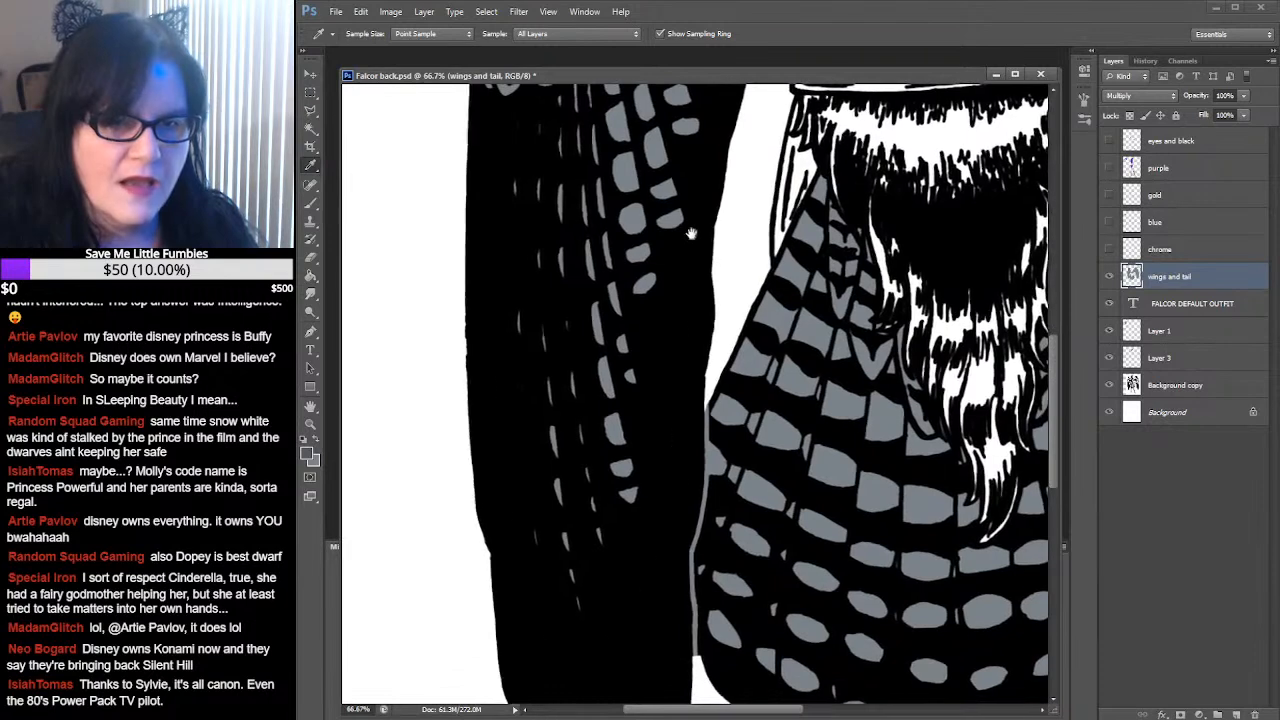
click(312, 203)
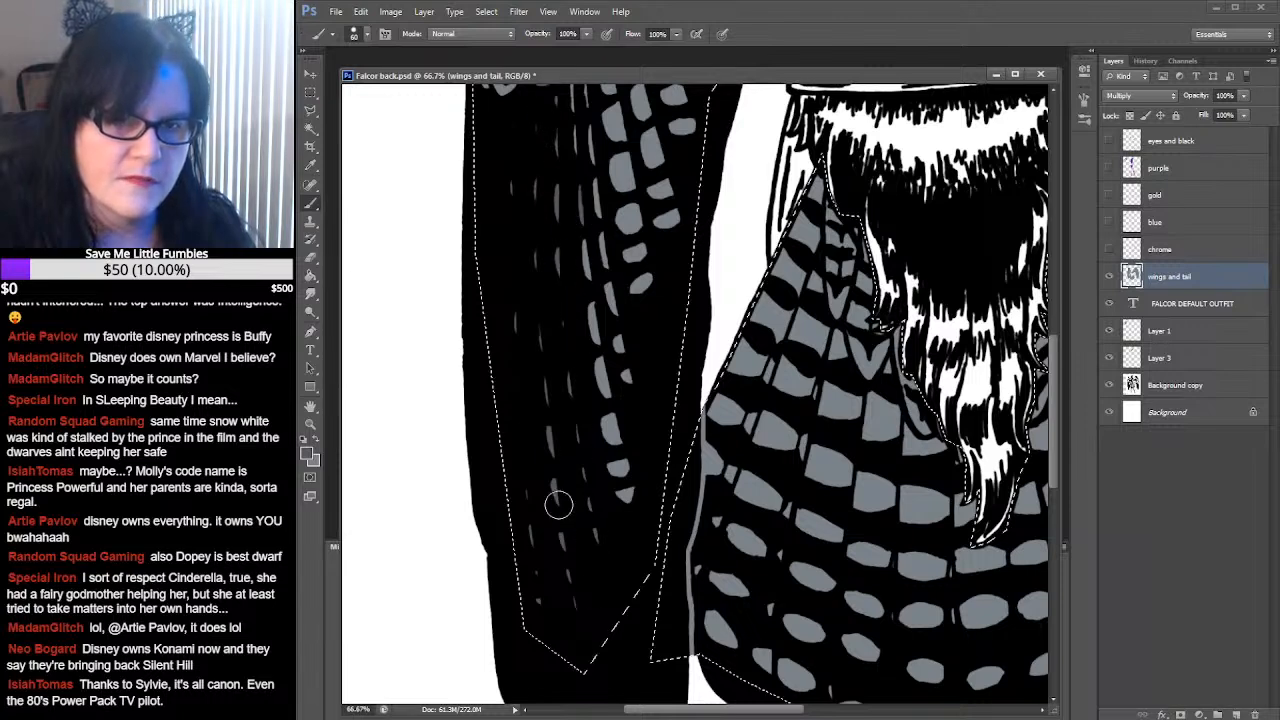
mouse_move(700, 370)
mouse_down()
mouse_move(620, 530)
mouse_move(666, 399)
mouse_up()
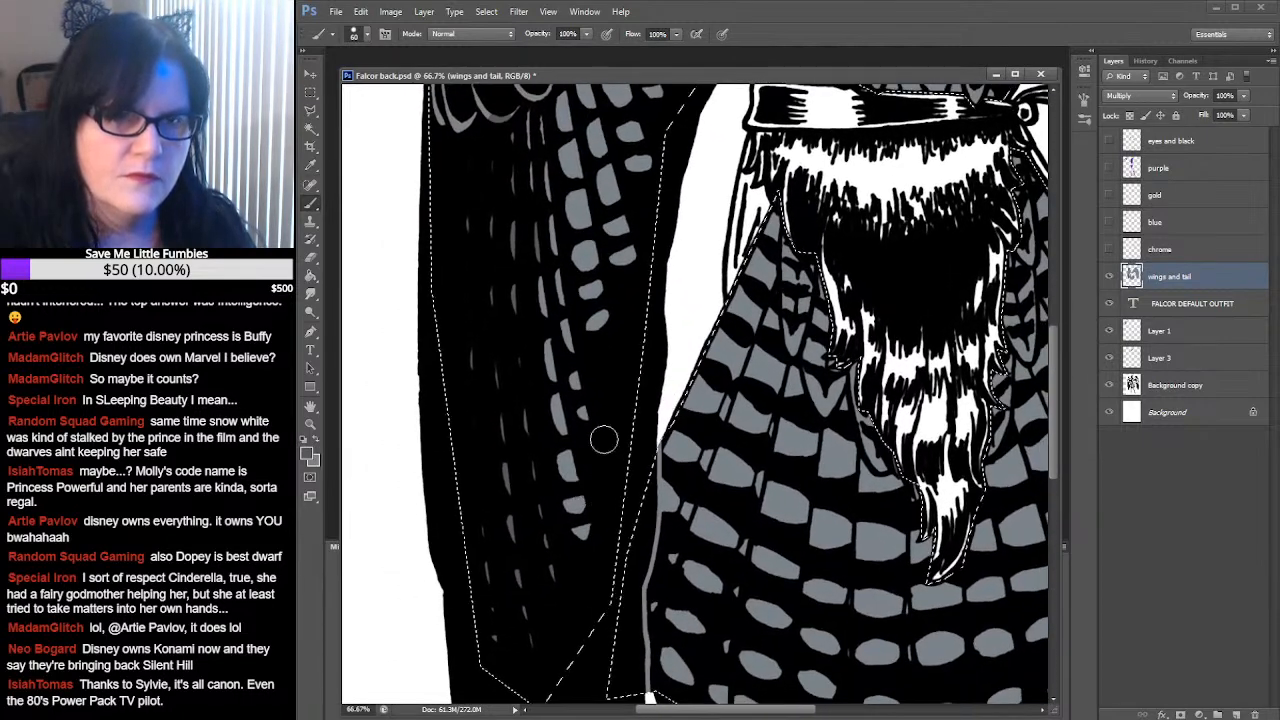
Set the brush to 32 px and paint dark grey shading along the edges of the left wing's inner long feathers
click(363, 36)
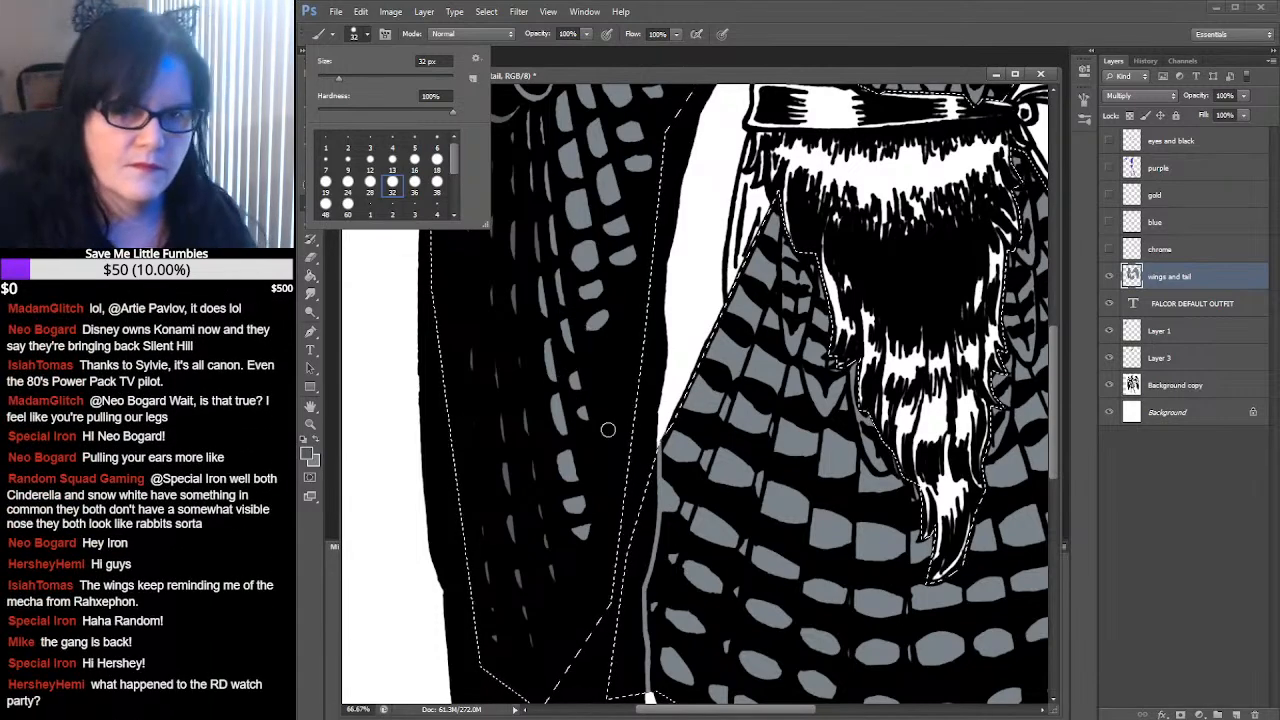
key(Escape)
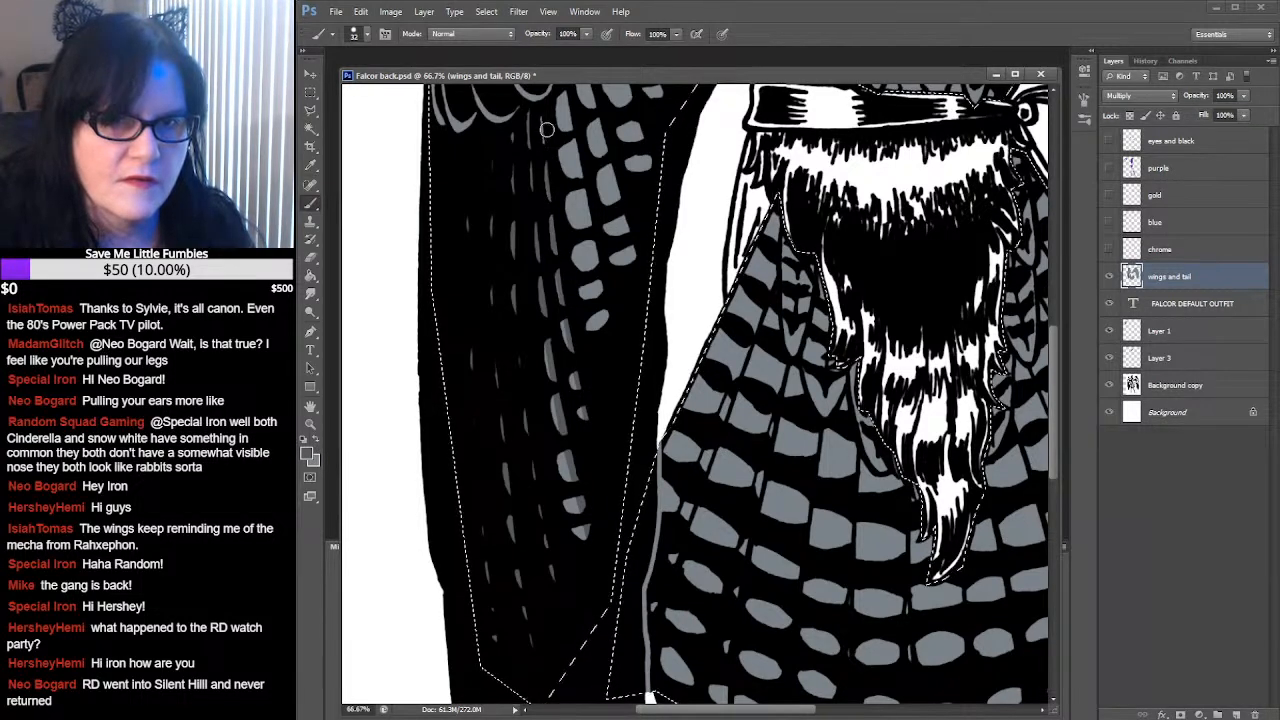
drag(714, 321, 722, 528)
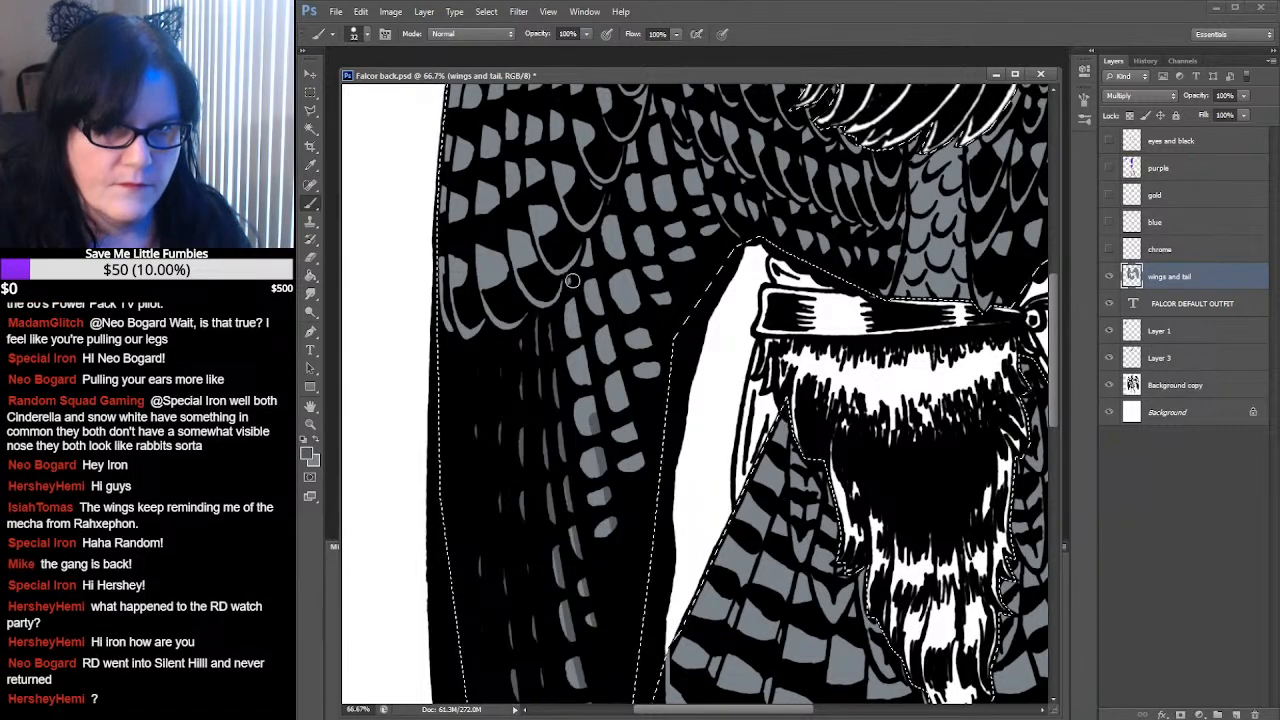
drag(573, 282, 586, 386)
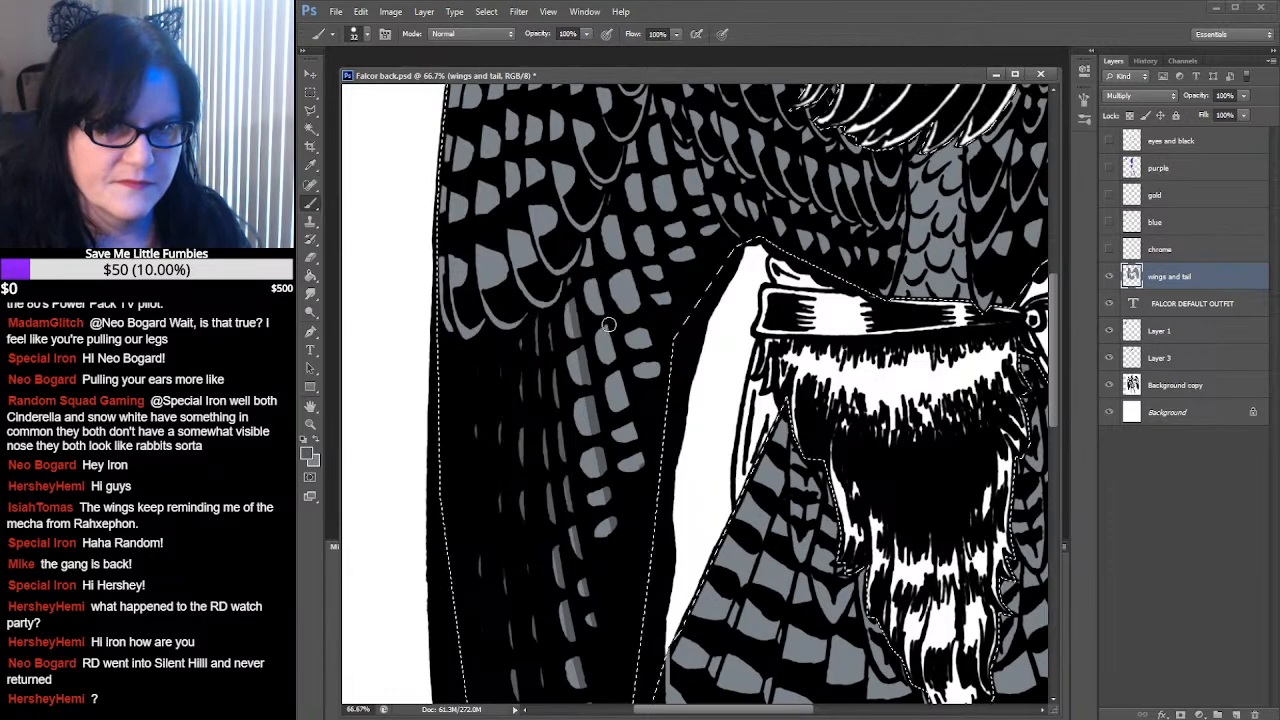
mouse_move(607, 323)
mouse_down()
mouse_move(611, 270)
mouse_move(589, 242)
mouse_up()
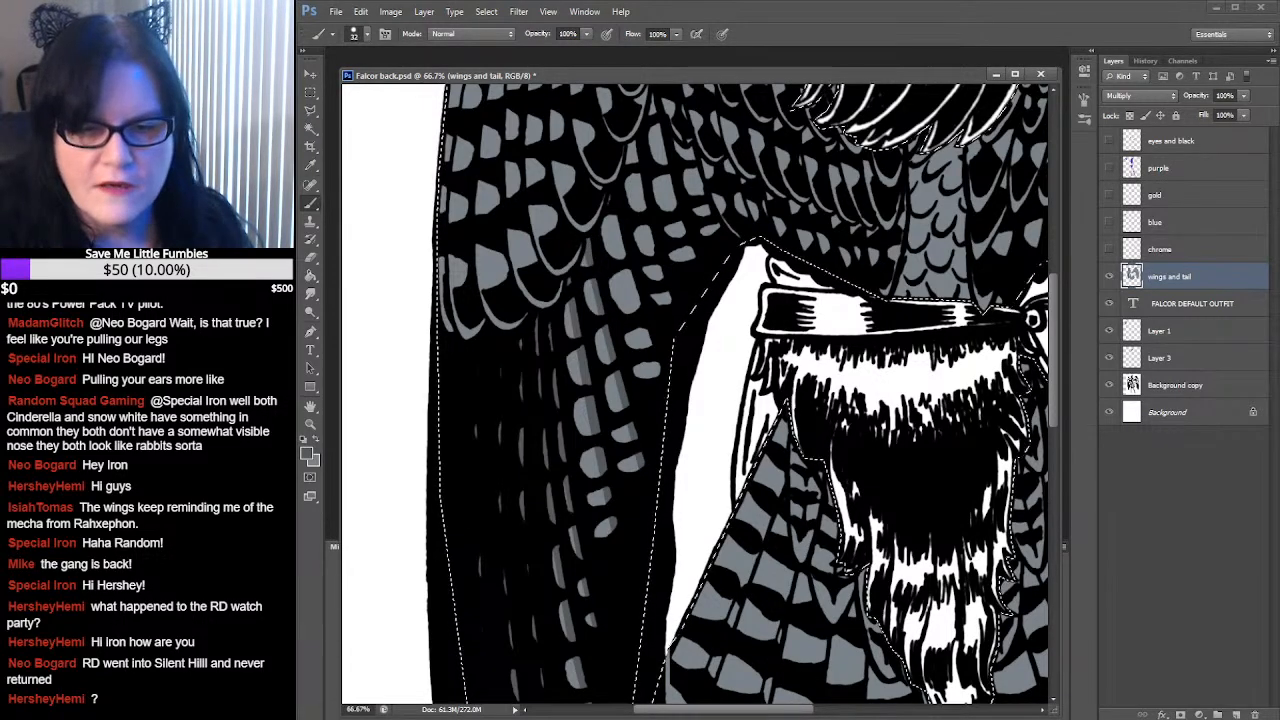
Examine the wing shading in the finished front view, Falcor.psd, and return to the back view drawing
mouse_move(750, 714)
click(875, 680)
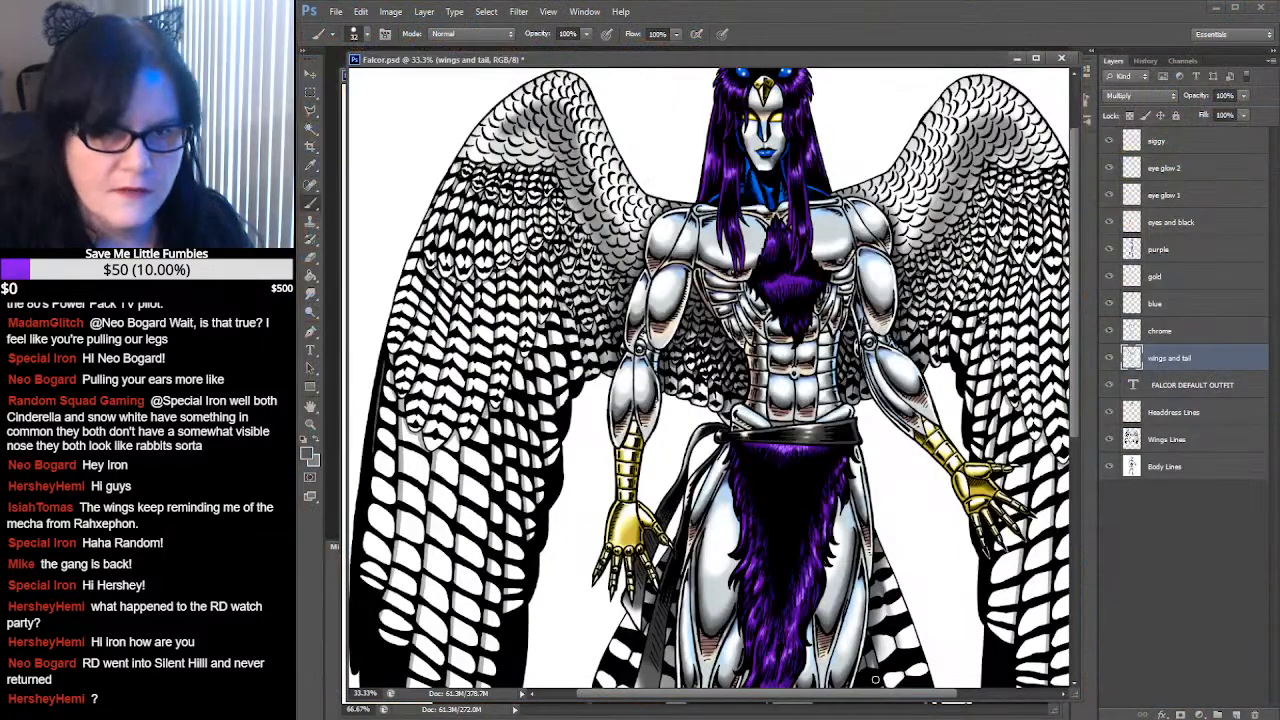
click(1218, 10)
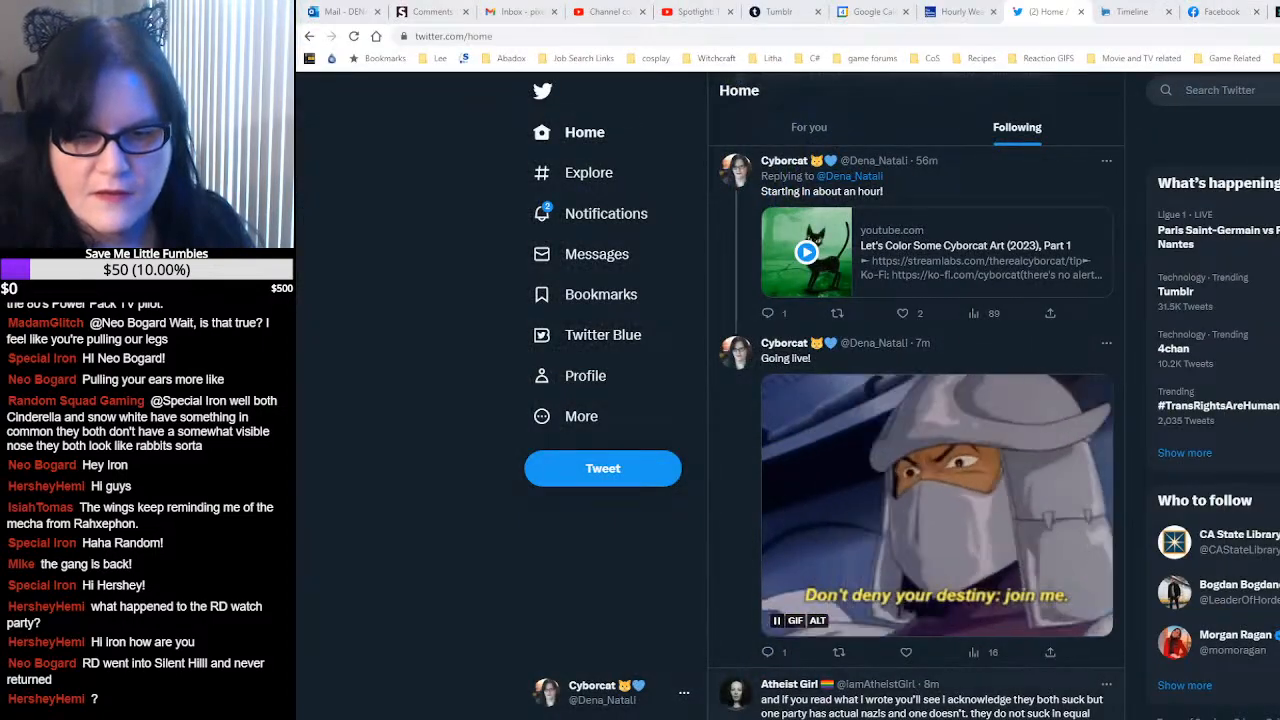
click(637, 717)
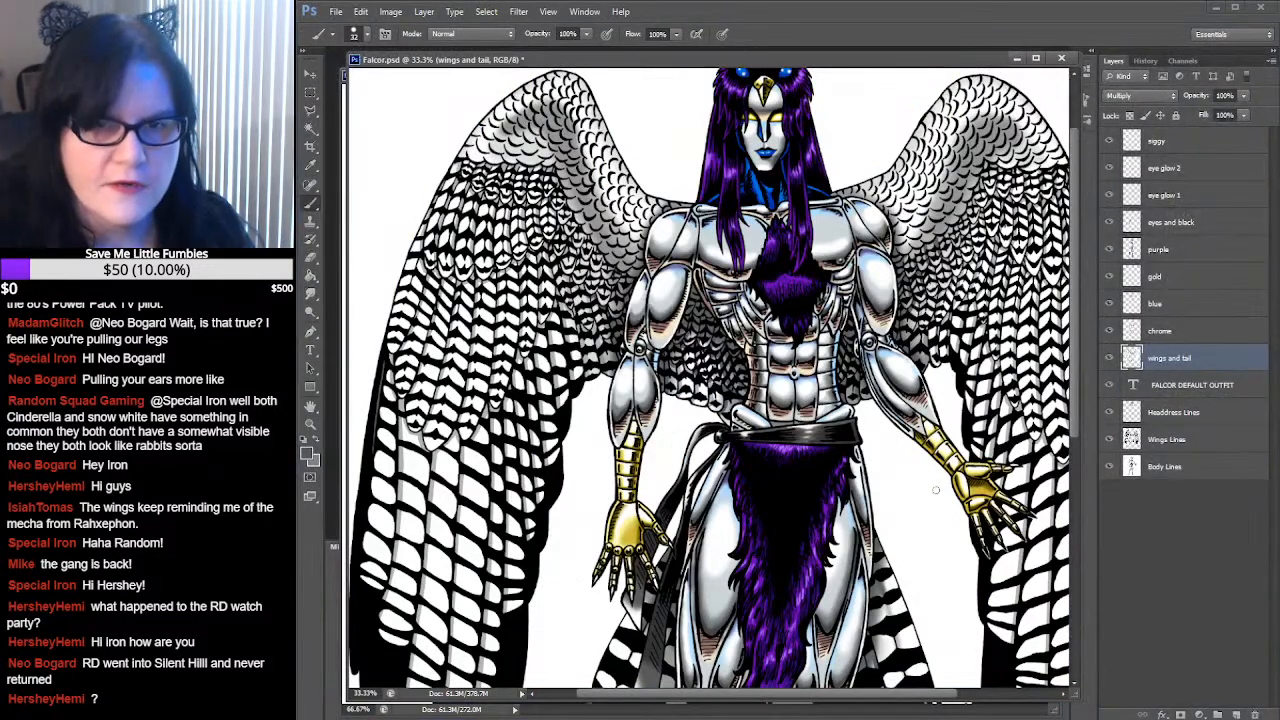
click(1011, 58)
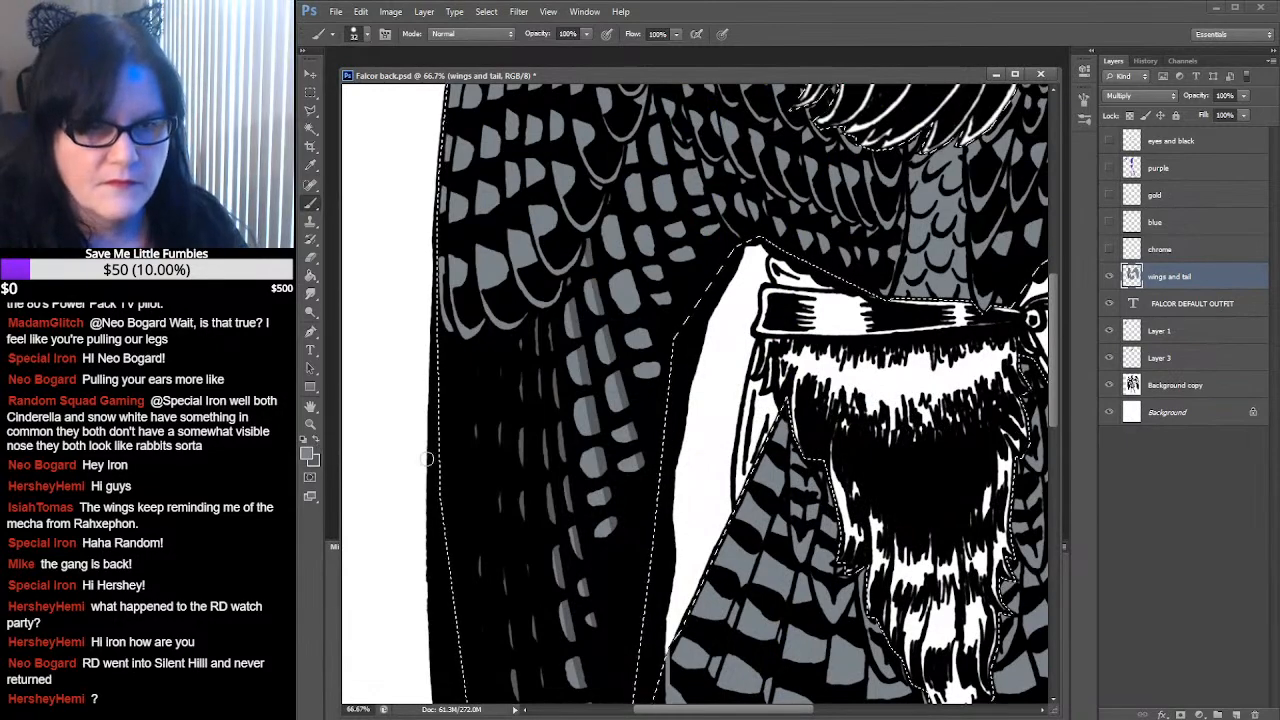
Continue the dark grey shading on the left wing's inner feather rows, switching between the darker and lighter grey for touch-ups
scroll(600, 580, down, 5)
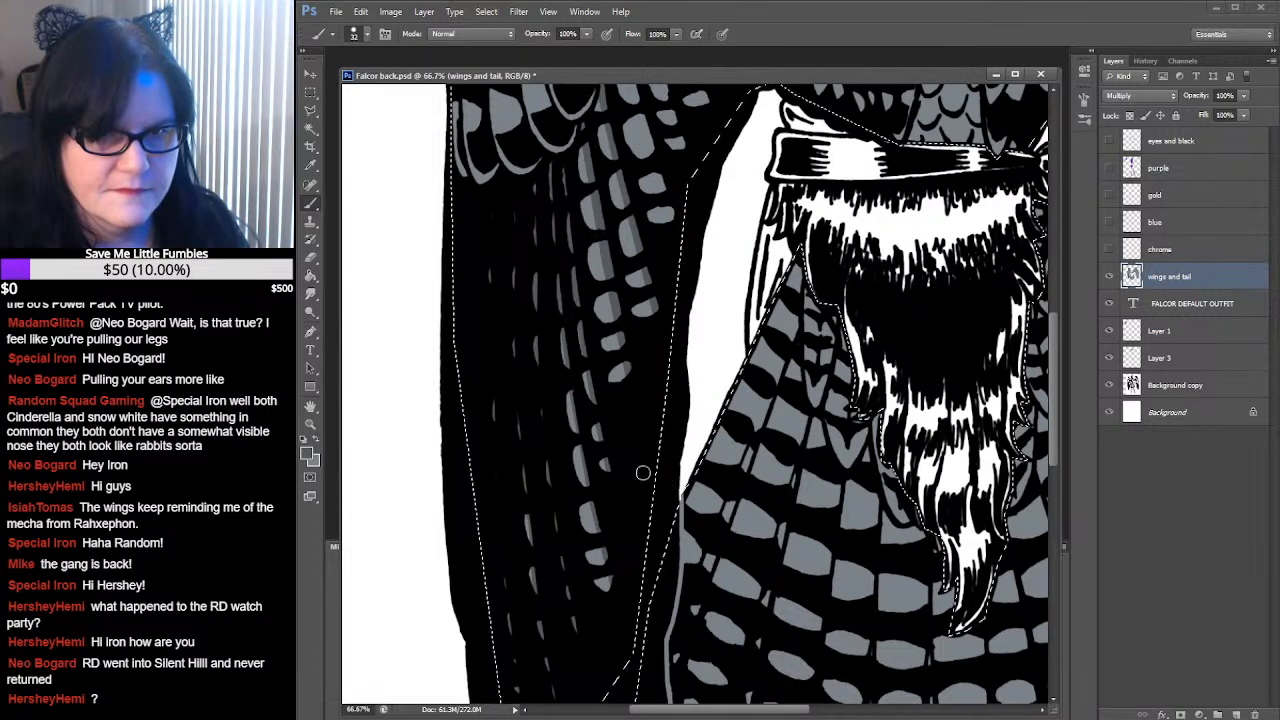
click(316, 440)
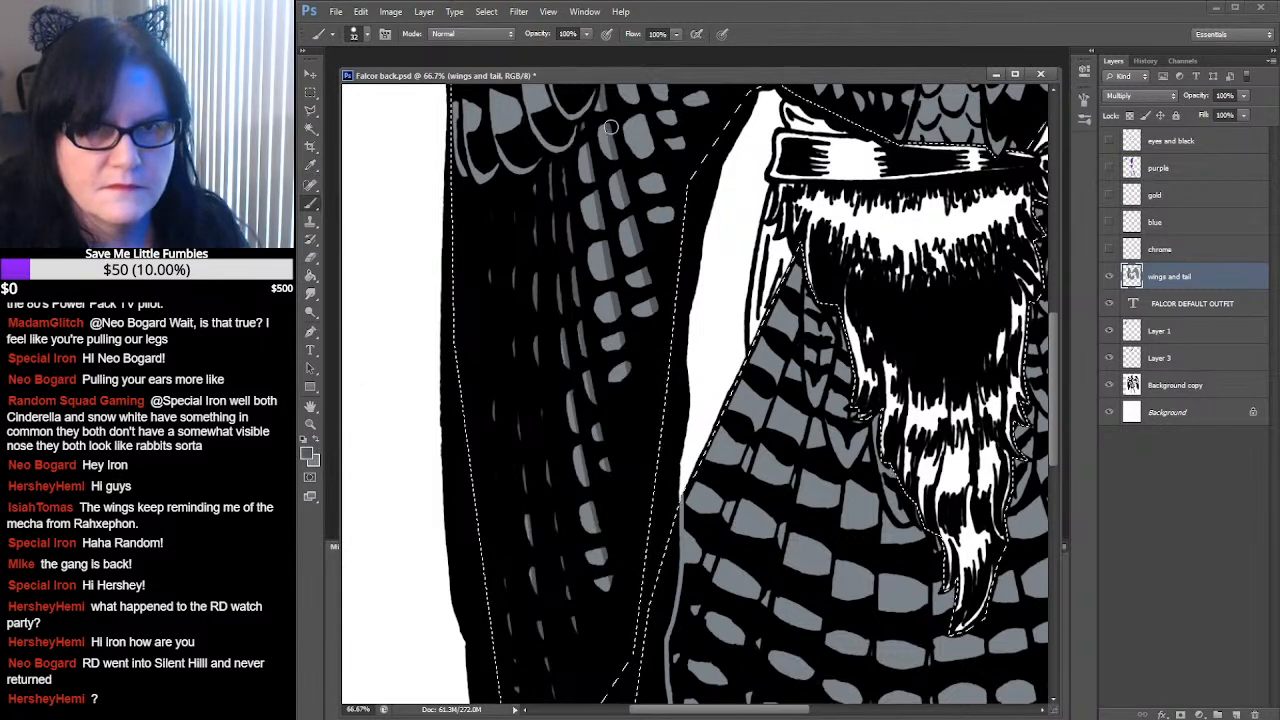
drag(592, 184, 587, 123)
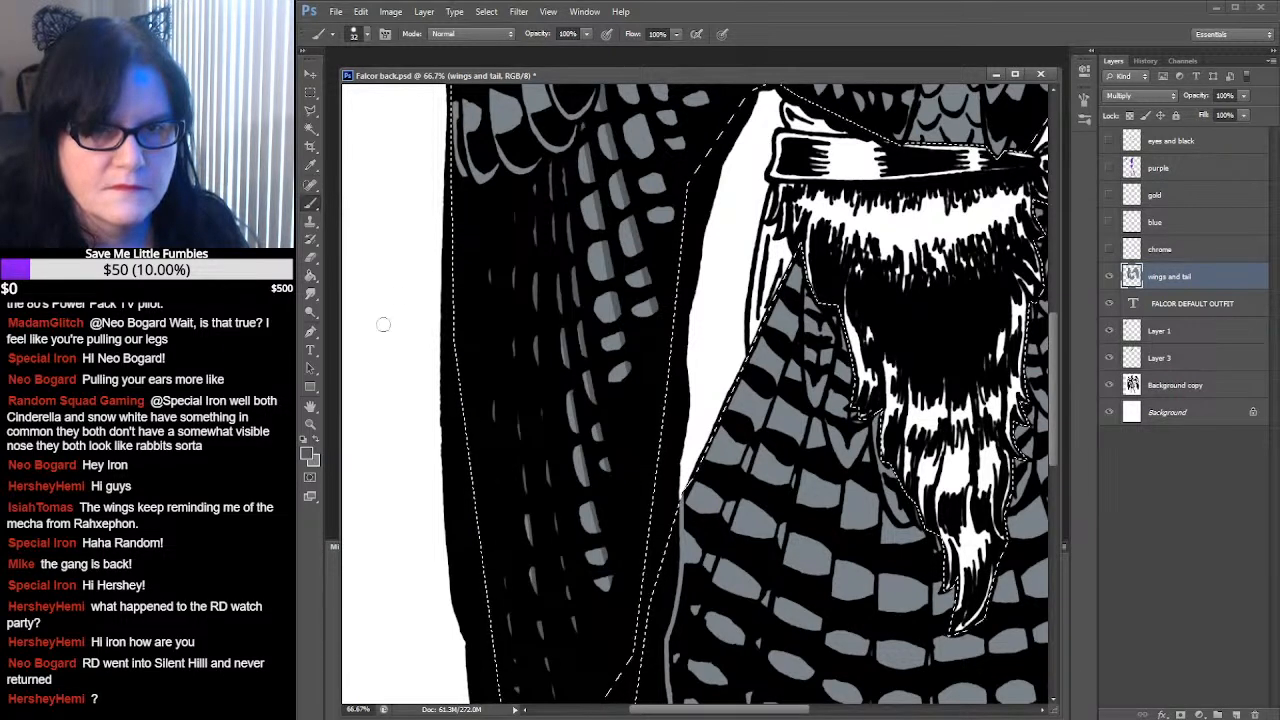
click(318, 437)
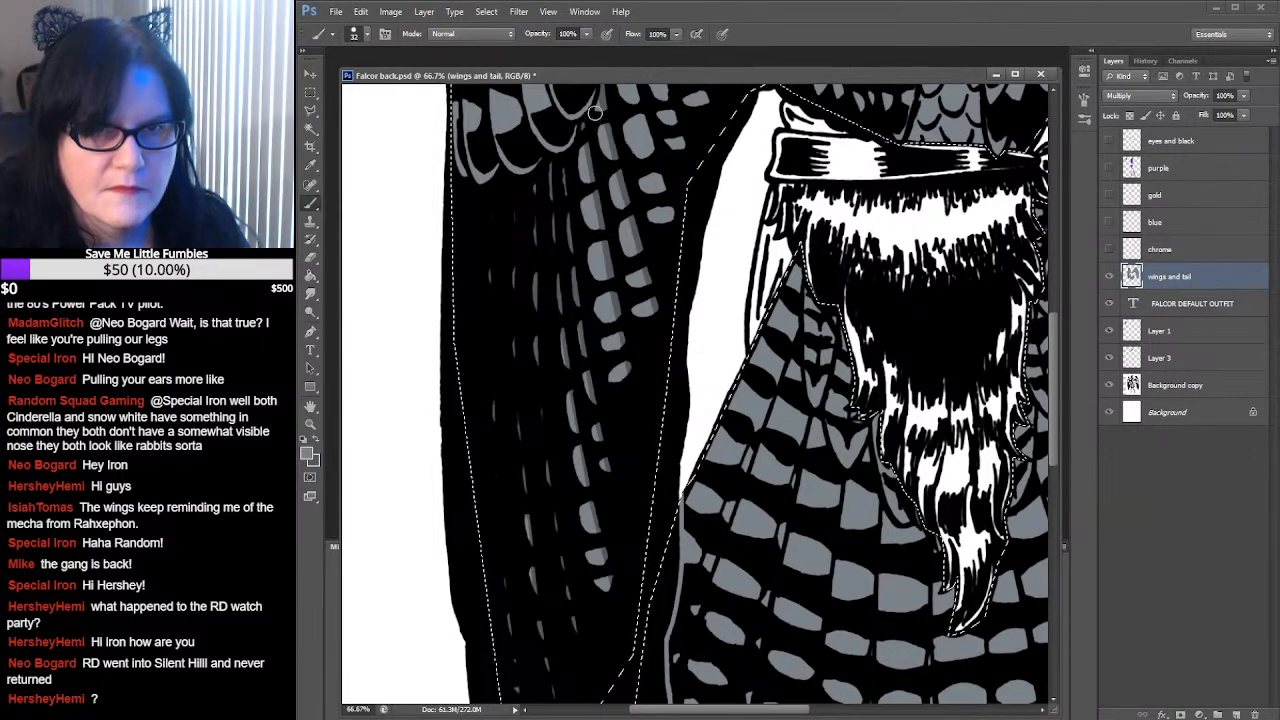
drag(694, 190, 636, 360)
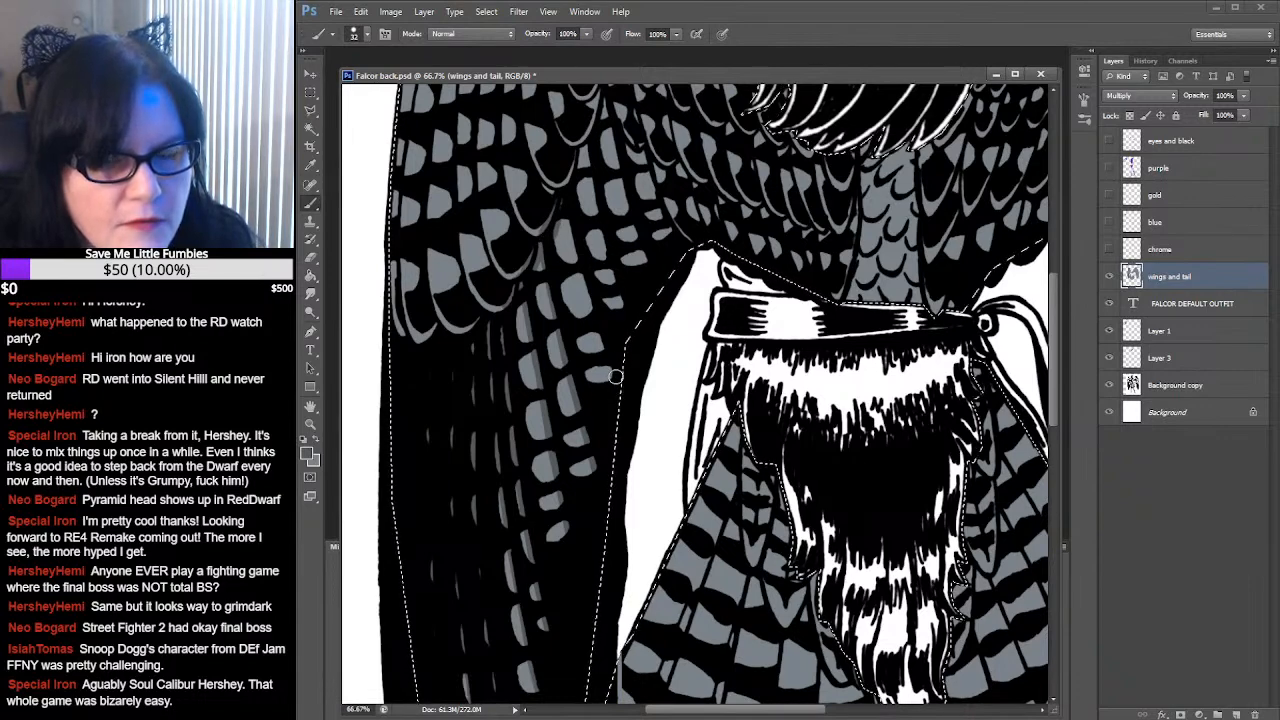
Reduce the brush to 18 px and shade the left wing's small inner feathers dark grey, checking the finished front view for reference
click(366, 35)
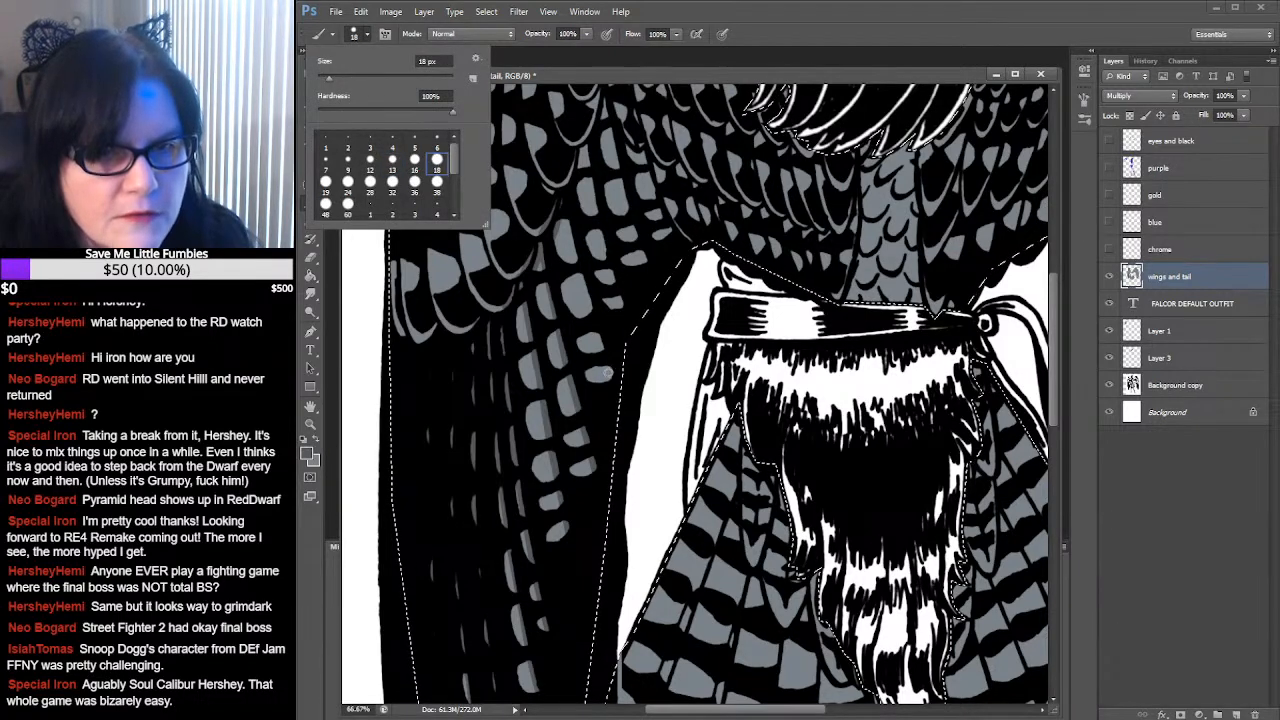
click(584, 293)
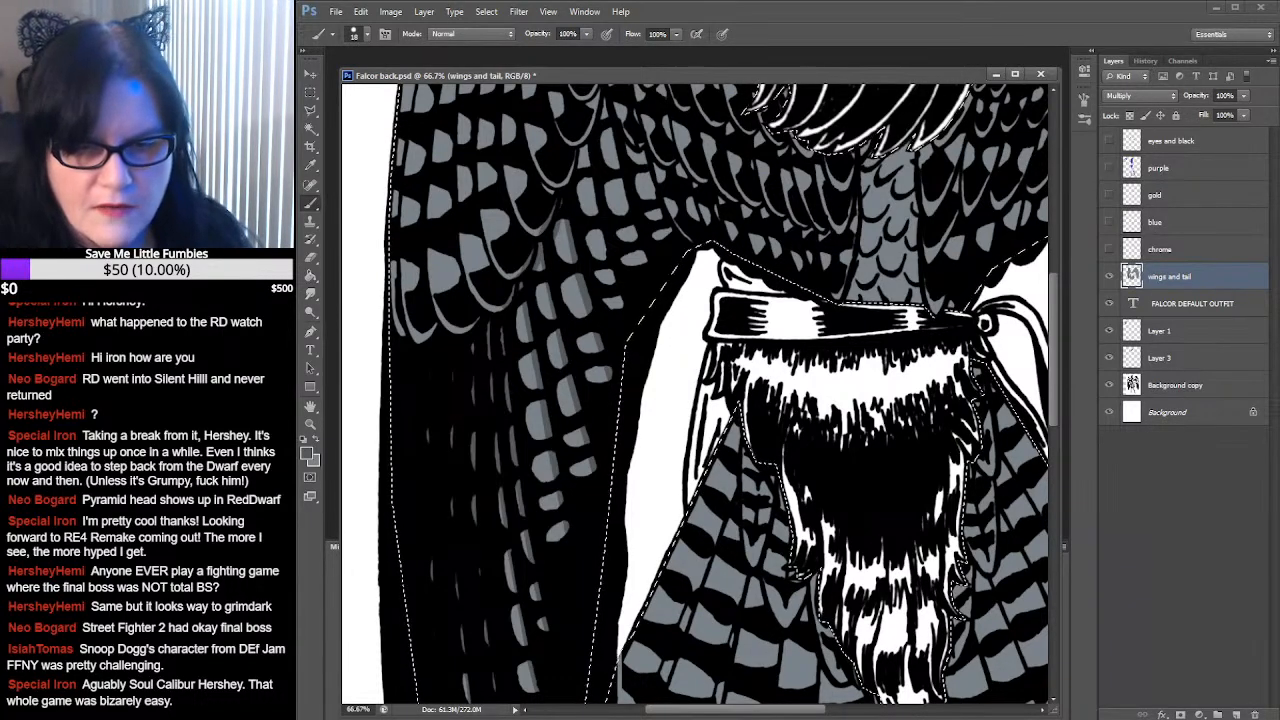
mouse_move(748, 712)
click(760, 678)
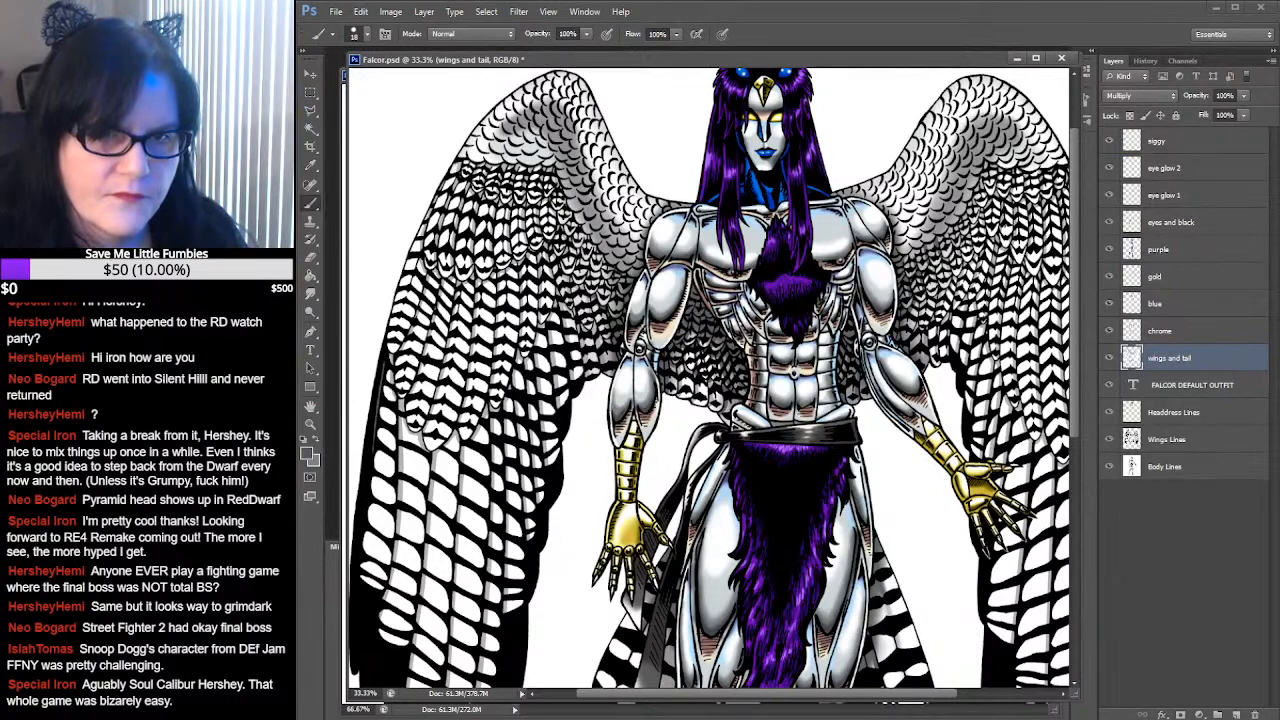
click(1016, 59)
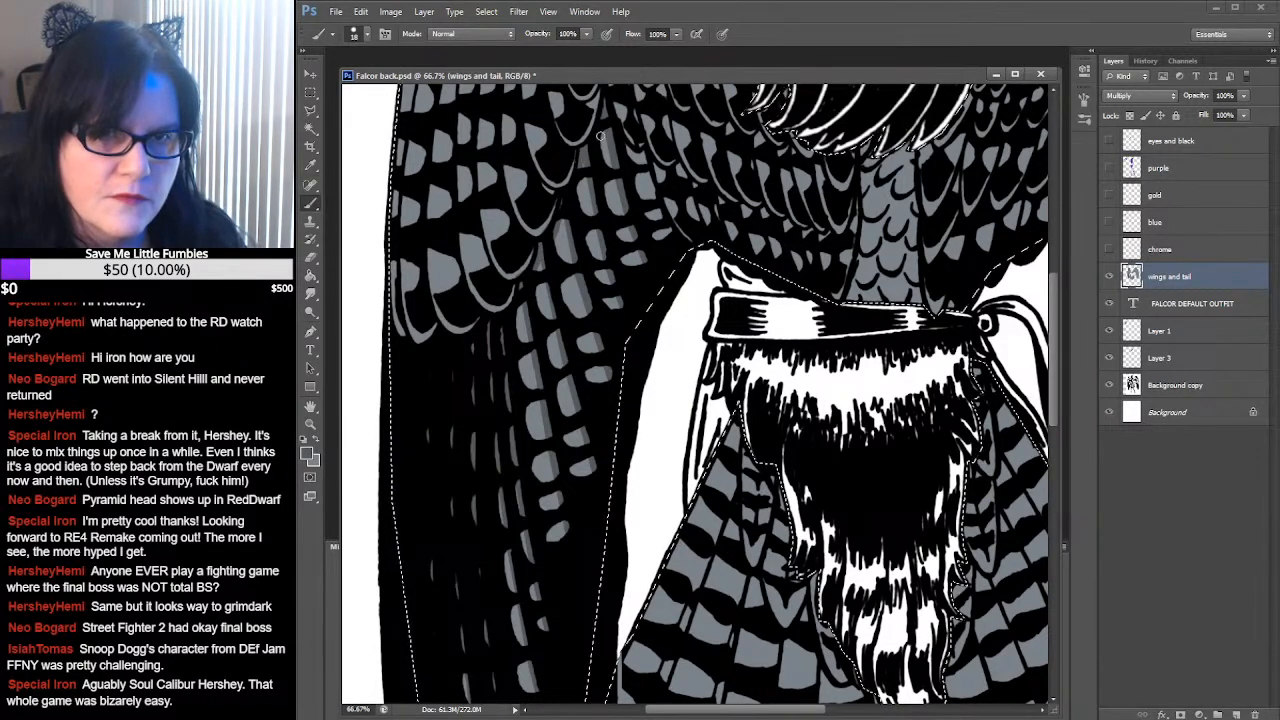
mouse_move(700, 183)
mouse_down()
mouse_move(575, 163)
mouse_move(618, 339)
mouse_up()
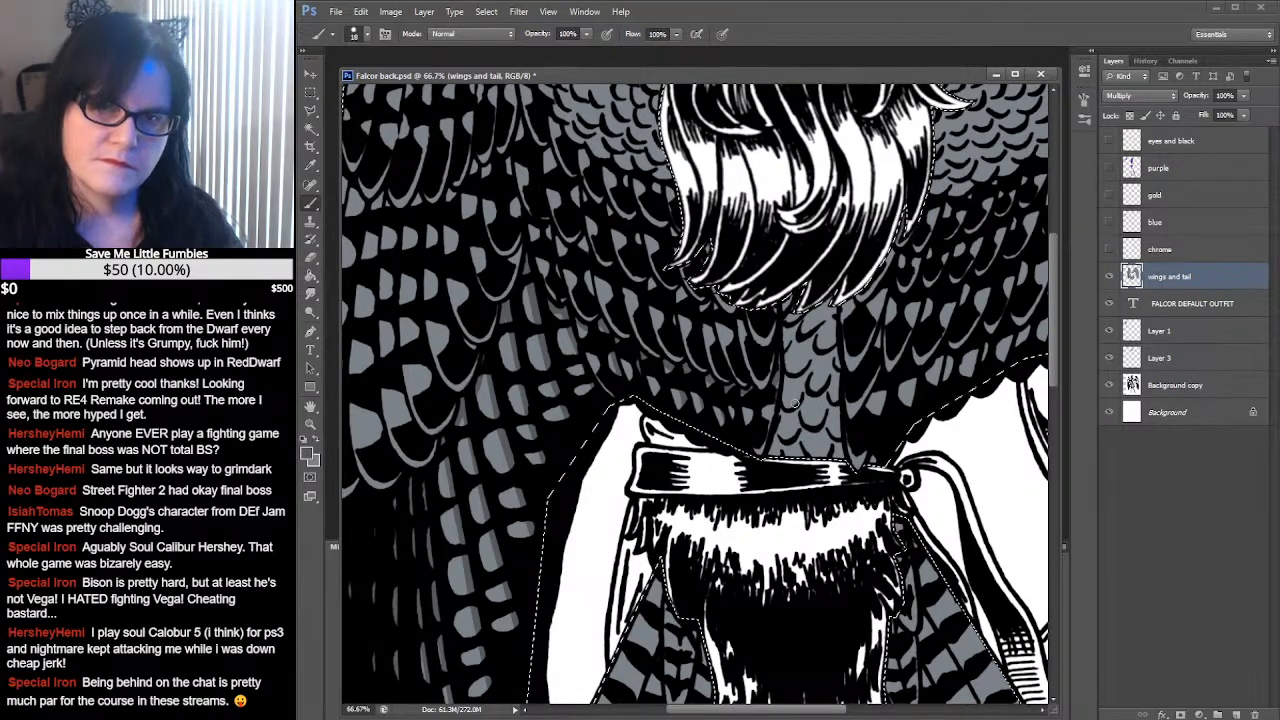
Shade the small inner feathers of the right wing beside the forearm and hand dark grey with the 18 px brush
drag(888, 336, 543, 363)
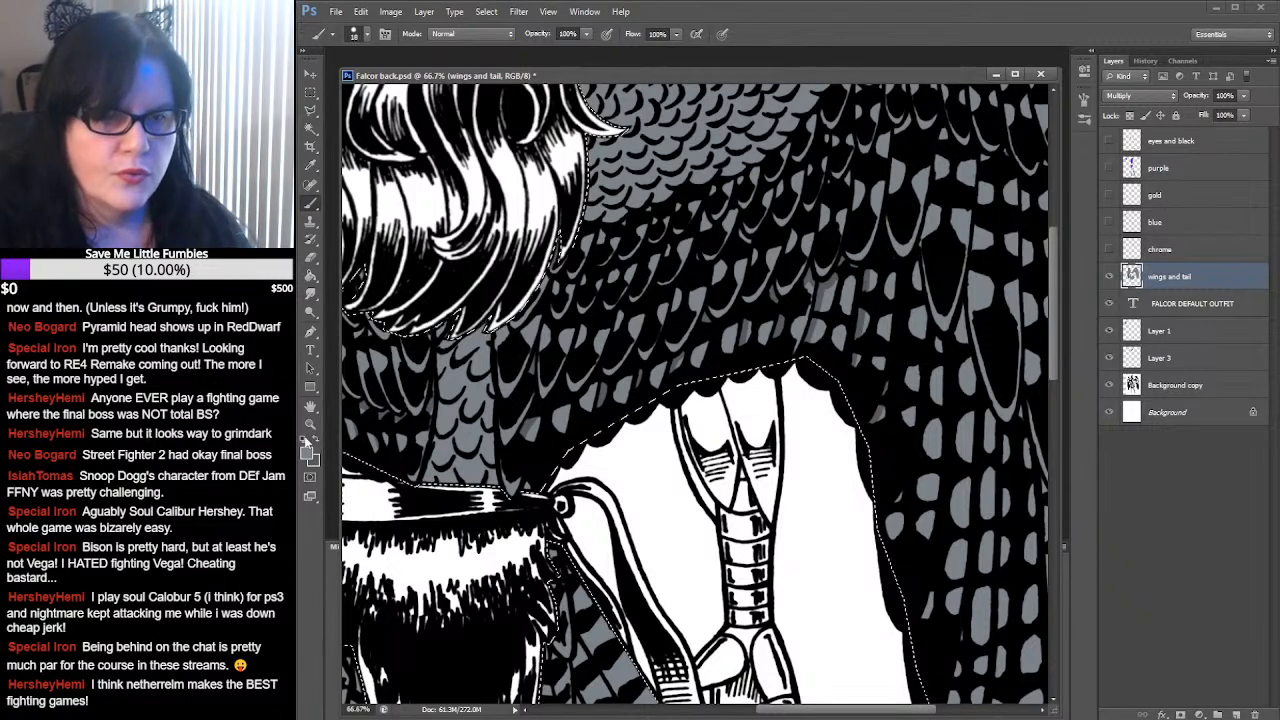
click(316, 443)
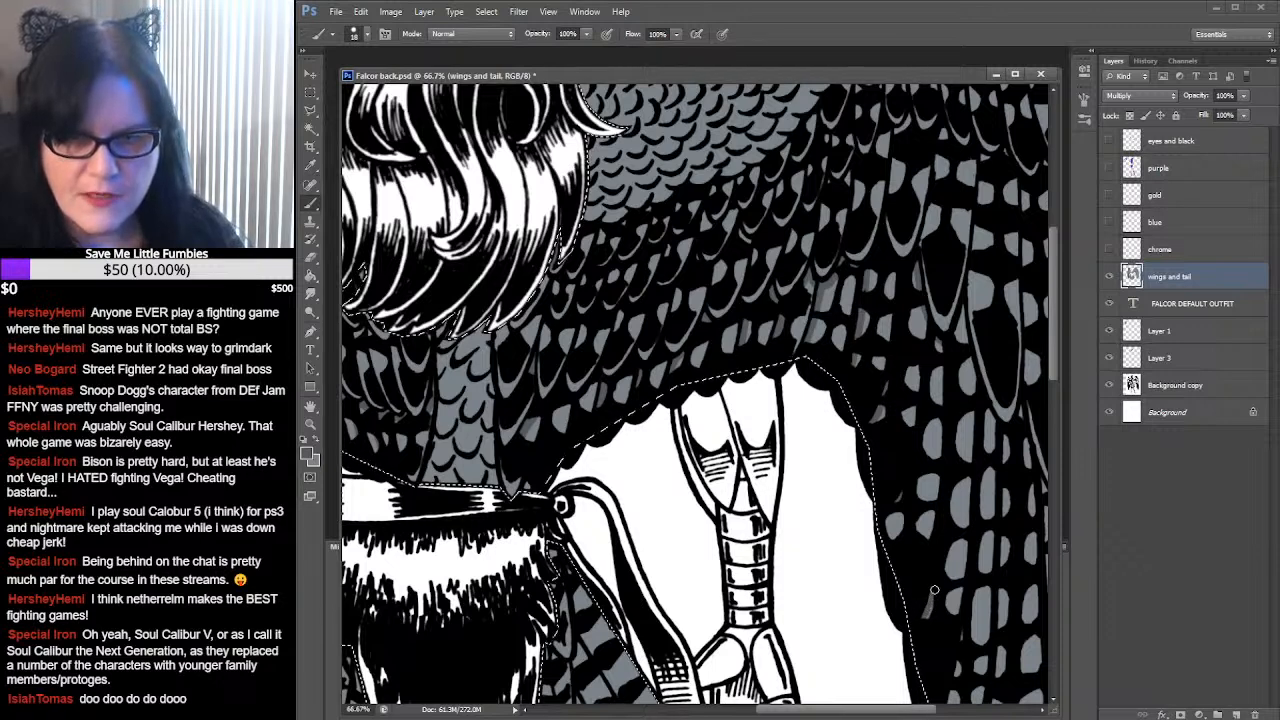
drag(969, 536, 814, 295)
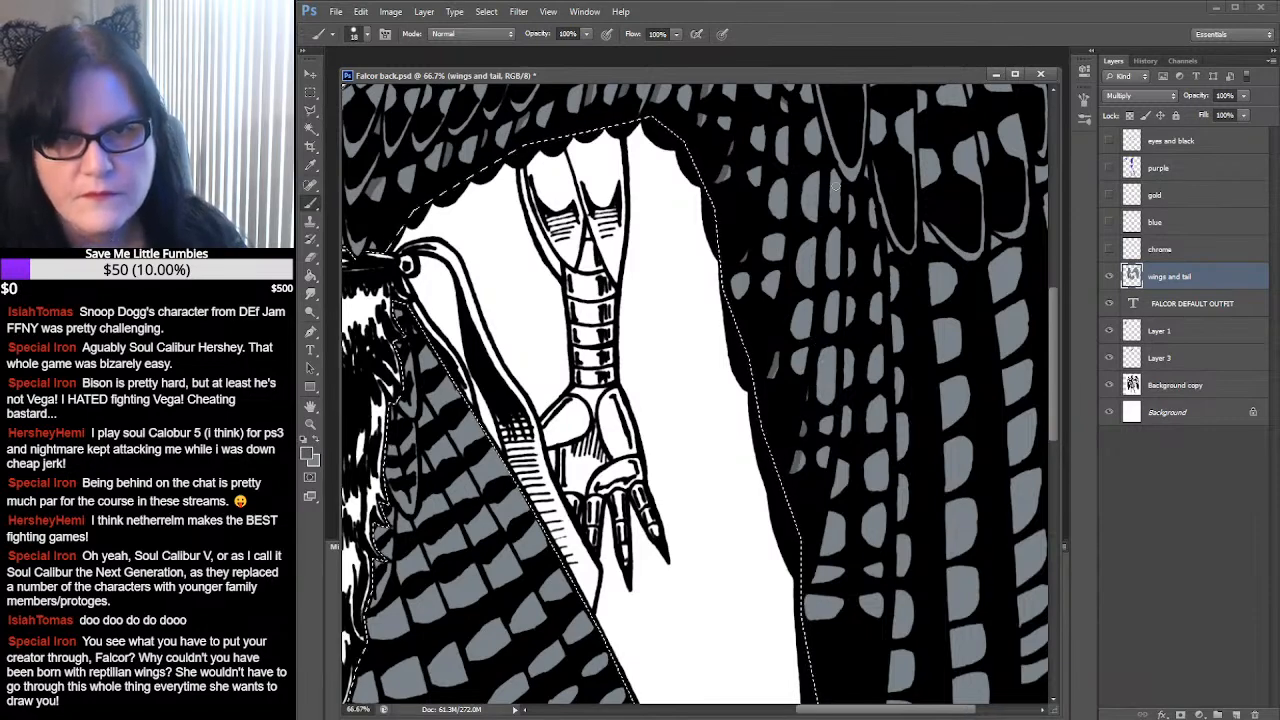
drag(903, 178, 879, 348)
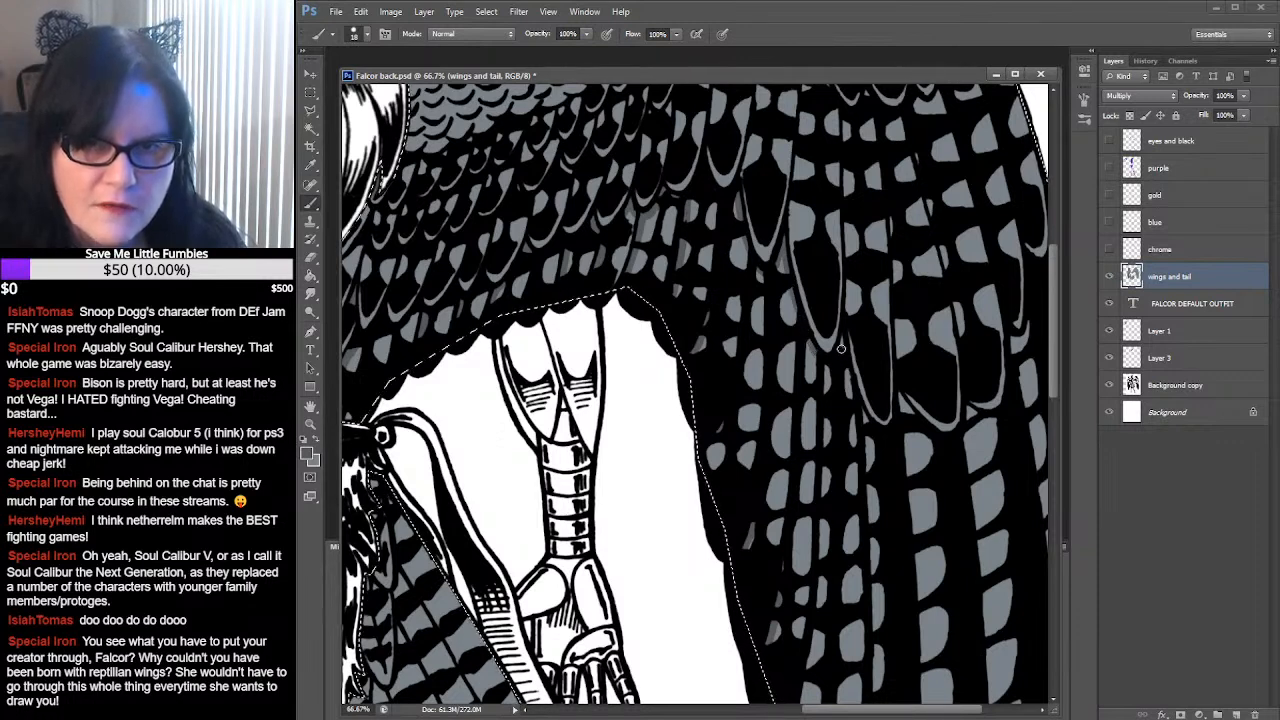
drag(891, 445, 875, 280)
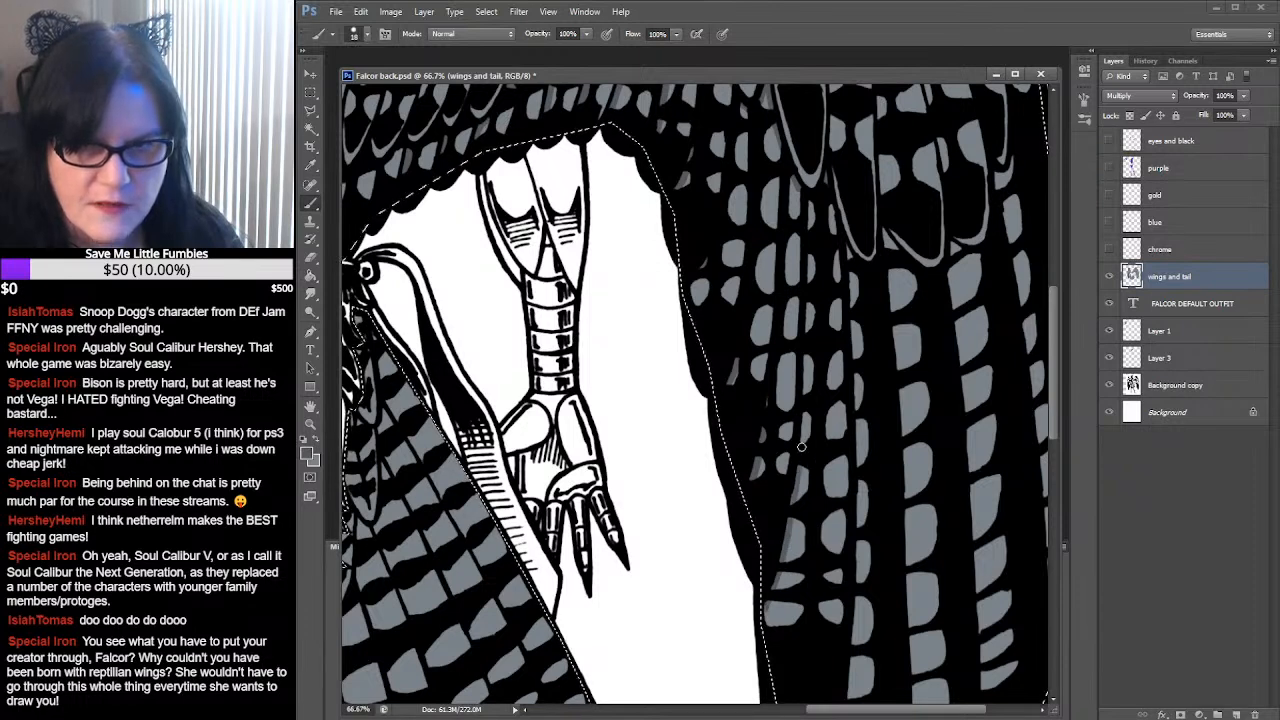
drag(810, 256, 808, 330)
drag(808, 198, 810, 228)
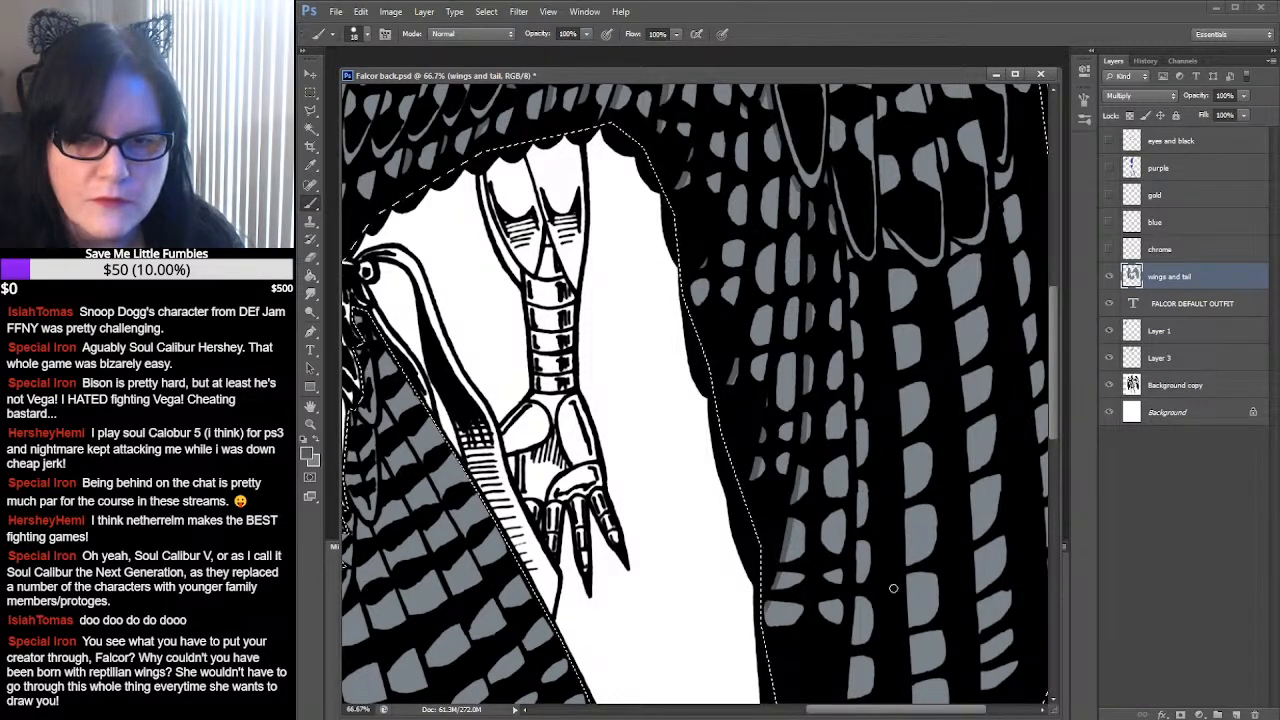
Paint a dark grey shadow strip up the left edge of the right wing's inner long feather column, starting near the wing tip
drag(958, 552, 909, 450)
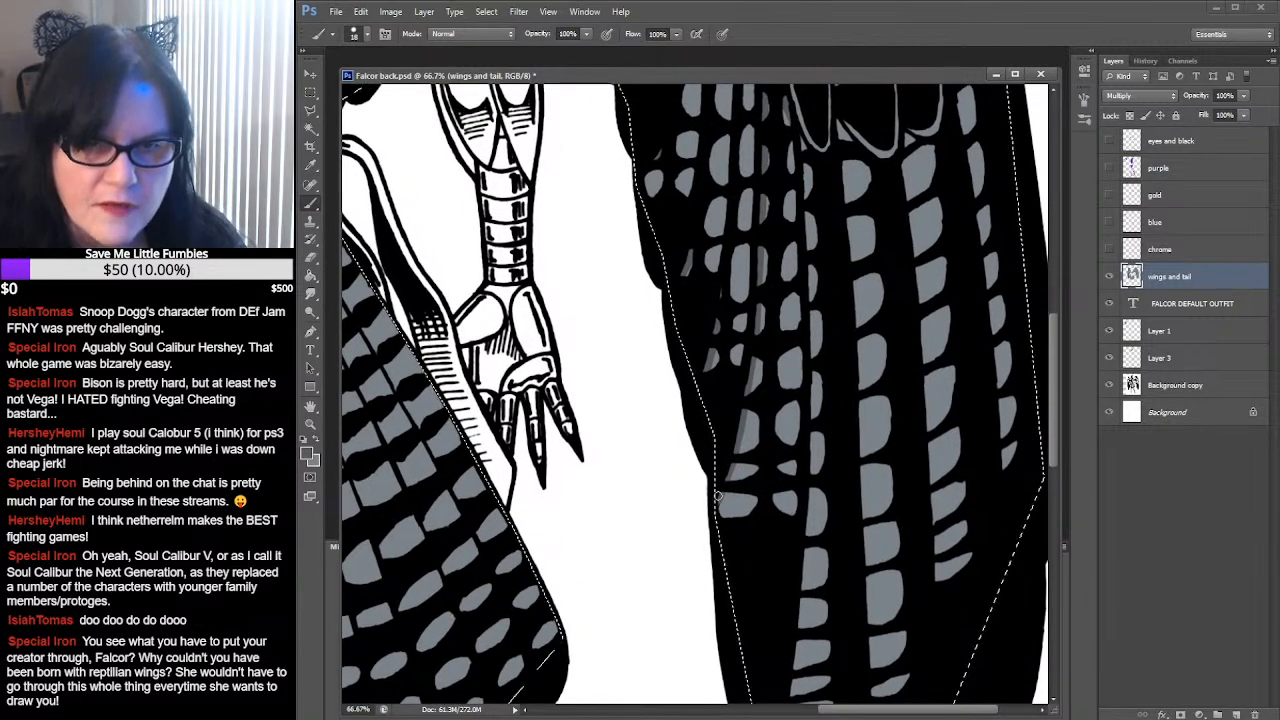
scroll(917, 631, down, 3)
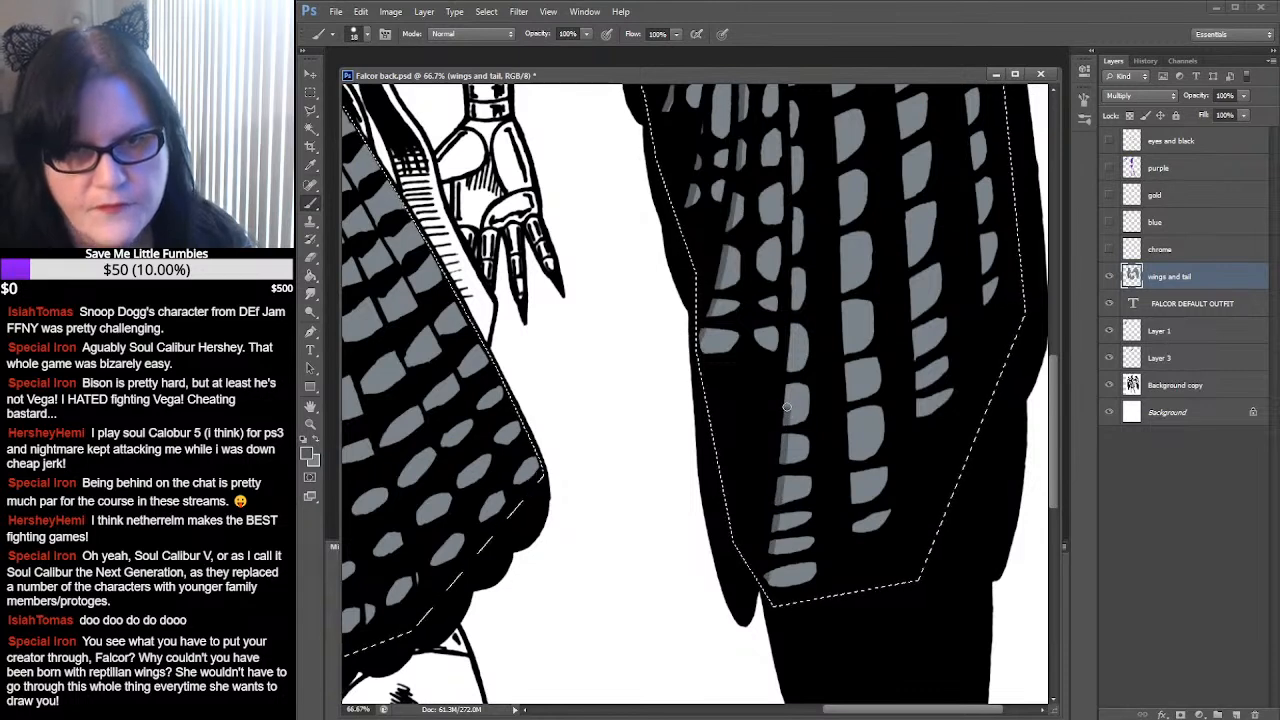
shift+click(795, 267)
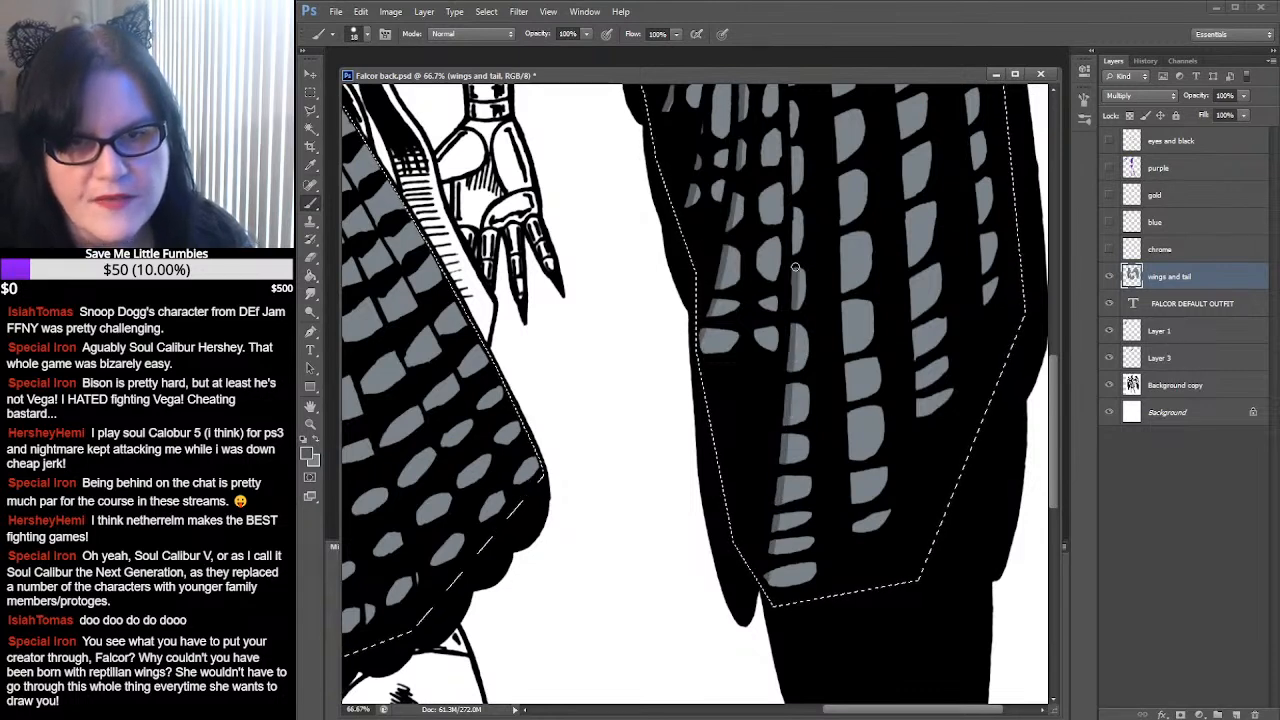
shift+click(792, 147)
shift+click(794, 100)
key(space)
Shade the left edge of the large middle feather column on the right wing, from its tip up to the overlapping feathers
drag(855, 123, 775, 460)
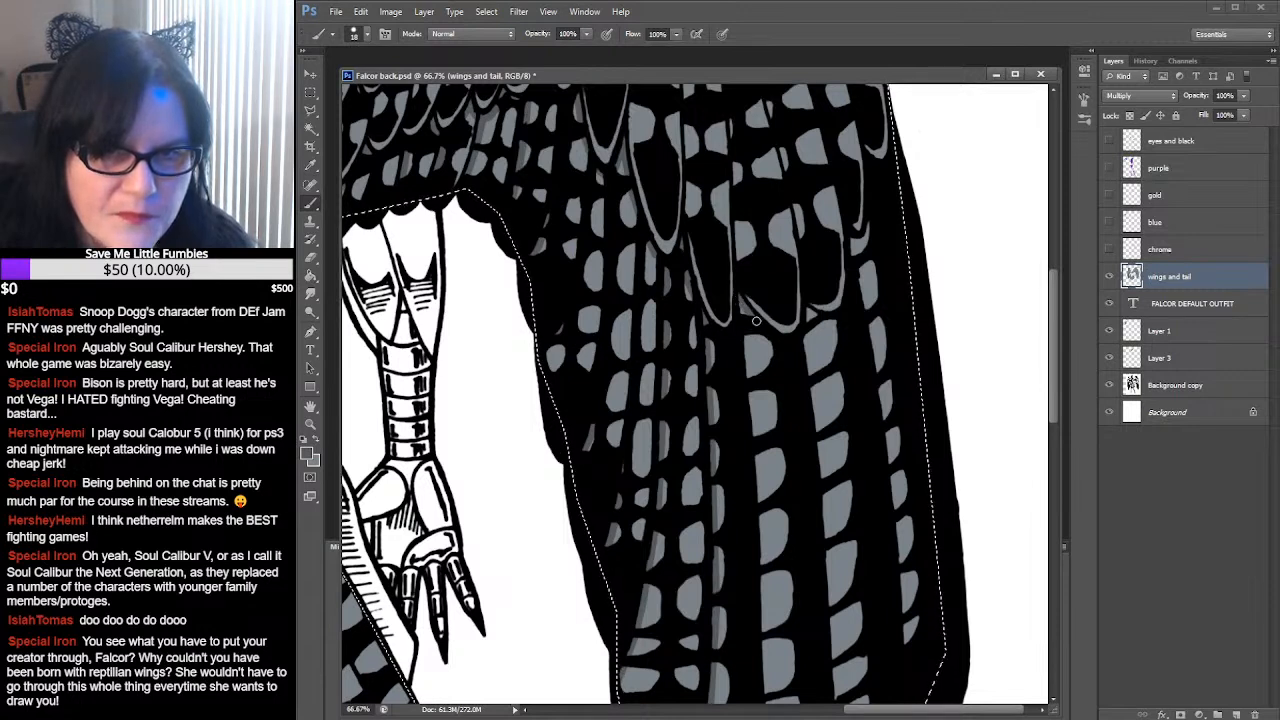
scroll(830, 380, down, 5)
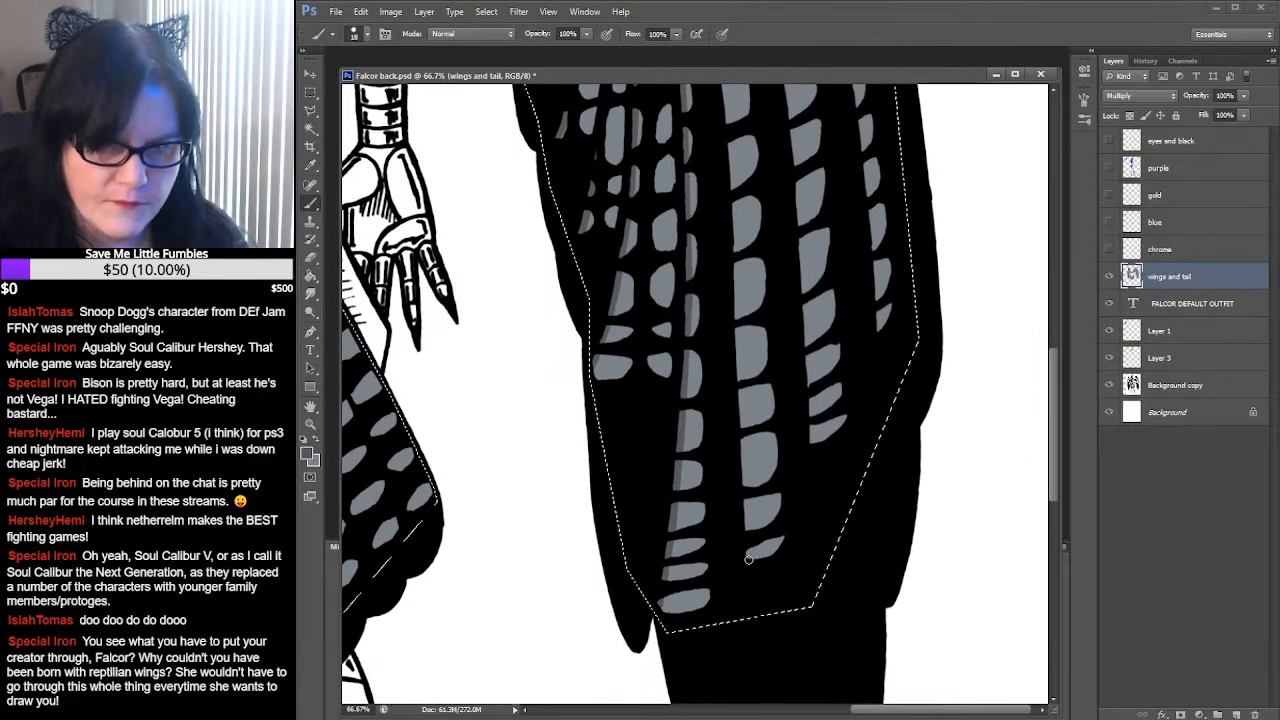
mouse_move(748, 560)
mouse_down()
mouse_move(728, 124)
mouse_move(772, 220)
mouse_move(766, 455)
mouse_up()
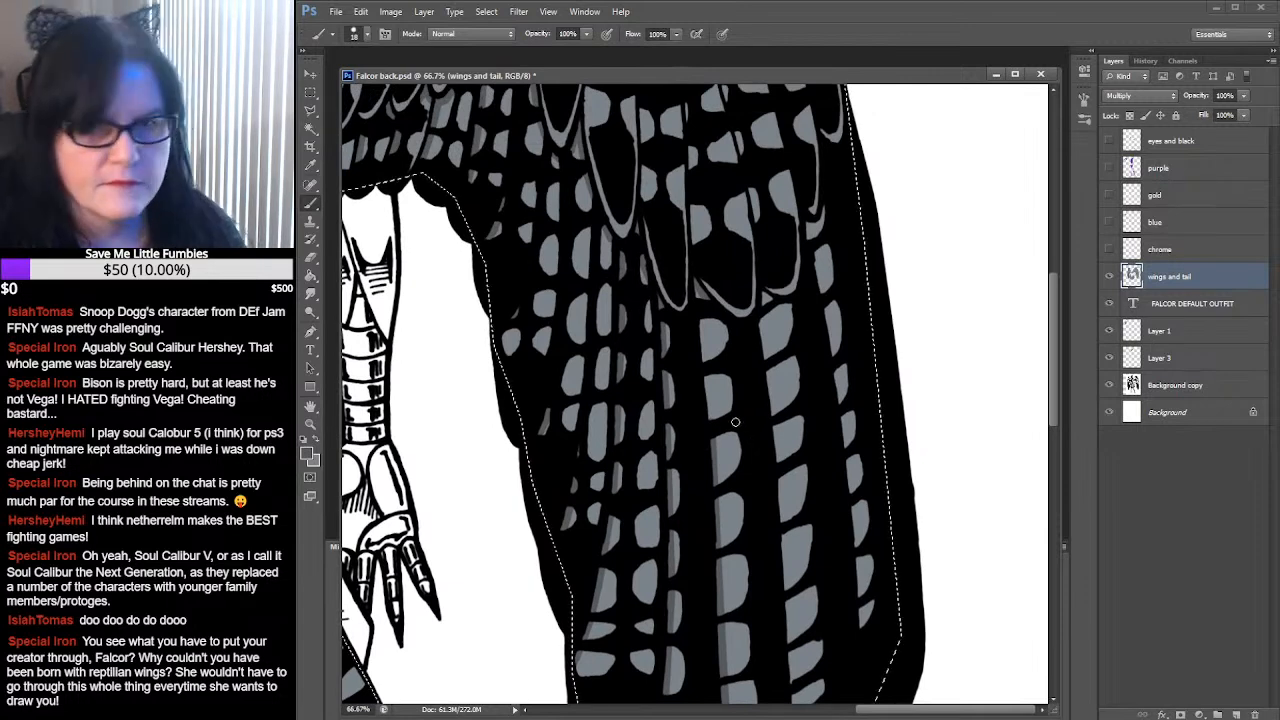
drag(710, 422, 701, 312)
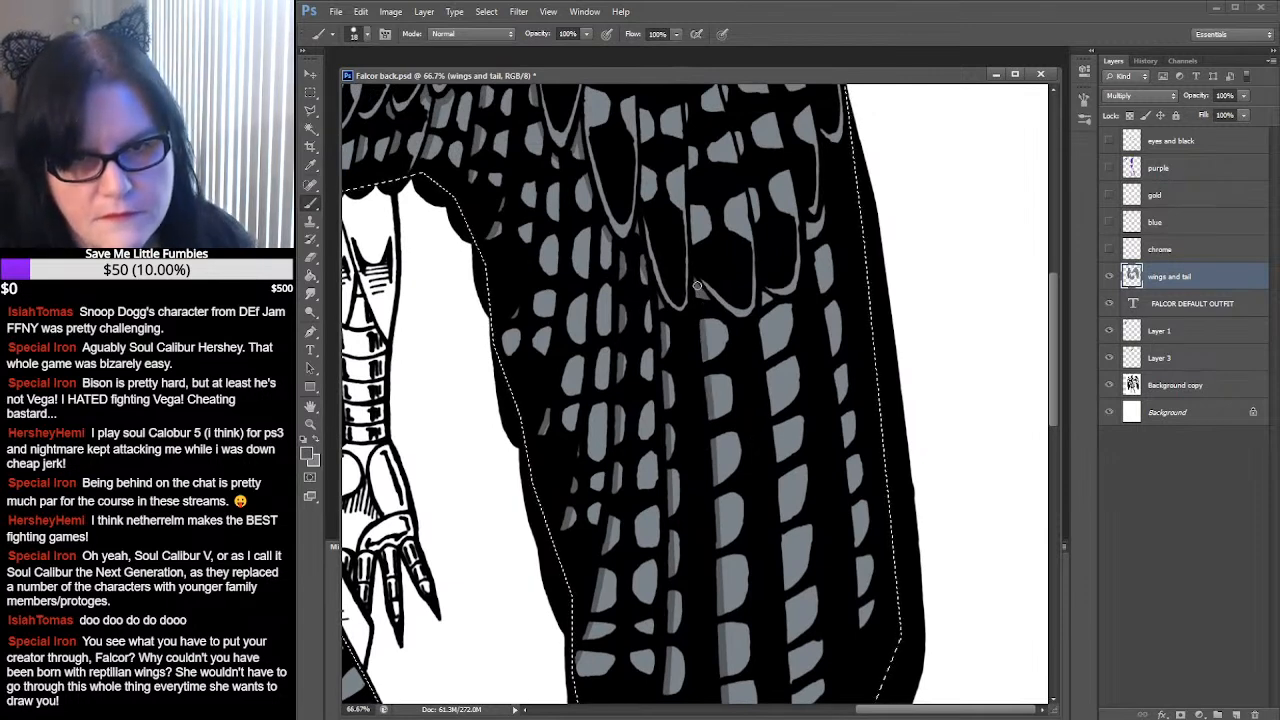
Shade the left edges of the two outermost long feather columns on the right wing dark grey
mouse_move(826, 530)
mouse_down()
mouse_move(829, 322)
mouse_move(820, 423)
mouse_up()
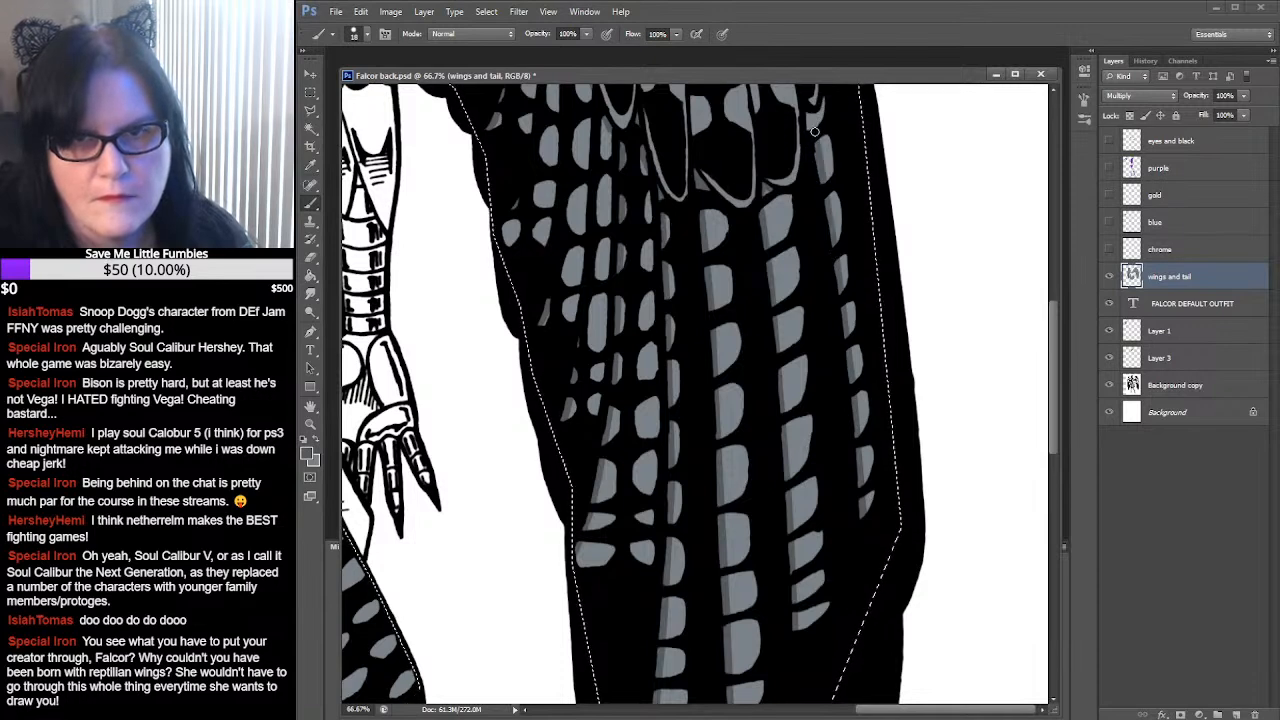
drag(815, 133, 835, 450)
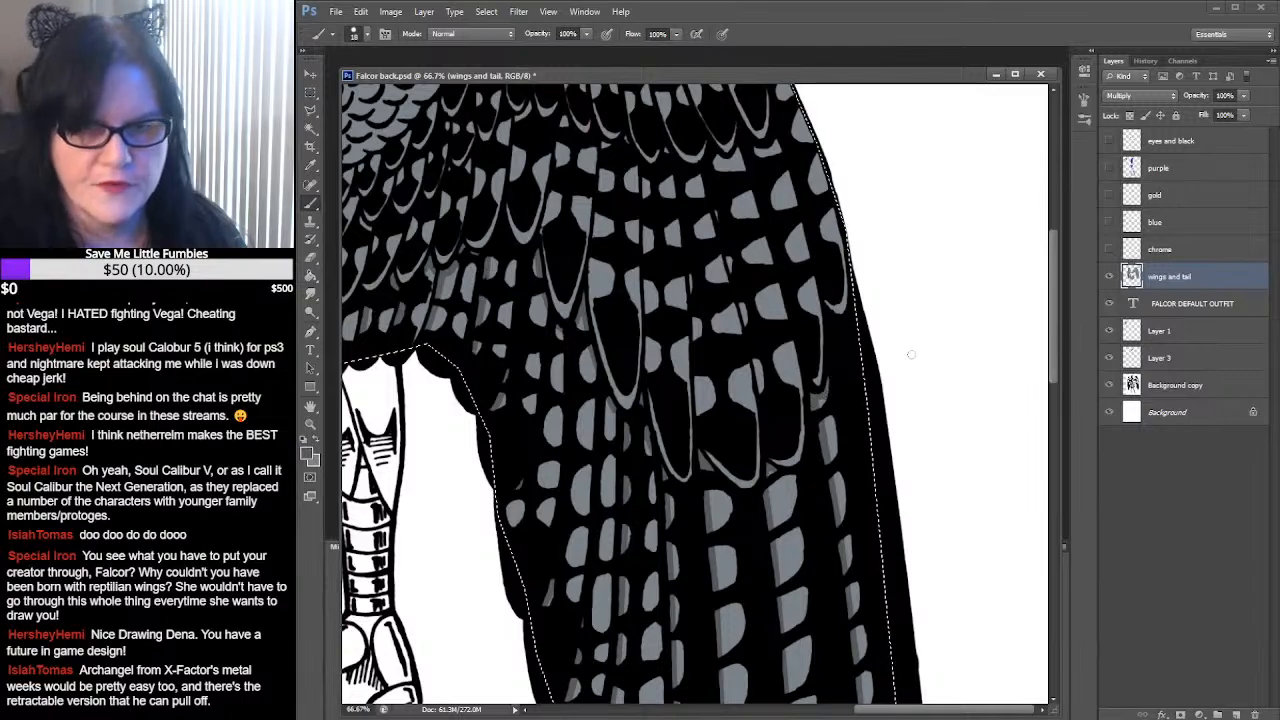
drag(614, 379, 937, 438)
drag(600, 335, 980, 445)
mouse_move(771, 437)
mouse_down()
mouse_move(841, 304)
mouse_move(921, 322)
mouse_move(924, 337)
mouse_up()
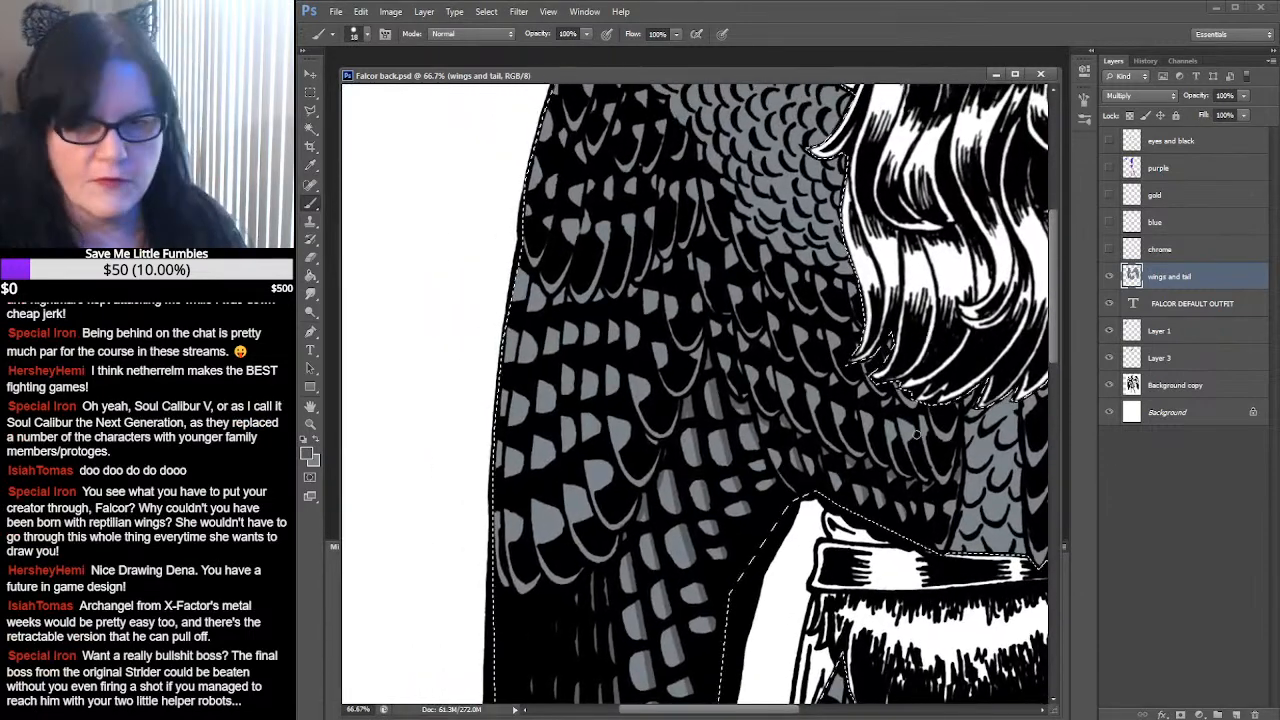
Paint a dark grey shadow strip up the outer left edge of the tail, from its lower corner to the straight side
drag(925, 535, 773, 195)
drag(836, 409, 792, 172)
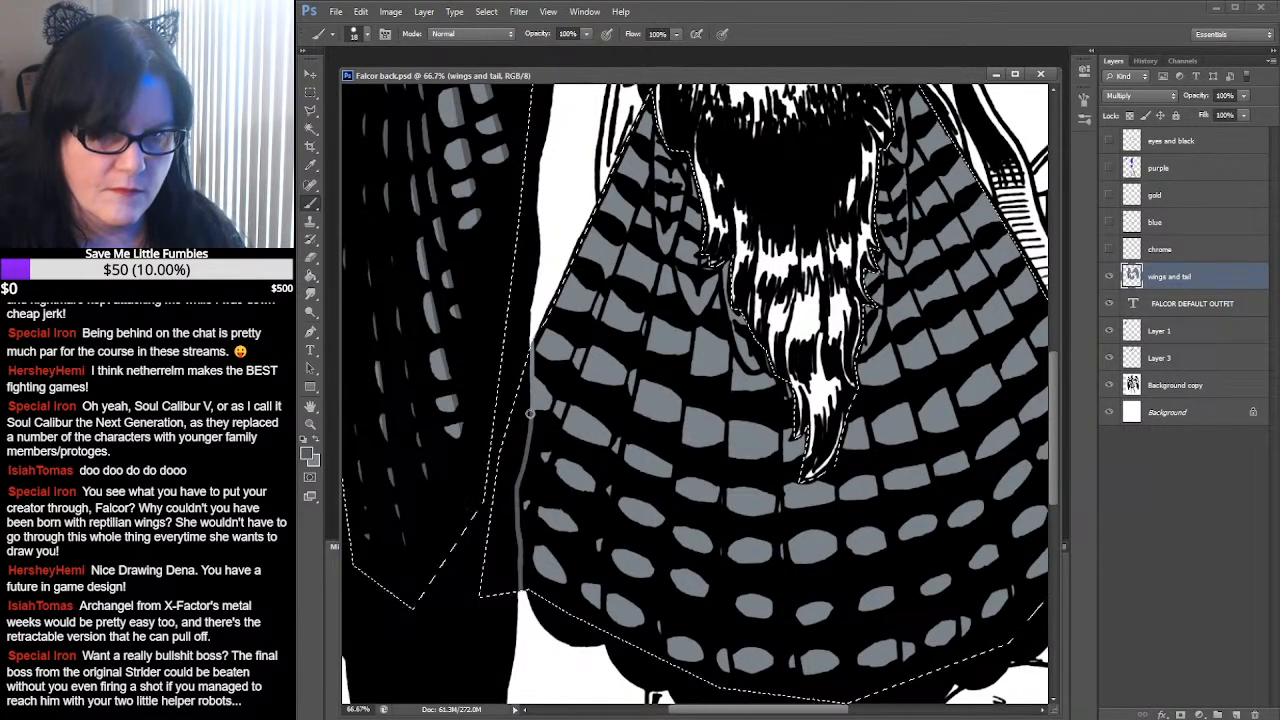
drag(530, 411, 531, 357)
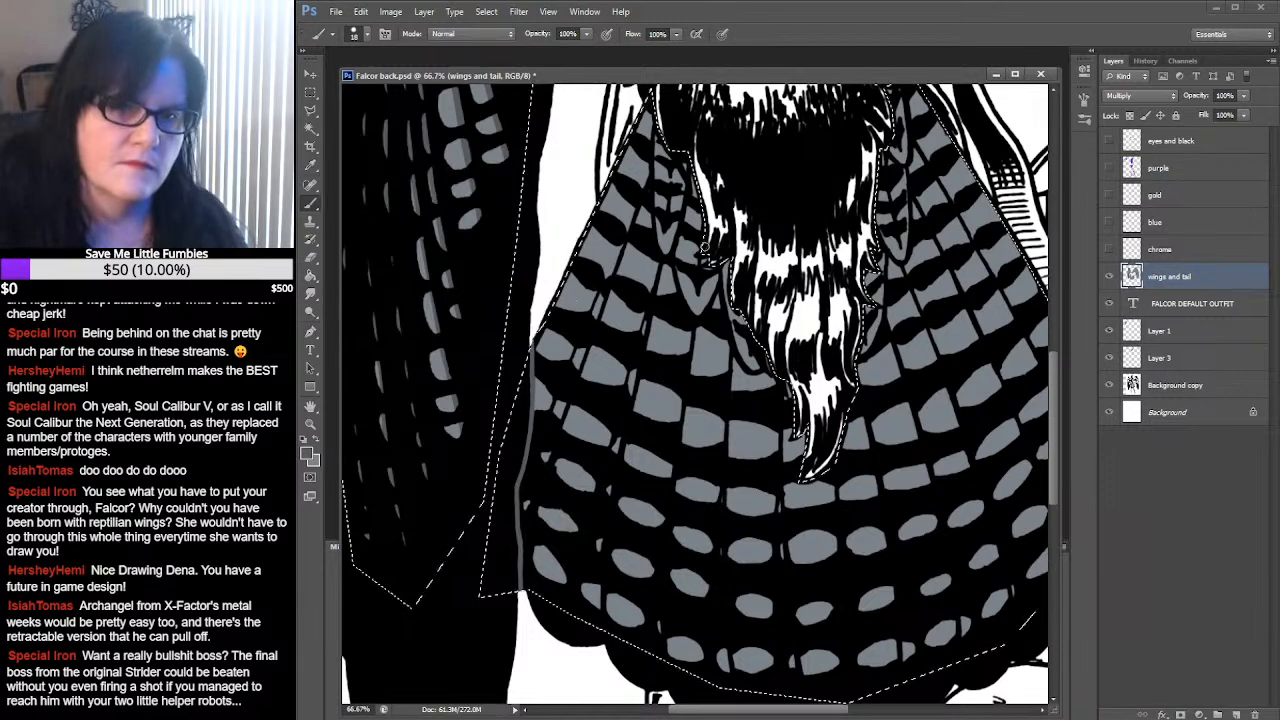
Shade the feather edges across the left half of the tail and around the hanging fur tip, keeping dark grey as the paint colour
drag(711, 403, 676, 483)
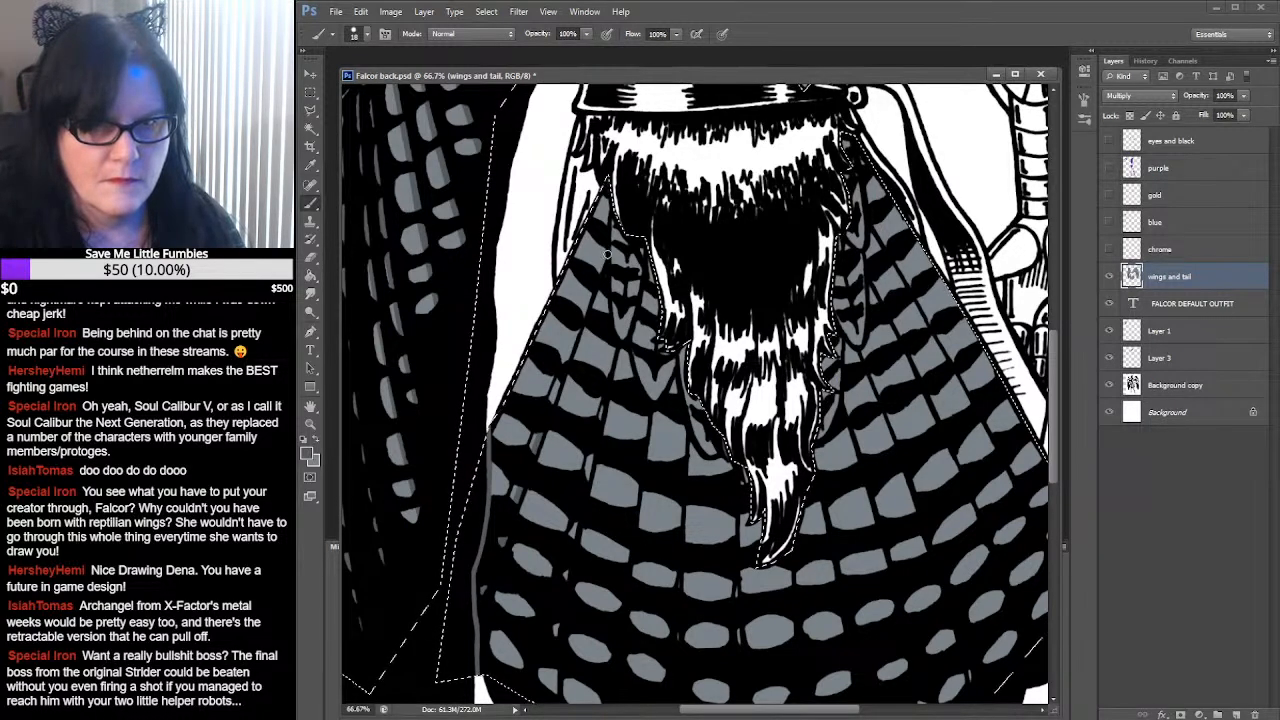
scroll(588, 440, down, 3)
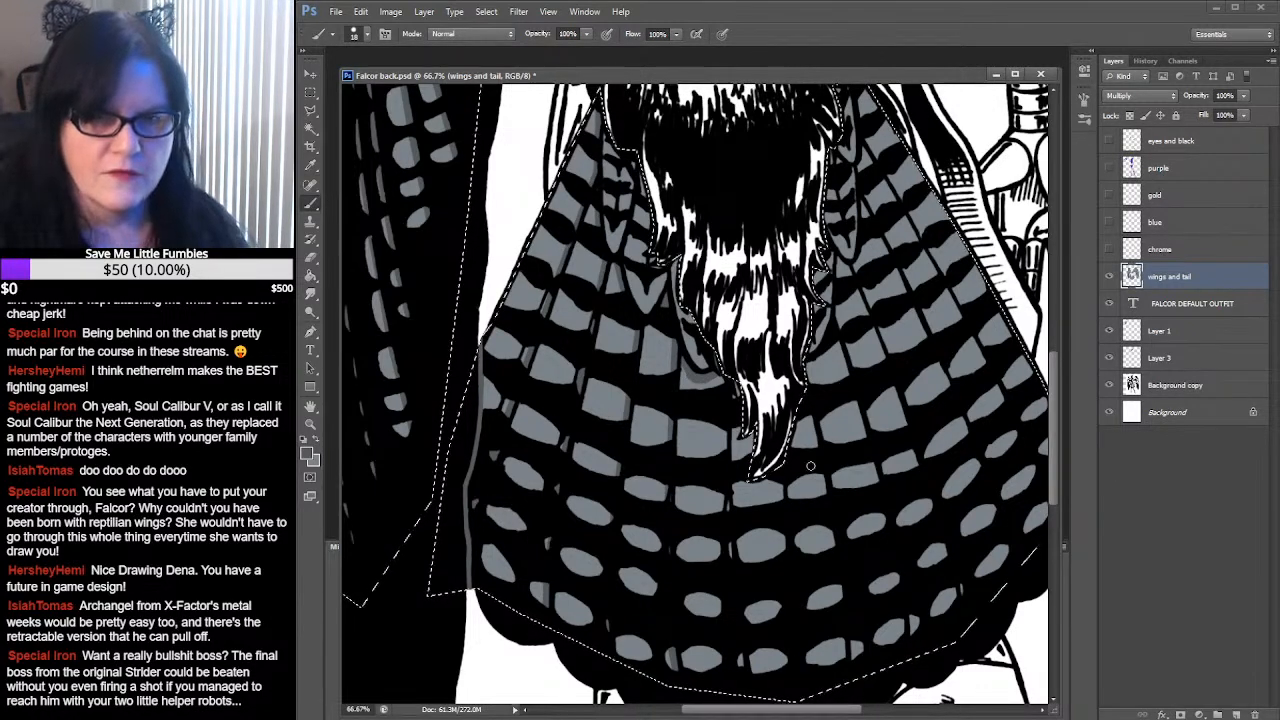
scroll(804, 494, down, 2)
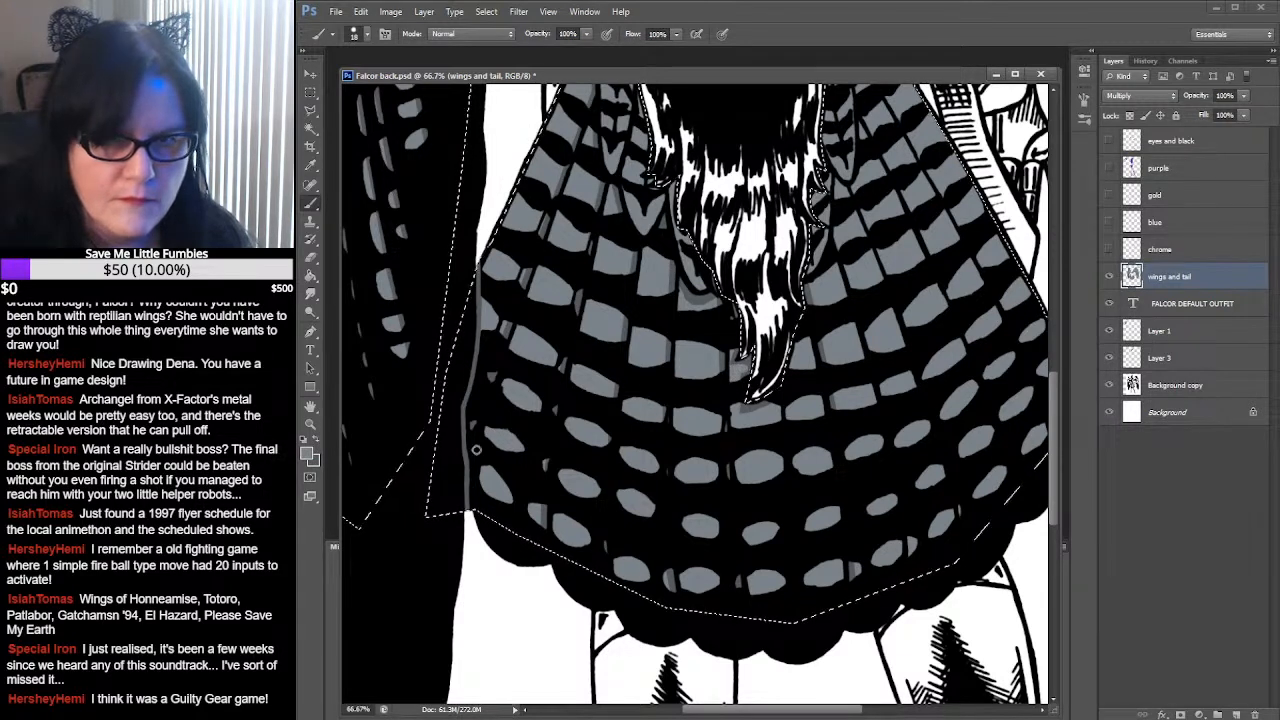
click(316, 440)
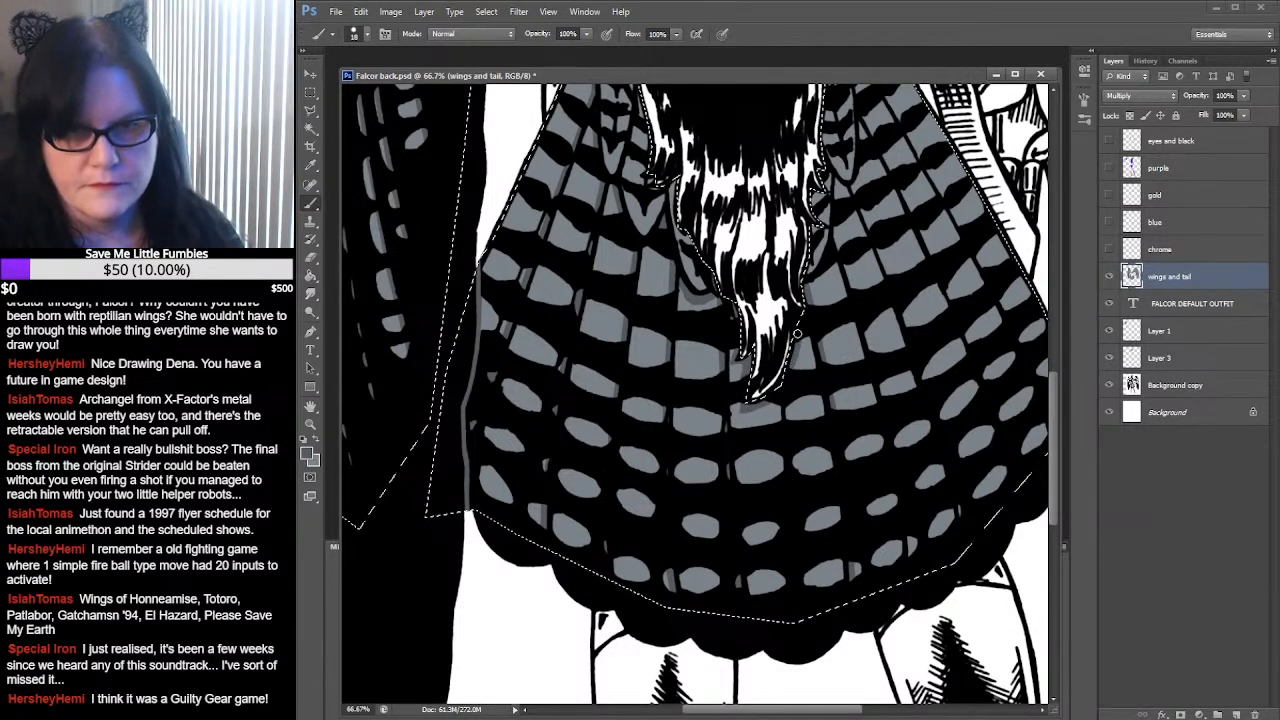
Shade the left edges of the feather columns across the right half of the tail dark grey, up to the belt ring
drag(833, 282, 759, 340)
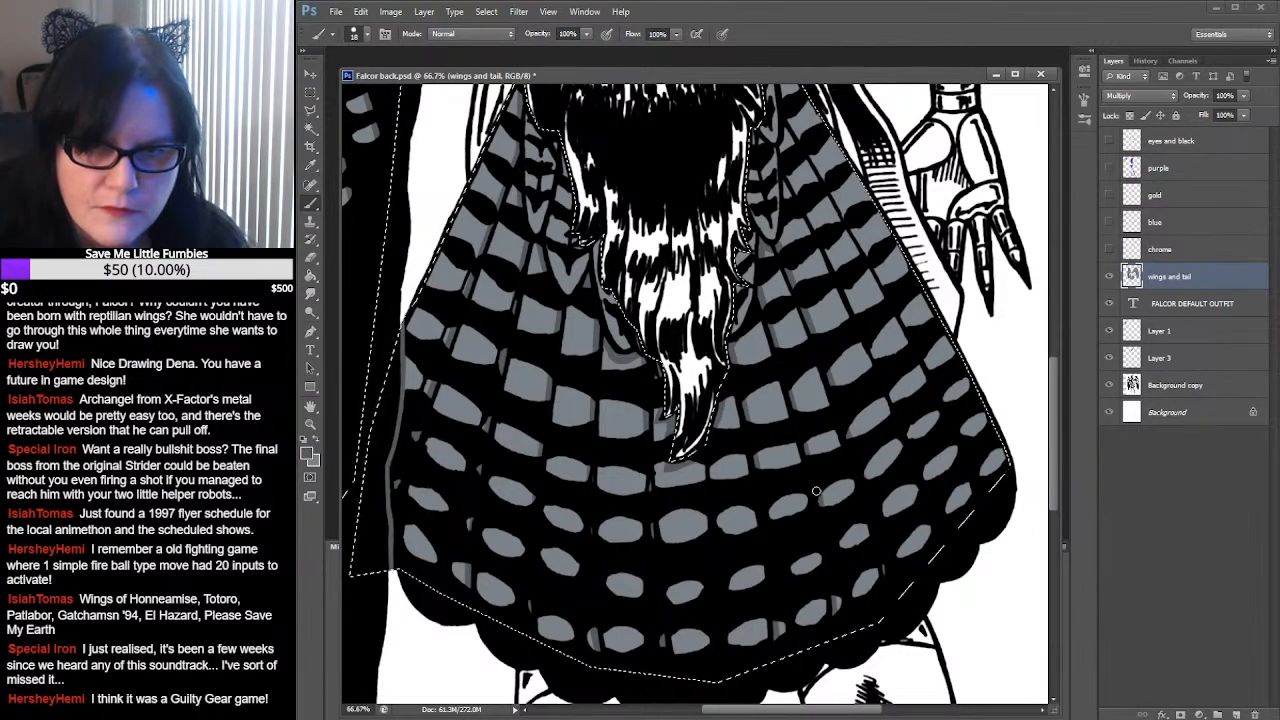
key(ctrl+d)
drag(933, 428, 894, 492)
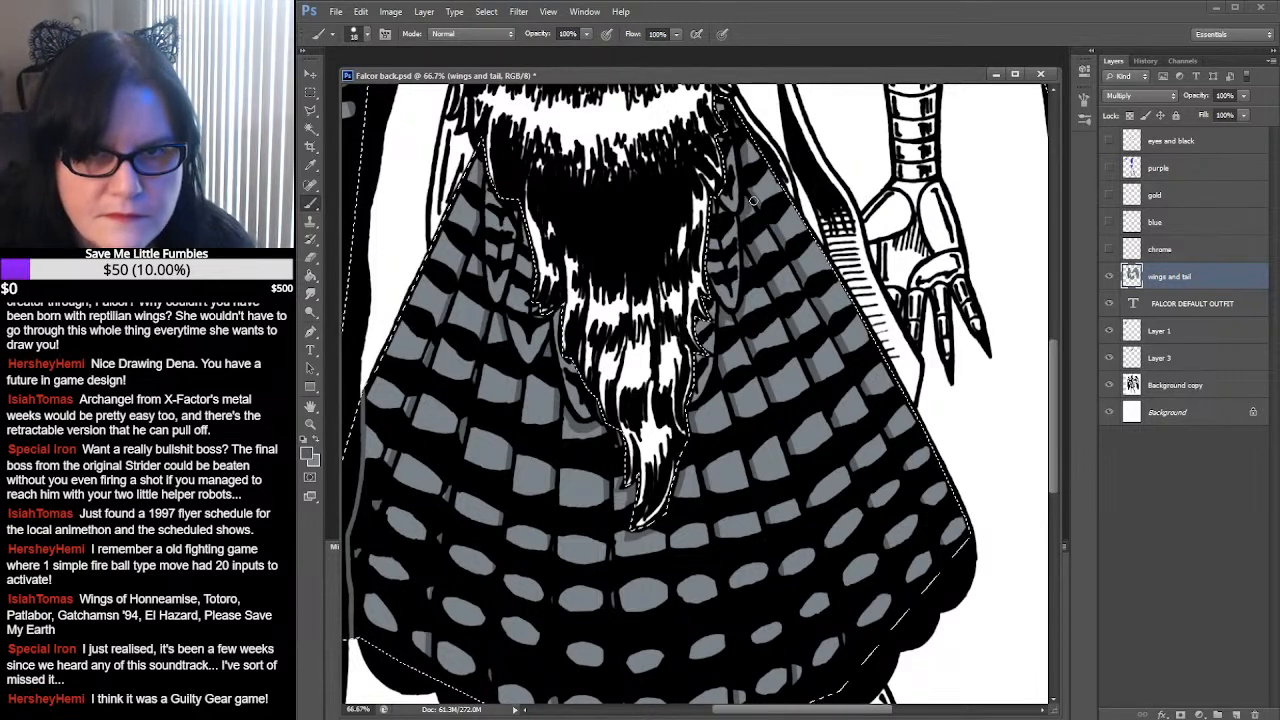
mouse_move(600, 262)
mouse_down()
mouse_move(779, 277)
mouse_move(690, 394)
mouse_up()
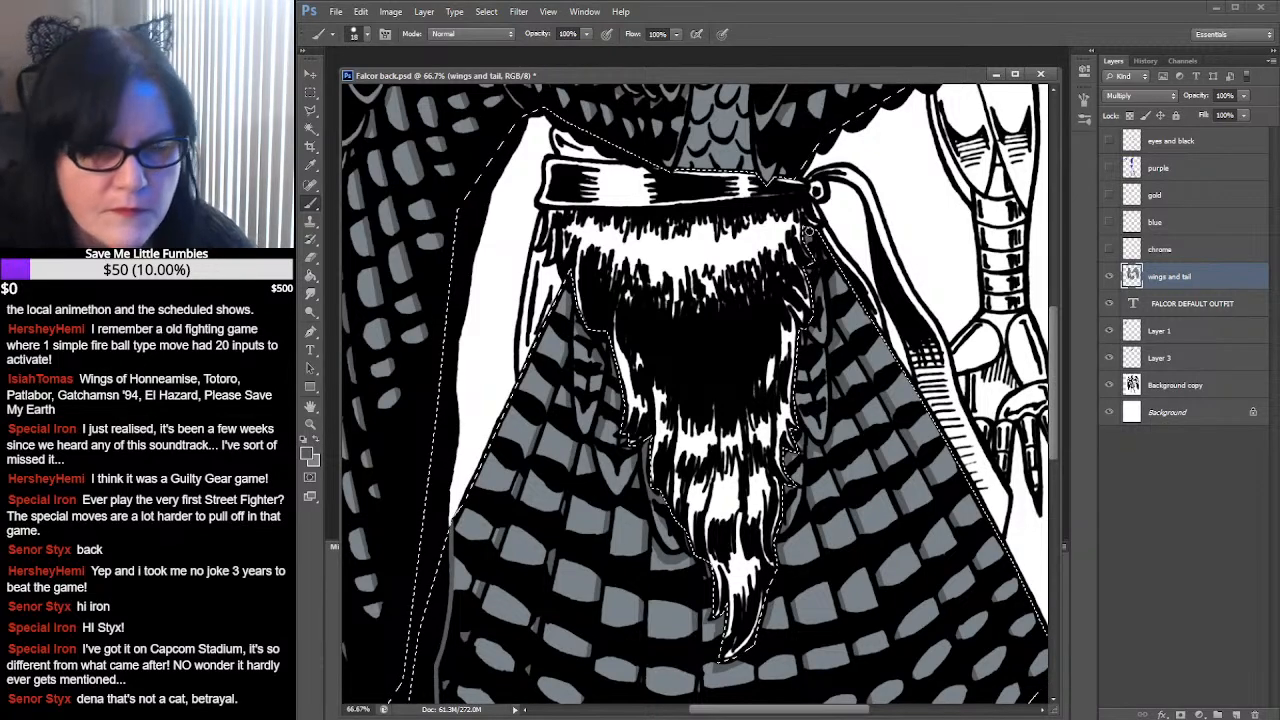
Examine the wings and tail as a whole, ending with a close look at the left wing's overlapping upper feathers
key(z)
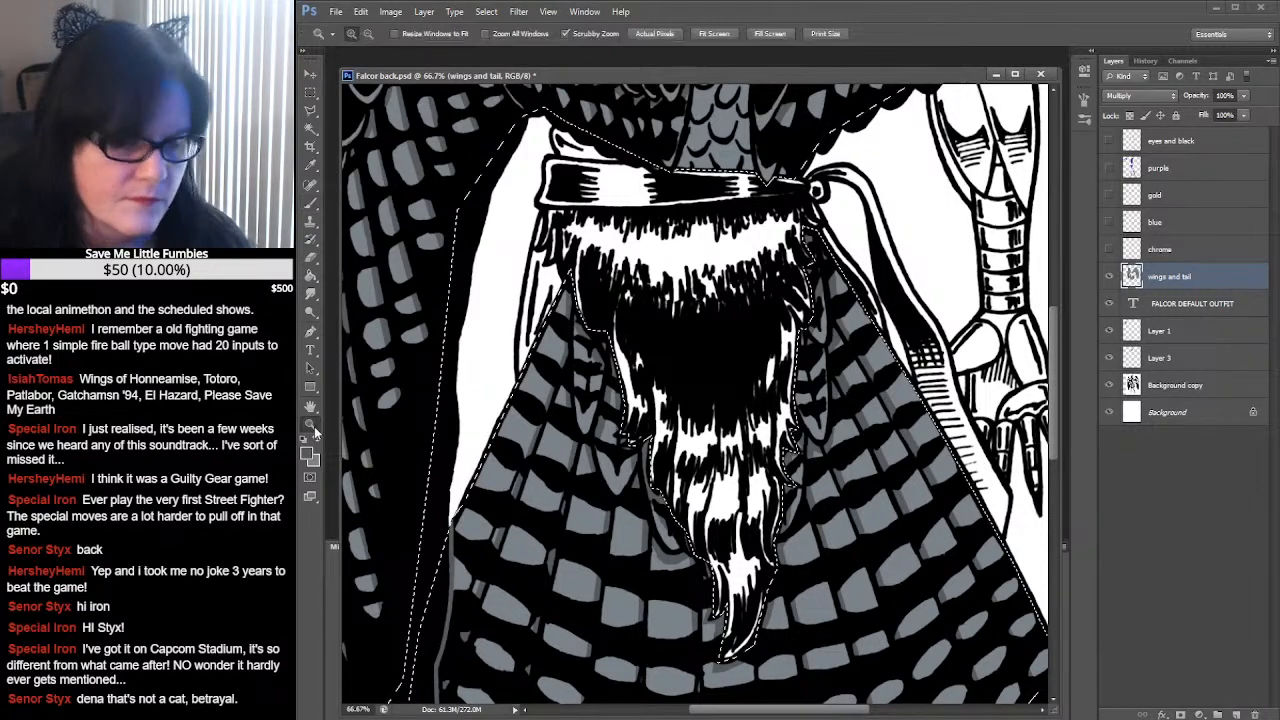
alt+click(713, 425)
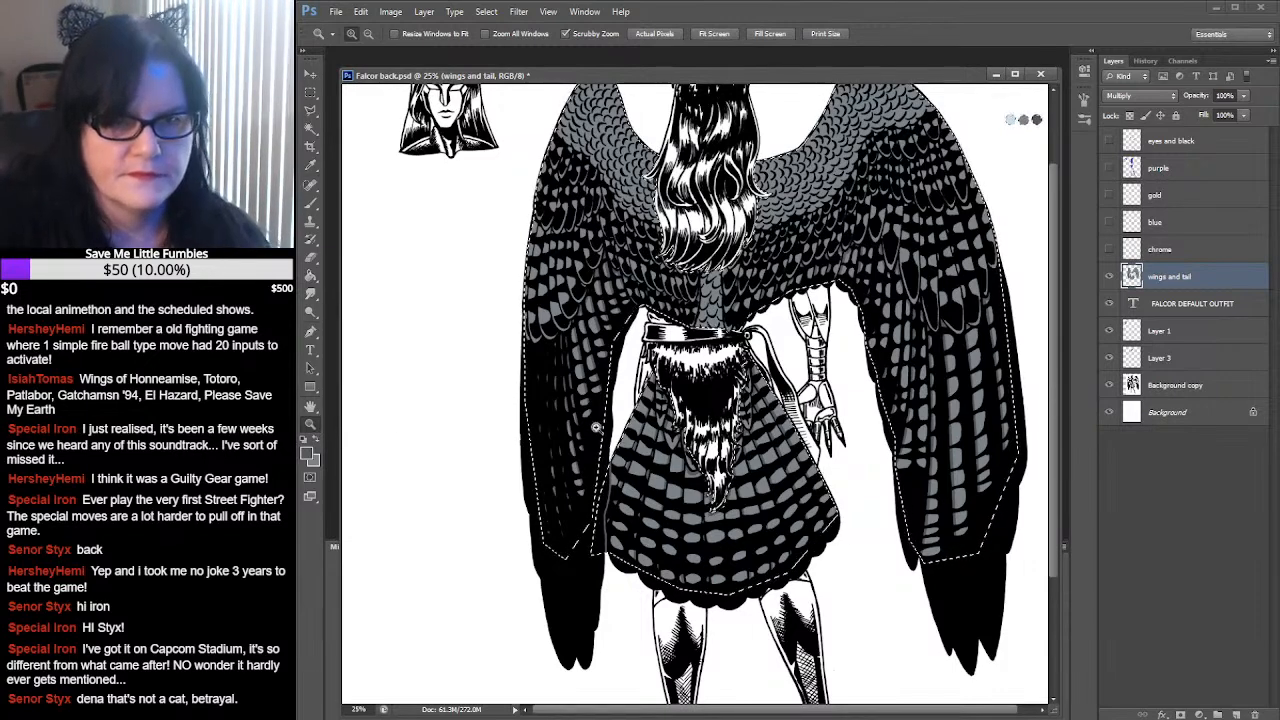
click(556, 358)
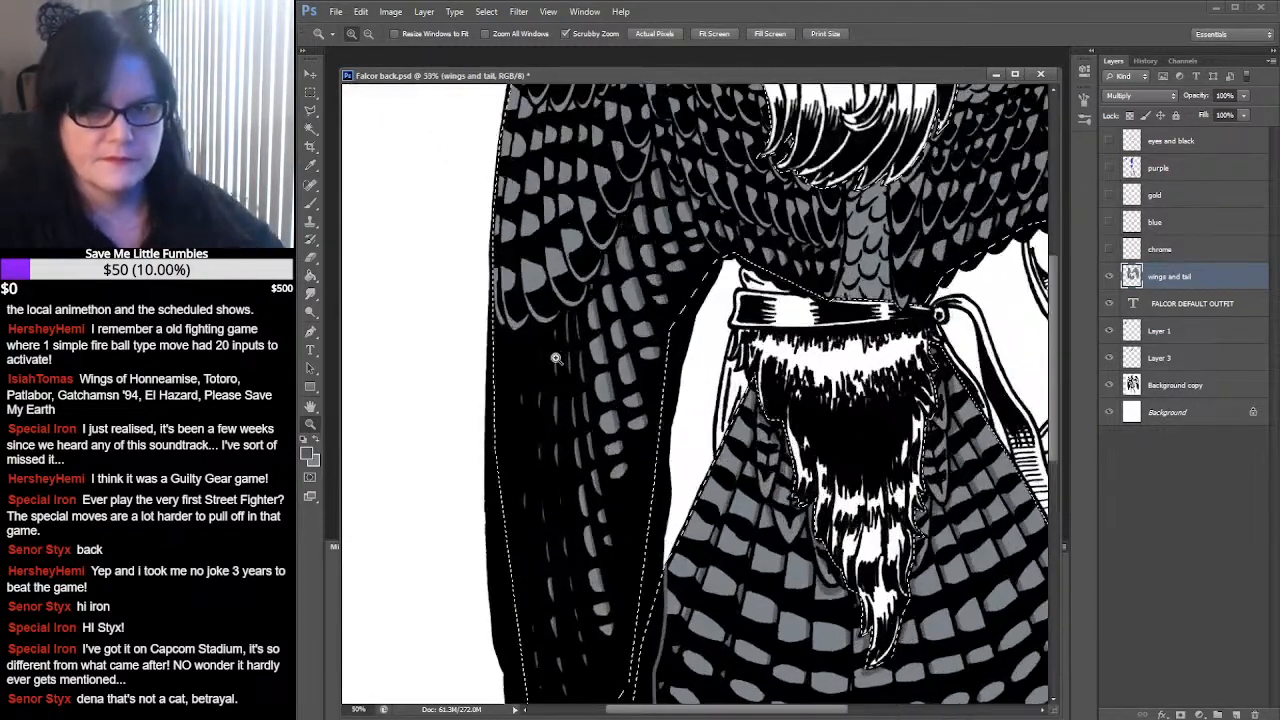
click(556, 358)
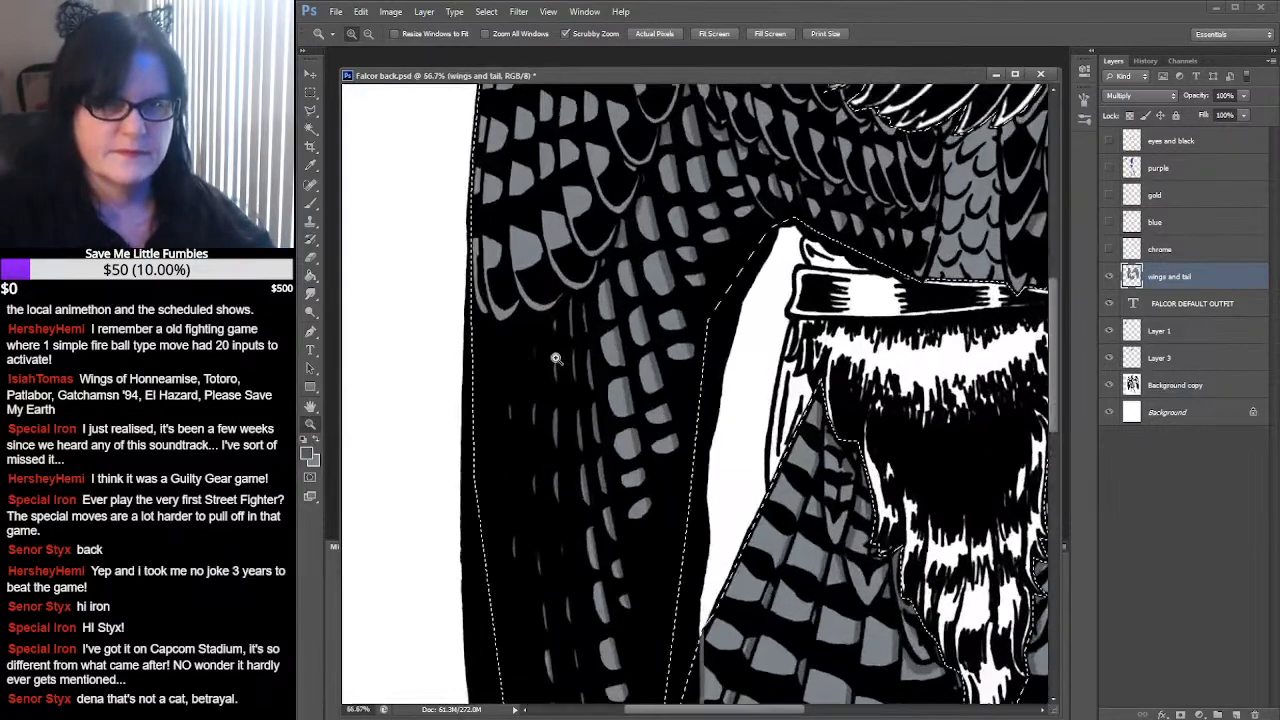
drag(702, 314, 707, 587)
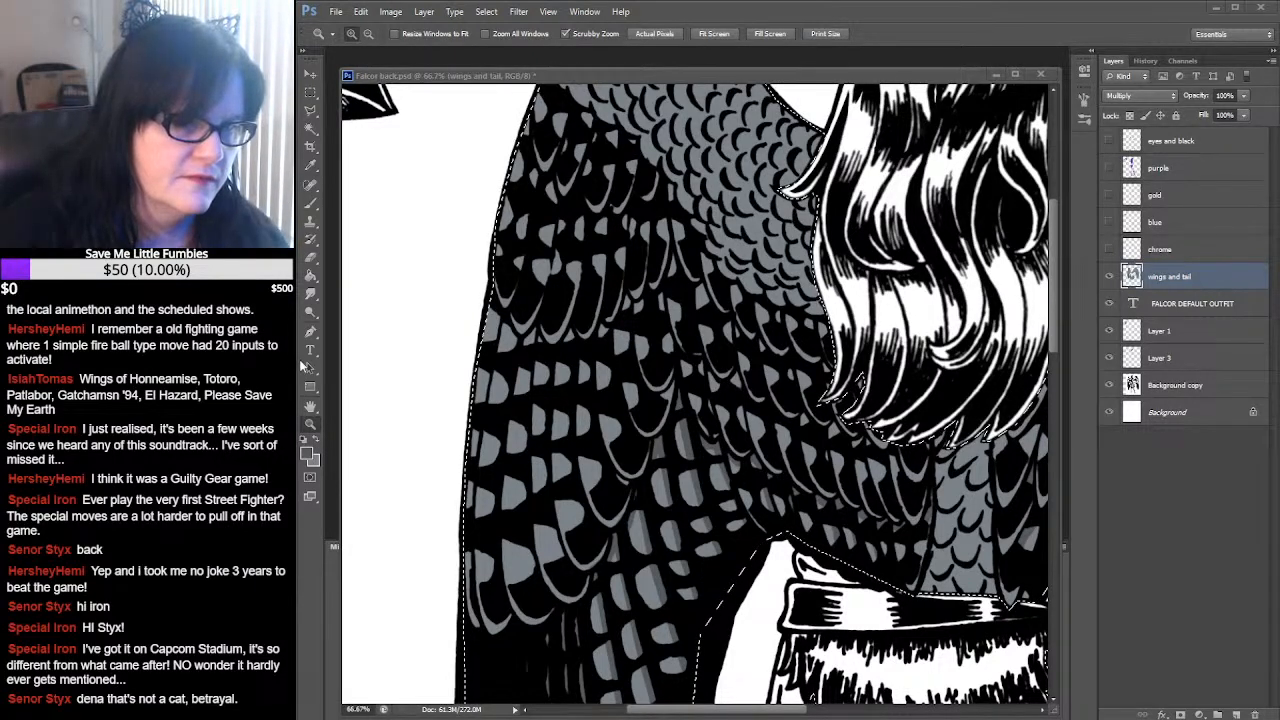
key(ctrl+d)
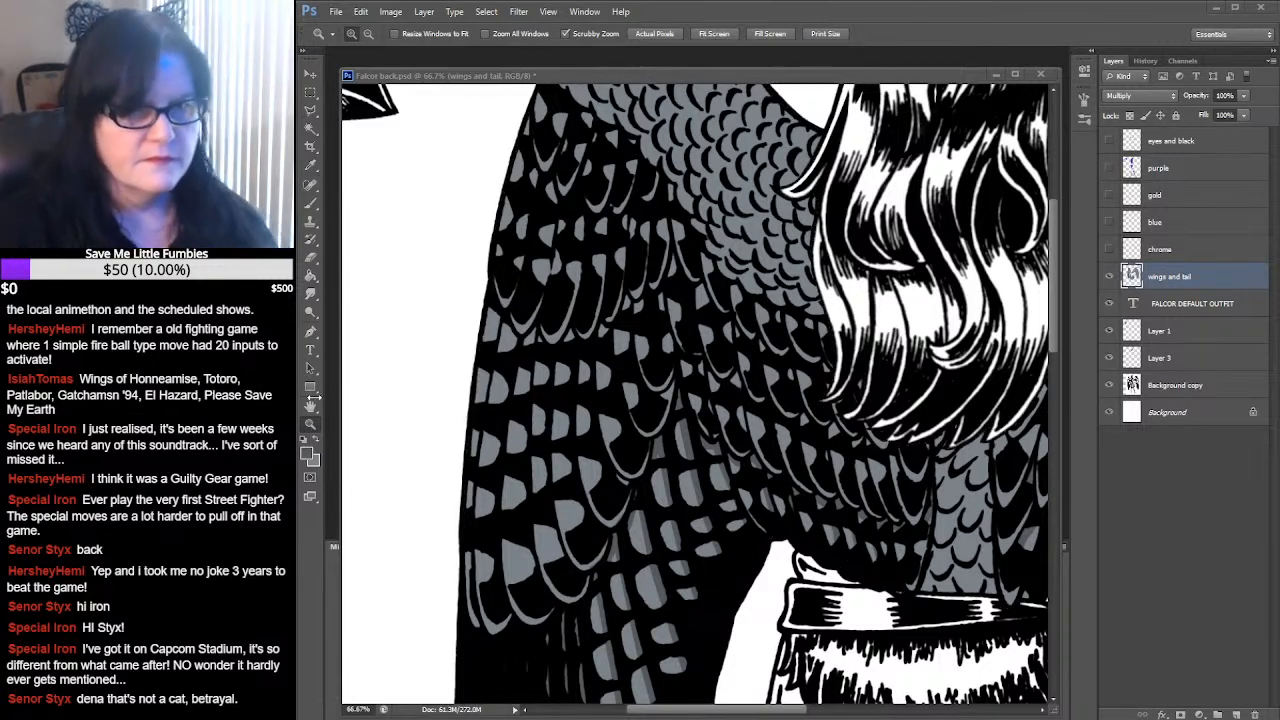
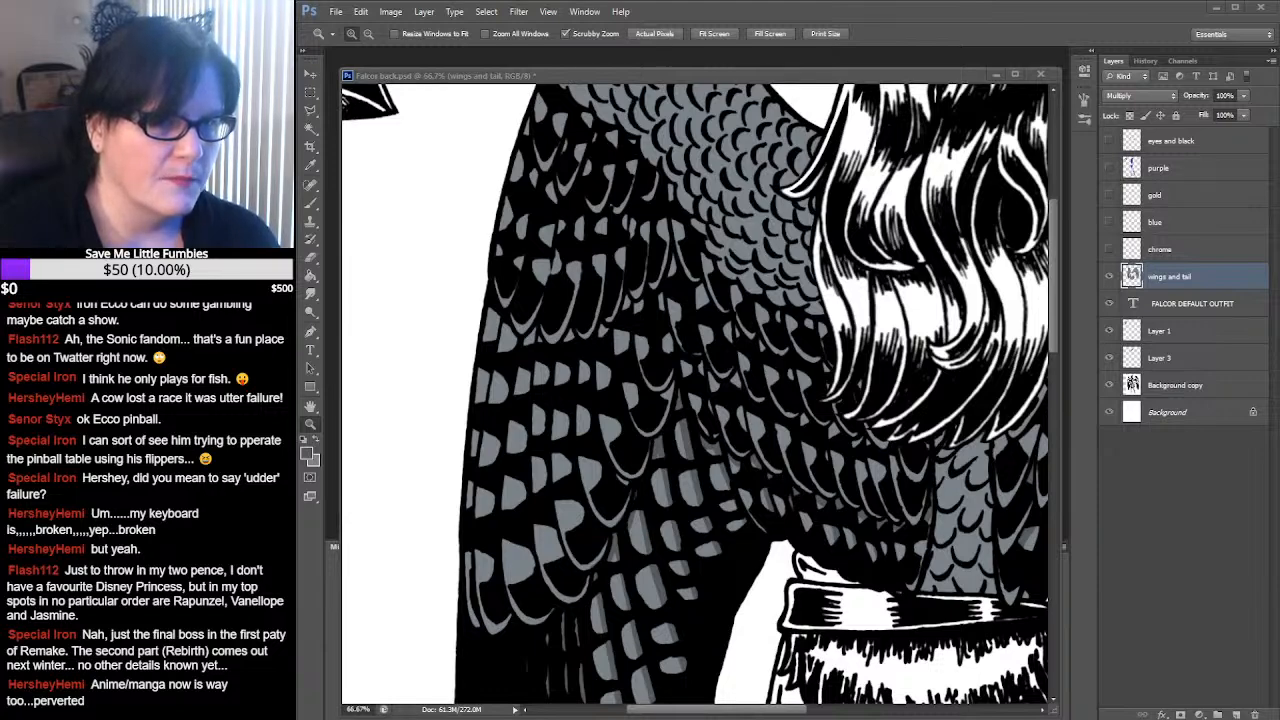
drag(4, 62, 1277, 11)
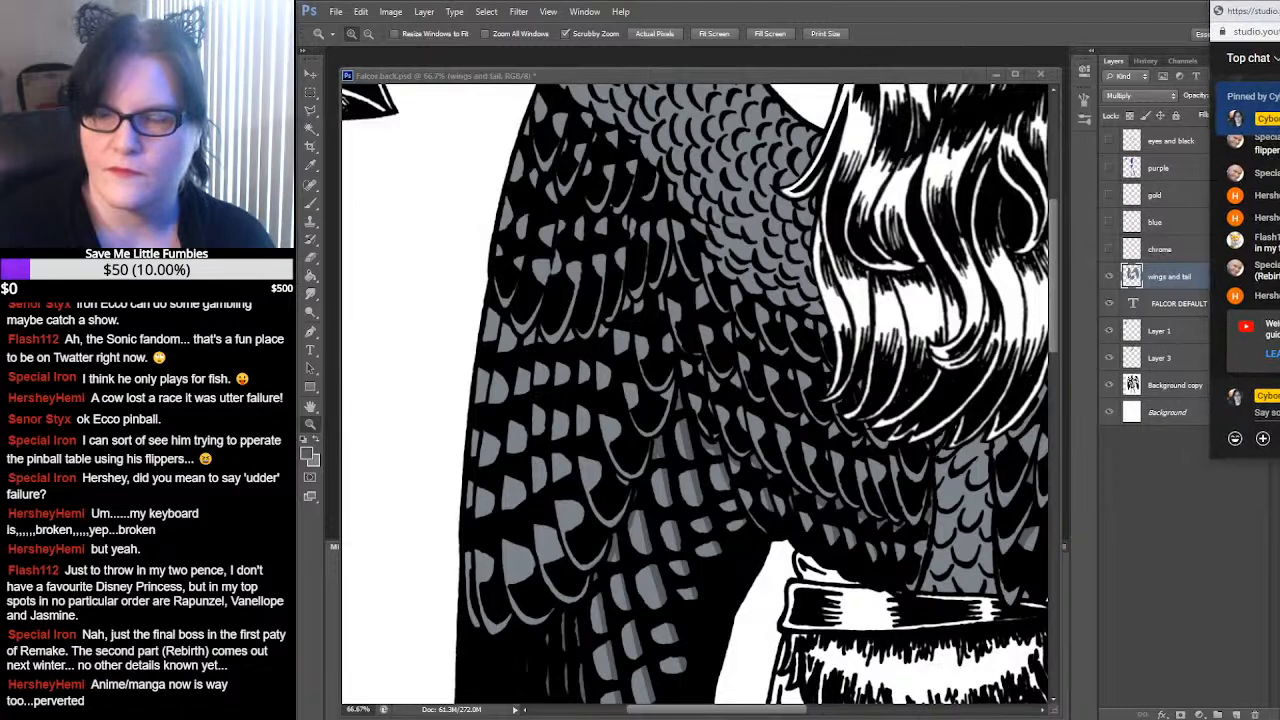
drag(1206, 164, 1277, 170)
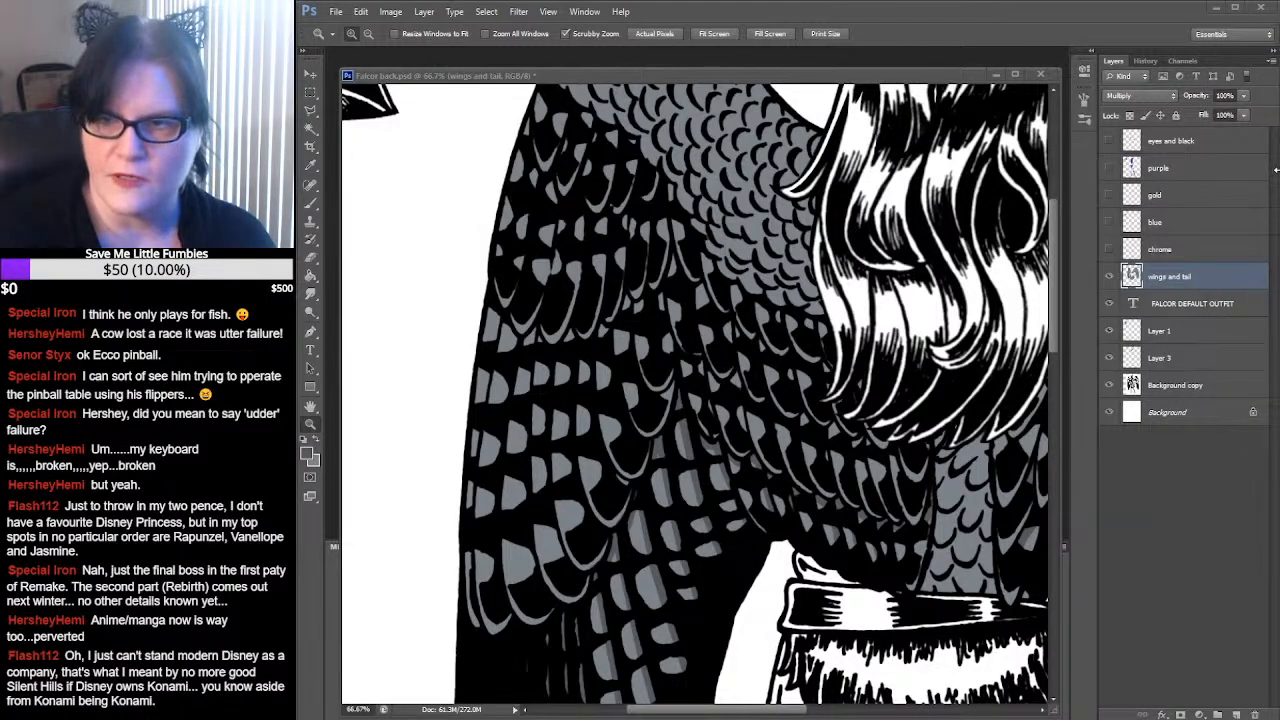
drag(1279, 256, 298, 142)
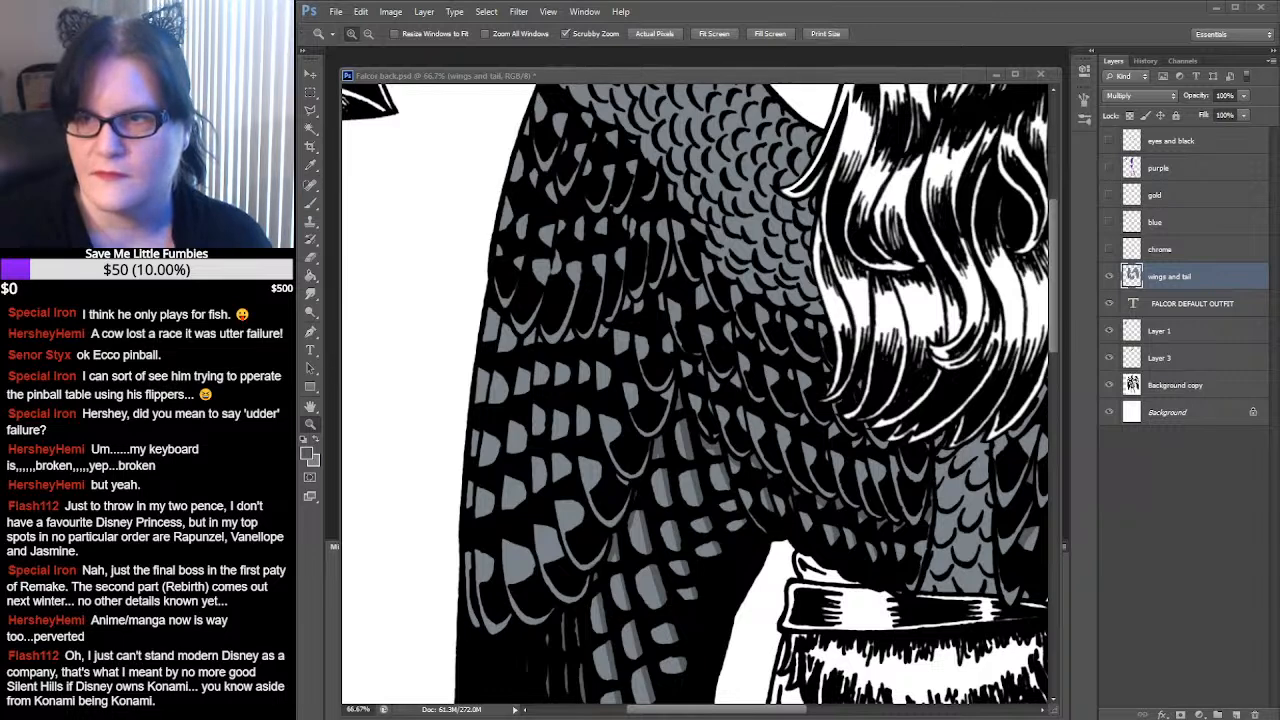
drag(1279, 153, 120, 180)
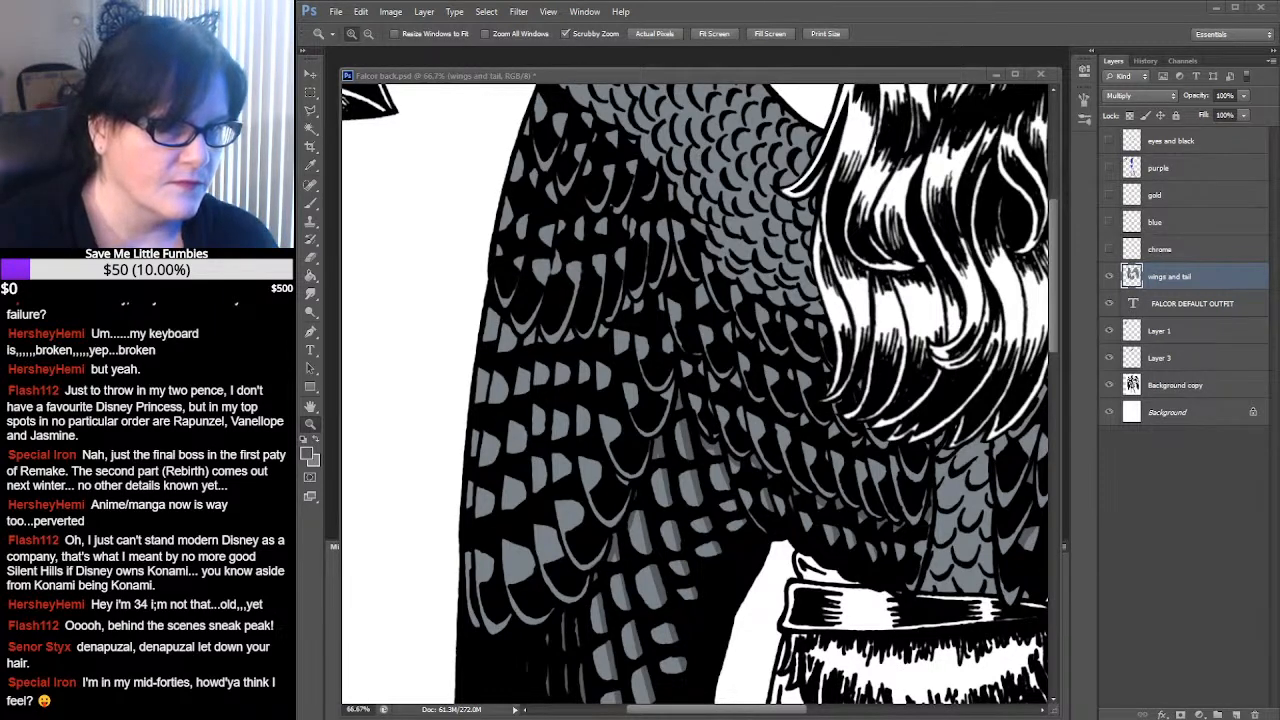
drag(1279, 92, 1279, 34)
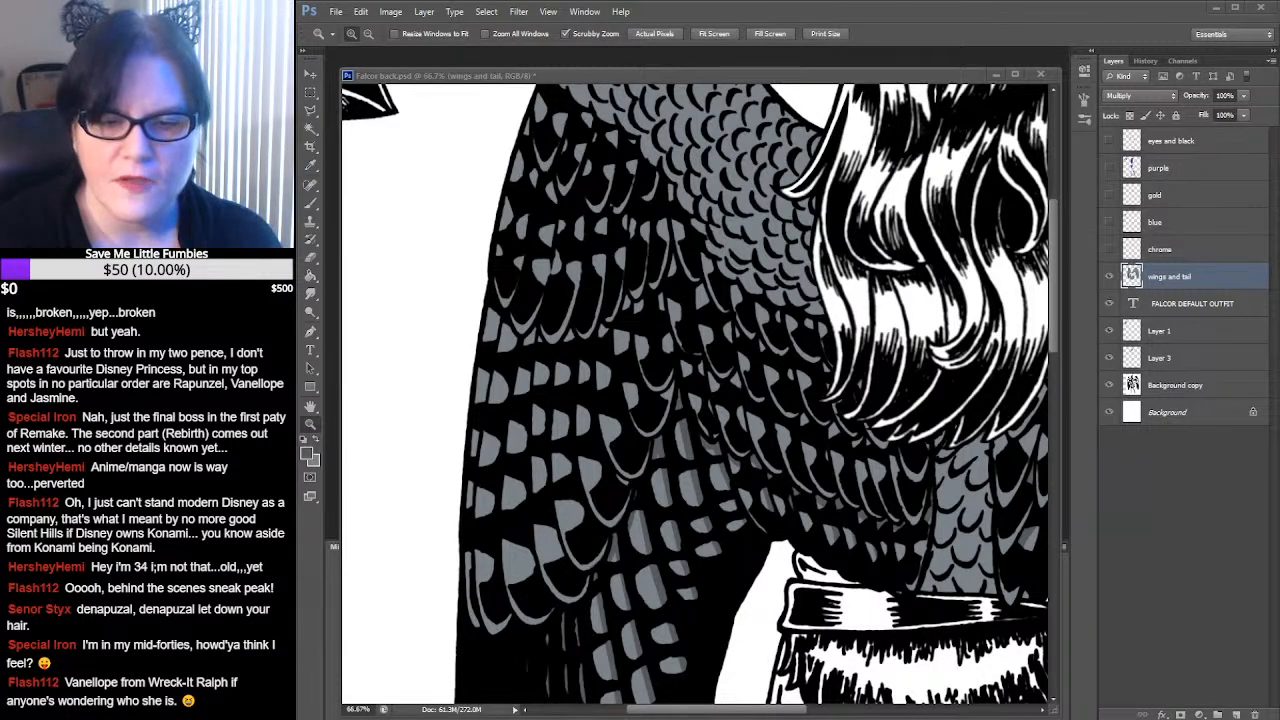
Switch to Winamp and close its library window
mouse_move(767, 719)
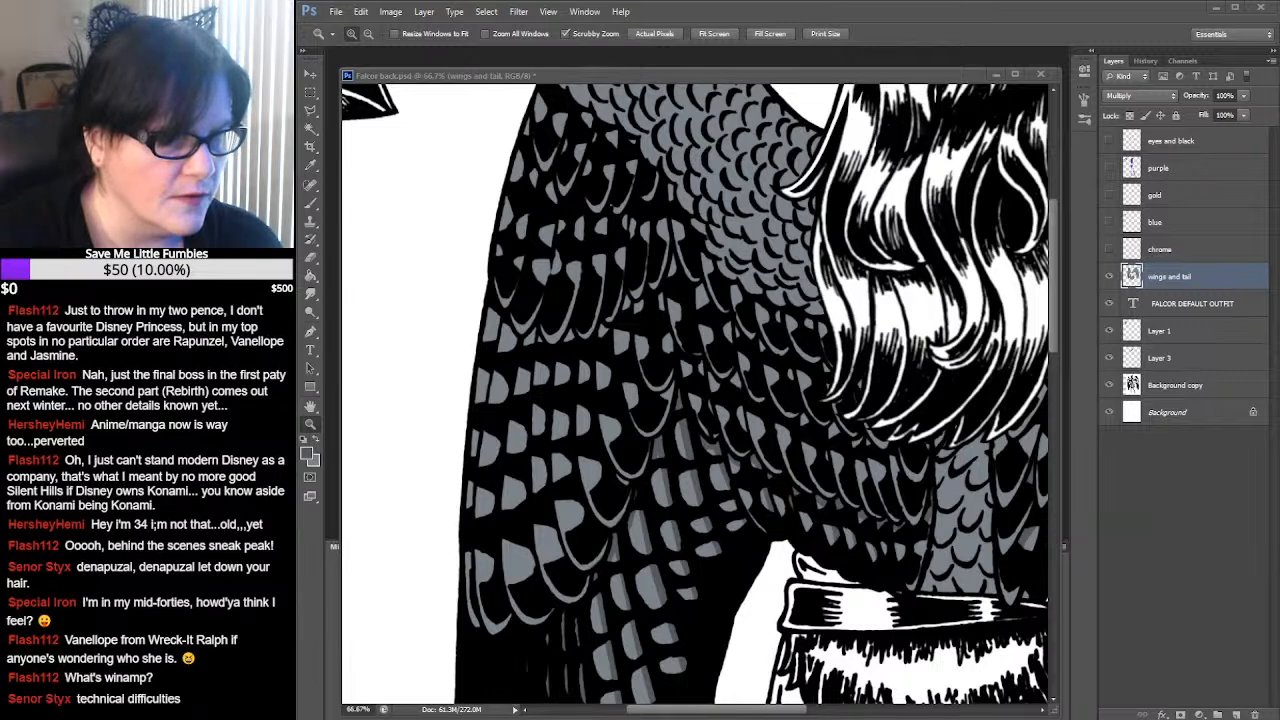
drag(479, 214, 674, 214)
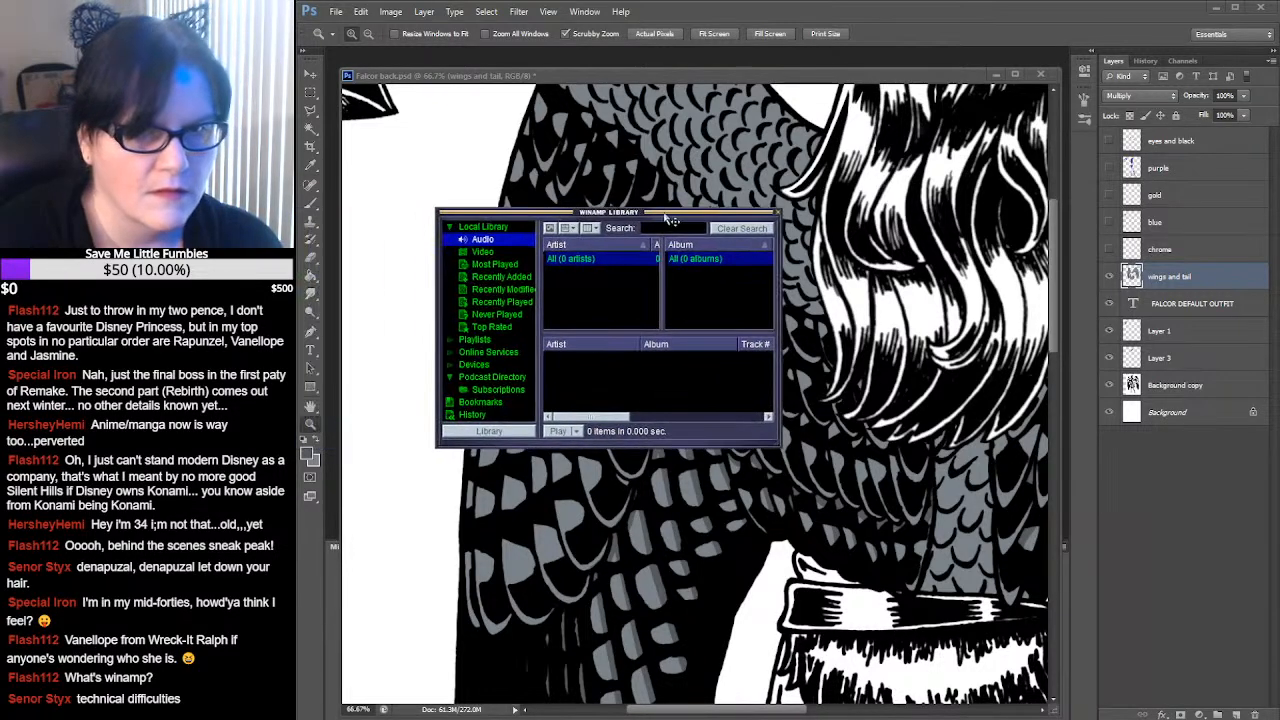
click(777, 213)
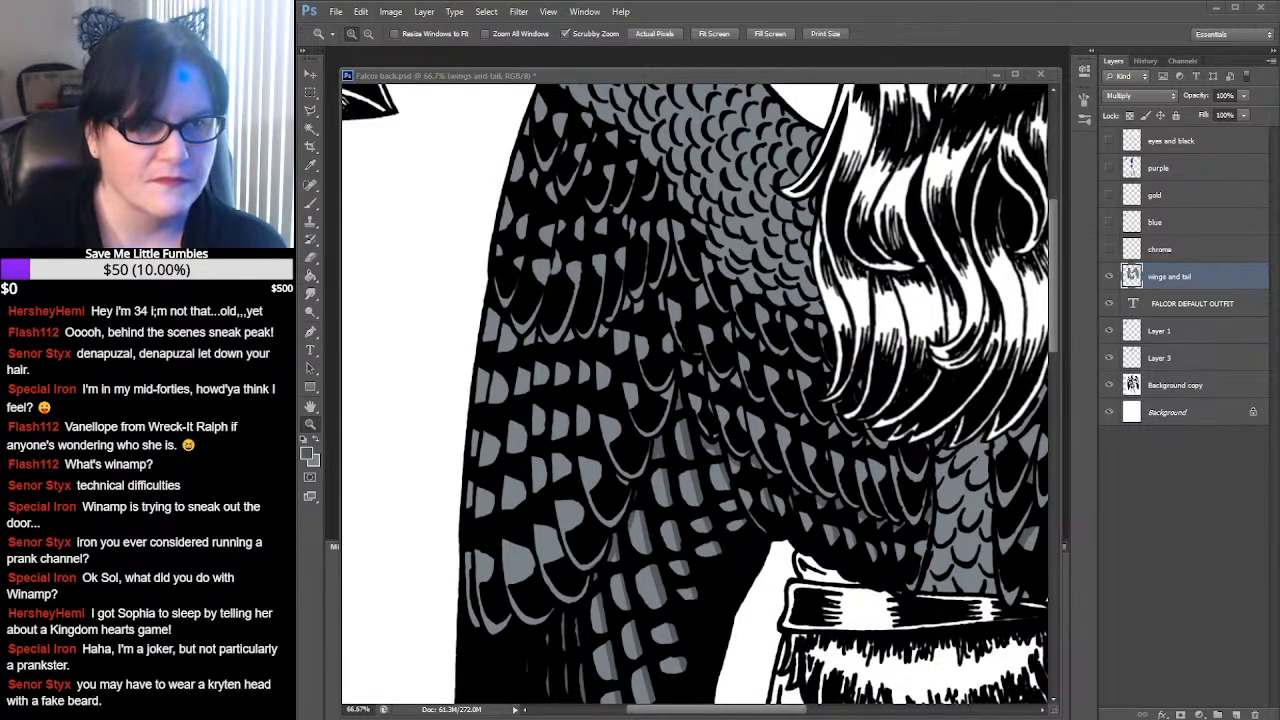
Look through the Winamp playlist down to the later tracks and put the player back off the canvas
drag(20, 178, 586, 182)
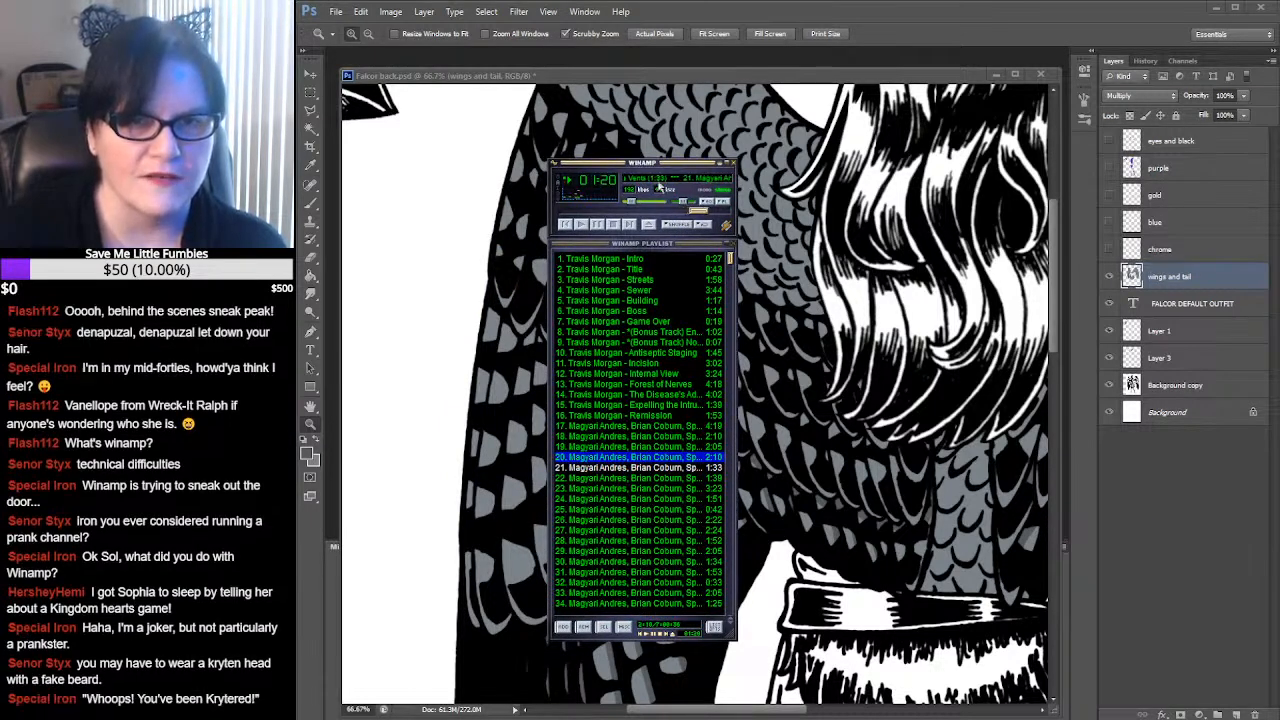
drag(644, 163, 150, 138)
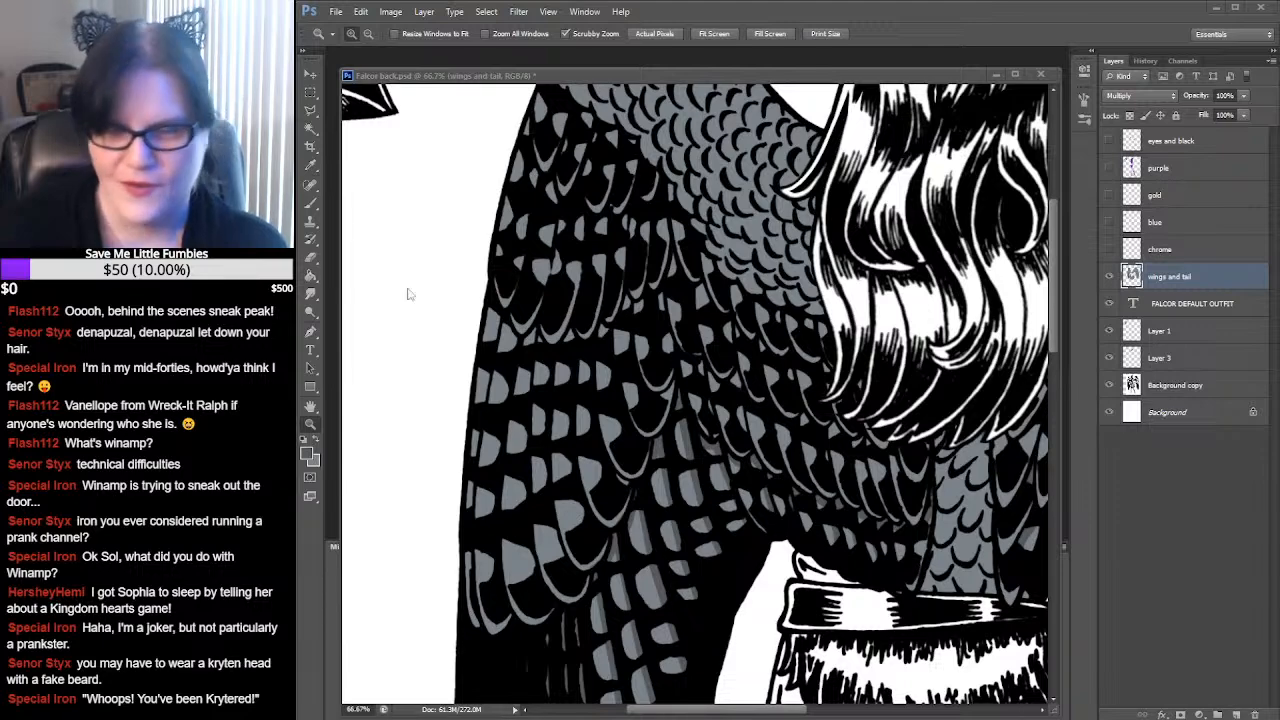
drag(300, 194, 508, 197)
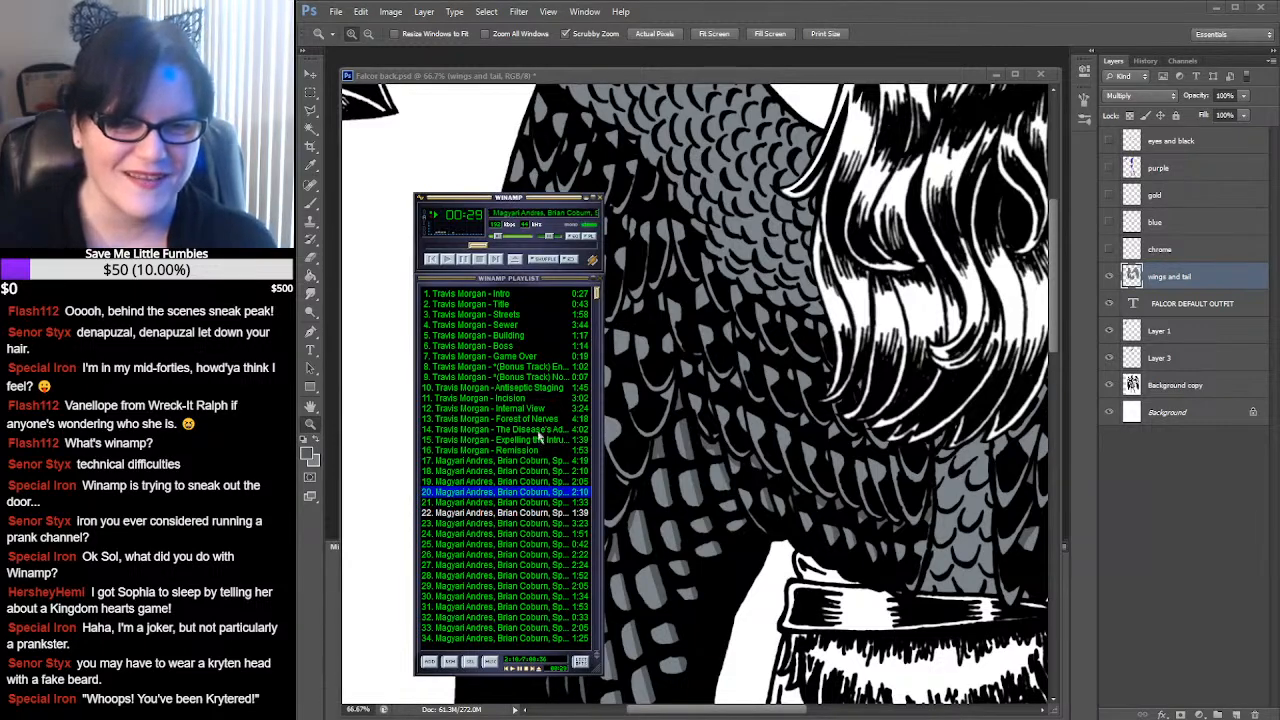
scroll(538, 437, down, 4)
scroll(538, 437, down, 3)
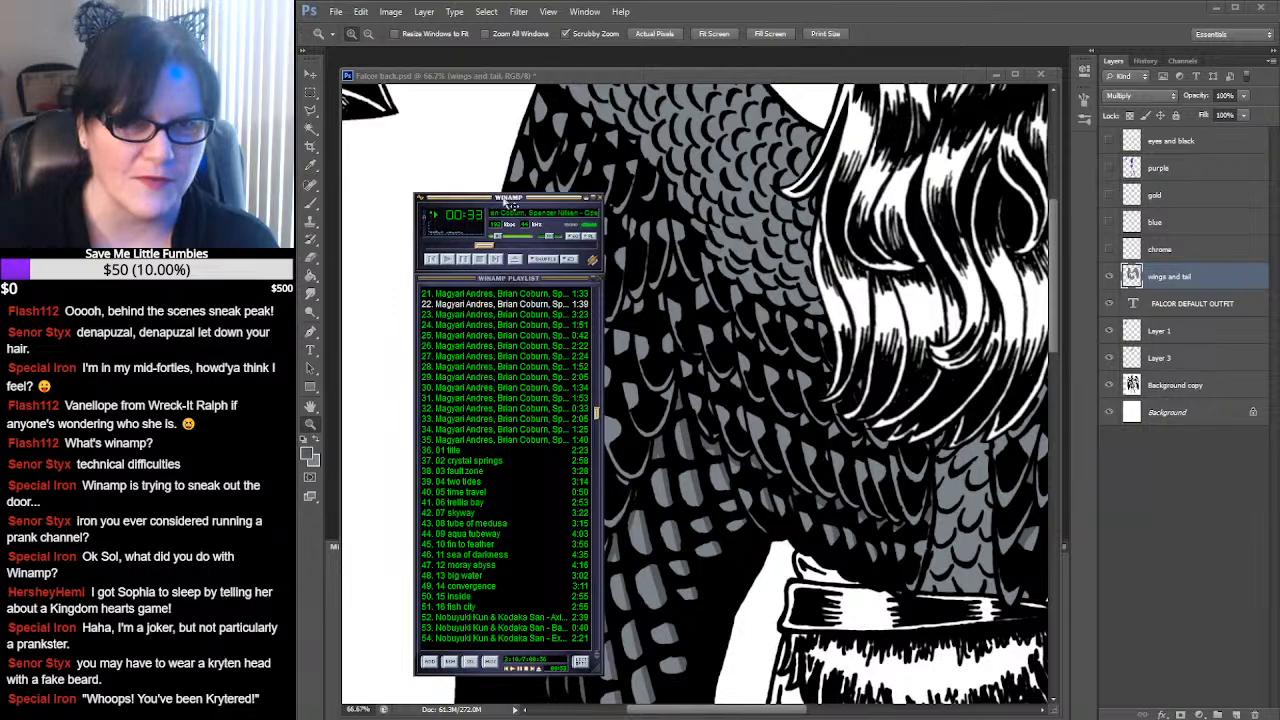
drag(508, 197, 130, 190)
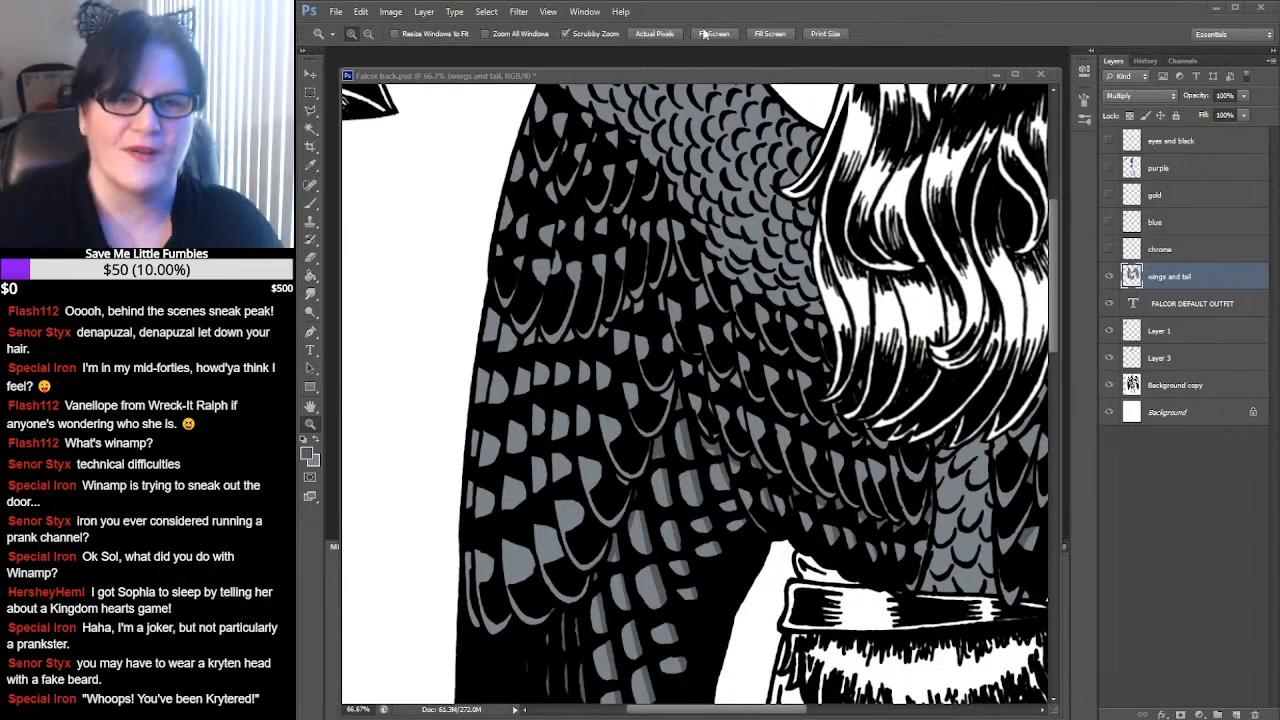
Return to Falcor back.psd, save it, and shade the outermost overlapping feathers of the left wing dark grey with the brush
click(645, 71)
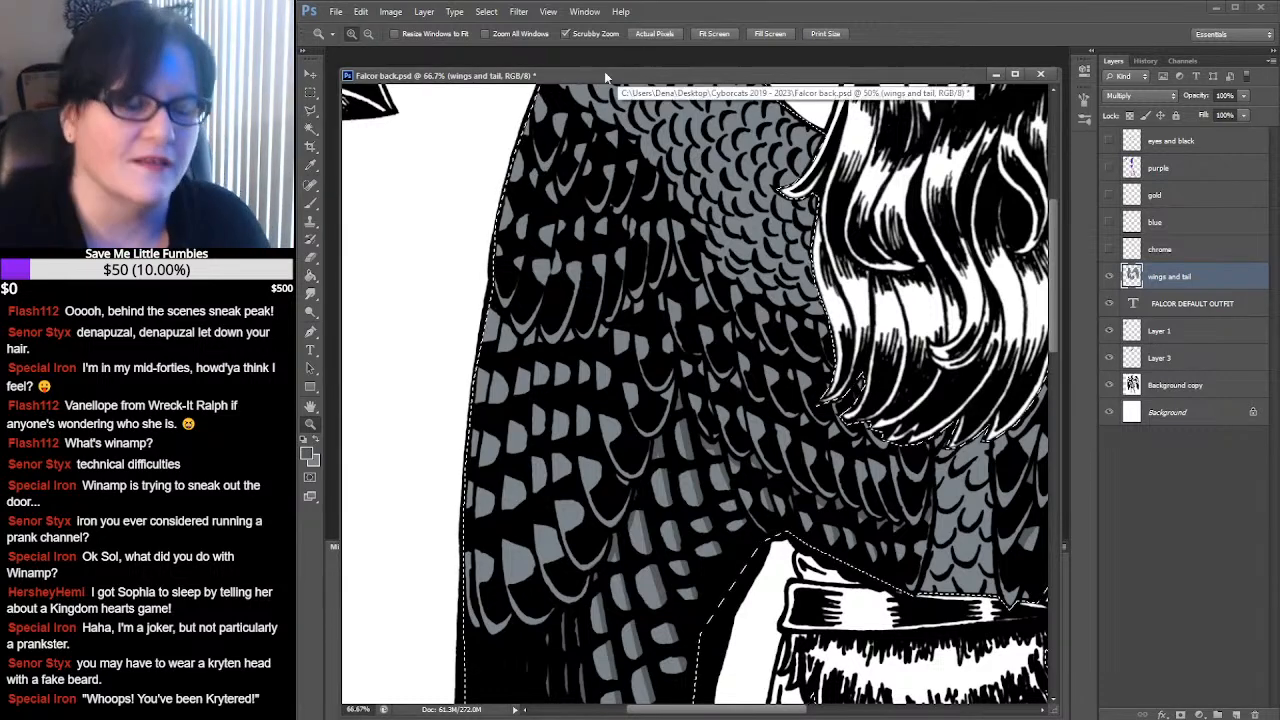
key(ctrl+s)
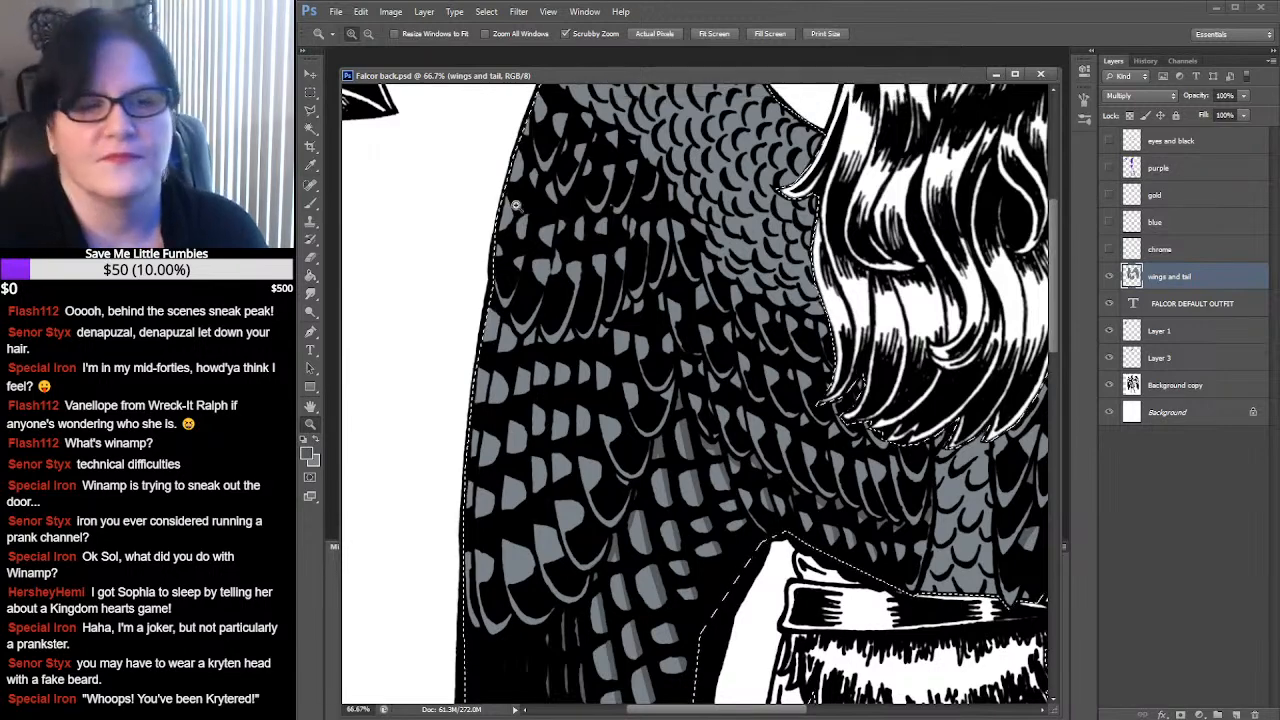
click(310, 205)
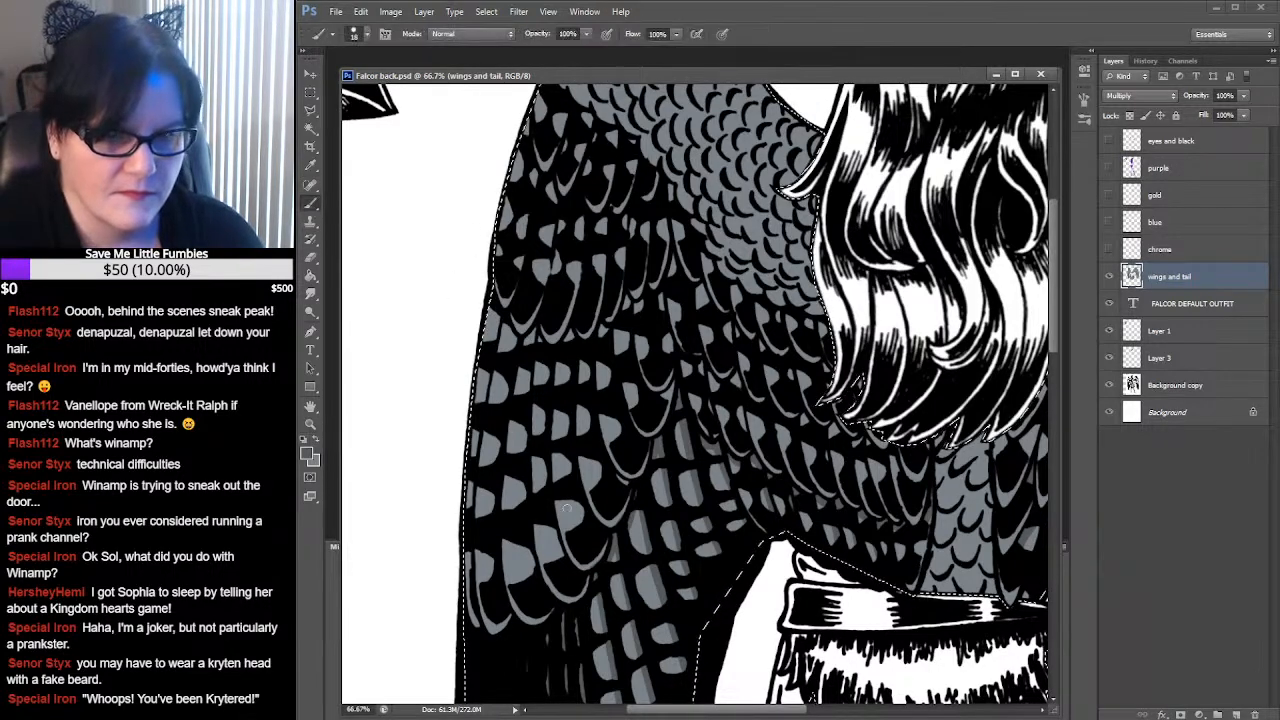
drag(479, 631, 468, 604)
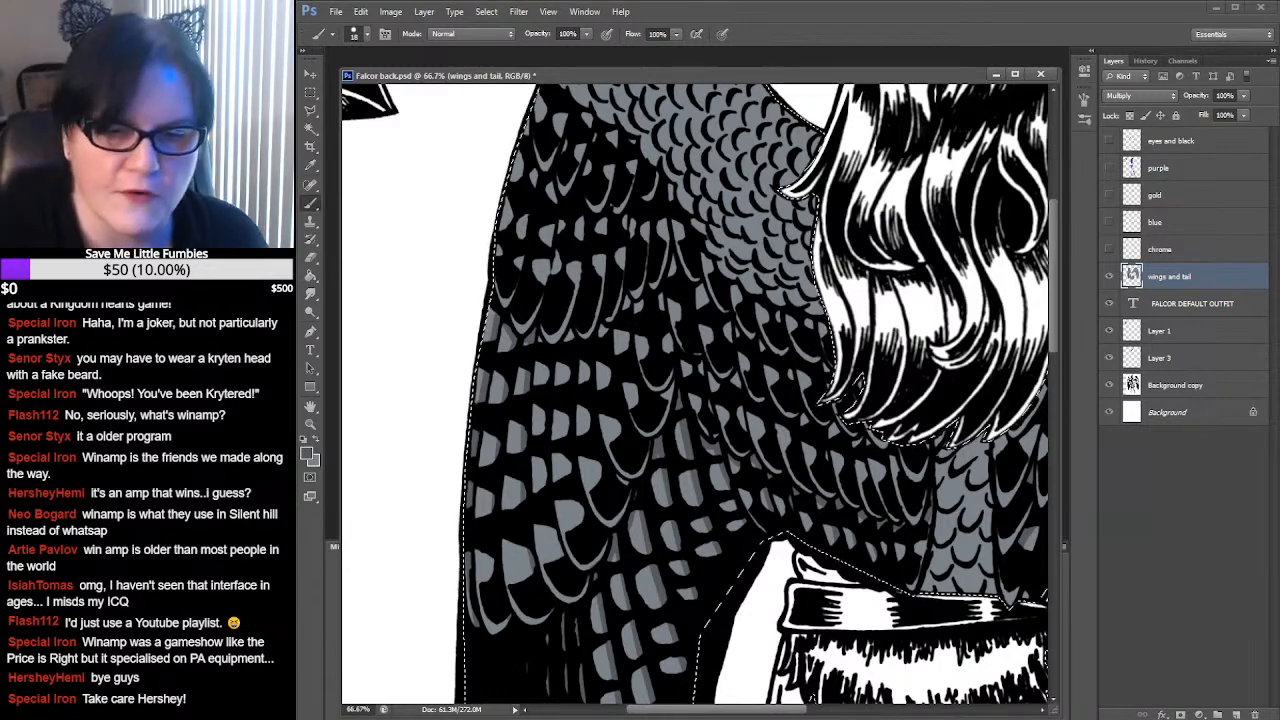
Bring up the coloured front view in Falcor.psd to check its wing feather shading
mouse_move(768, 719)
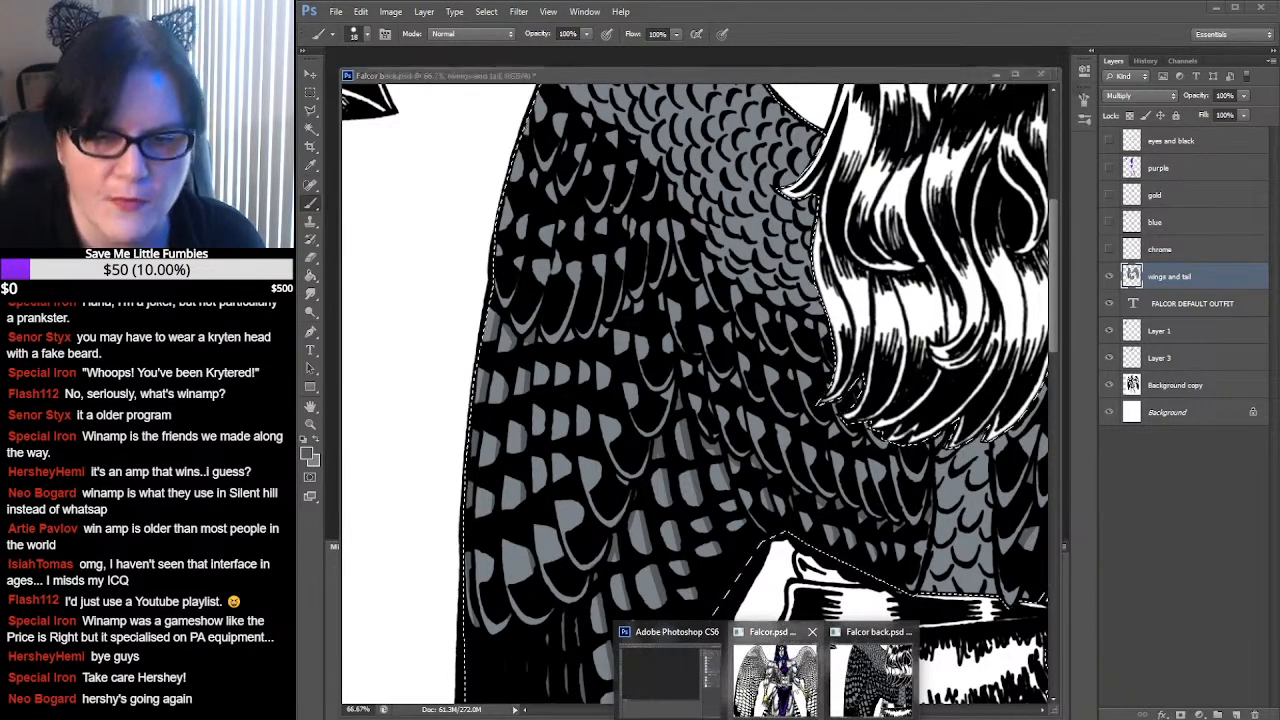
click(775, 670)
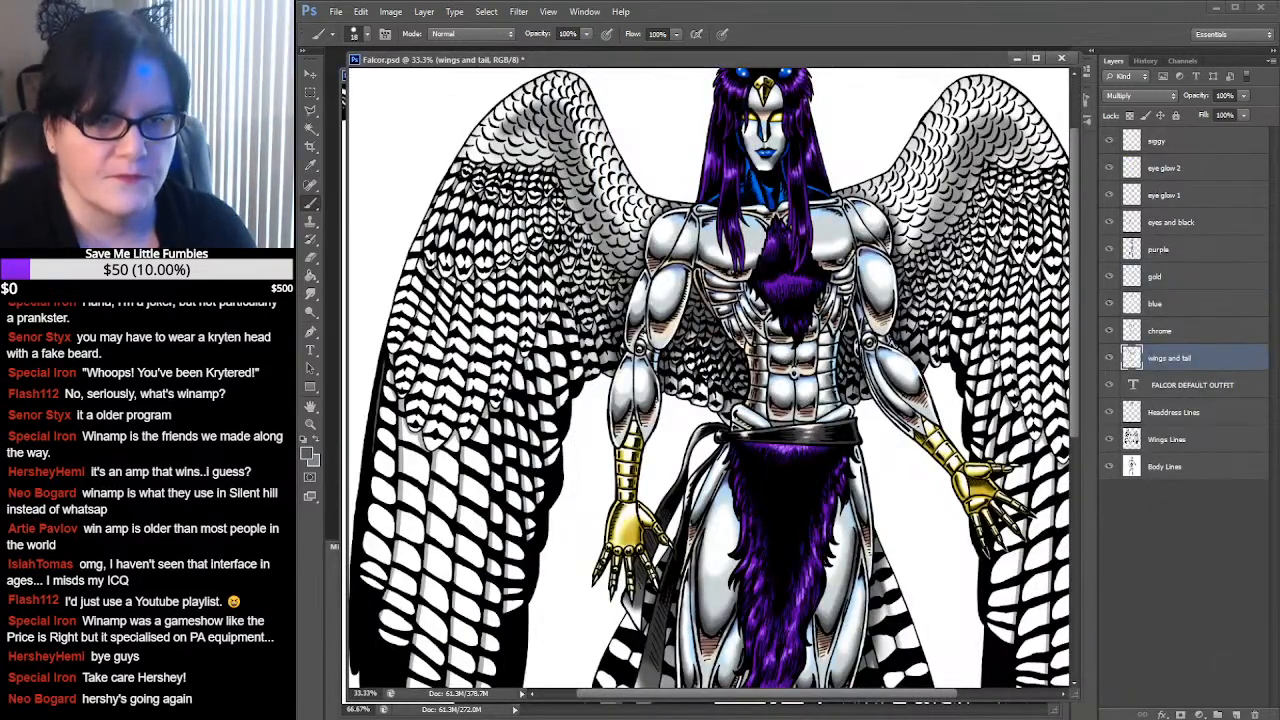
Look over the whole front-view figure in Falcor.psd to check the shading across both wings
click(310, 424)
alt+click(812, 398)
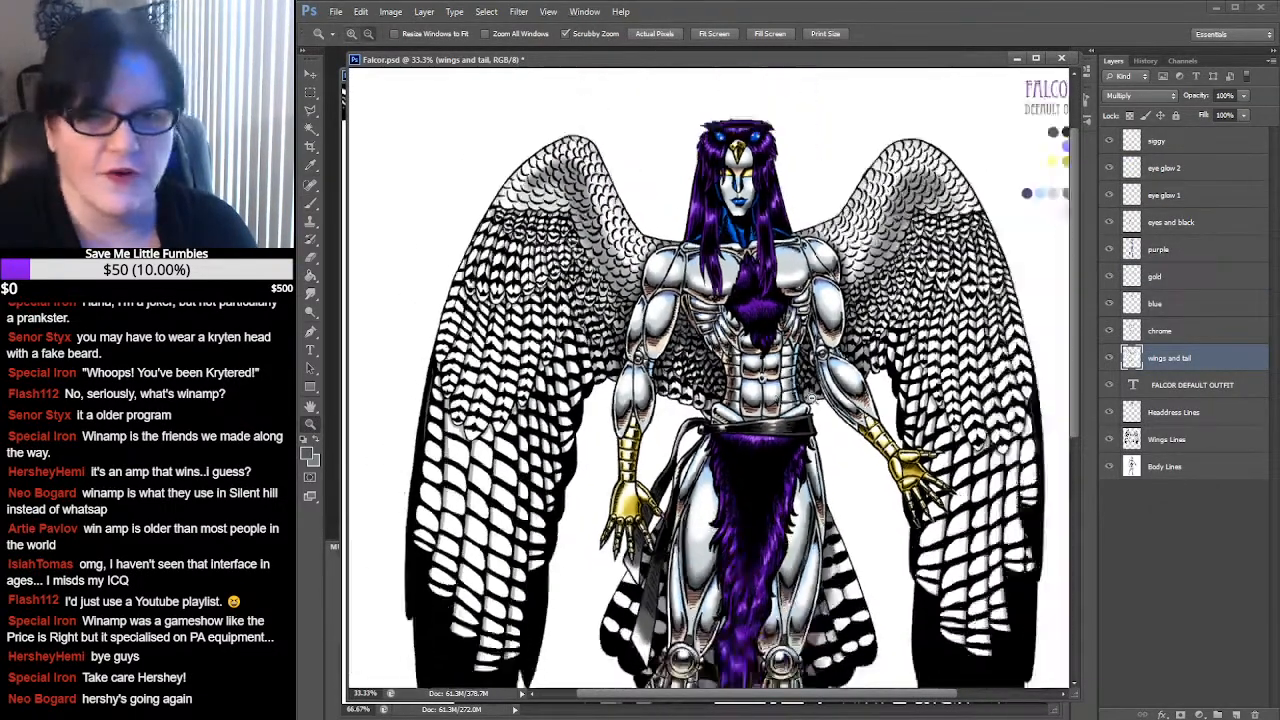
alt+click(812, 398)
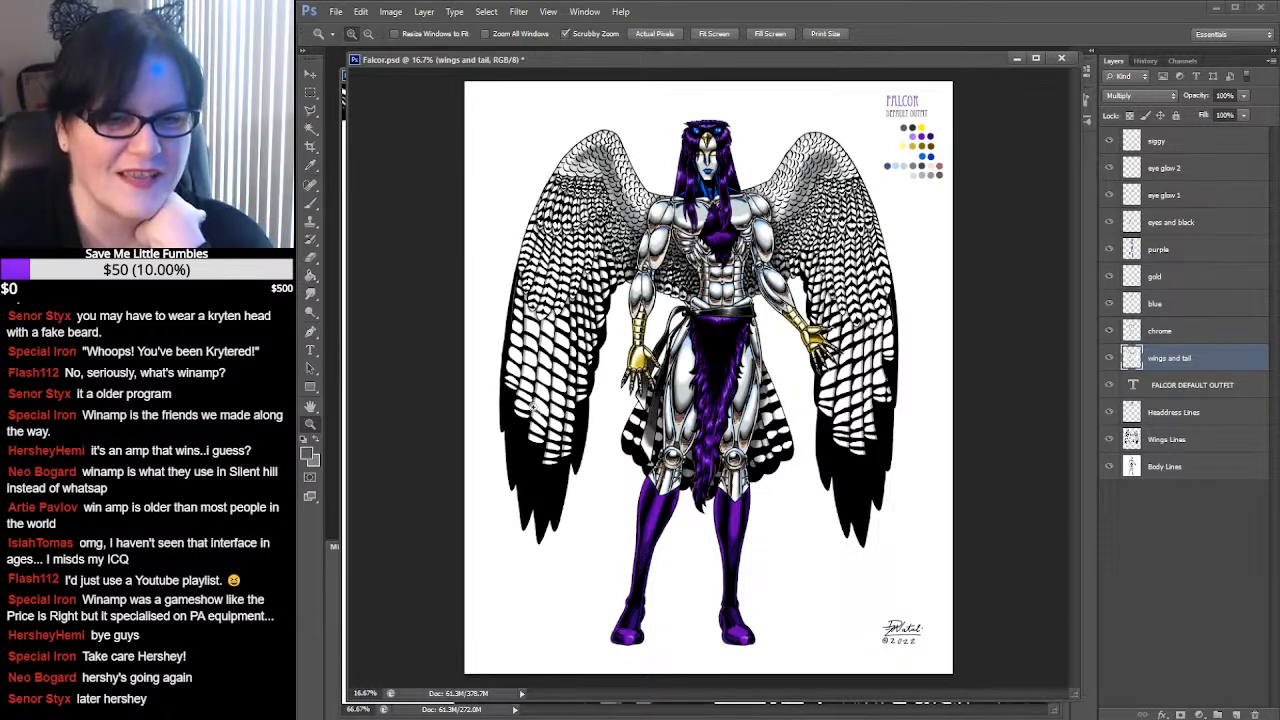
Return to Falcor back.psd, brush dark grey shading onto the left wing's inner feathers beside and below the hair, and save
click(343, 86)
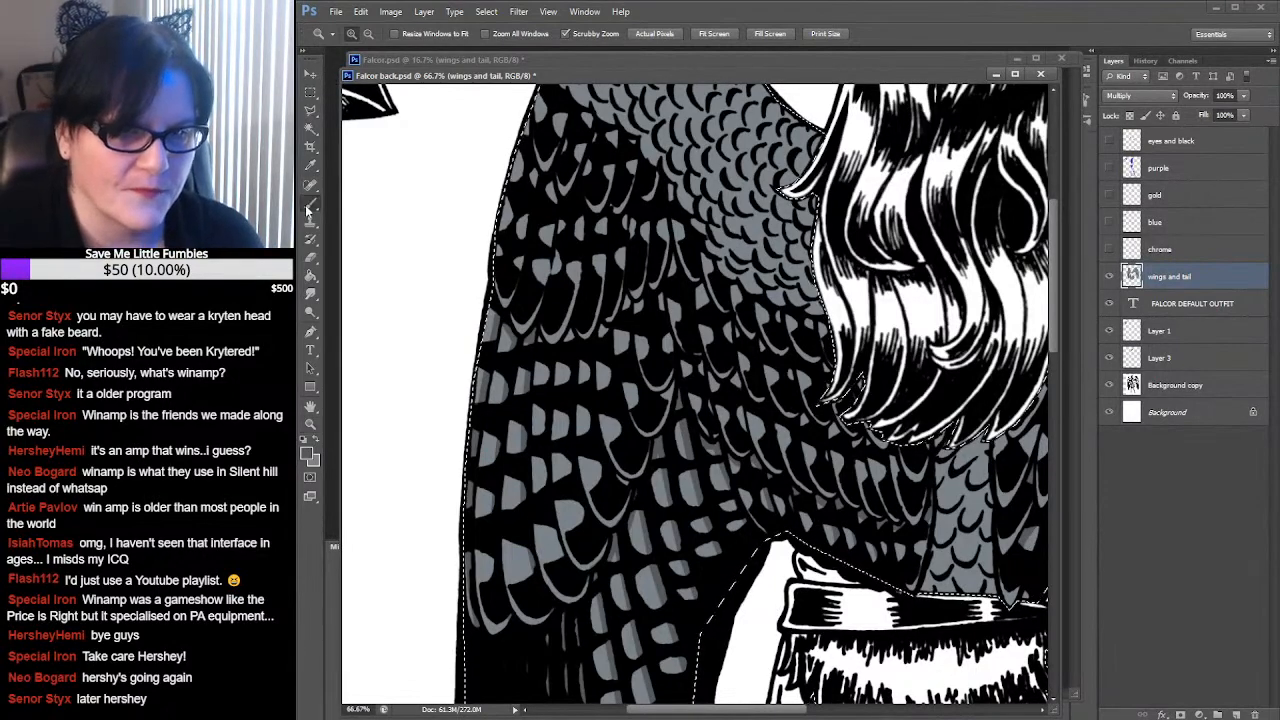
key(b)
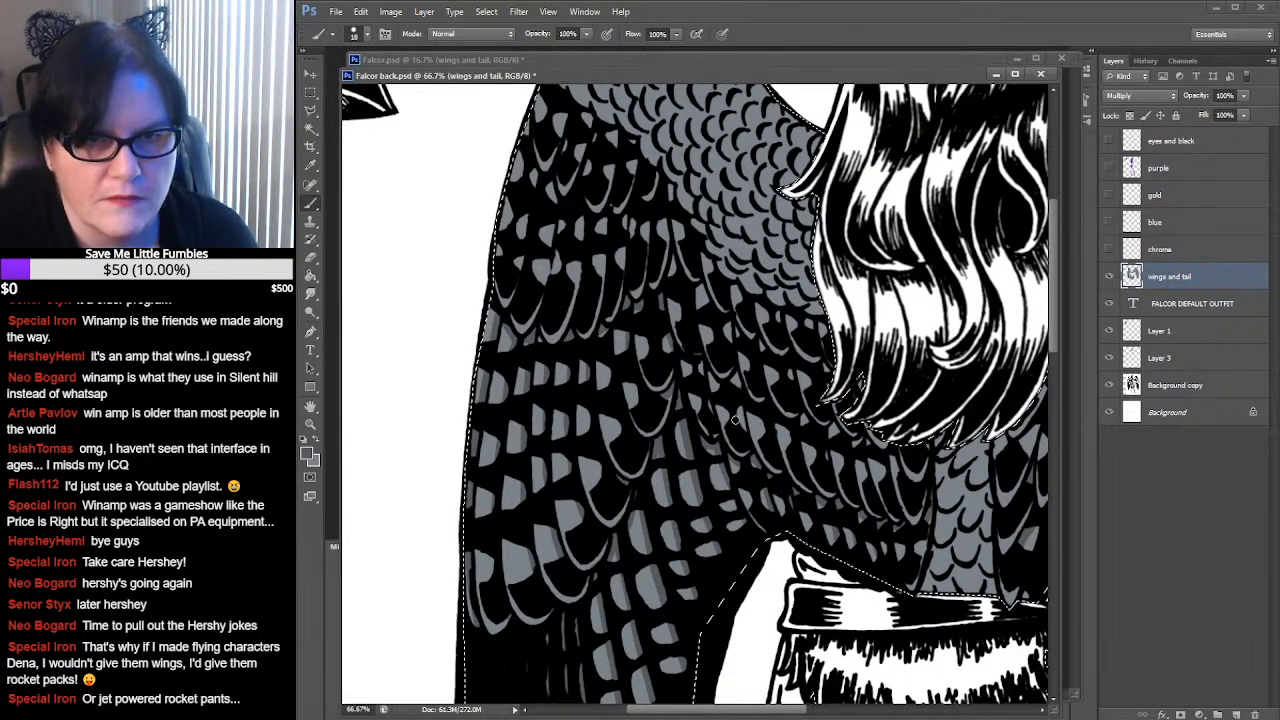
drag(865, 427, 815, 435)
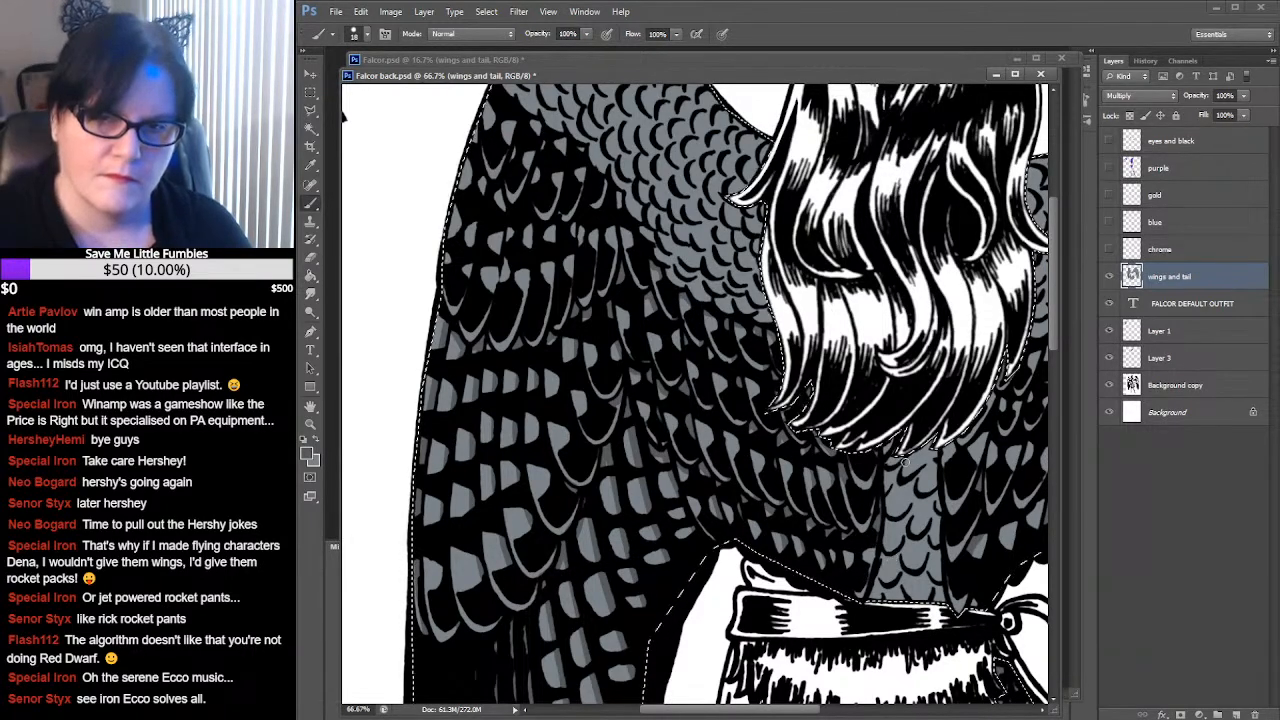
drag(680, 355, 800, 474)
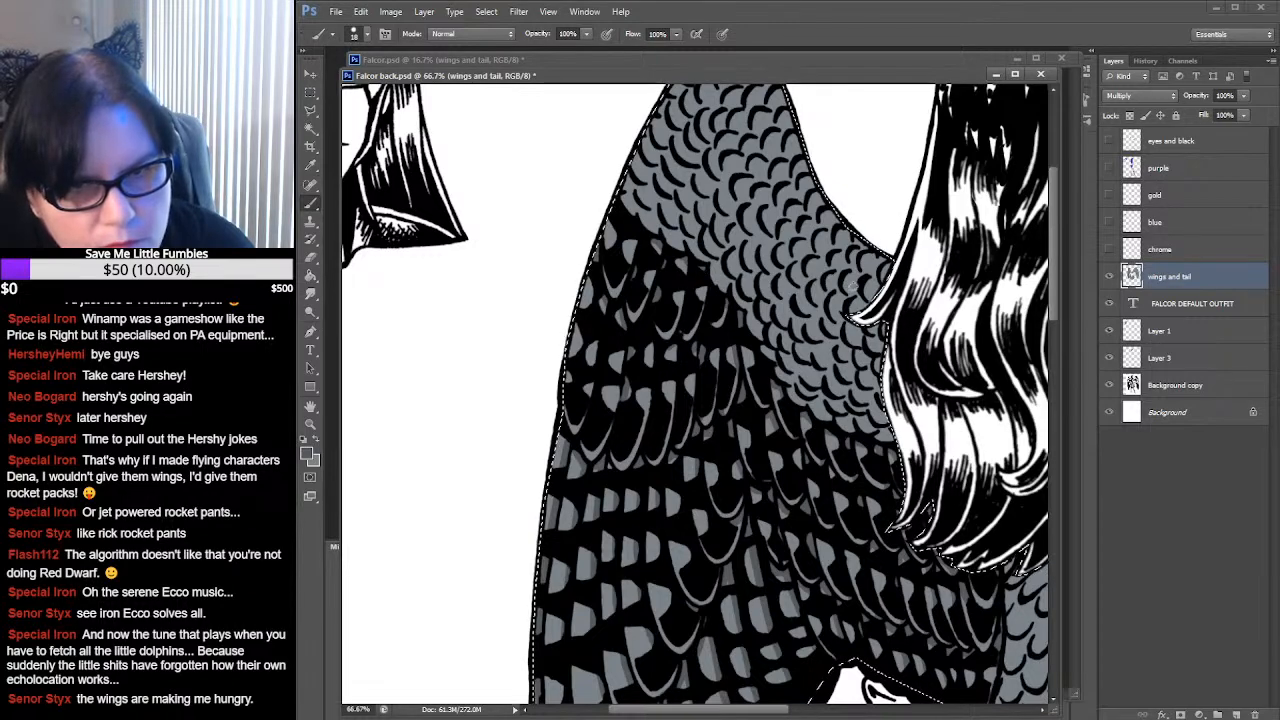
drag(853, 287, 703, 287)
drag(832, 303, 760, 279)
drag(1010, 341, 760, 335)
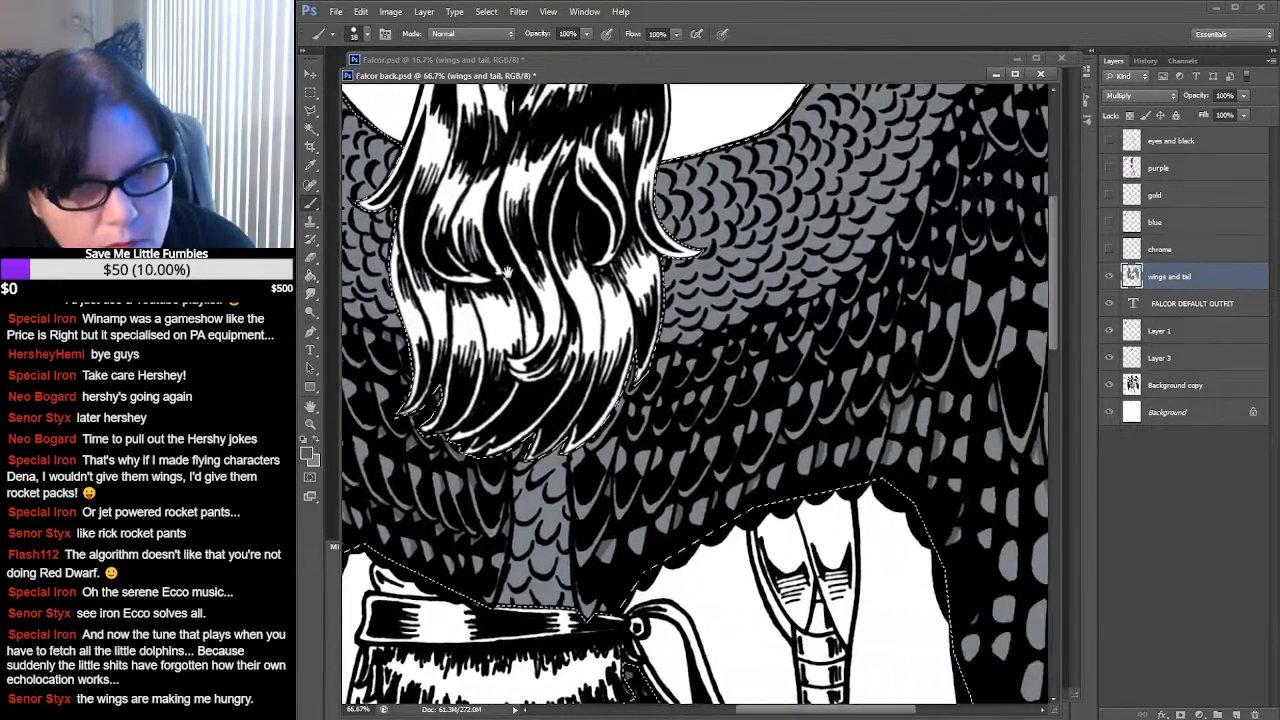
drag(843, 356, 717, 346)
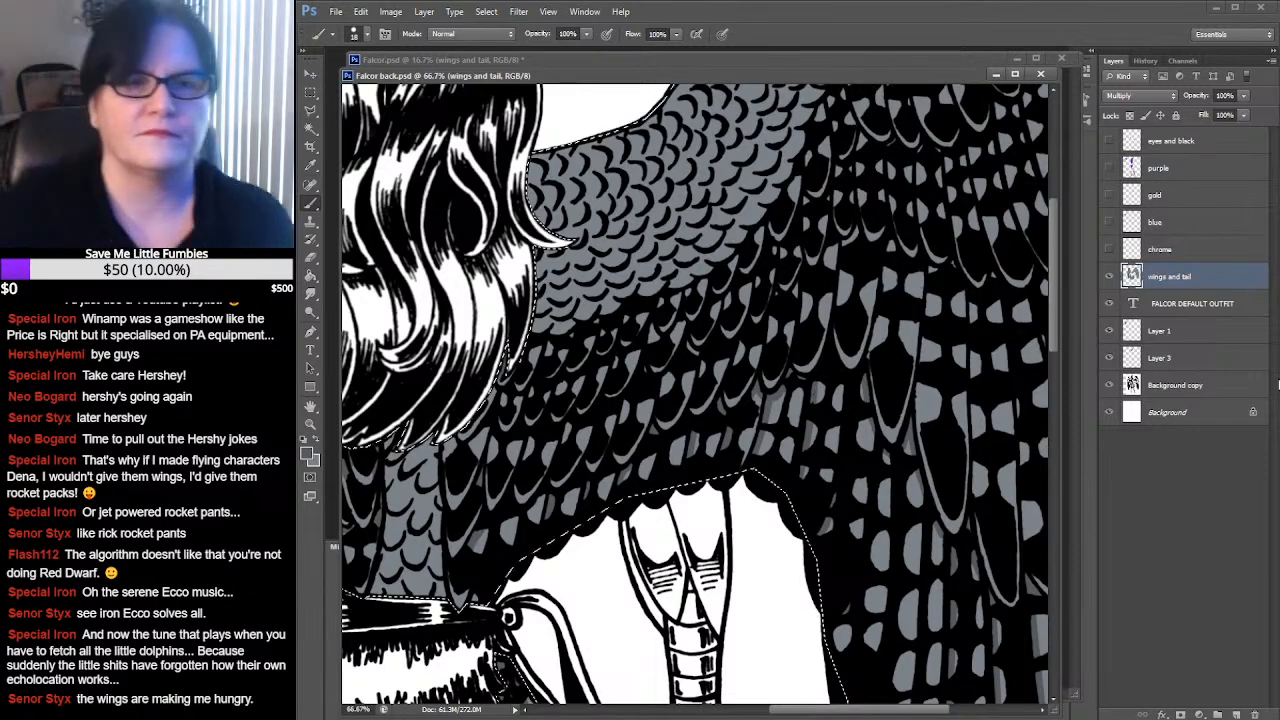
Bring up Falcor.psd and examine the upper wing and shoulder feather shading close up
click(644, 62)
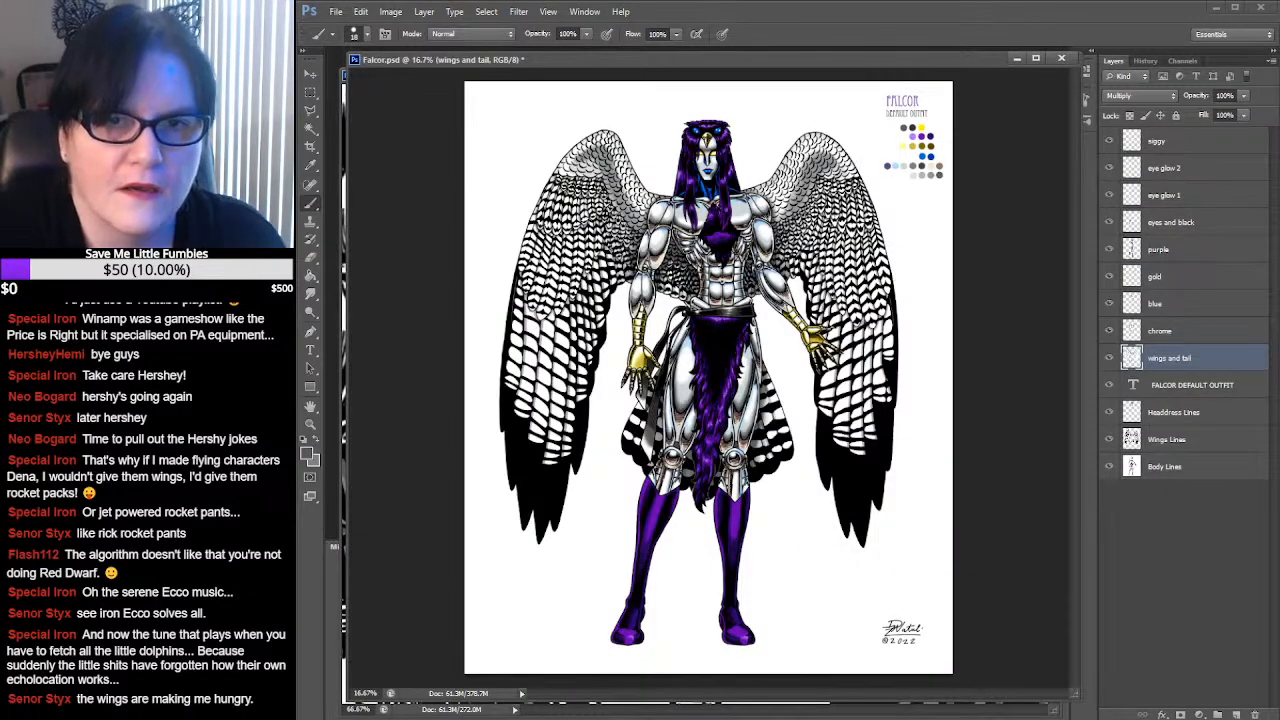
click(310, 424)
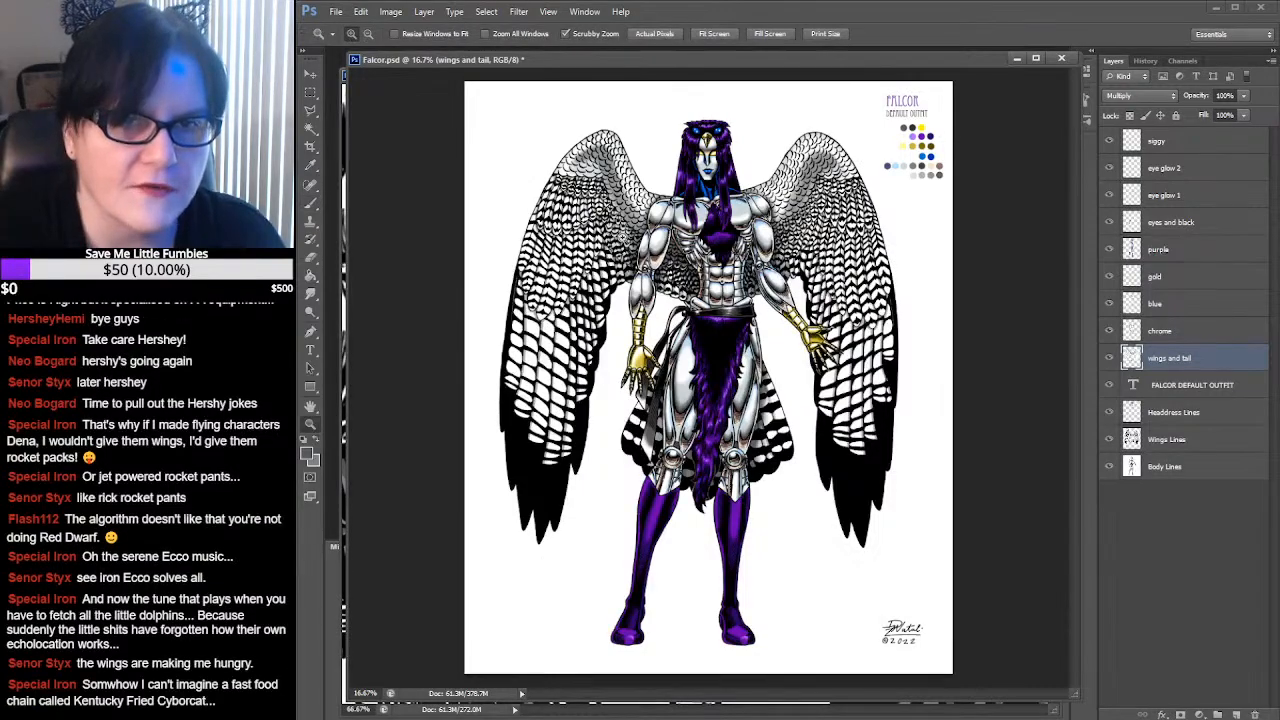
click(620, 240)
click(640, 230)
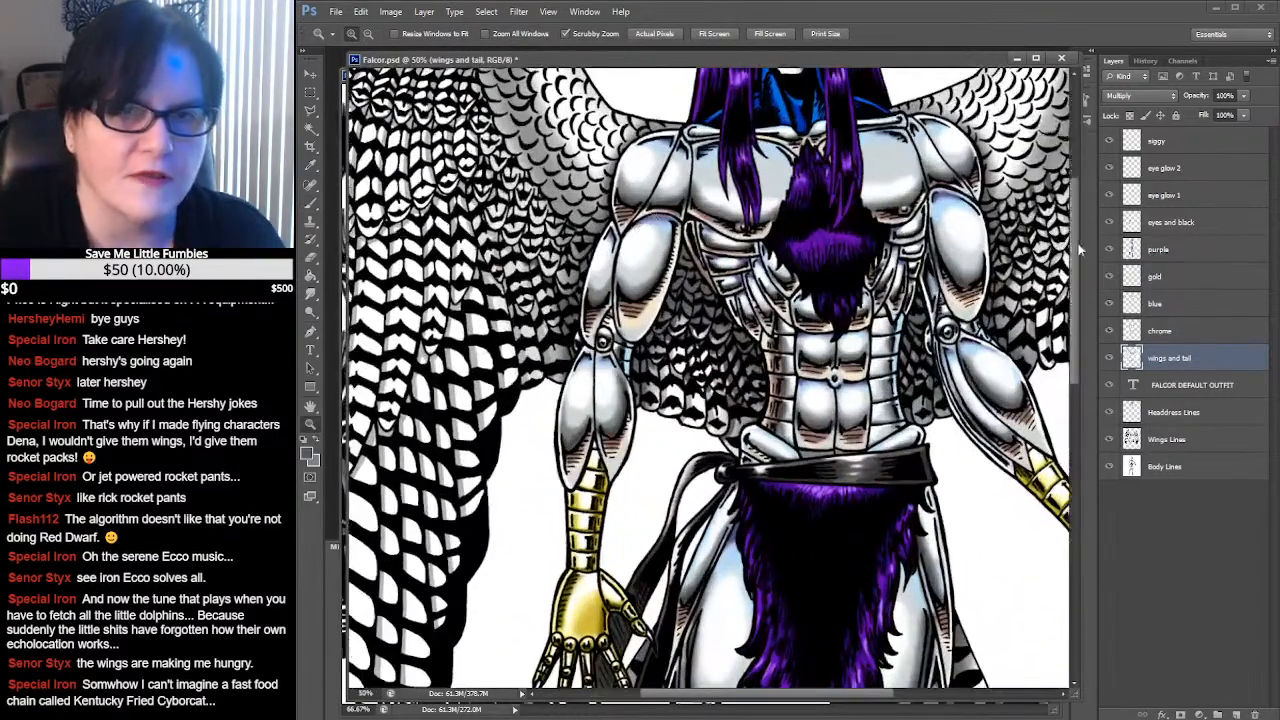
drag(1076, 283, 1079, 240)
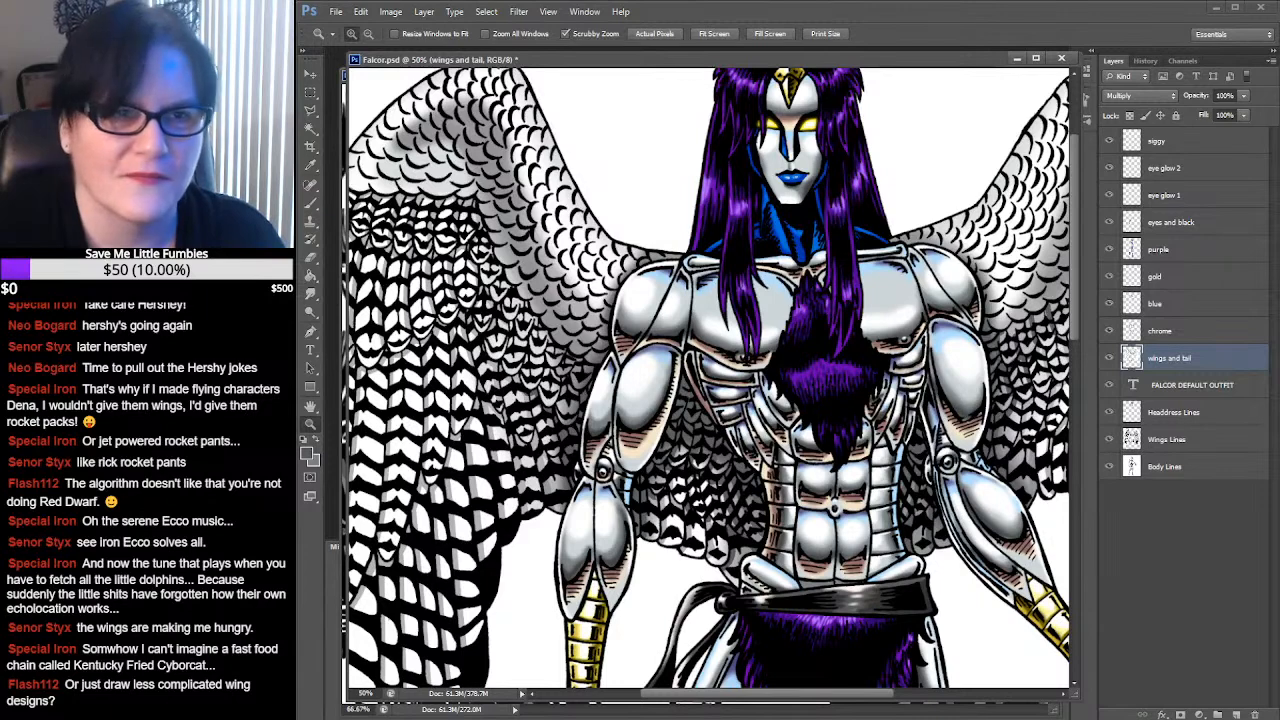
Return to Falcor back.psd, bring the Winamp player over the canvas to check its playlist, and put it back off the canvas
click(341, 88)
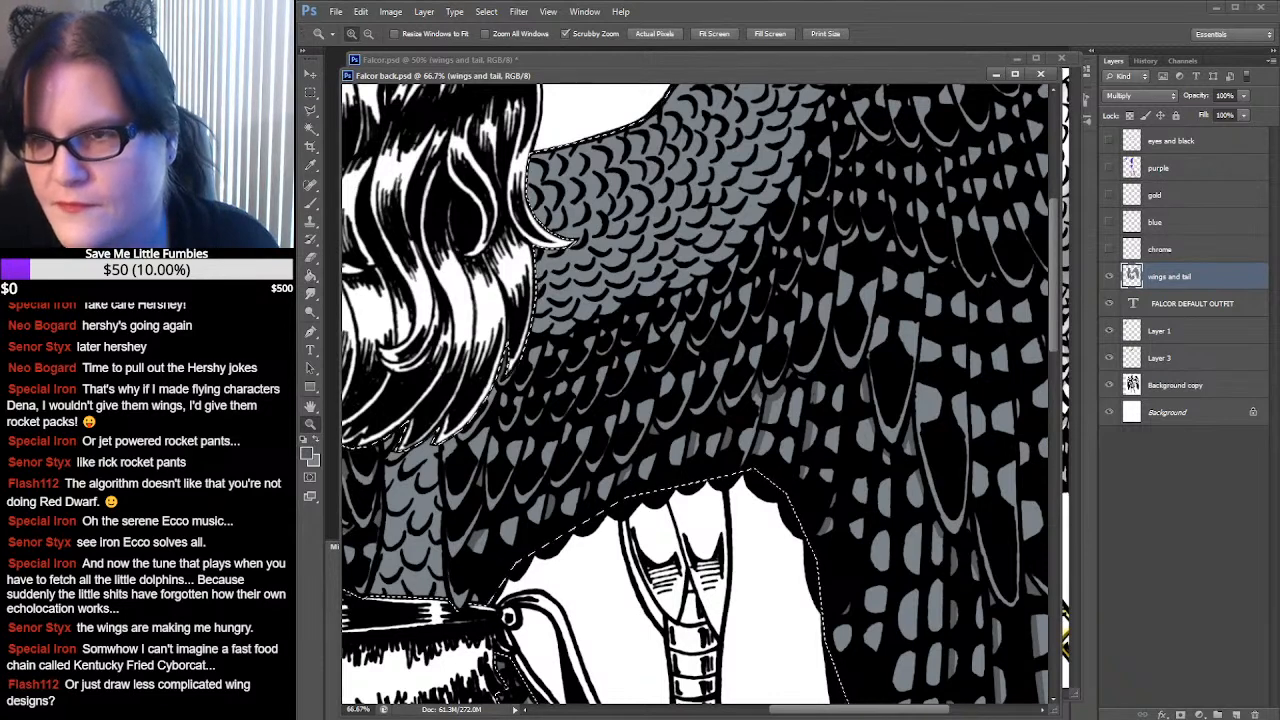
key(ctrl+d)
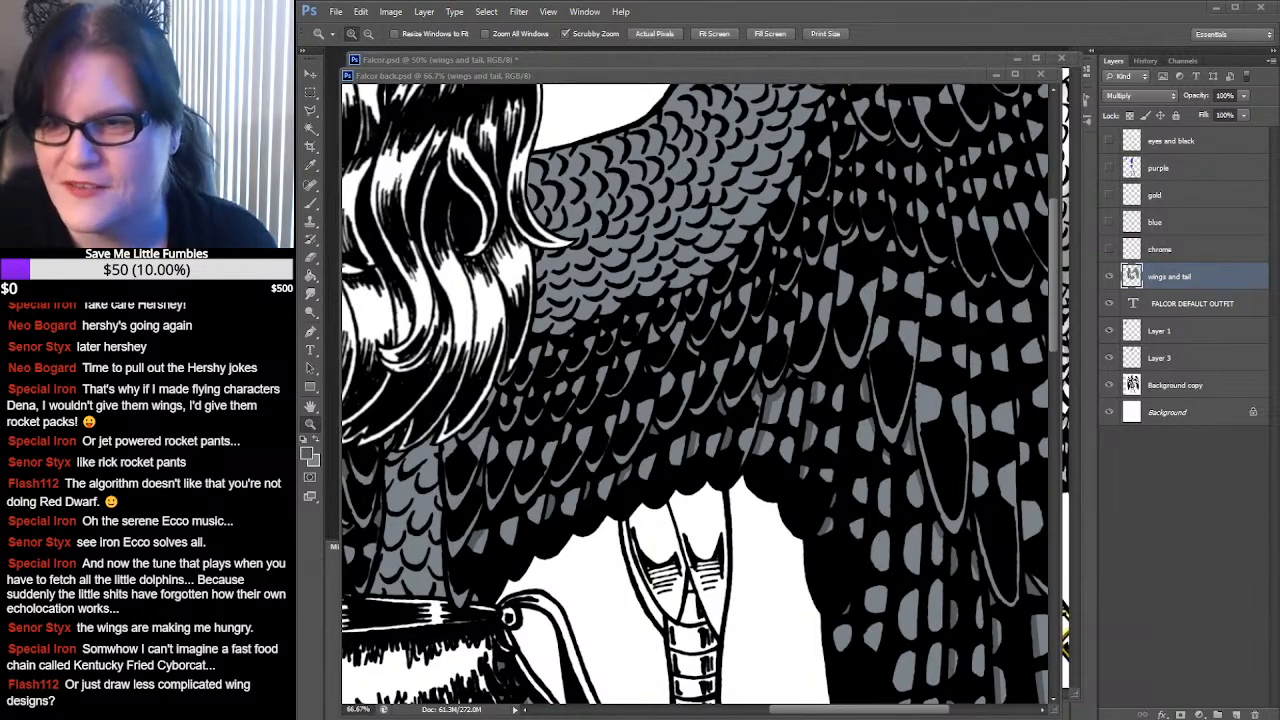
drag(150, 175, 590, 150)
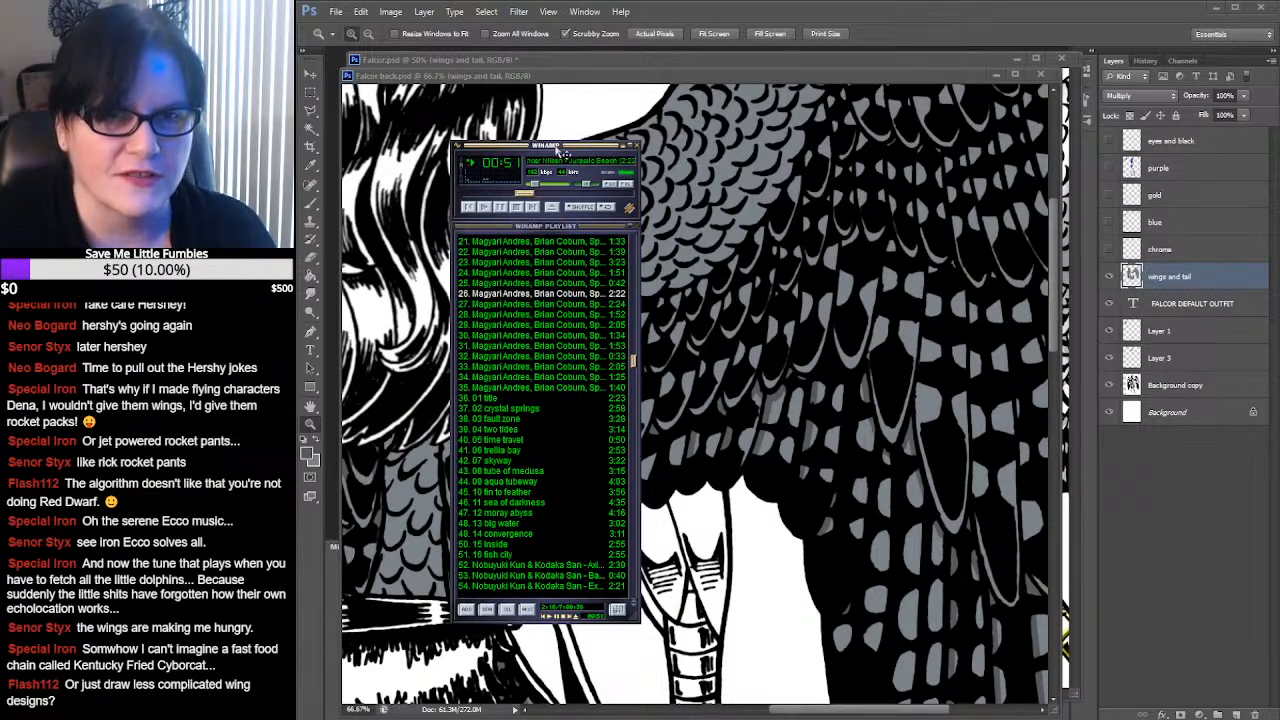
drag(561, 150, 200, 158)
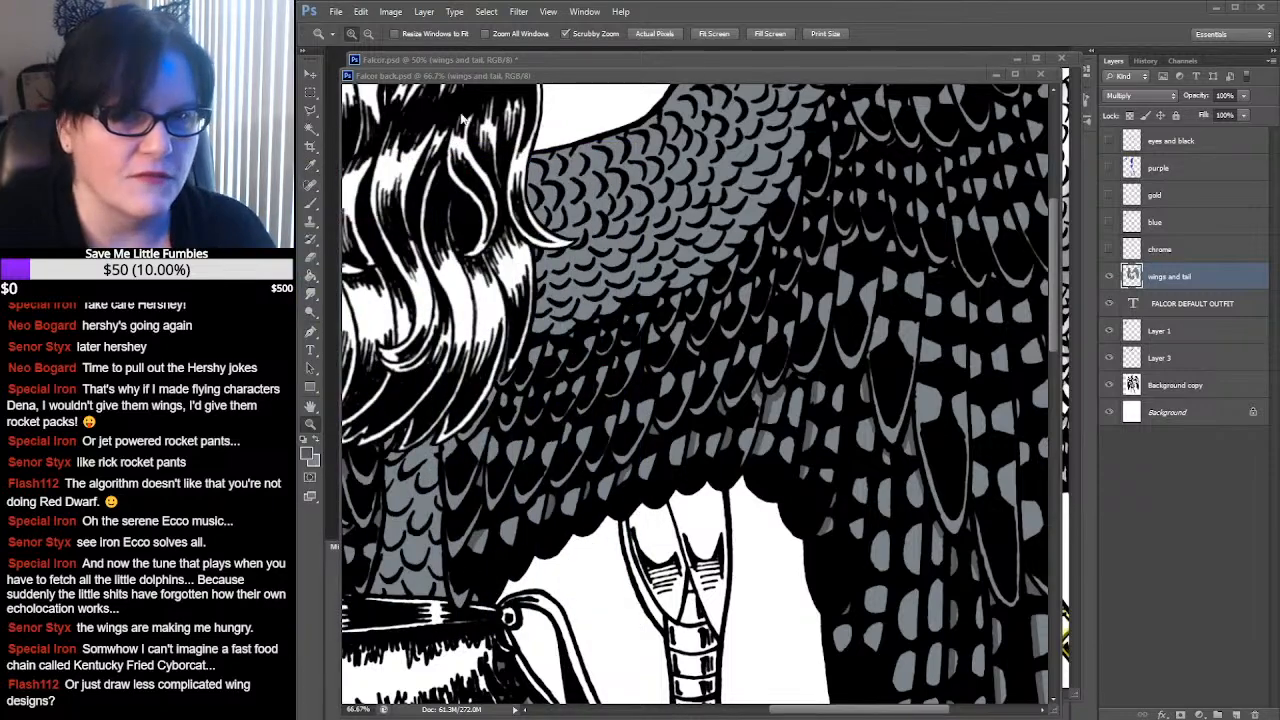
Compare the front view's wing feathers in Falcor.psd with the back view in Falcor back.psd
click(560, 78)
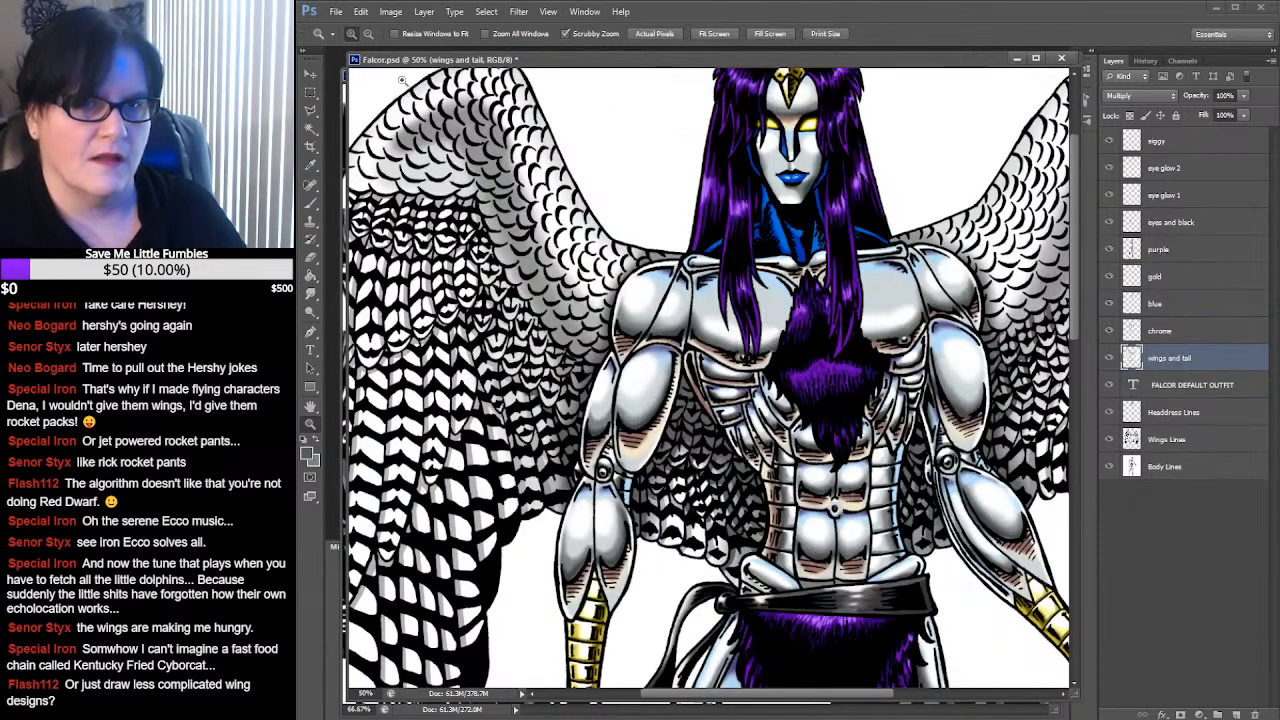
click(342, 103)
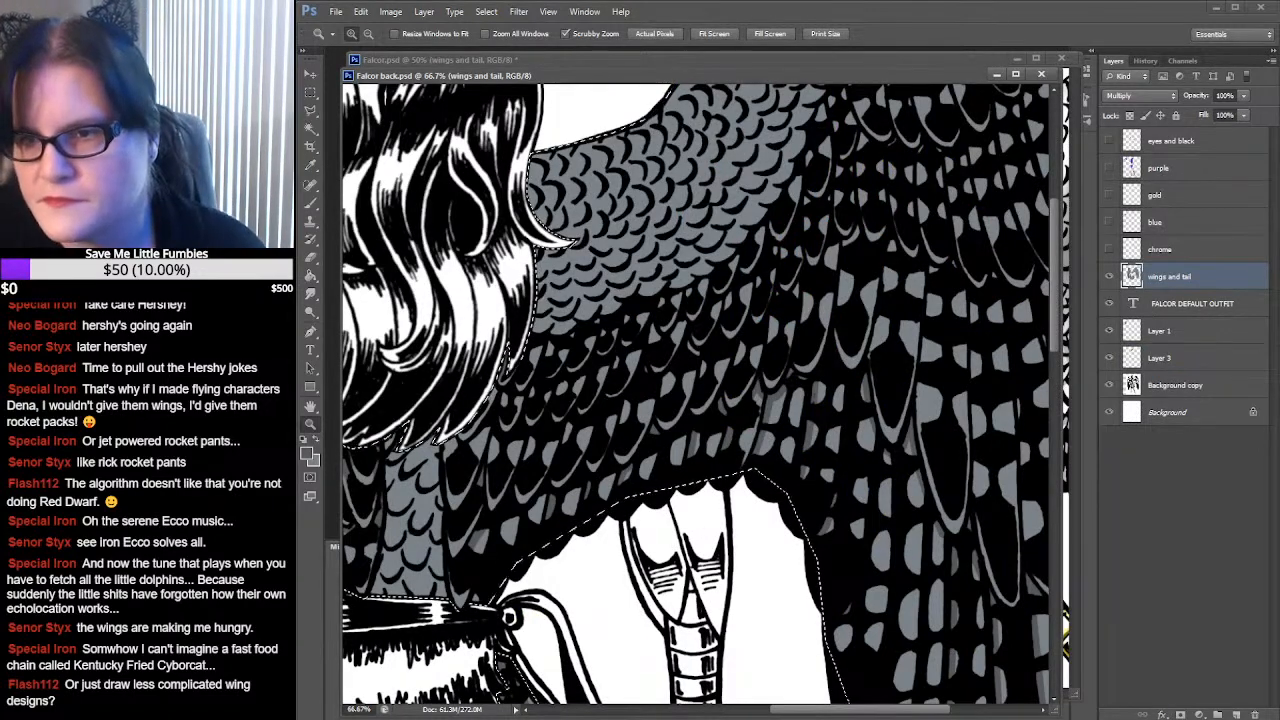
key(ctrl+d)
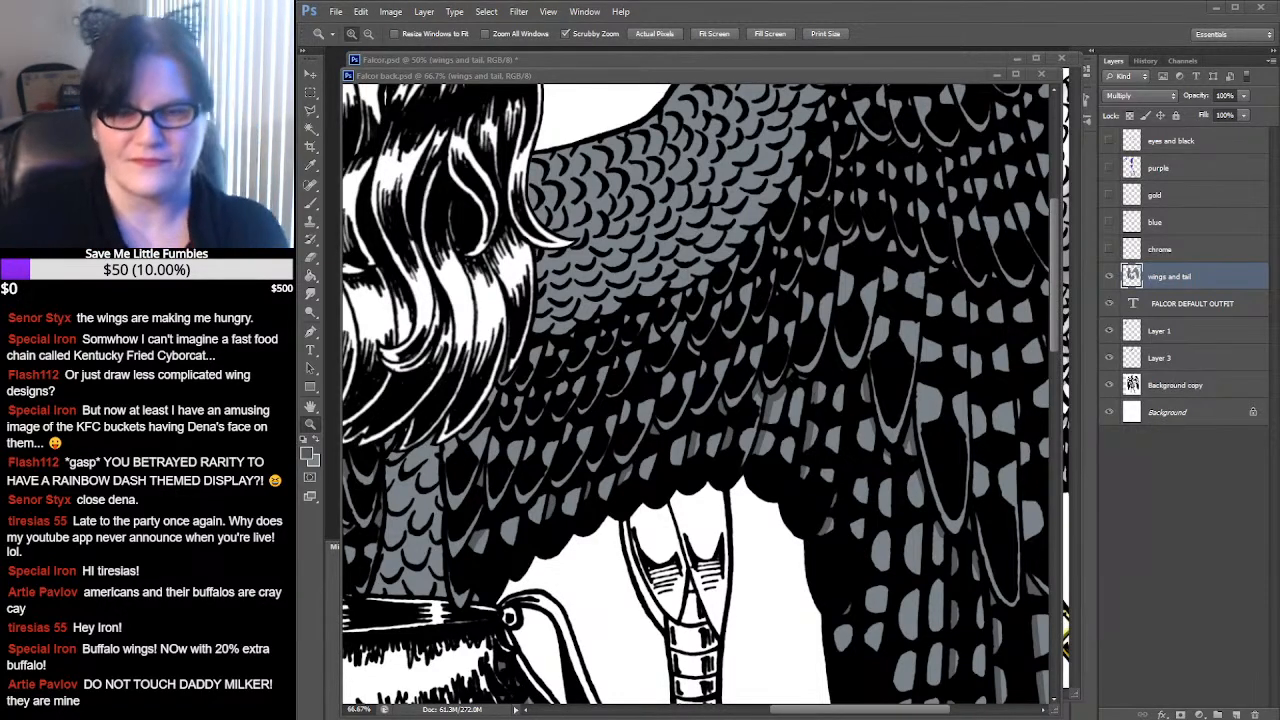
Brush dark grey shading onto the overlapping feathers of the right wing, from the inner rows beside the hair to the outer edge
click(680, 77)
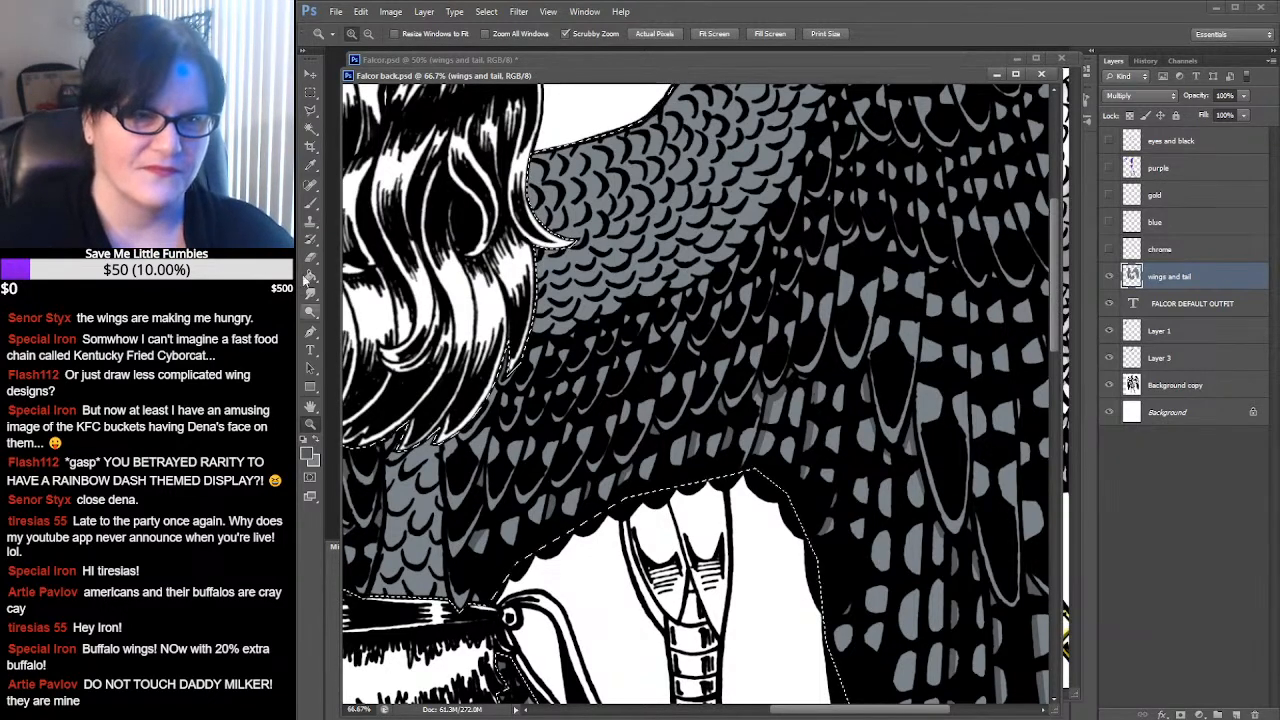
click(310, 206)
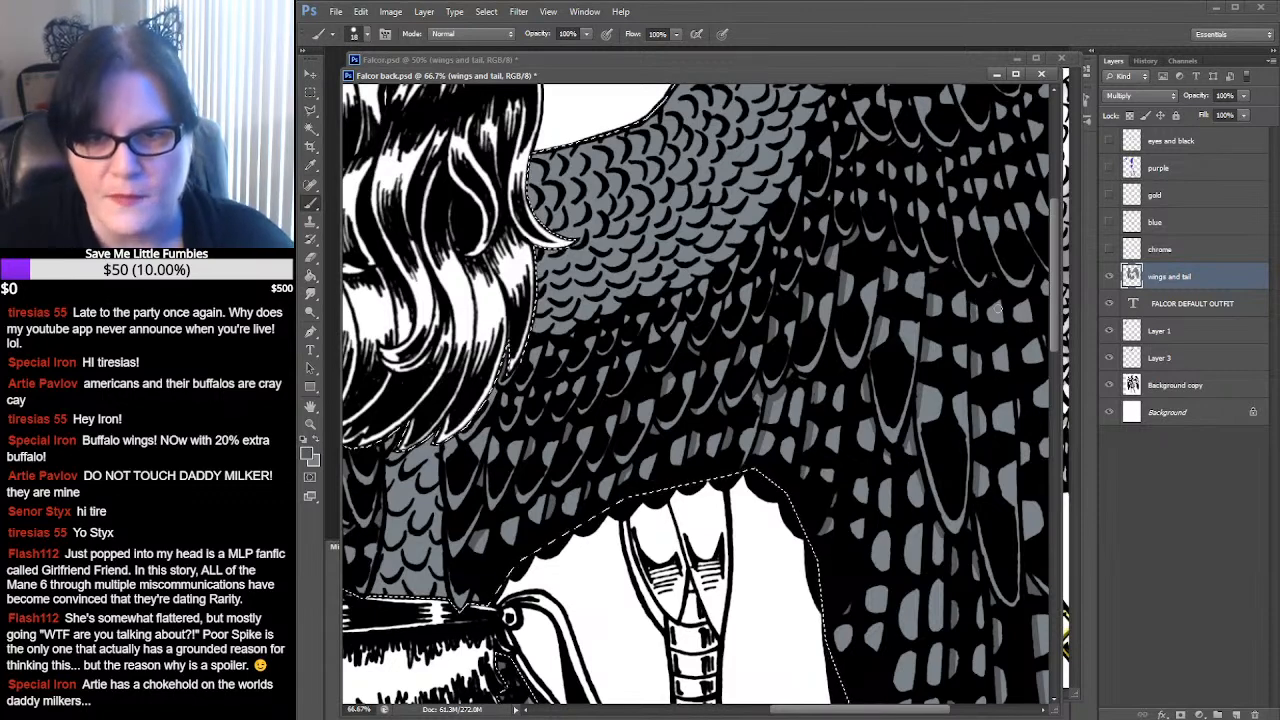
drag(1018, 319, 832, 297)
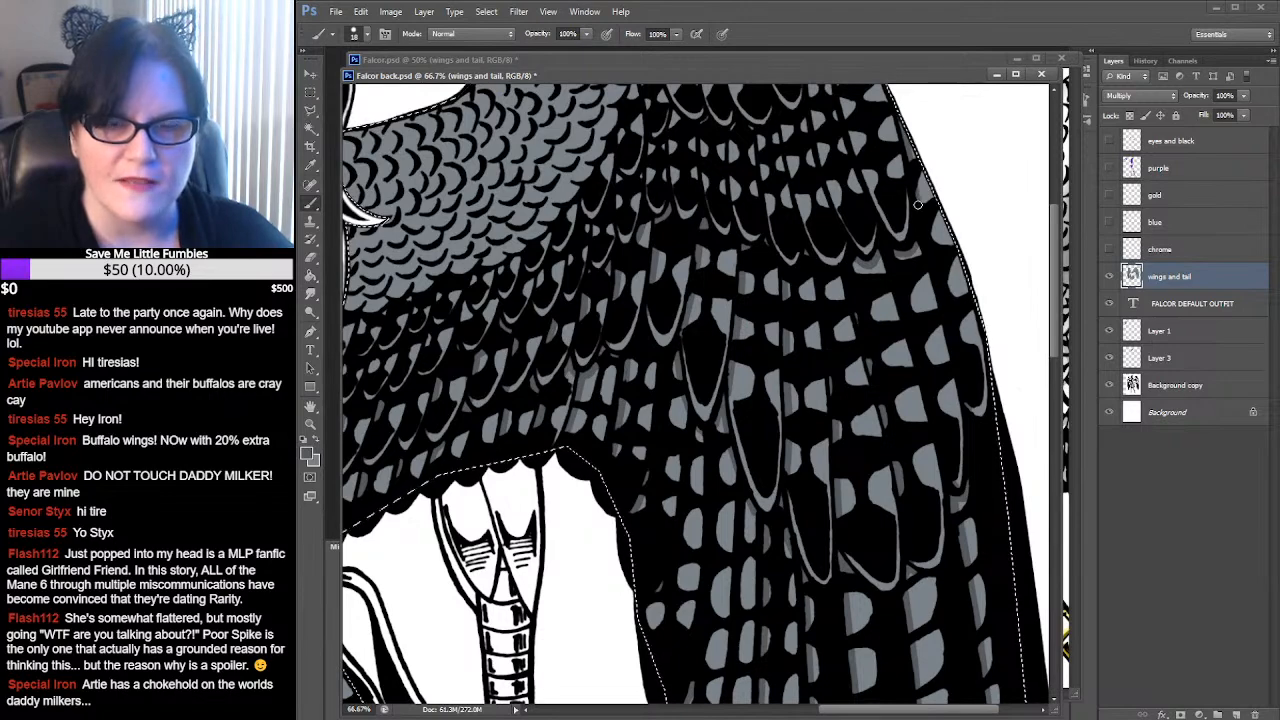
drag(745, 266, 887, 276)
drag(694, 340, 765, 288)
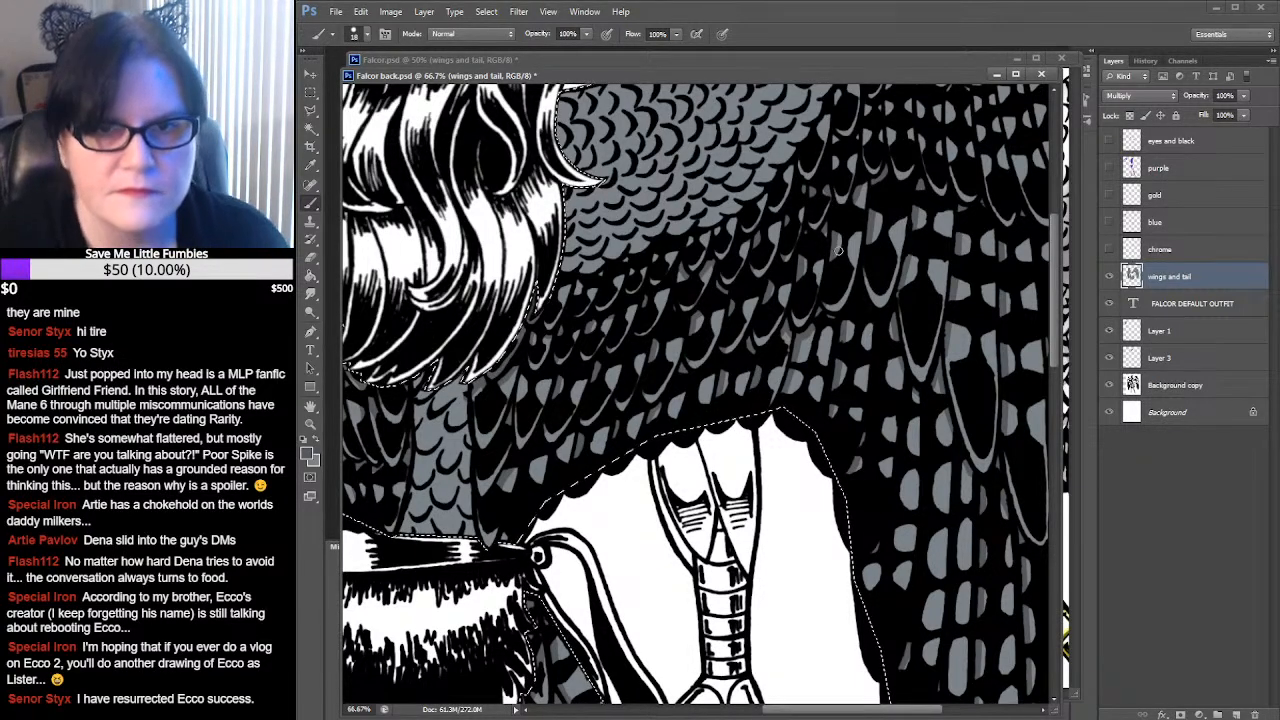
mouse_move(882, 266)
mouse_down()
mouse_move(823, 337)
mouse_move(876, 342)
mouse_move(882, 303)
mouse_up()
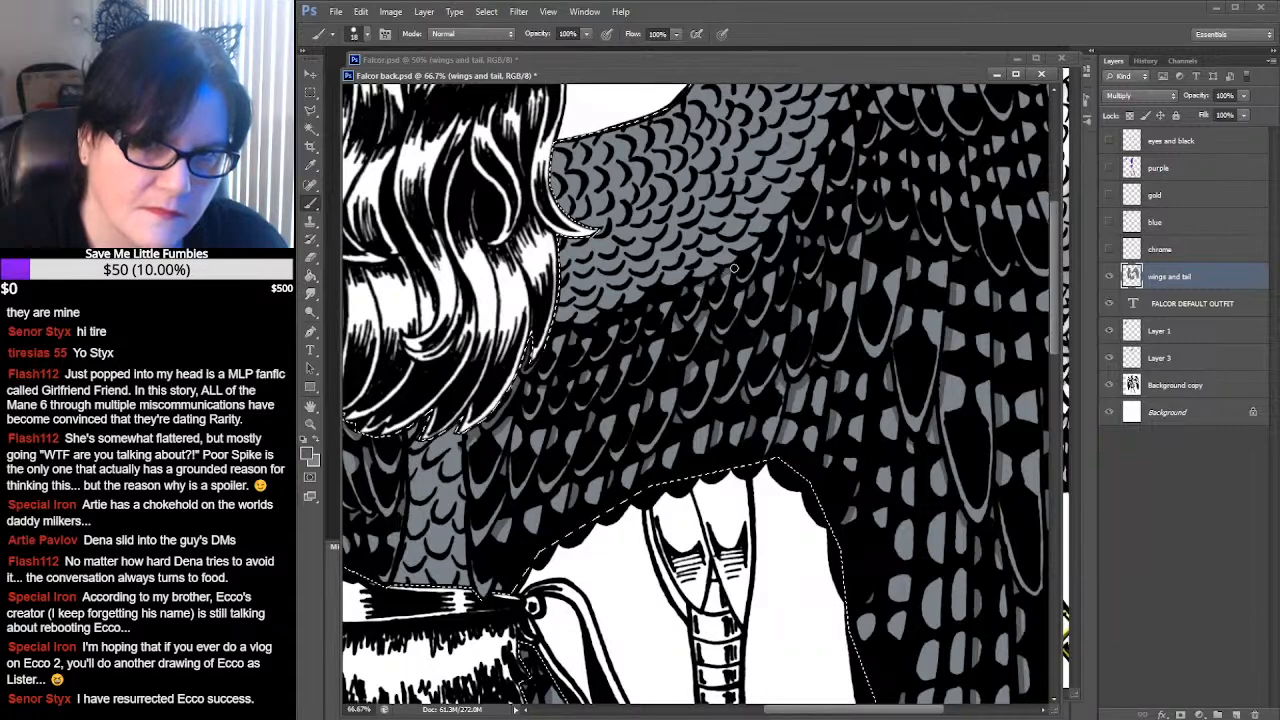
drag(750, 272, 690, 300)
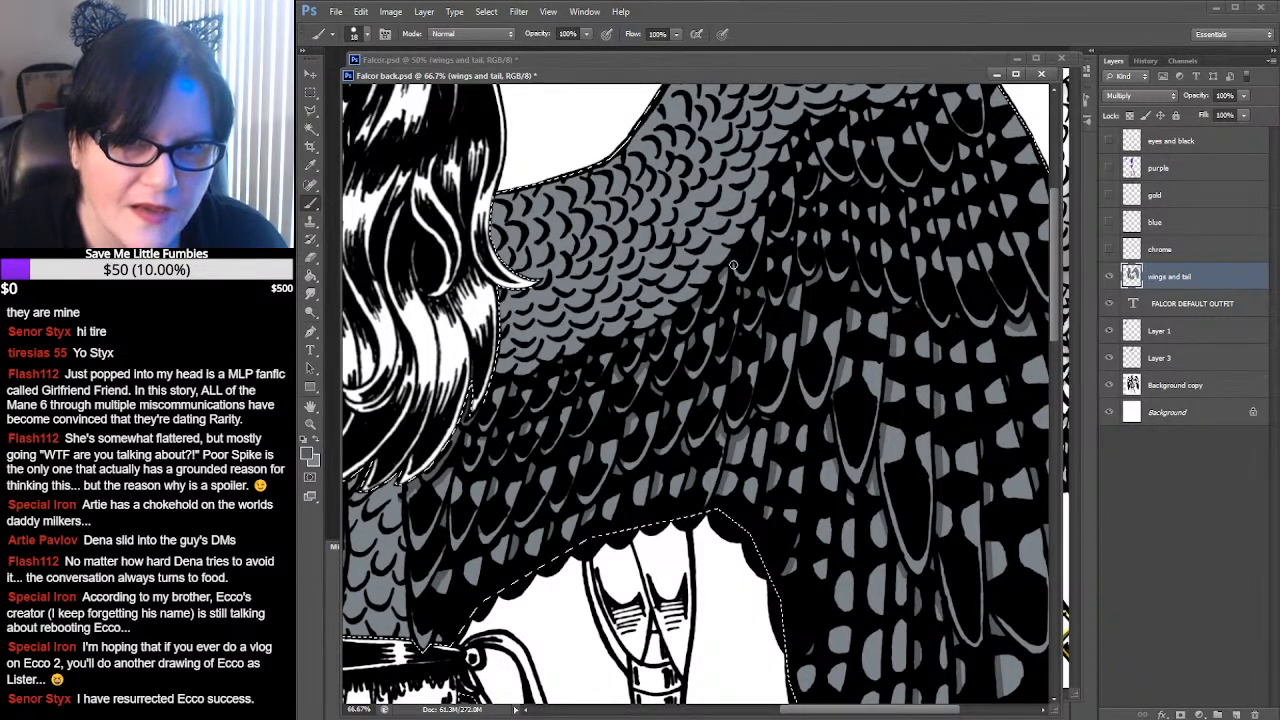
drag(782, 245, 662, 317)
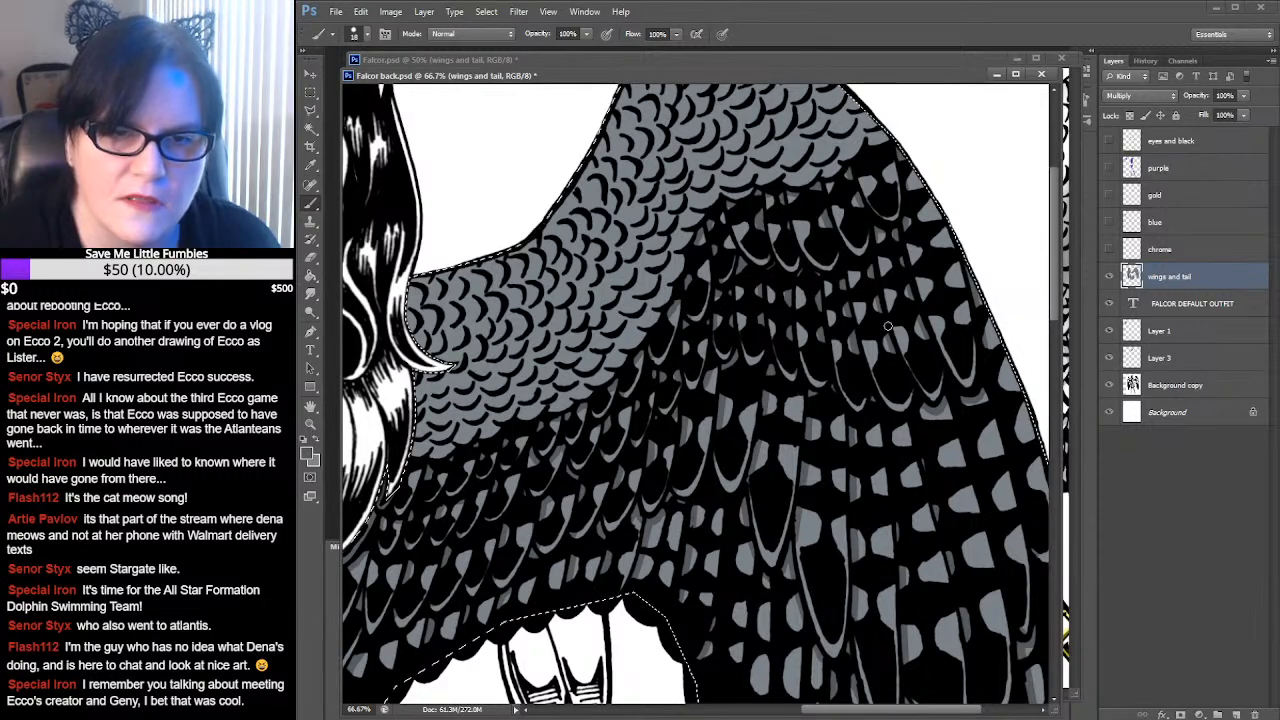
Check the finished feather shading across both wings, save Falcor back.psd and clear the wing selection
drag(877, 332, 946, 340)
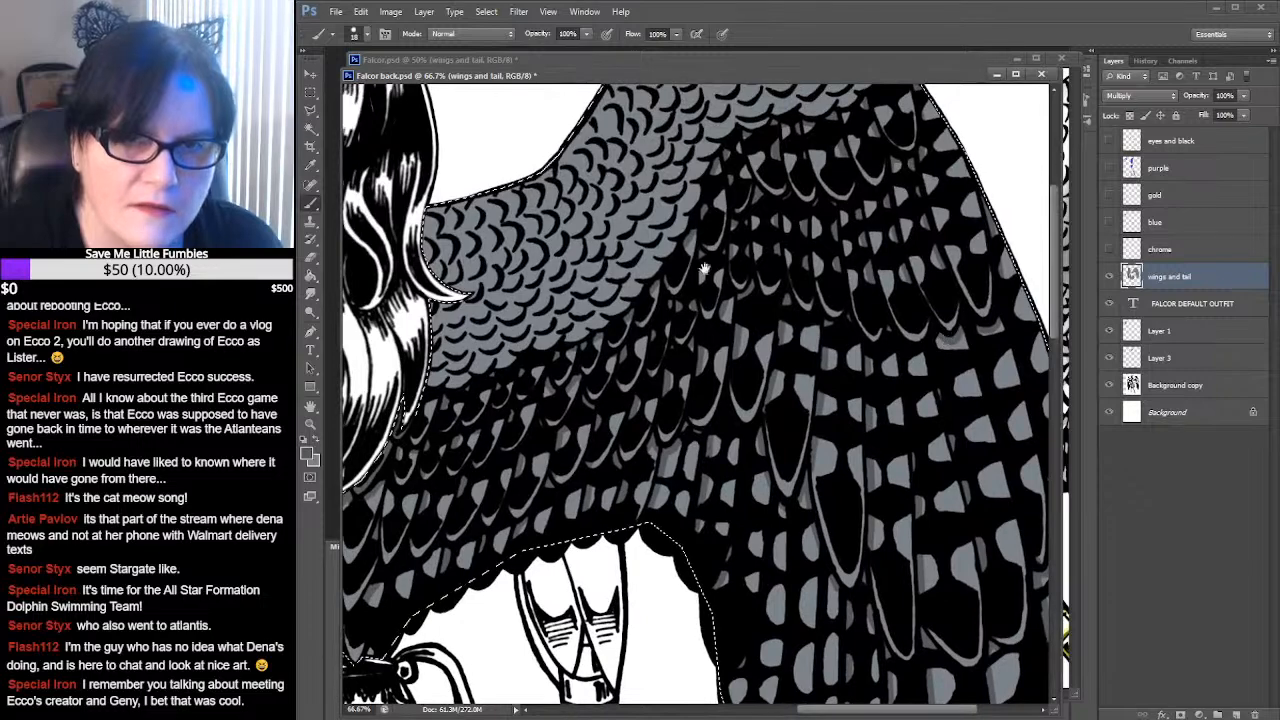
drag(696, 265, 875, 292)
drag(654, 258, 868, 286)
drag(638, 229, 752, 357)
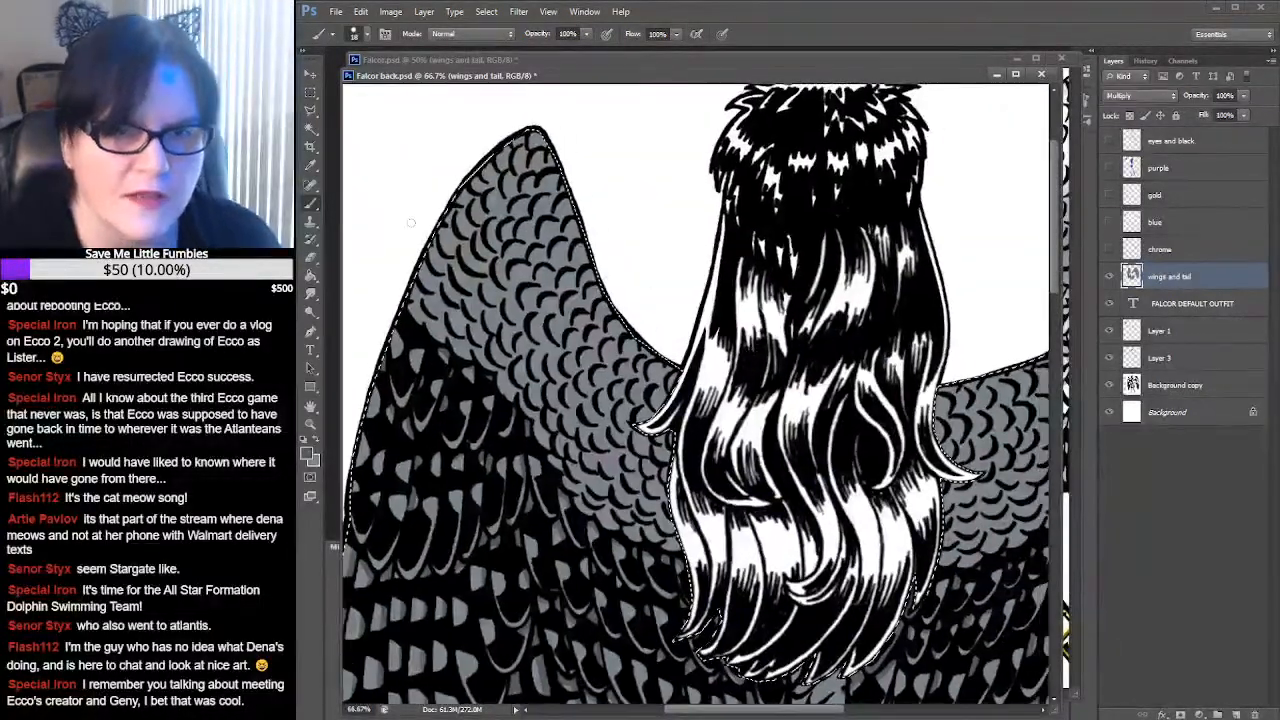
key(ctrl+d)
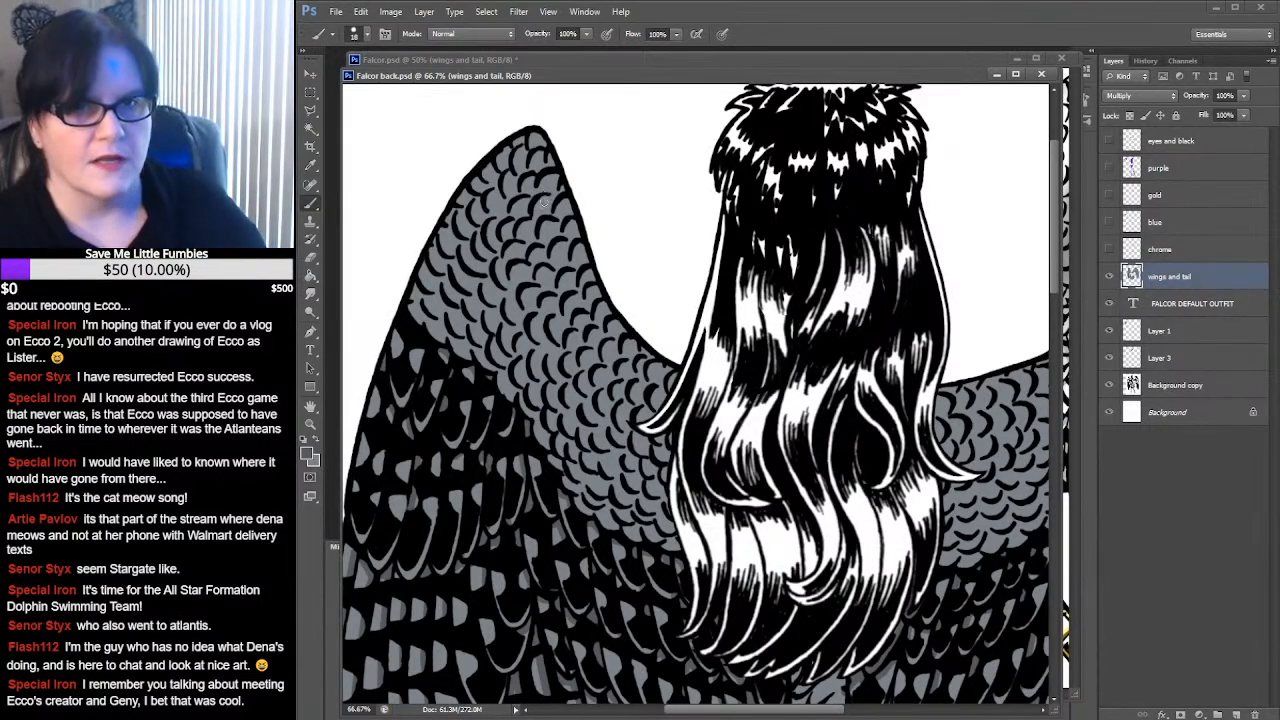
Examine the upper hair at 200% zoom, switching Layer 3 off and on to see which ink marks it holds
key(m)
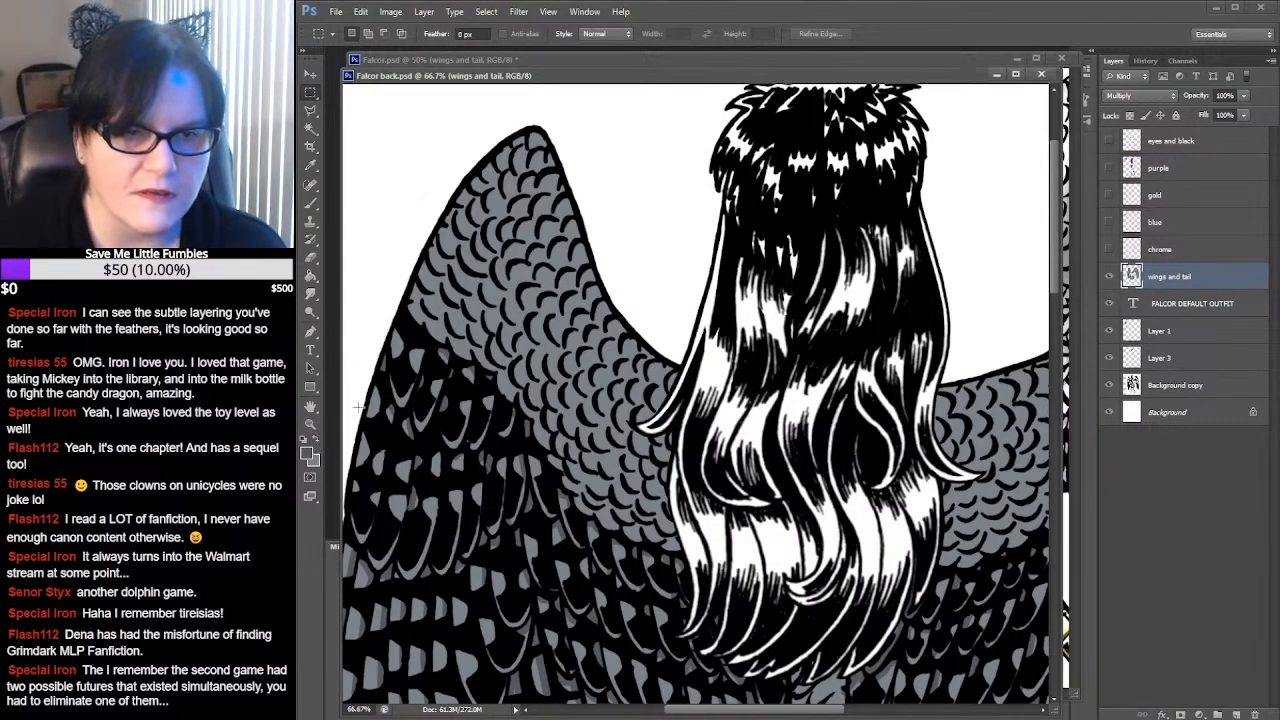
click(310, 423)
click(814, 284)
click(810, 288)
click(809, 287)
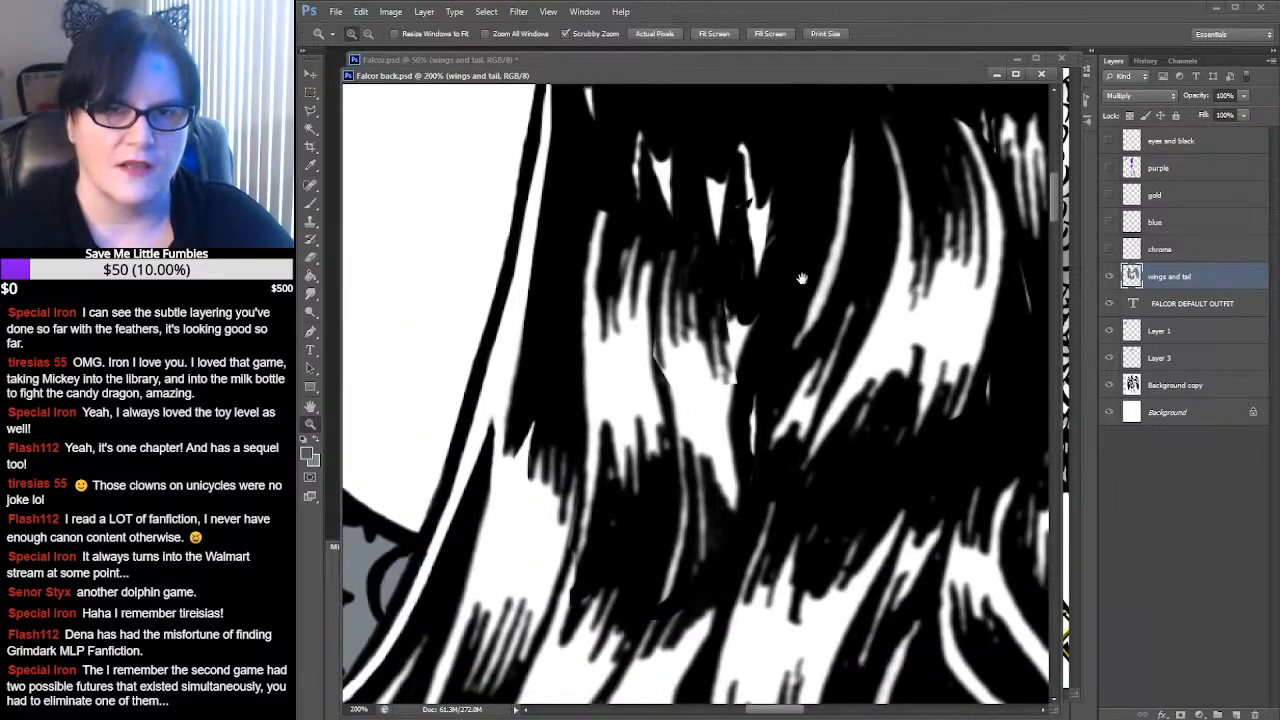
drag(803, 279, 787, 312)
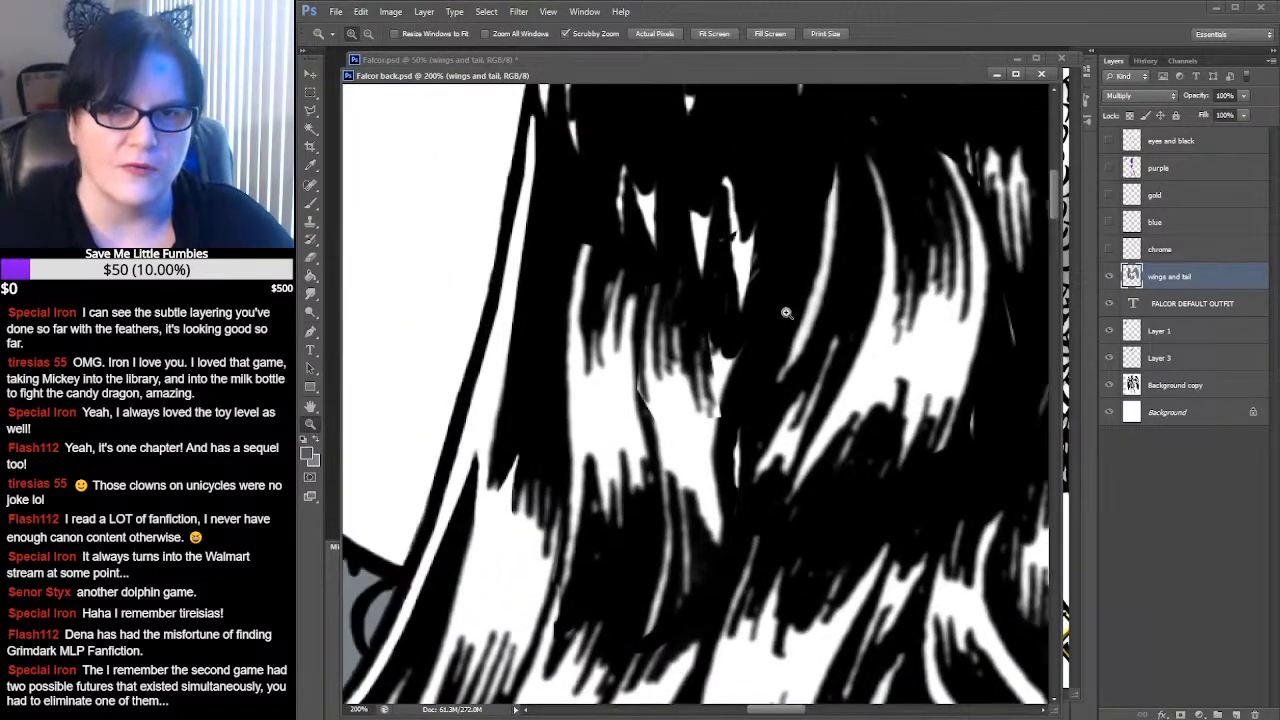
click(1108, 358)
click(1108, 358)
click(1108, 358)
click(1108, 358)
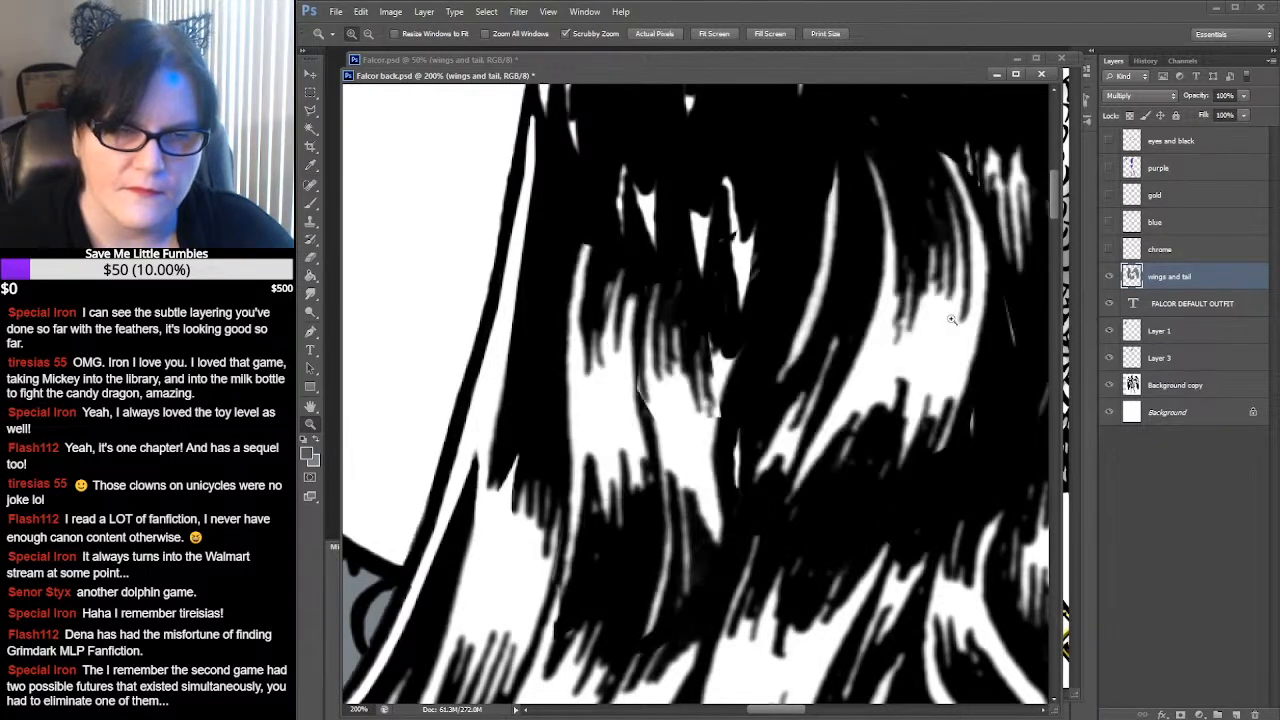
Erase stray marks on Layer 3 around the small upper hair highlights, comparing the ink with the layer hidden and shown
click(310, 257)
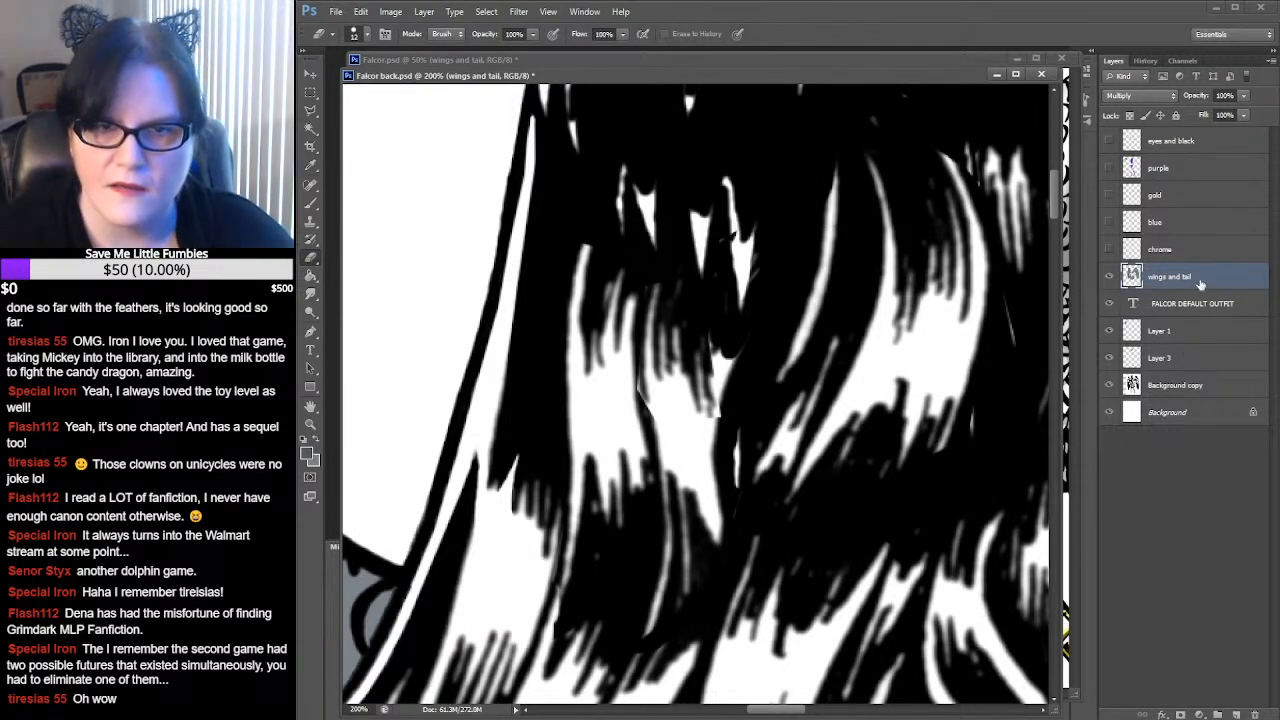
click(1142, 359)
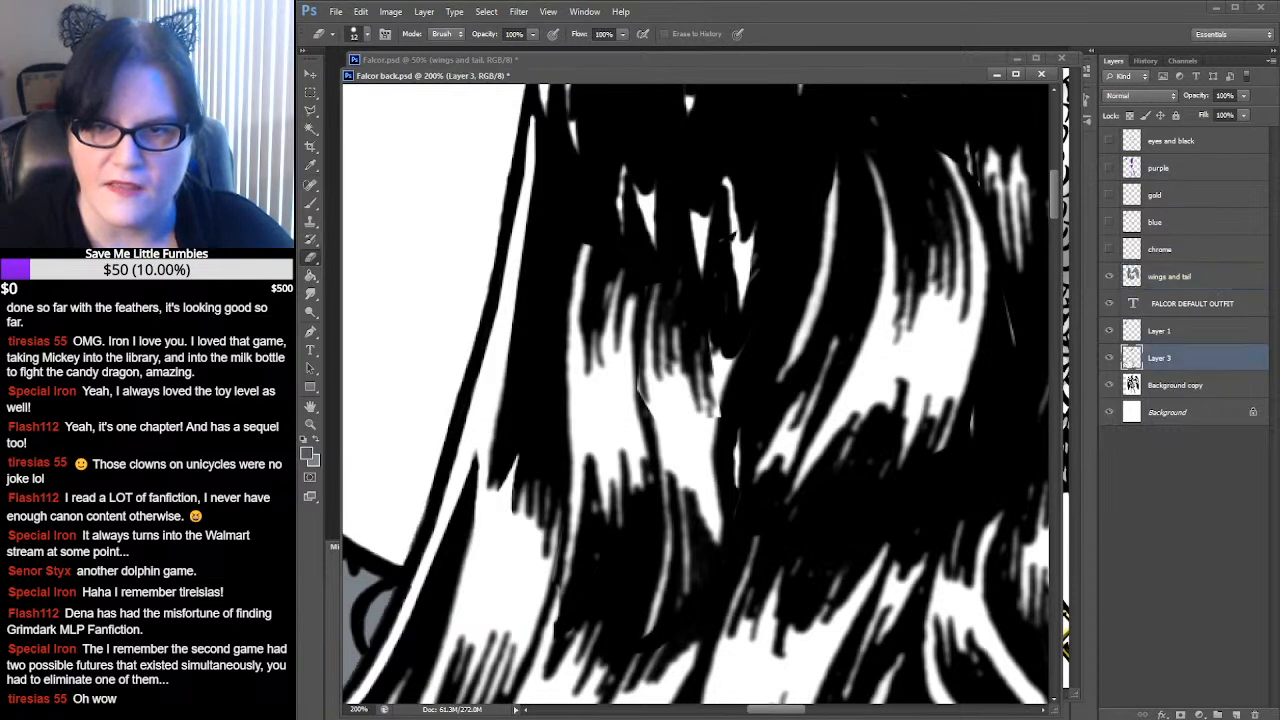
click(1108, 358)
click(1108, 358)
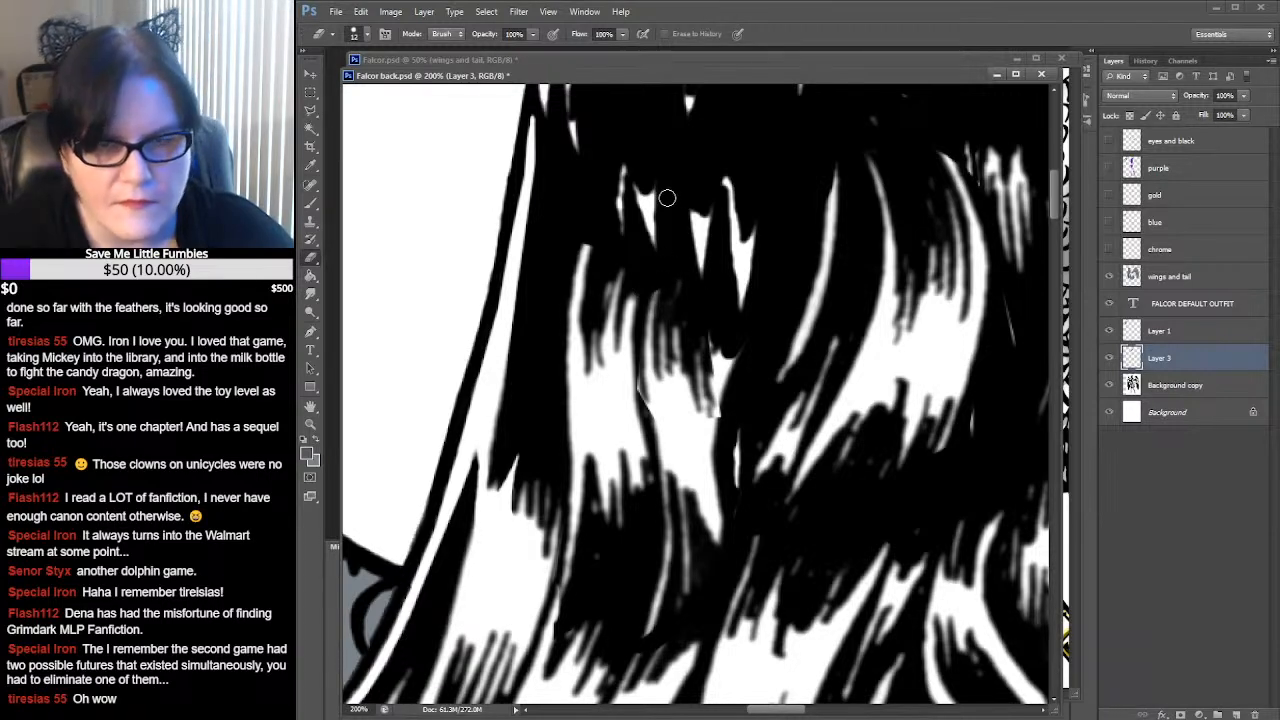
drag(844, 398, 830, 365)
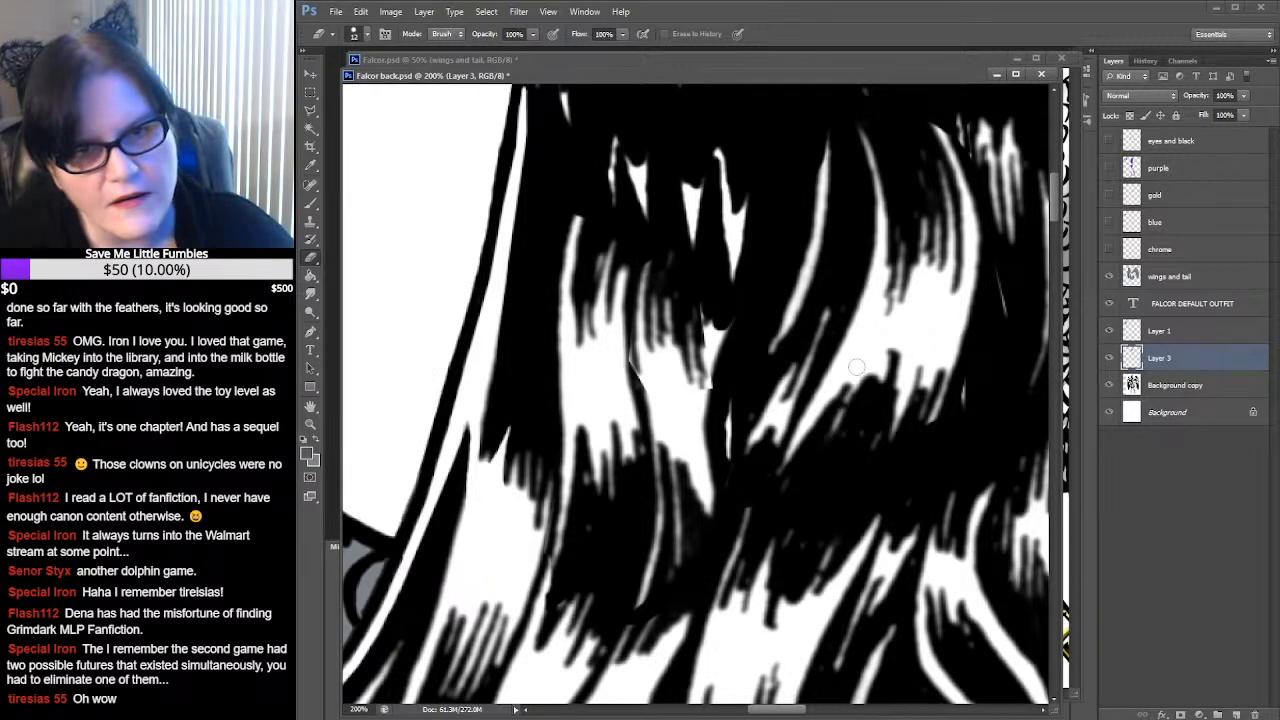
click(1108, 357)
click(1108, 358)
click(1108, 358)
click(1108, 358)
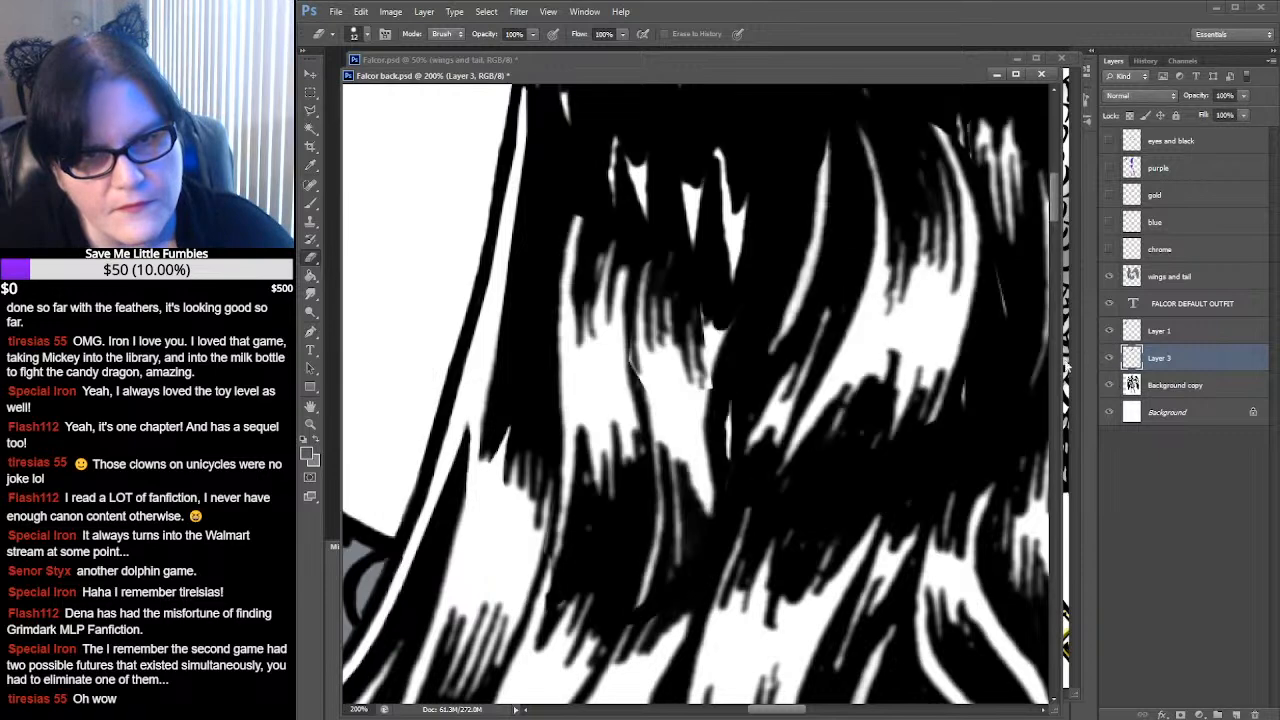
drag(703, 327, 694, 376)
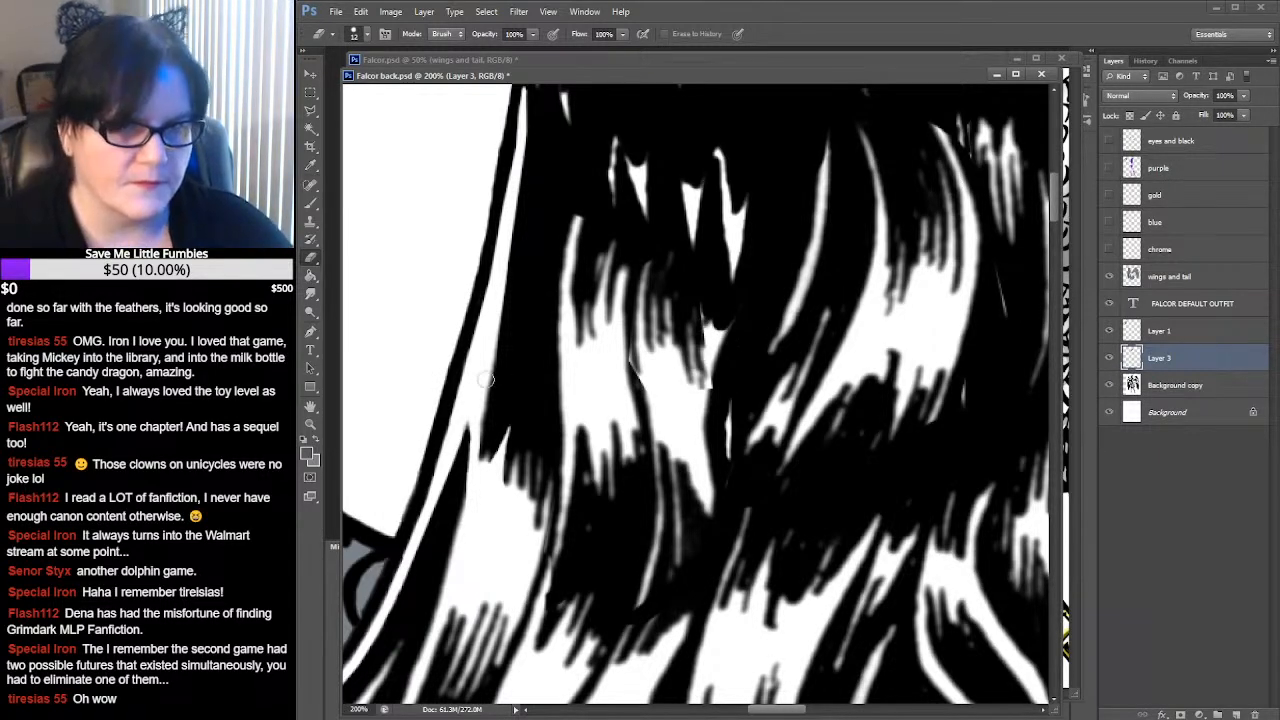
Set the foreground colour to white and brush over the dark streaks at the upper edge of the central hair highlight
click(305, 457)
drag(354, 290, 304, 174)
click(630, 172)
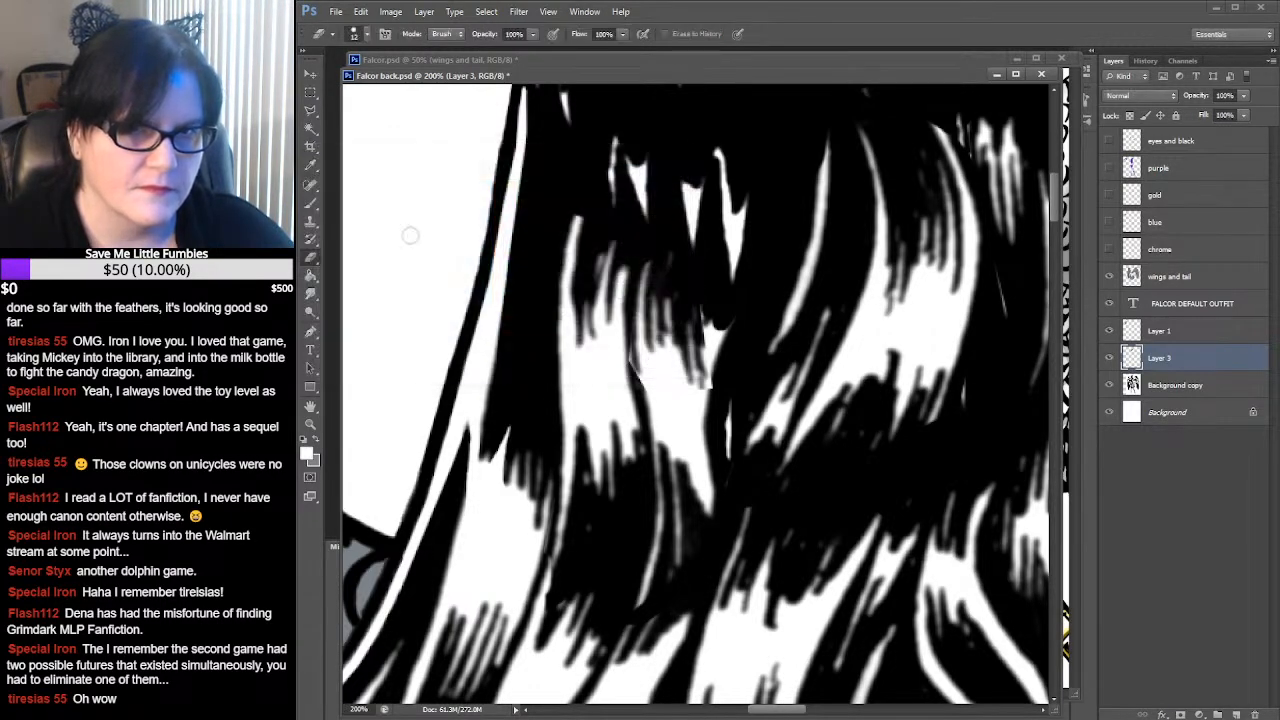
click(311, 204)
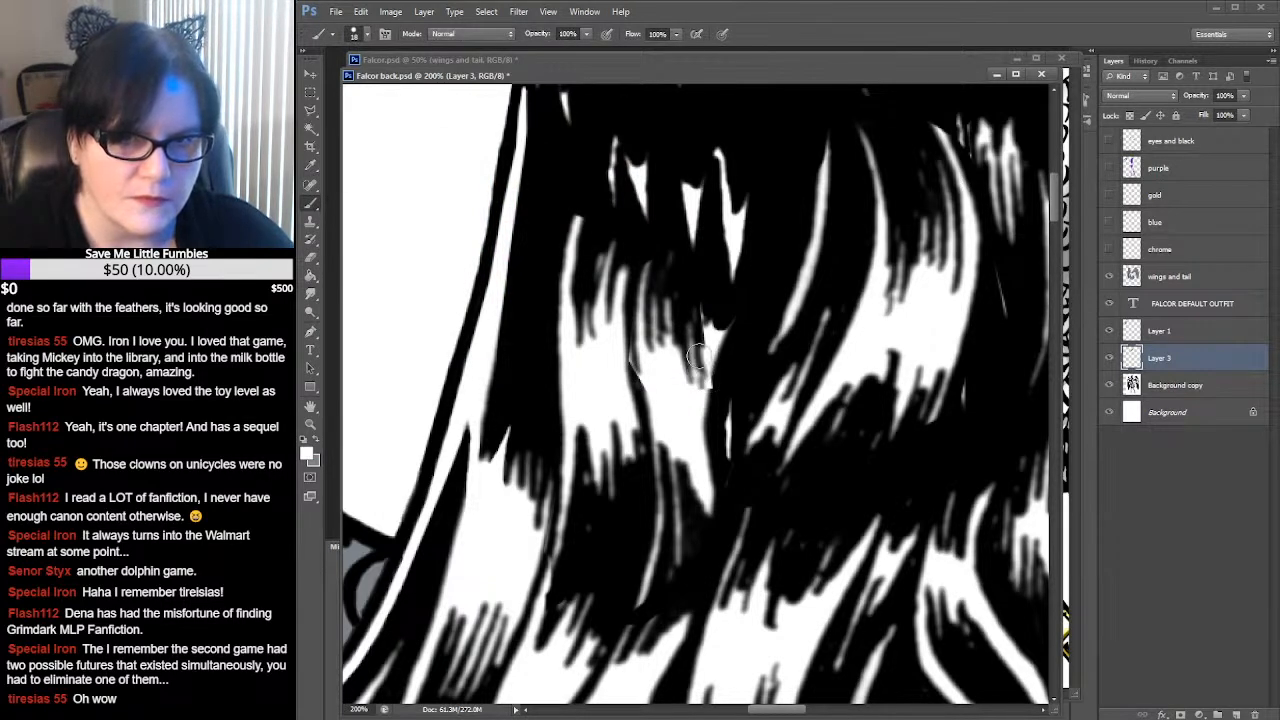
drag(704, 341, 694, 383)
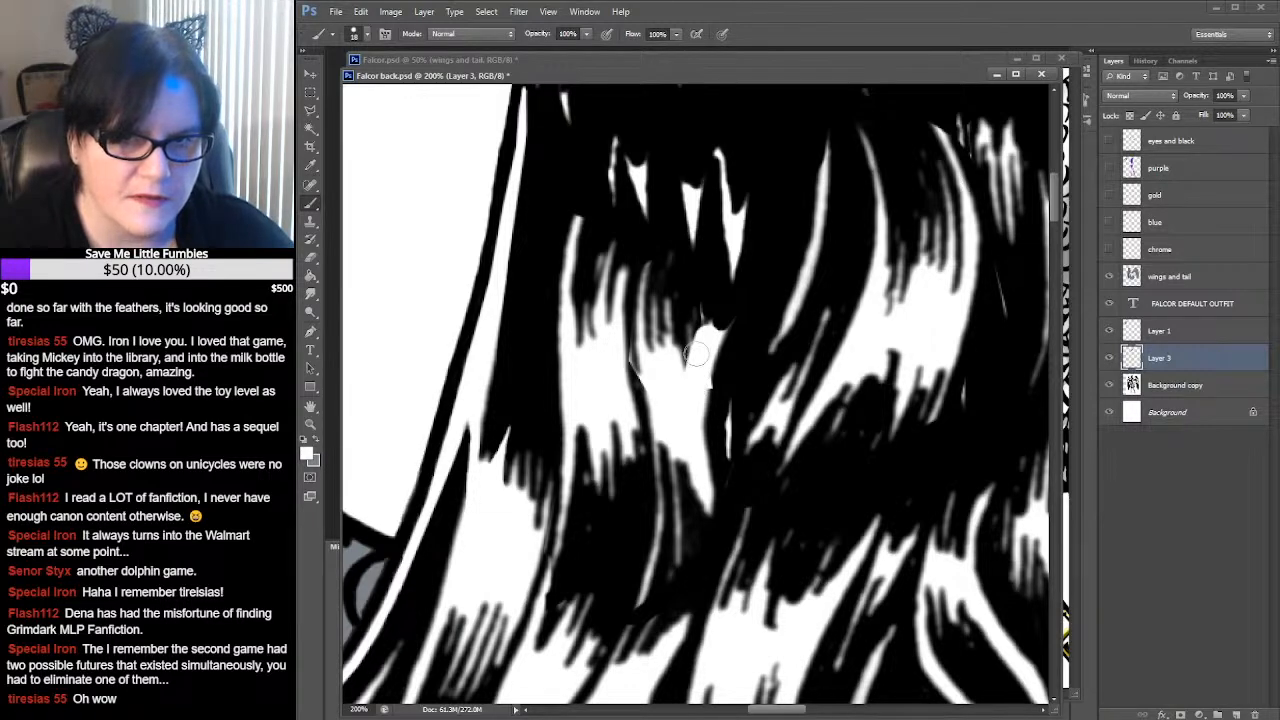
Choose a 13 px brush, set the foreground colour to black (000000) and smooth the outer edge of the central hair highlight
click(367, 35)
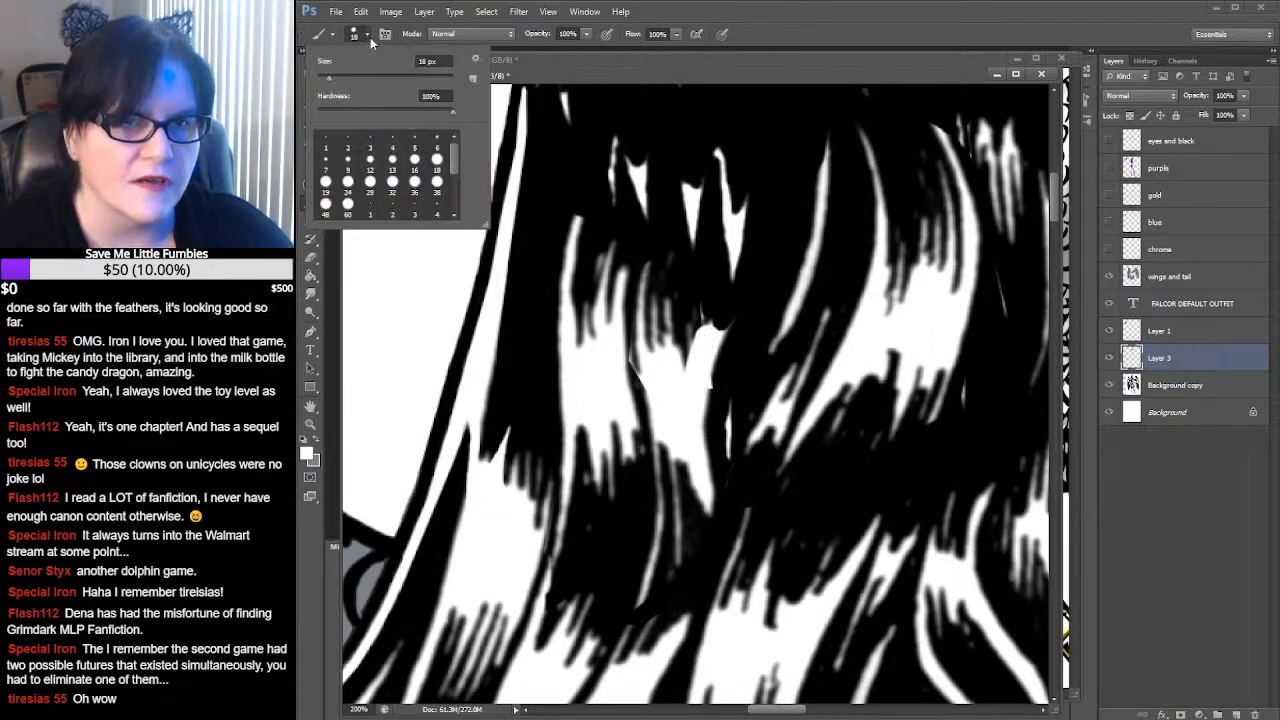
click(392, 162)
click(316, 439)
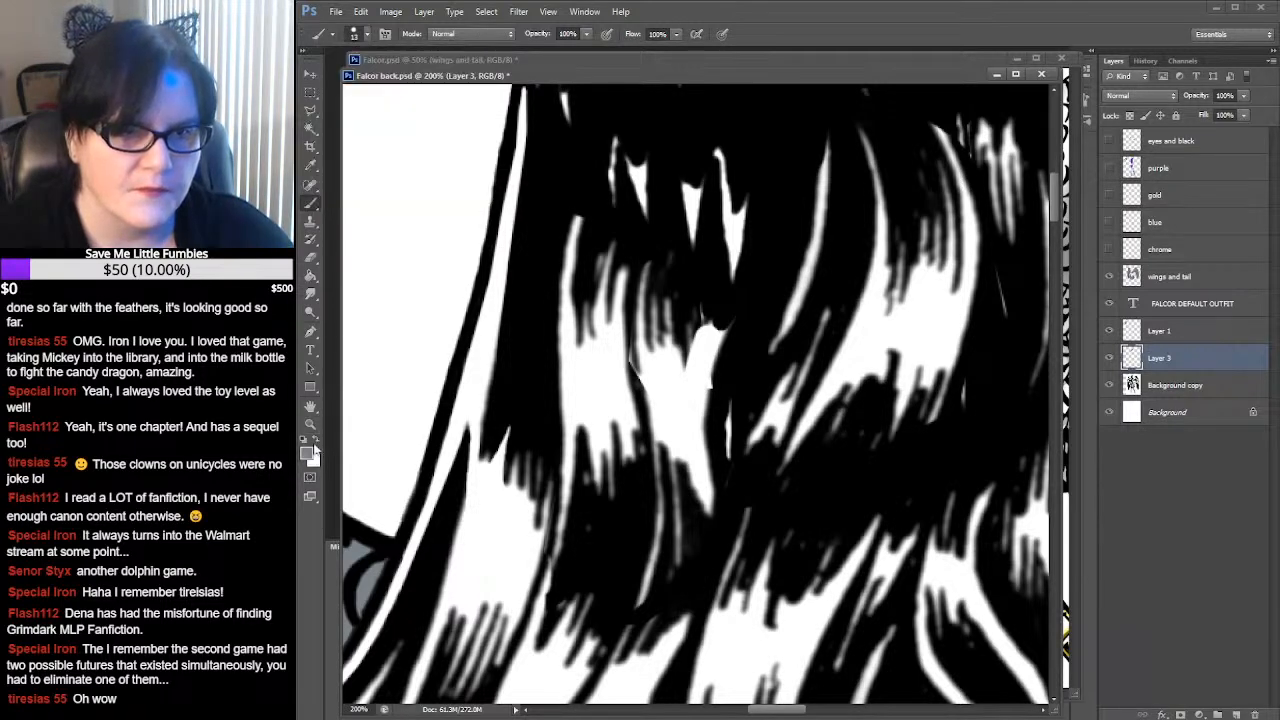
click(308, 455)
drag(340, 344, 319, 365)
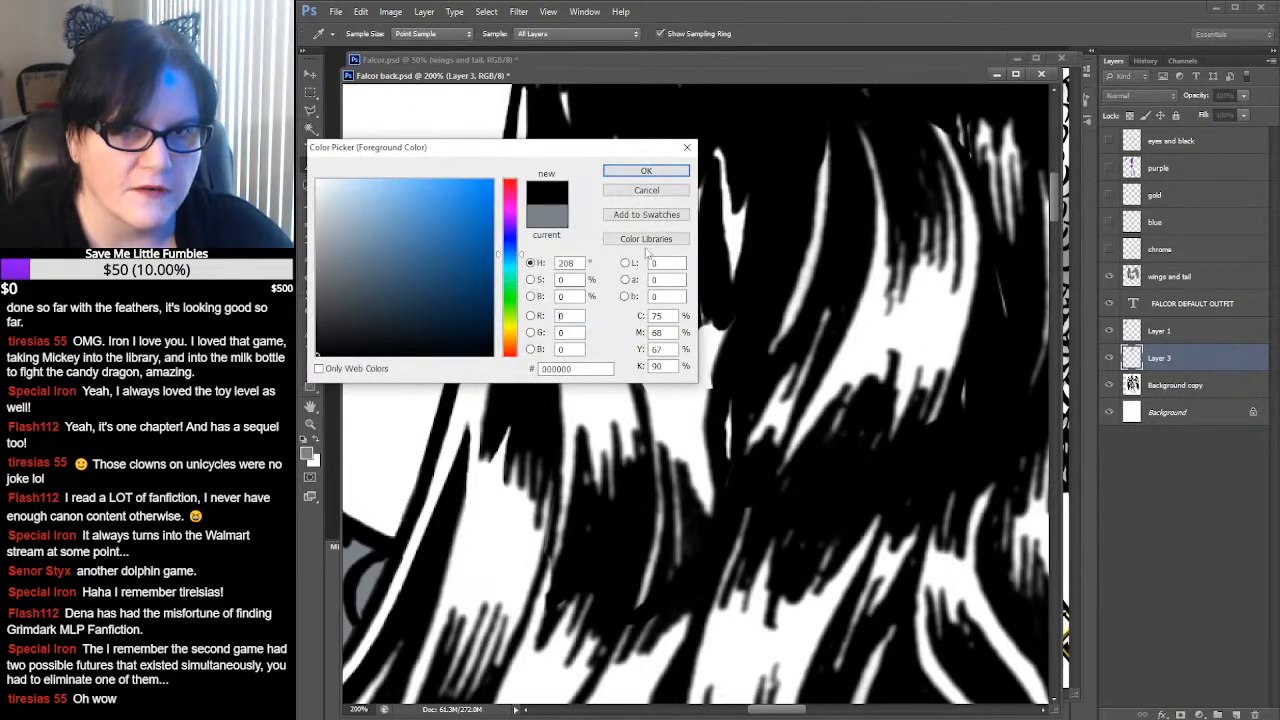
click(646, 171)
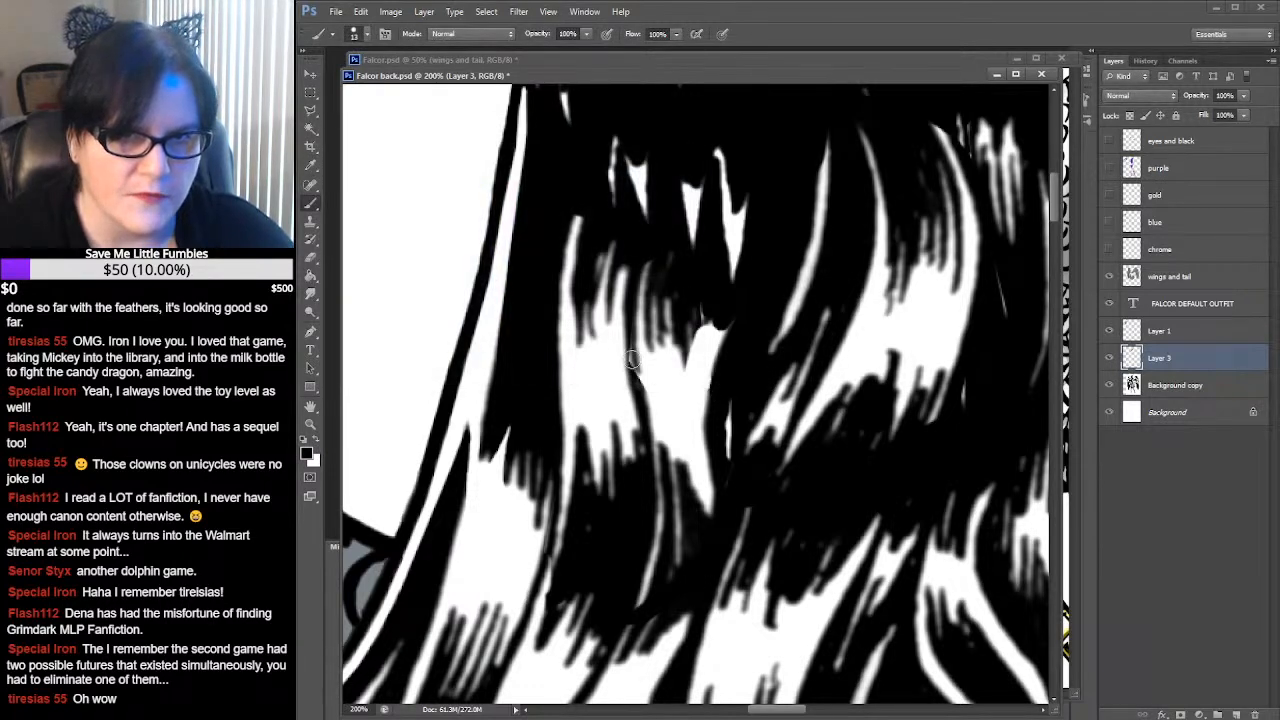
Try to thicken the thin dark line between the two neighbouring hair highlights with a 3 px black brush, and undo the stroke
click(366, 34)
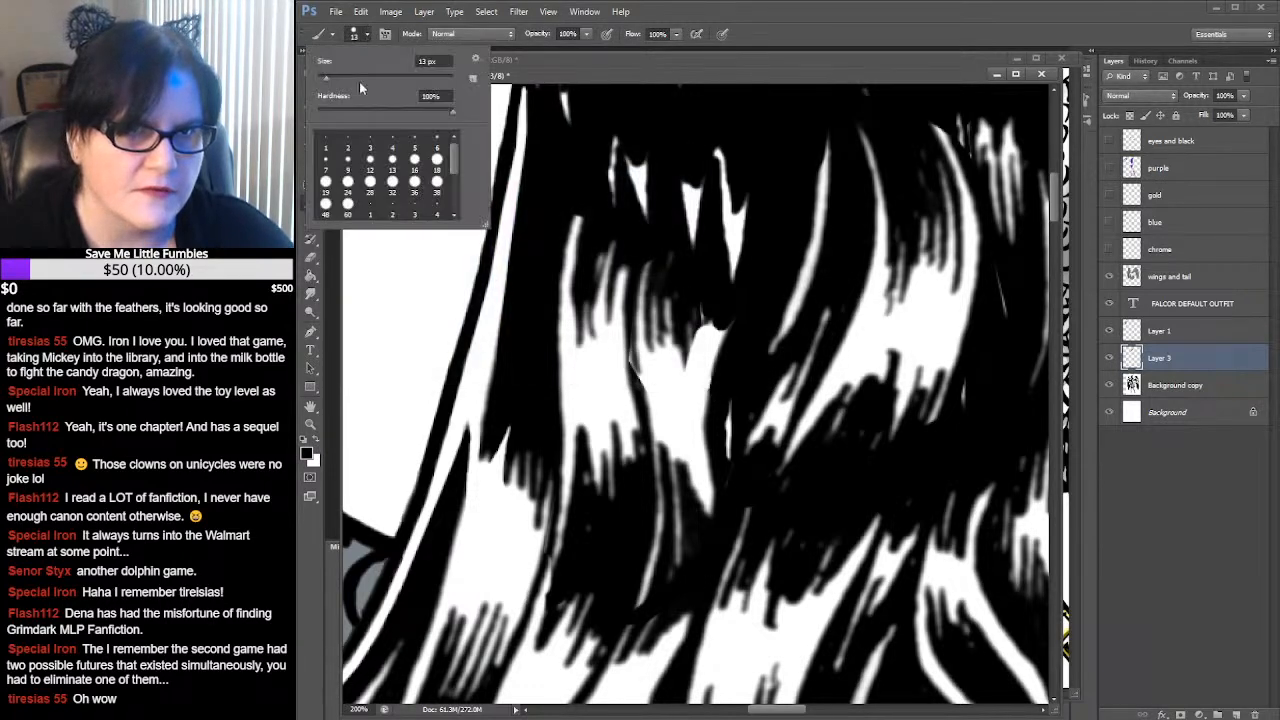
click(348, 160)
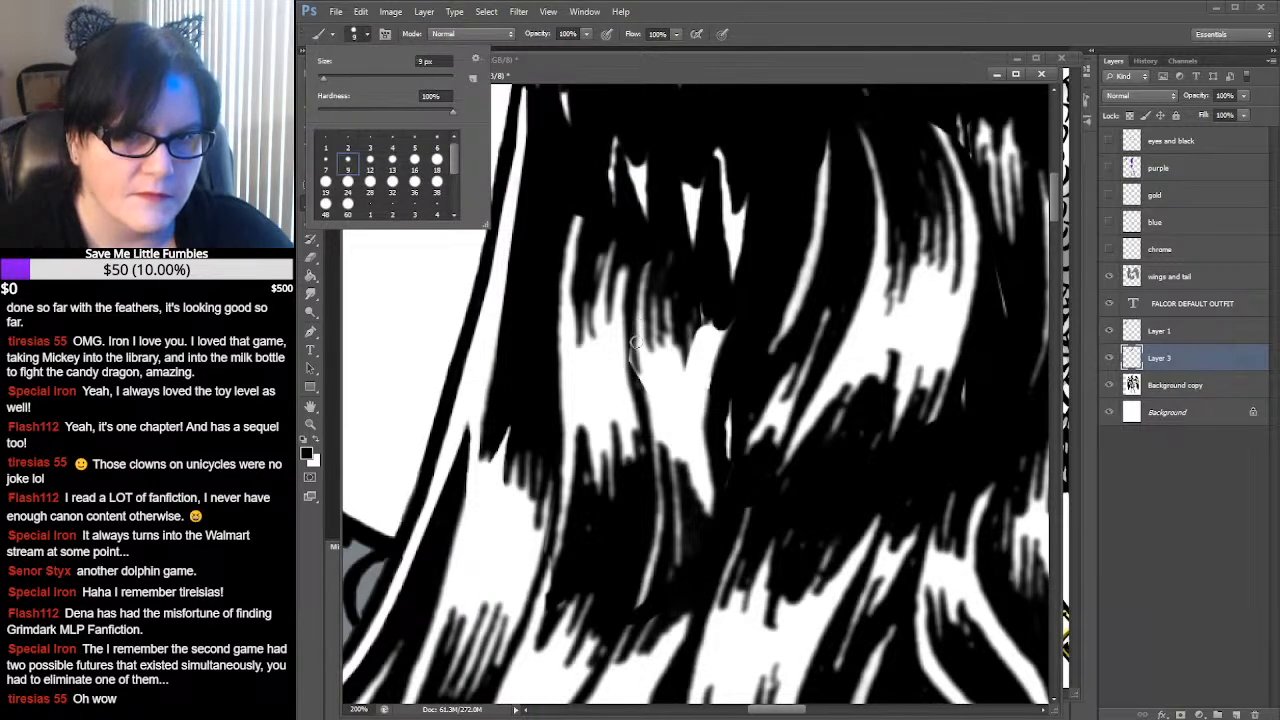
click(368, 148)
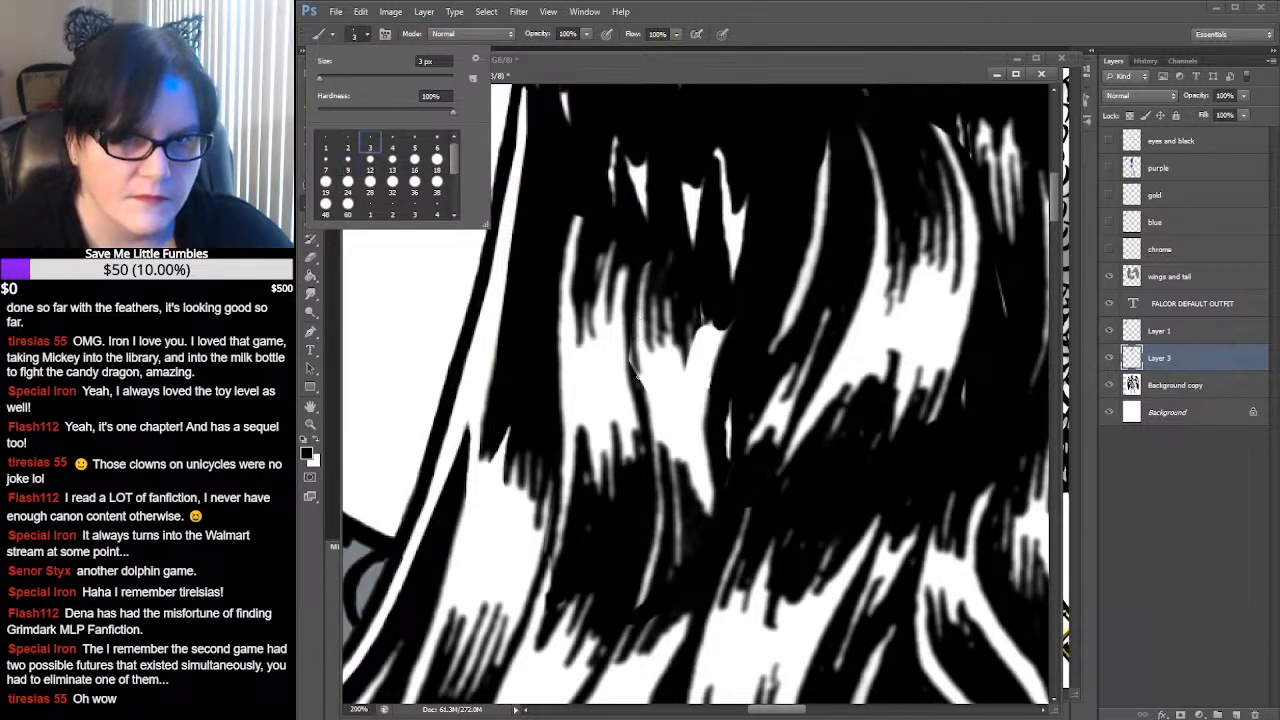
drag(634, 371, 629, 352)
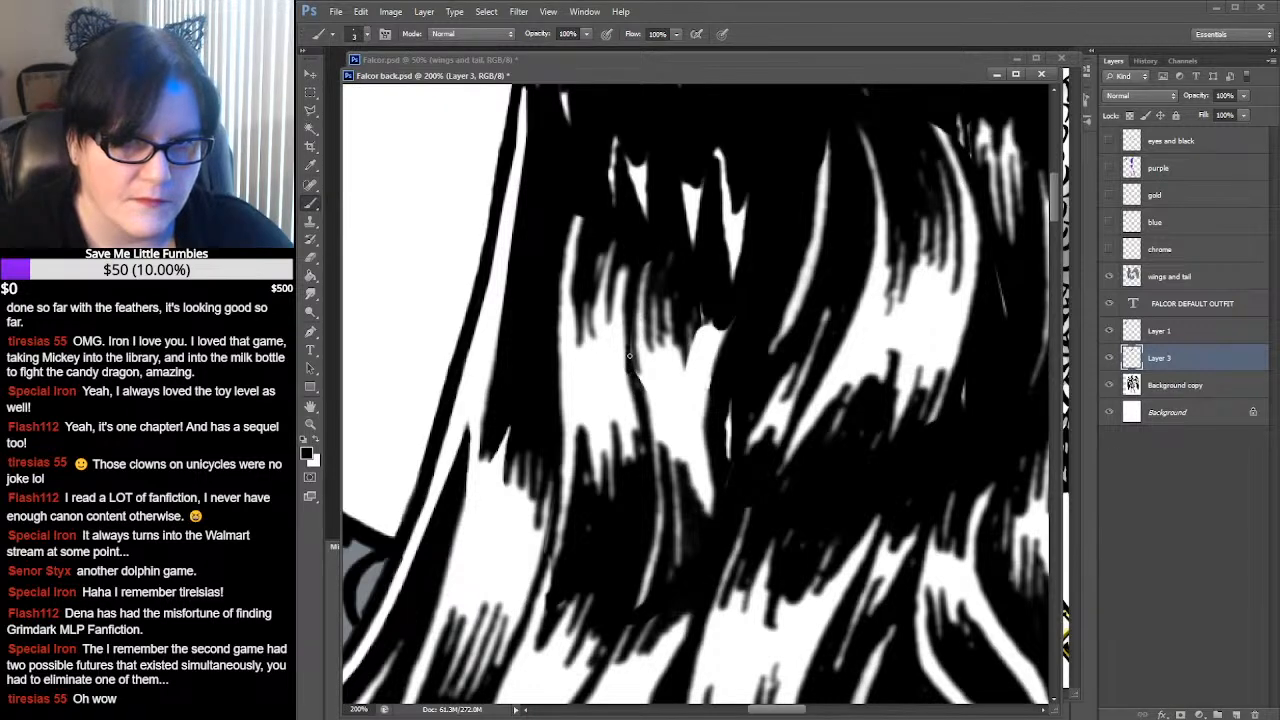
key(ctrl+z)
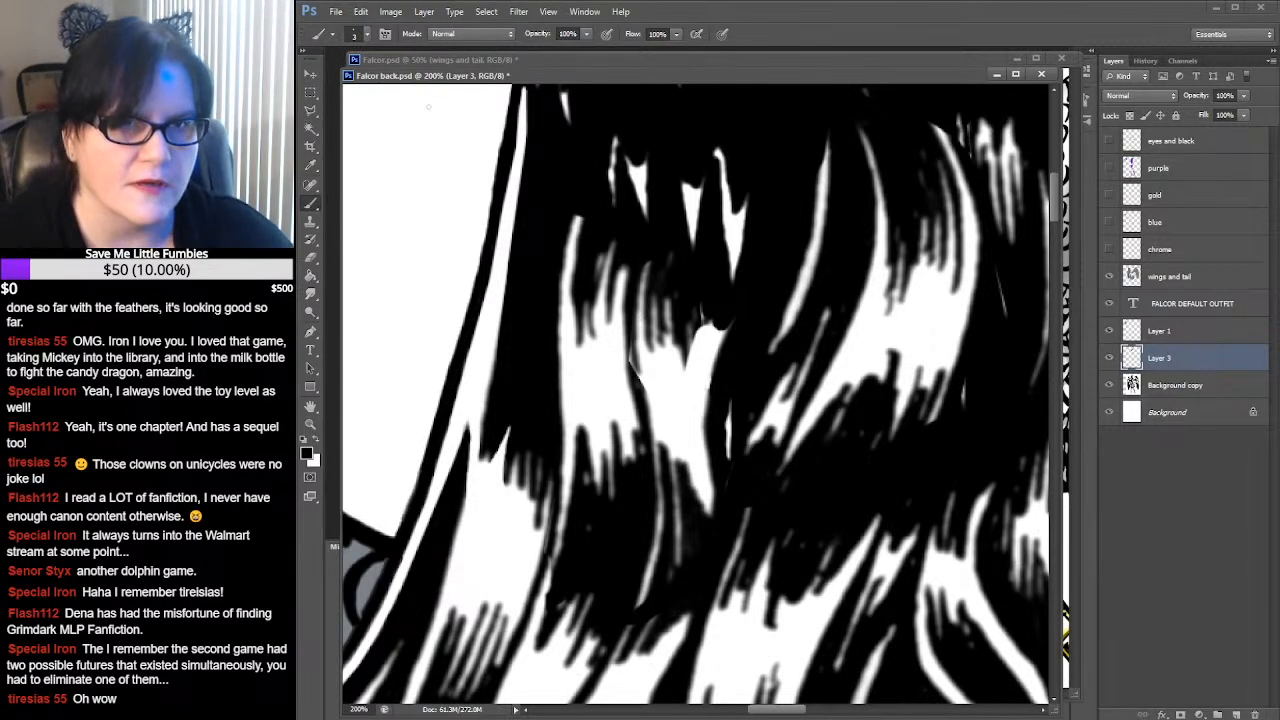
Thicken the dark line between the highlights and fill the white sliver beside the central one with a 6 px black brush
click(369, 36)
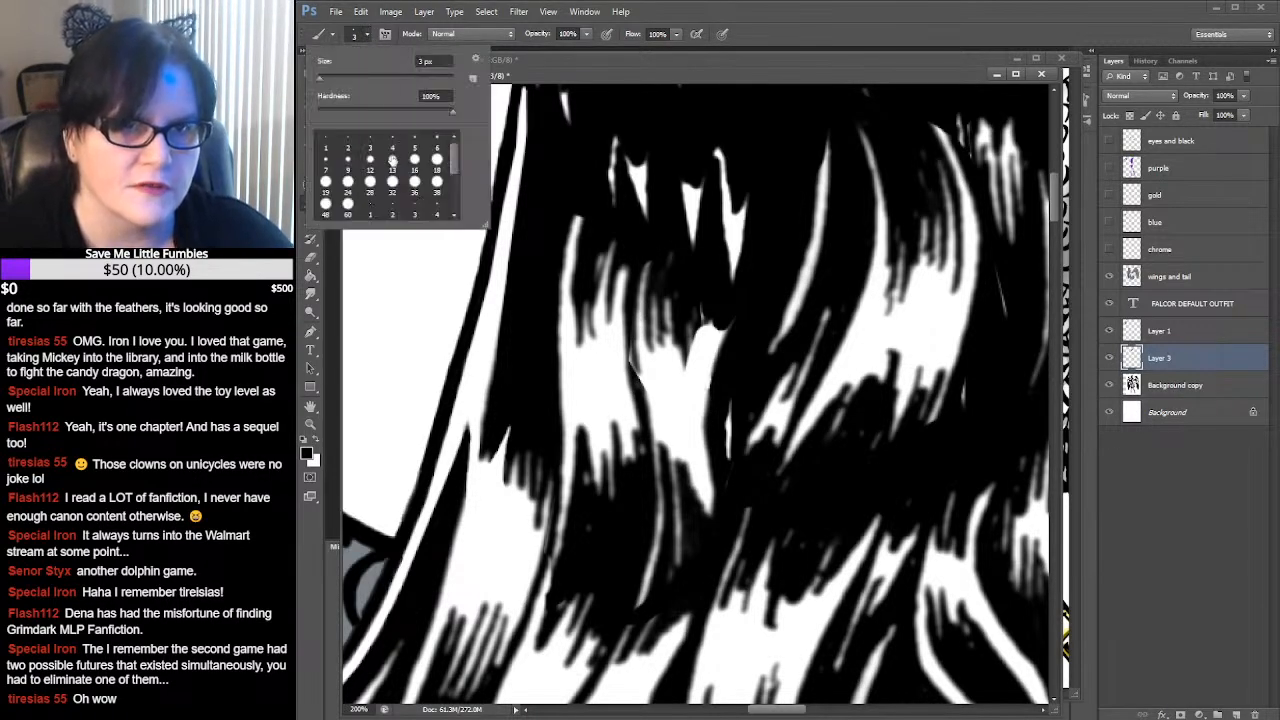
click(436, 147)
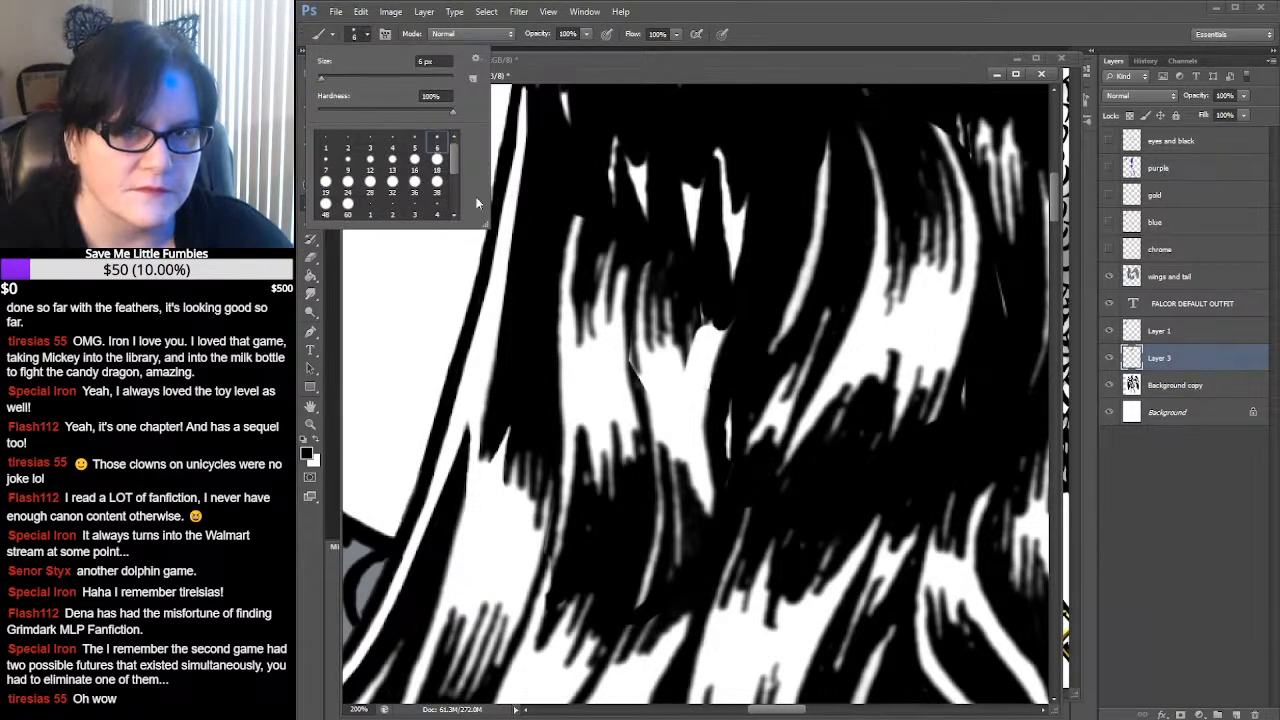
click(637, 390)
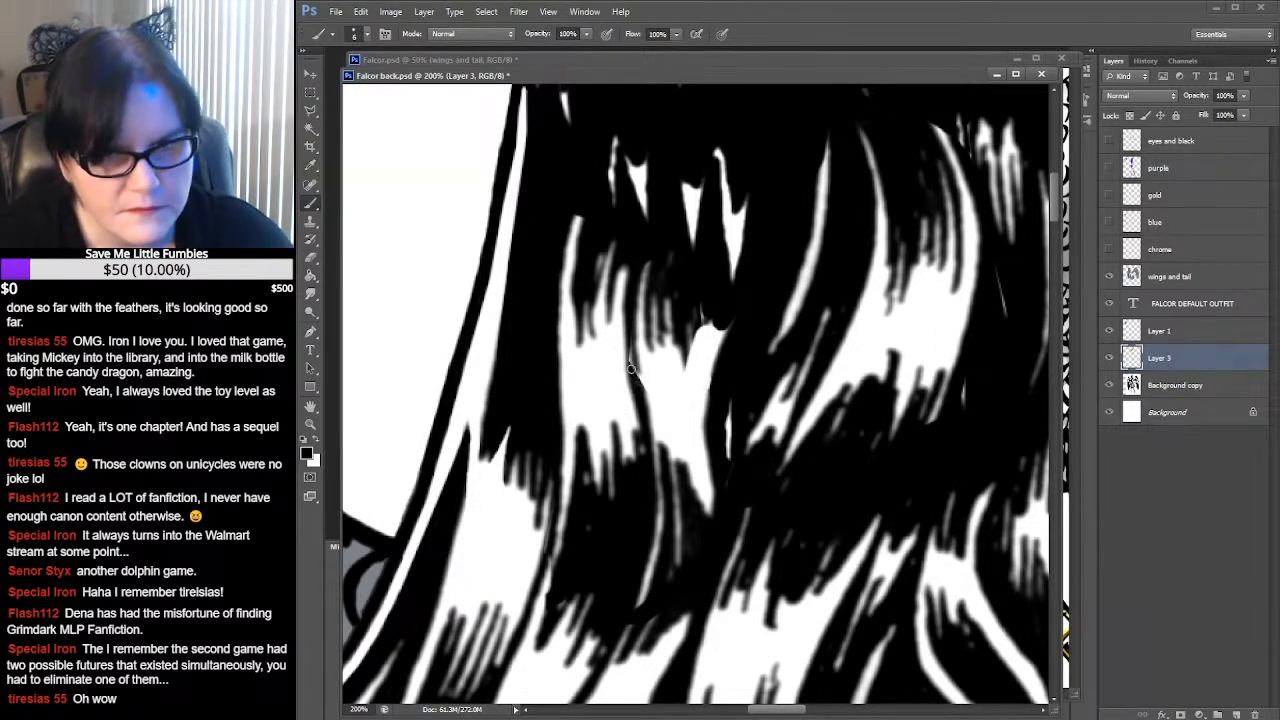
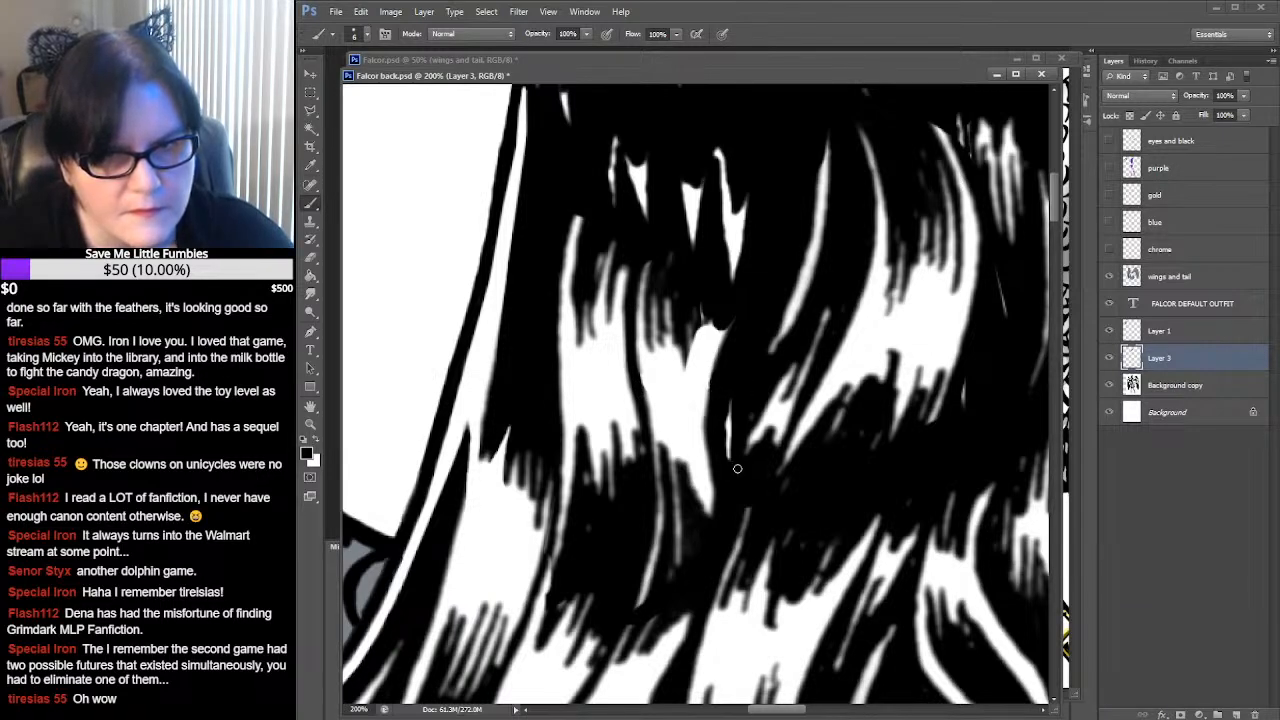
click(1108, 358)
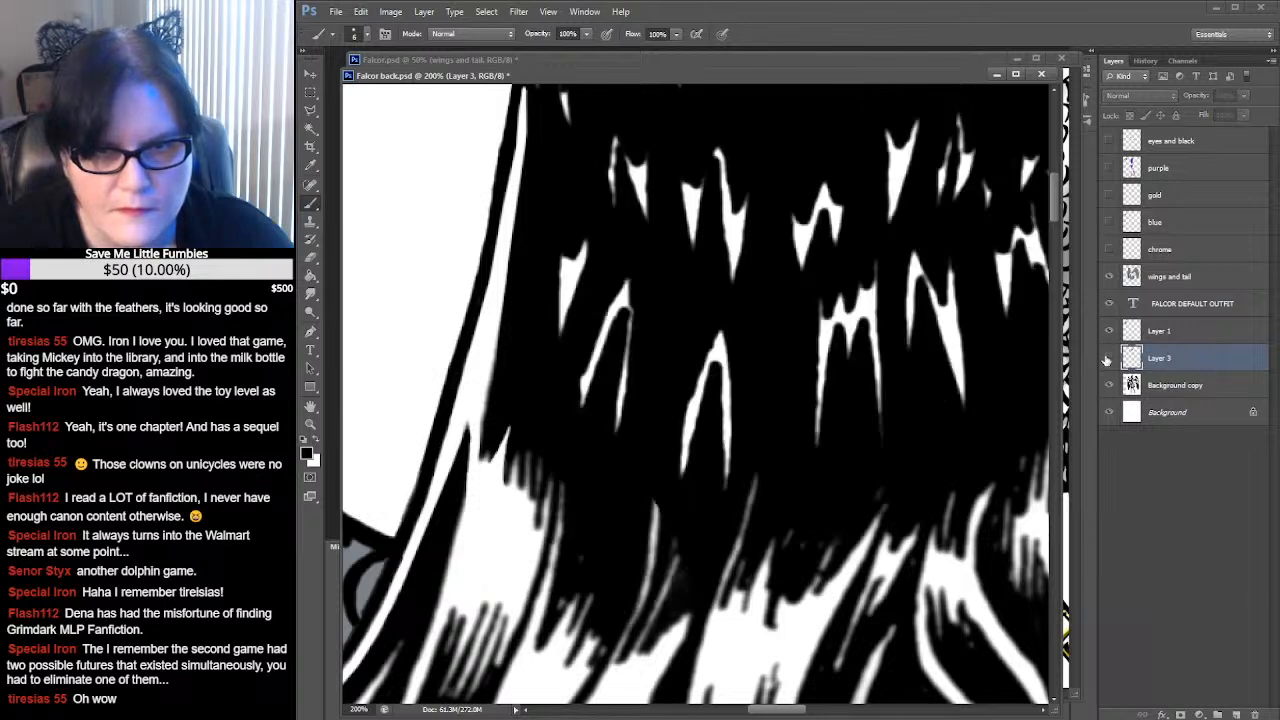
click(1108, 358)
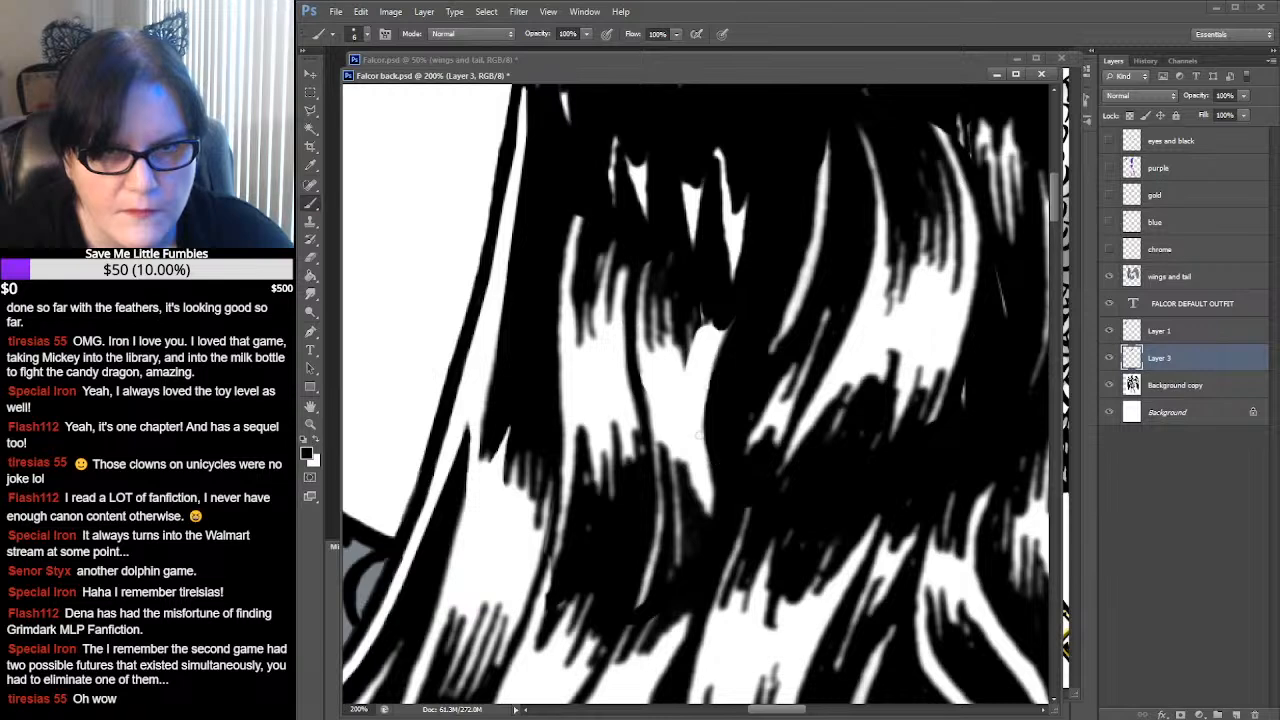
Touch up the top of the central highlight with the 6 px brush in white, comparing it with Layer 3 hidden and shown
click(316, 440)
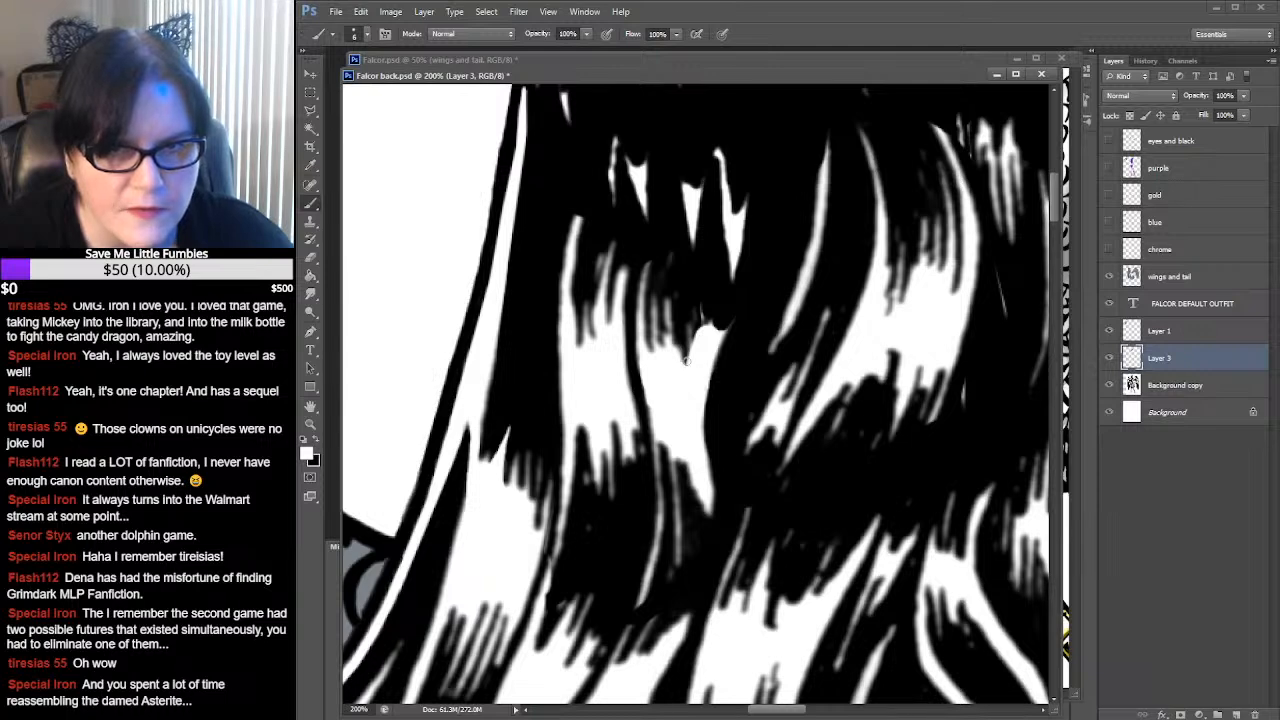
click(1108, 358)
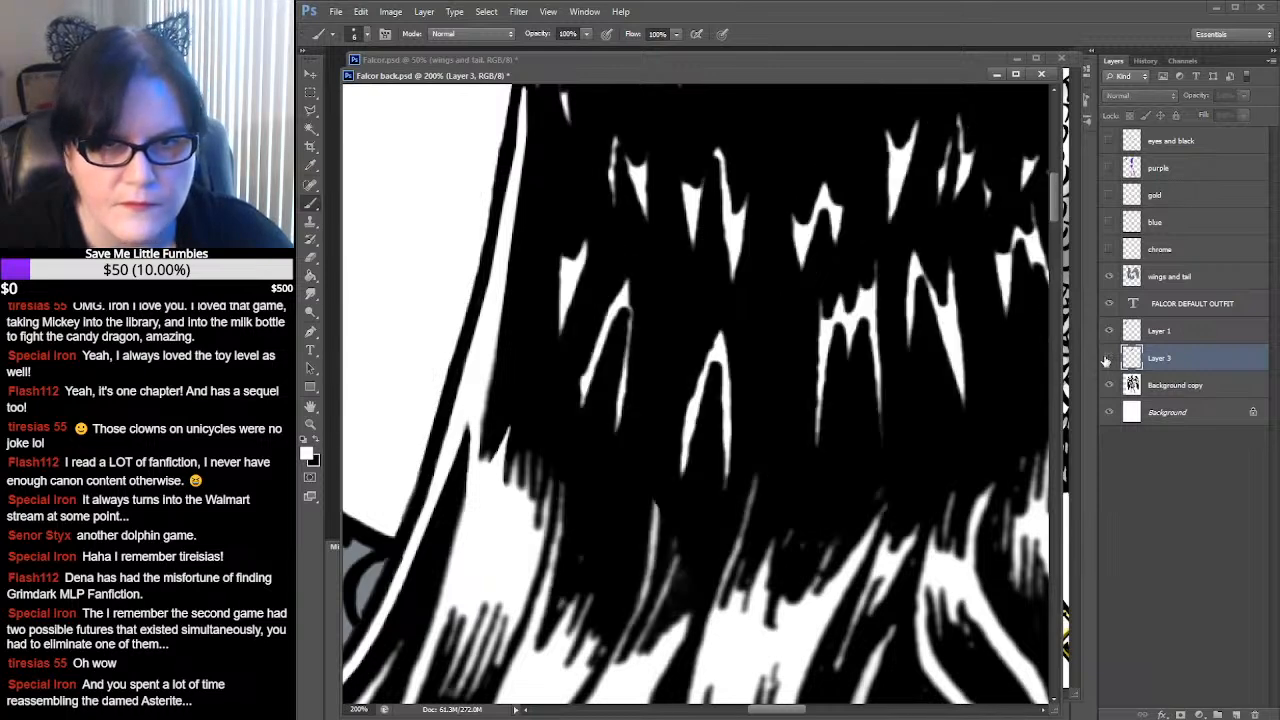
click(1108, 358)
click(1108, 358)
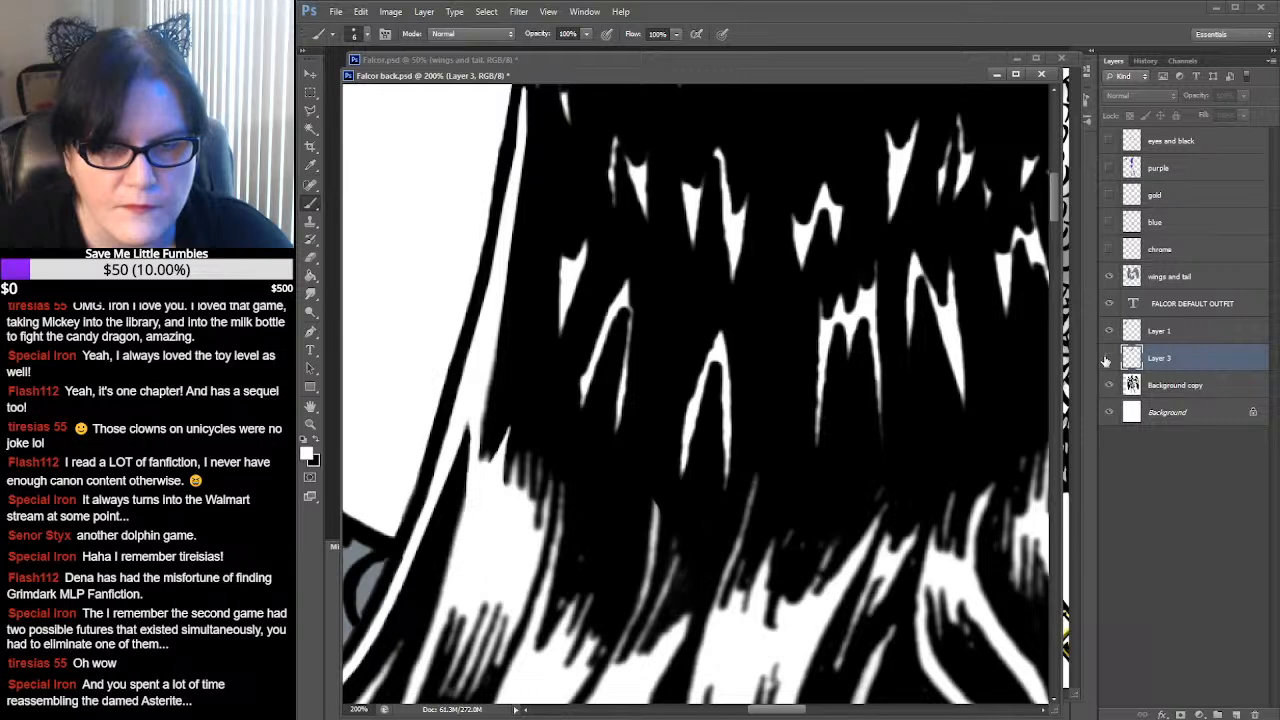
click(1108, 358)
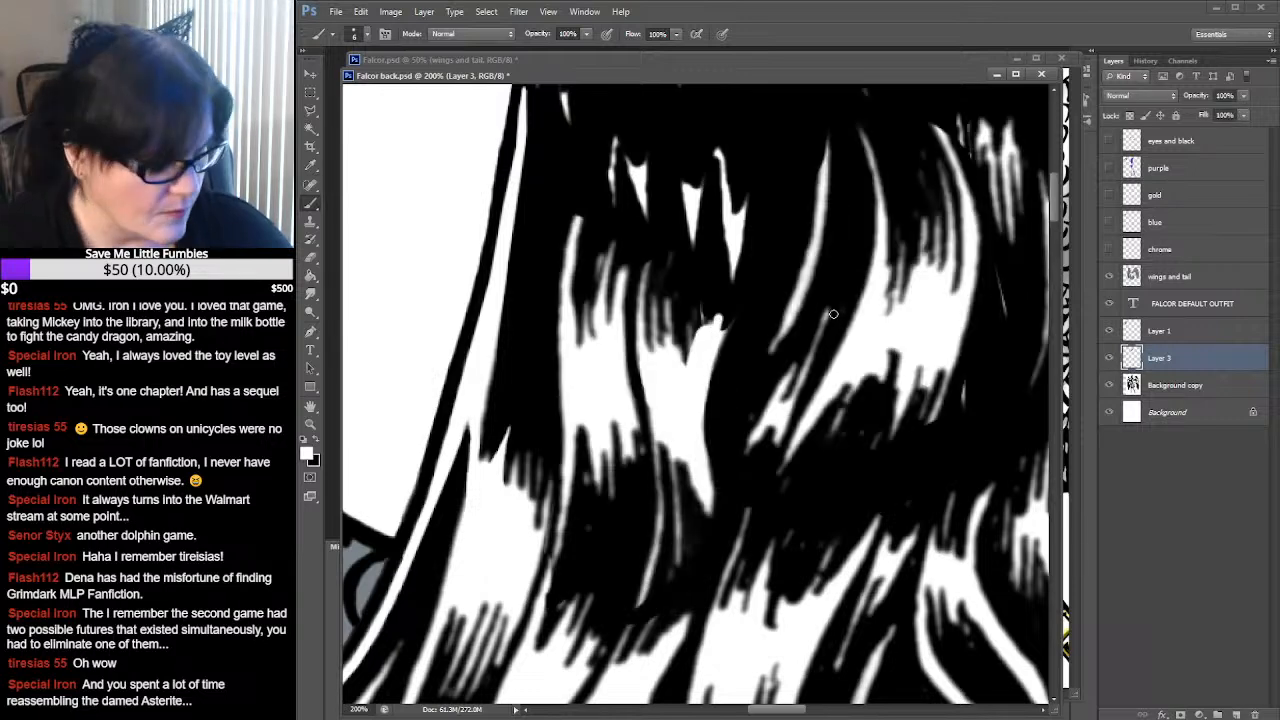
Try to erase Layer 3 ink beside the top of the central hair highlight, and undo it
click(312, 258)
mouse_move(751, 312)
mouse_down()
mouse_move(719, 328)
mouse_move(703, 312)
mouse_move(706, 339)
mouse_move(740, 323)
mouse_up()
key(ctrl+z)
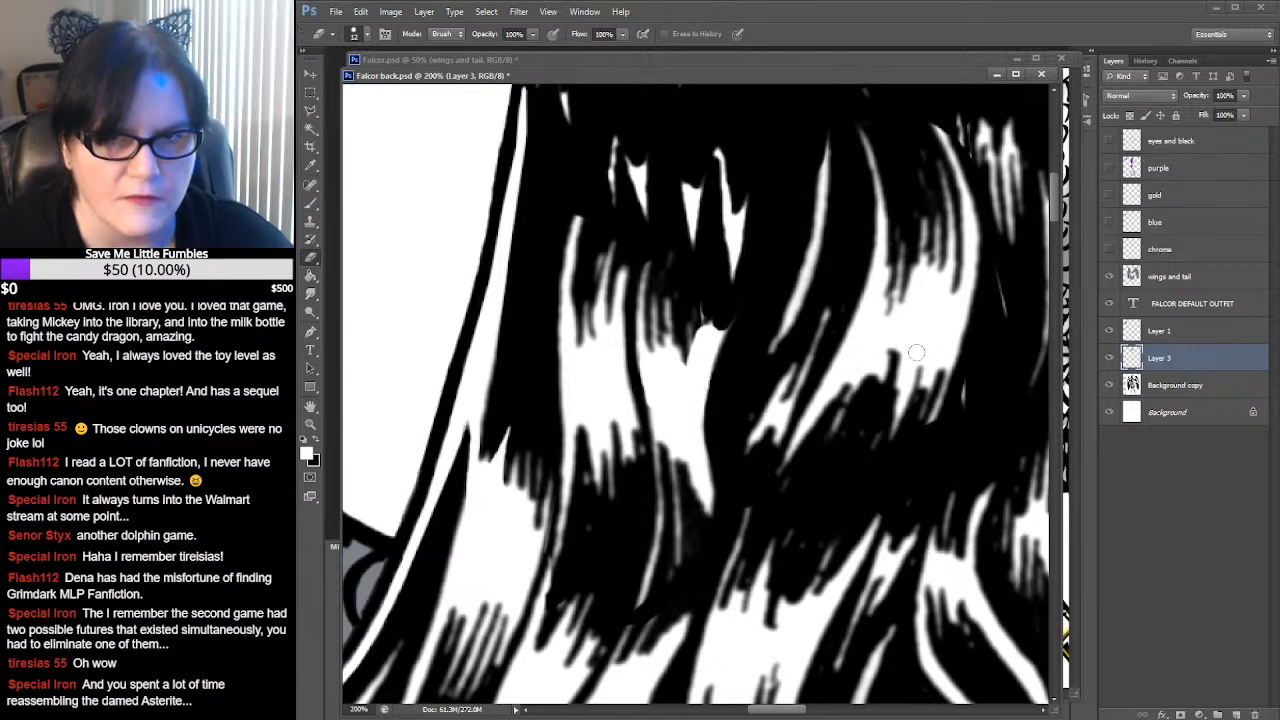
Try brushing black strands into the top of the central hair highlight, and step back through the history to remove them
click(310, 203)
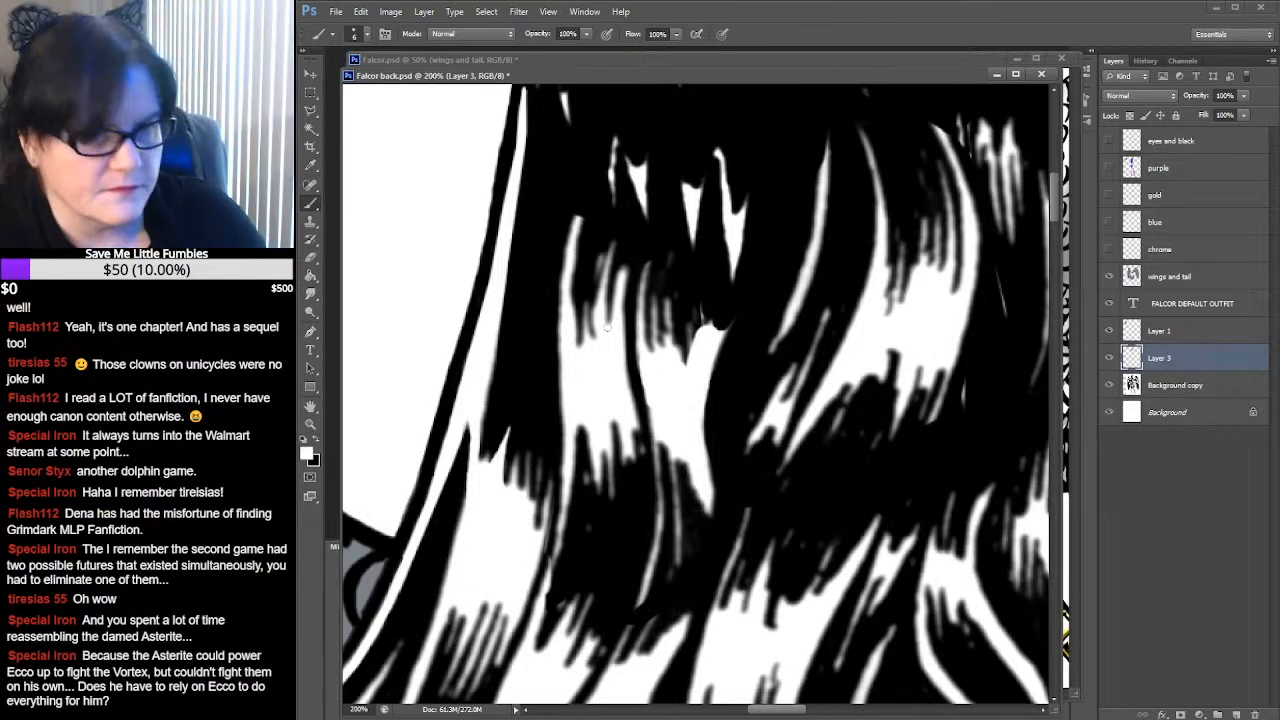
click(316, 442)
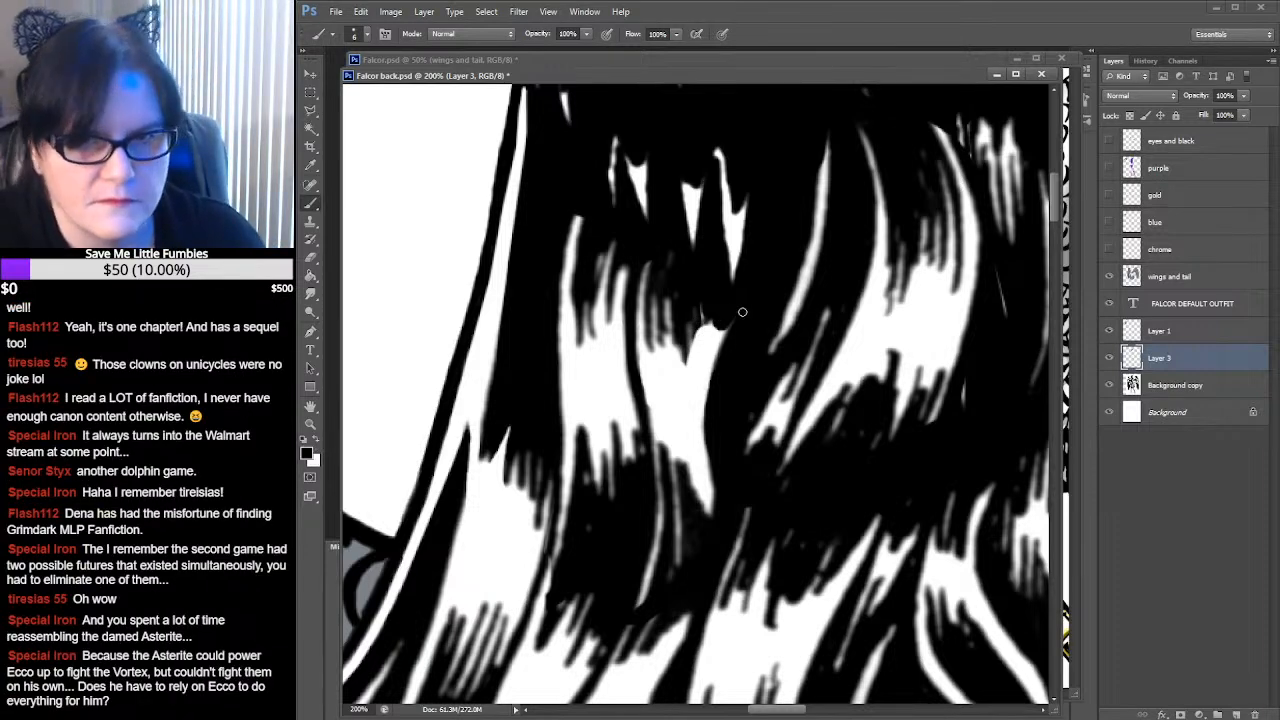
mouse_move(729, 318)
mouse_down()
mouse_move(715, 349)
mouse_move(718, 317)
mouse_move(709, 359)
mouse_move(717, 316)
mouse_up()
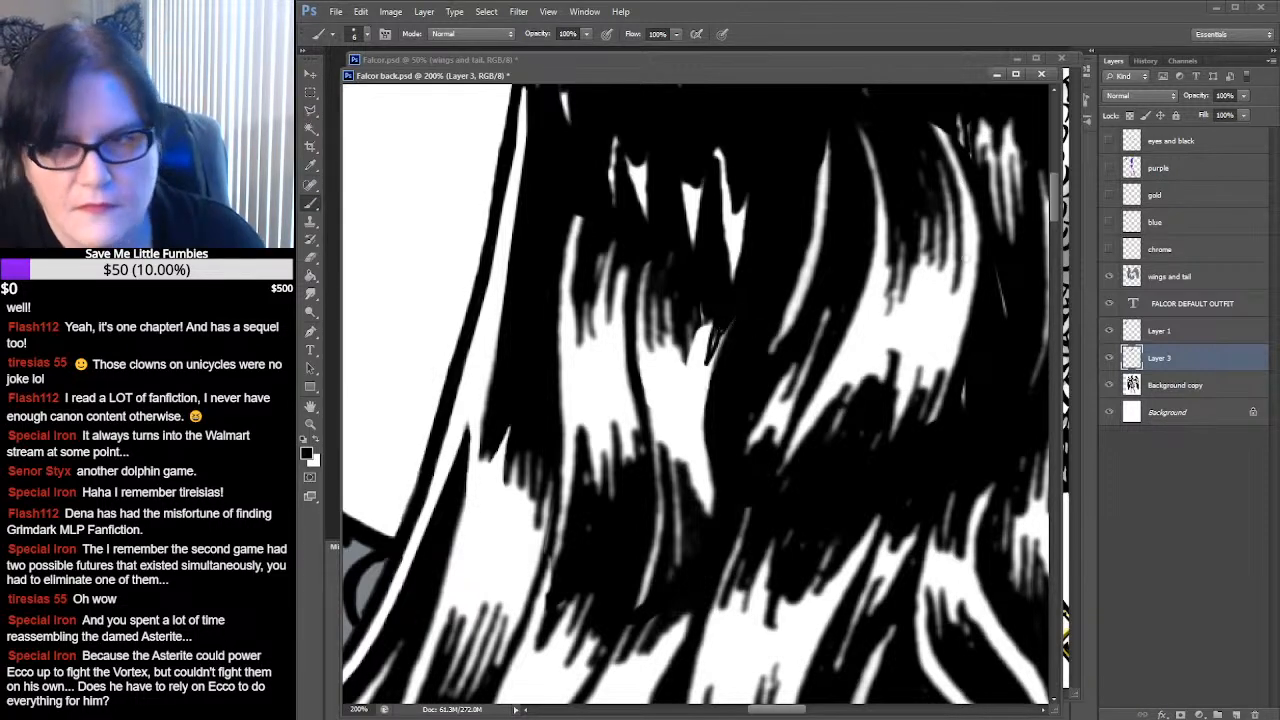
click(1146, 61)
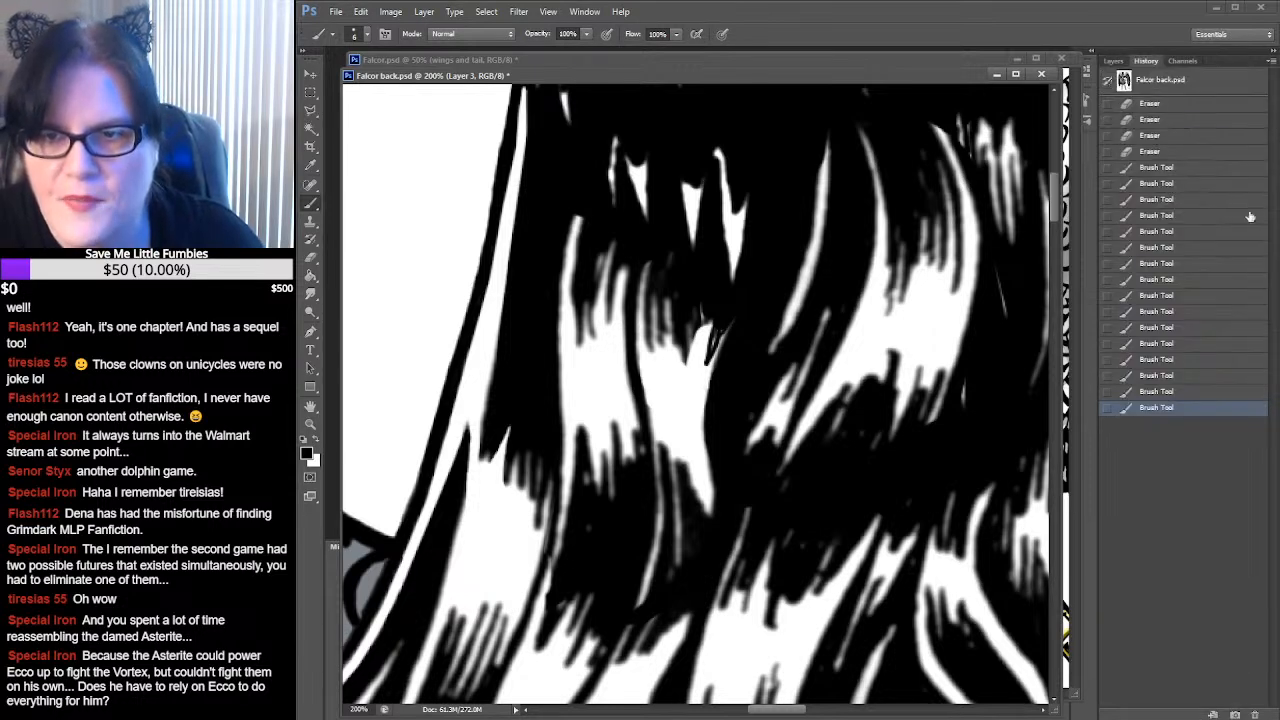
click(1170, 392)
click(1186, 378)
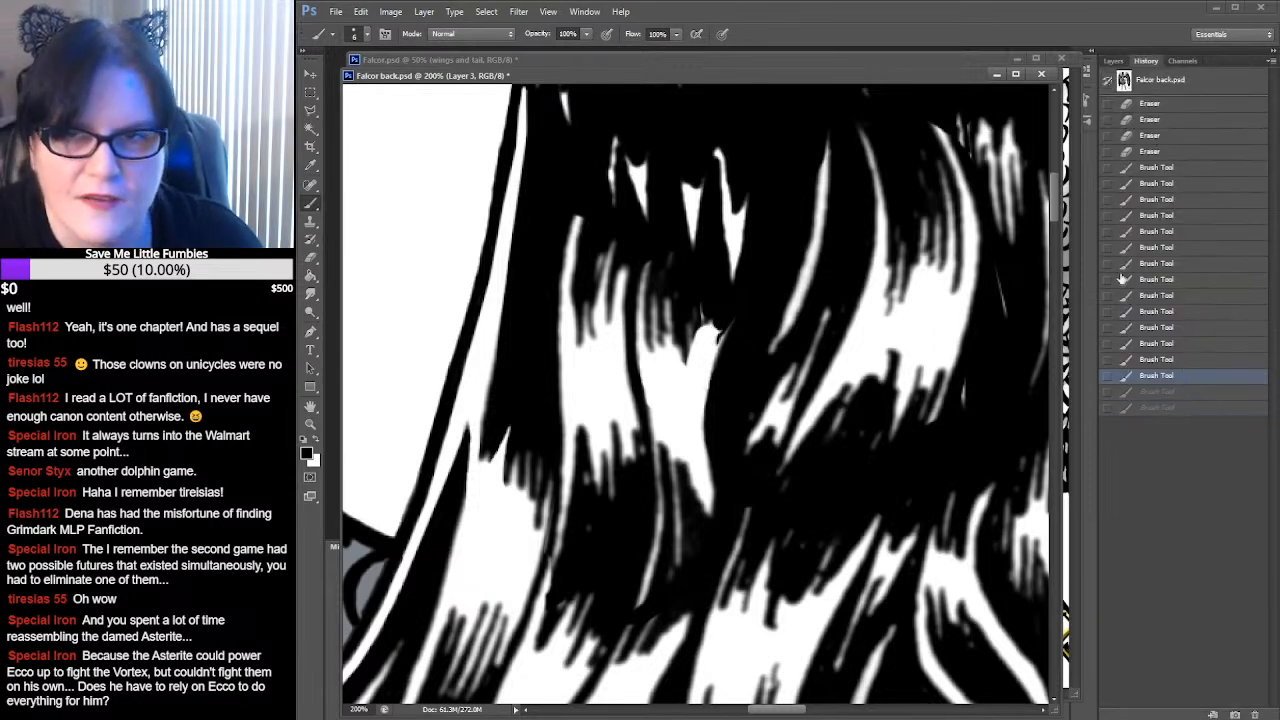
click(1189, 361)
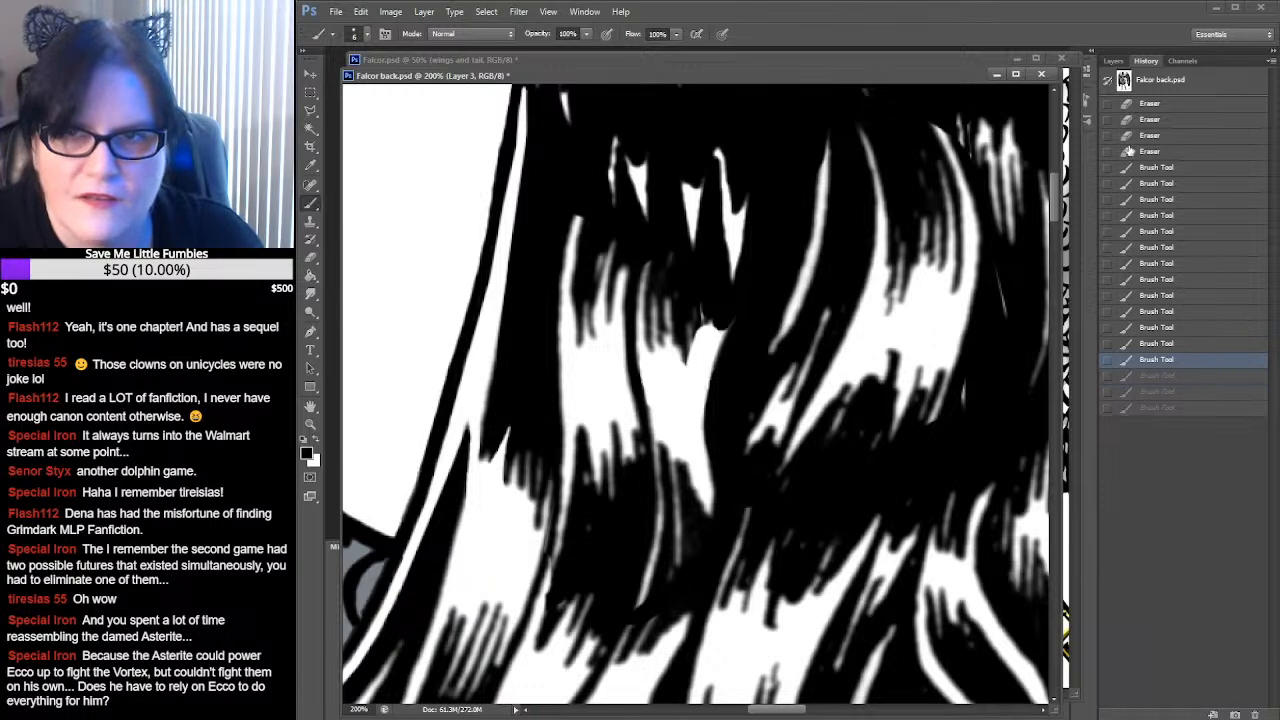
Brush fine black strands into the top of the central hair highlight on Layer 3 and soften them with the Smudge tool at 22% strength
click(1114, 61)
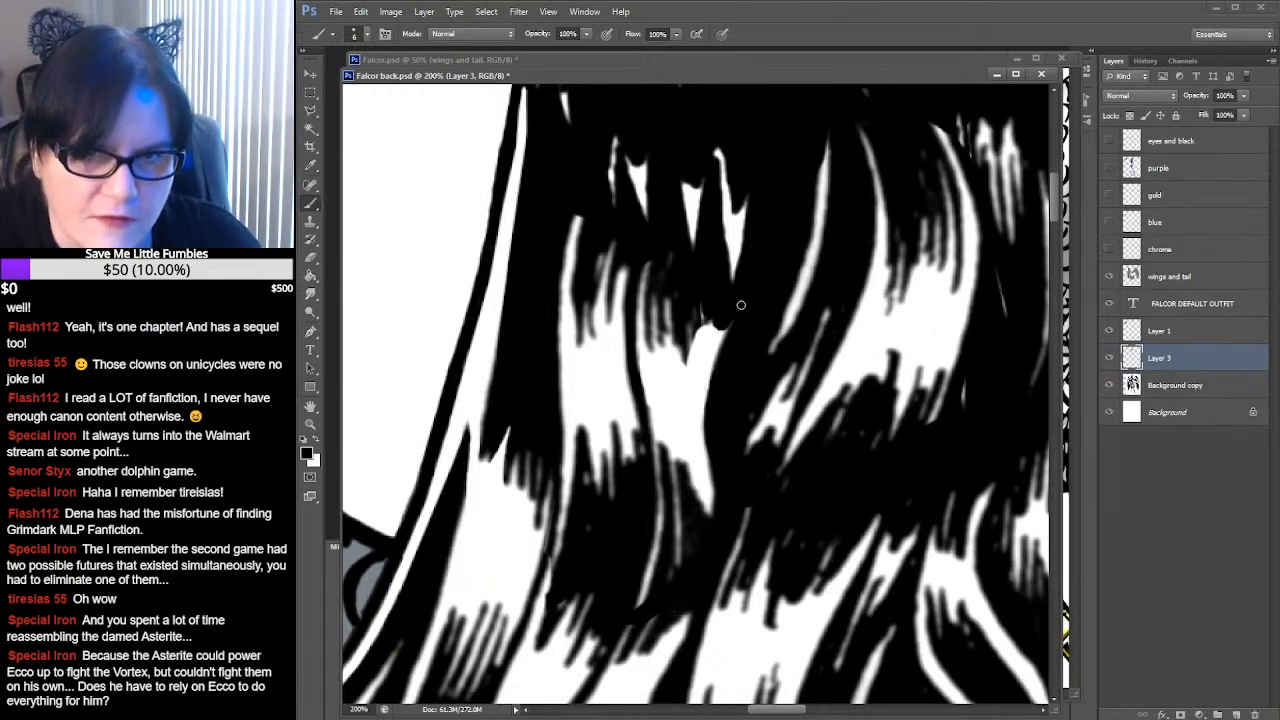
mouse_move(727, 325)
mouse_down()
mouse_move(707, 350)
mouse_move(716, 317)
mouse_move(702, 356)
mouse_move(714, 306)
mouse_move(699, 370)
mouse_move(701, 302)
mouse_move(688, 359)
mouse_up()
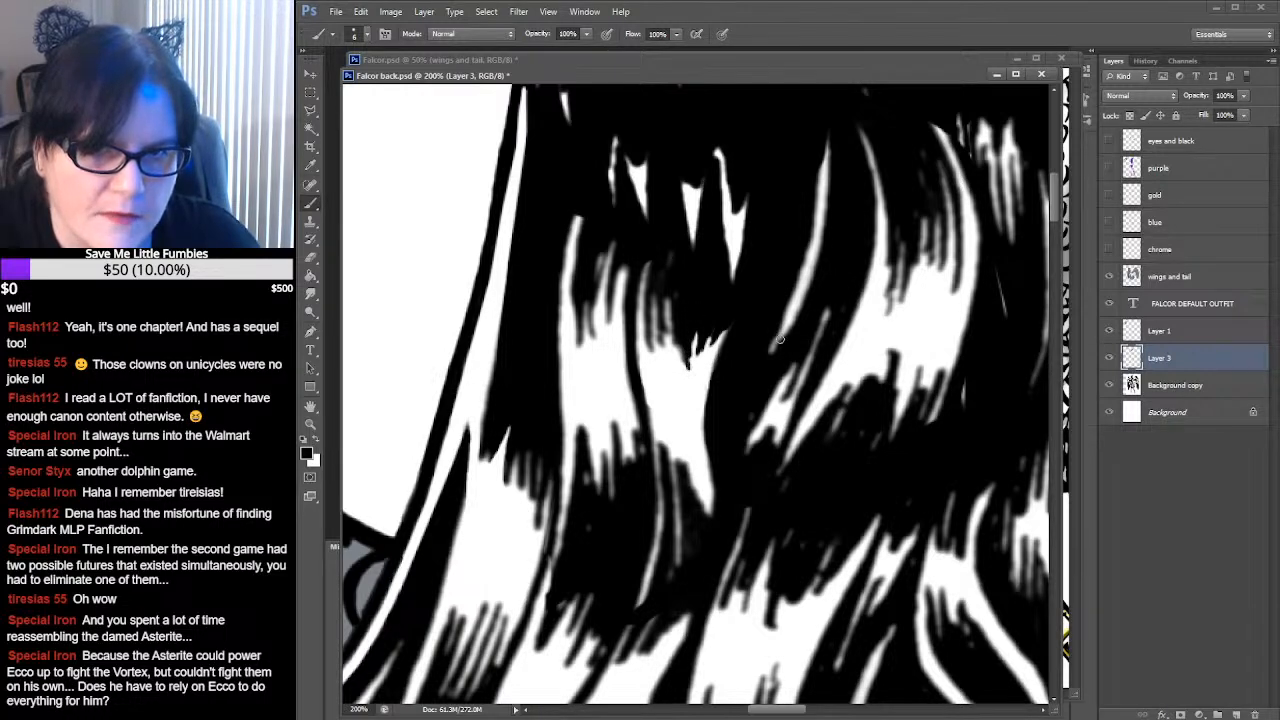
click(310, 293)
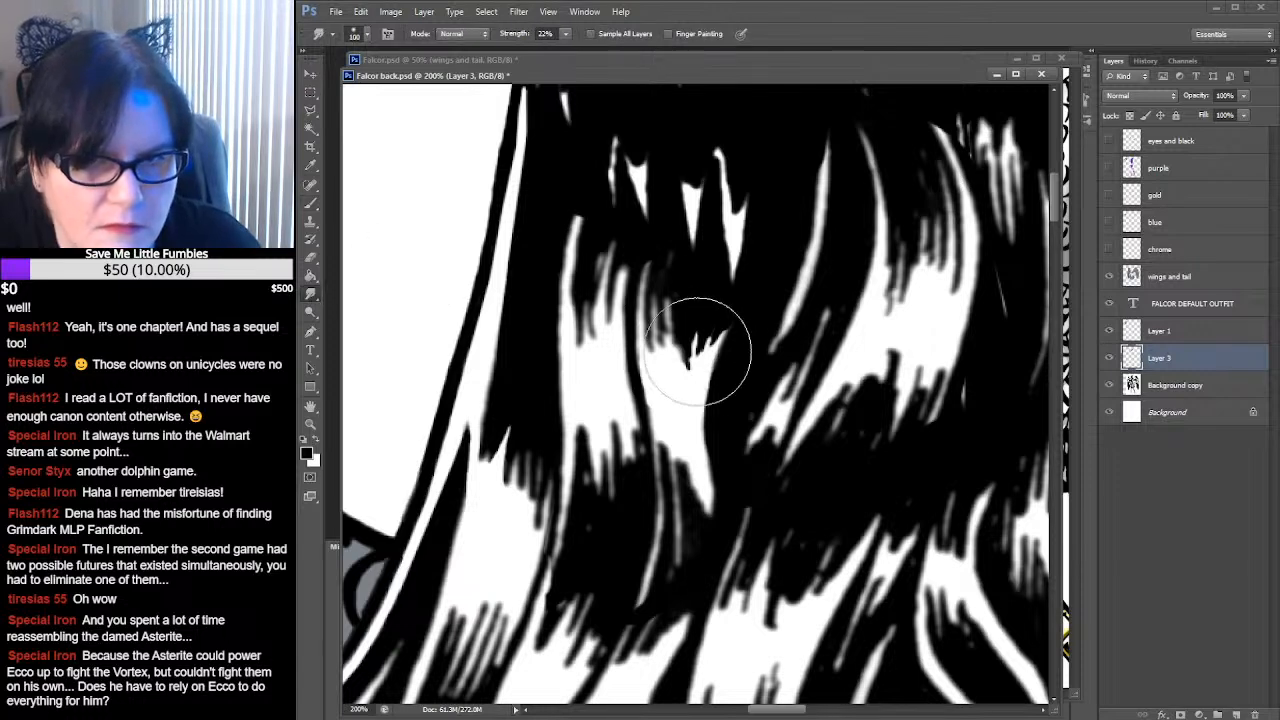
drag(695, 335, 706, 356)
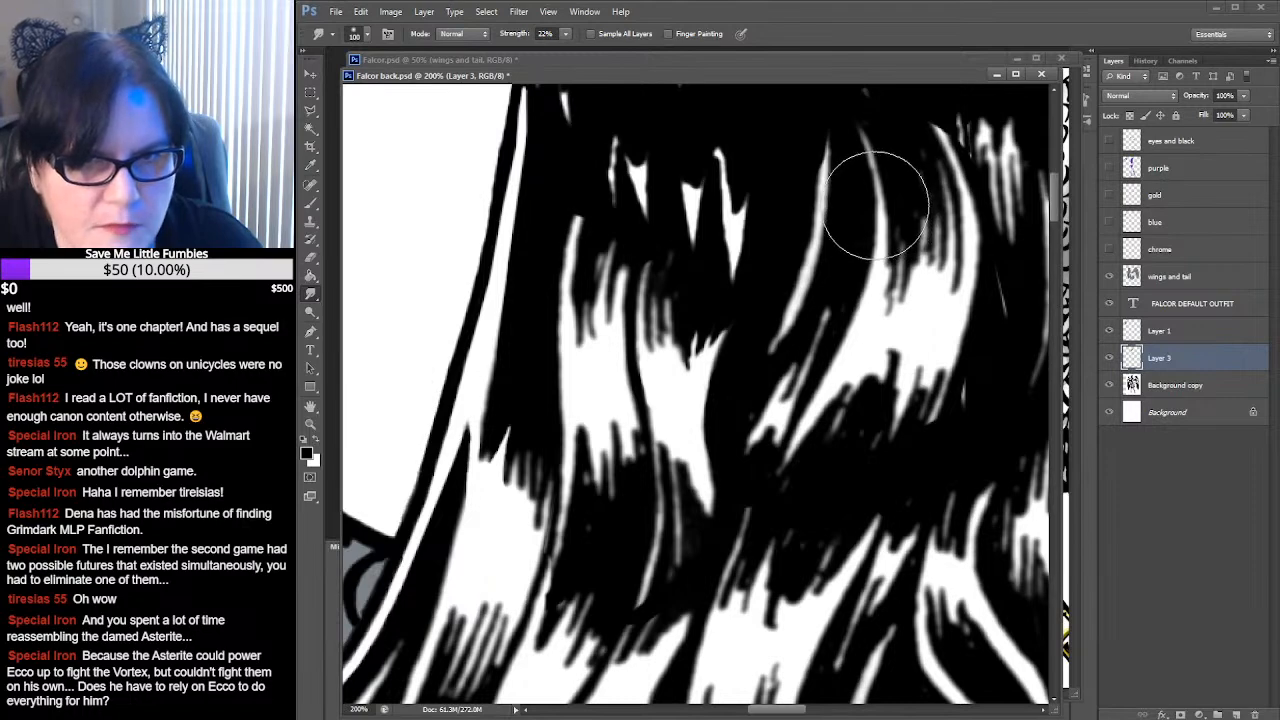
Look over the reworked highlights across the whole back of the hair and save the Falcor back file
click(312, 425)
alt+click(729, 325)
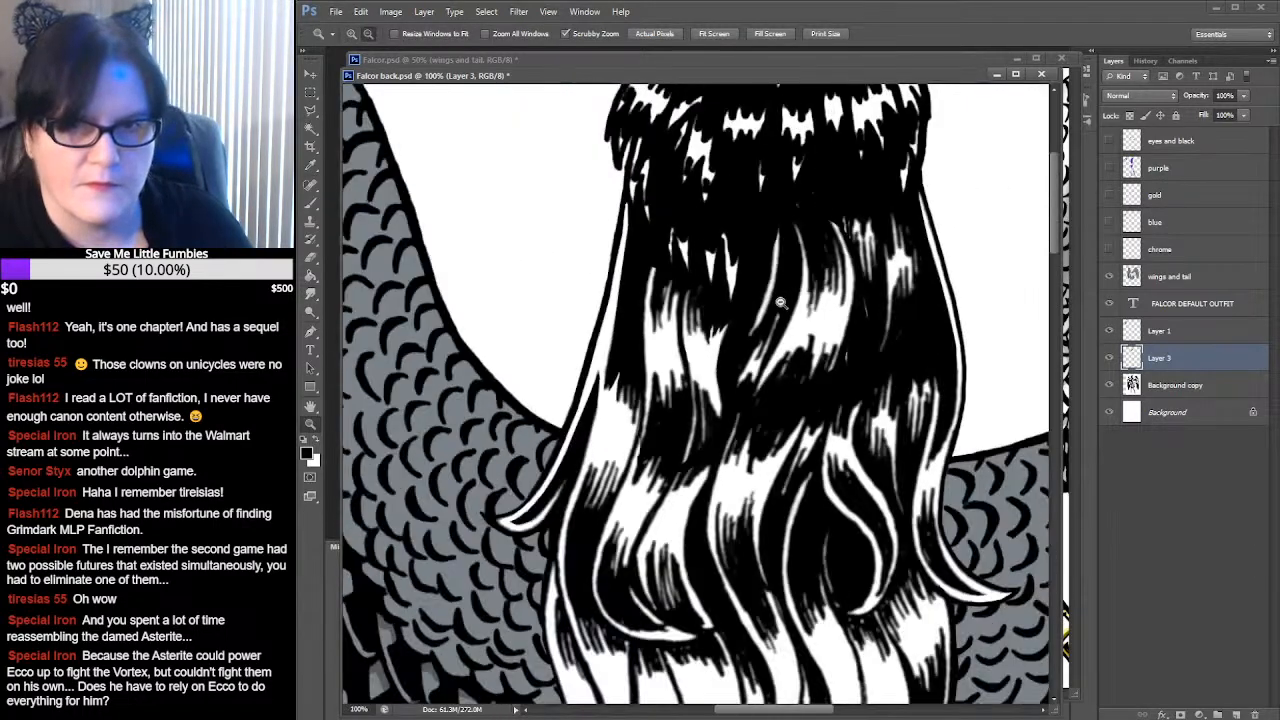
alt+click(790, 295)
alt+click(794, 297)
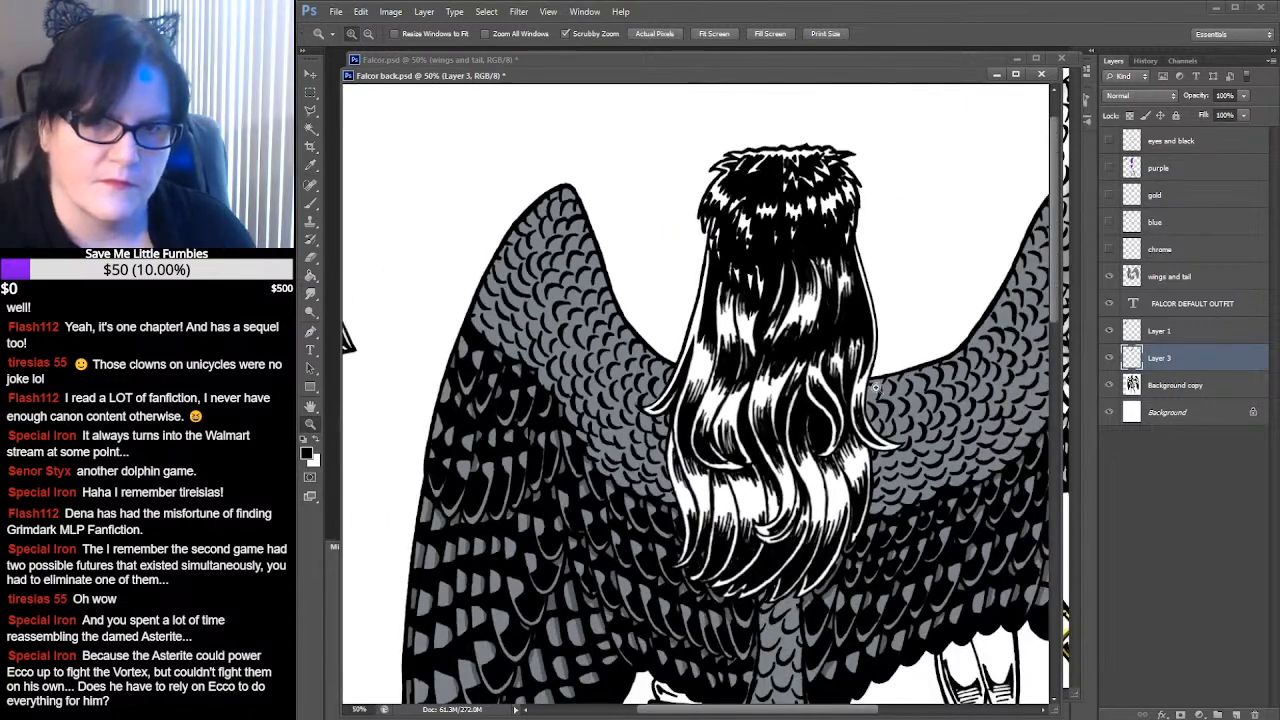
click(768, 362)
click(758, 368)
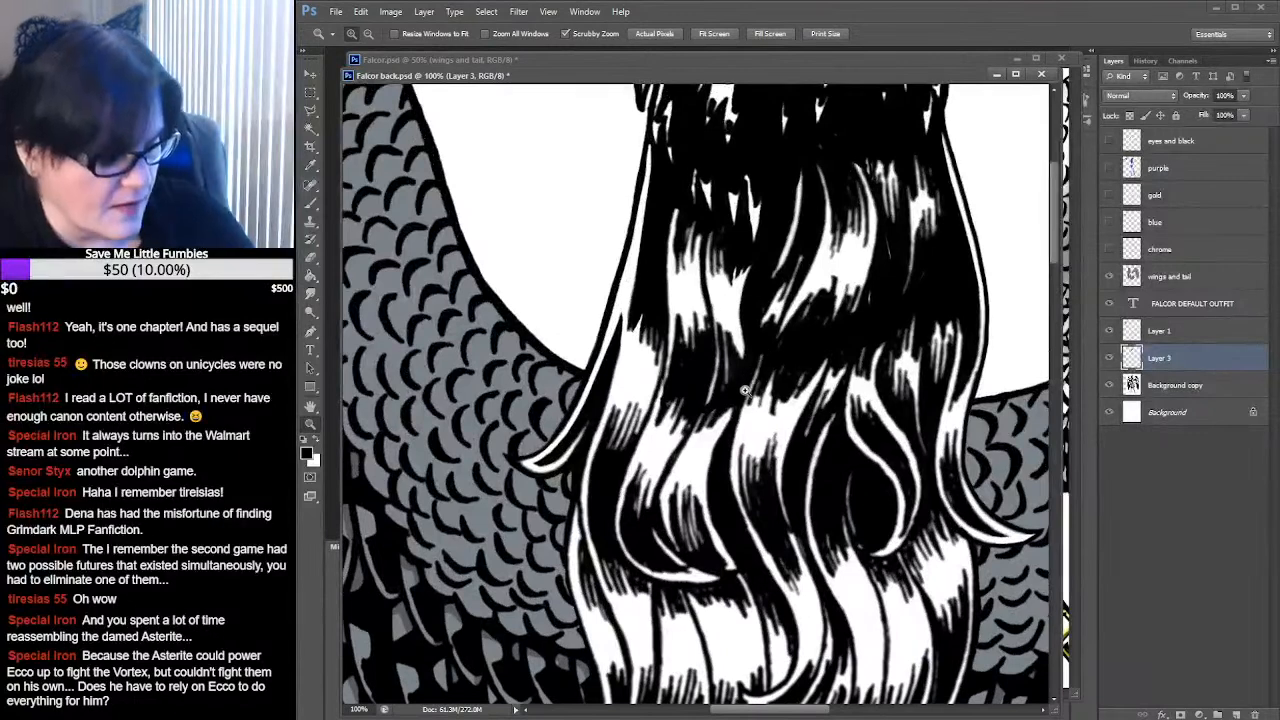
key(ctrl+s)
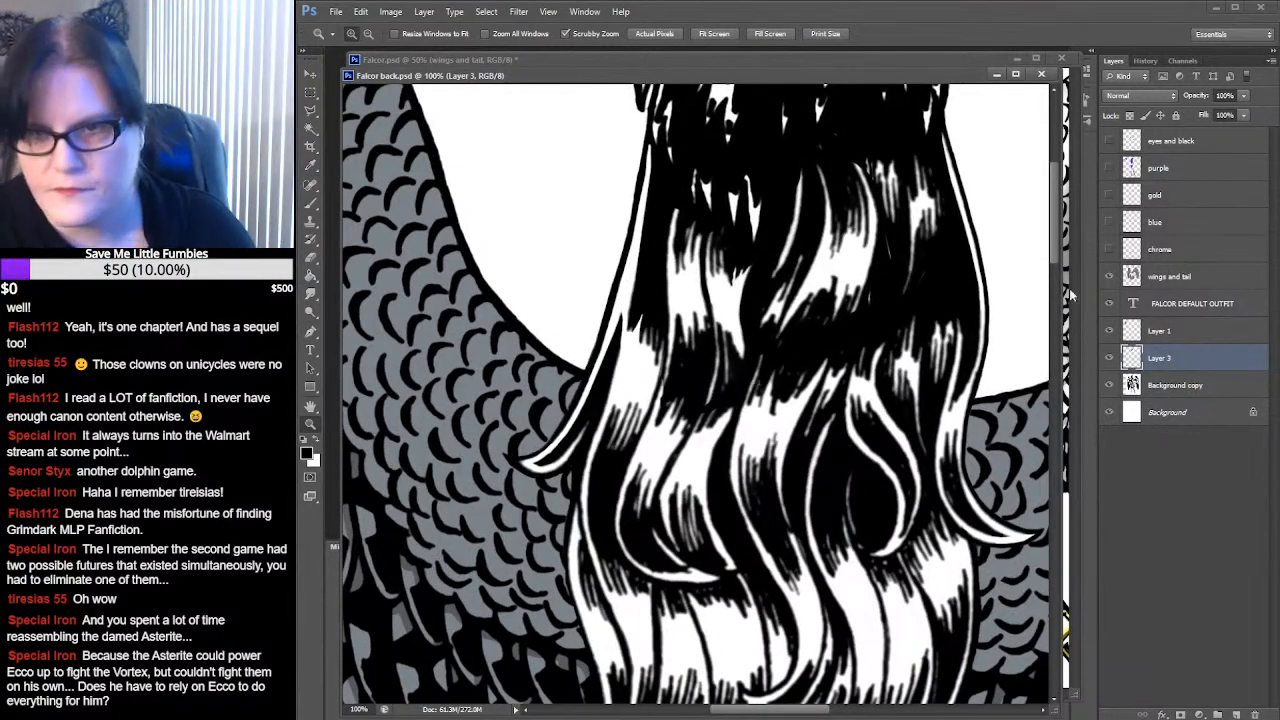
Erase Layer 3 ink over the thin strands below the central highlight with a 12 px eraser, comparing with the layer hidden and shown
click(1166, 279)
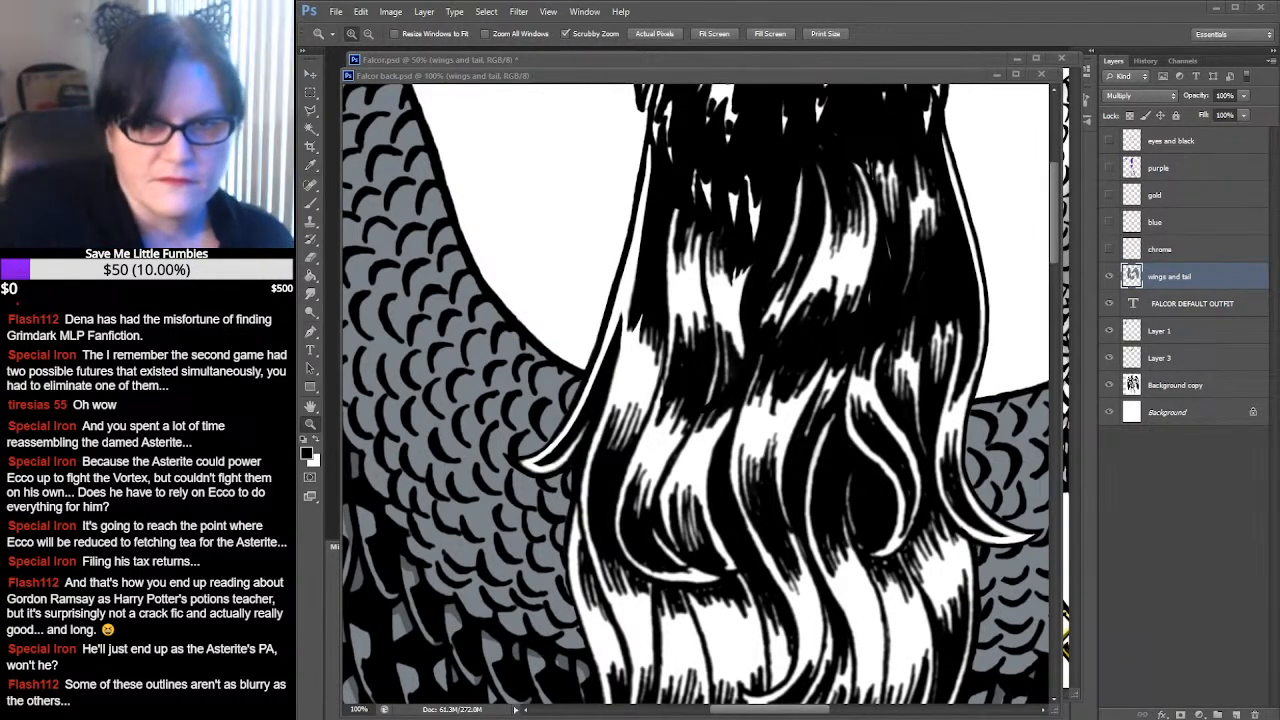
click(672, 405)
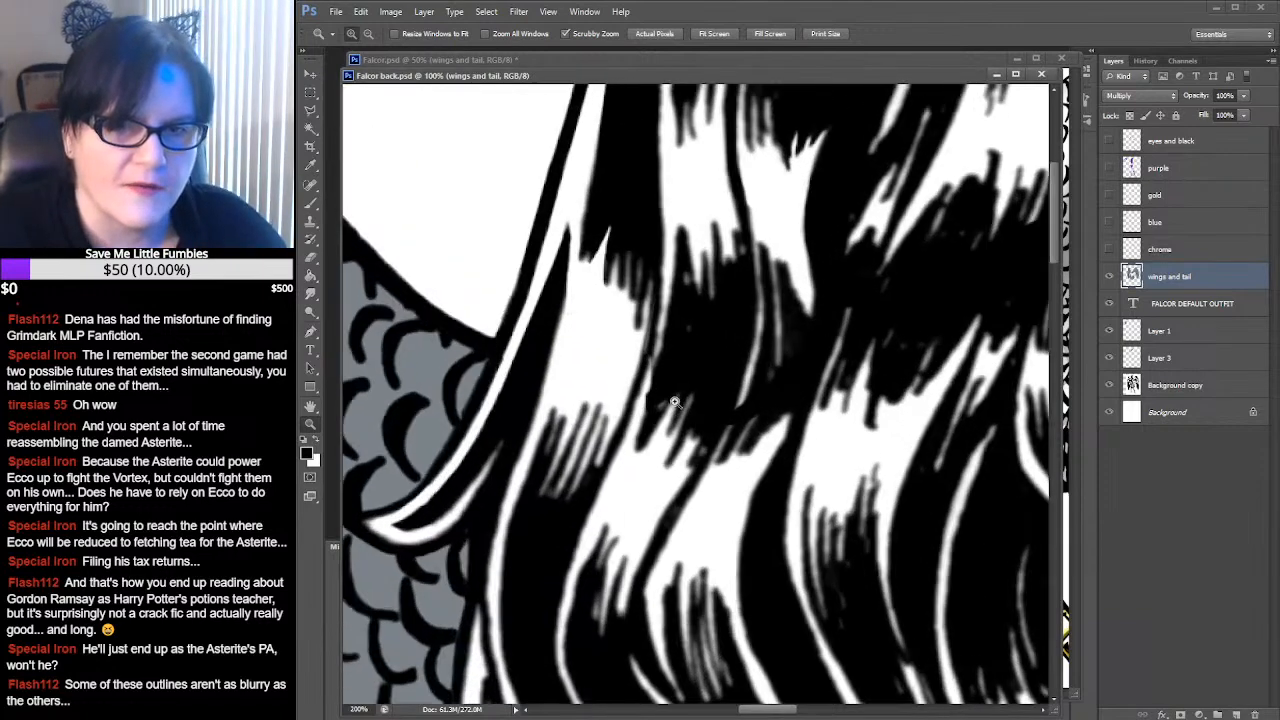
click(1109, 358)
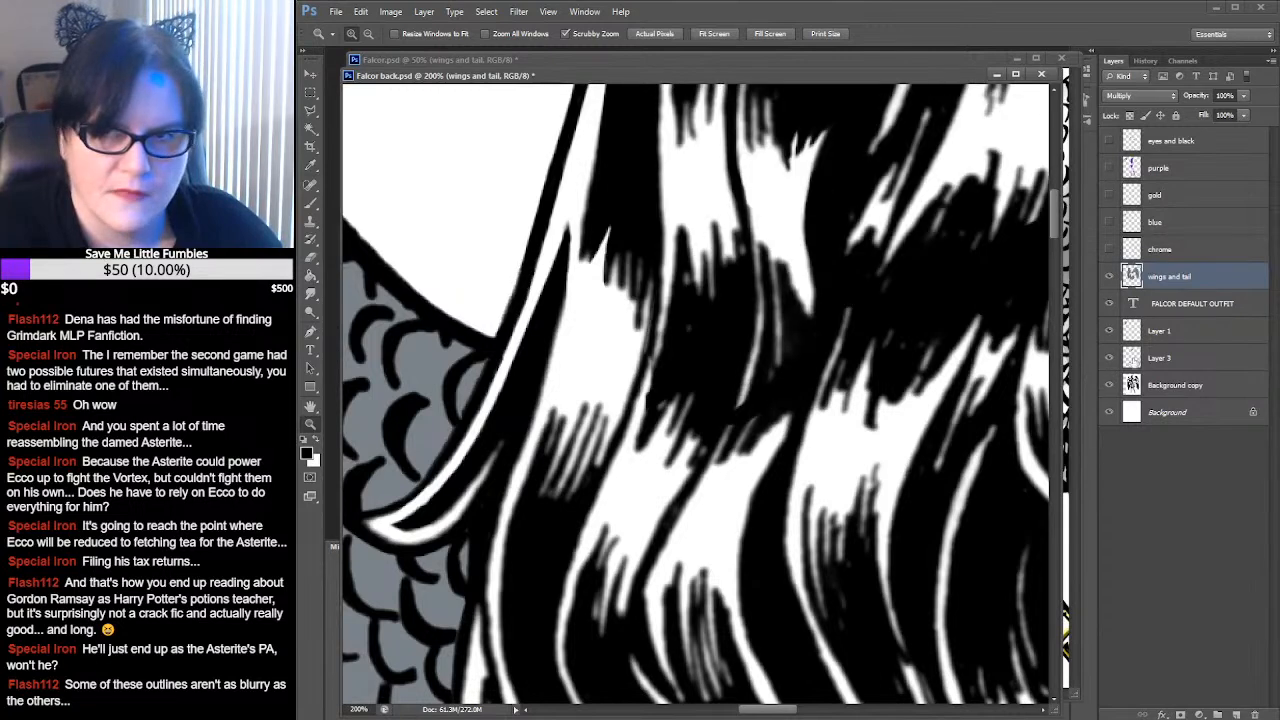
click(1155, 358)
click(311, 257)
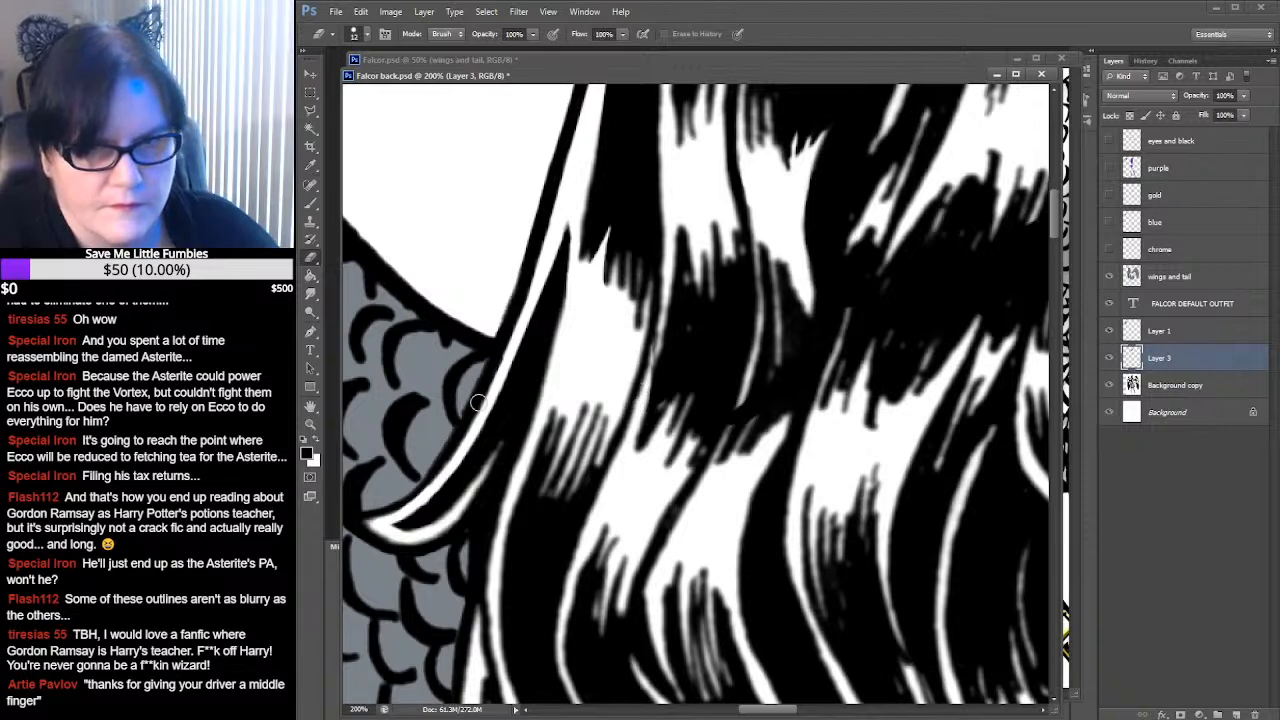
drag(887, 363, 703, 406)
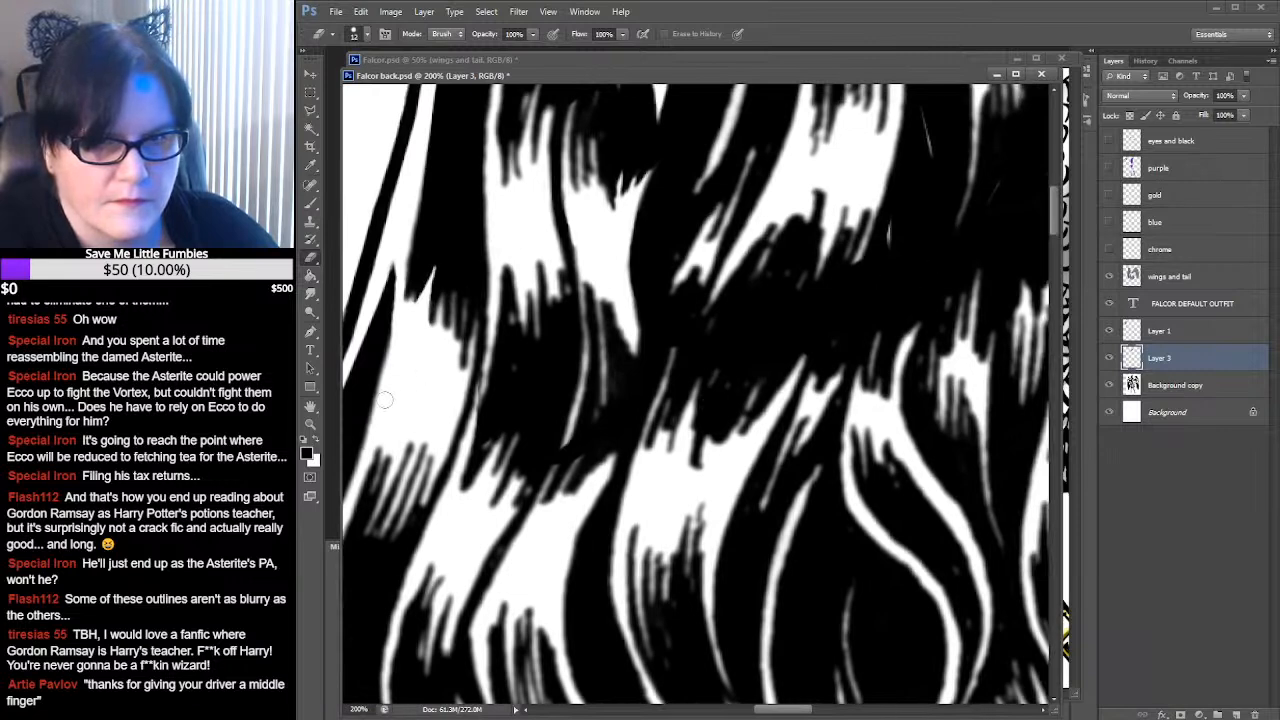
click(1108, 358)
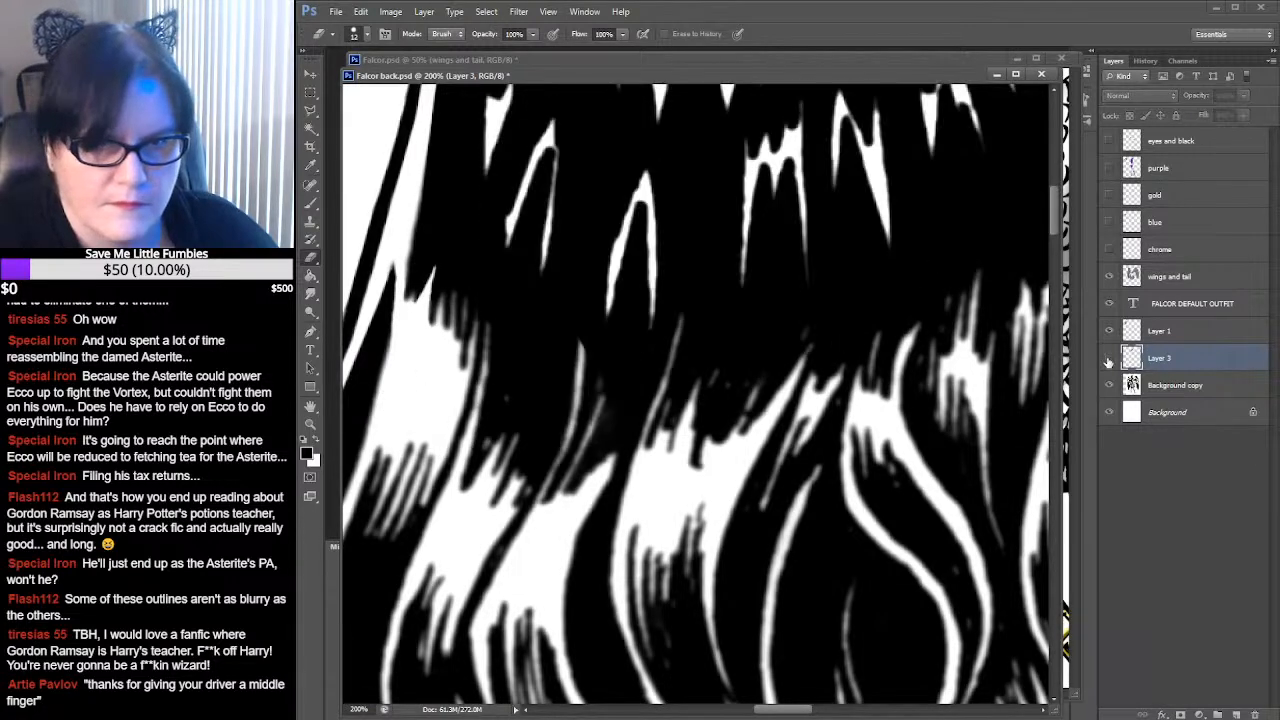
click(1108, 358)
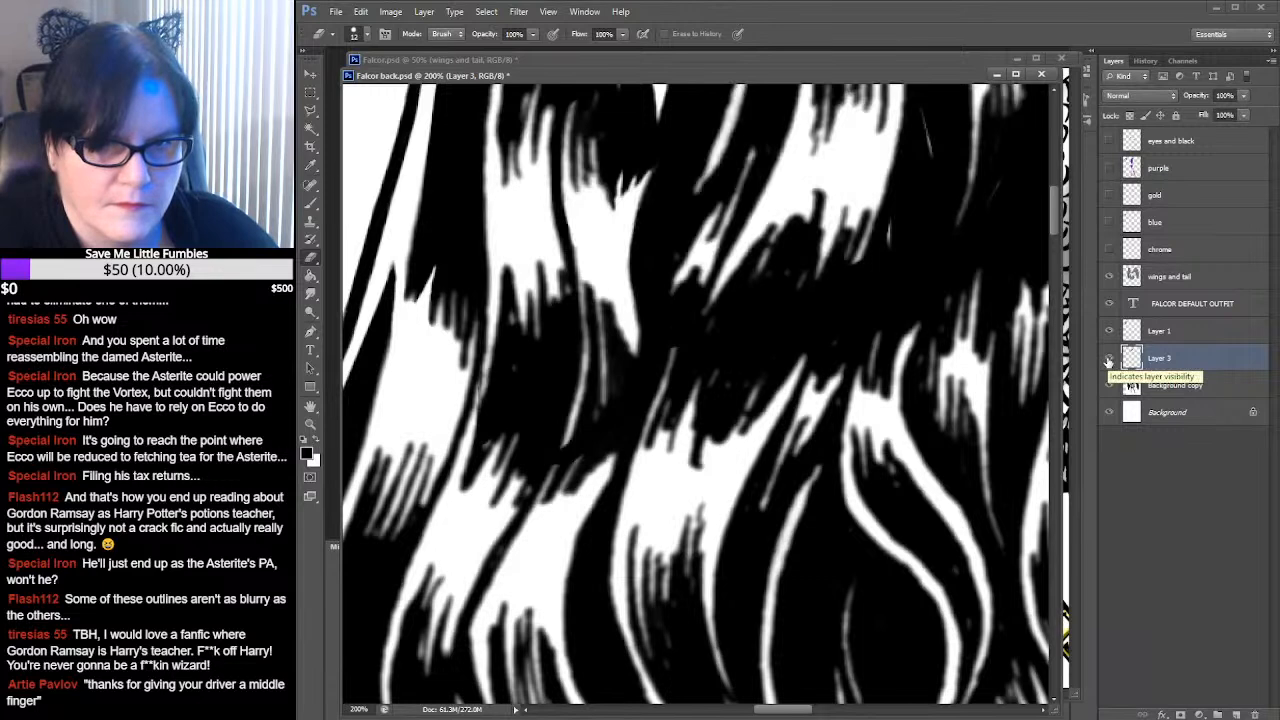
click(1108, 358)
click(1108, 360)
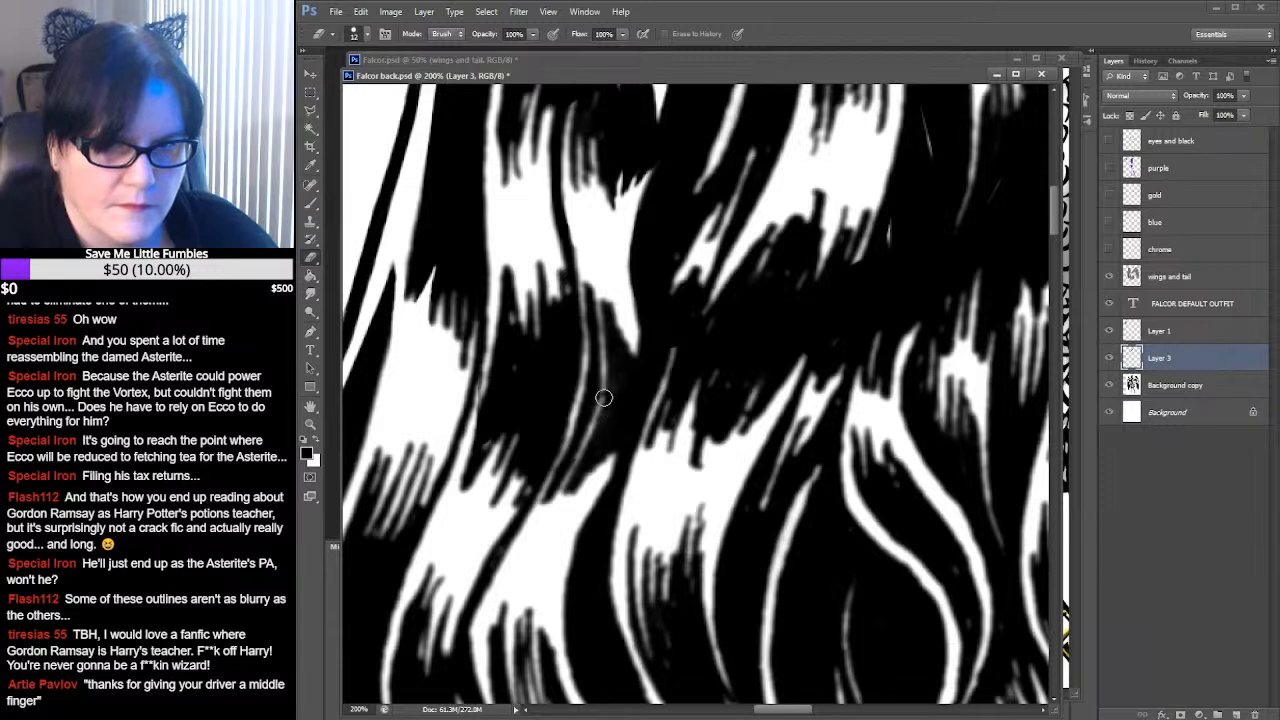
drag(608, 397, 562, 460)
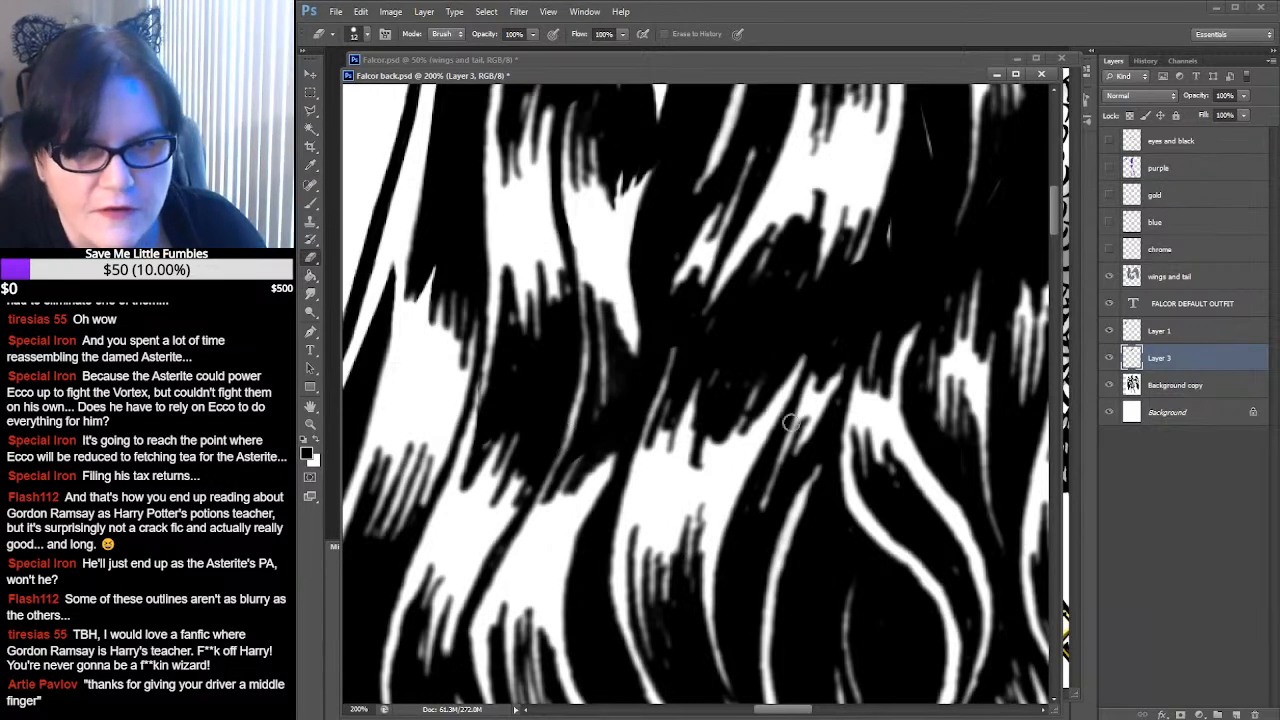
Paint out the thin white slivers beside the large right-of-centre highlight with the 6 px black brush, comparing with Layer 3 hidden and shown
drag(941, 308, 825, 500)
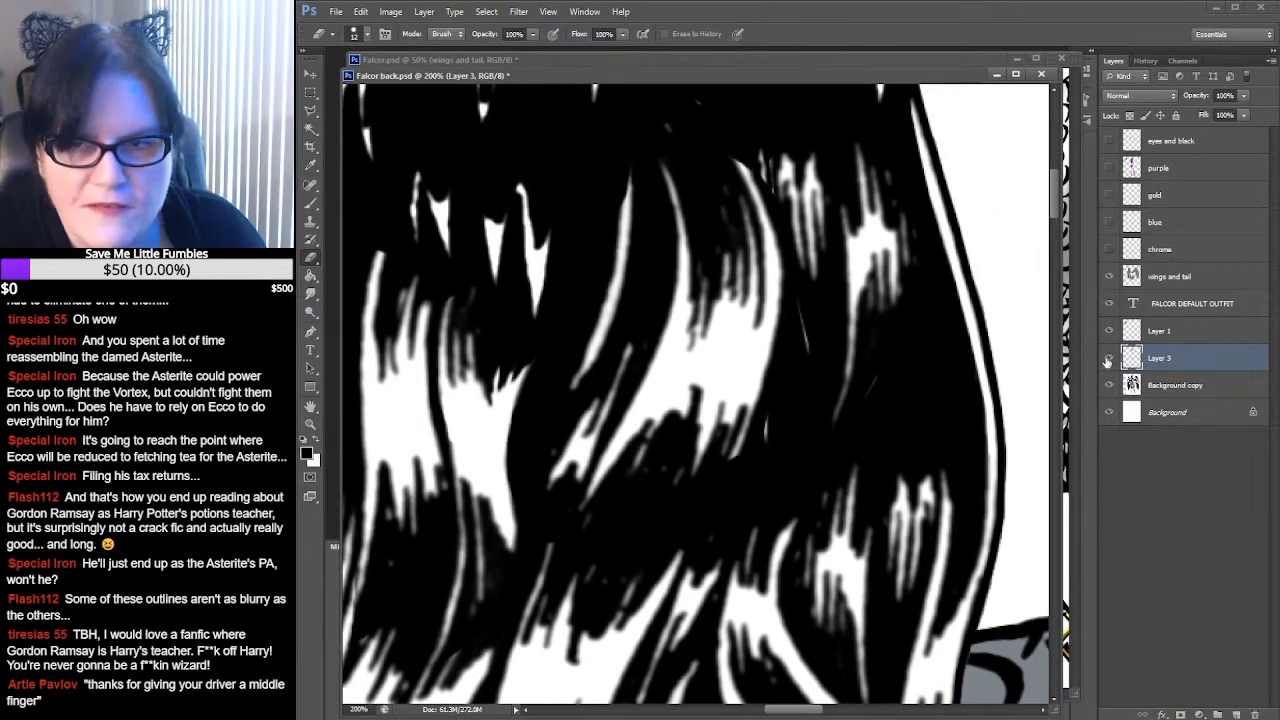
click(1108, 358)
click(1108, 358)
click(1108, 358)
click(1108, 358)
click(310, 203)
drag(808, 352, 800, 316)
drag(770, 410, 764, 446)
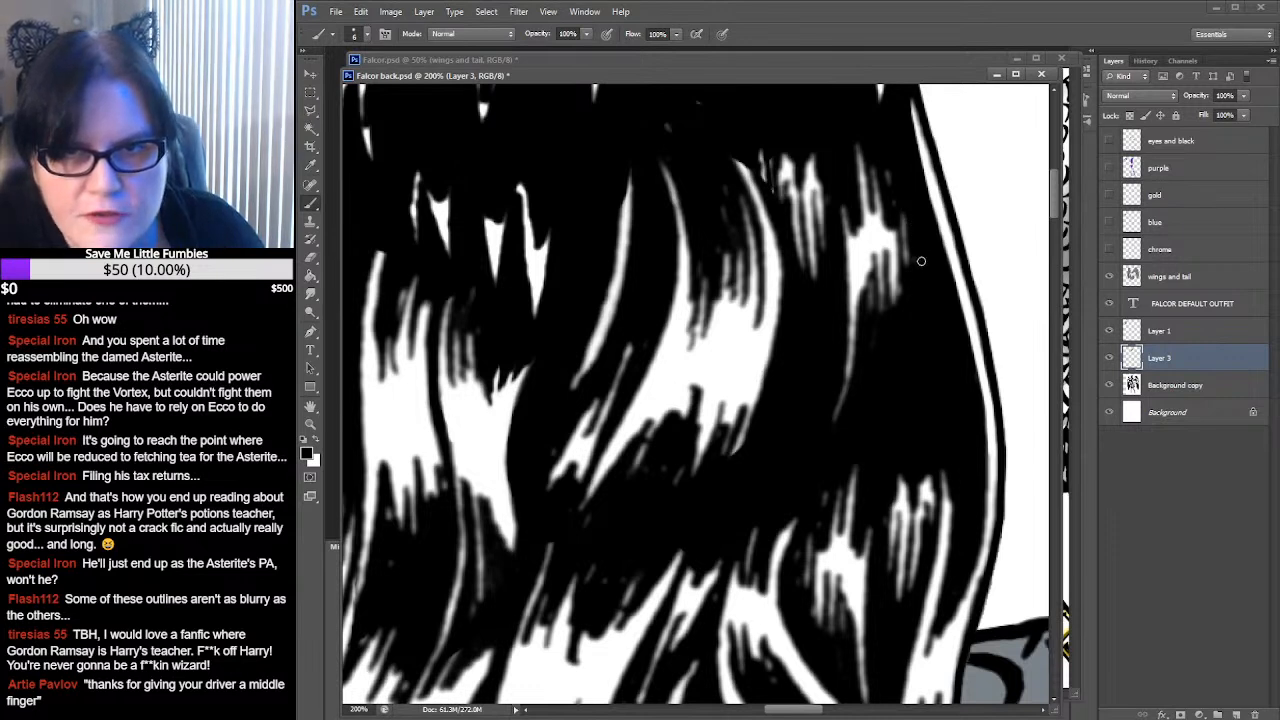
Cover the stray white flecks around the tops of the right-hand highlights in black on Layer 3, comparing with the layer hidden and shown
drag(766, 197, 788, 348)
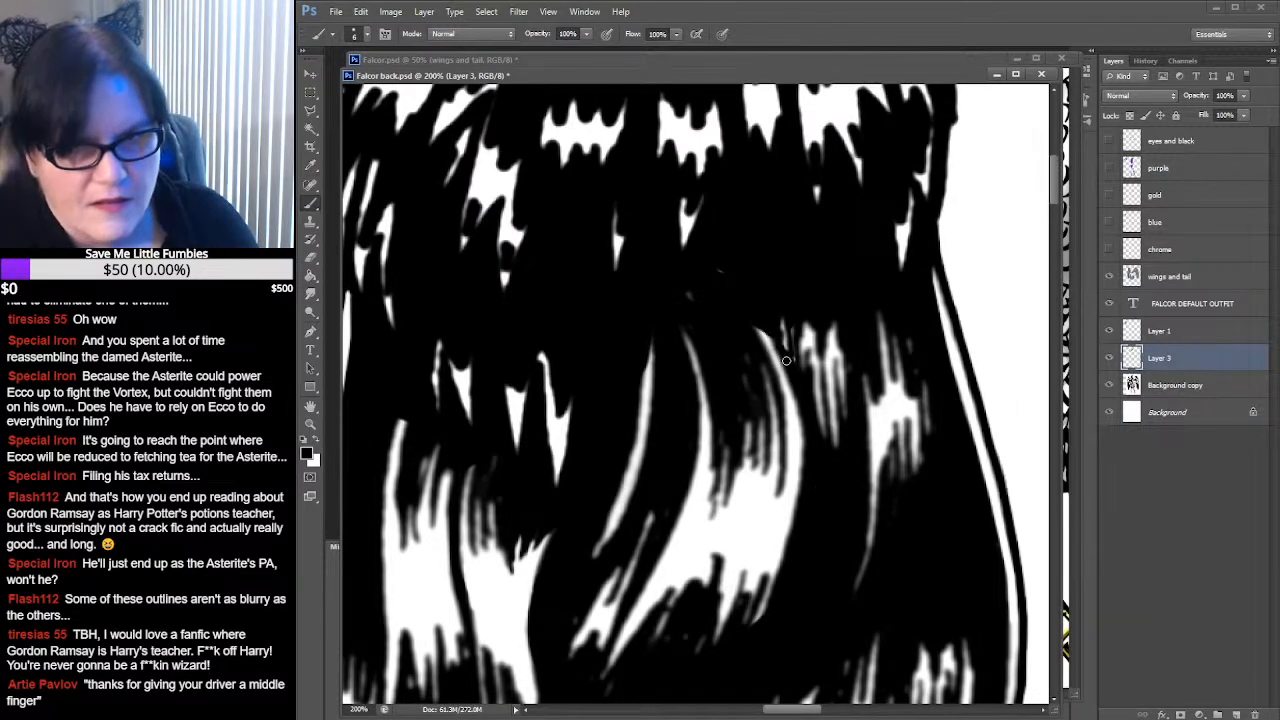
click(1108, 358)
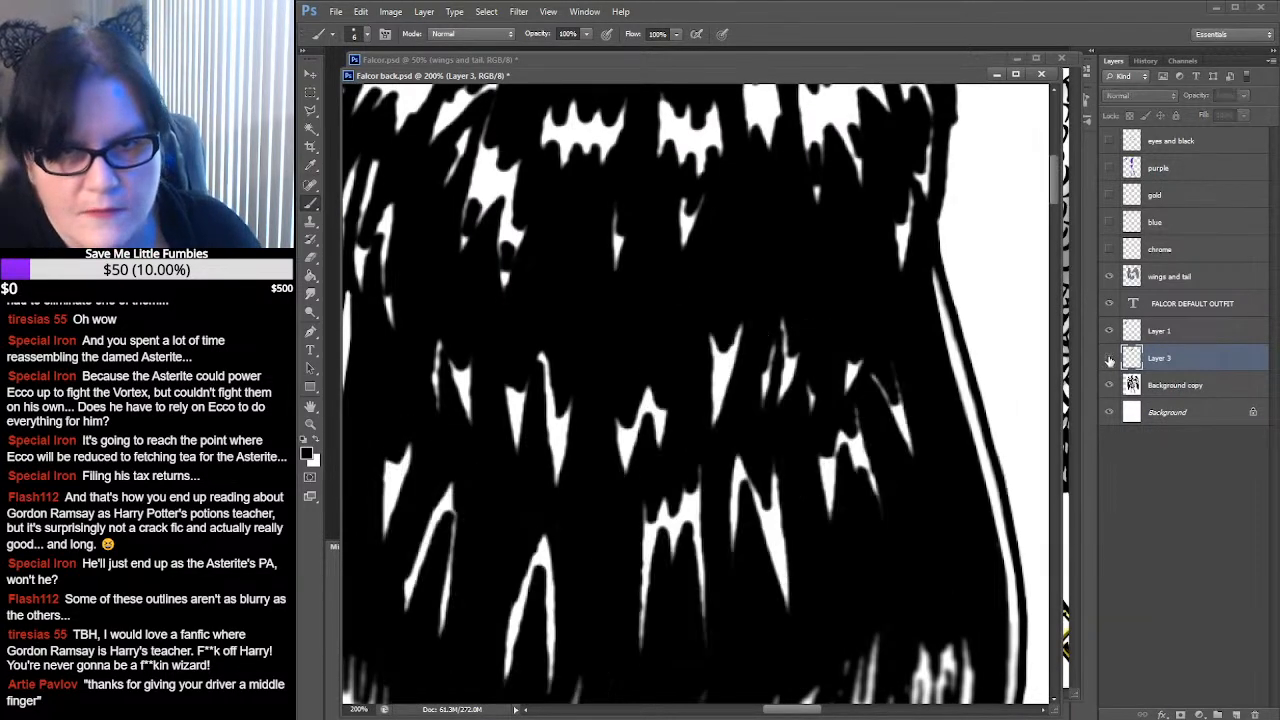
click(1108, 358)
click(1108, 358)
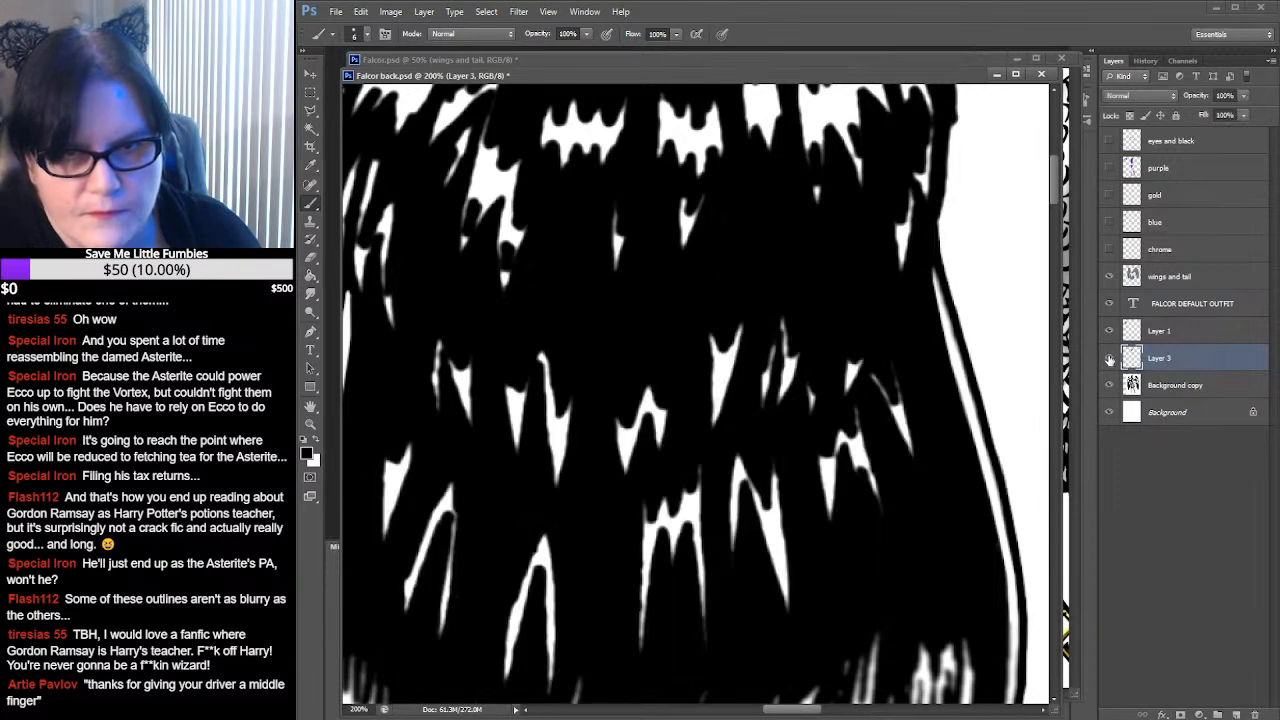
click(1108, 358)
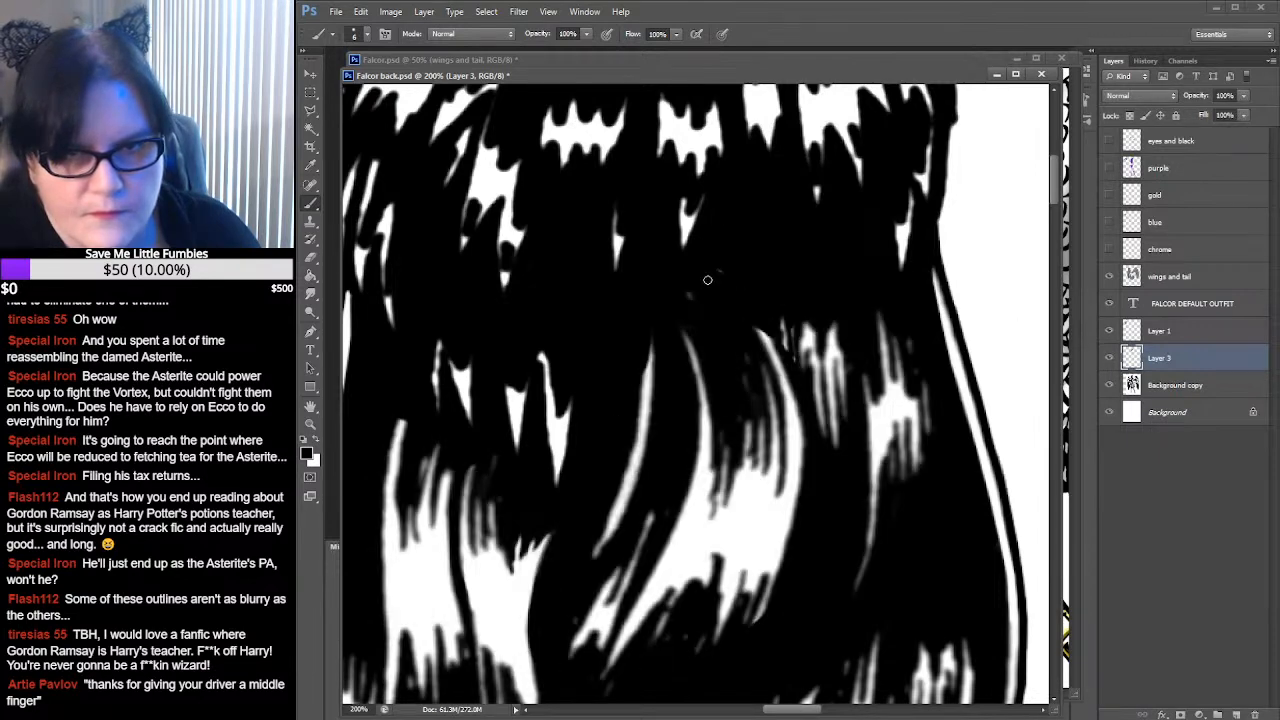
click(311, 258)
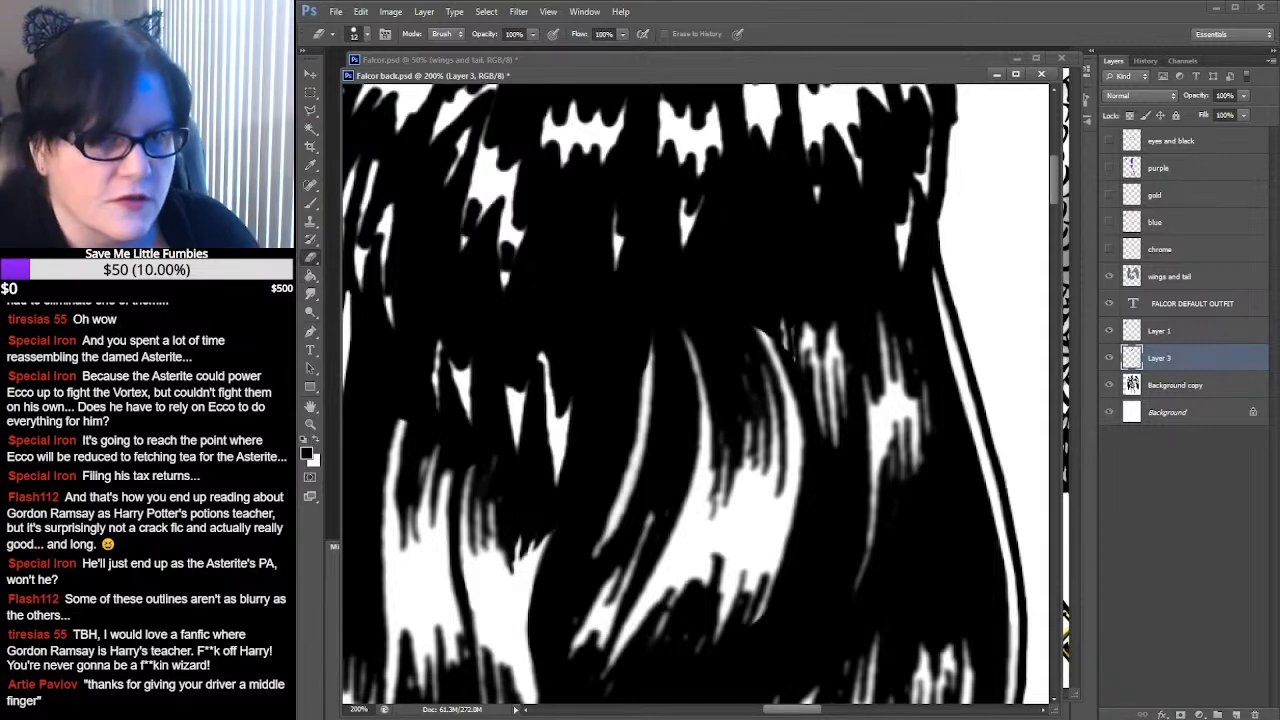
click(311, 203)
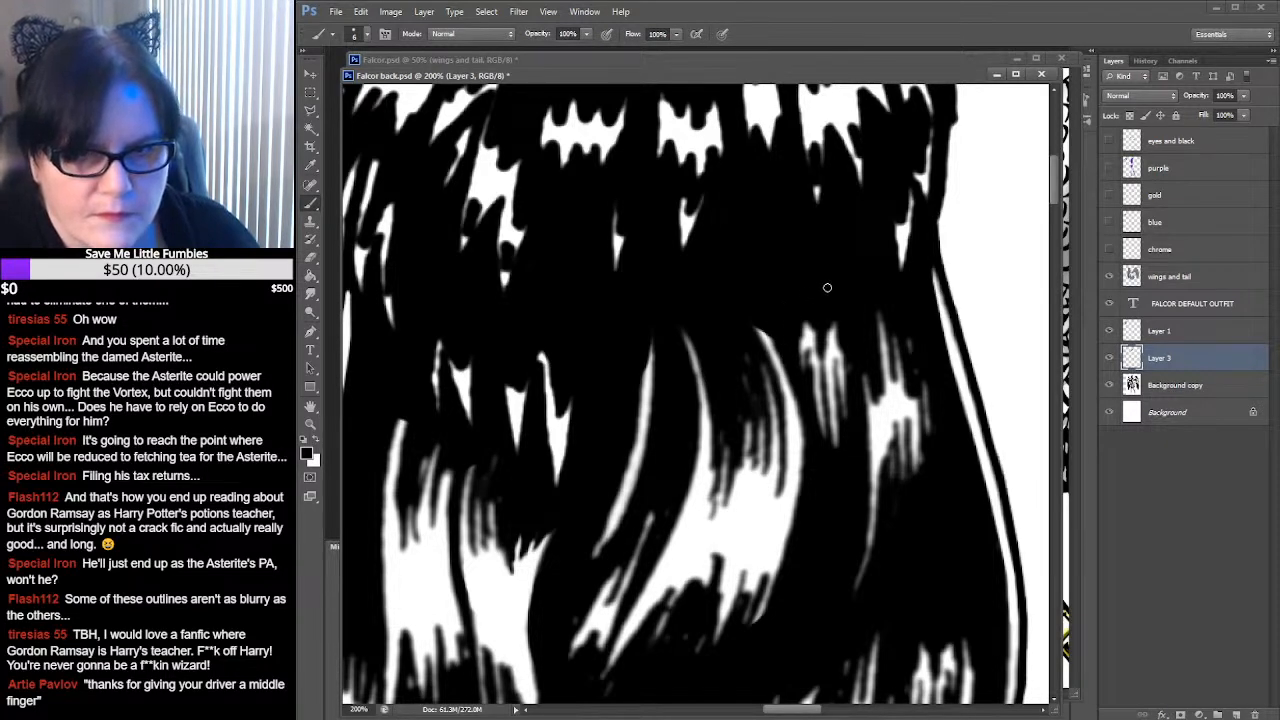
Review the whole head of hair, and touch up the lower edge of the large right-of-centre highlight with the 6 px brush in white
click(311, 425)
alt+click(729, 409)
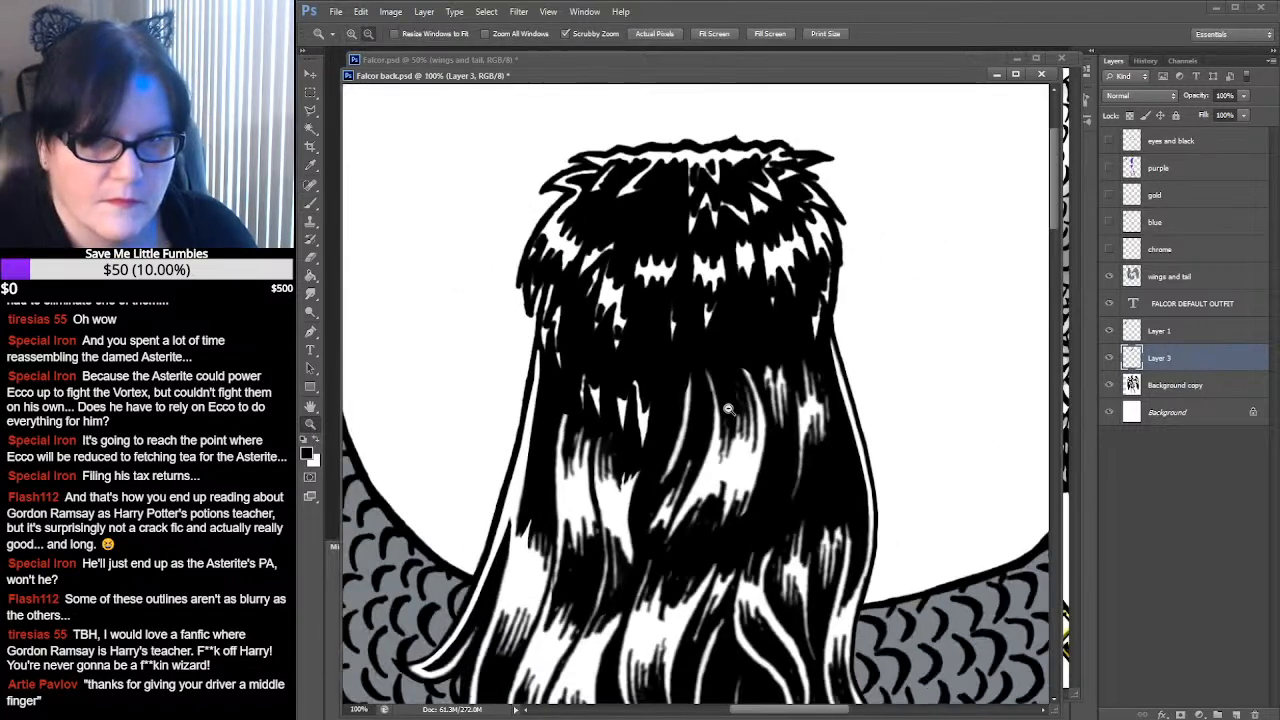
alt+click(728, 409)
alt+click(728, 409)
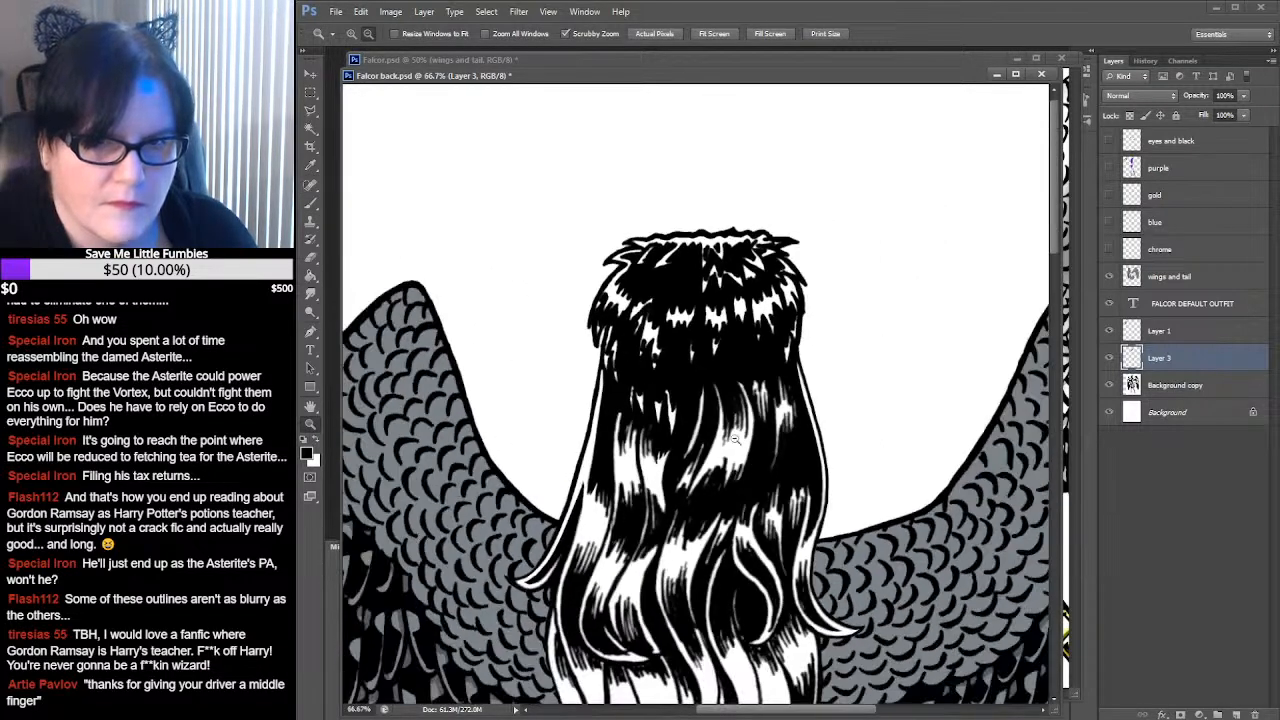
scroll(744, 388, down, 3)
scroll(741, 389, down, 3)
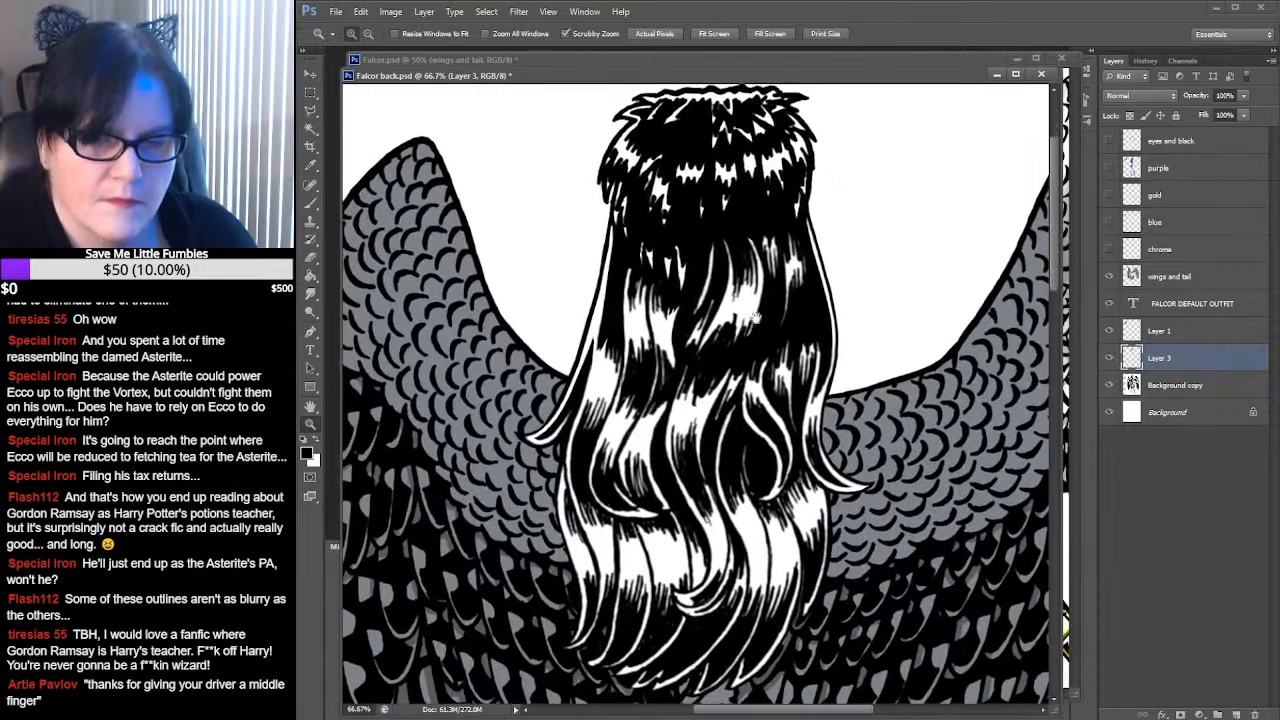
click(750, 325)
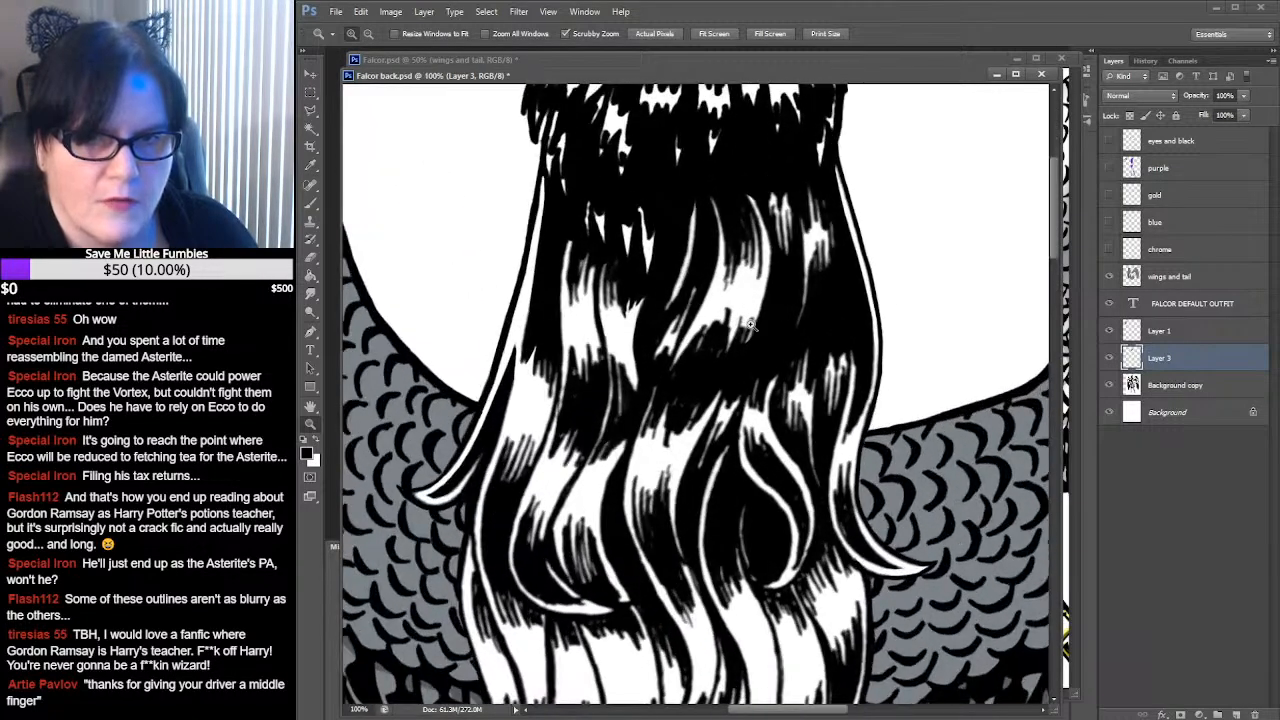
click(750, 325)
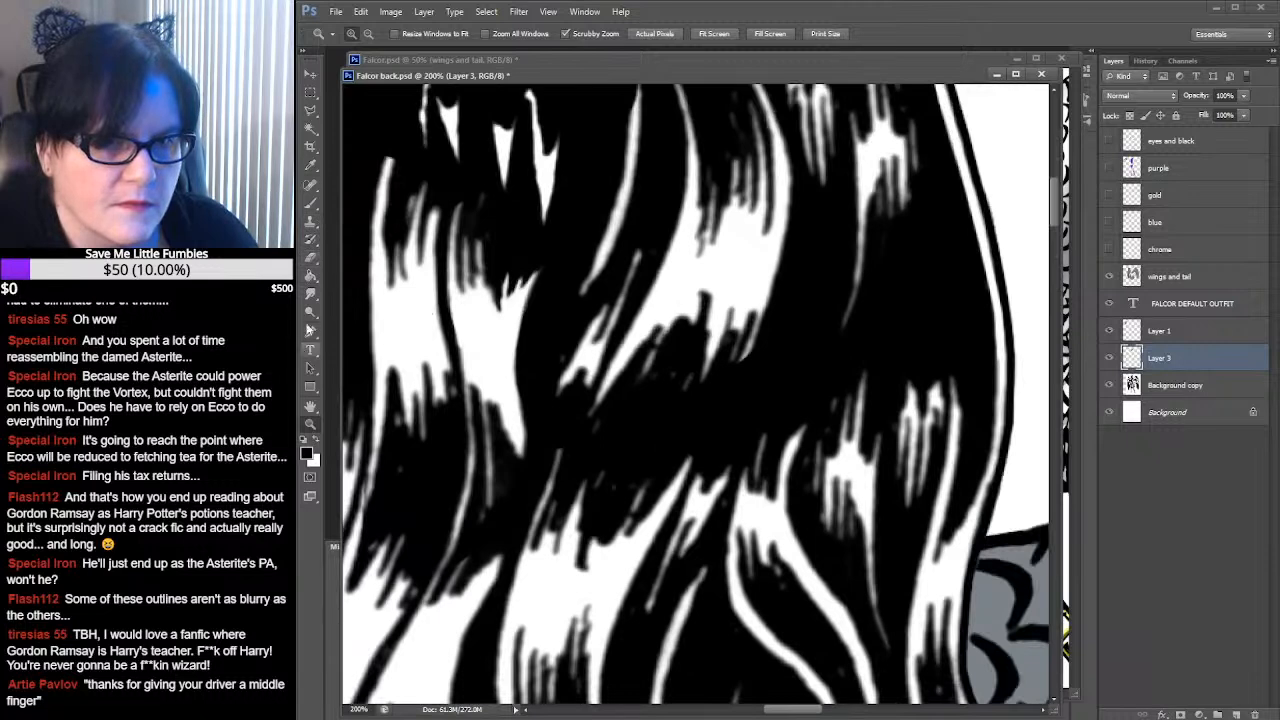
click(317, 447)
click(311, 203)
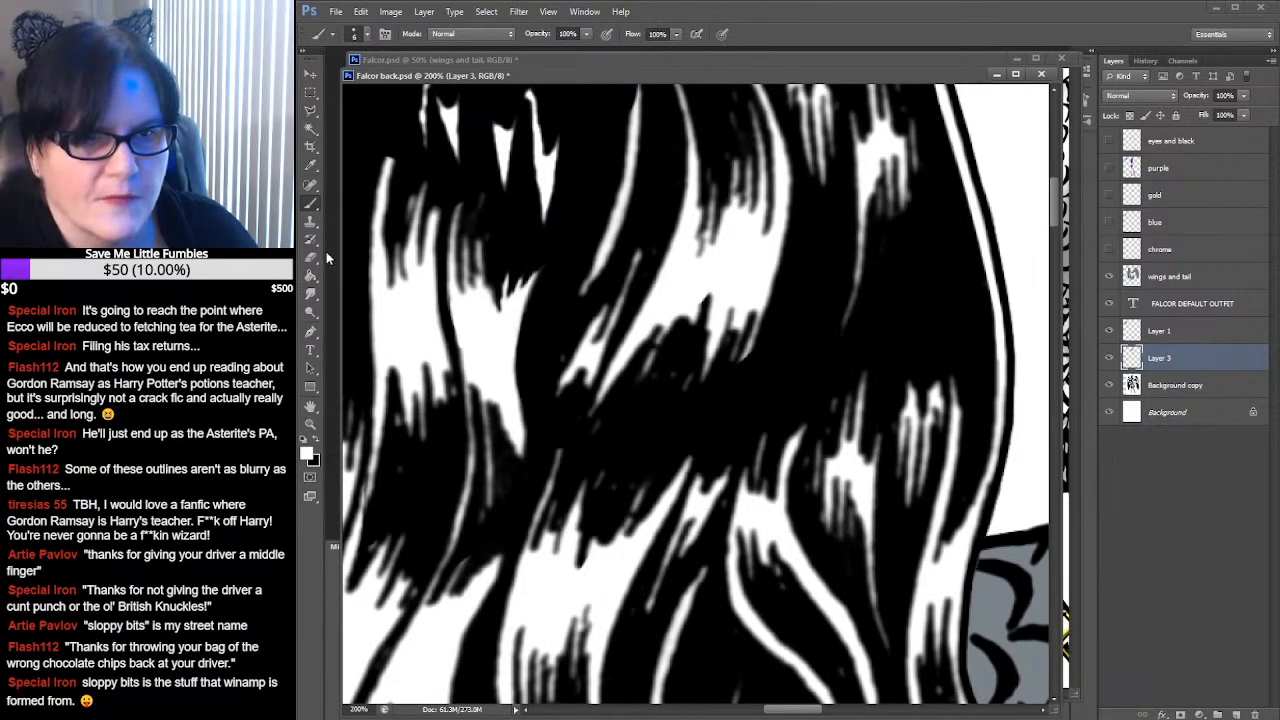
Check the finished hair against the wings and save the latest highlight touch-ups to Falcor back.psd
click(311, 430)
alt+click(700, 321)
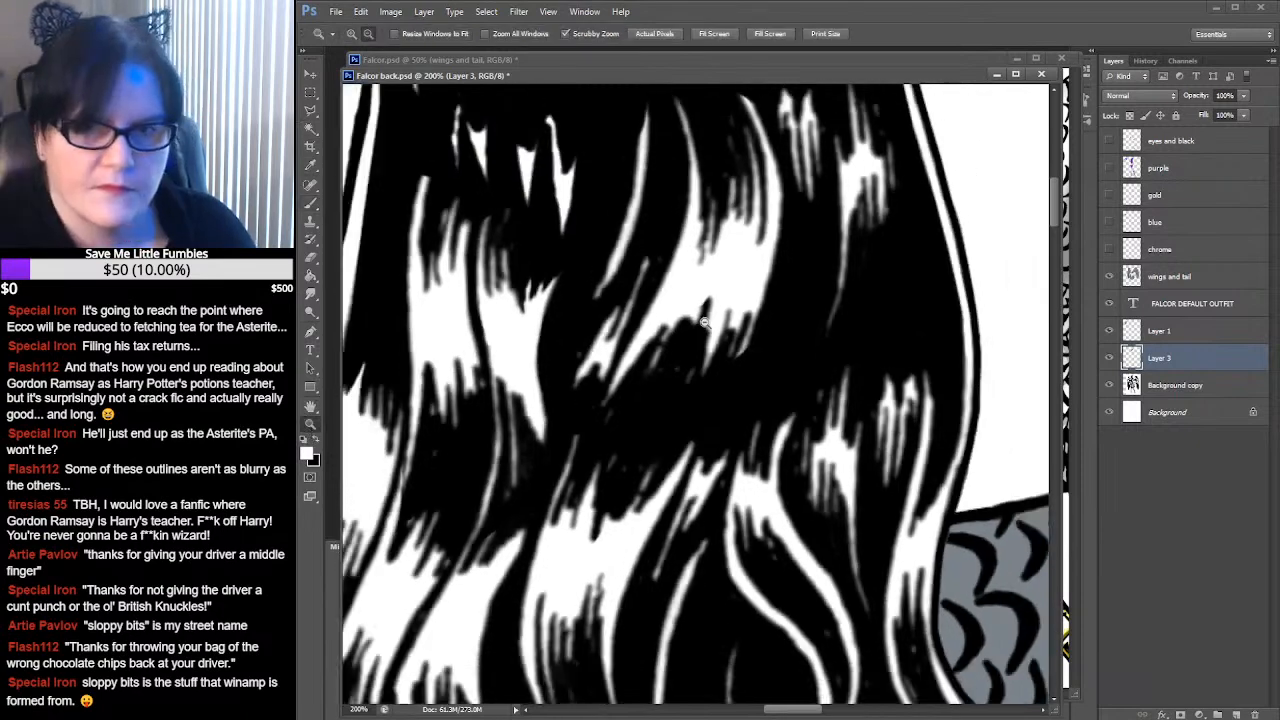
alt+click(764, 304)
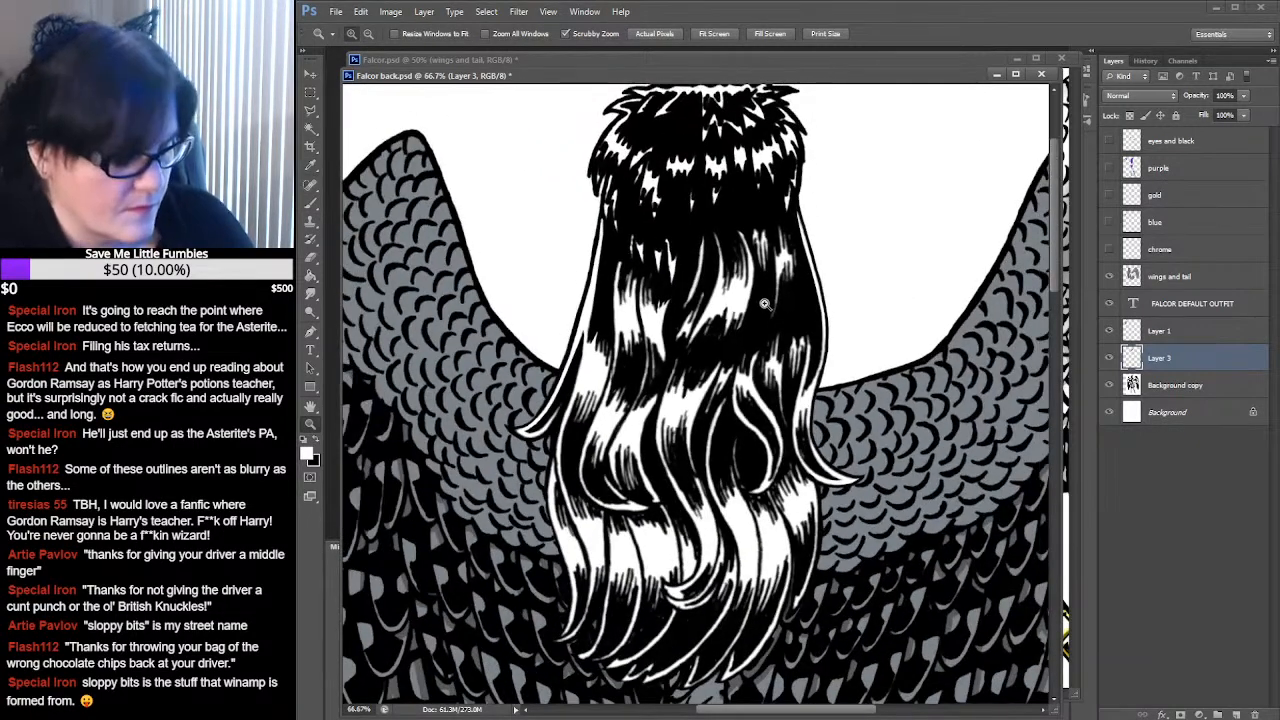
key(ctrl+s)
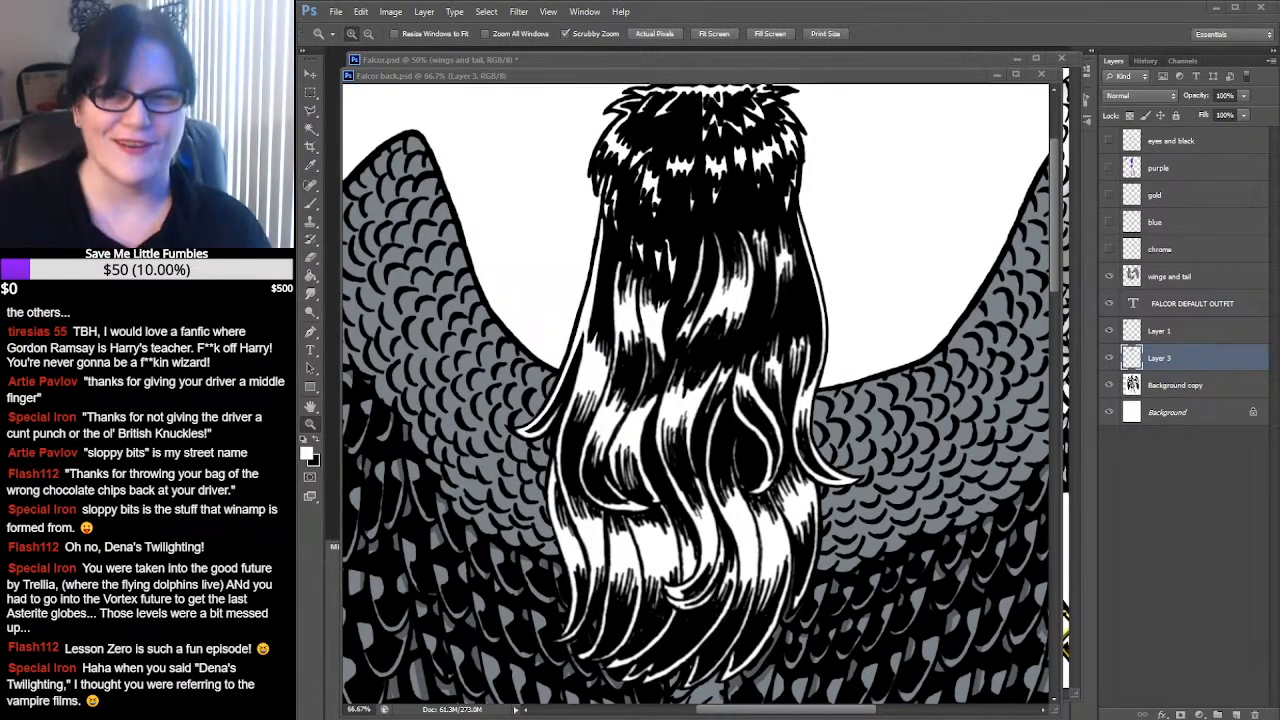
Load the outline of the wings and tail layer as a selection while keeping Layer 3 active
click(1135, 280)
ctrl+click(1131, 280)
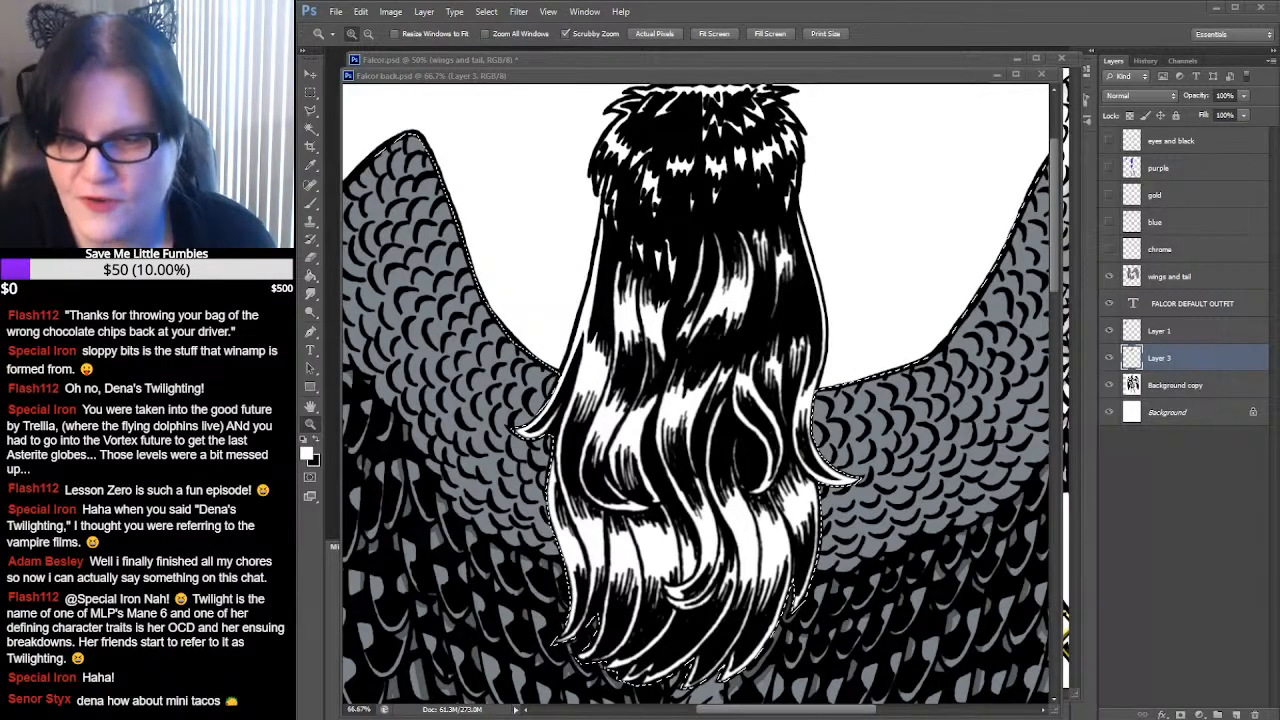
Choose the soft 100 px brush with 0% hardness and activate the wings and tail layer, keeping its outline selected
key(ctrl+d)
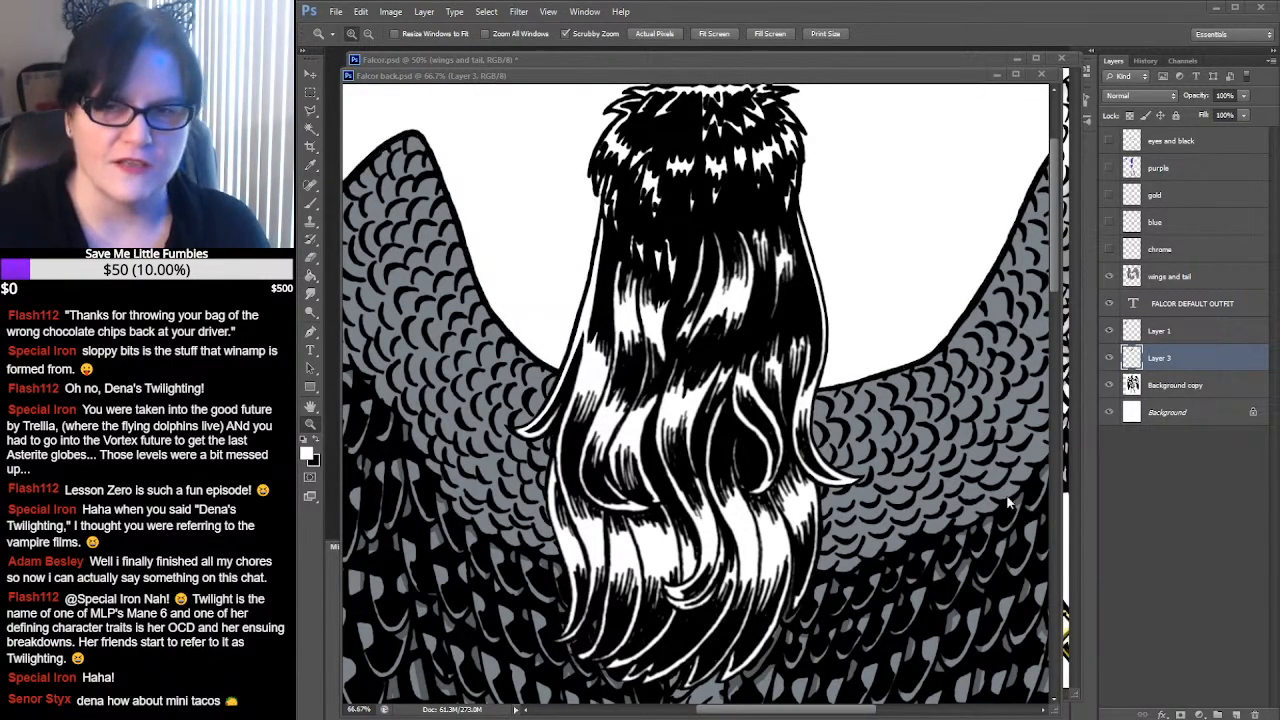
click(913, 77)
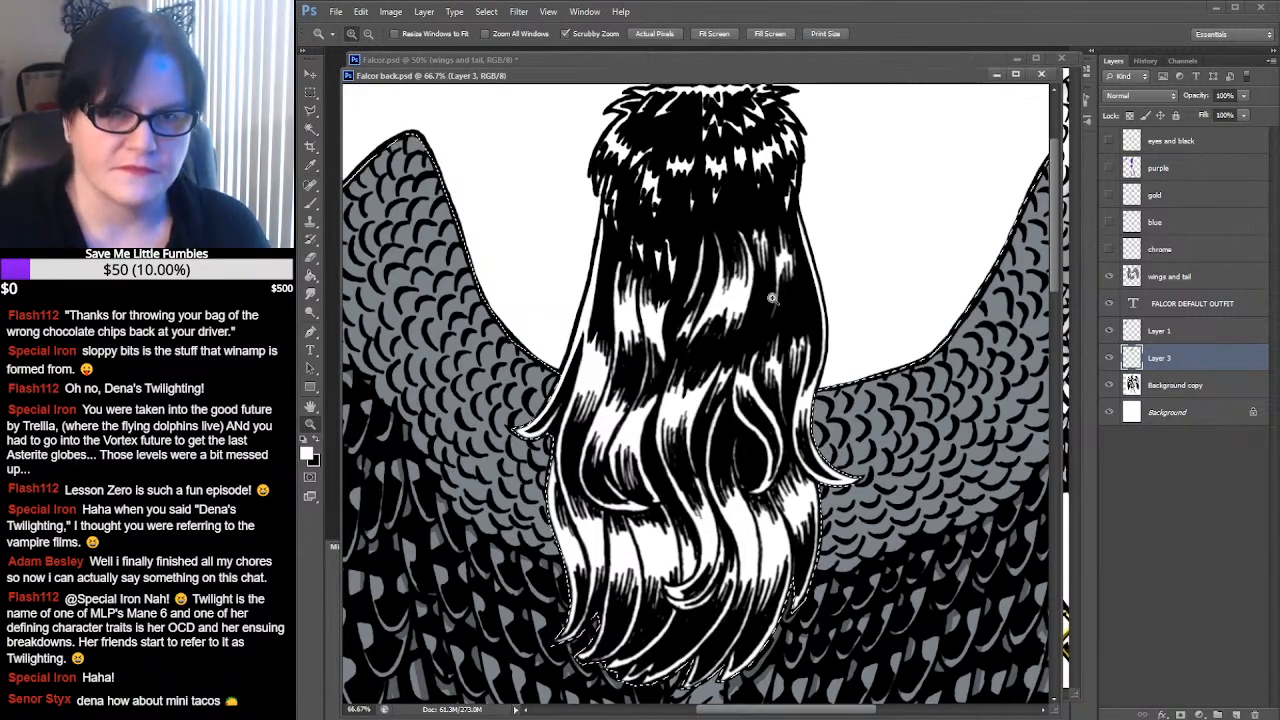
drag(620, 335, 780, 372)
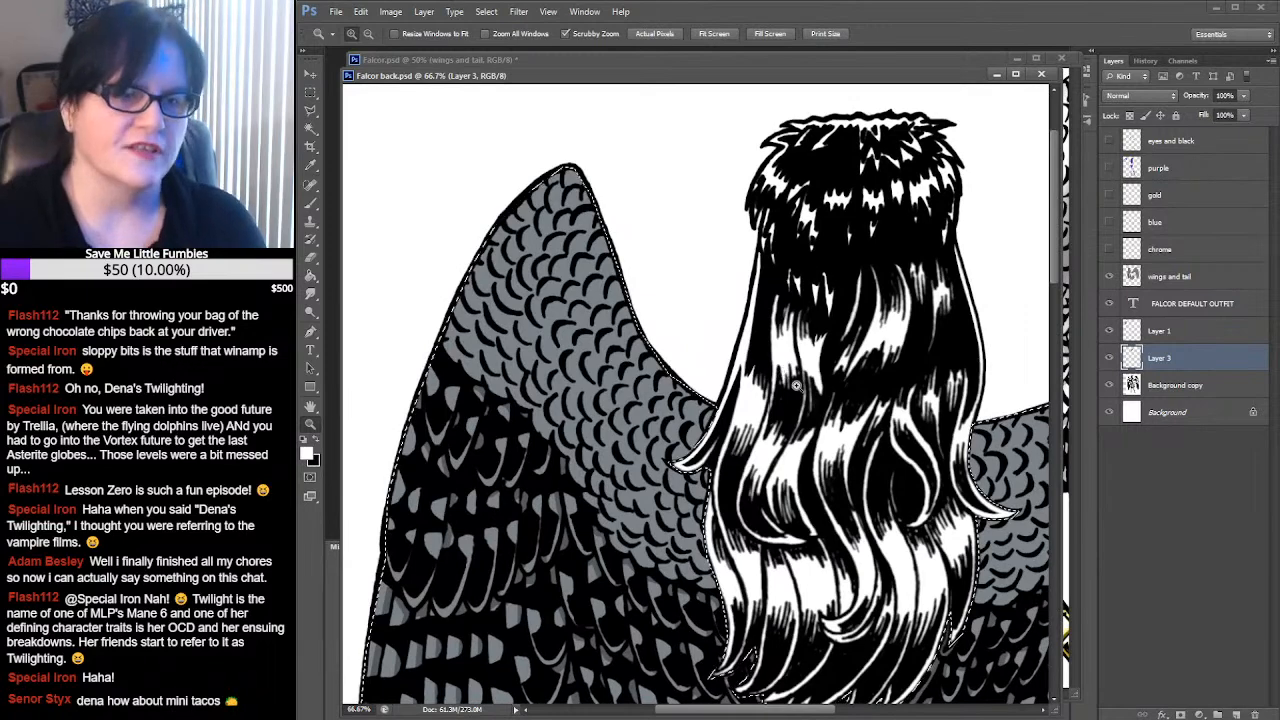
key(b)
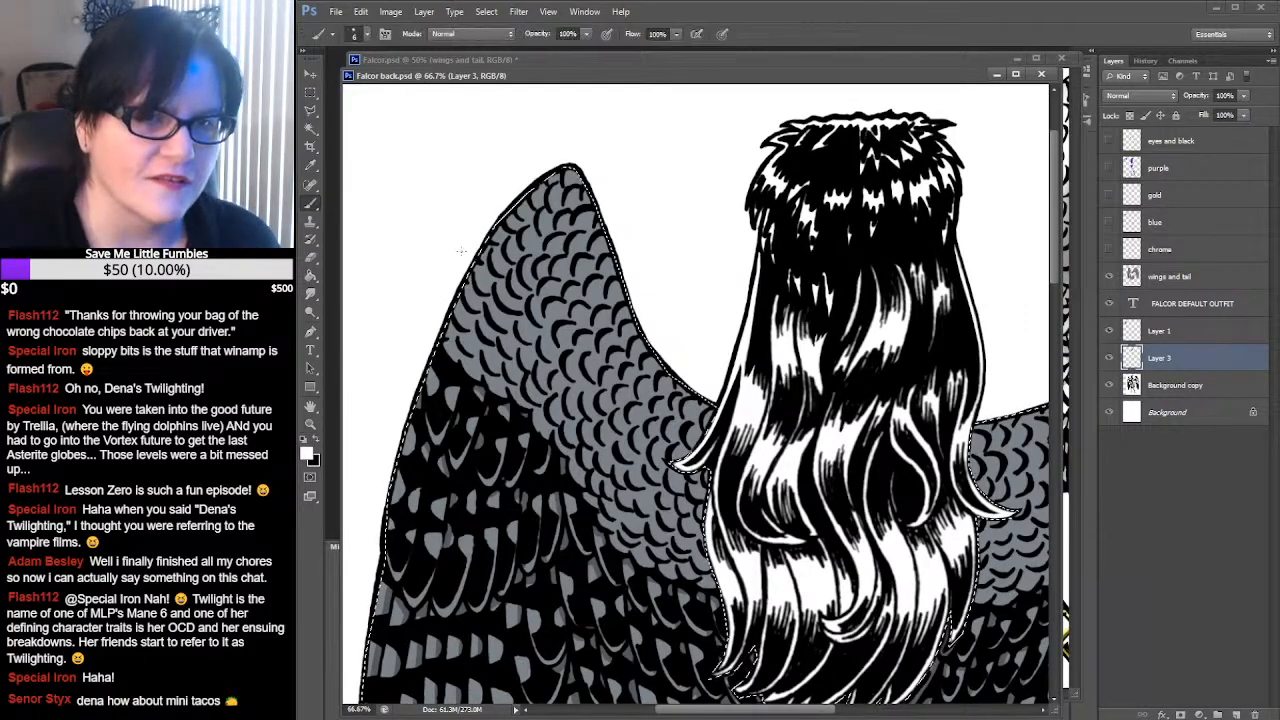
click(366, 34)
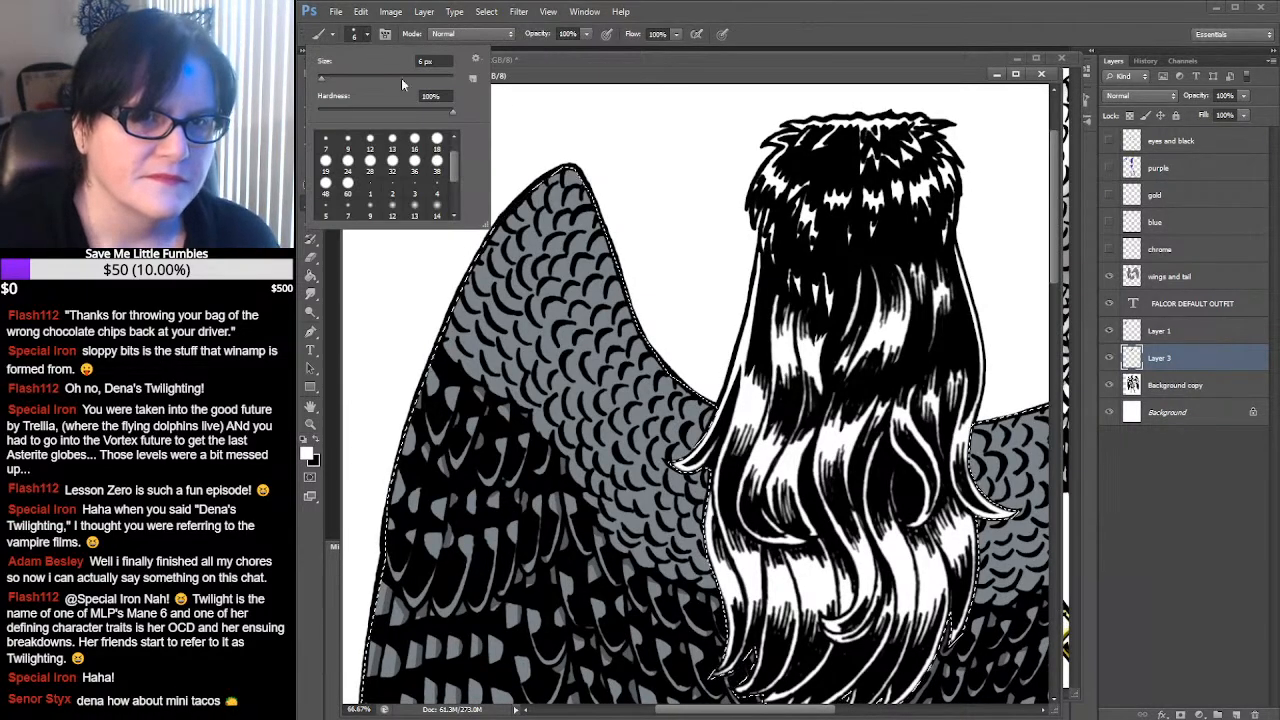
drag(455, 170, 455, 186)
click(436, 187)
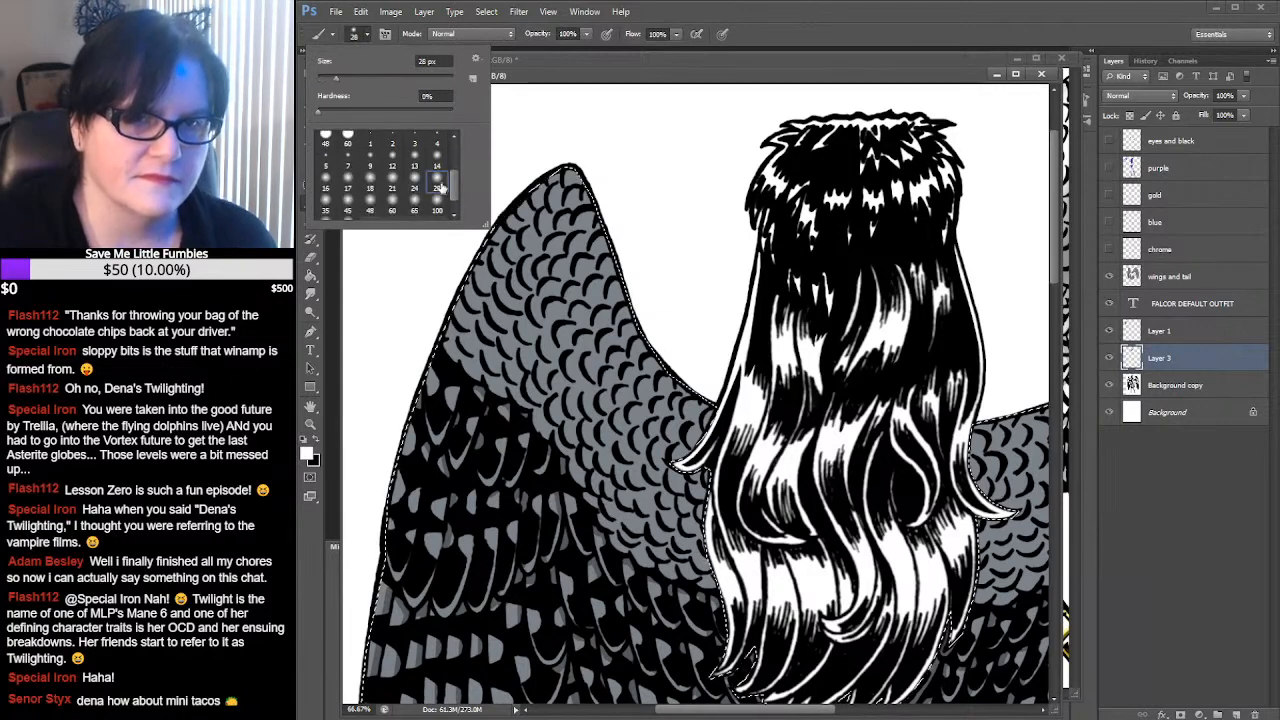
click(437, 210)
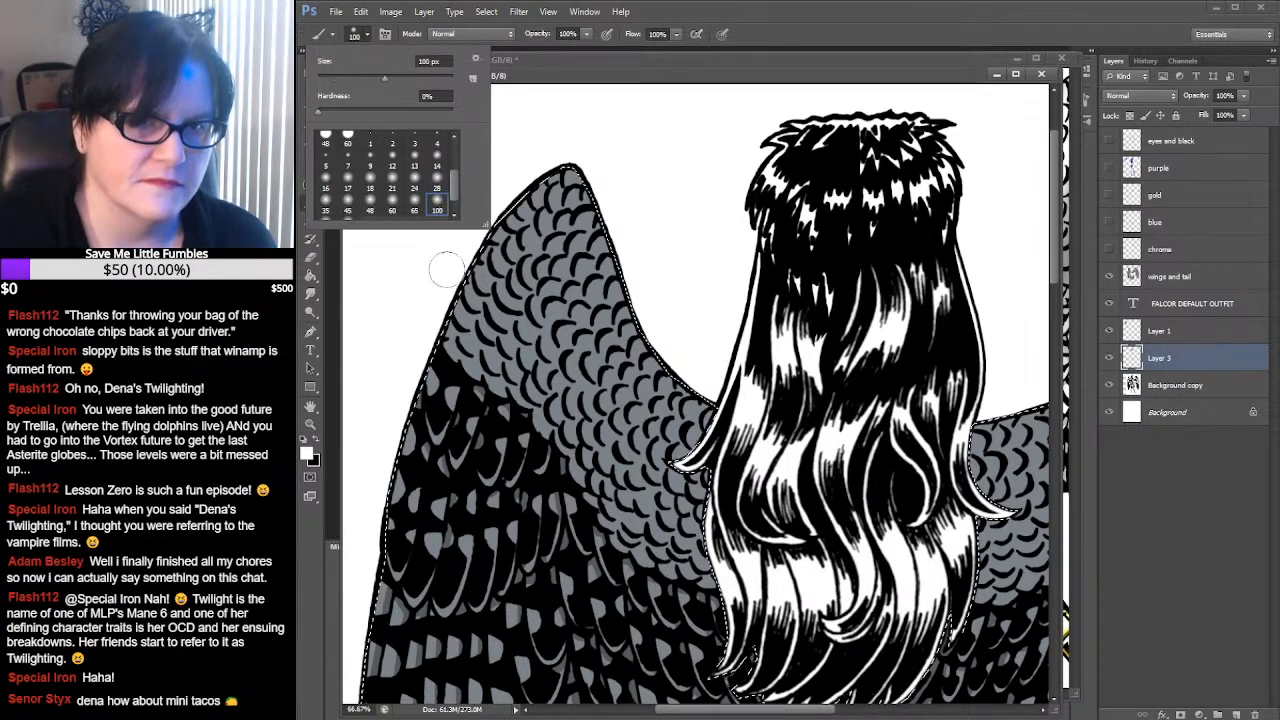
click(552, 61)
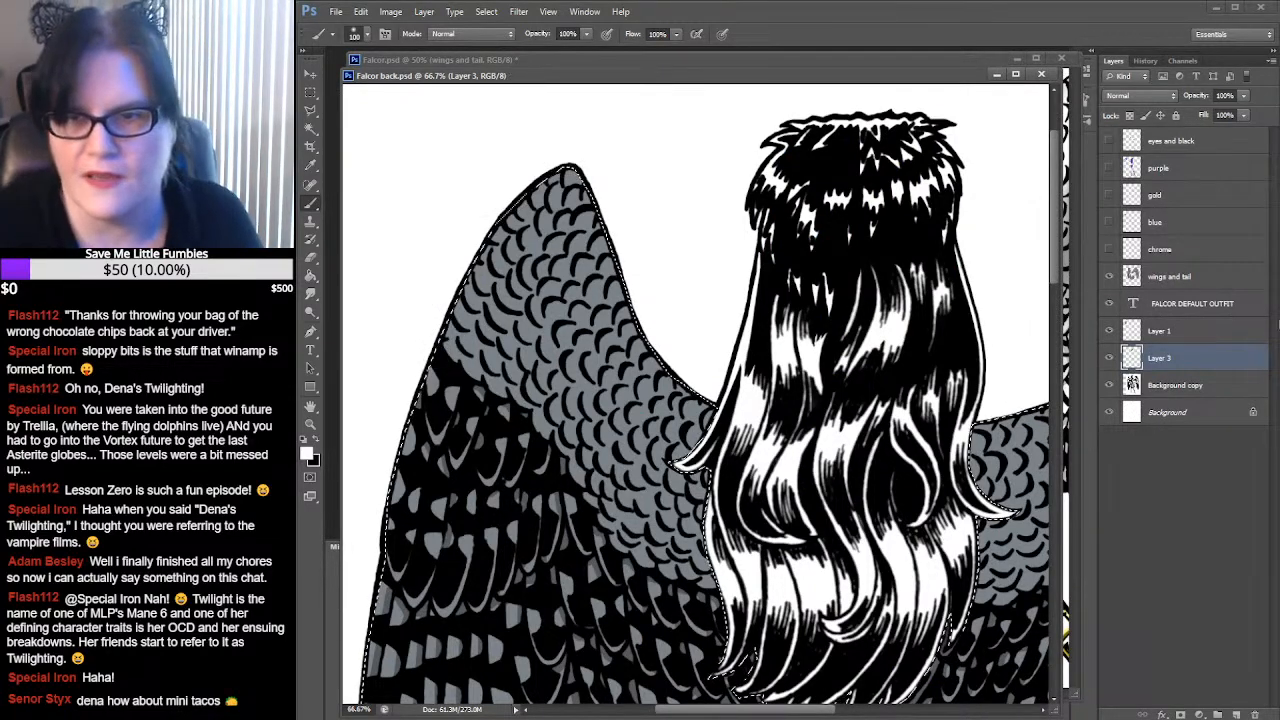
click(1175, 277)
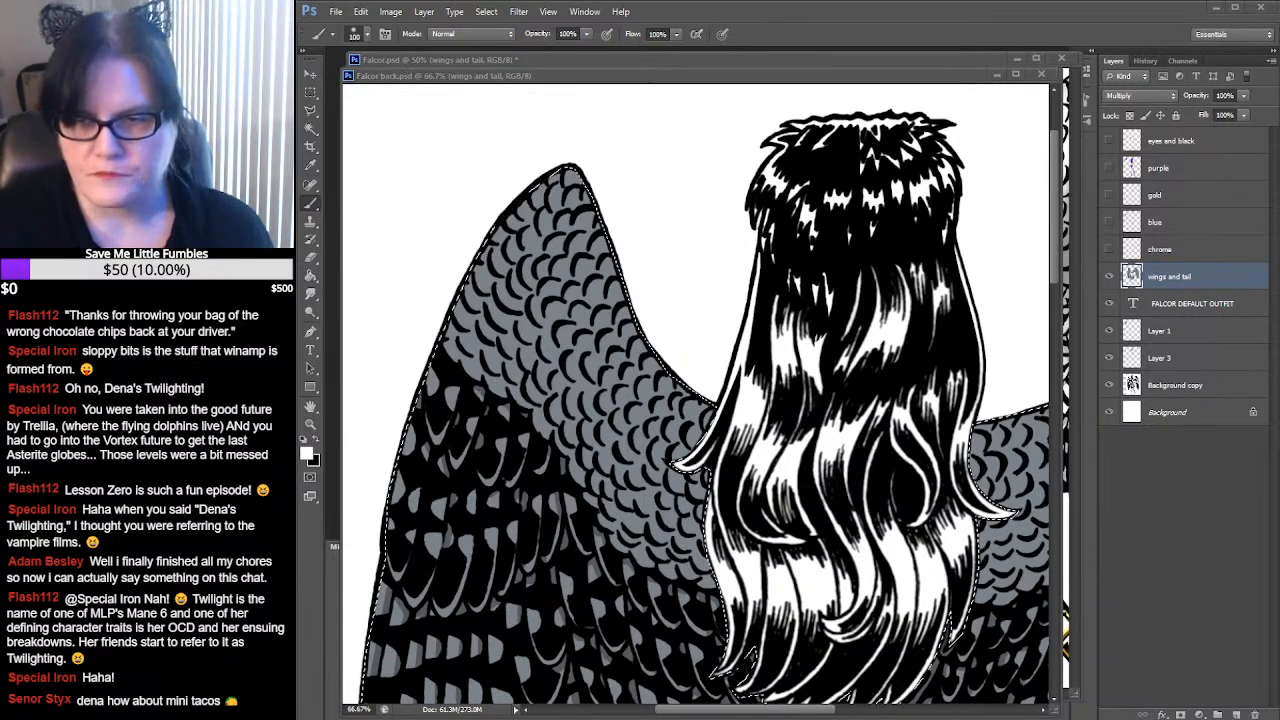
Check the wing shading on the front view in Falcor.psd, and return to Falcor back.psd
key(ctrl+d)
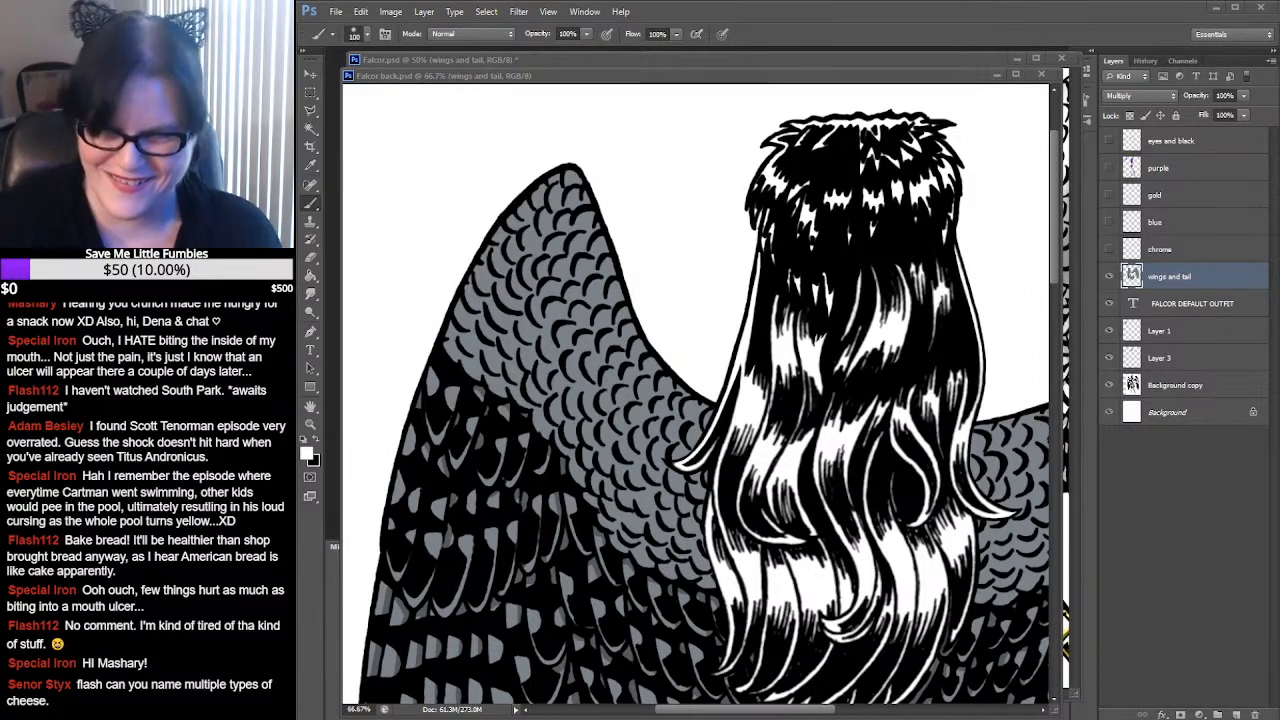
click(763, 63)
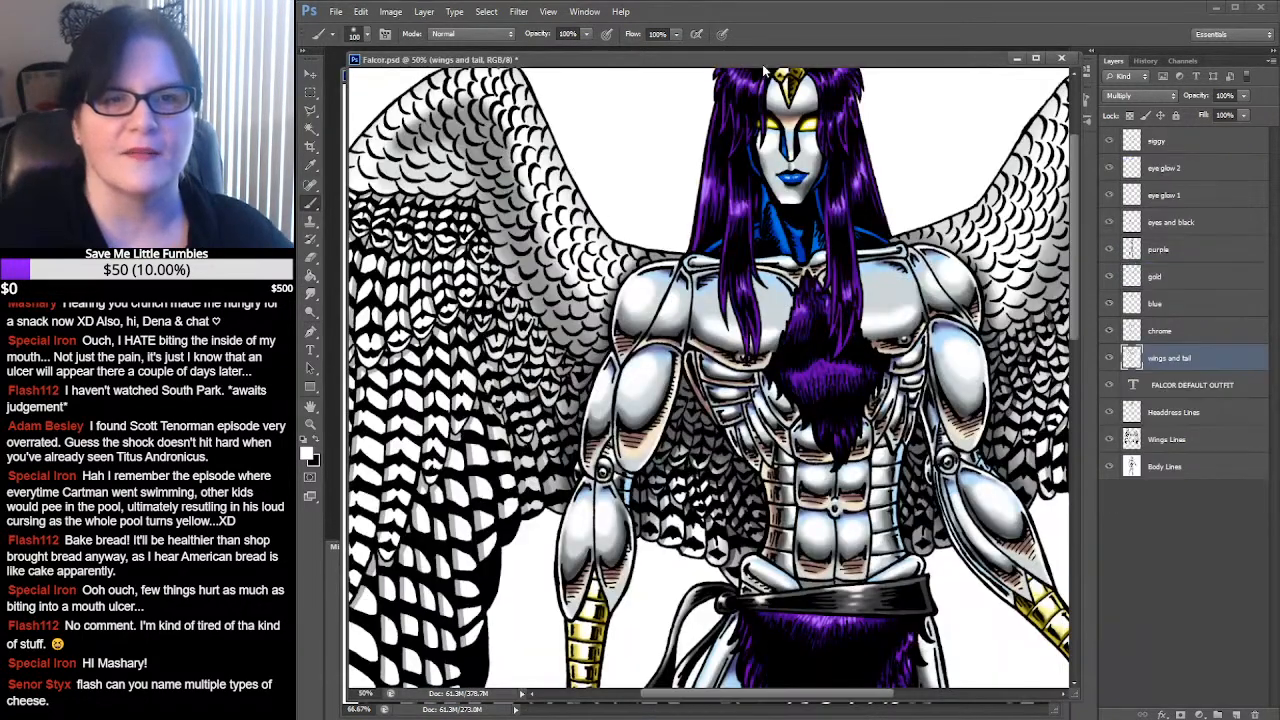
click(346, 80)
drag(396, 80, 388, 94)
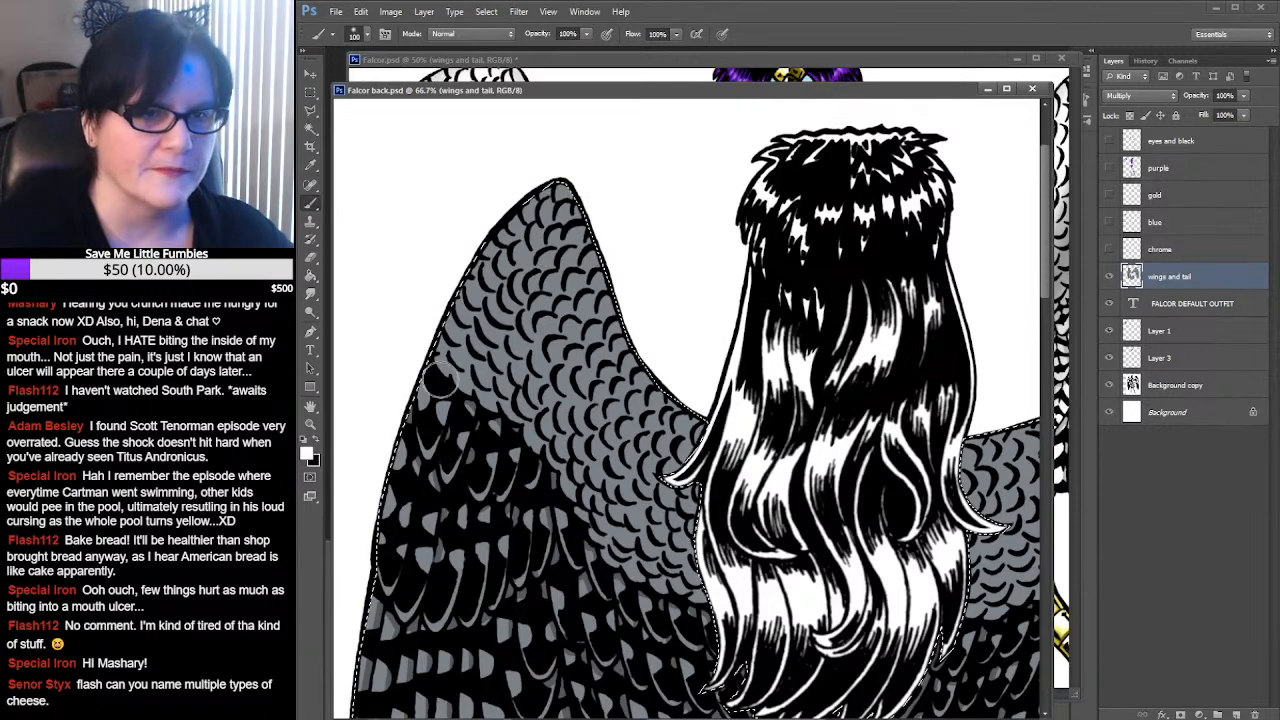
Sample the dark grey swatch as the foreground colour and the medium grey swatch as the background colour
drag(935, 273, 615, 297)
drag(970, 284, 682, 353)
drag(858, 324, 708, 317)
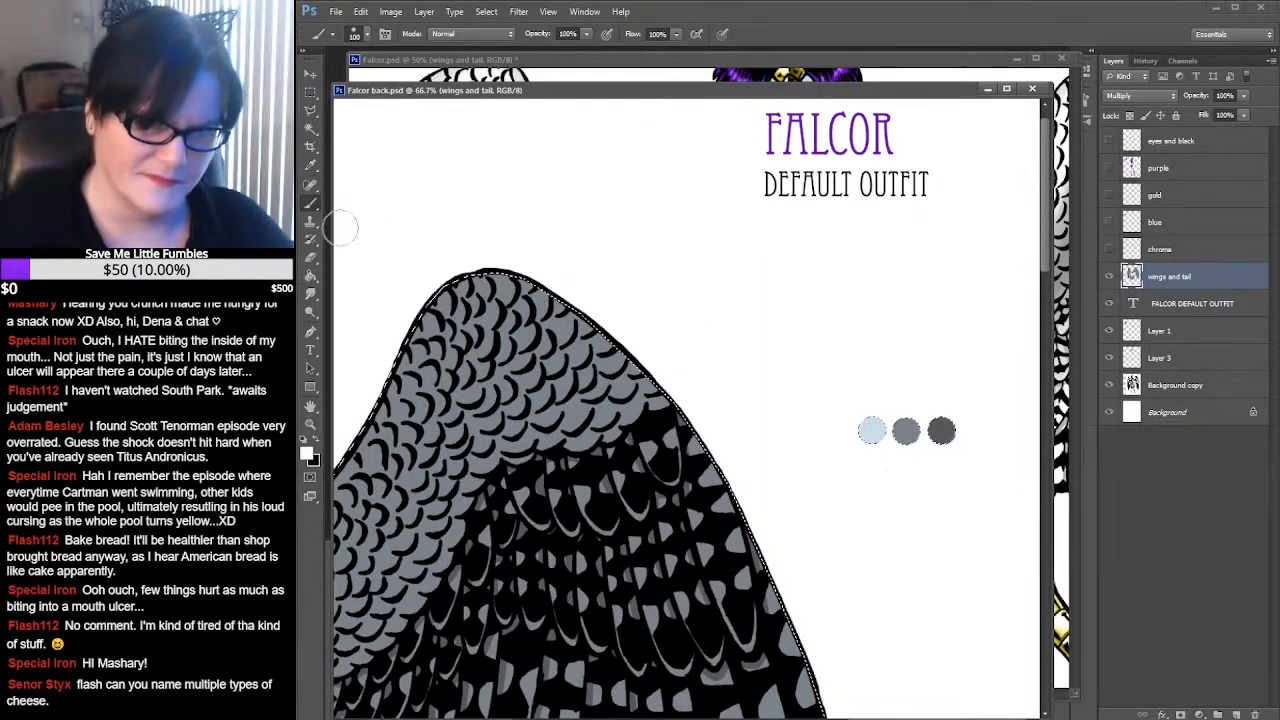
click(309, 166)
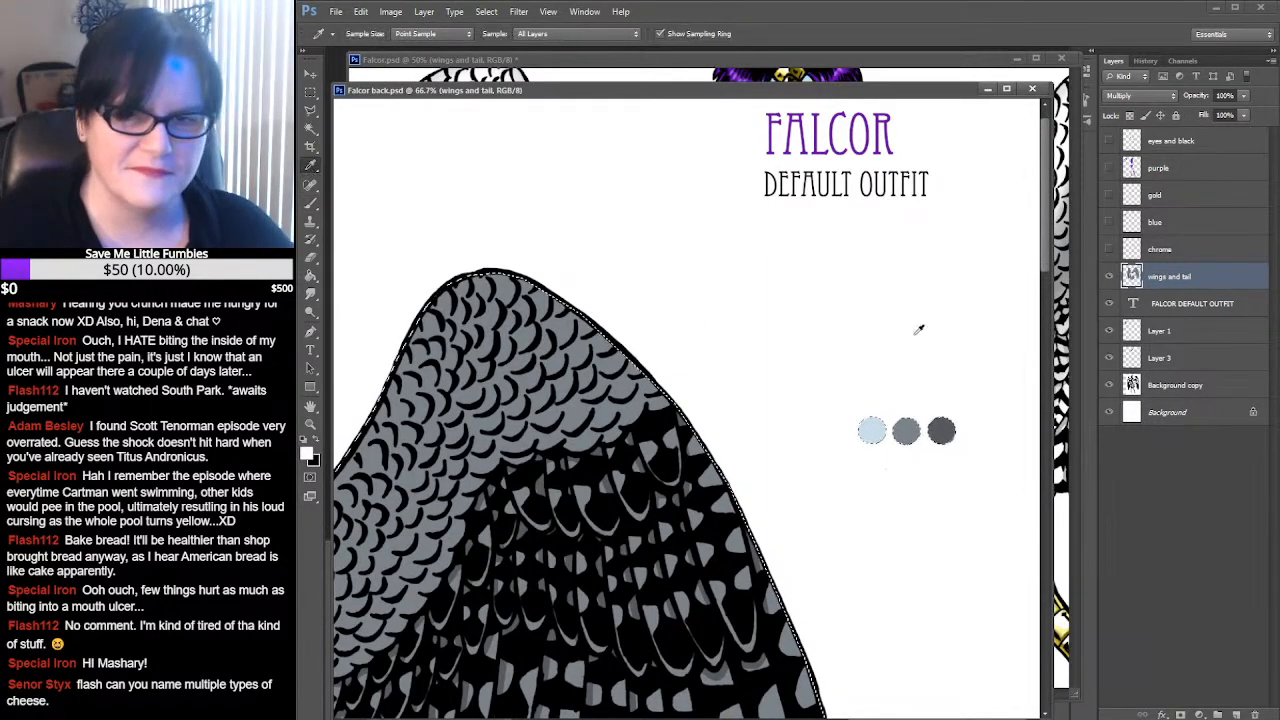
click(906, 431)
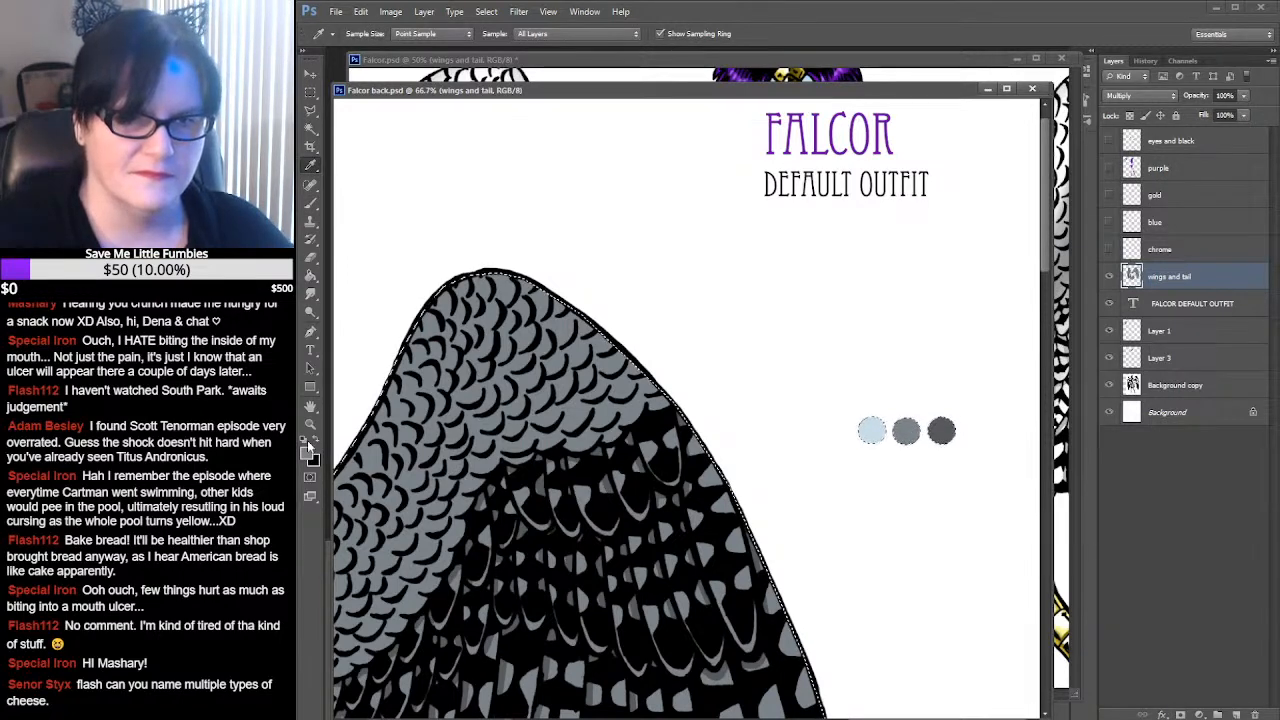
click(943, 430)
key(x)
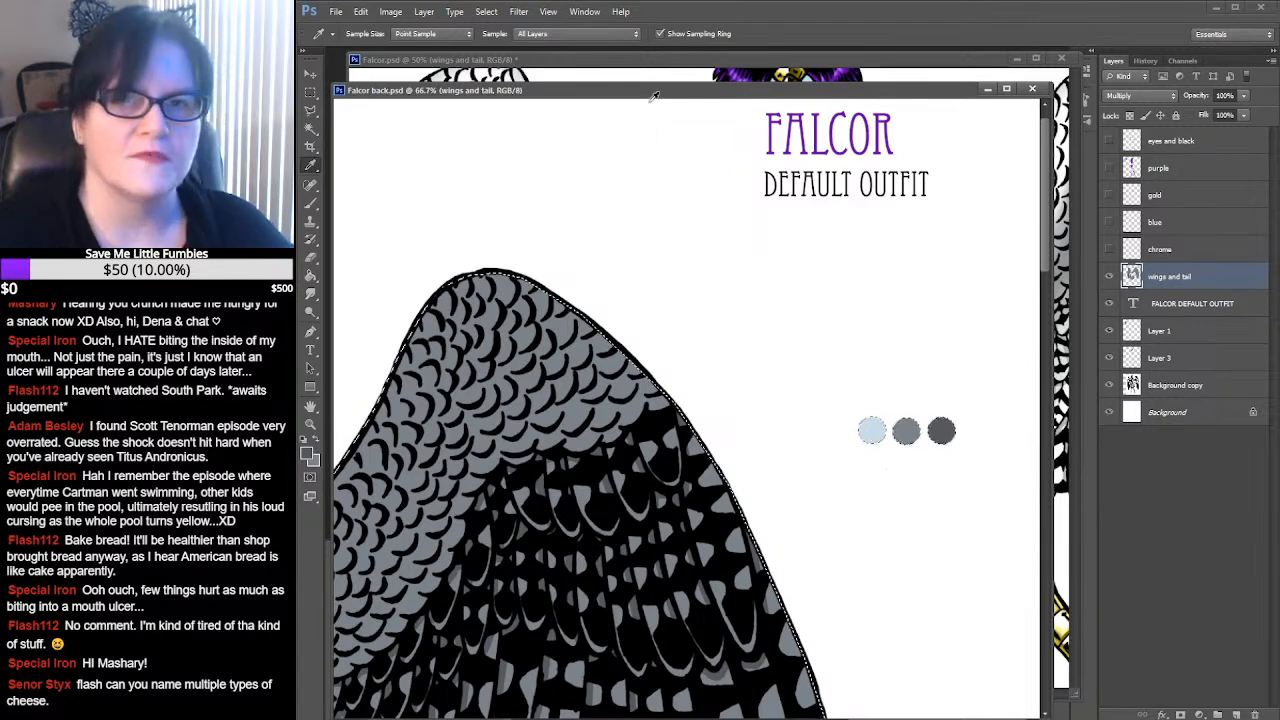
Shade the upper outer edge of the left wing in dark grey with the soft 60 px brush
drag(656, 91, 665, 90)
drag(594, 231, 995, 233)
drag(608, 304, 1000, 226)
drag(762, 305, 776, 343)
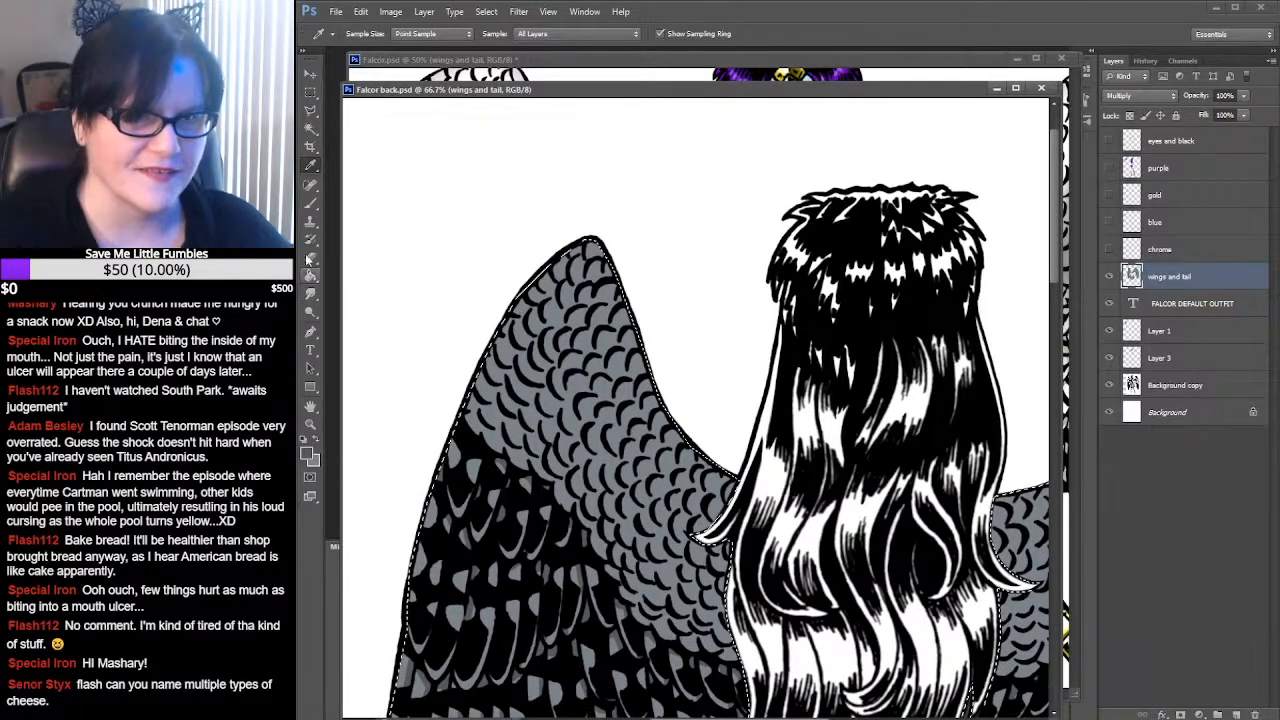
click(310, 203)
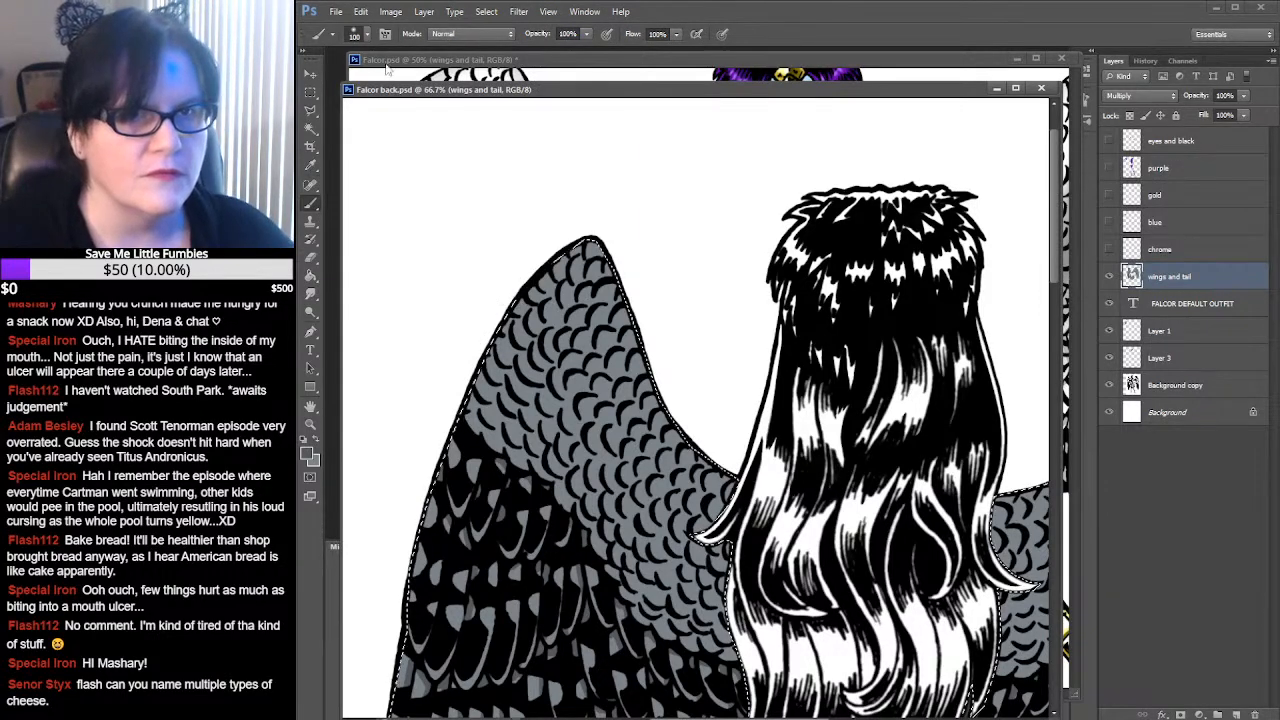
click(367, 33)
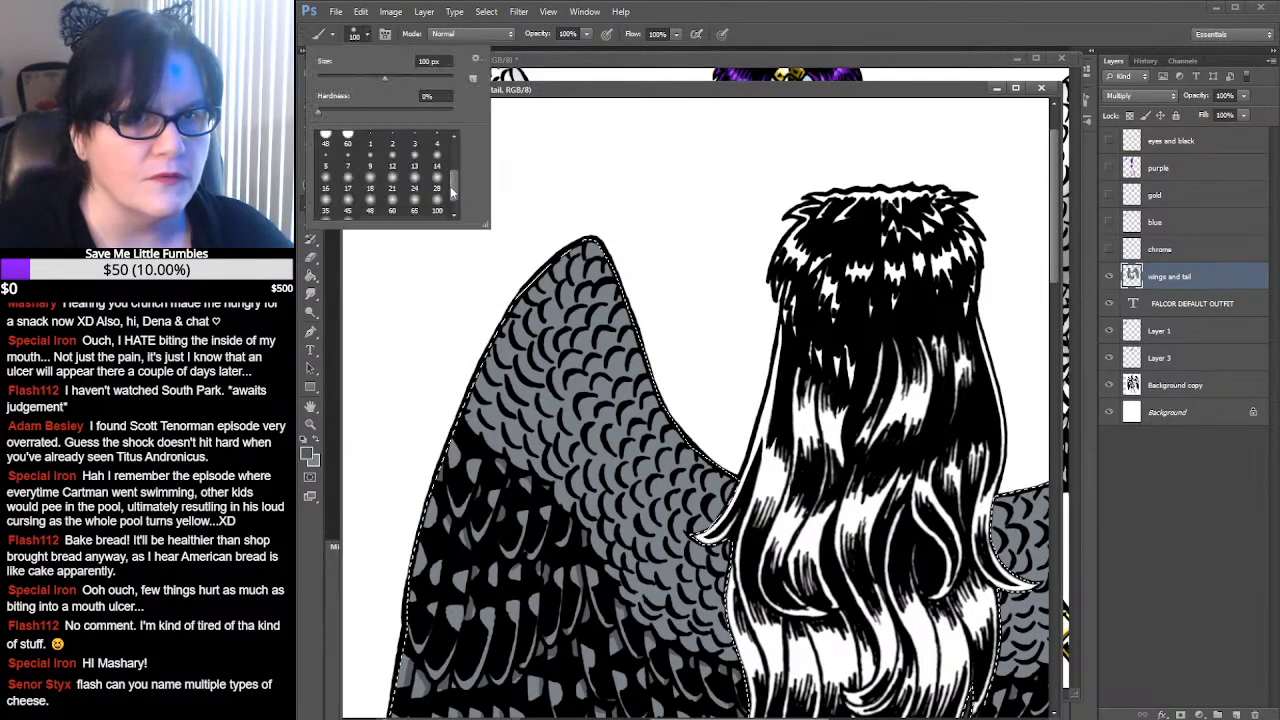
click(392, 210)
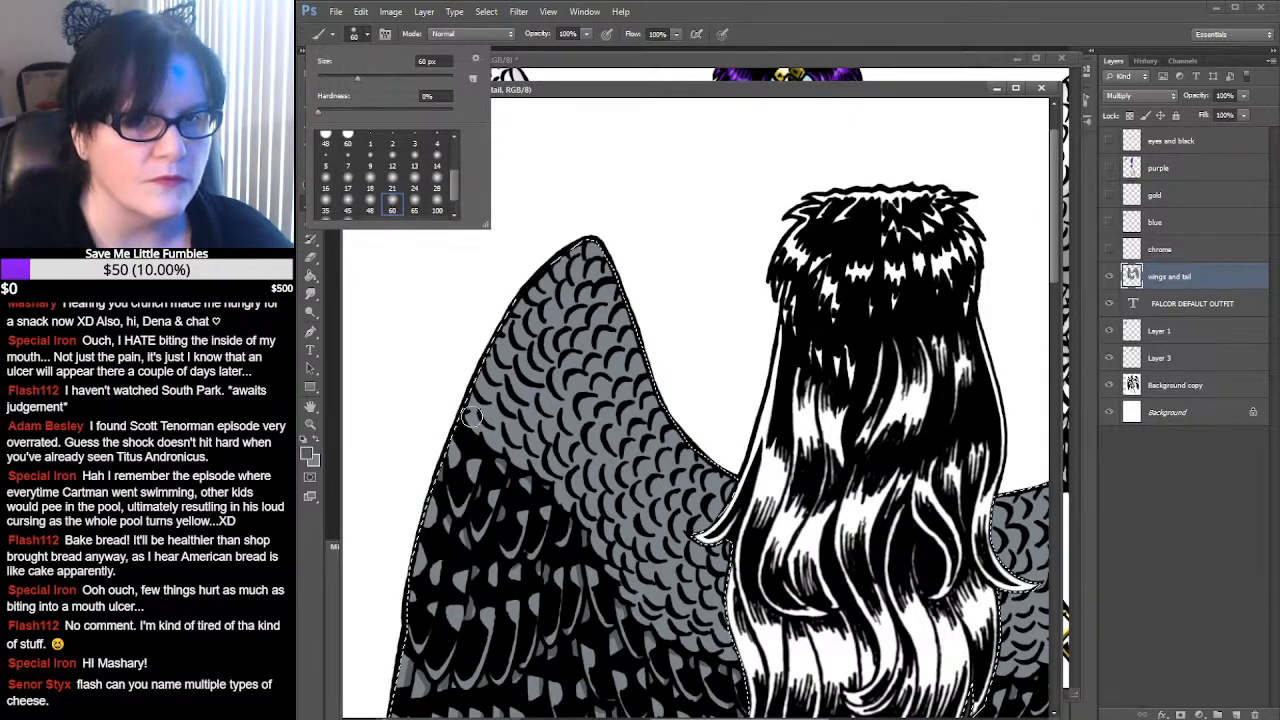
drag(474, 418, 473, 386)
mouse_move(508, 310)
mouse_down()
mouse_move(567, 245)
mouse_move(501, 287)
mouse_move(462, 416)
mouse_up()
Shade the wing scales around the hair's edges and along the right wing's upper outer edge in dark grey
drag(962, 546, 943, 391)
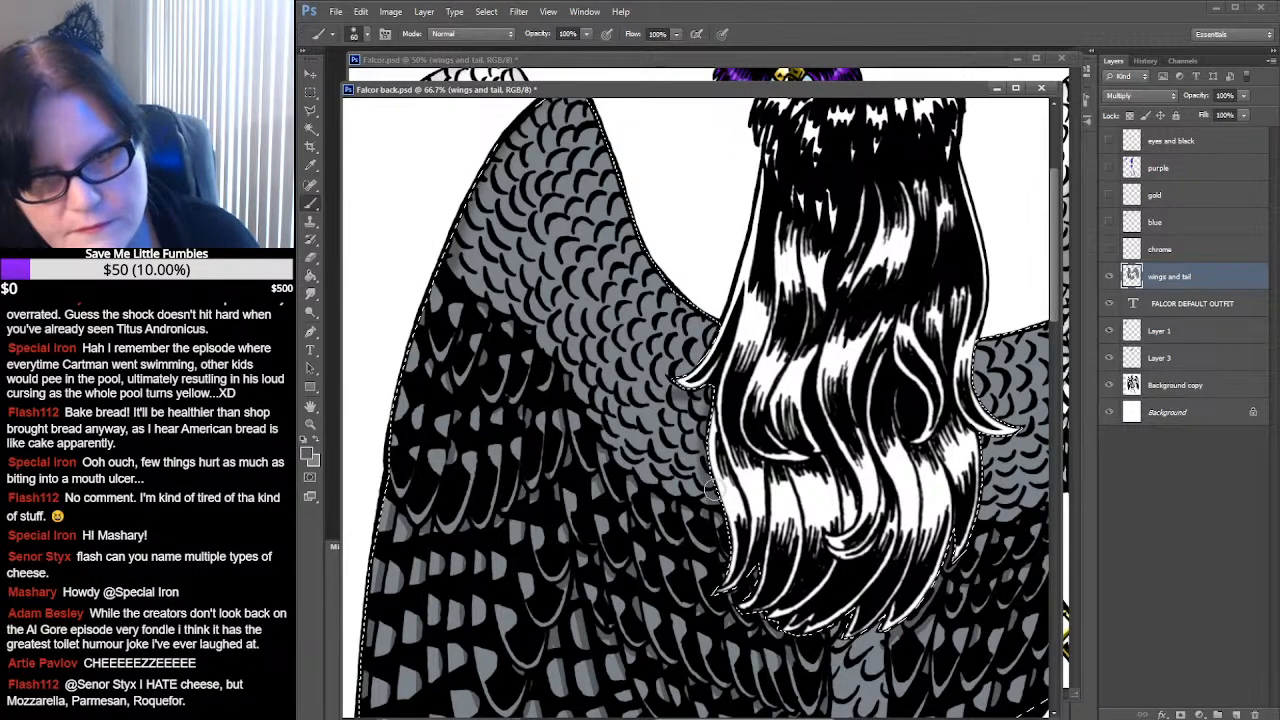
drag(982, 337, 773, 326)
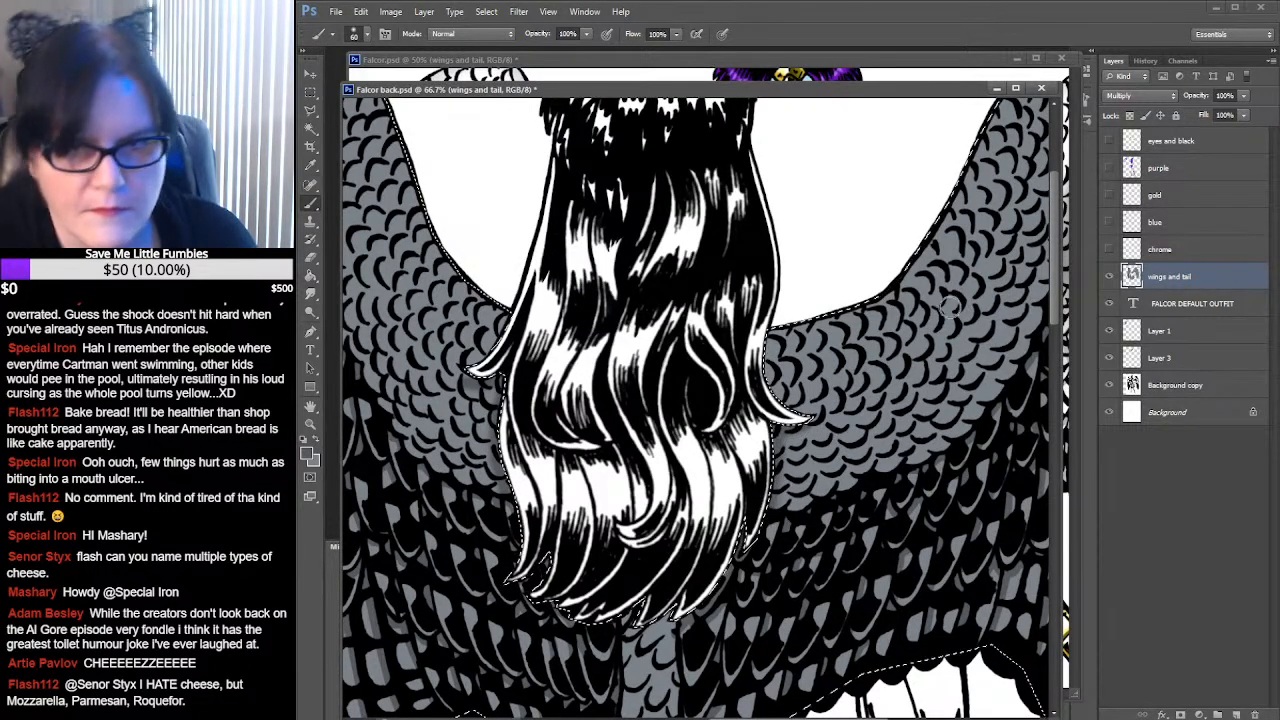
drag(1030, 215, 855, 293)
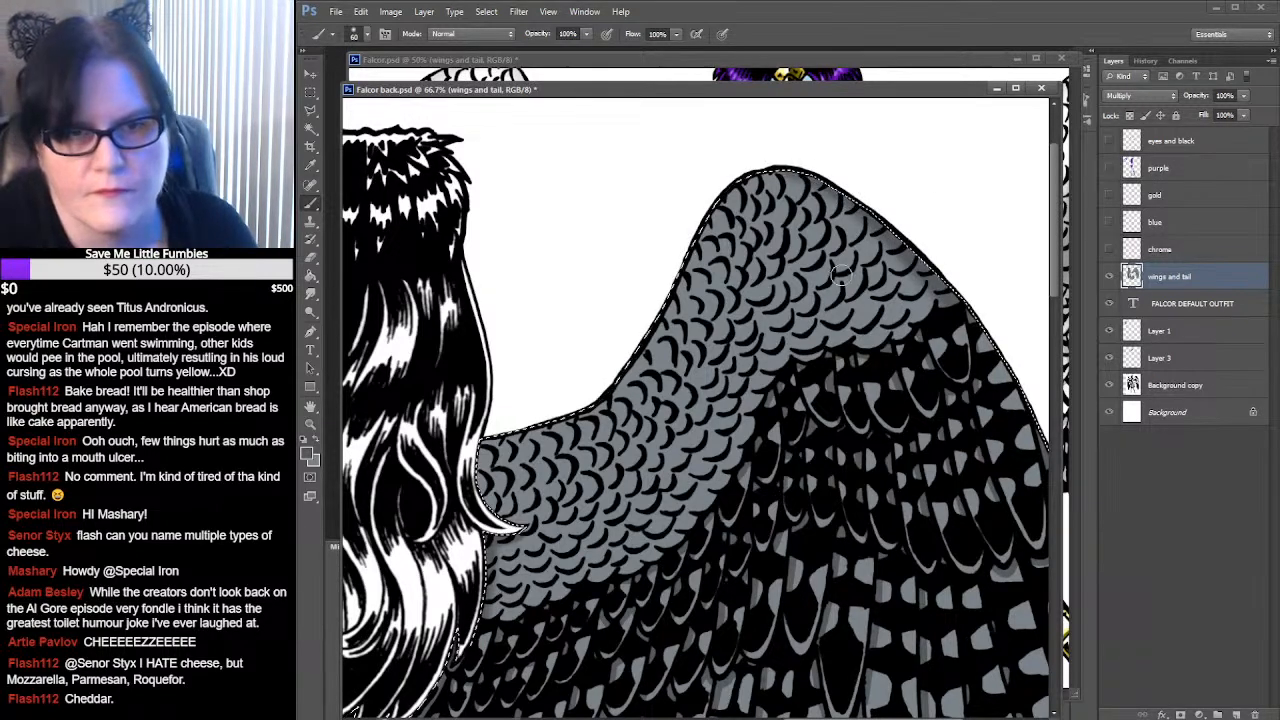
mouse_move(689, 319)
mouse_down()
mouse_move(793, 297)
mouse_move(830, 237)
mouse_move(748, 262)
mouse_move(762, 246)
mouse_move(855, 249)
mouse_up()
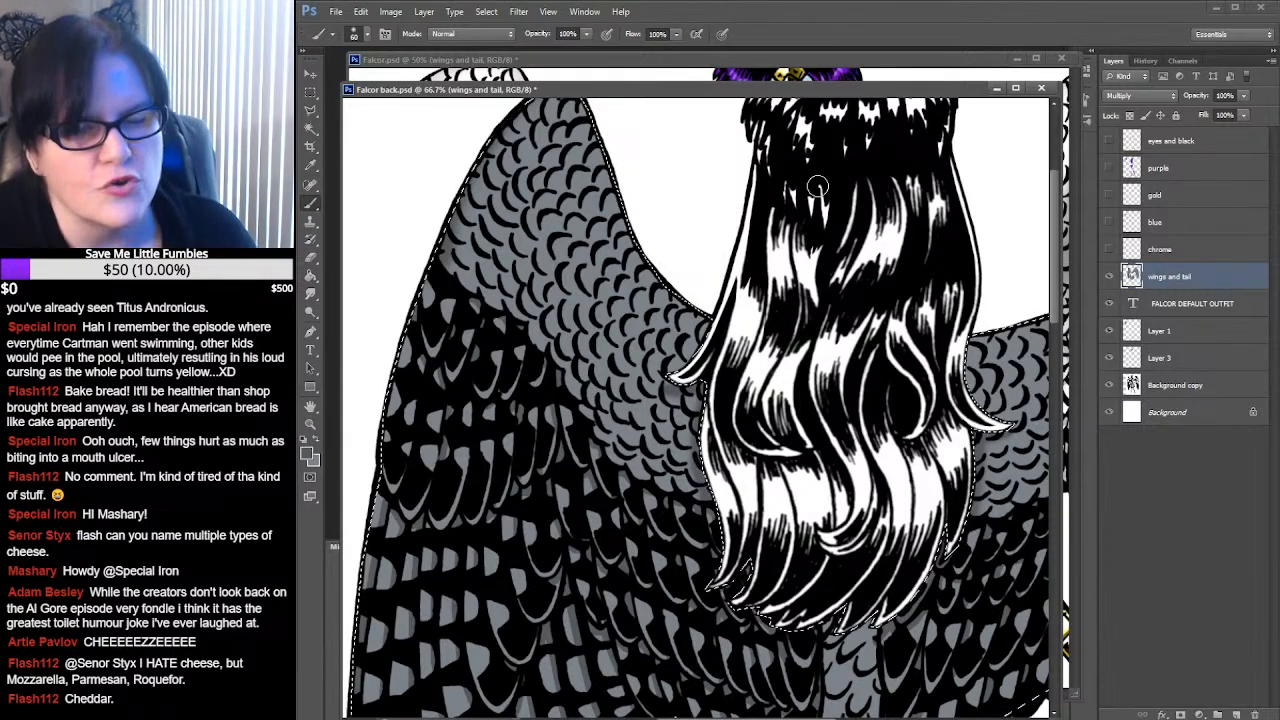
Sample the light blue swatch as the foreground colour and set the brush to the soft 100 px preset
mouse_move(900, 181)
mouse_down()
mouse_move(838, 230)
mouse_move(606, 289)
mouse_up()
drag(868, 246, 628, 294)
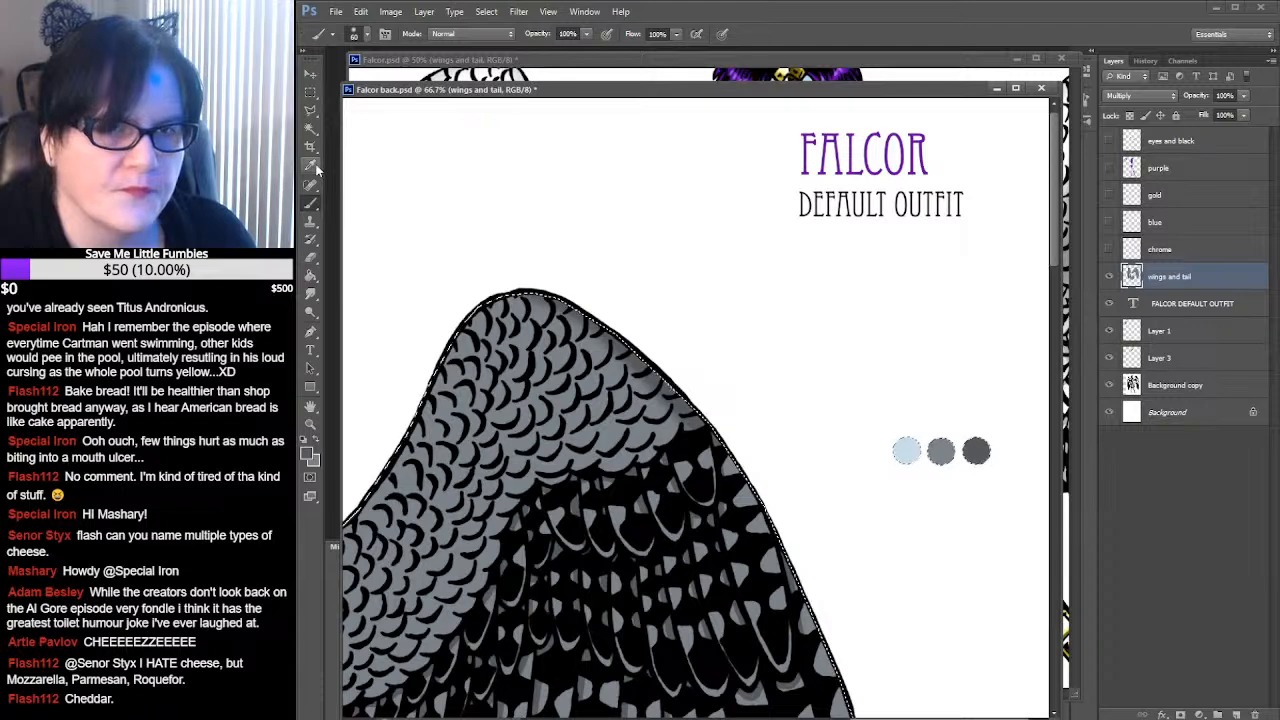
key(i)
click(907, 448)
drag(577, 390, 1251, 302)
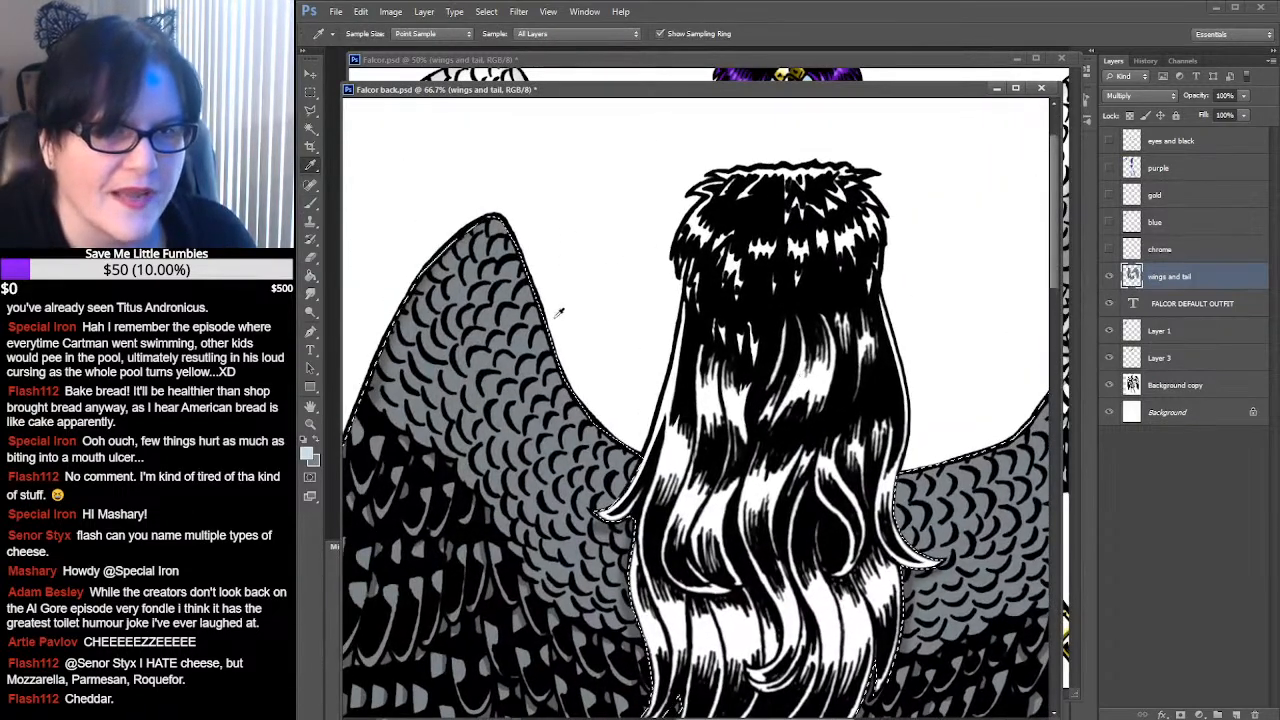
key(b)
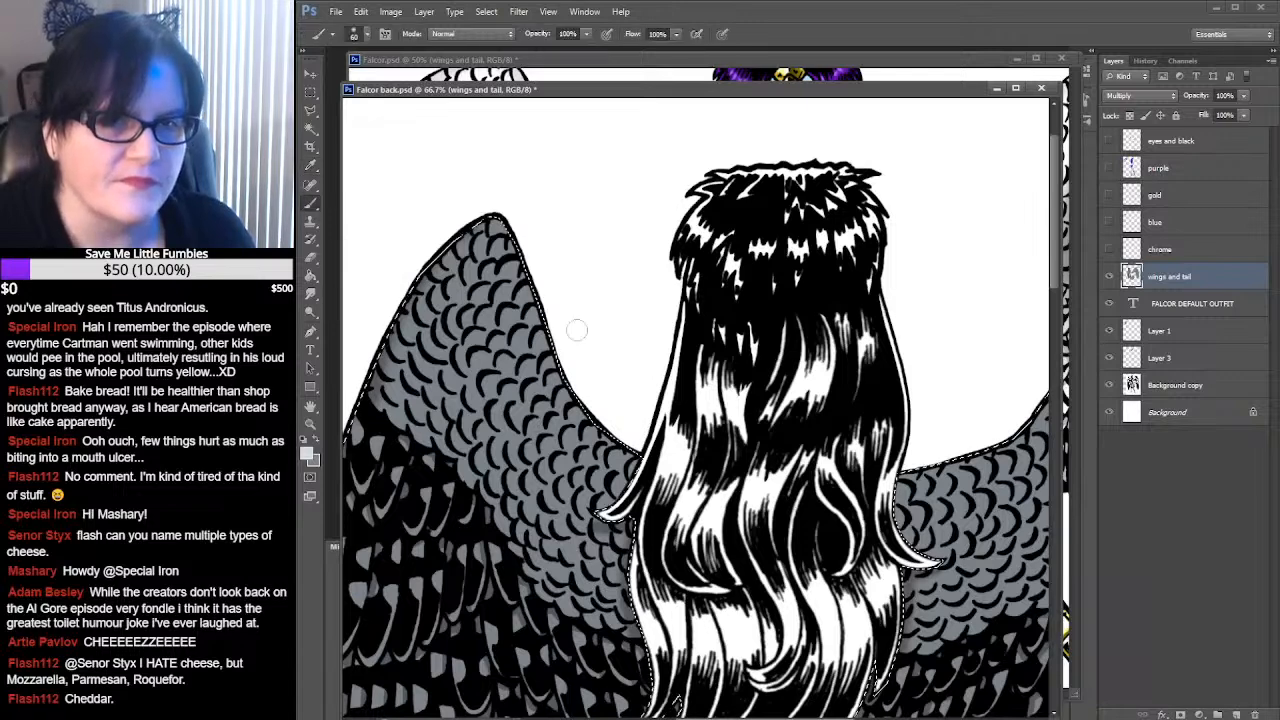
click(360, 34)
click(437, 202)
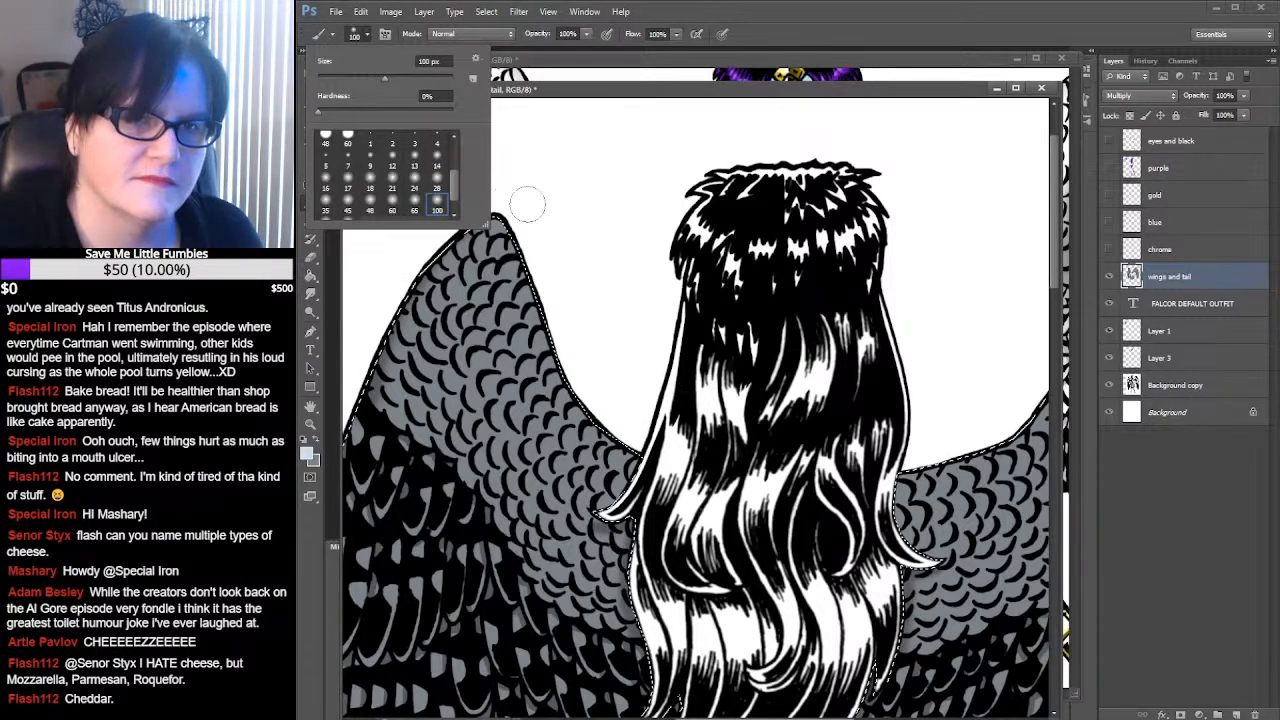
Paint light blue highlights along the inner upper edges of both wings, from the tips down to the hair
click(586, 95)
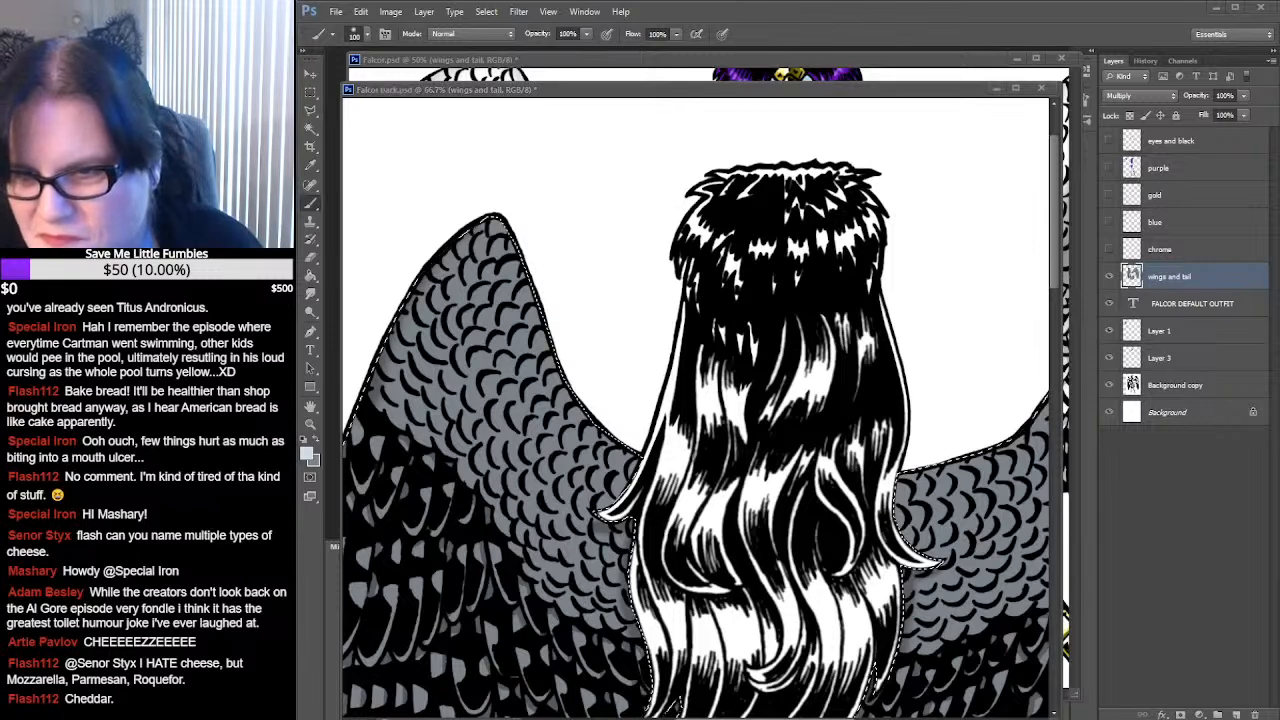
key(ctrl+d)
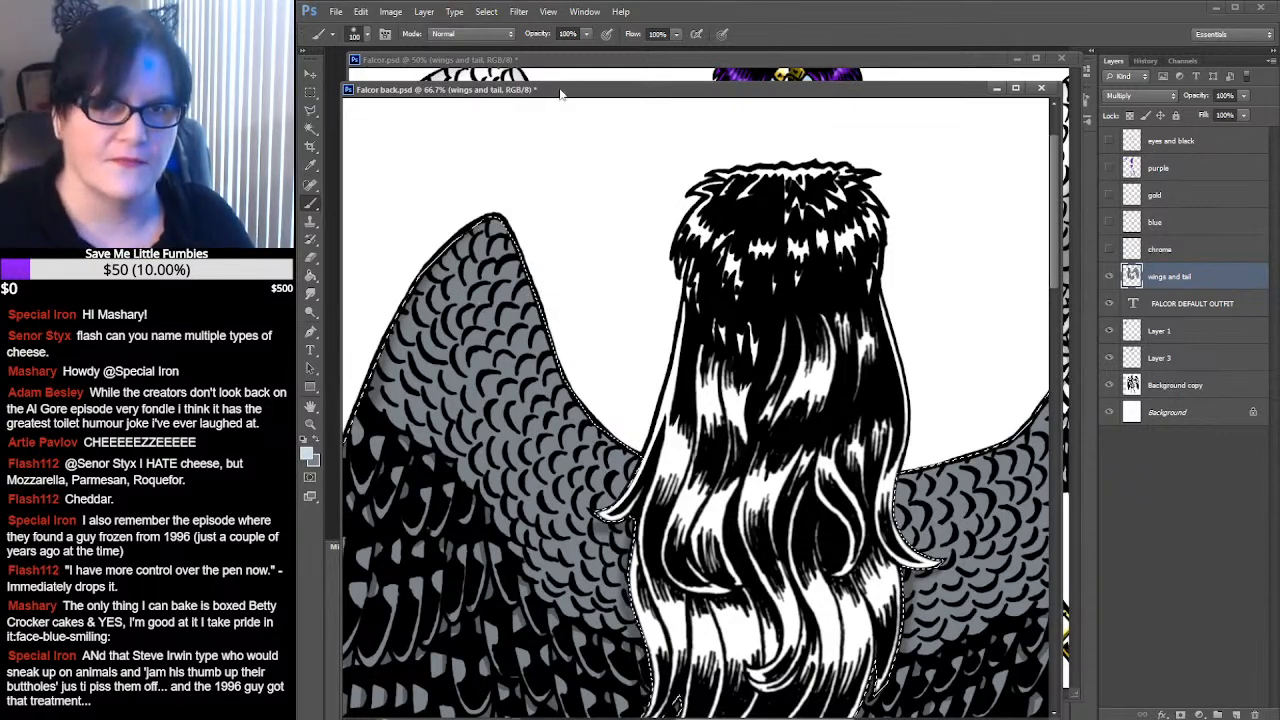
drag(560, 94, 557, 93)
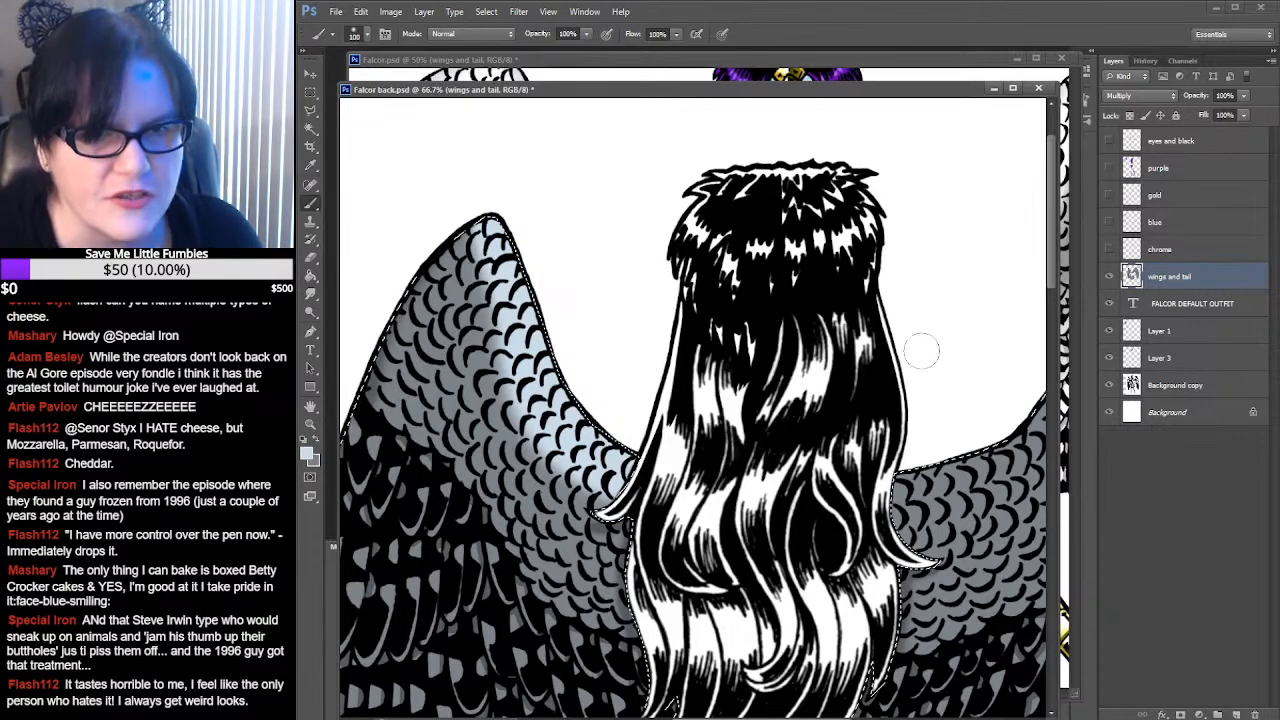
drag(949, 320, 708, 338)
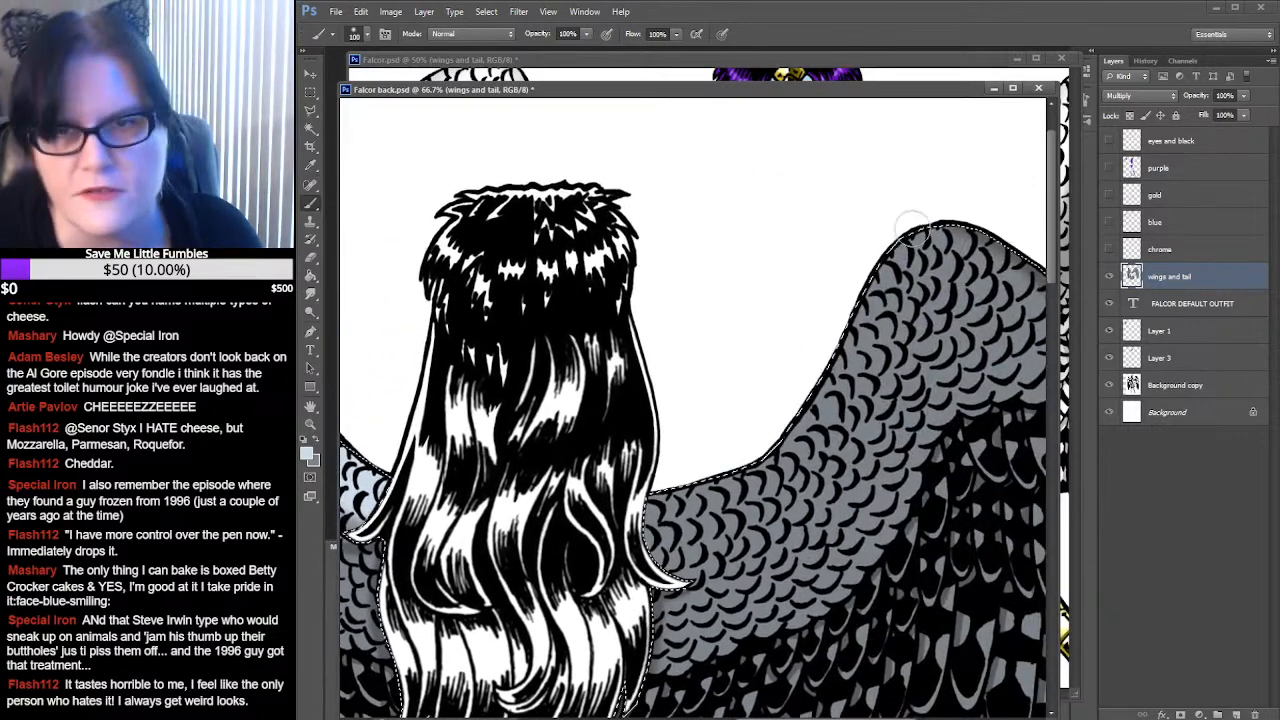
mouse_move(922, 232)
mouse_down()
mouse_move(894, 256)
mouse_move(790, 440)
mouse_move(715, 490)
mouse_move(650, 510)
mouse_move(718, 518)
mouse_move(752, 482)
mouse_move(680, 512)
mouse_move(674, 528)
mouse_move(740, 508)
mouse_move(806, 456)
mouse_move(872, 330)
mouse_move(892, 262)
mouse_move(880, 245)
mouse_up()
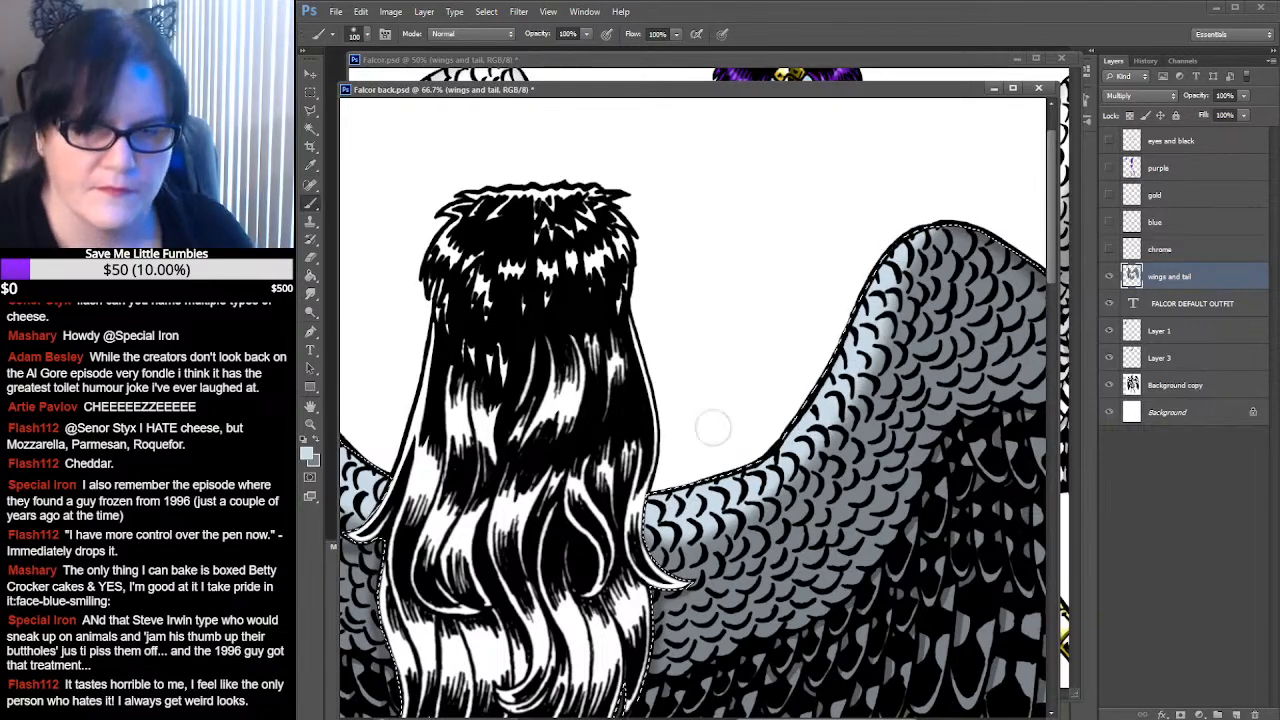
Set the brush to the soft 60 px preset for highlighting the left wing's feathers
mouse_move(734, 349)
mouse_down()
mouse_move(831, 214)
mouse_move(993, 197)
mouse_move(1039, 217)
mouse_up()
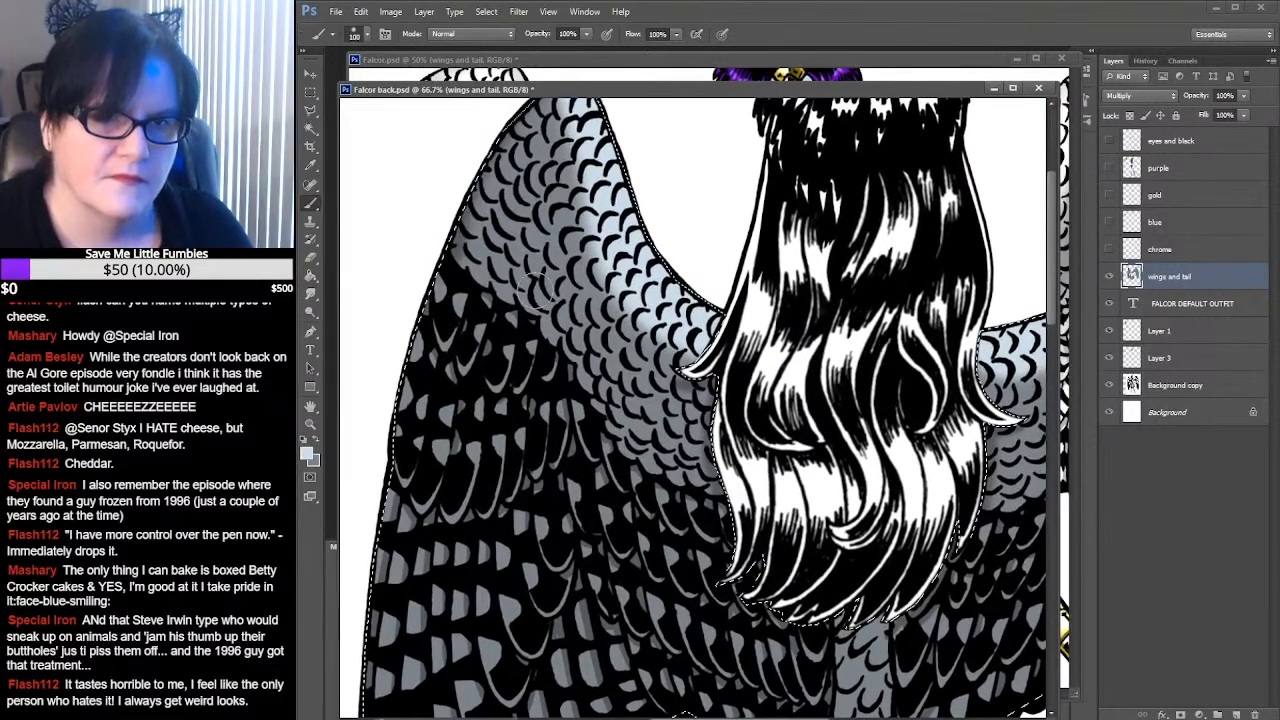
click(366, 34)
mouse_move(455, 188)
mouse_down()
mouse_move(453, 175)
mouse_move(454, 187)
mouse_up()
click(415, 186)
click(391, 212)
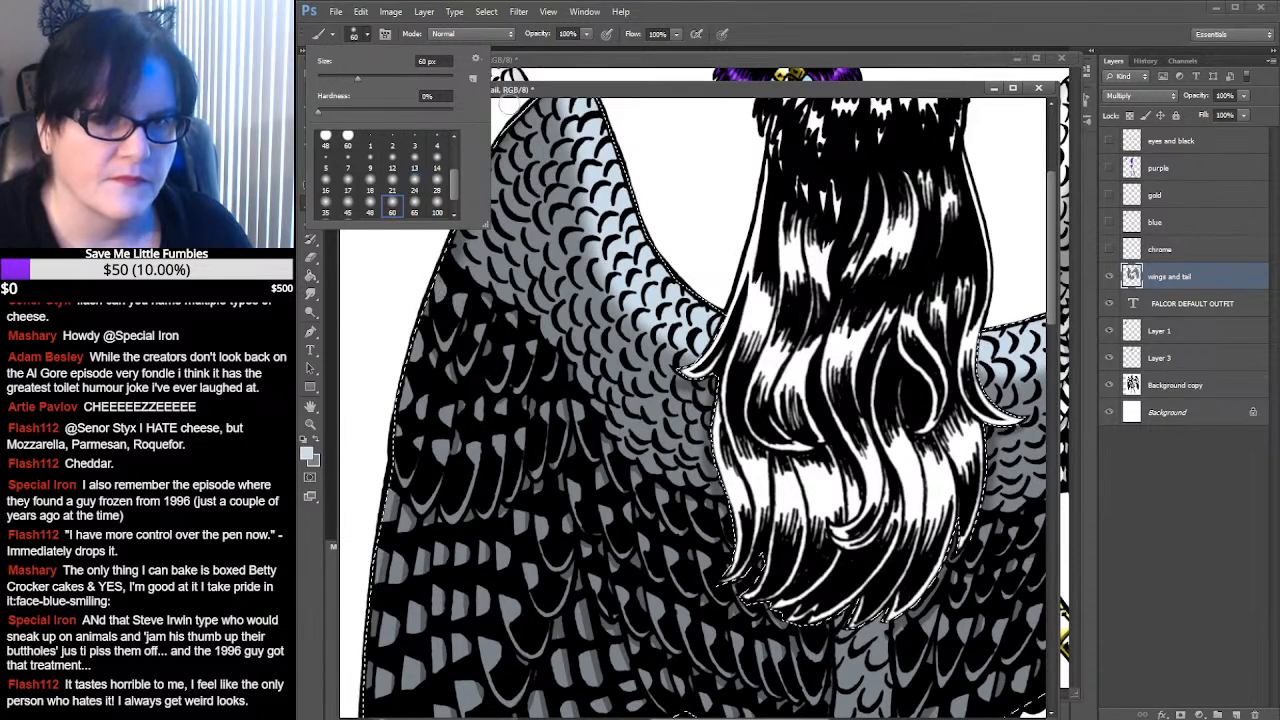
click(549, 88)
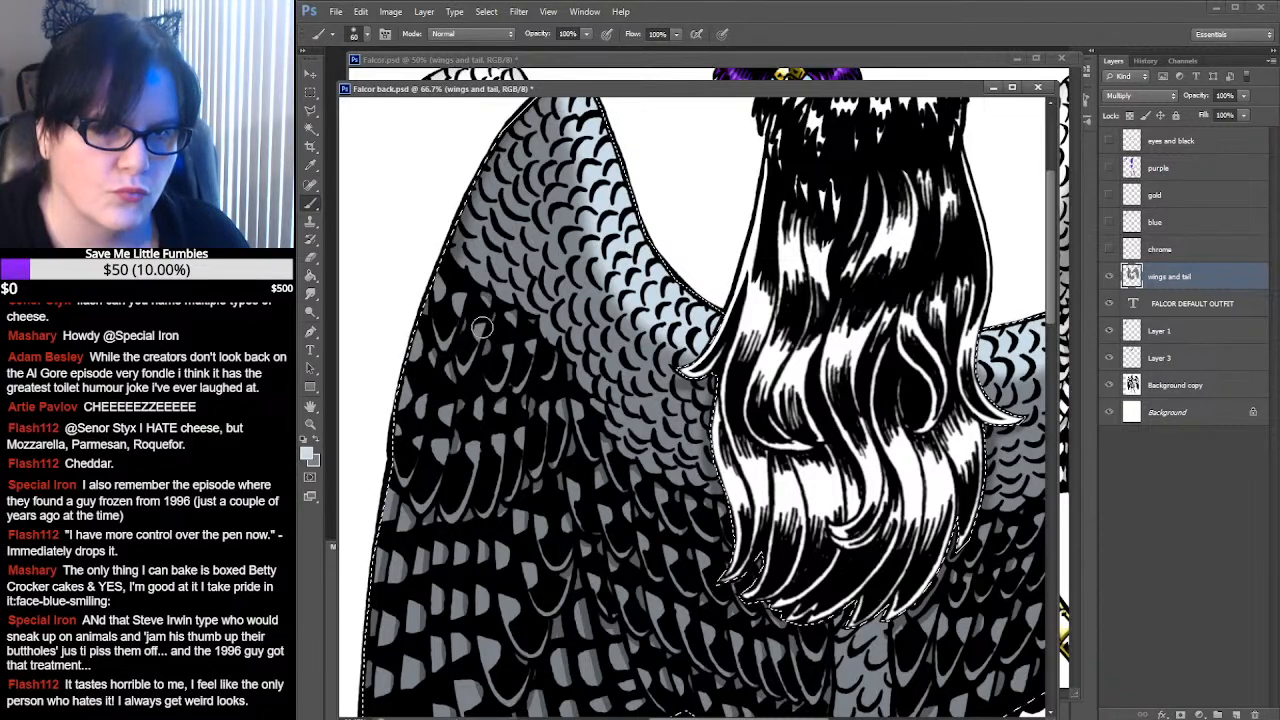
Try light blue highlights across the rows of feathers on the upper part of the left wing
drag(484, 324, 477, 358)
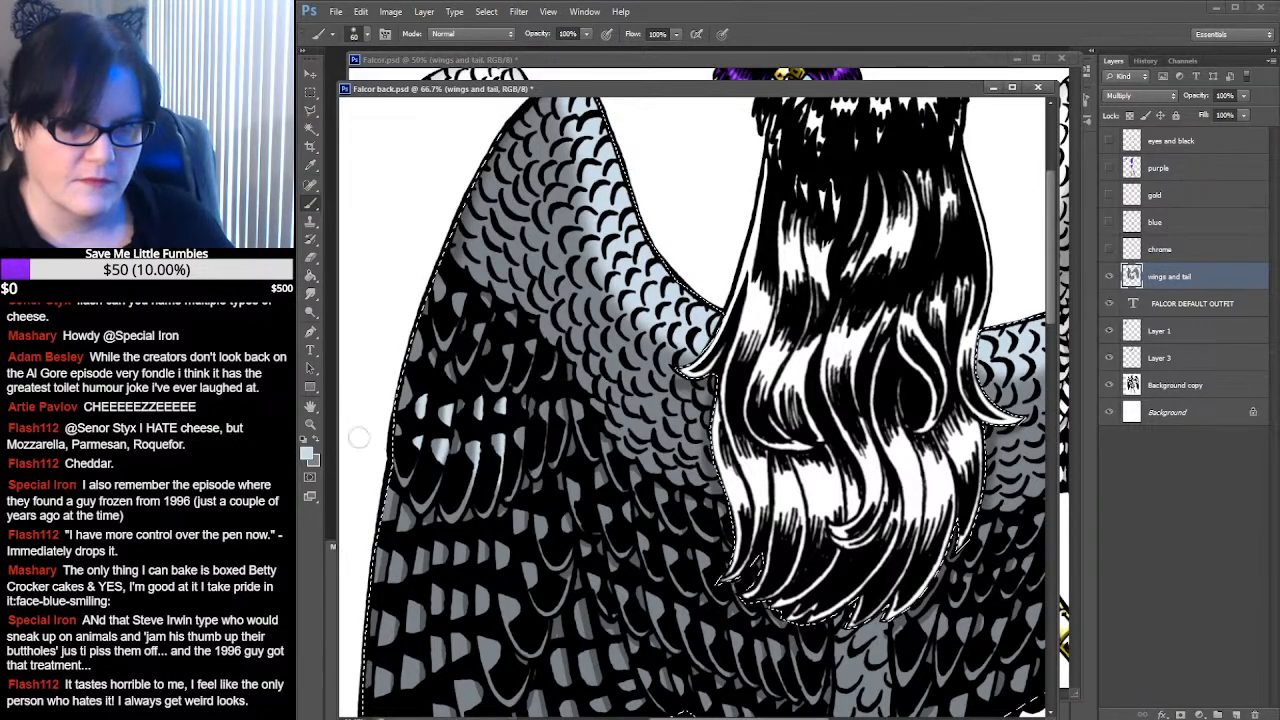
key(z)
alt+click(643, 352)
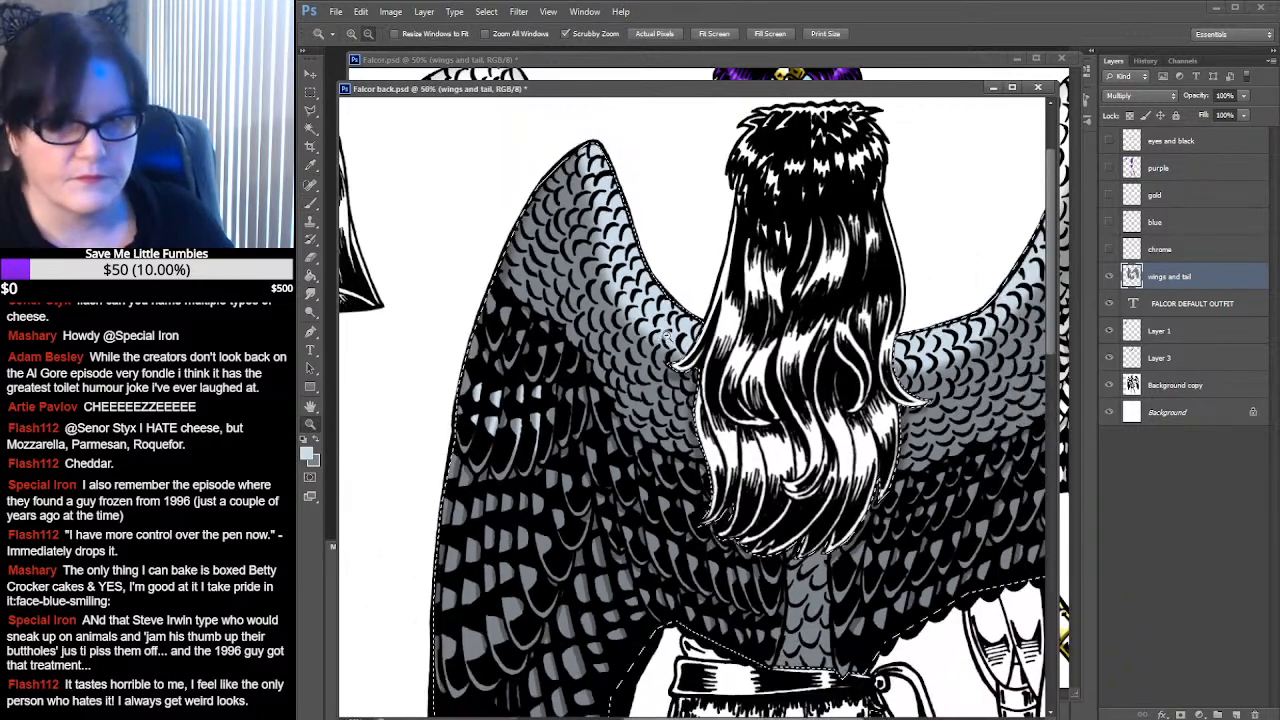
alt+click(680, 384)
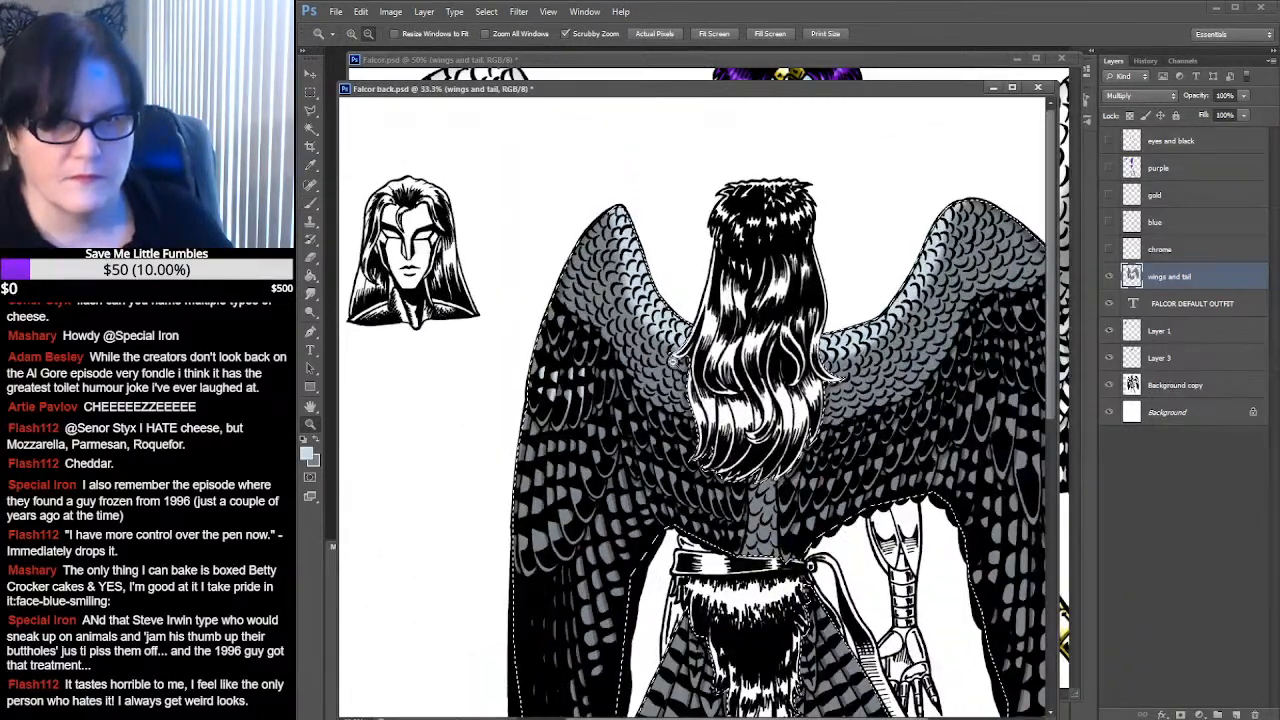
alt+click(680, 384)
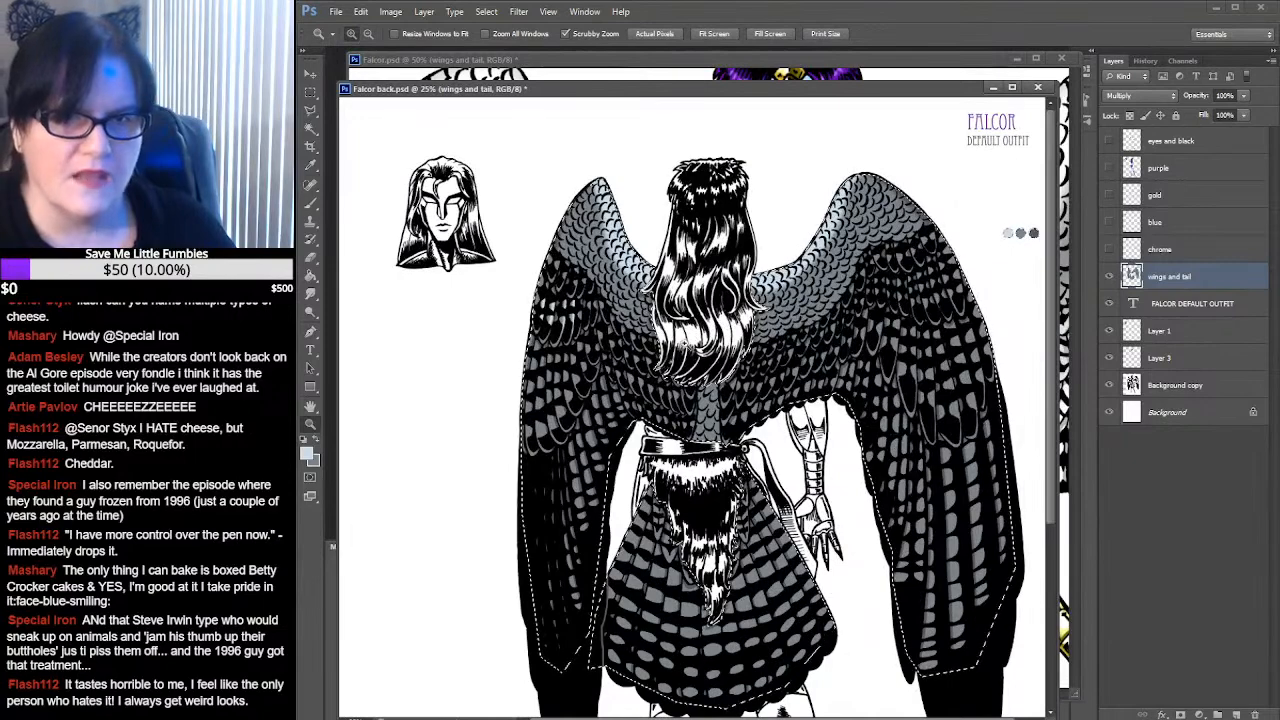
Step back through the history to remove the light blue strokes from the left wing's feathers
click(1146, 61)
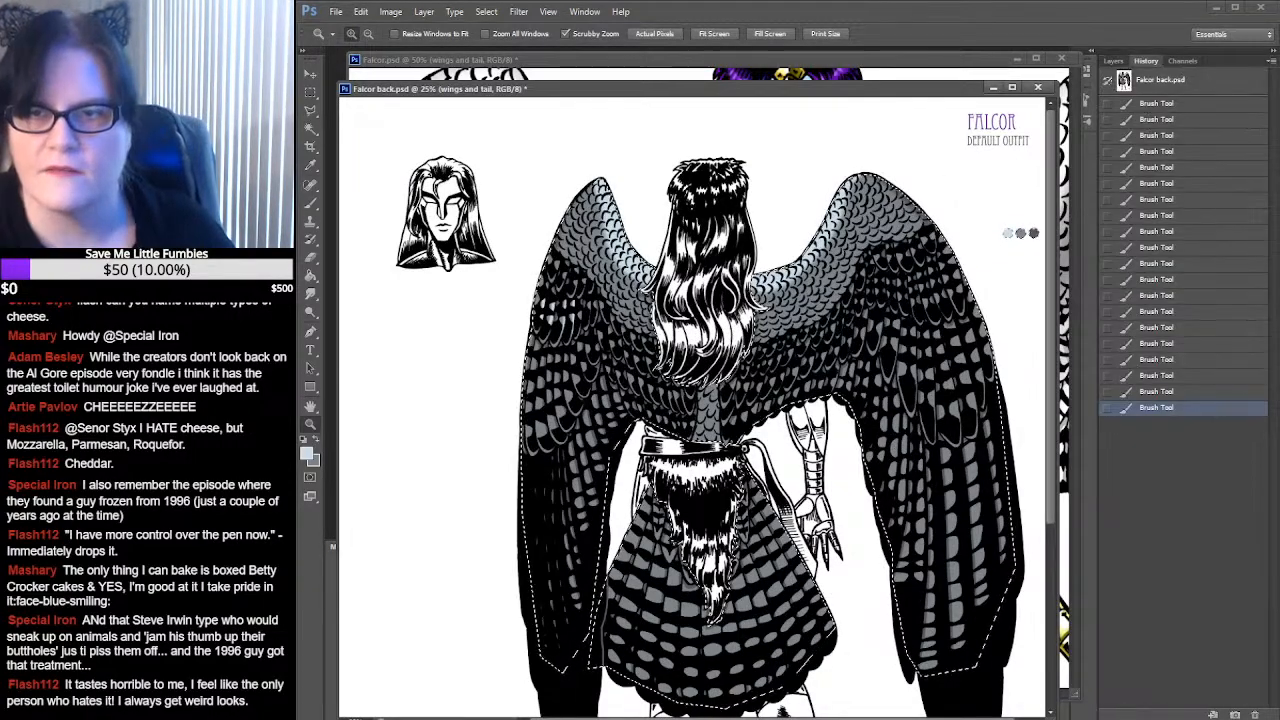
click(1157, 391)
click(1170, 360)
click(1172, 343)
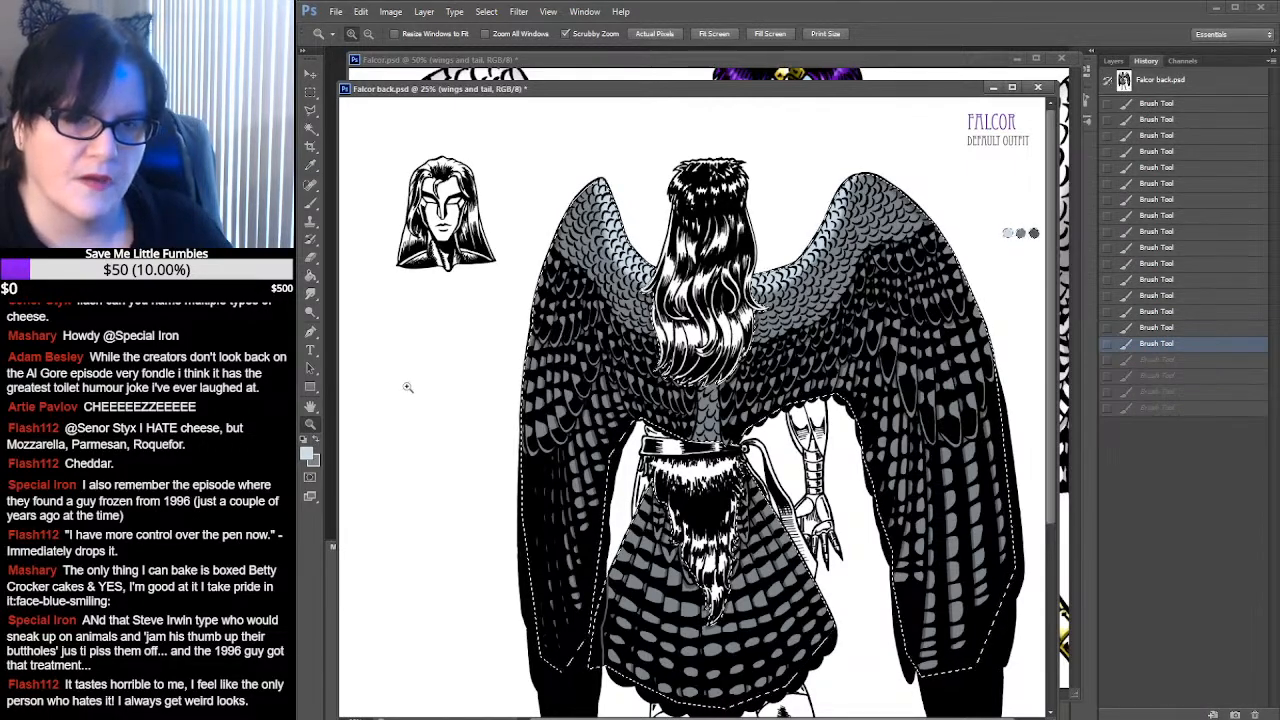
Paint light blue highlights on the feathers along the left wing's outer edge with the 60 px brush
click(519, 320)
click(592, 302)
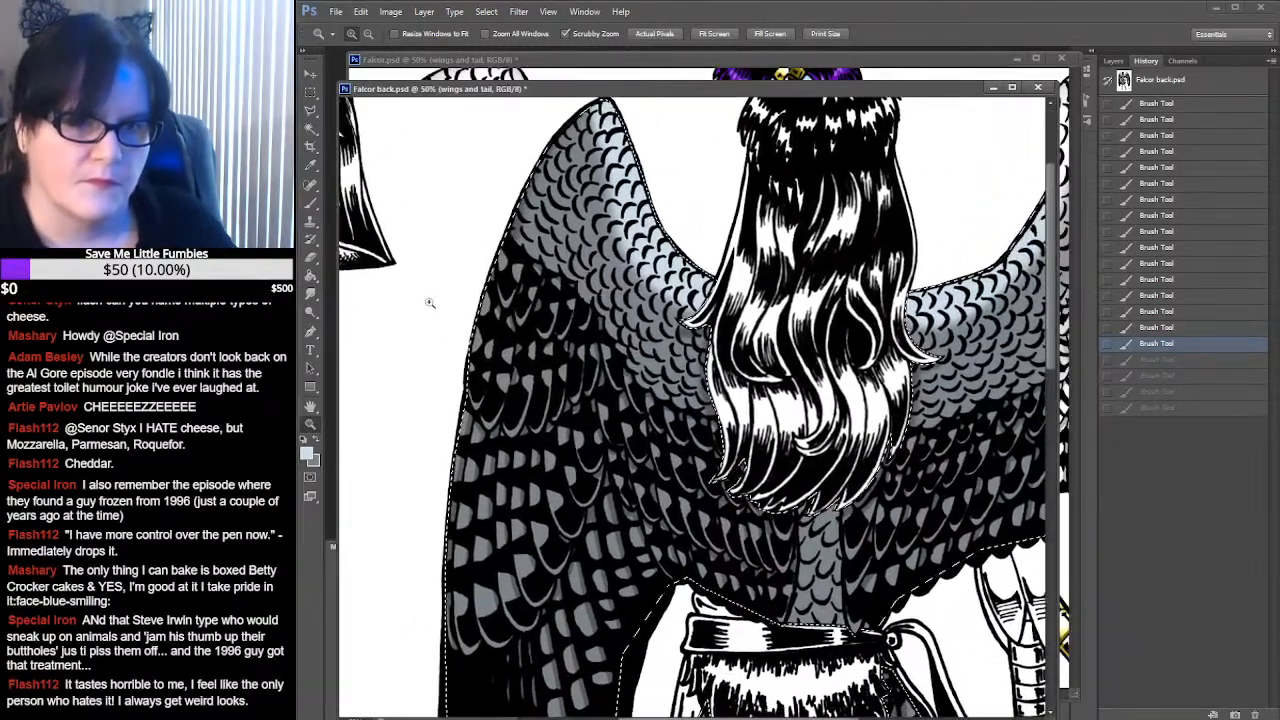
click(310, 205)
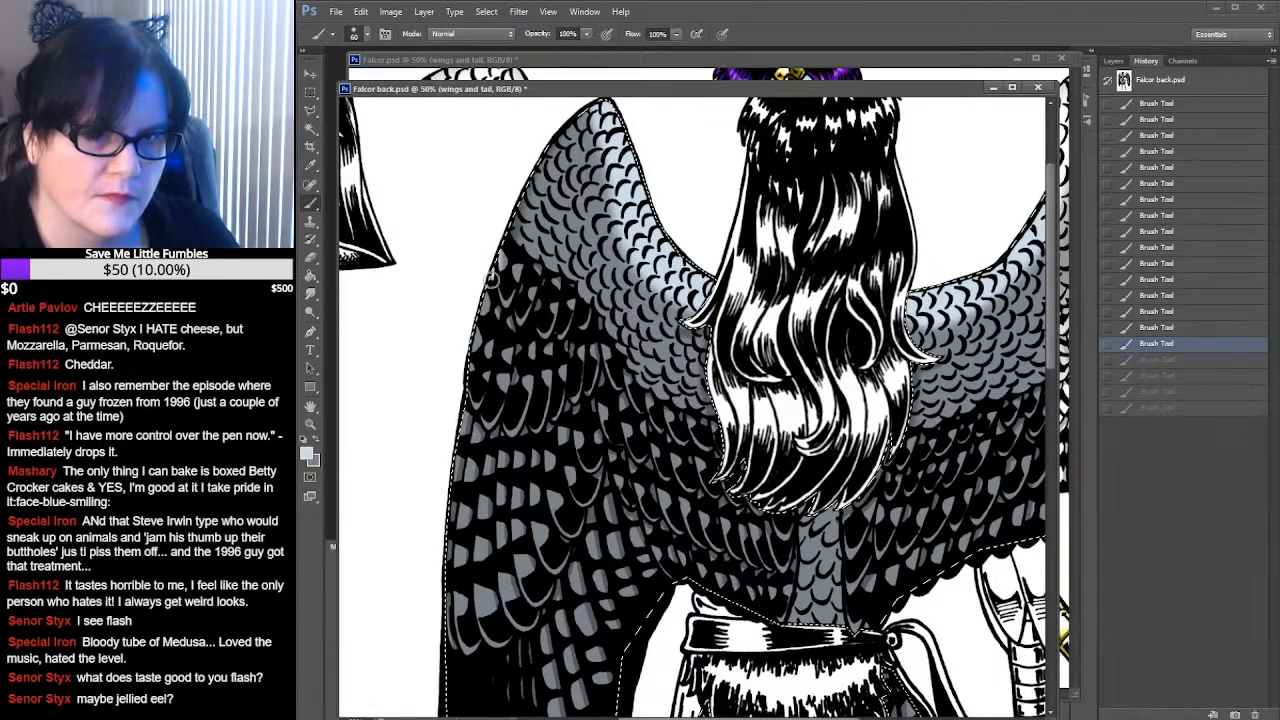
drag(455, 368, 512, 173)
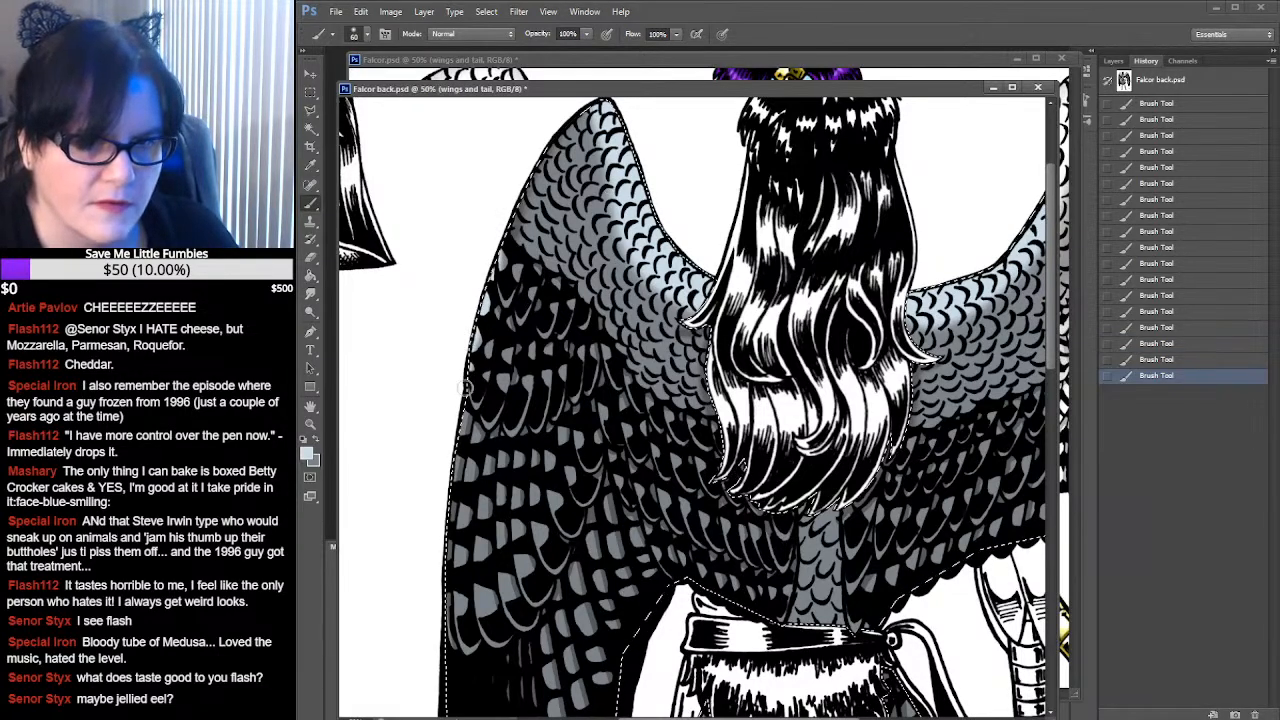
drag(451, 542, 462, 694)
Highlight the feathers along the right wing's outer edge in light blue, undoing the first stroke and repainting it
drag(649, 536, 699, 100)
drag(651, 306, 474, 571)
drag(762, 302, 425, 497)
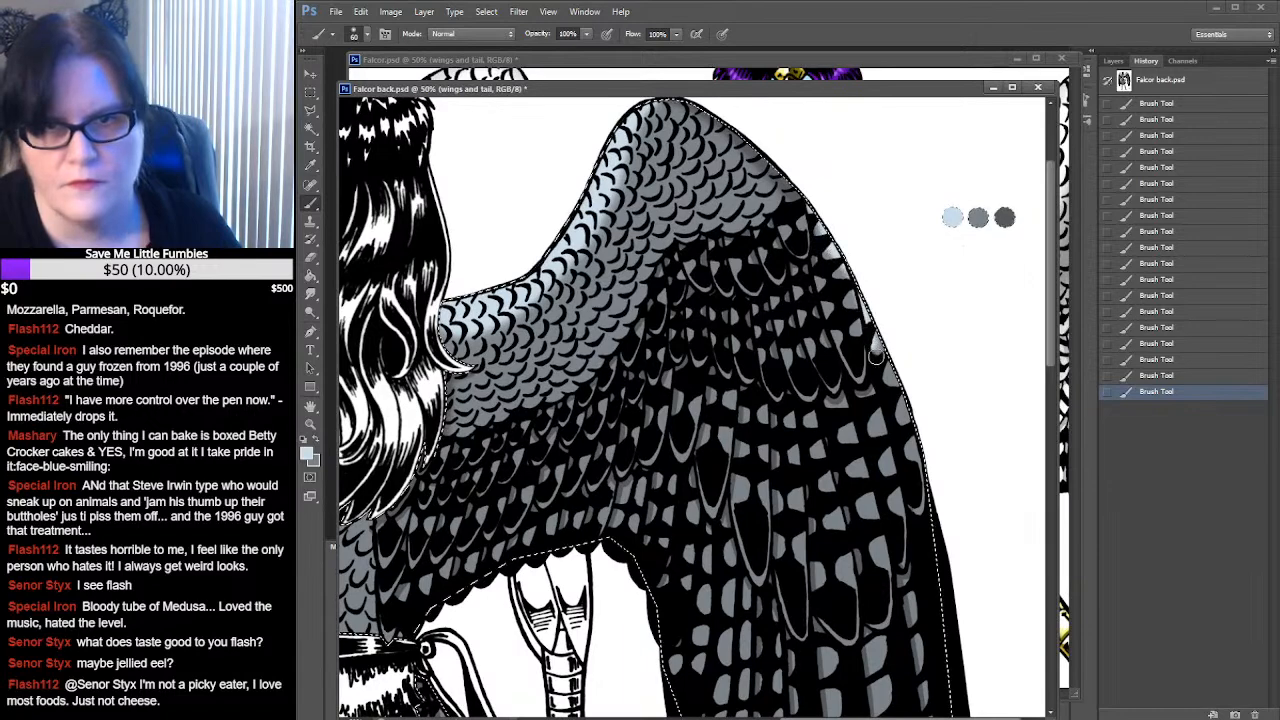
drag(871, 352, 859, 299)
key(ctrl+z)
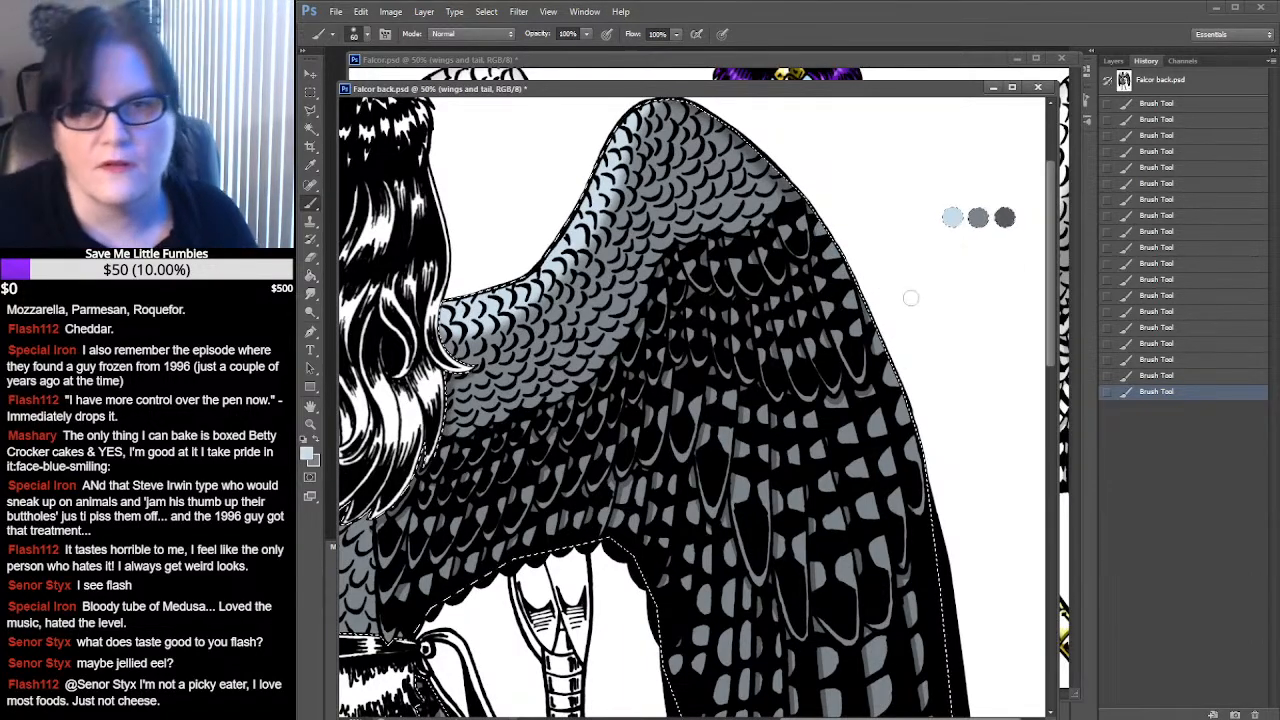
click(812, 206)
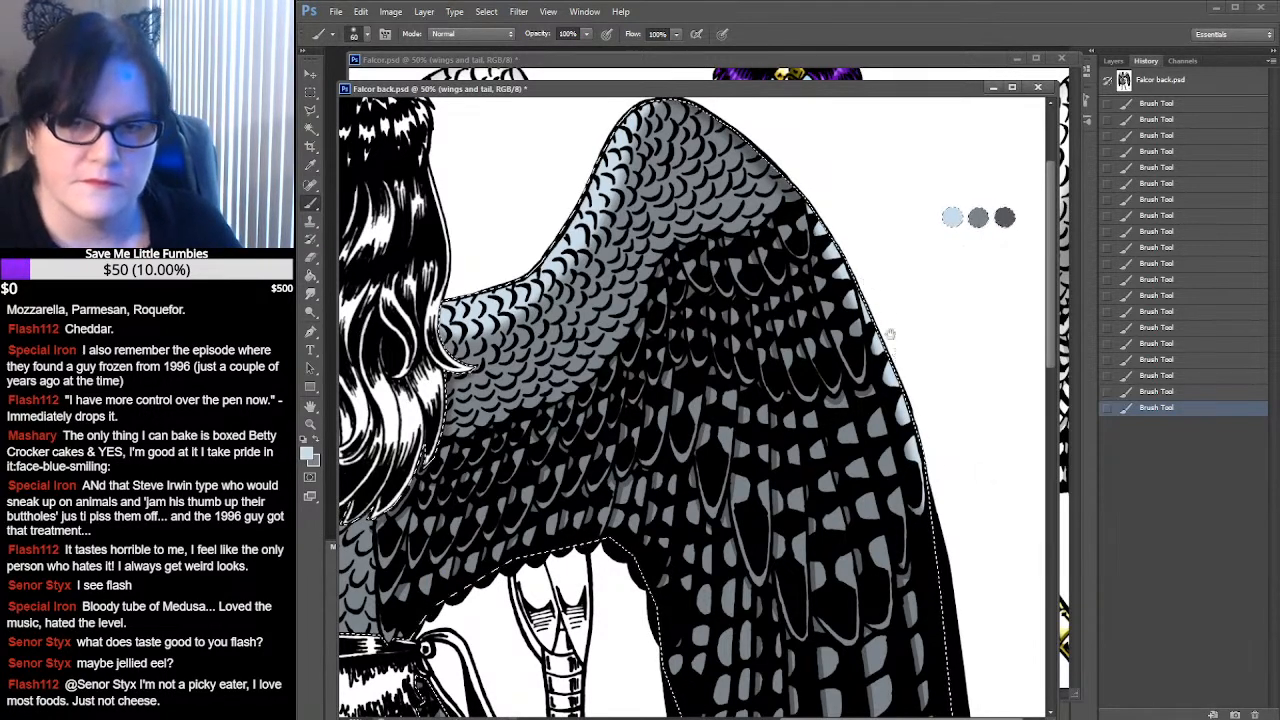
Paint light blue highlights on the feathers along both outer sides of the tail
drag(898, 354, 862, 112)
drag(694, 251, 928, 208)
drag(852, 360, 937, 210)
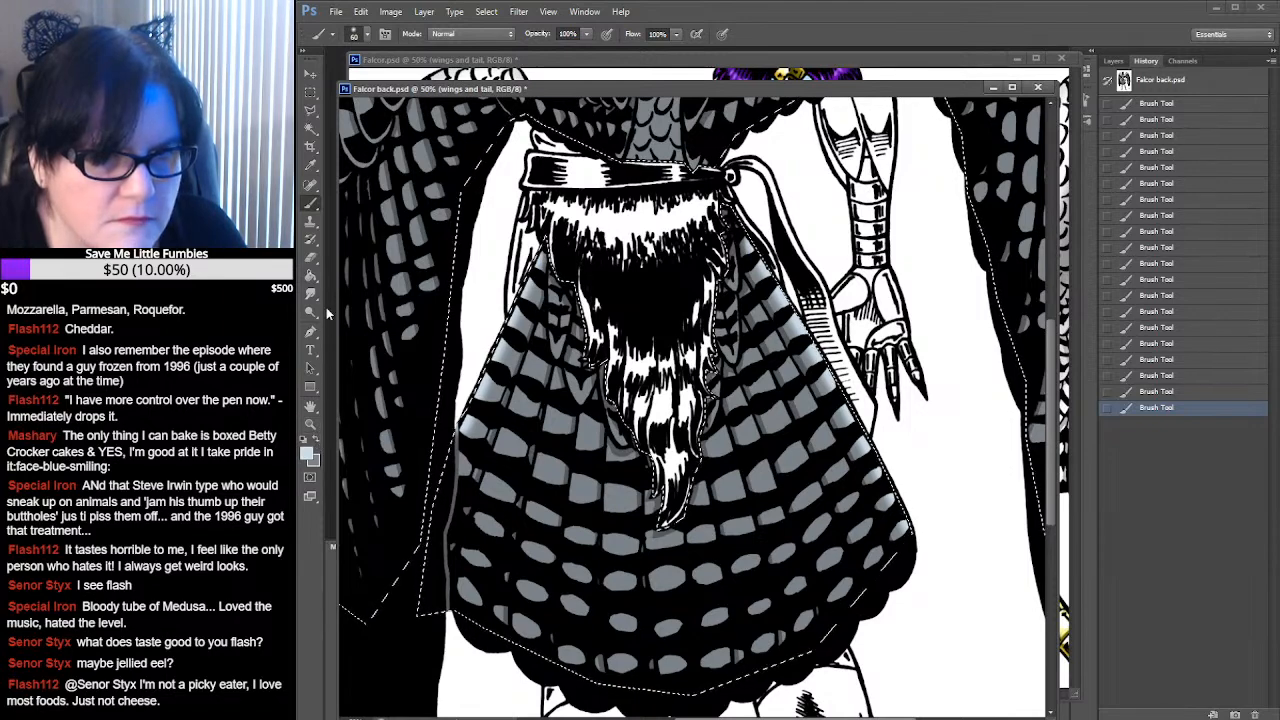
Sample a grey from the artwork as the foreground colour and clear the wings and tail selection
click(310, 166)
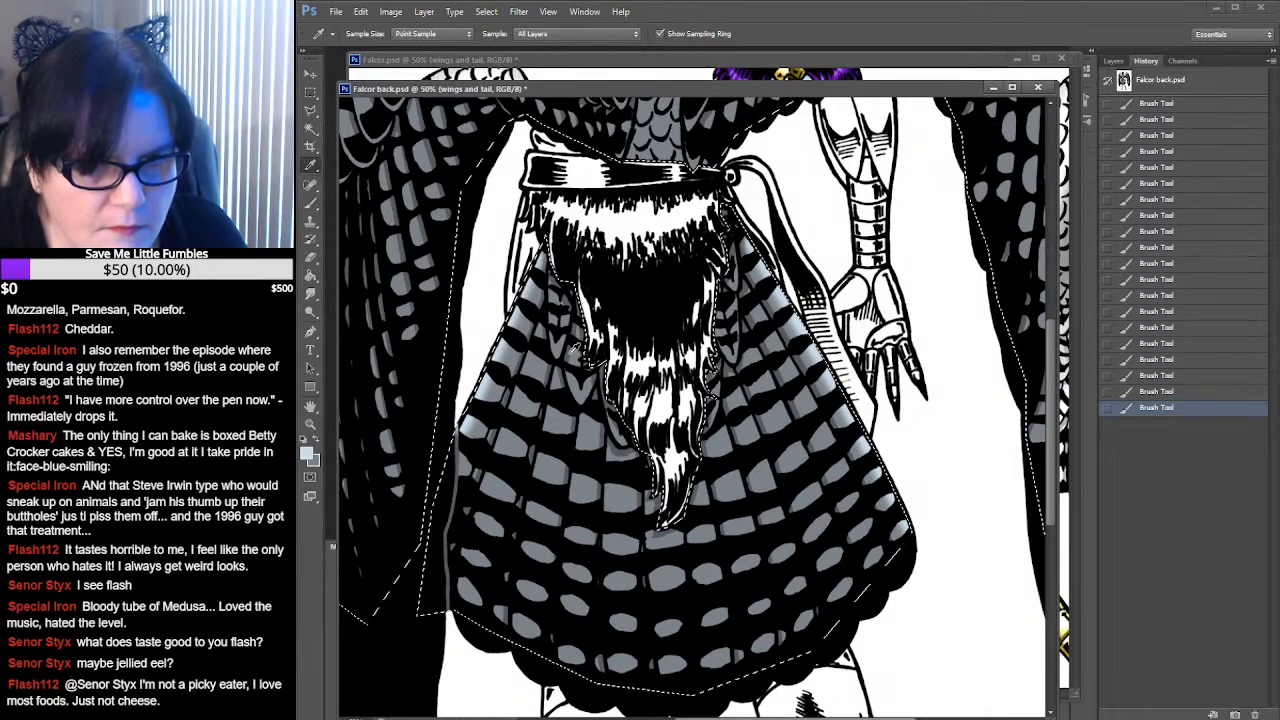
click(310, 203)
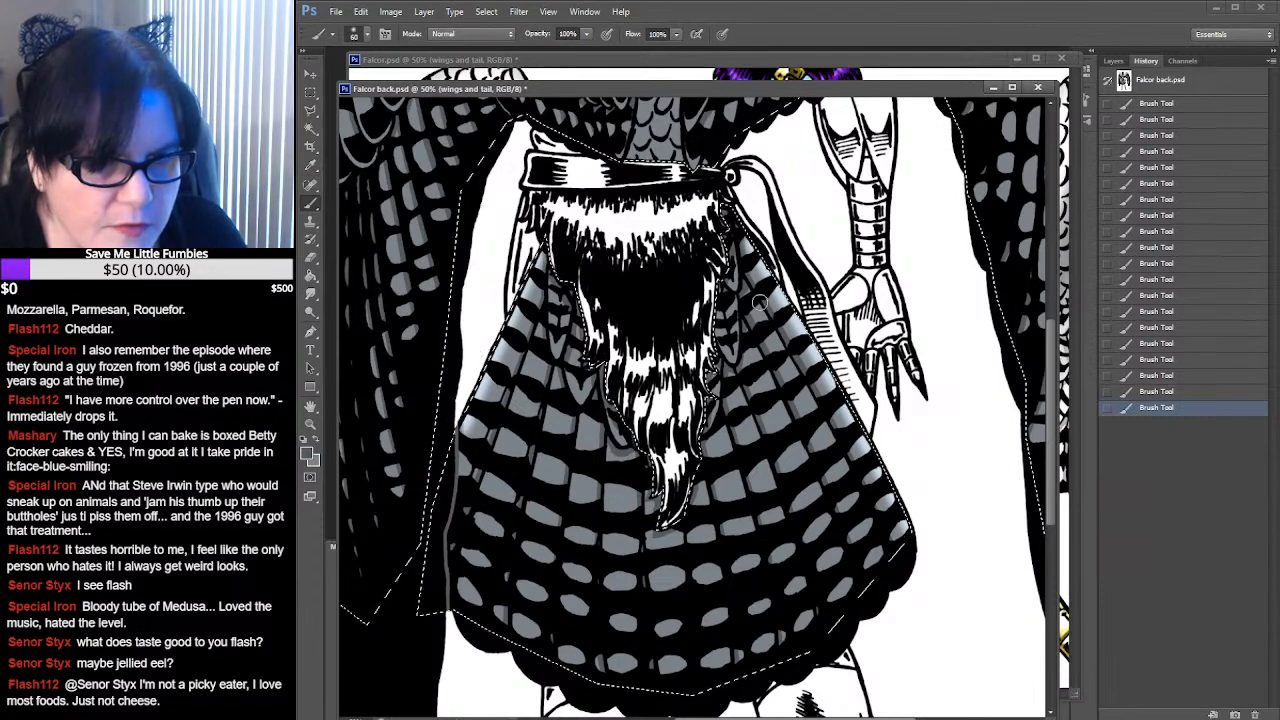
click(310, 92)
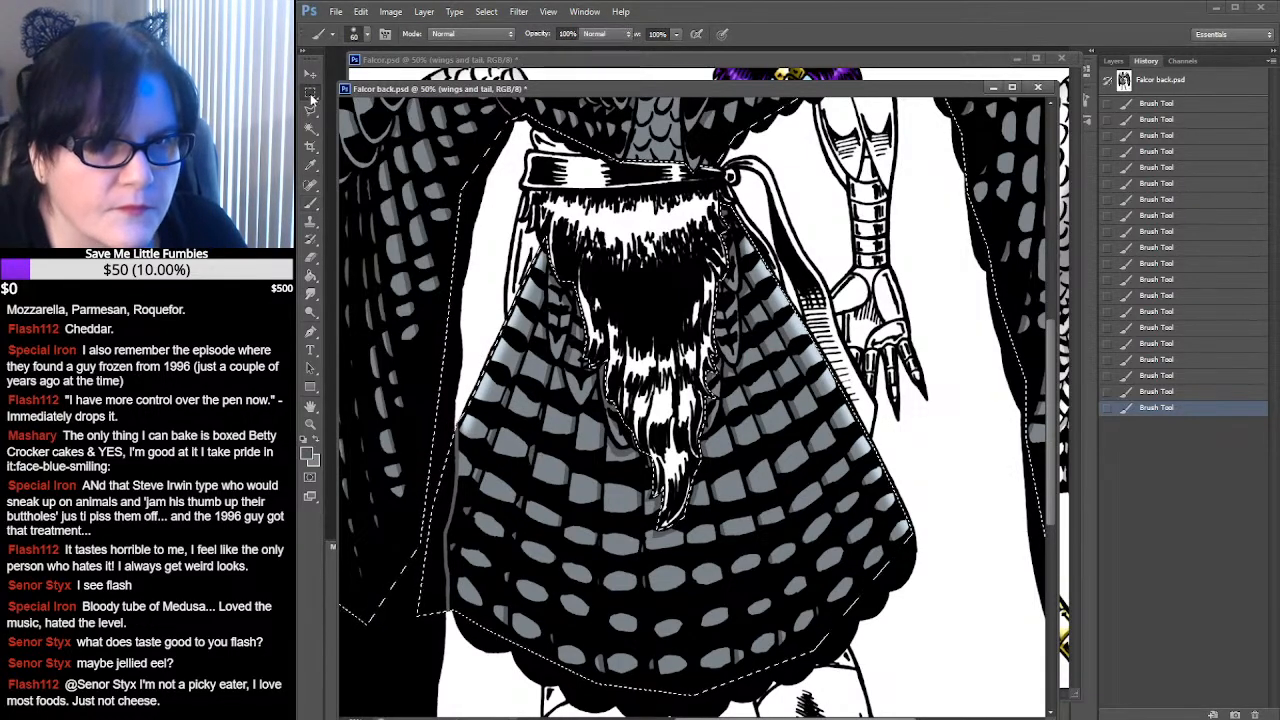
click(397, 341)
Examine the shading and highlights of the wings and tail across the whole figure and around the upper wings
click(310, 424)
alt+click(703, 383)
alt+click(703, 383)
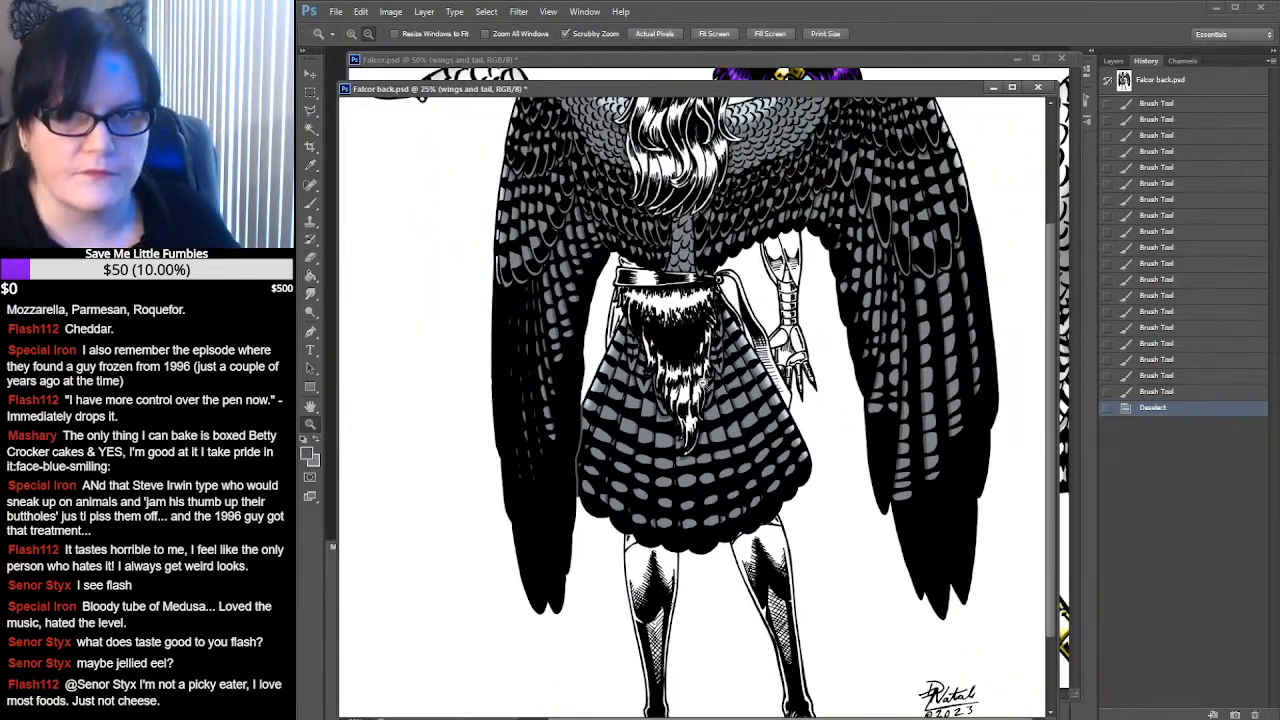
alt+click(703, 383)
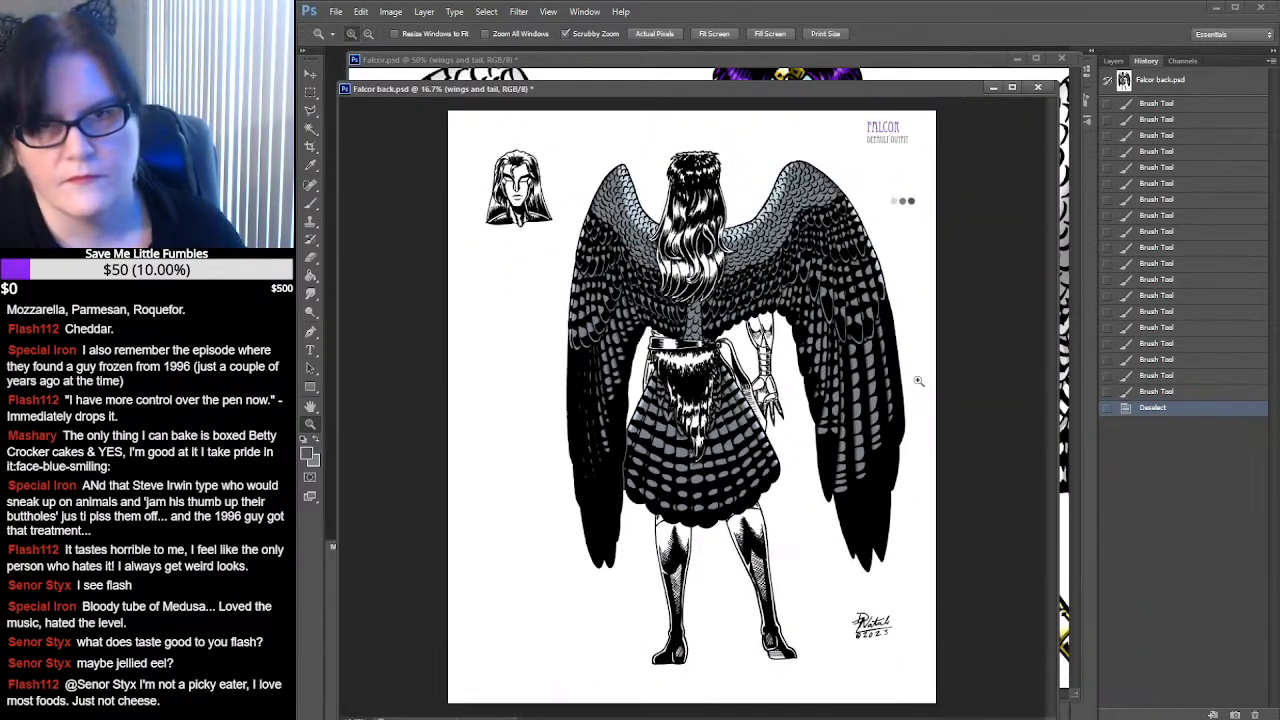
click(702, 263)
click(702, 263)
click(702, 263)
drag(669, 226, 704, 433)
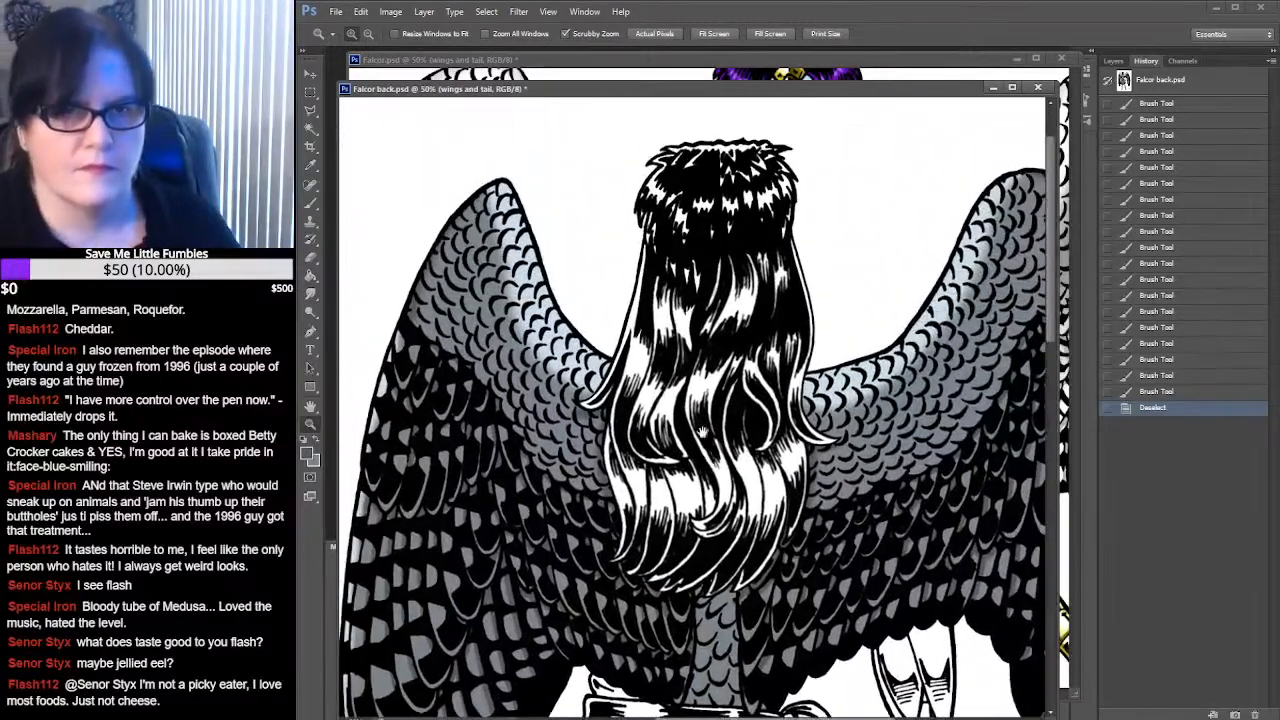
Blend the light blue highlights into the grey scales along the left wing's inner edge with the Smudge tool
click(311, 294)
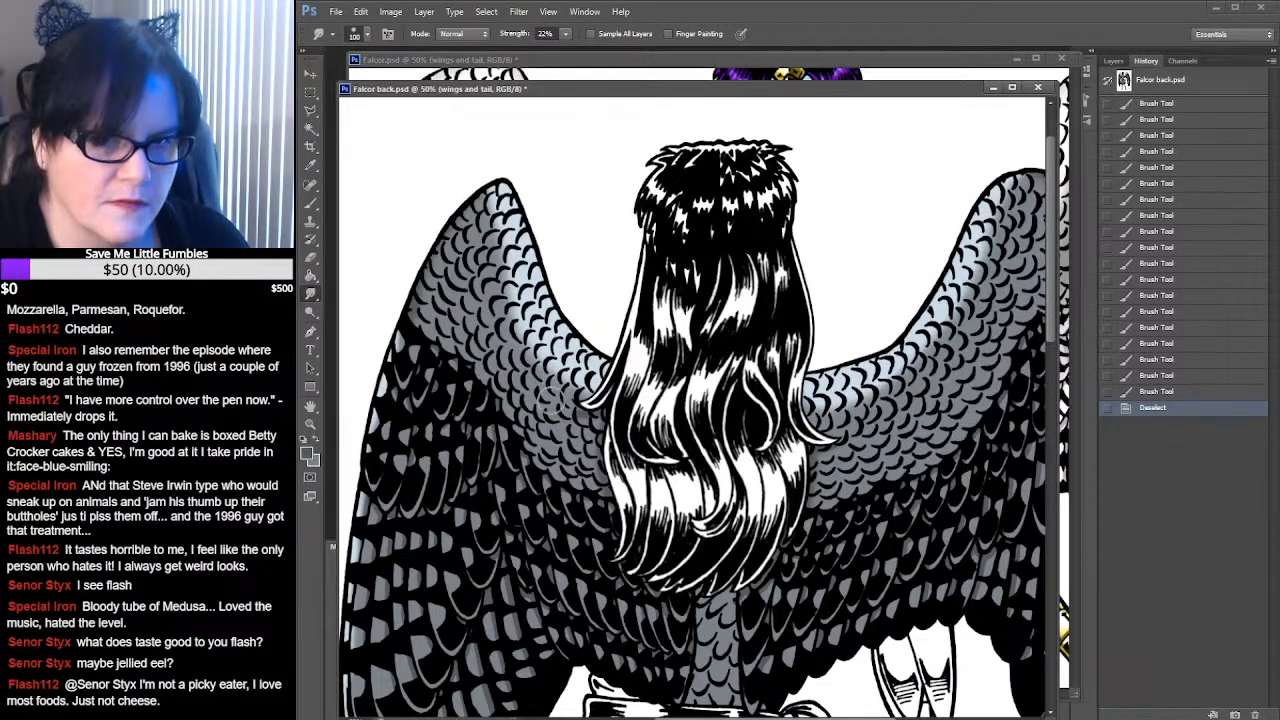
drag(560, 400, 545, 300)
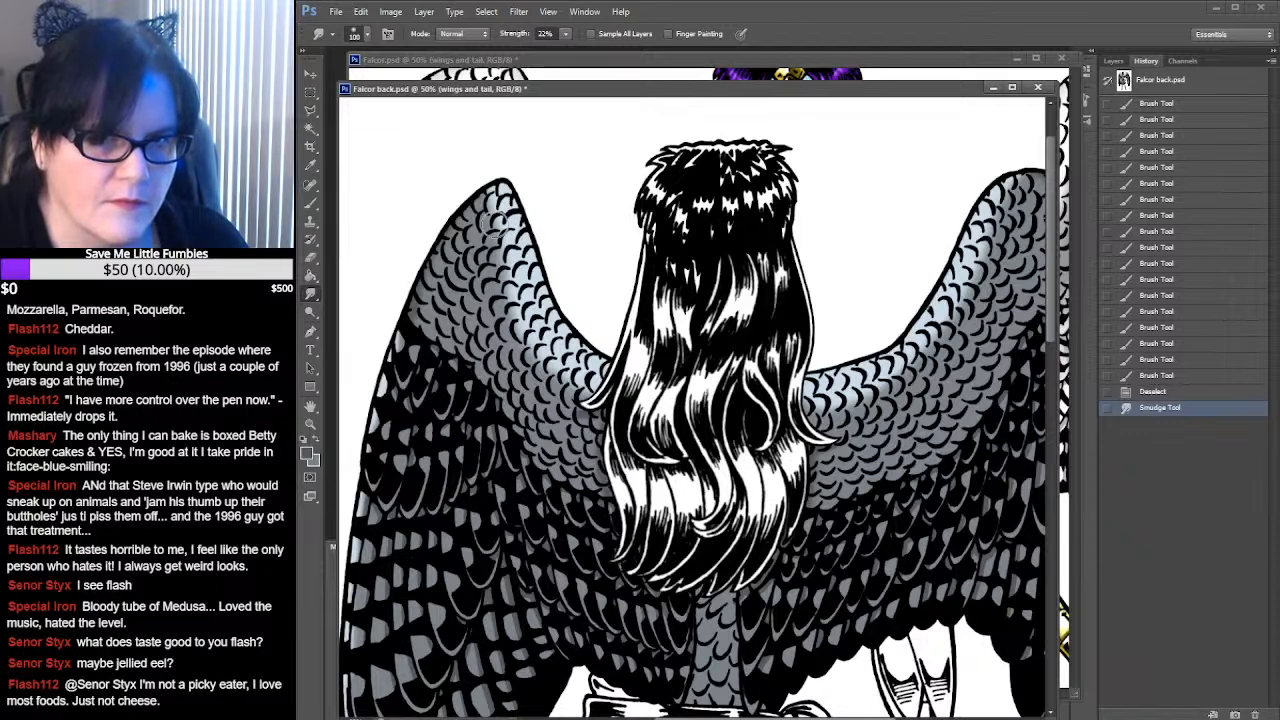
drag(494, 231, 536, 352)
mouse_move(560, 410)
mouse_down()
mouse_move(584, 385)
mouse_move(586, 396)
mouse_move(548, 370)
mouse_move(540, 400)
mouse_up()
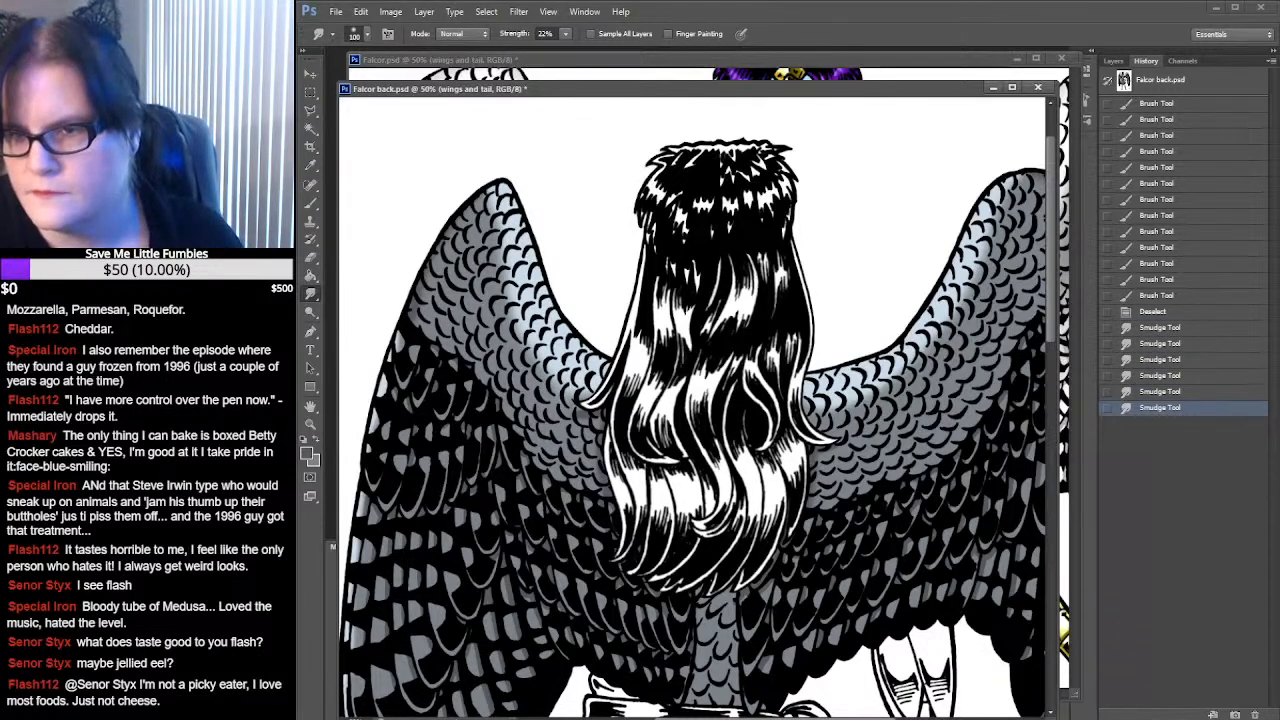
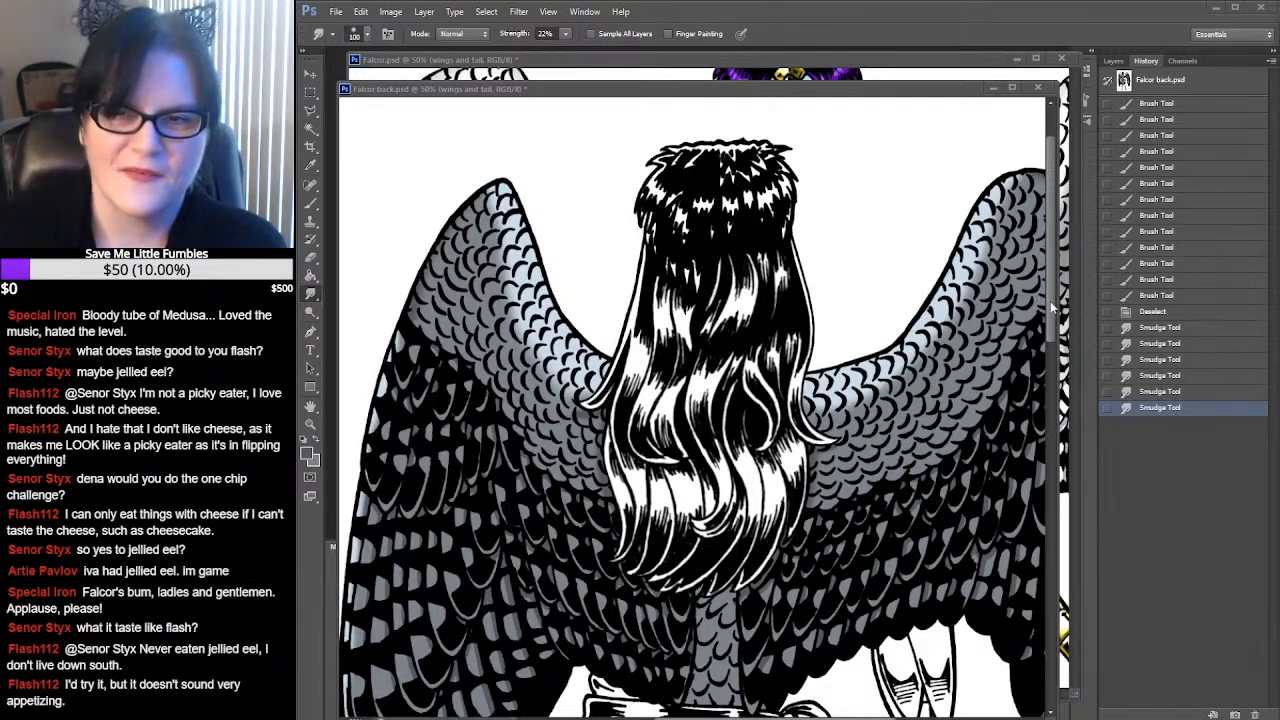
drag(1052, 331, 1041, 488)
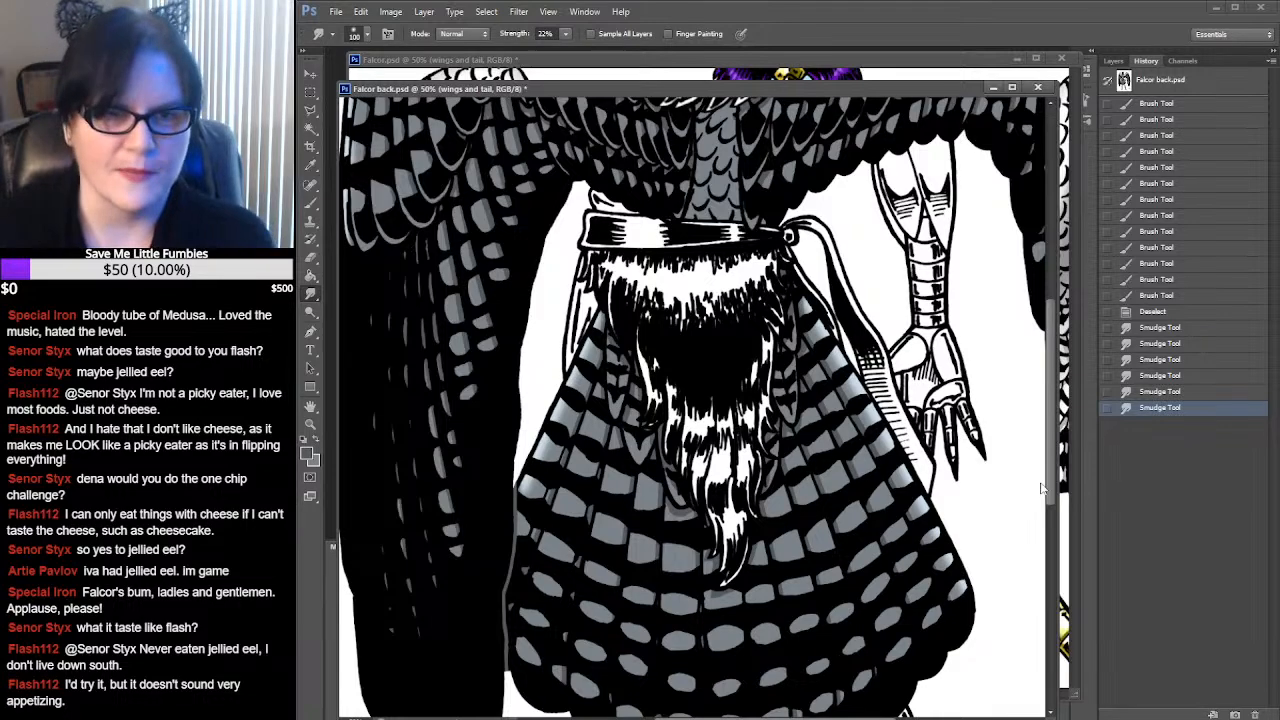
drag(1041, 488, 1040, 333)
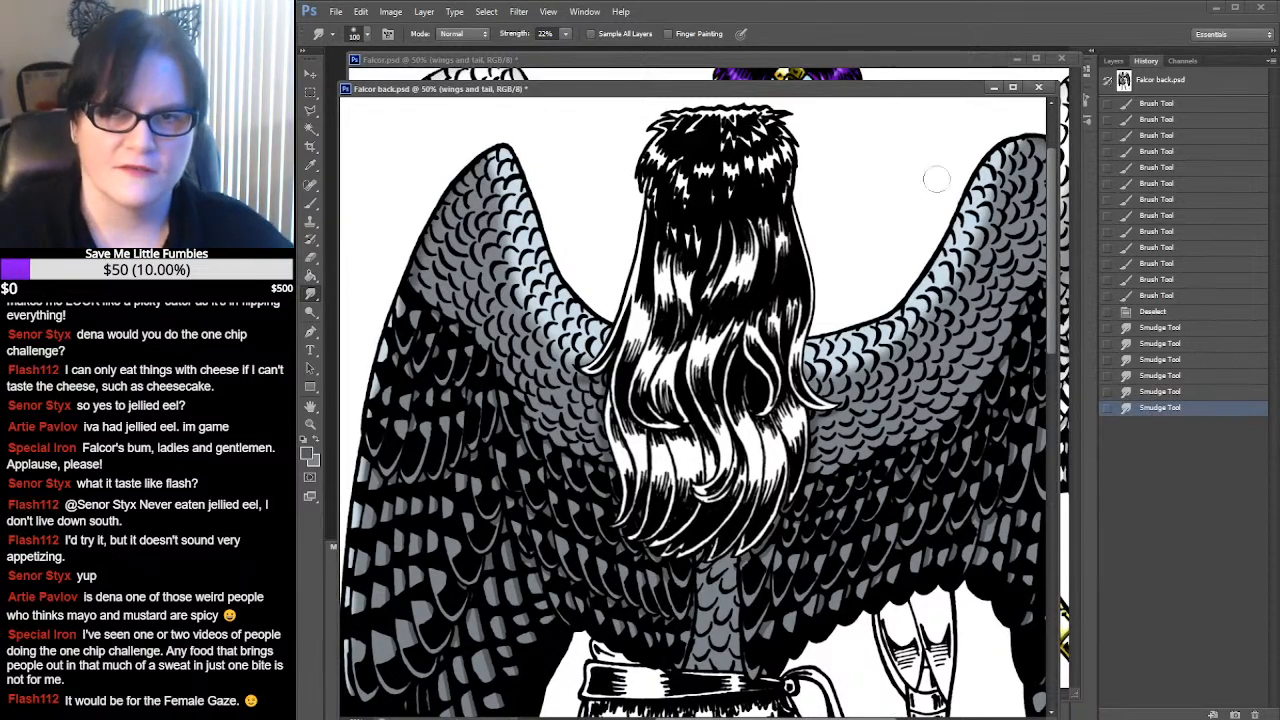
drag(974, 279, 892, 295)
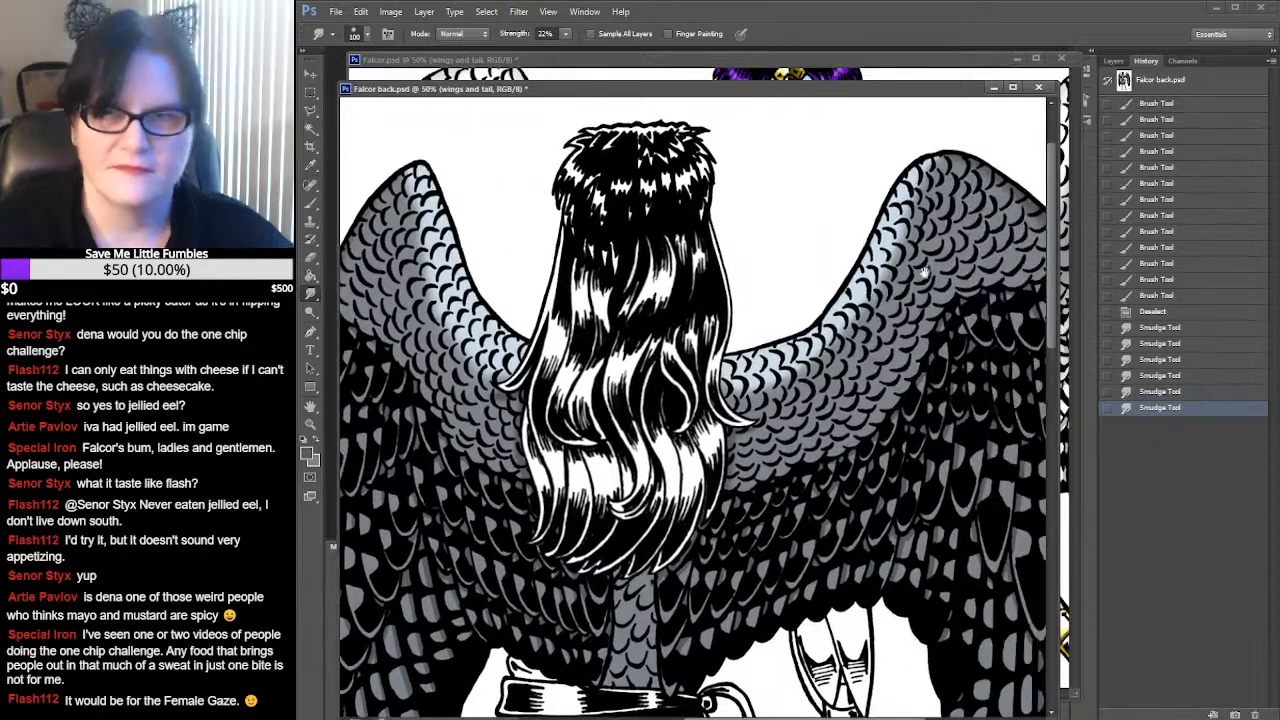
Load the wings and tail layer's outline as a selection and save the document
click(1113, 61)
ctrl+click(1132, 277)
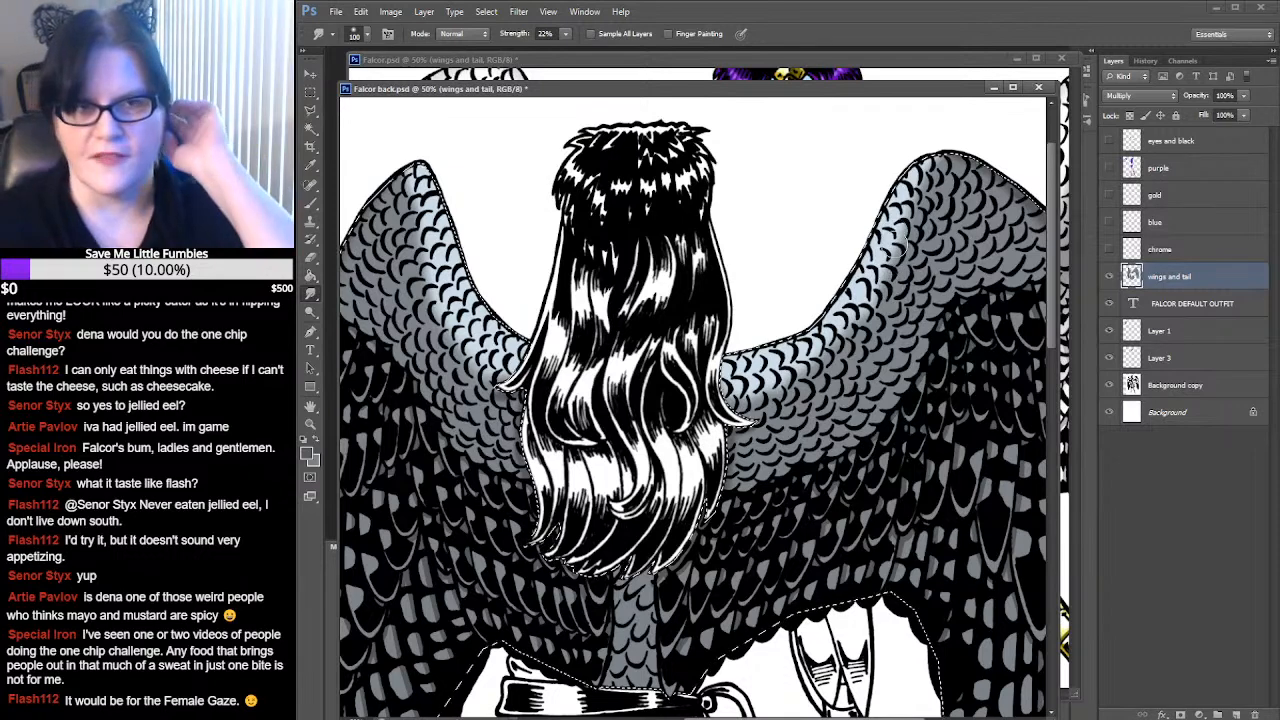
key(ctrl+s)
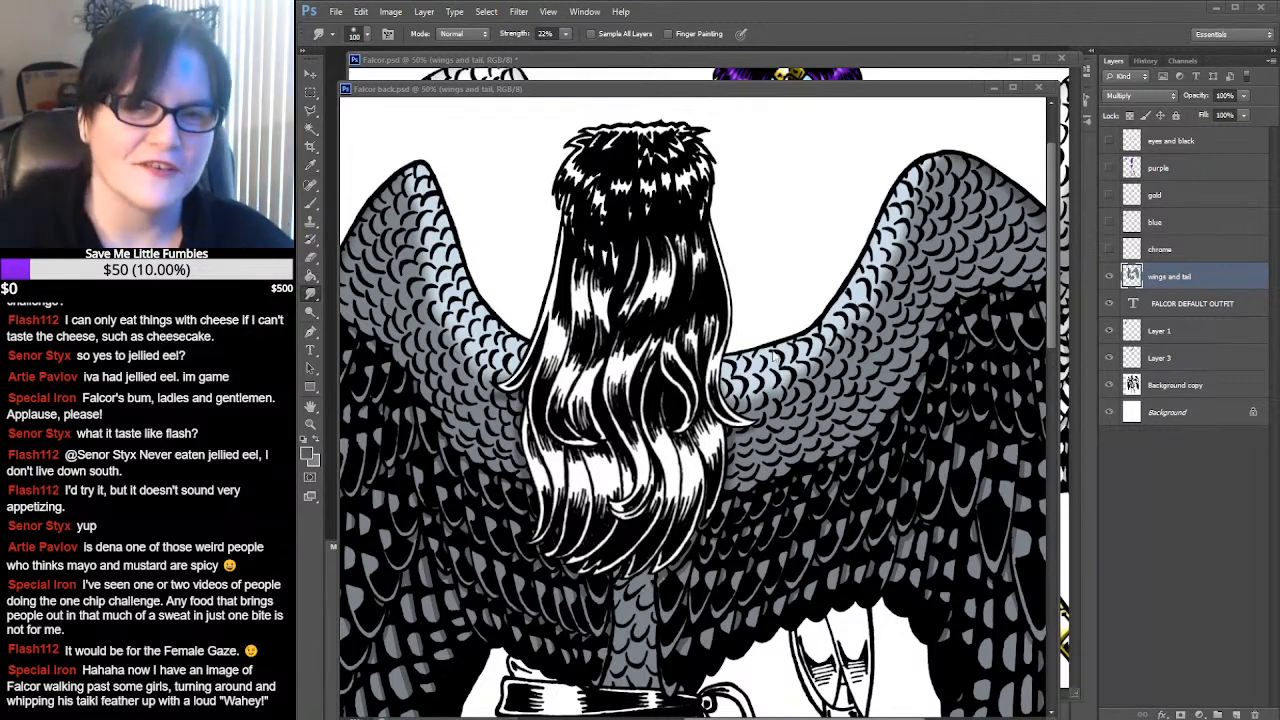
click(1050, 336)
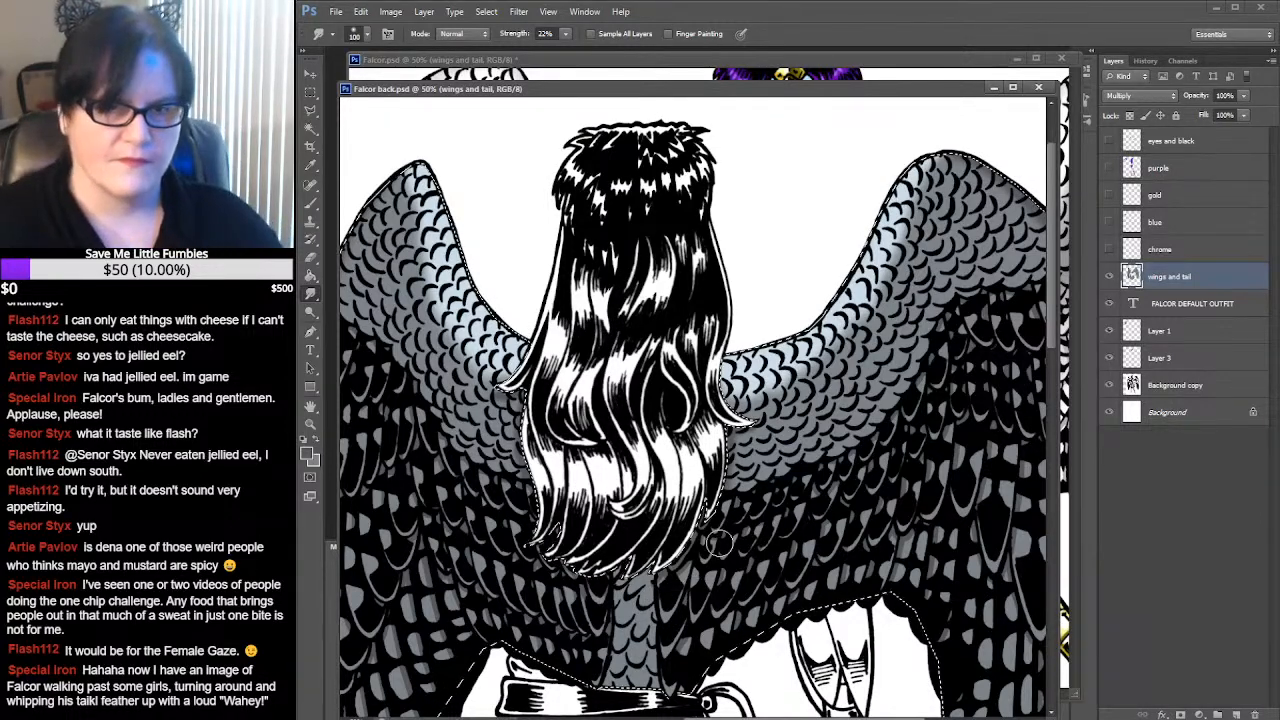
Subtract the feathers just left of the central scaled strip, below the hair, from the selection with the Polygonal Lasso
click(310, 109)
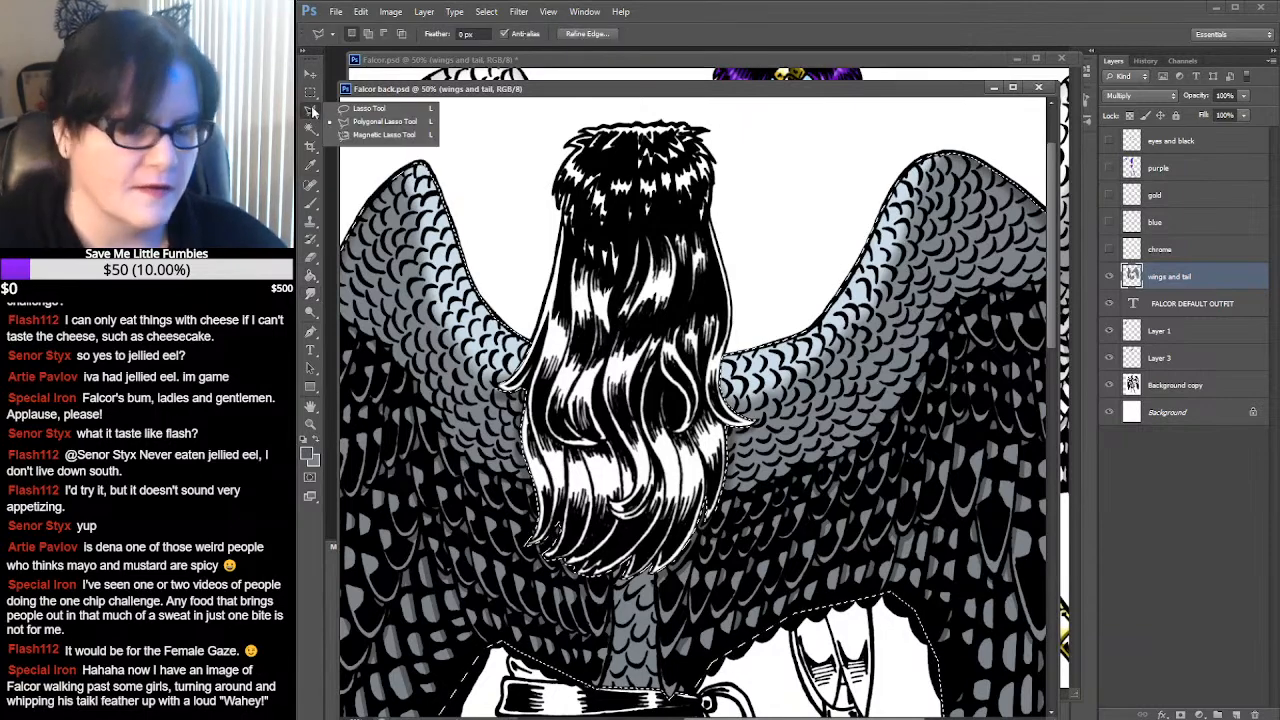
alt+click(602, 699)
click(600, 697)
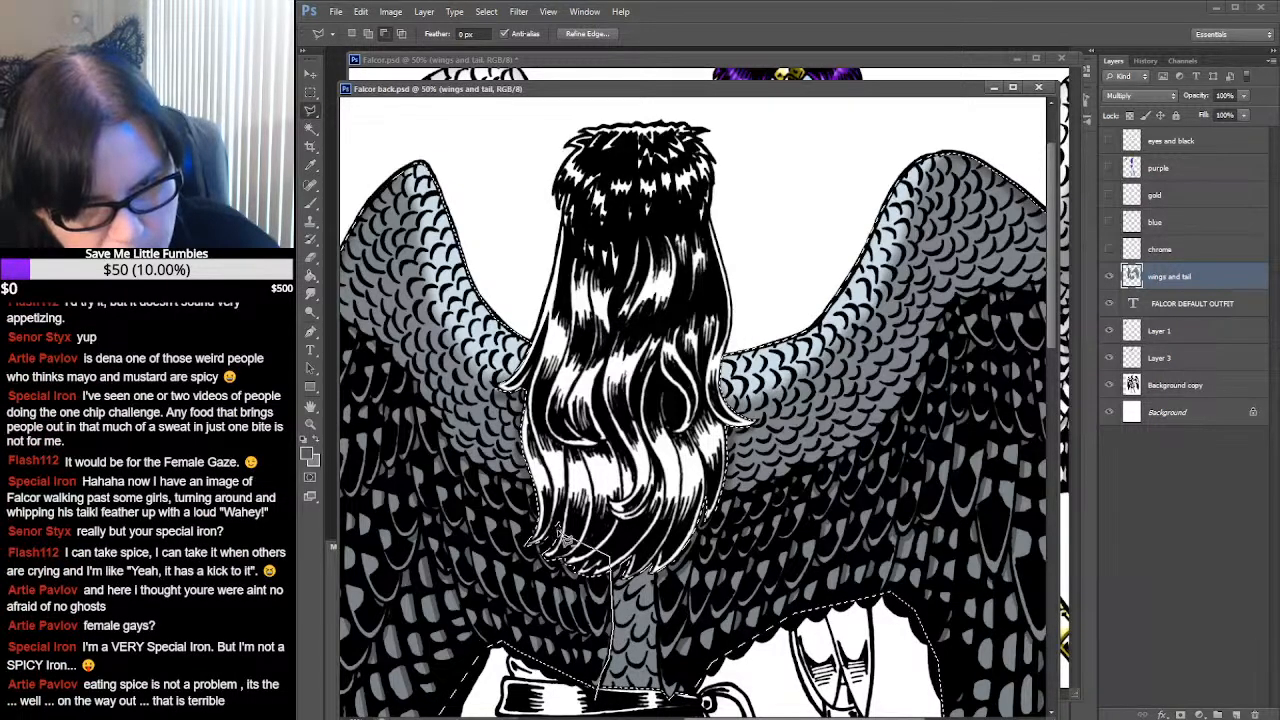
double_click(603, 705)
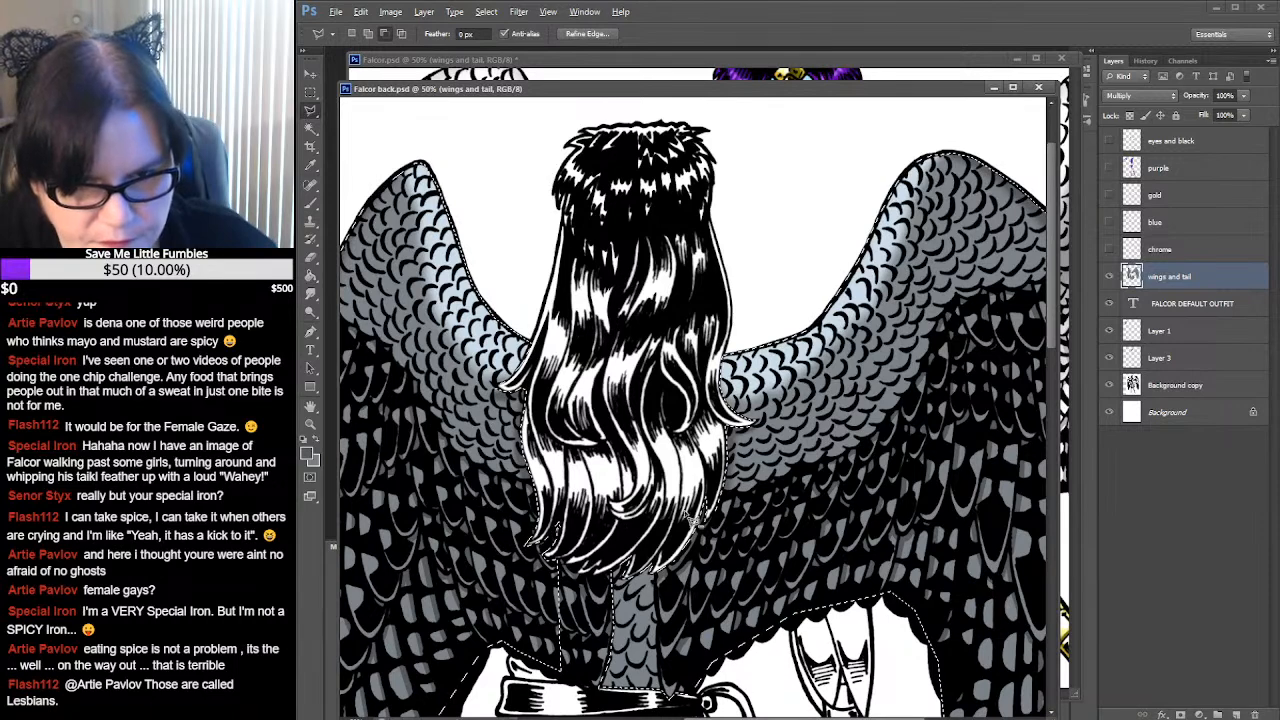
Subtract the feathers just right of the central scaled strip from the selection and shade the strip with a 100 px soft brush
click(656, 572)
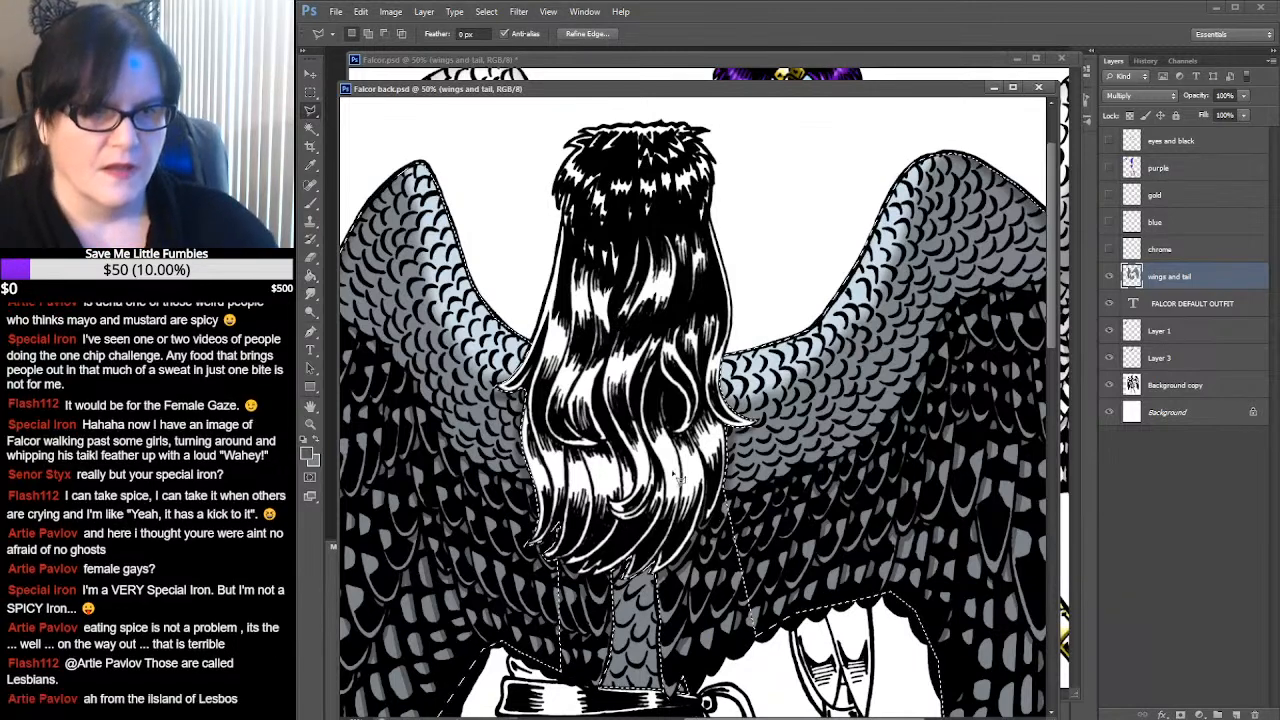
key(b)
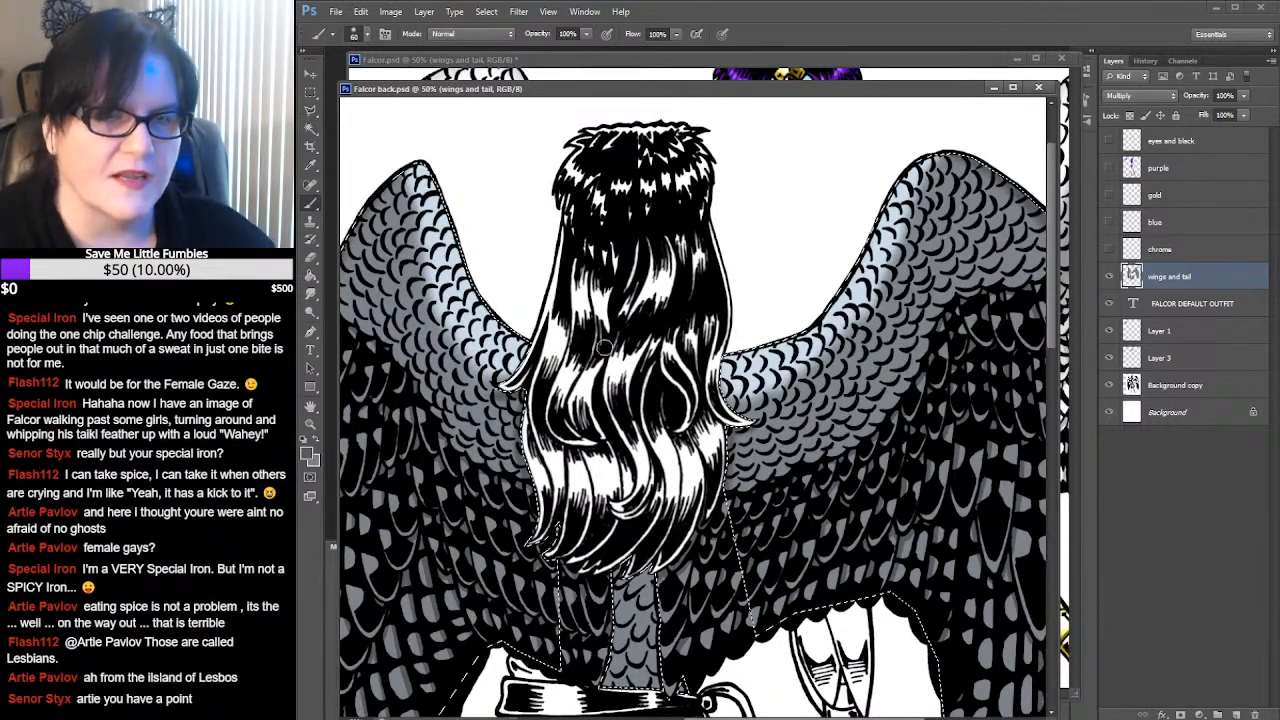
click(365, 35)
click(437, 211)
click(652, 678)
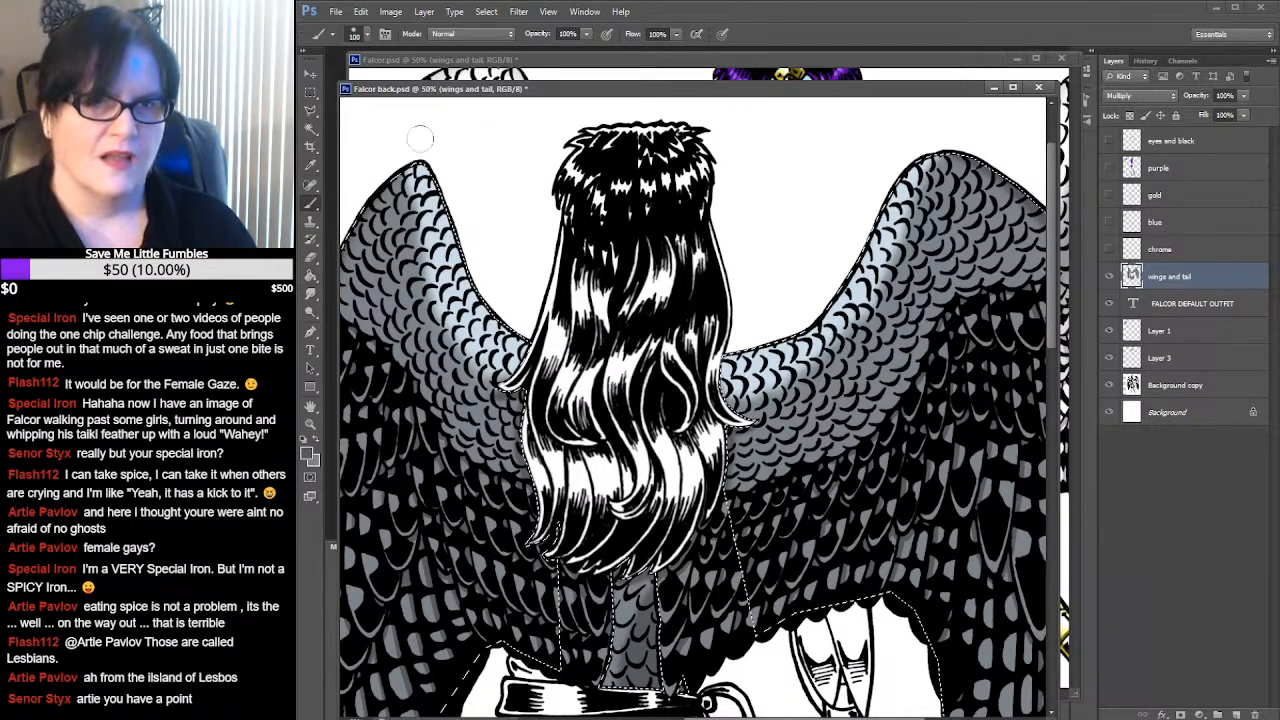
click(310, 93)
click(498, 137)
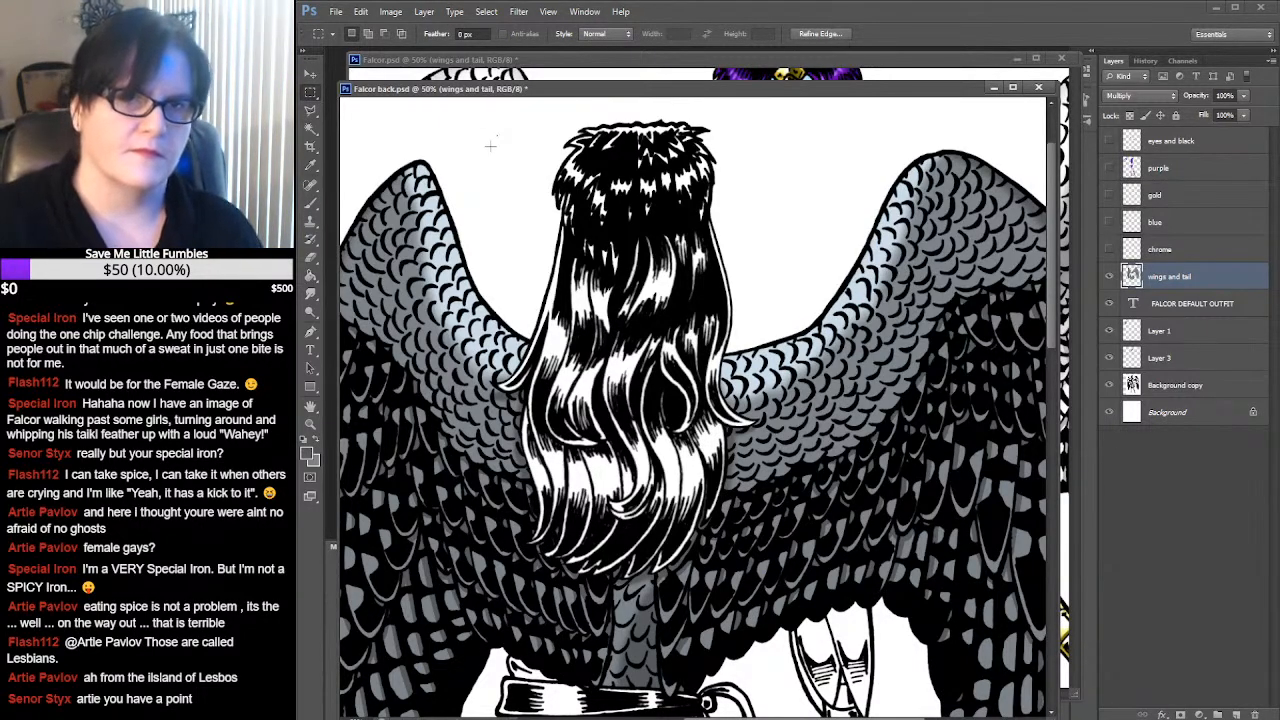
Paint highlights along both sides of the central scaled strip above the belt, using the light blue swatch and an 18 px soft brush
click(310, 424)
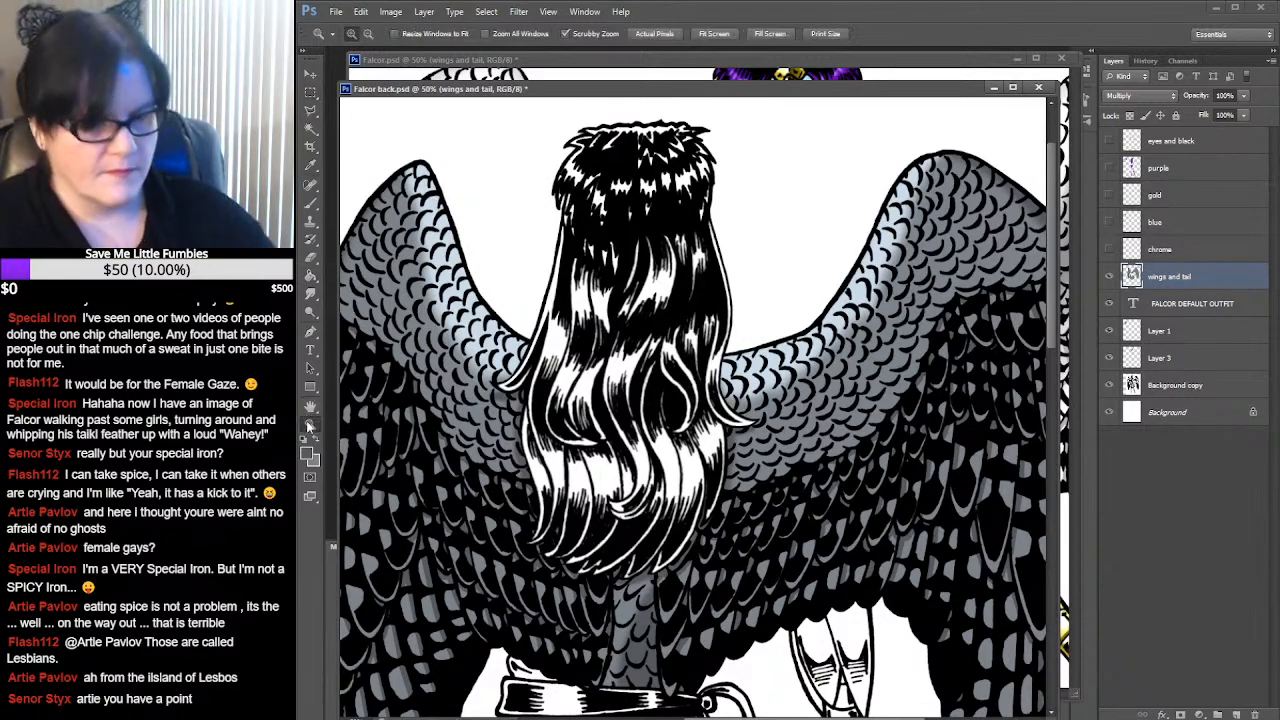
alt+click(722, 407)
alt+click(740, 404)
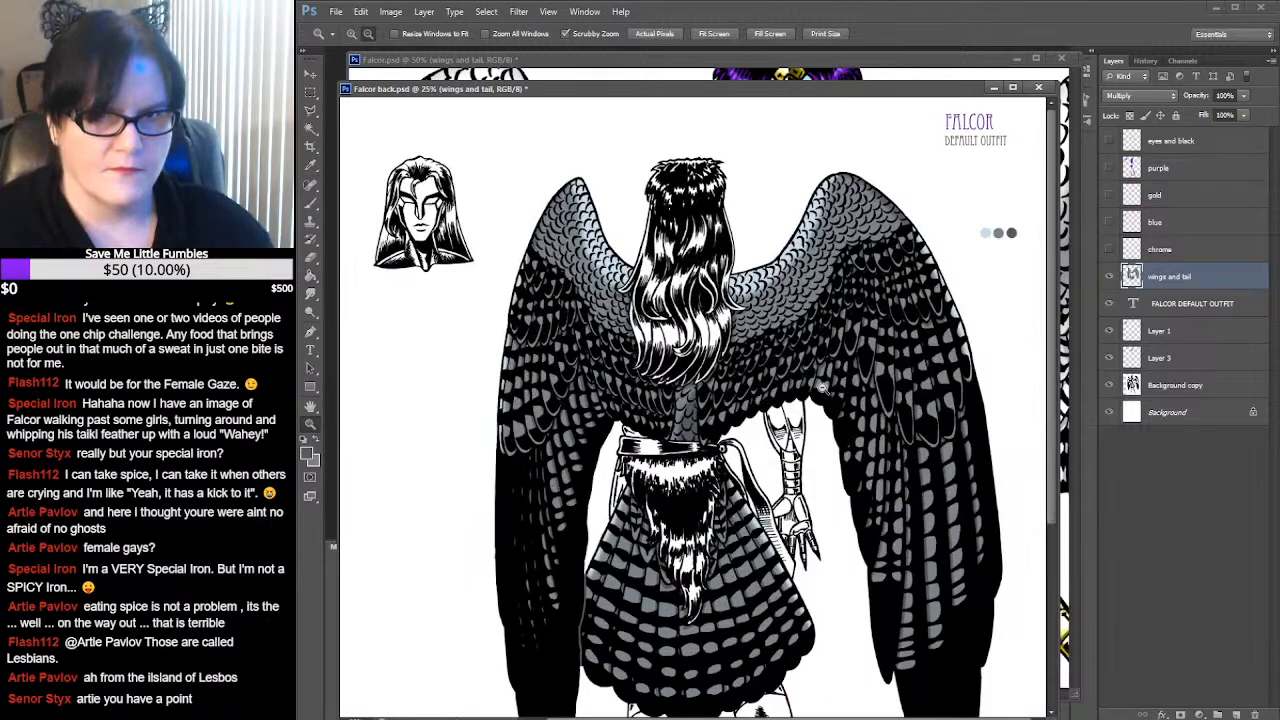
drag(681, 423, 698, 433)
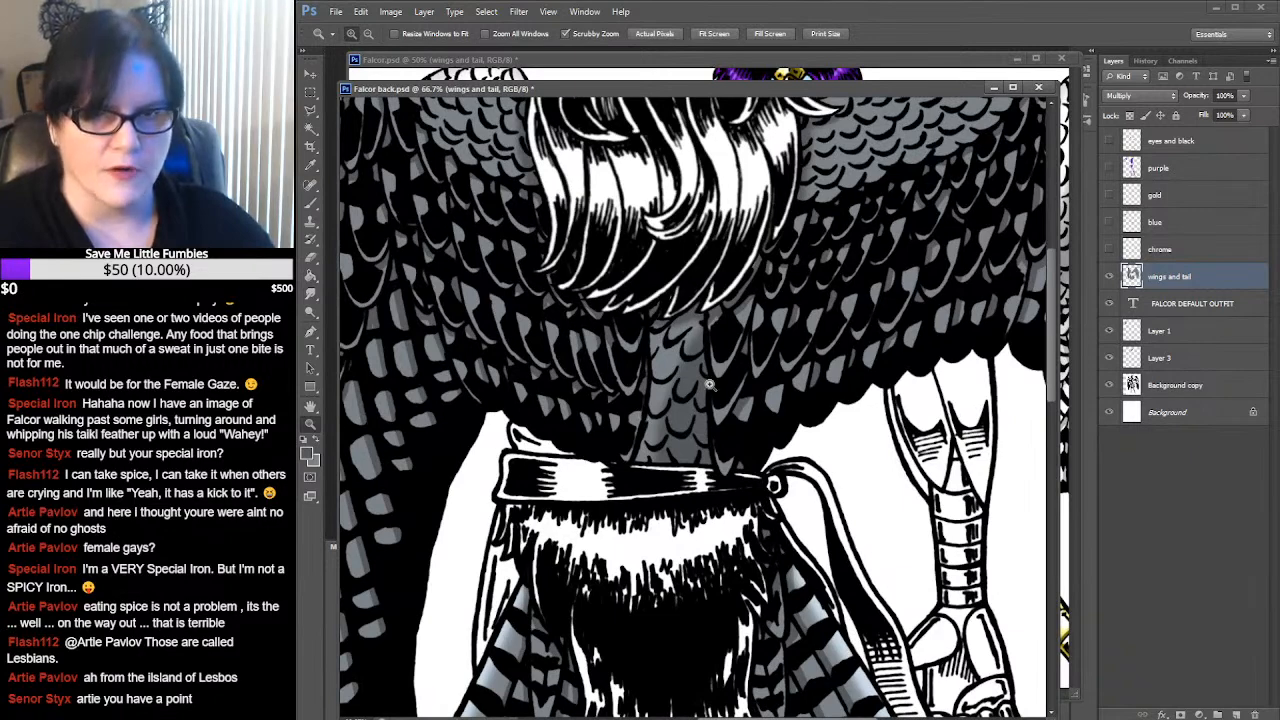
drag(868, 274, 595, 414)
drag(909, 278, 635, 425)
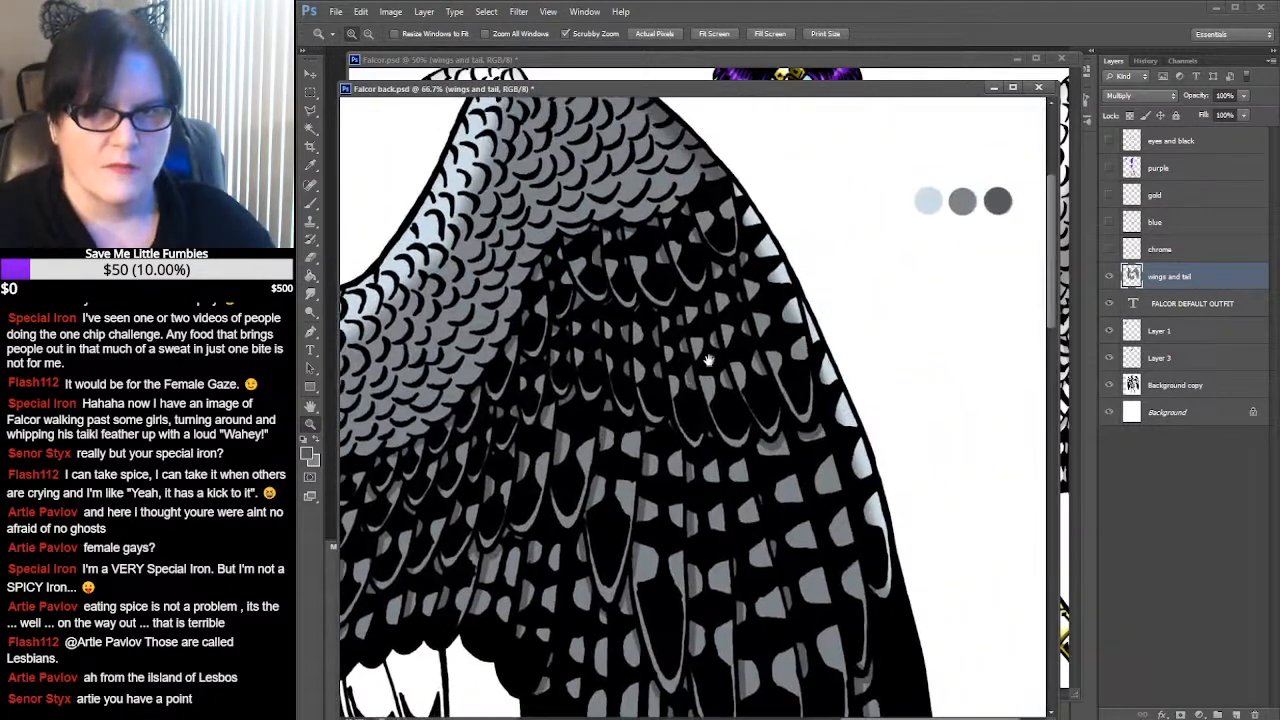
click(311, 167)
click(932, 201)
drag(676, 375, 1107, 183)
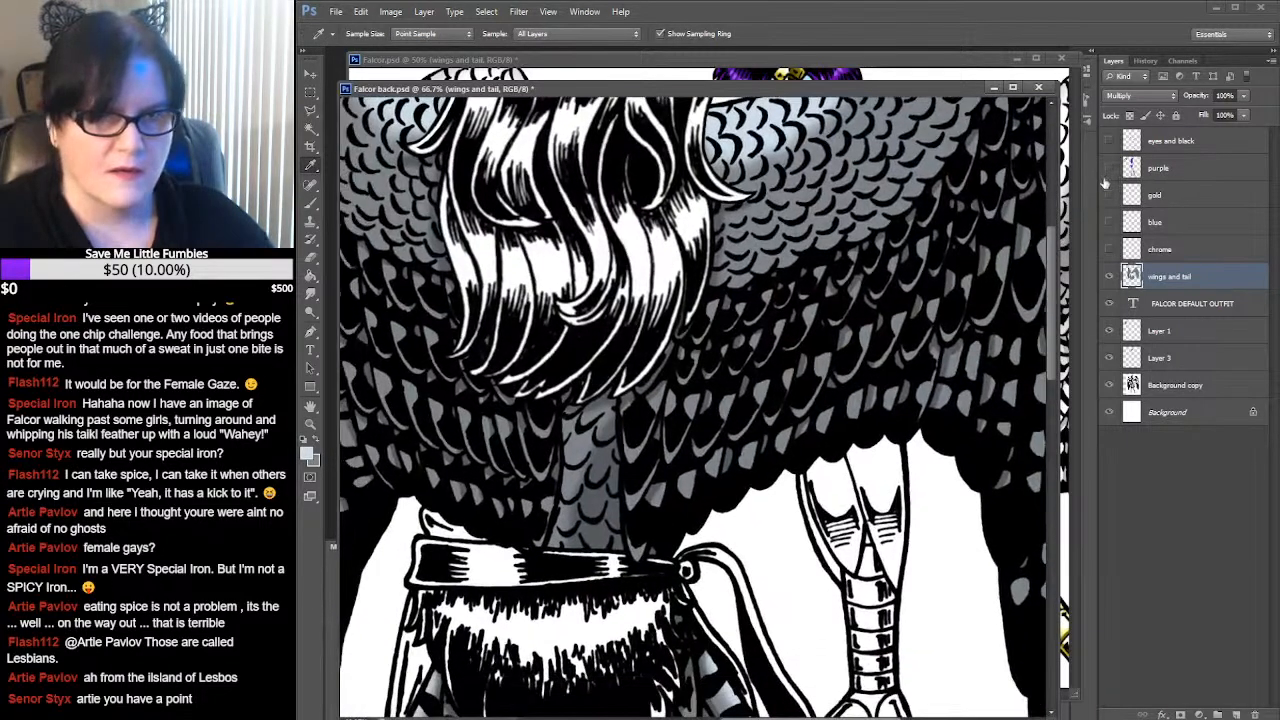
click(310, 204)
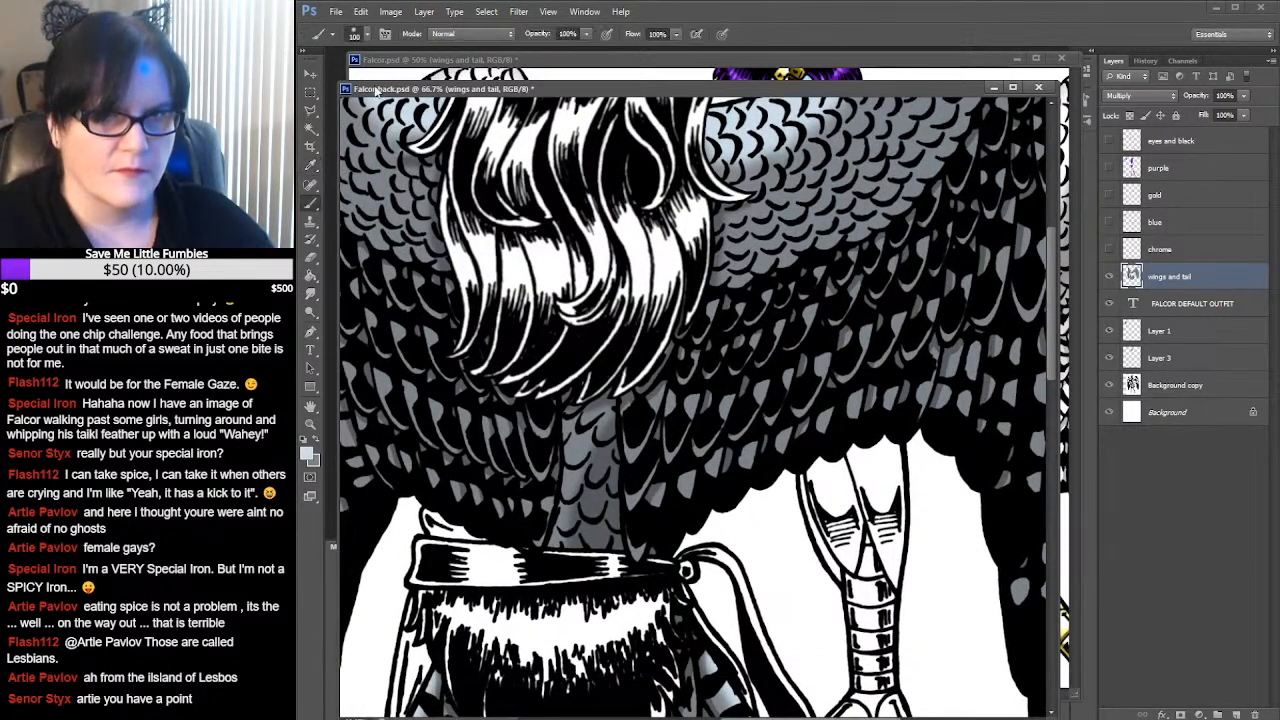
click(366, 36)
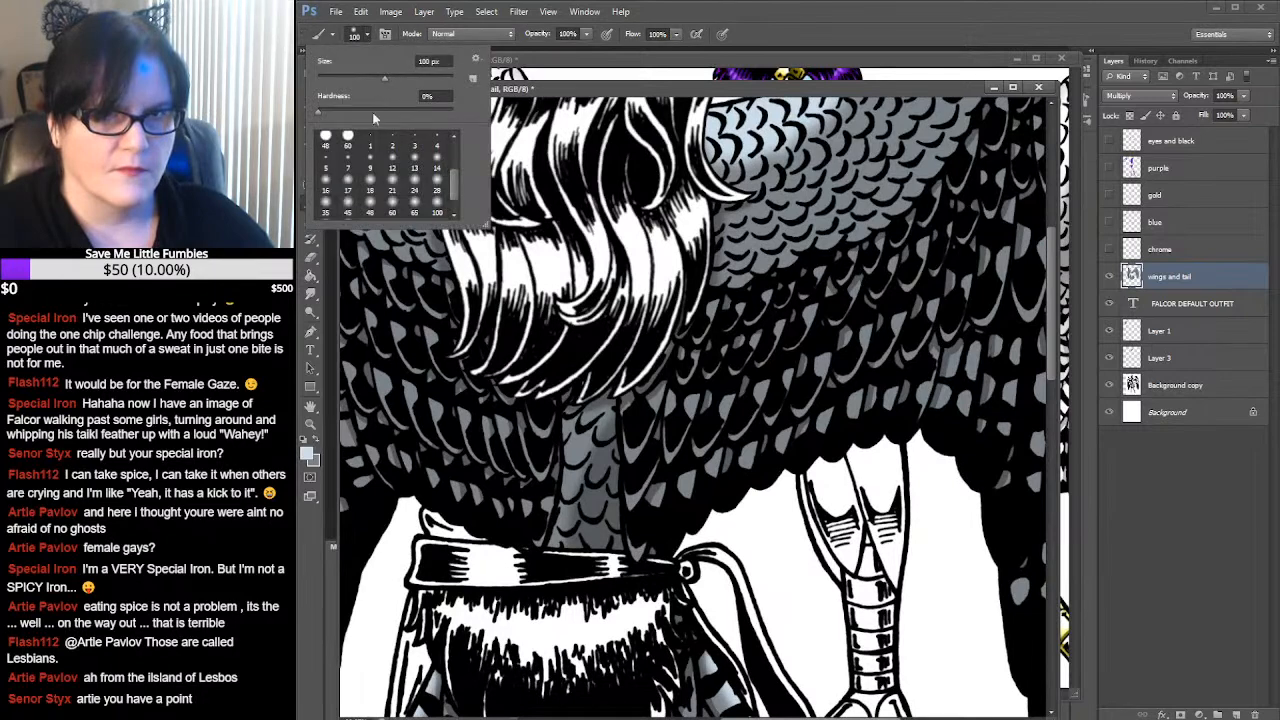
click(370, 188)
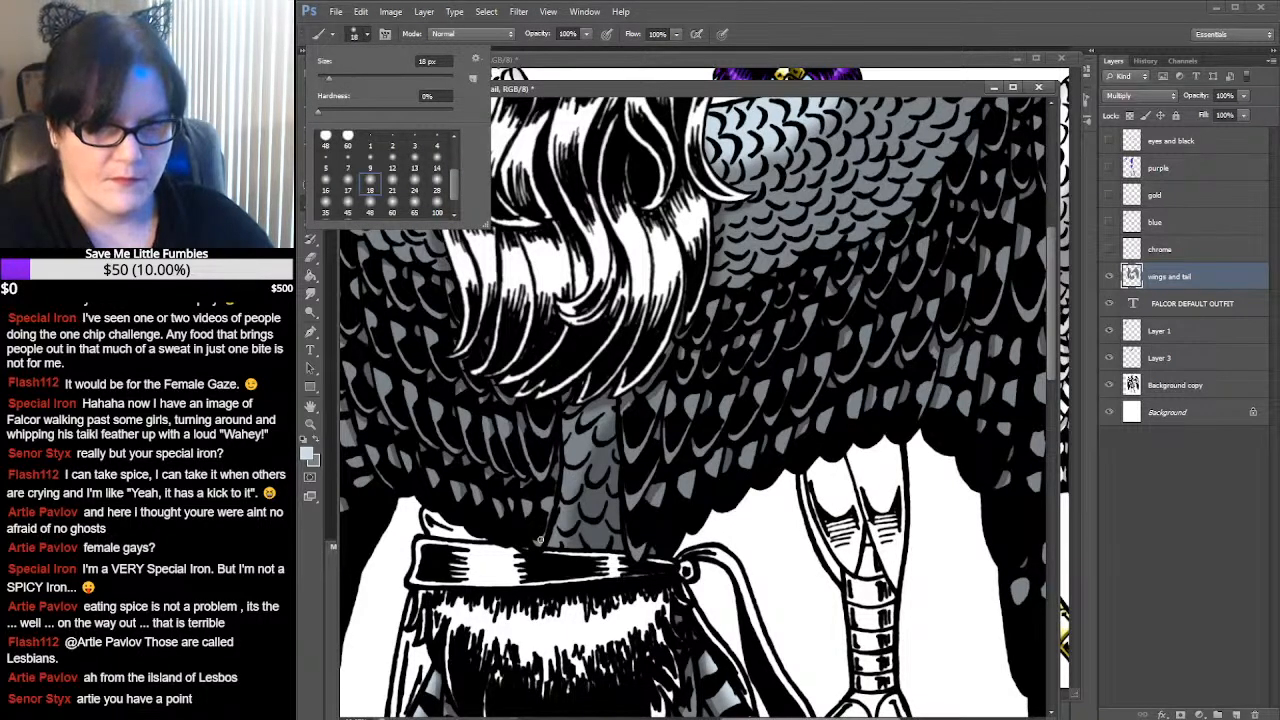
drag(537, 546, 549, 525)
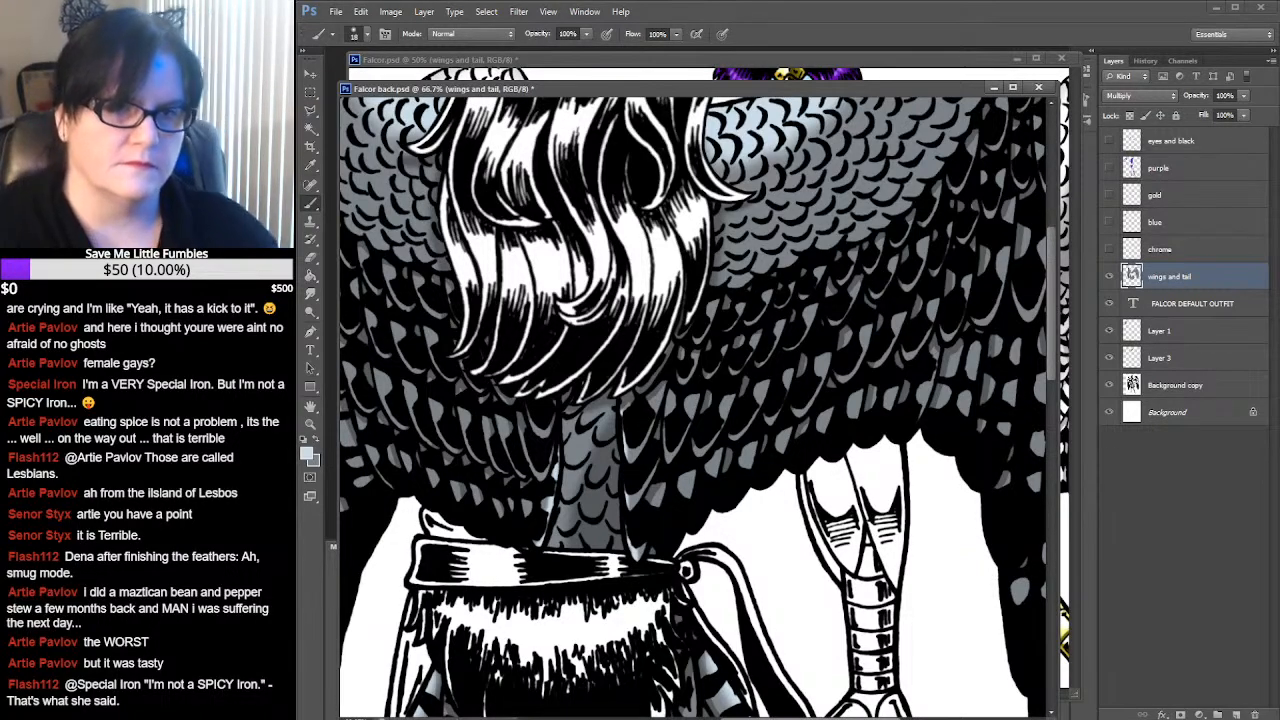
Compare the colouring of the whole back view's wings and tail with the feathers in the front view document
click(317, 427)
click(1071, 436)
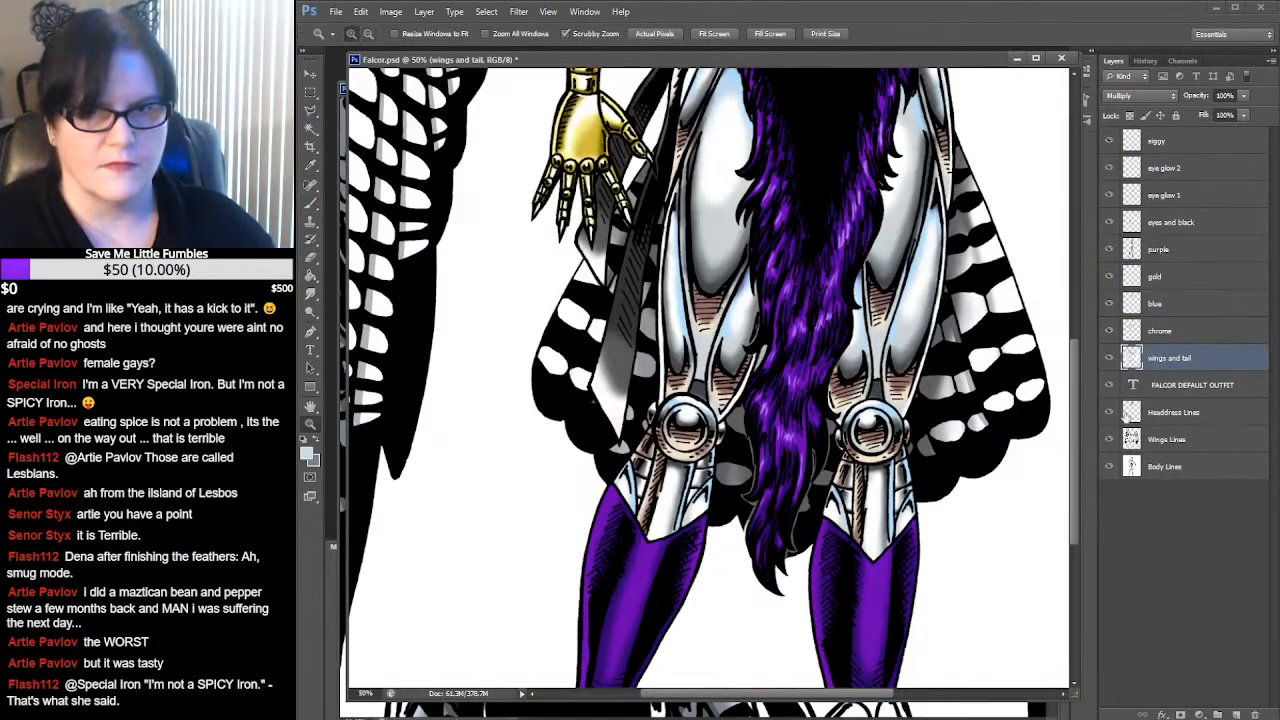
click(340, 147)
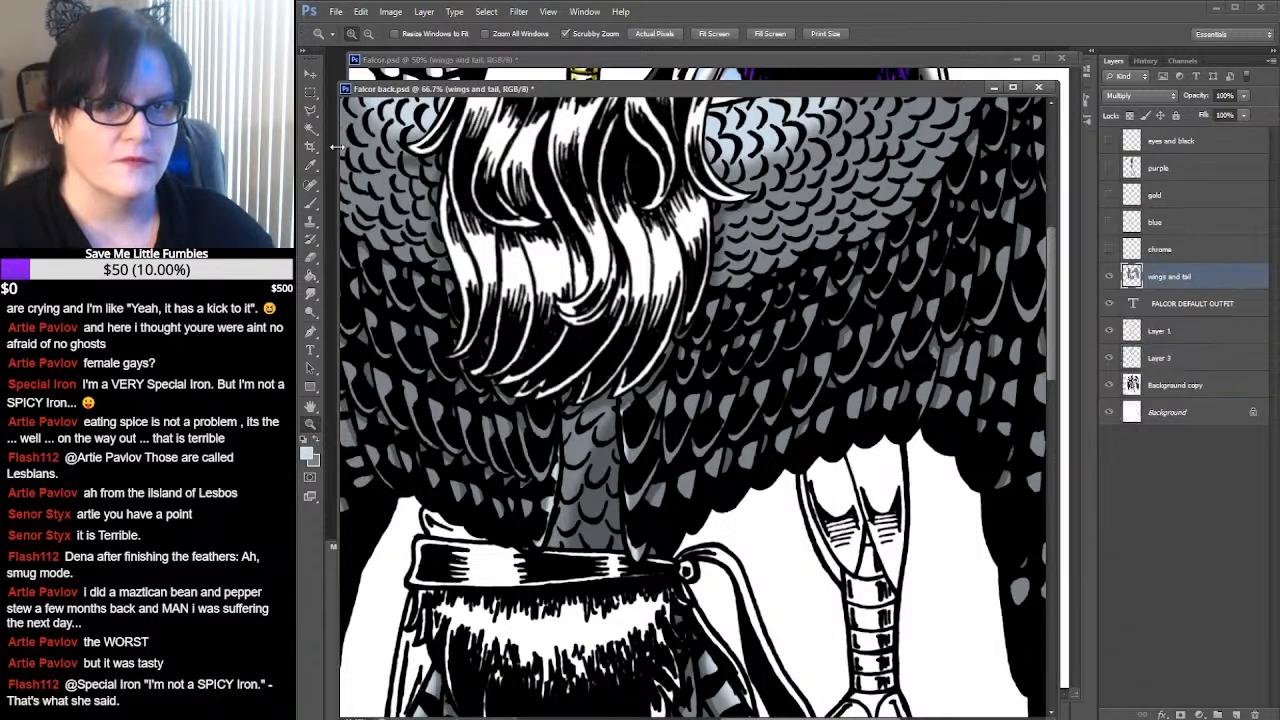
alt+click(826, 397)
alt+click(820, 390)
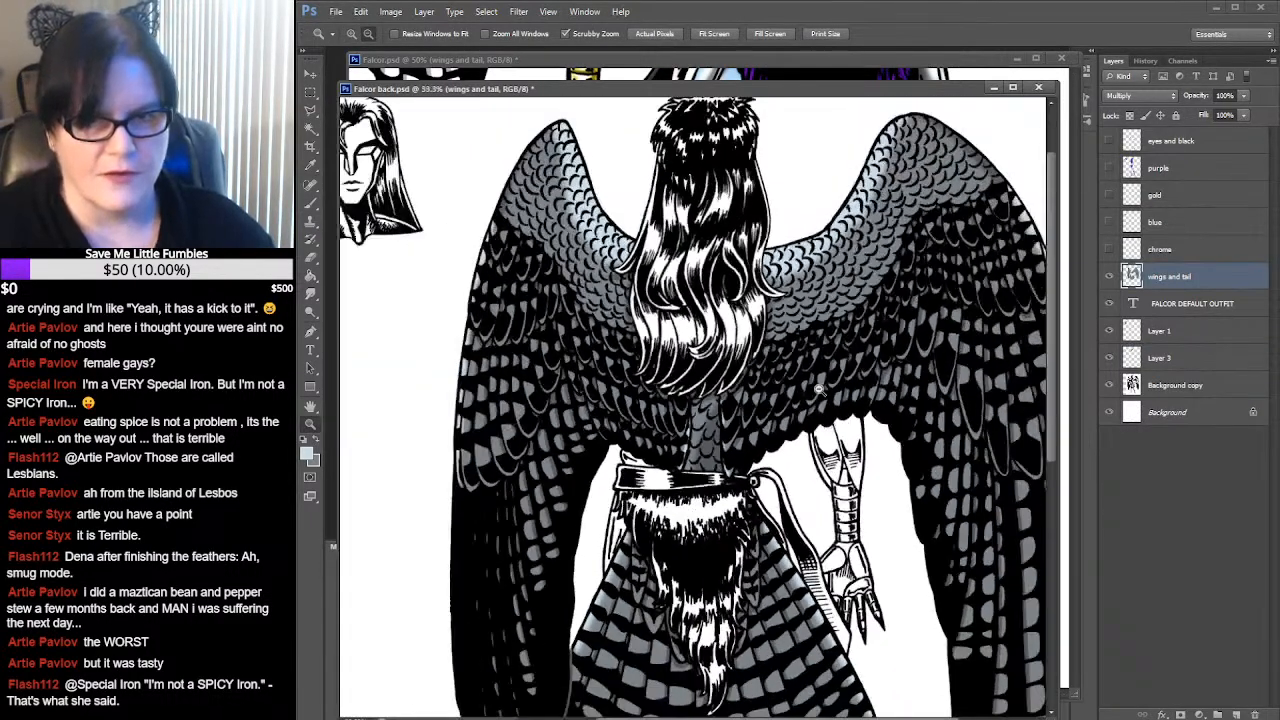
alt+click(819, 390)
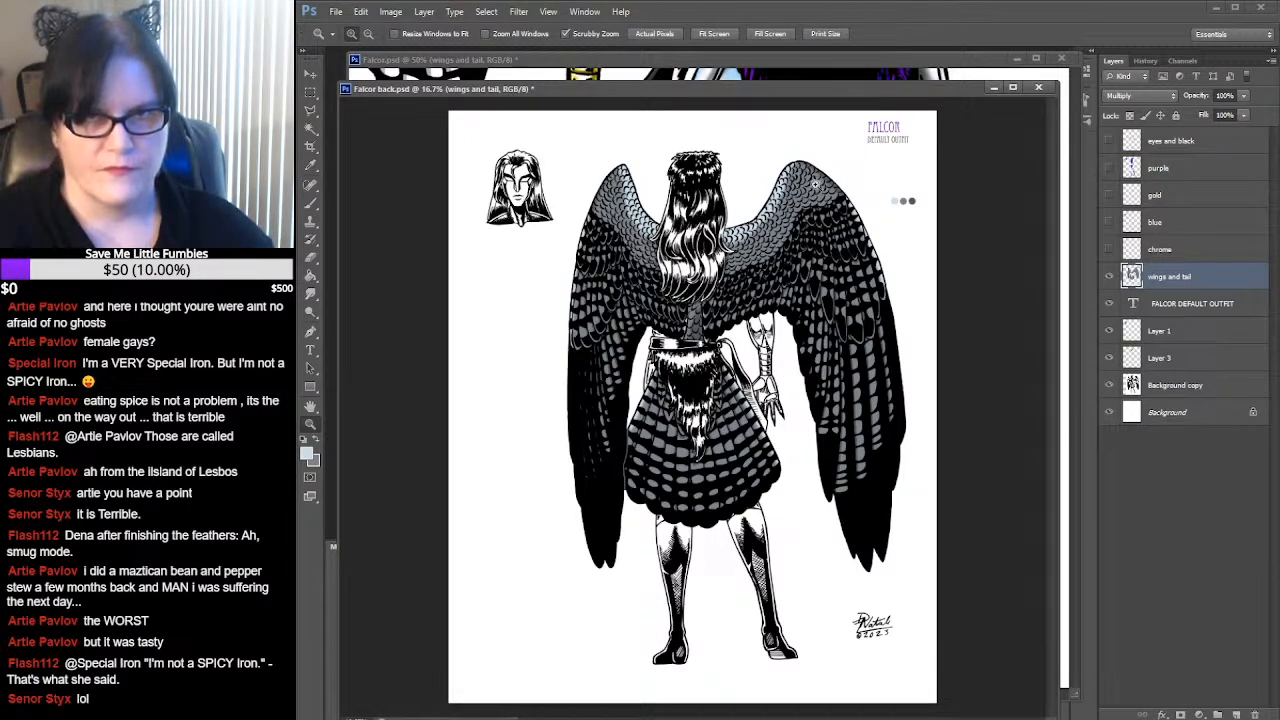
click(811, 61)
drag(645, 215, 863, 480)
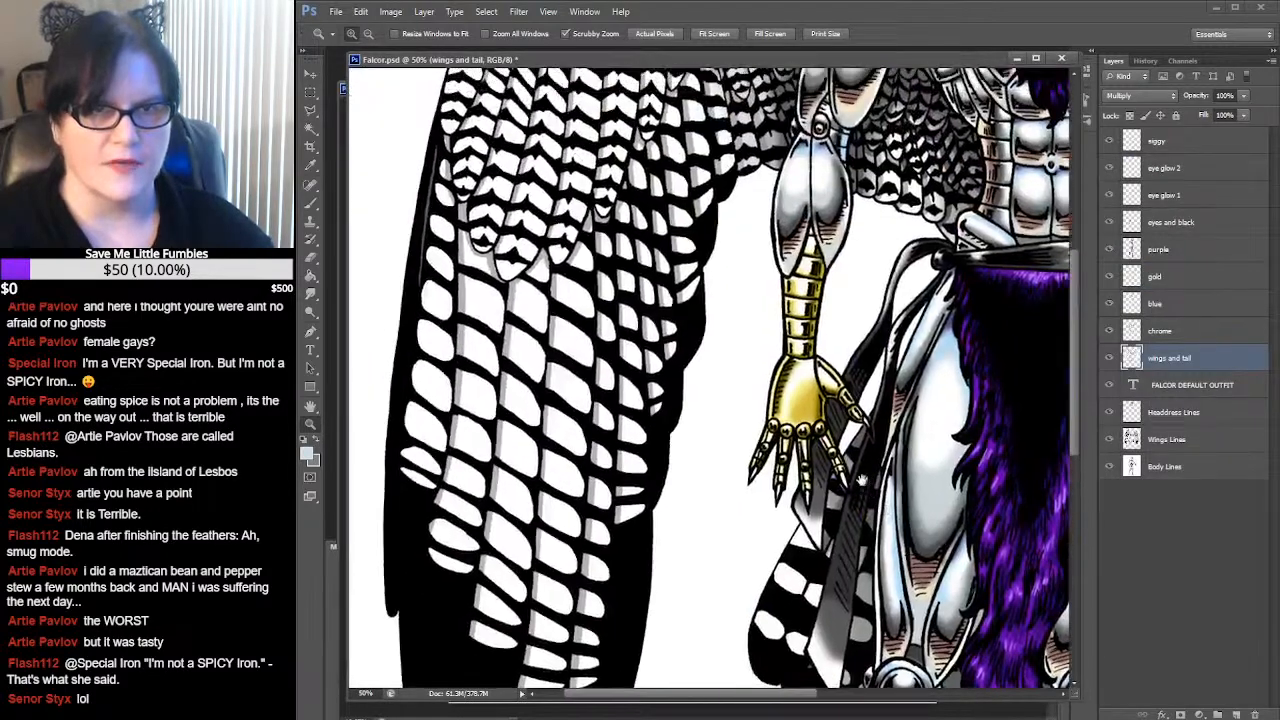
drag(843, 281, 830, 428)
drag(862, 296, 827, 434)
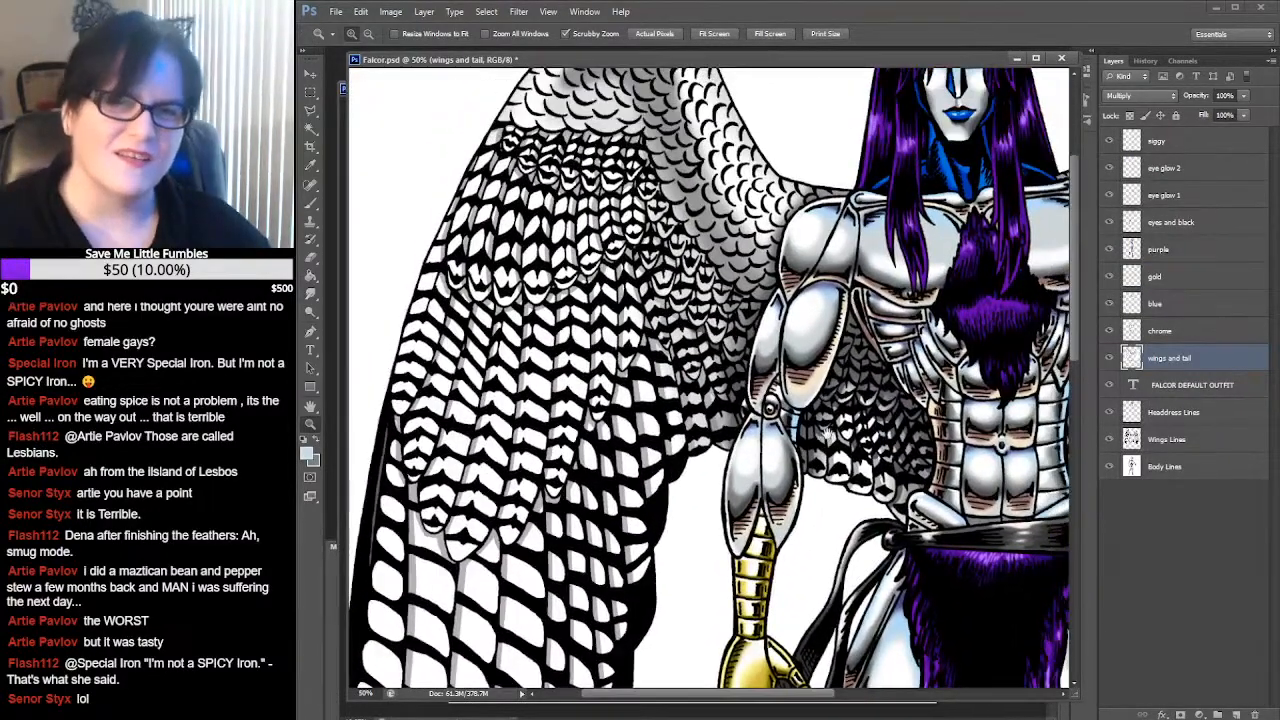
click(338, 216)
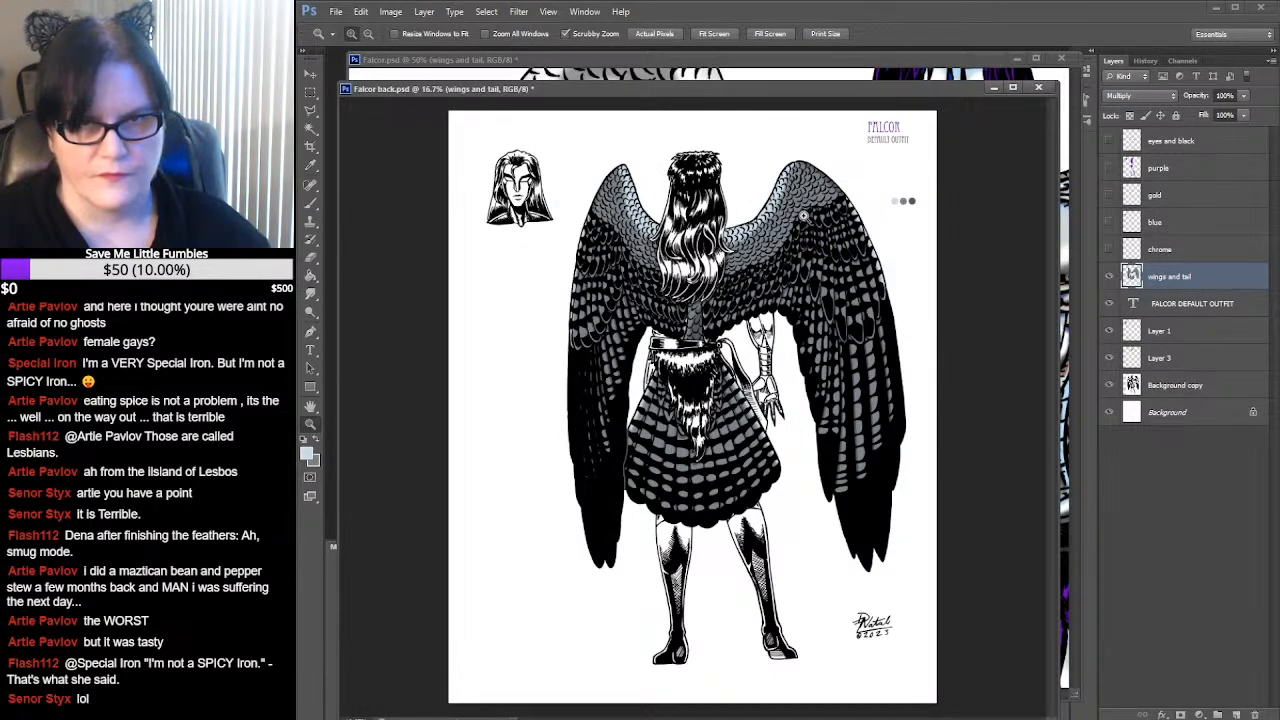
Save the back view, then show the chrome layer and load its outline as a selection
key(ctrl+s)
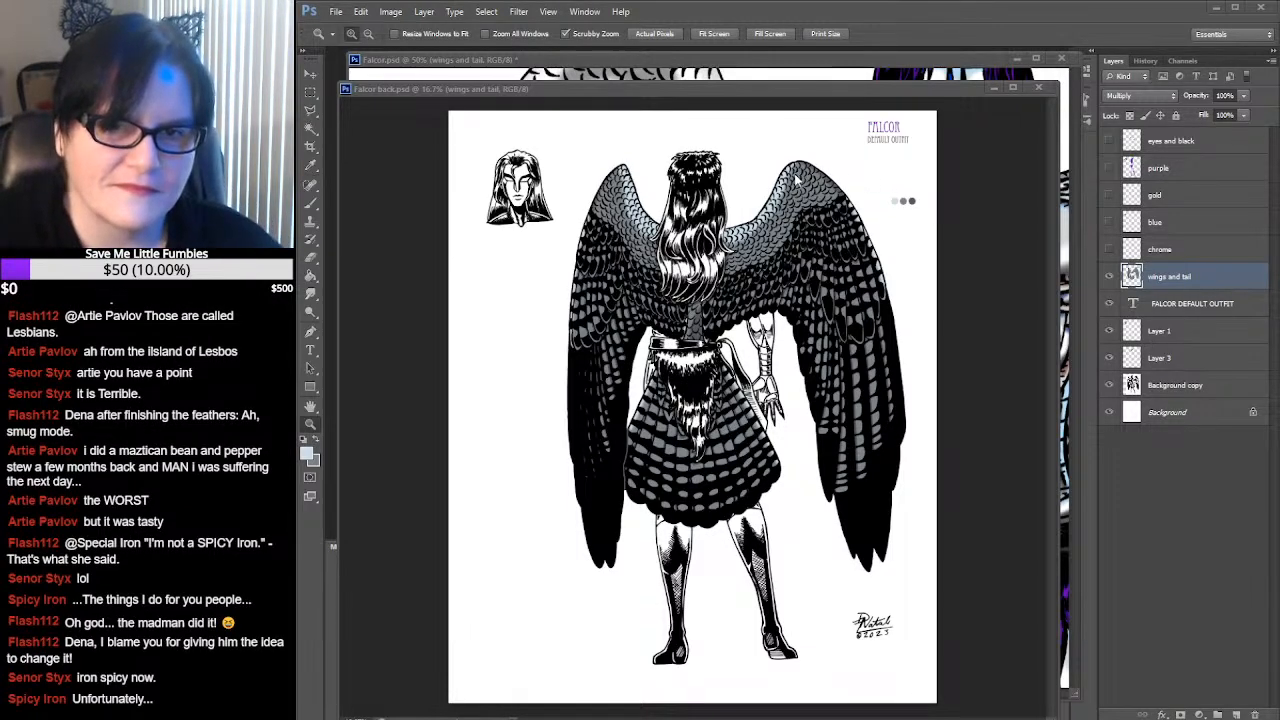
click(1157, 250)
click(1108, 249)
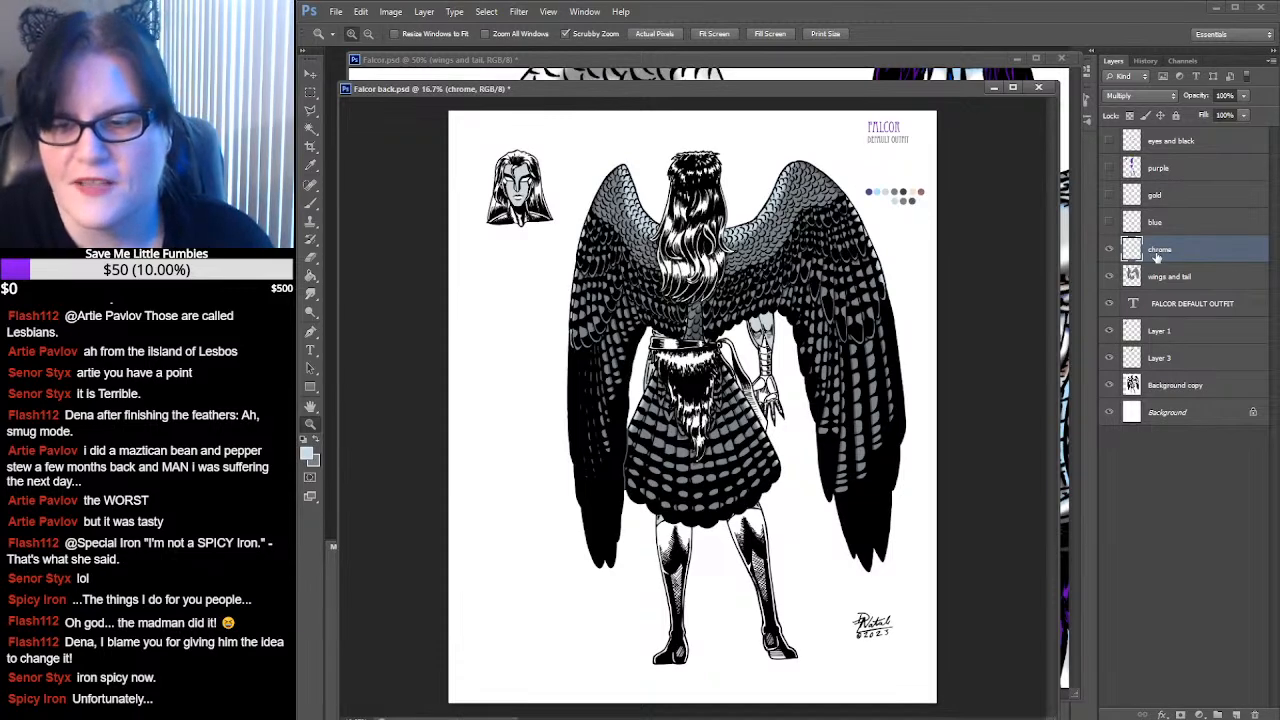
ctrl+click(1136, 256)
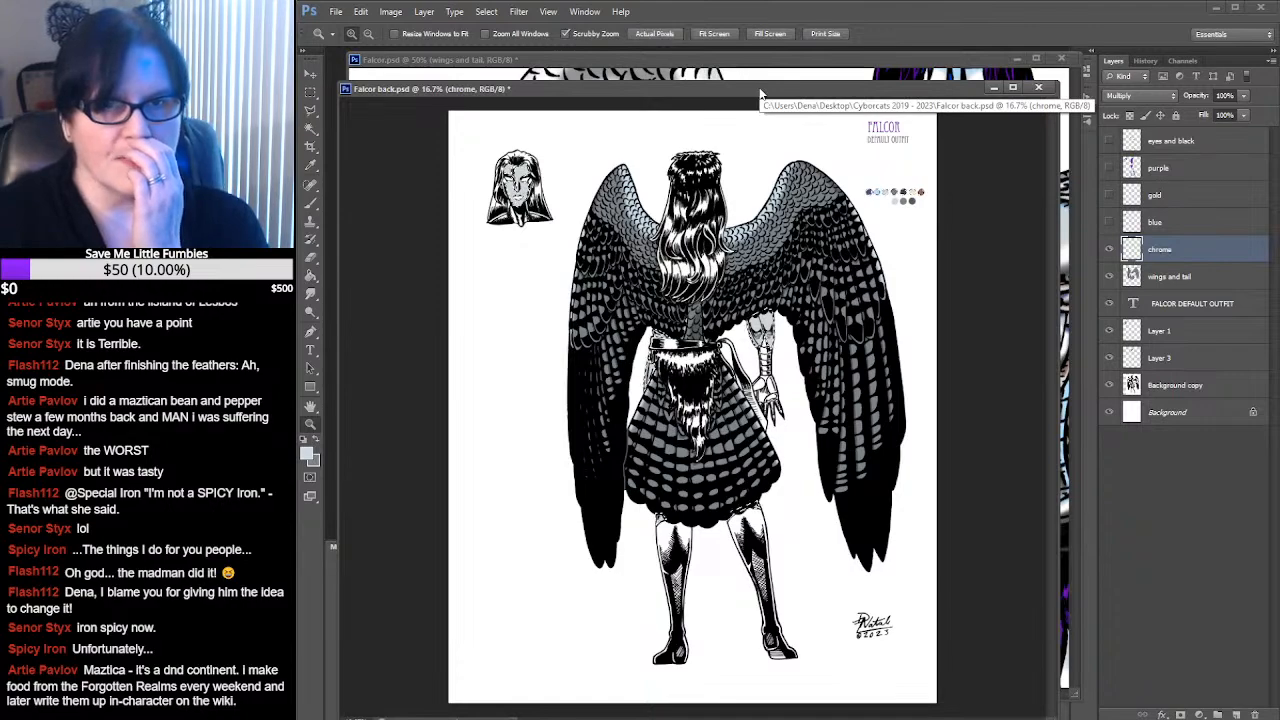
Arrange the front and back view windows side by side, with the front view showing the head and chest
drag(760, 95, 1012, 229)
drag(857, 62, 404, 194)
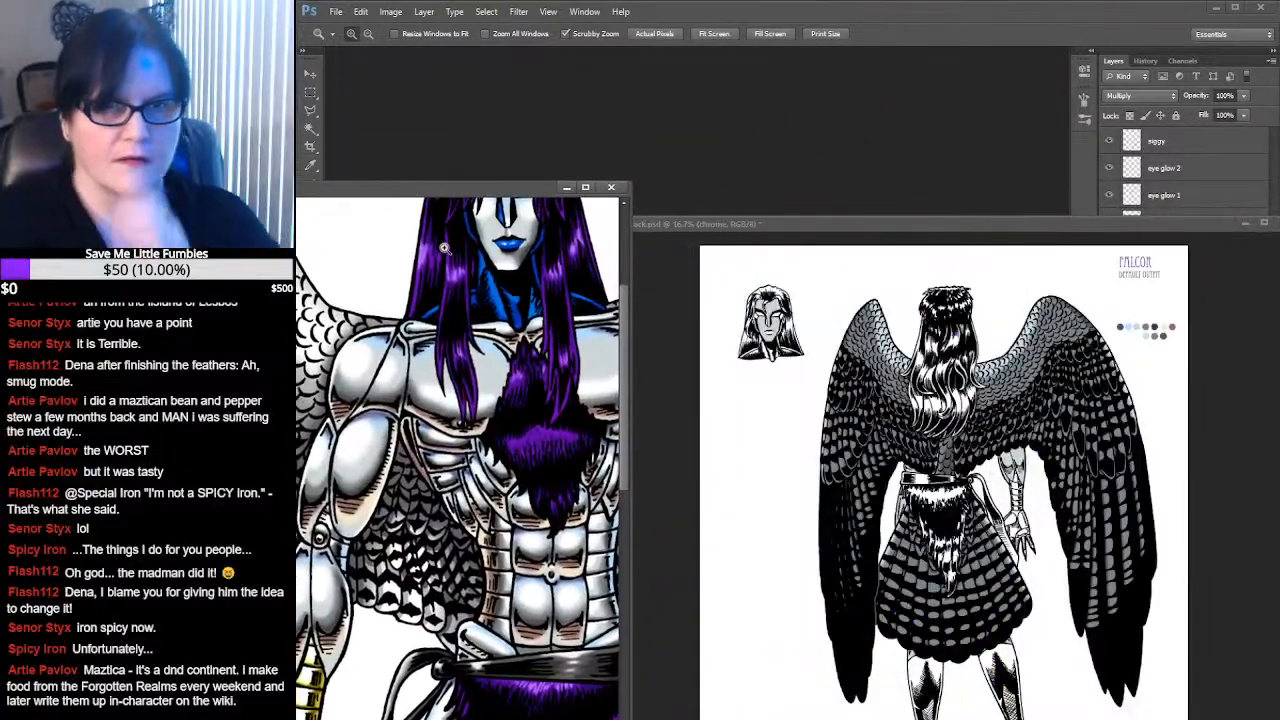
scroll(500, 290, up, 2)
scroll(493, 323, up, 2)
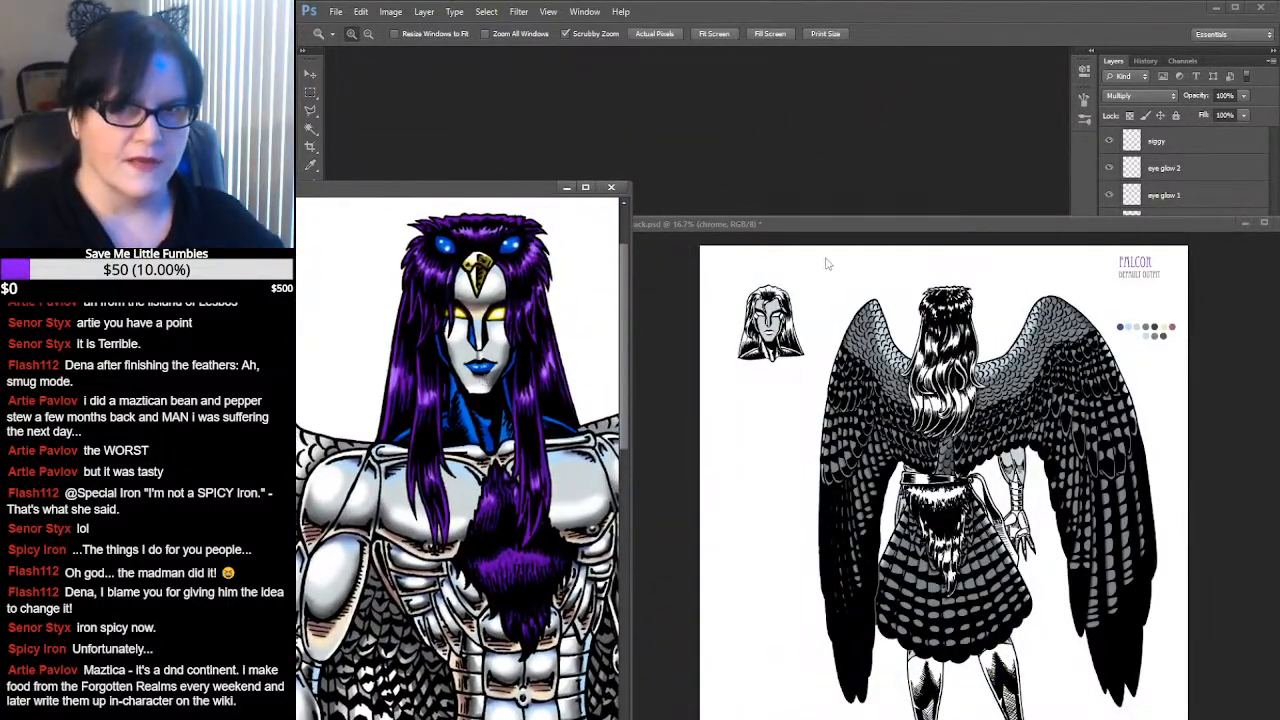
drag(854, 227, 862, 179)
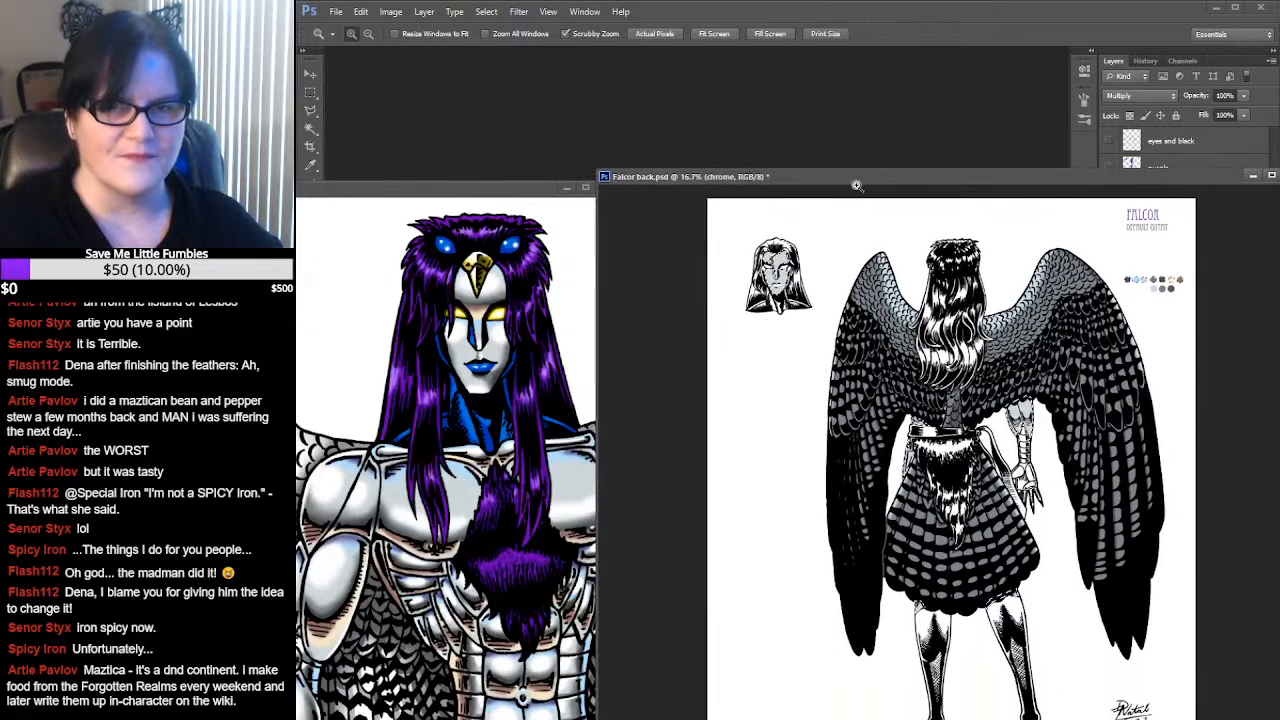
click(562, 184)
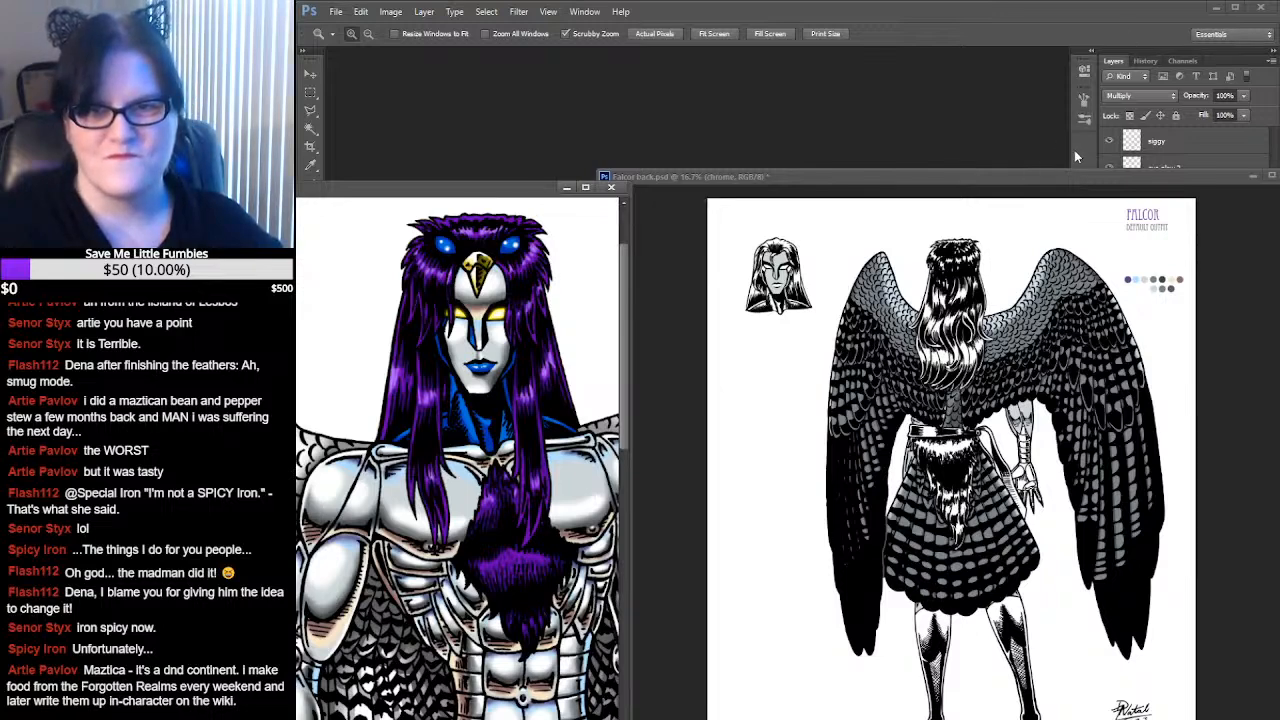
drag(1279, 300, 1053, 300)
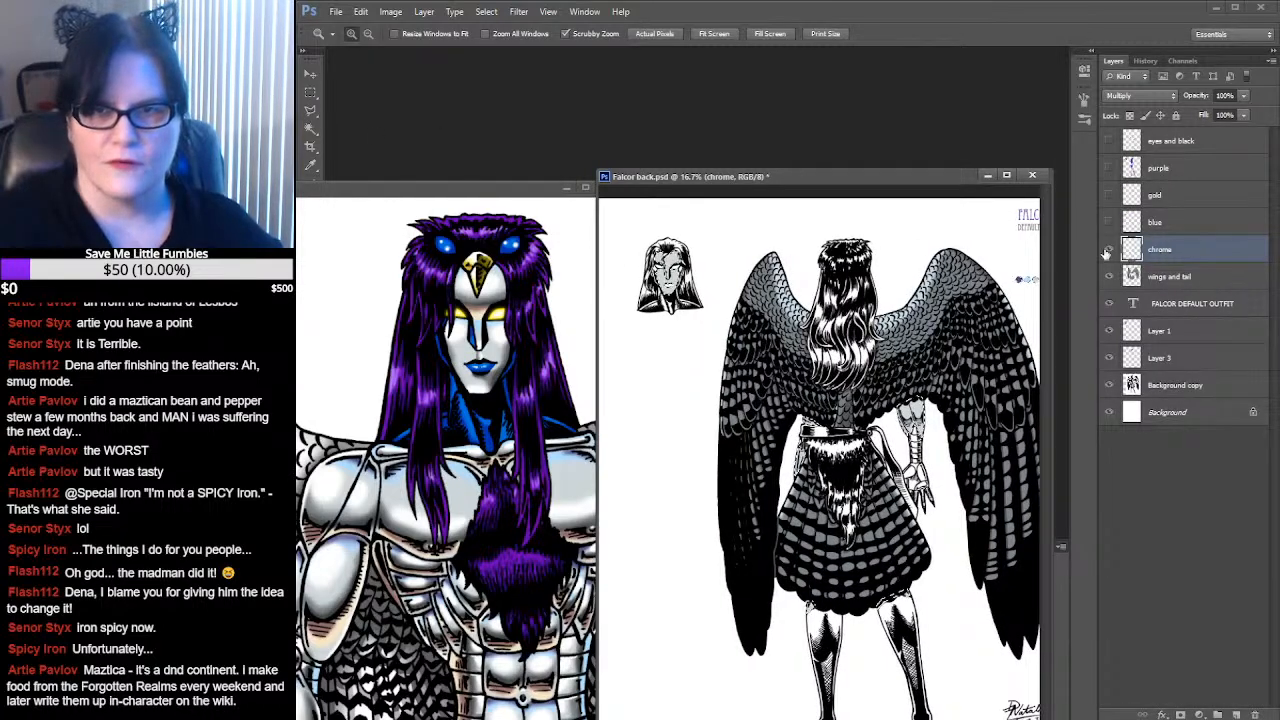
Make the front view's chrome layer active and select the head area with a rectangular marquee
click(530, 190)
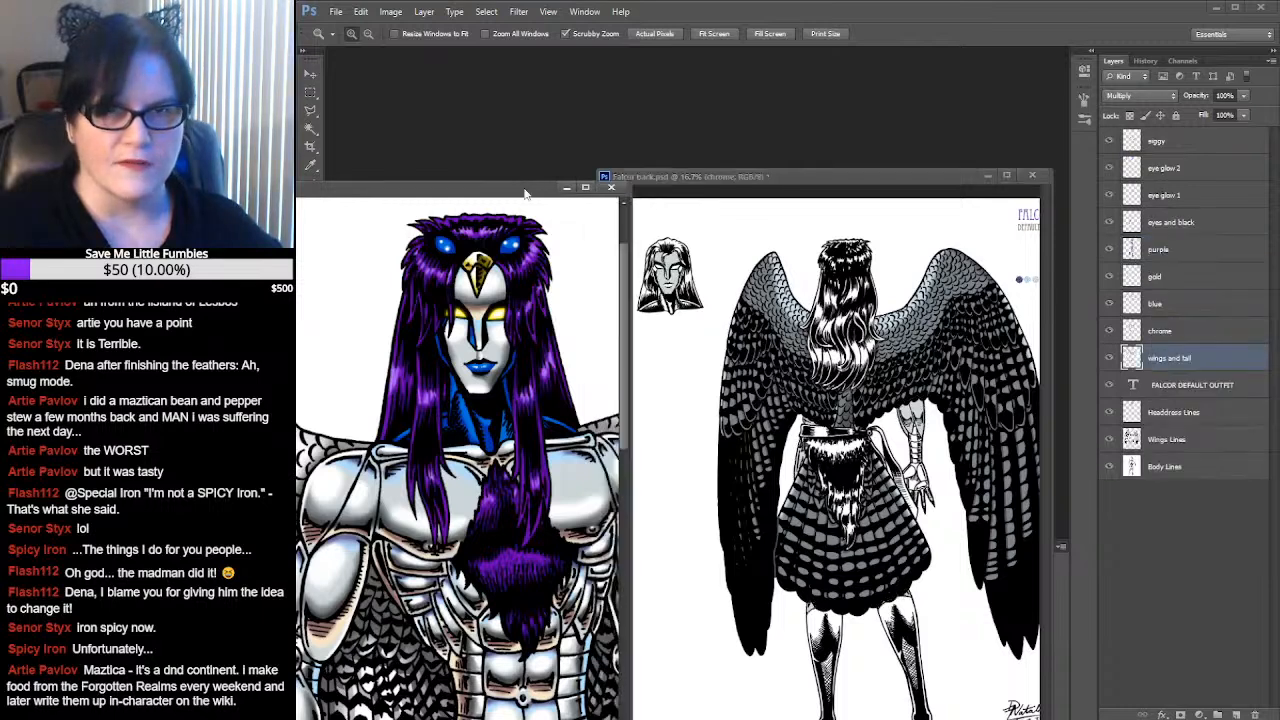
click(1109, 331)
click(1109, 331)
click(1163, 336)
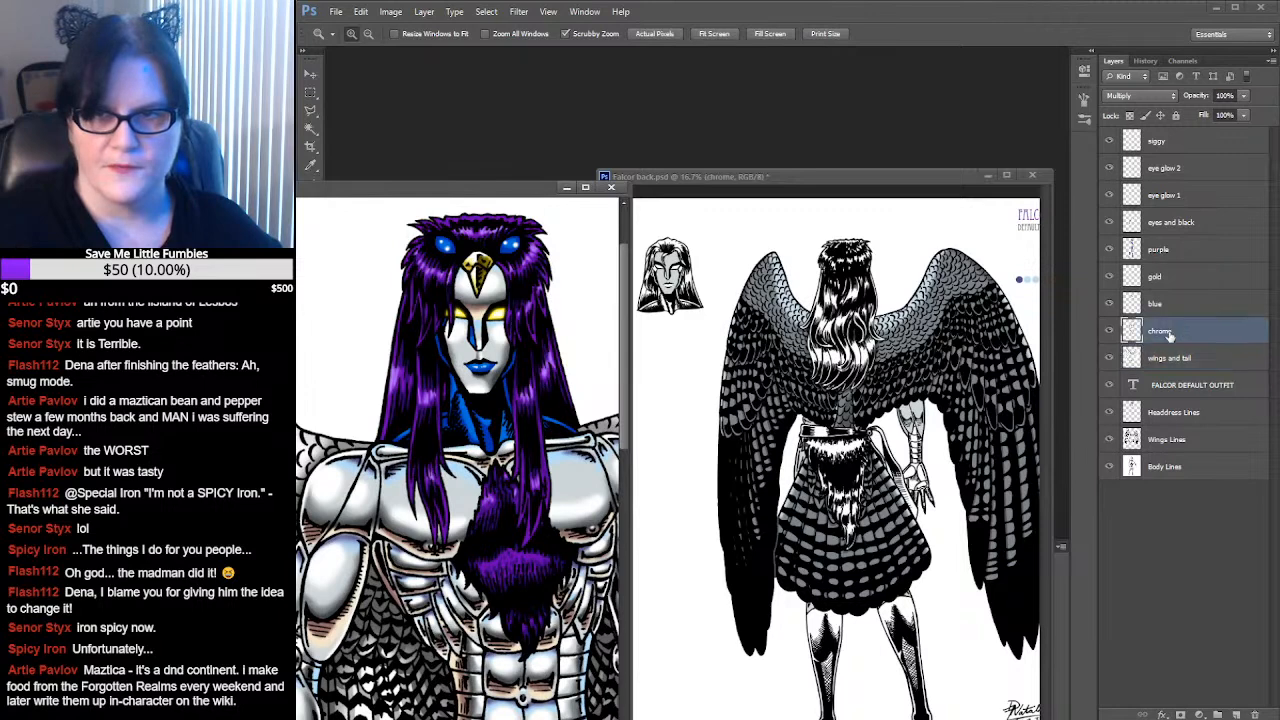
click(310, 96)
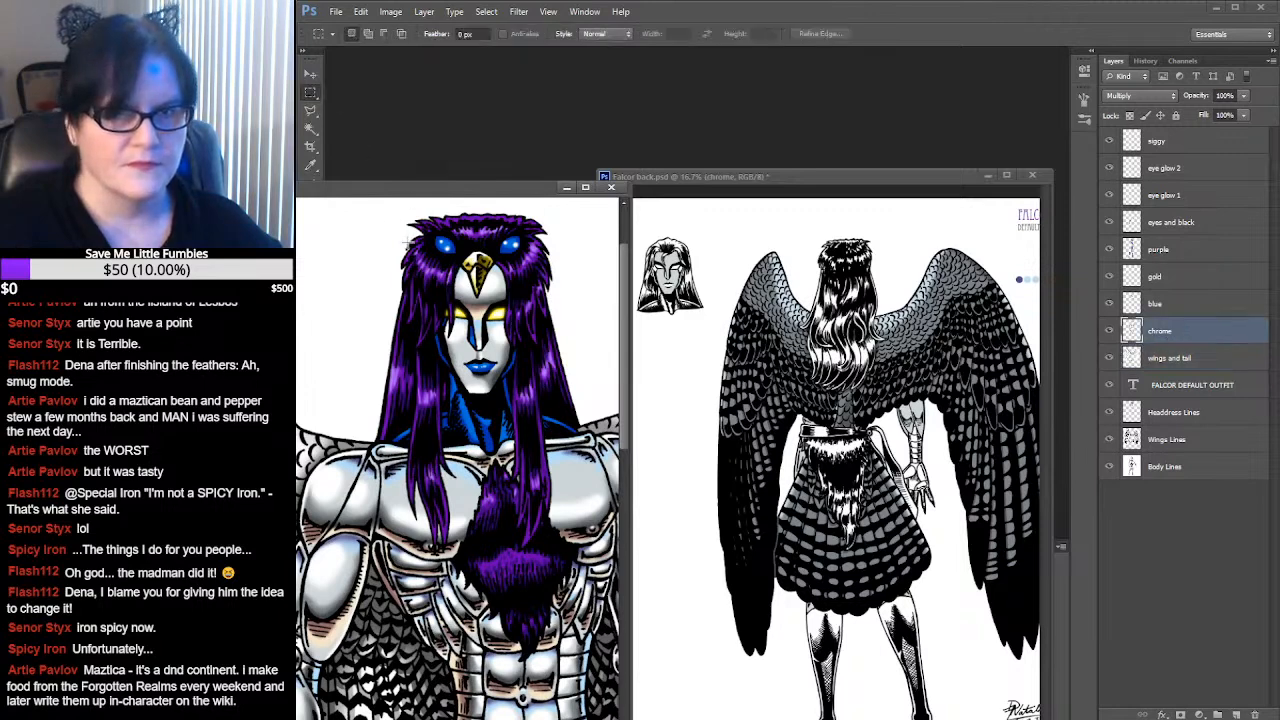
drag(388, 228, 549, 404)
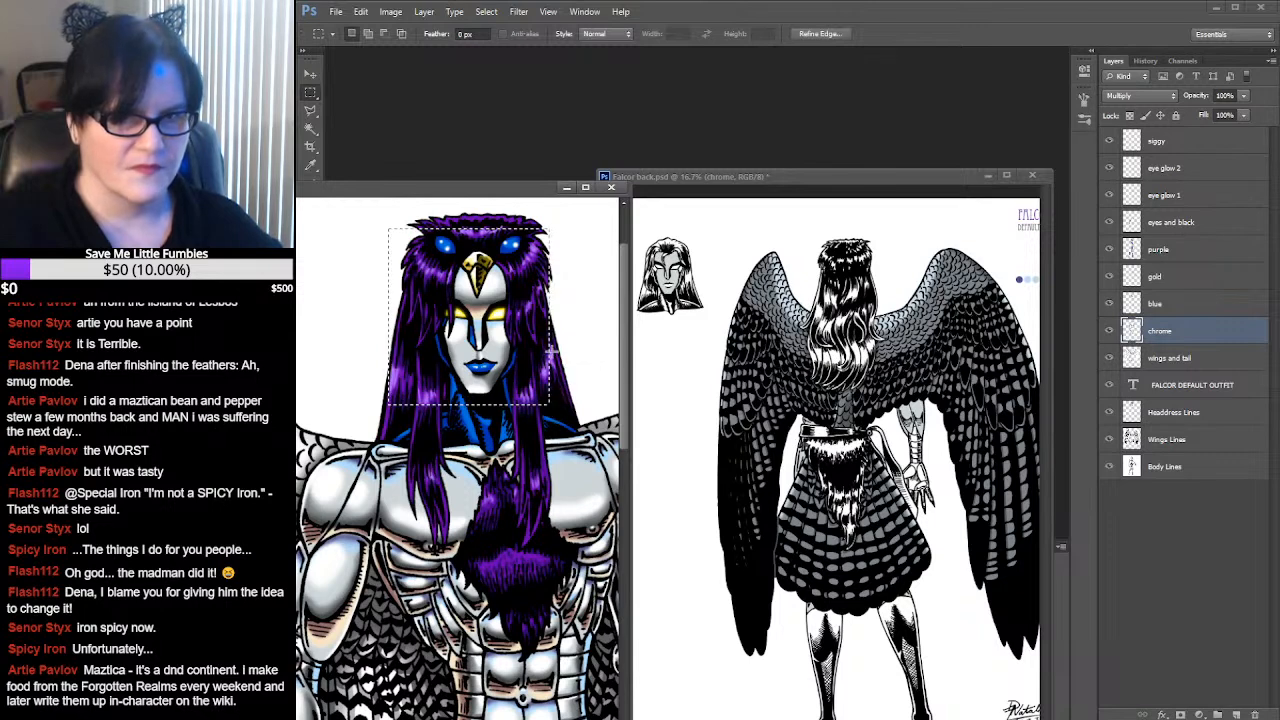
Minimise the front view window and enlarge the small head portrait in the back view to 50% zoom
click(698, 240)
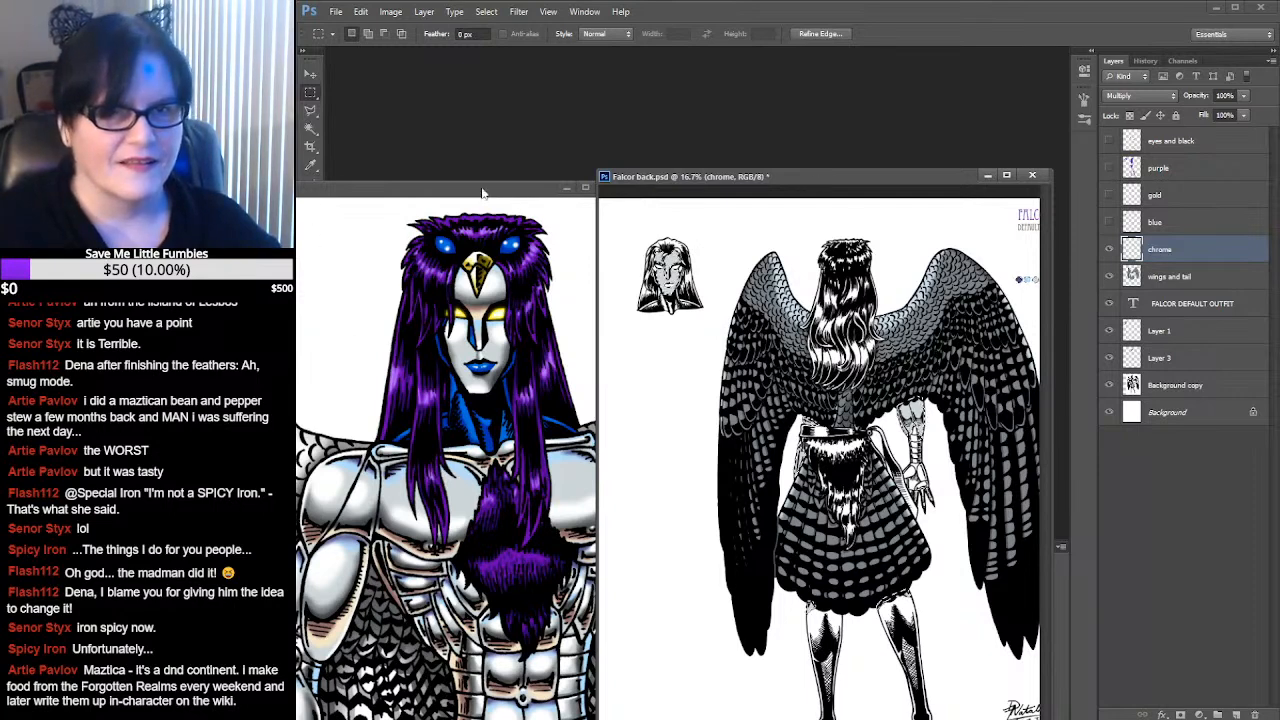
click(564, 187)
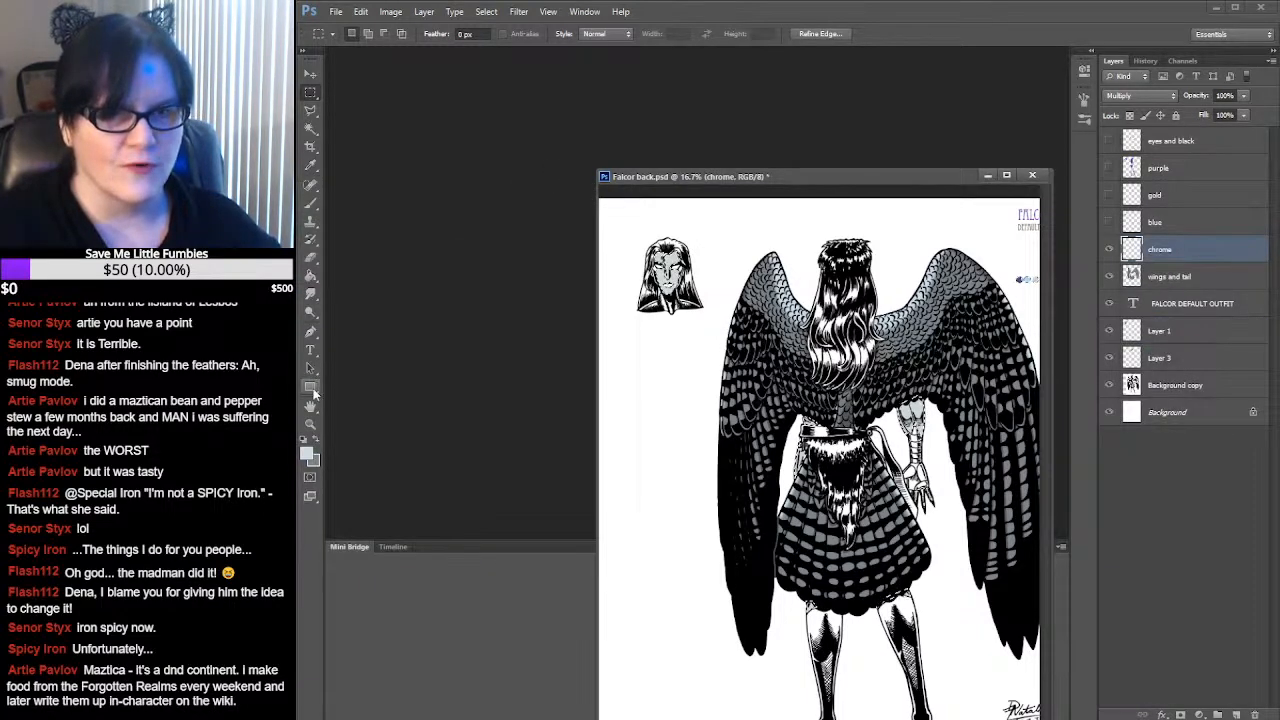
key(z)
click(703, 290)
click(703, 290)
click(703, 290)
drag(684, 247, 813, 334)
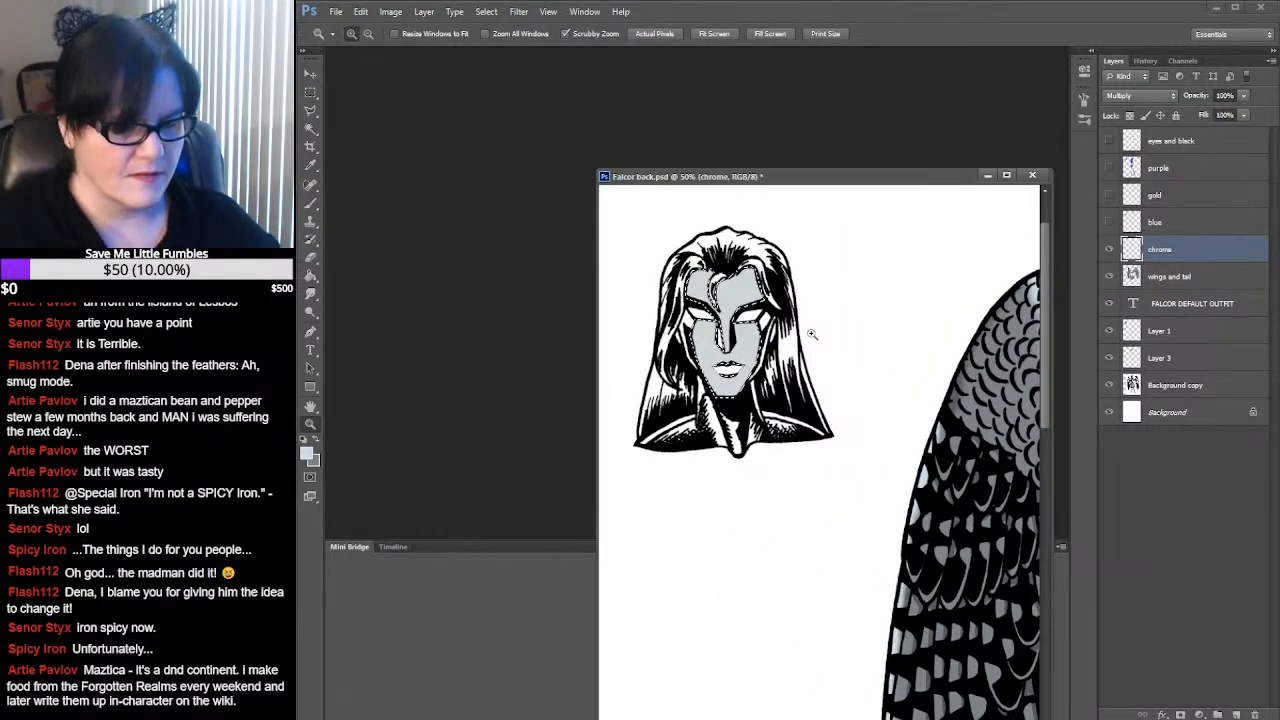
Paste the copied chrome face shading onto a new layer above the chrome layer and move it over the small head portrait
key(ctrl+shift+alt+n)
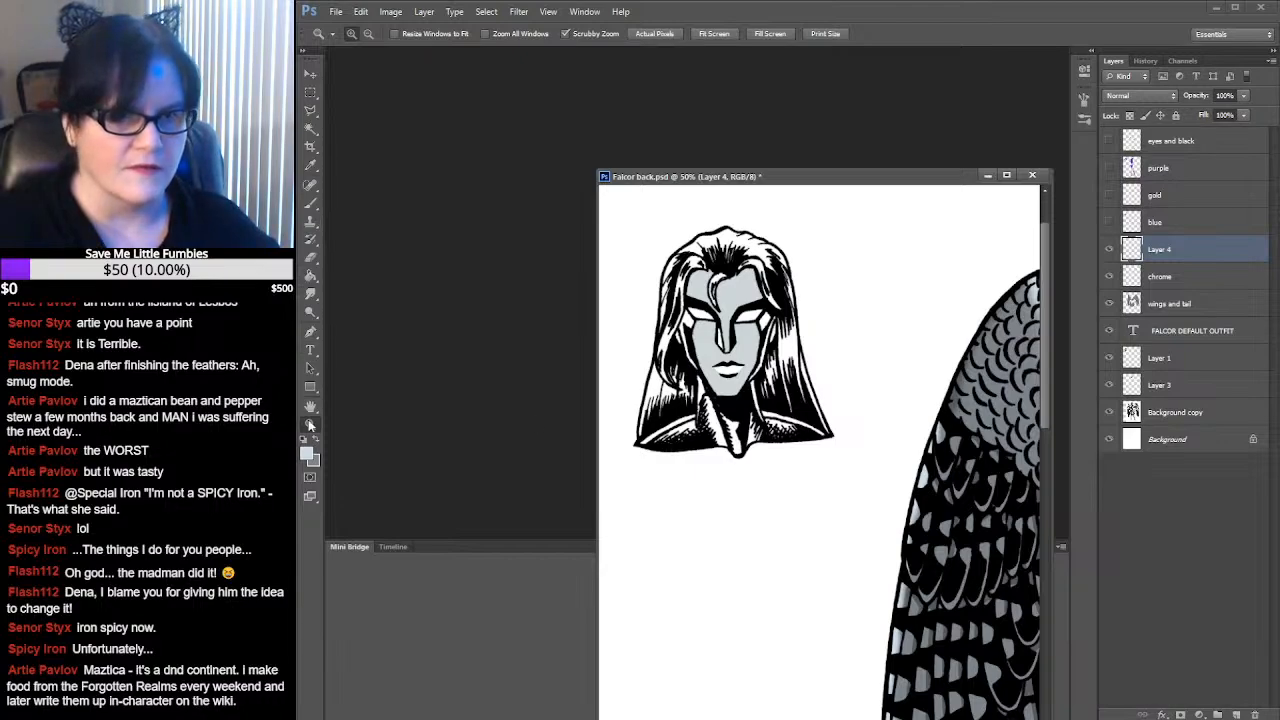
alt+click(975, 390)
alt+click(972, 388)
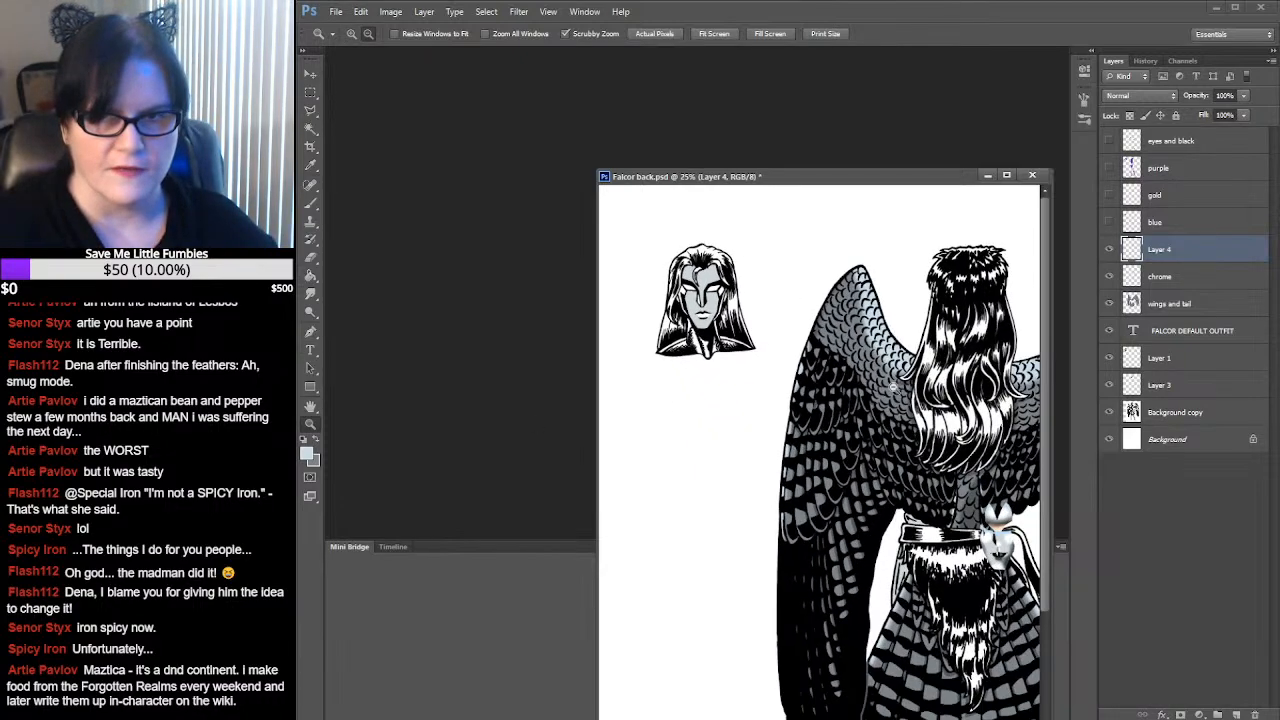
alt+click(895, 388)
alt+click(895, 388)
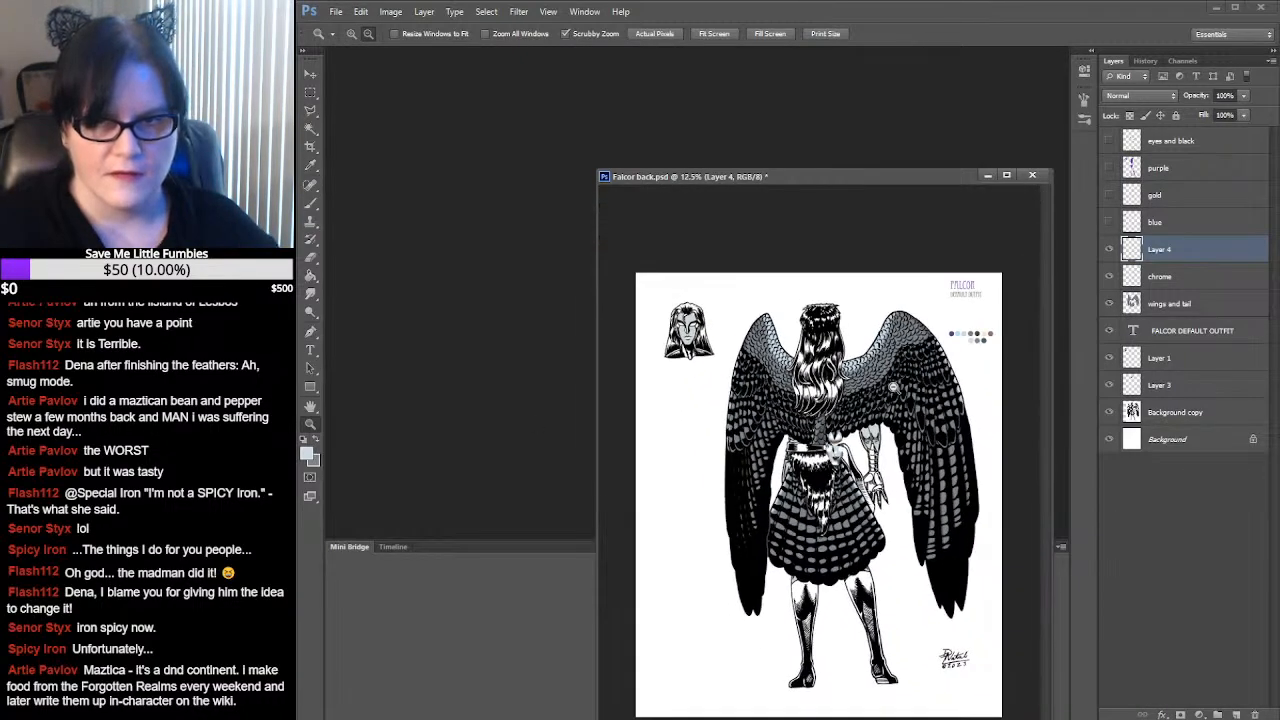
click(310, 75)
drag(836, 450, 686, 332)
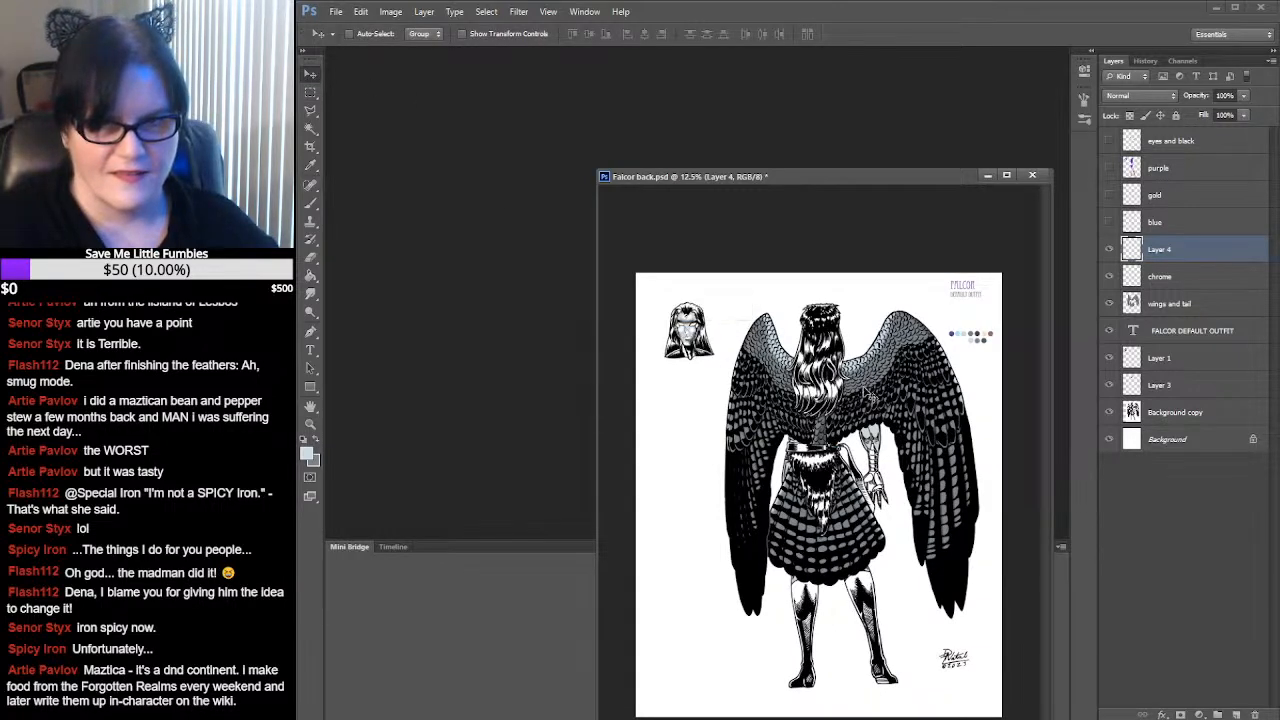
Fine-align the pasted chrome face with the inked facial features of the small head portrait at 100% zoom
click(310, 424)
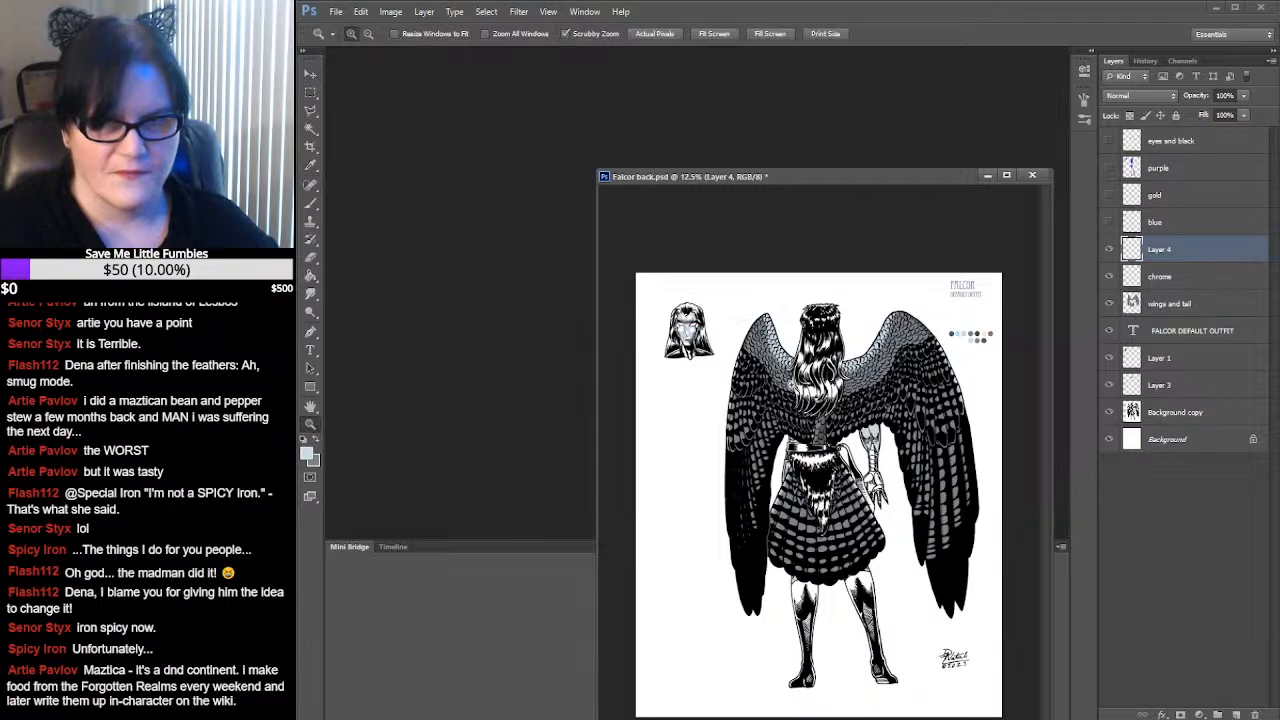
click(730, 352)
click(730, 352)
click(730, 352)
click(730, 352)
drag(705, 273, 899, 559)
click(749, 443)
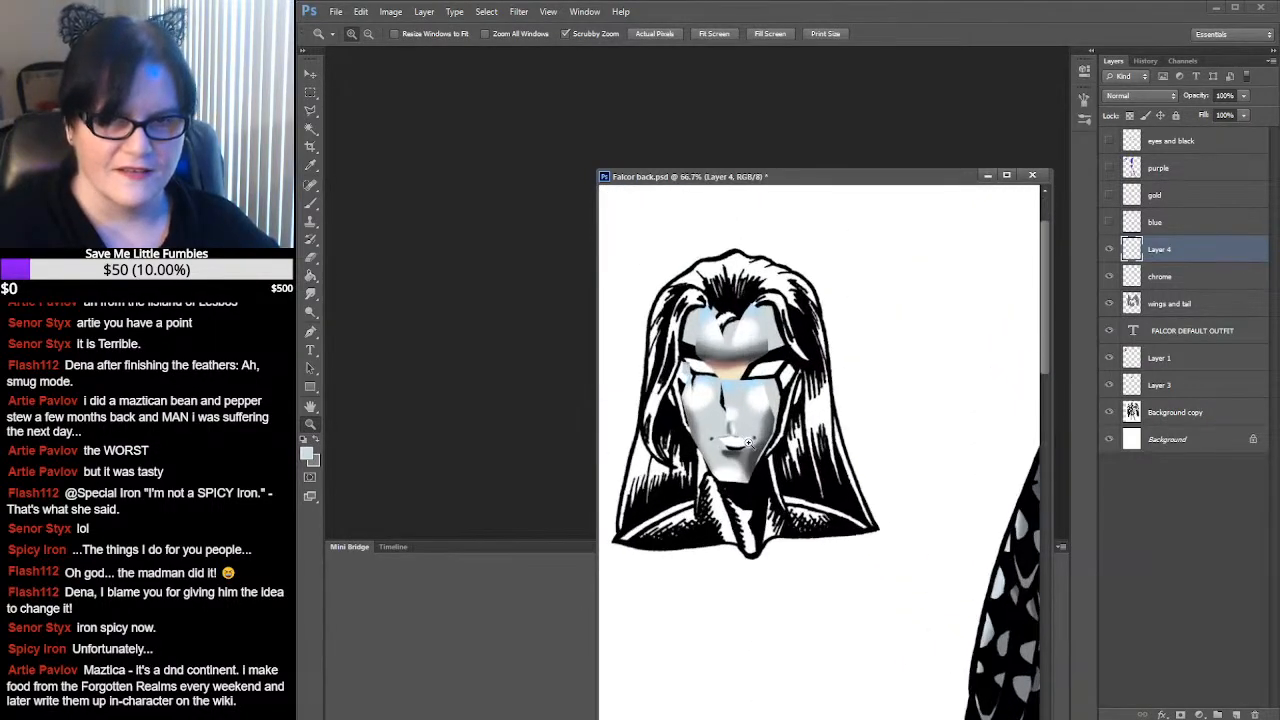
click(749, 443)
drag(800, 416, 858, 437)
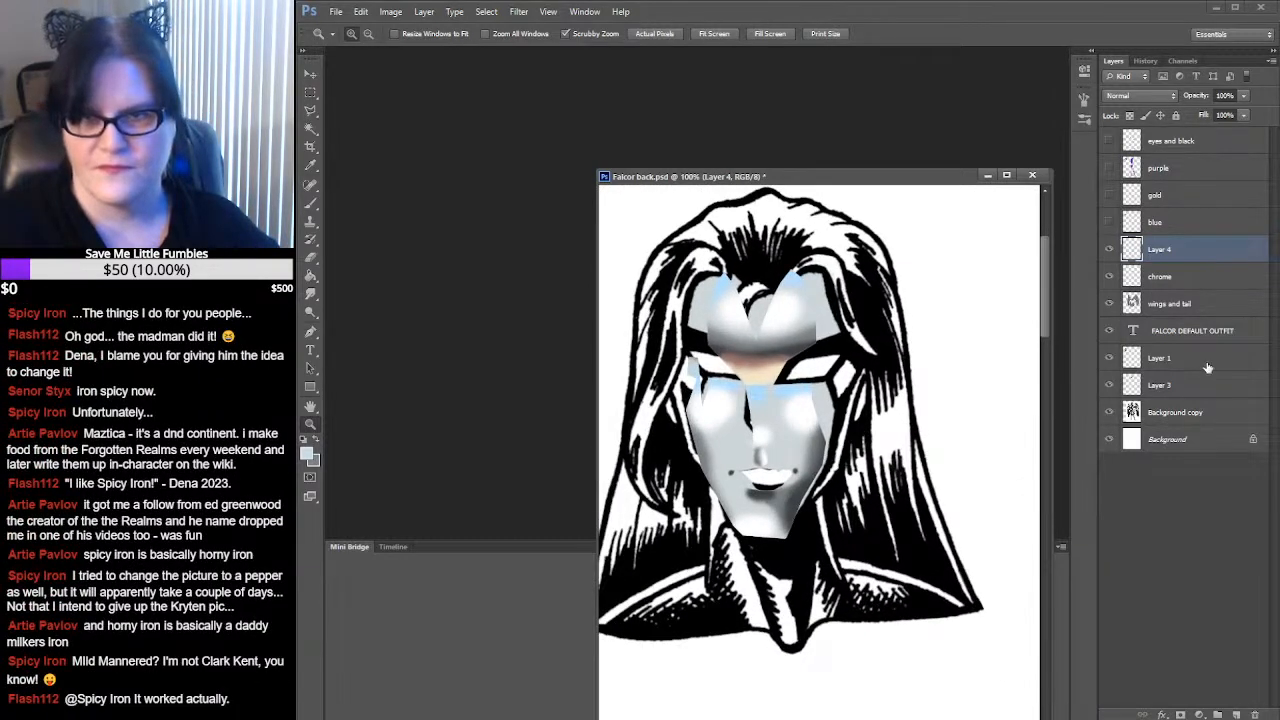
click(310, 74)
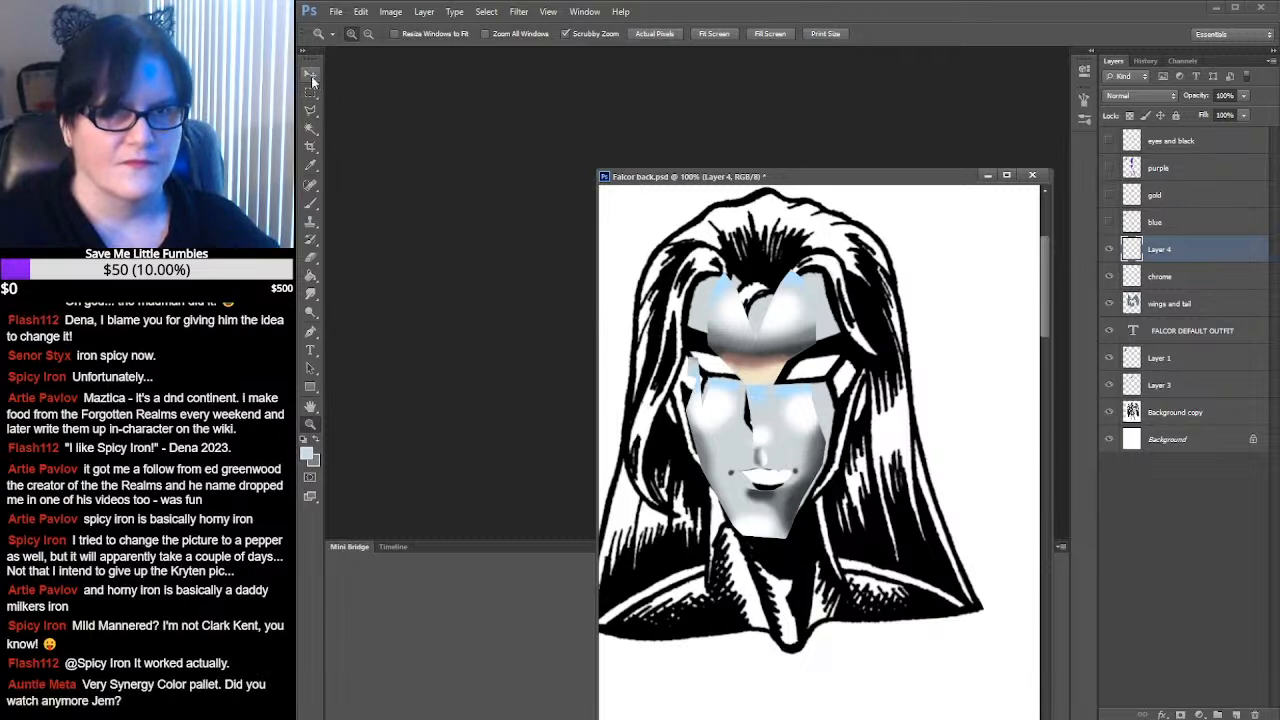
mouse_move(788, 445)
mouse_down()
mouse_move(798, 350)
mouse_move(792, 437)
mouse_up()
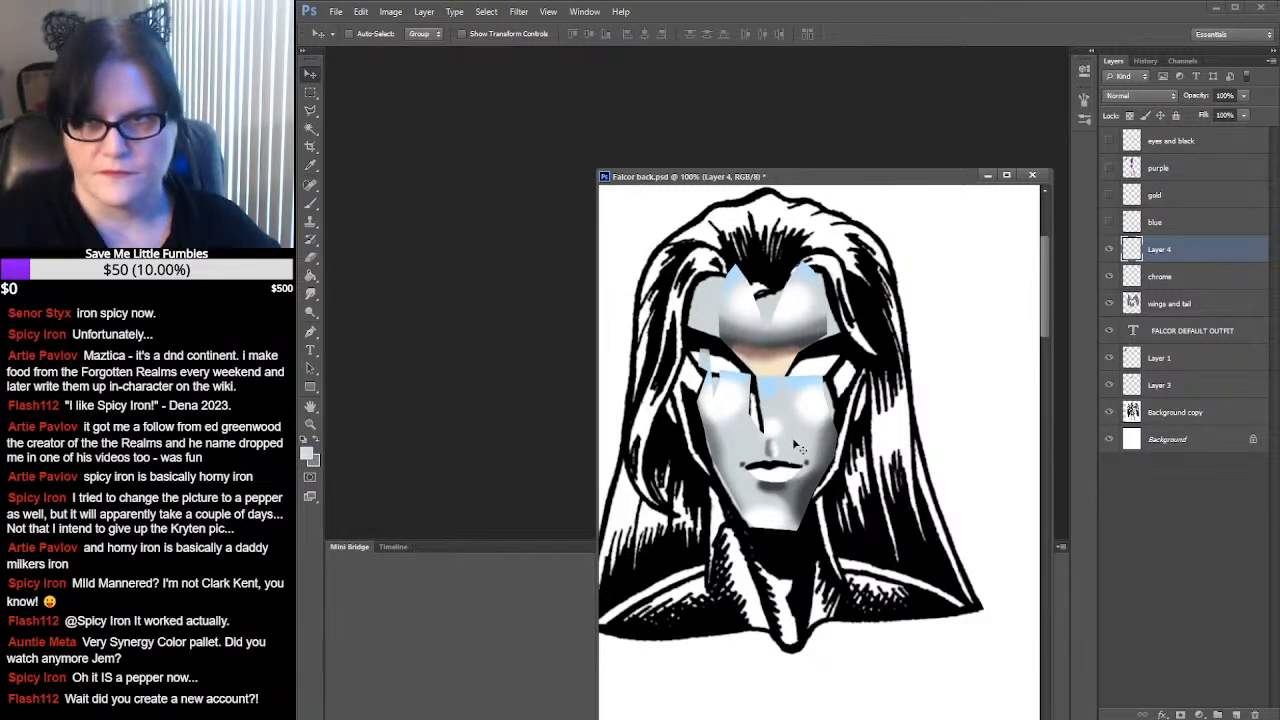
Hide the flat chrome layer and set the pasted face layer's blending mode to Multiply so the ink lines show through
click(1108, 276)
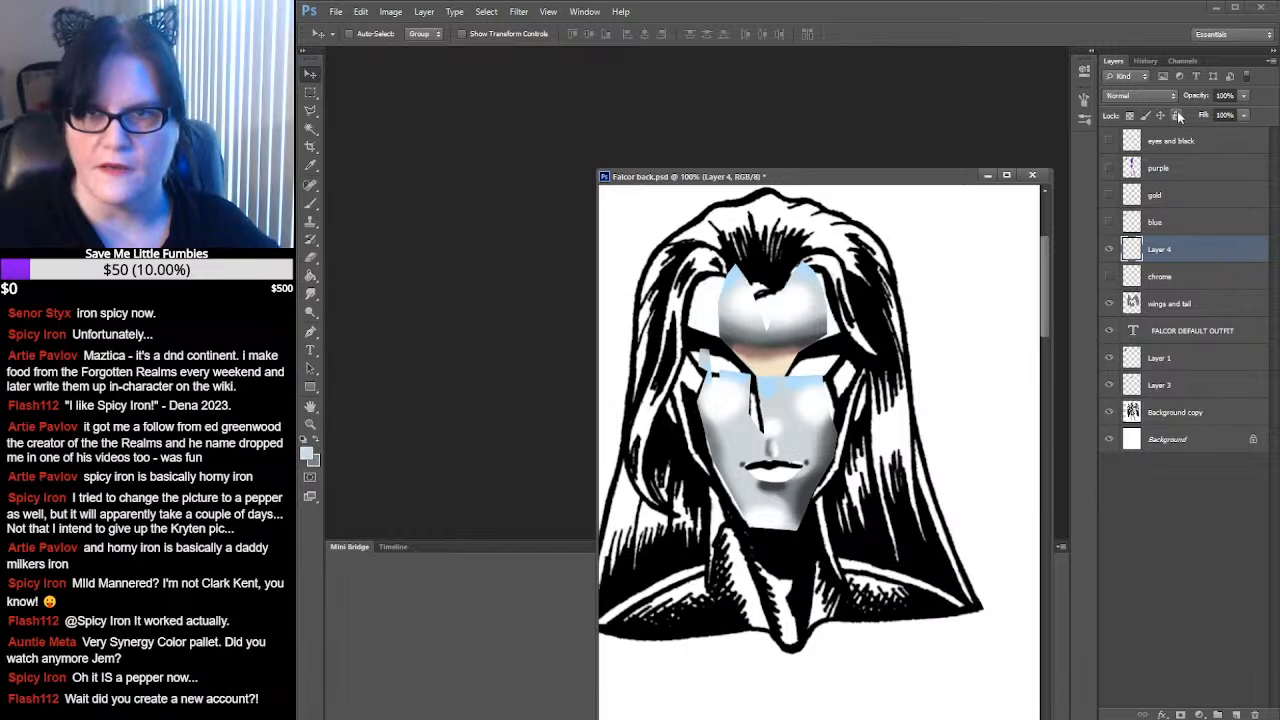
click(1172, 95)
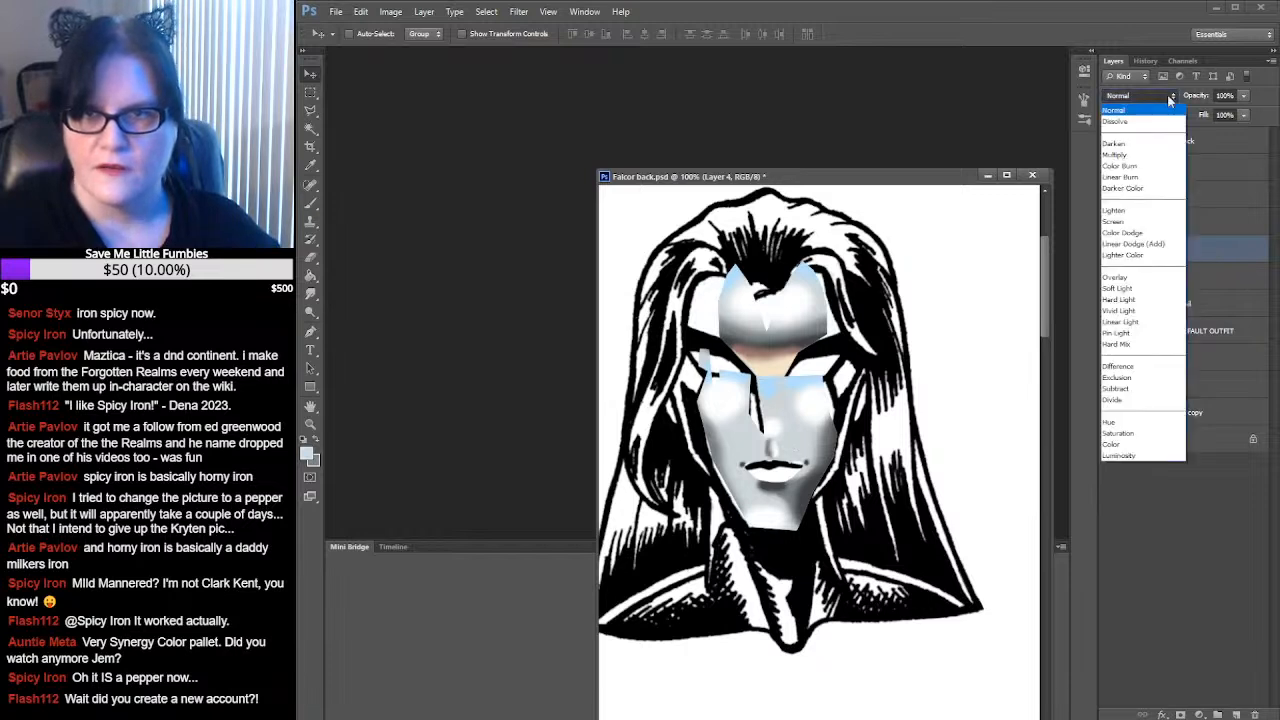
click(1120, 155)
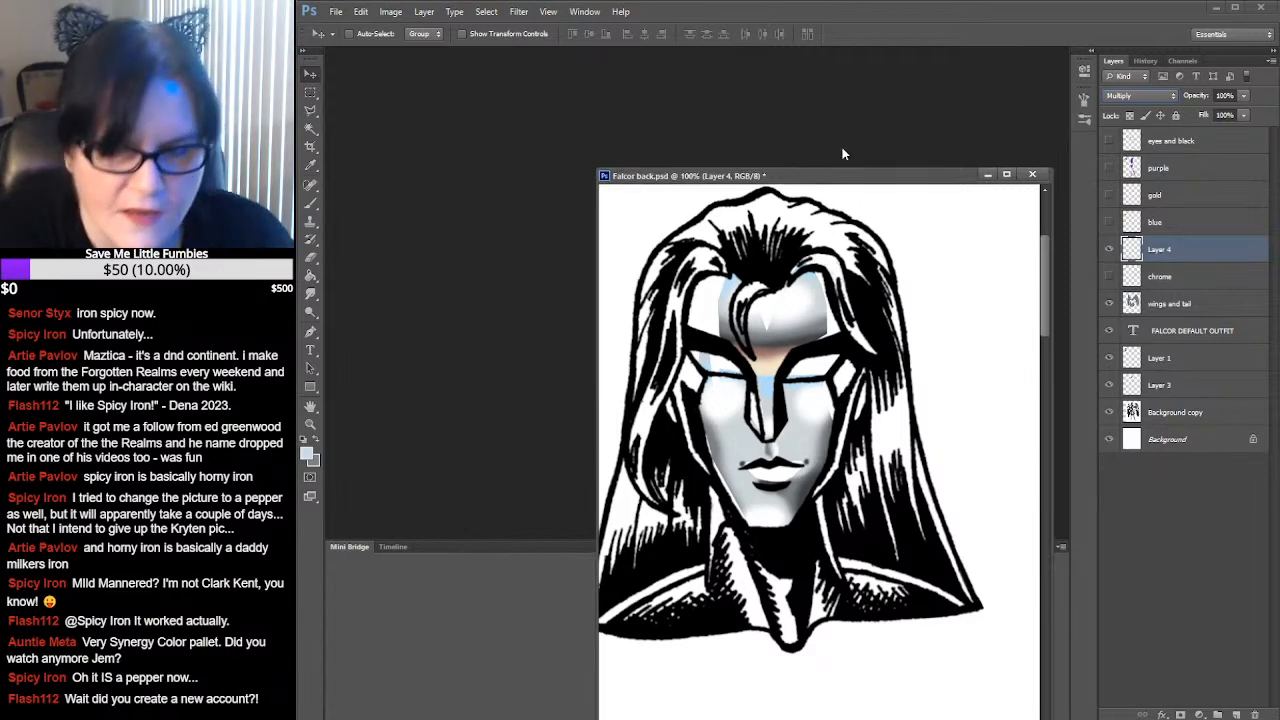
key(shift+plus)
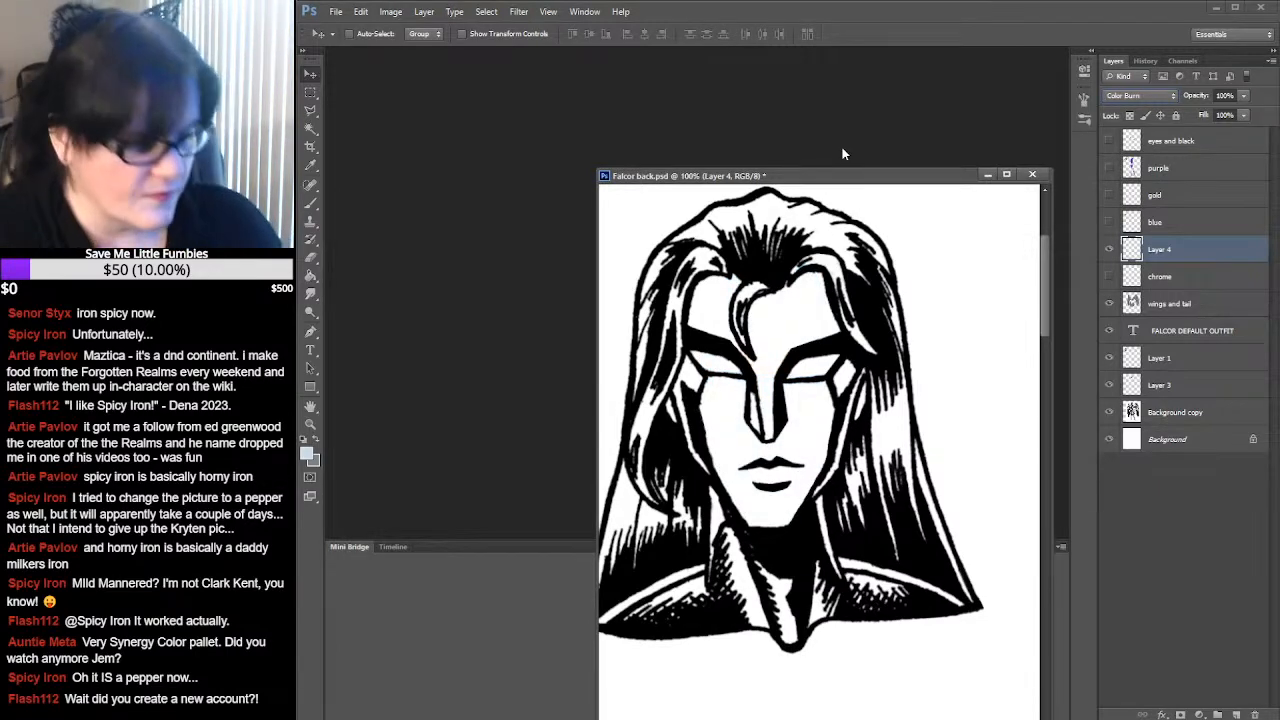
key(shift+minus)
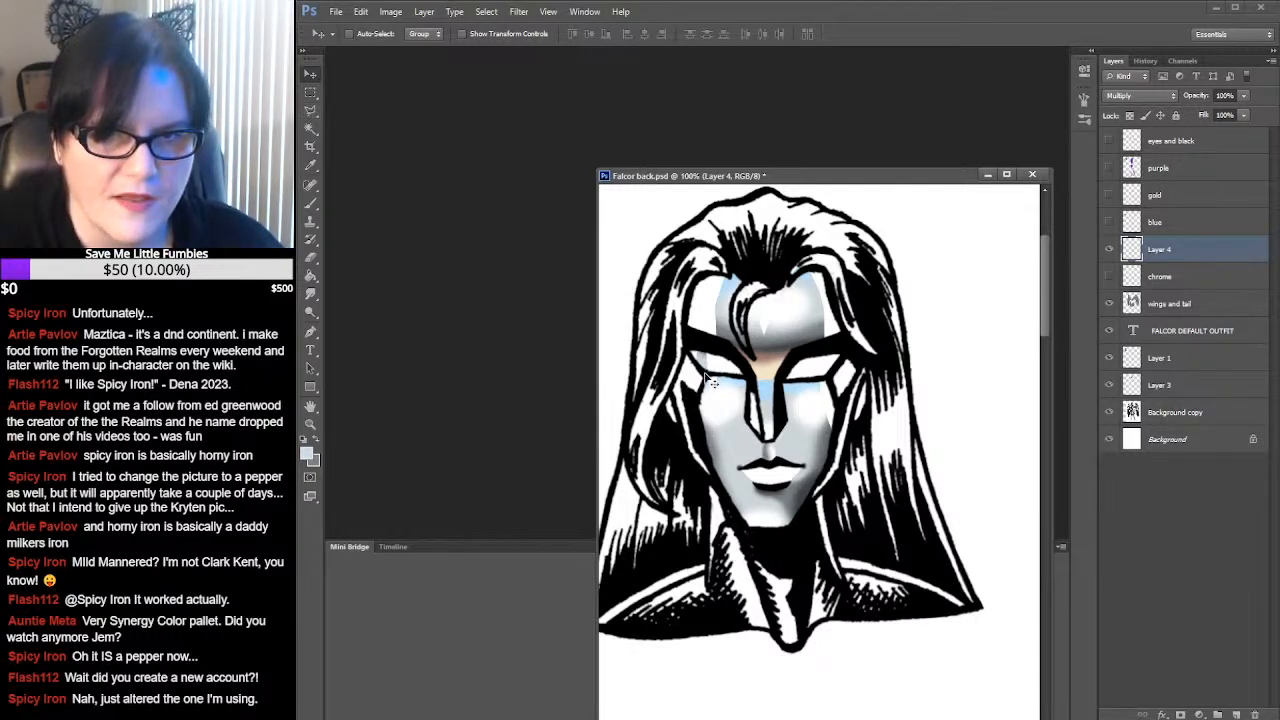
click(1110, 250)
click(1110, 250)
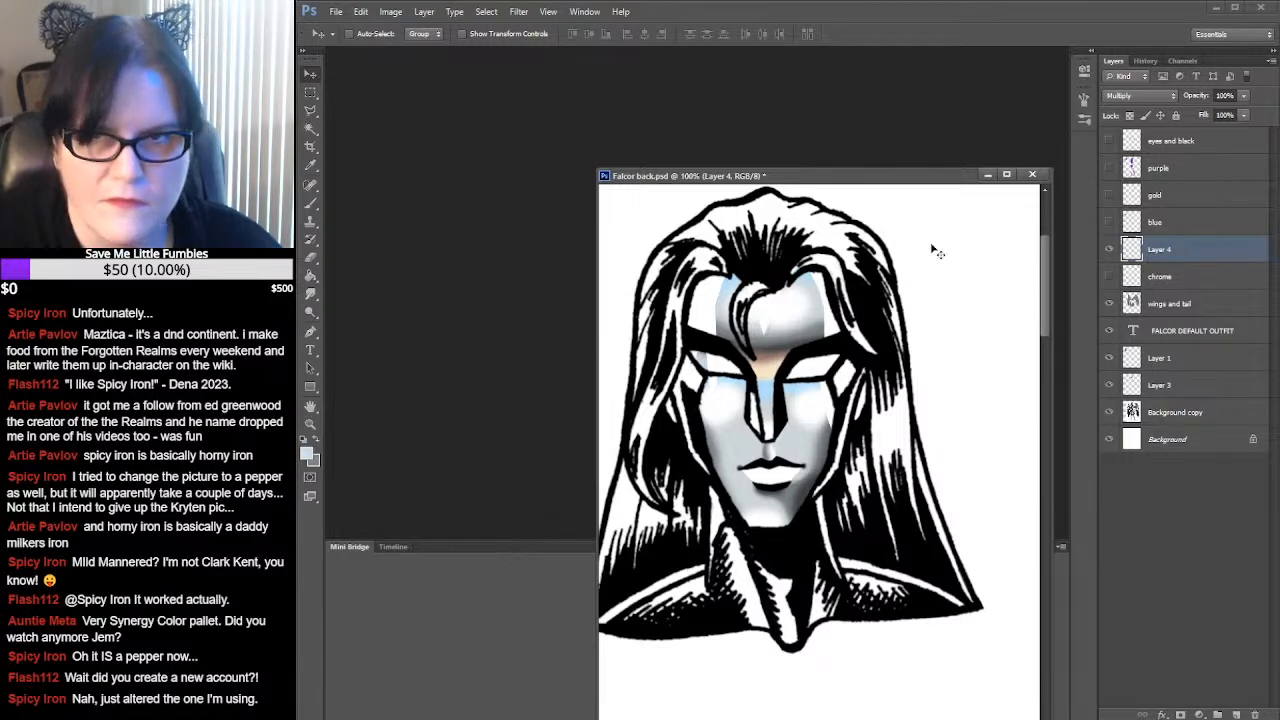
Move the Falcor back.psd window up in the workspace and close the Mini Bridge and Timeline panels
drag(940, 177, 924, 69)
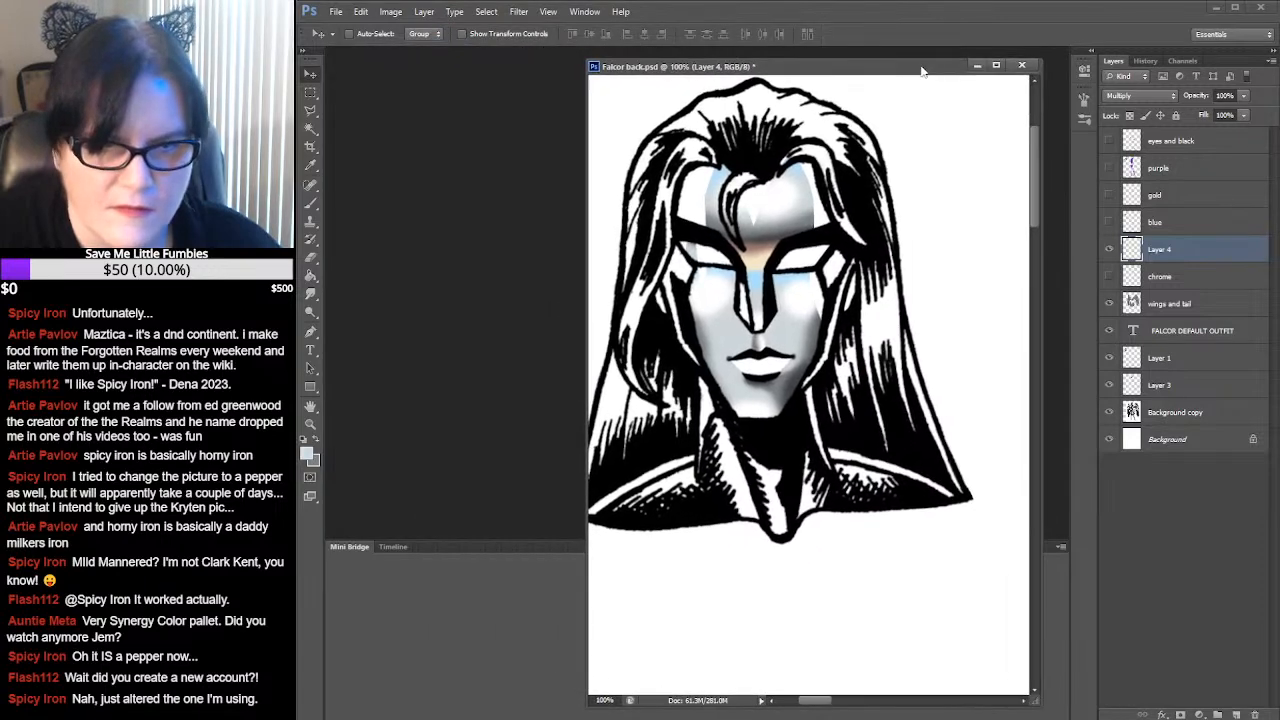
click(1062, 549)
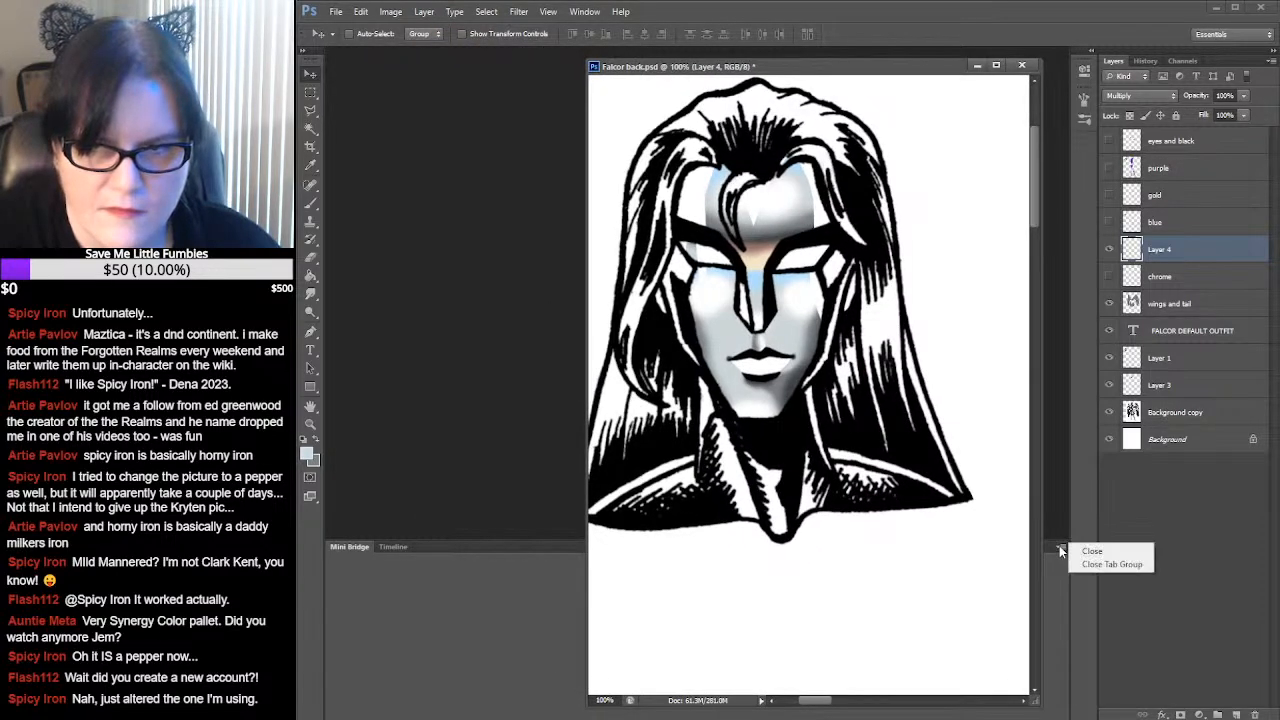
click(1084, 551)
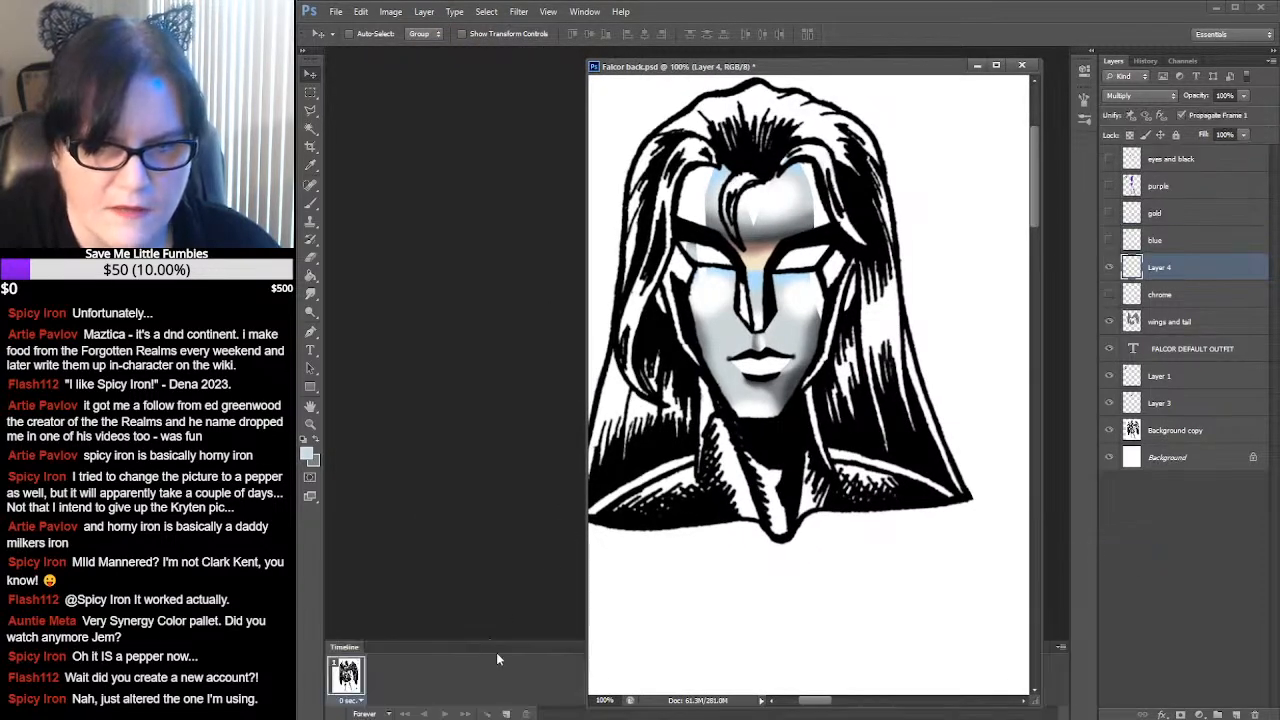
click(1058, 646)
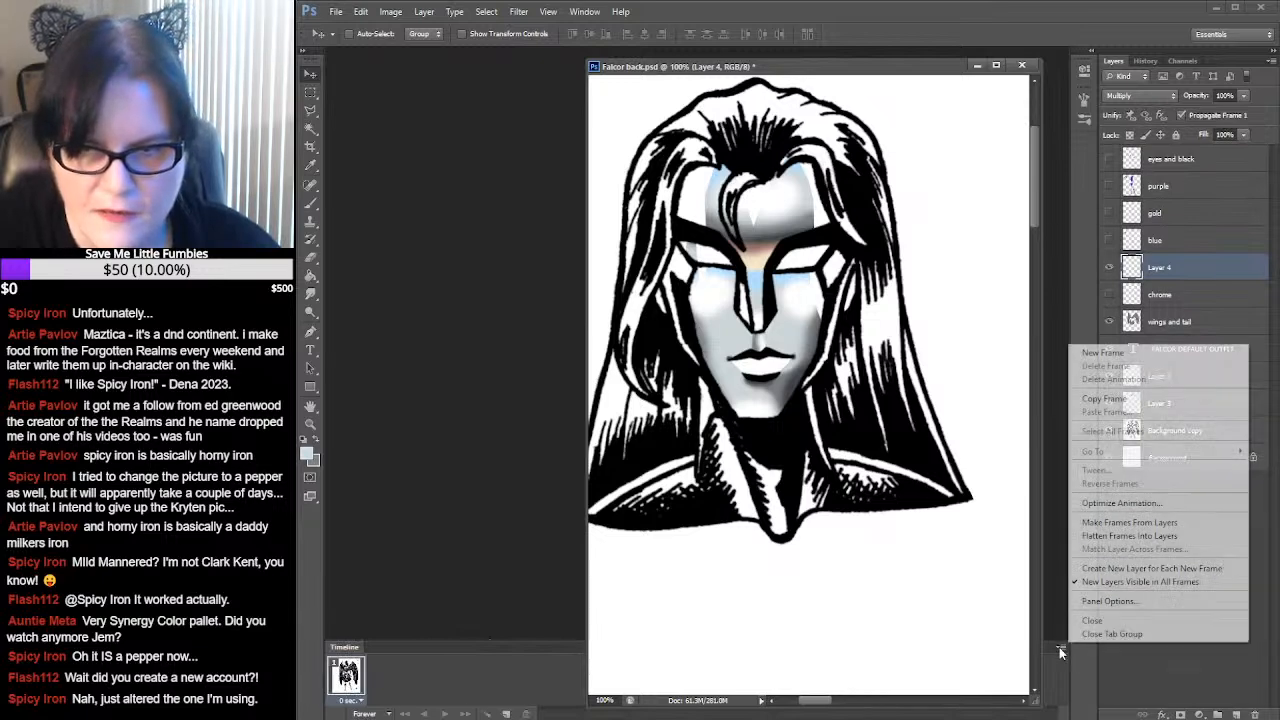
click(1092, 621)
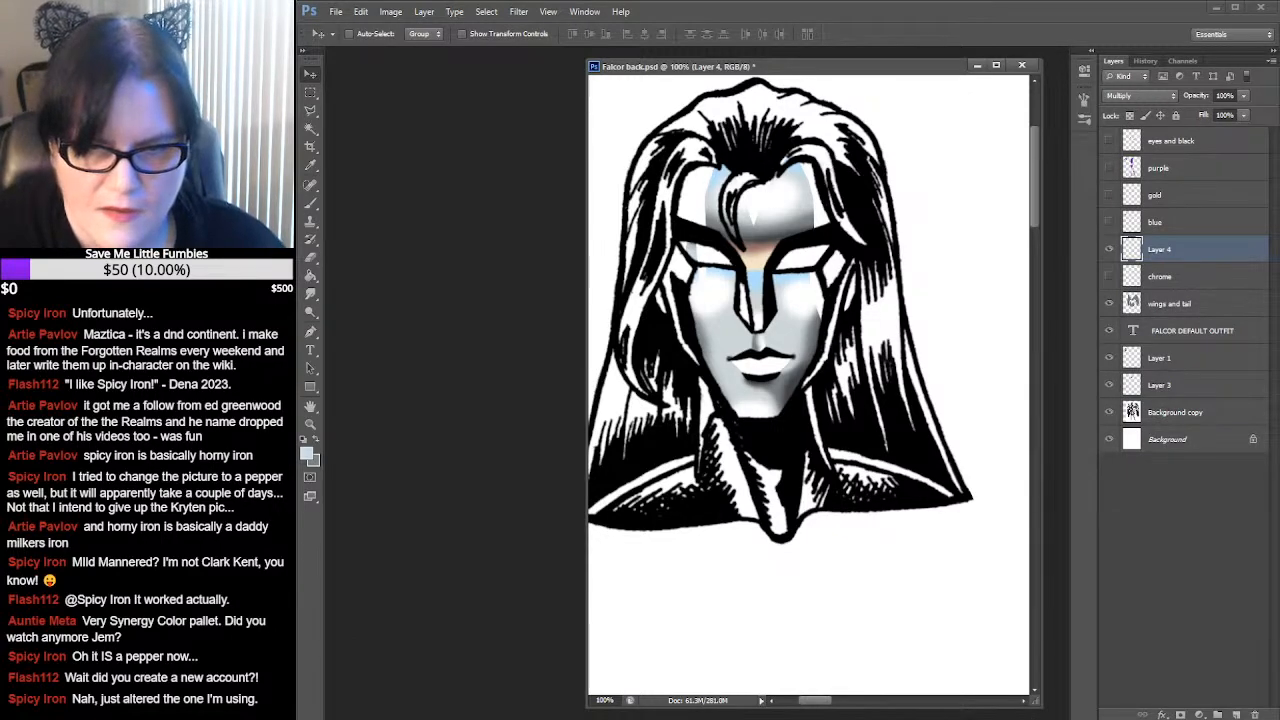
Bring up the coloured front-view reference document and close it
mouse_move(862, 712)
click(800, 670)
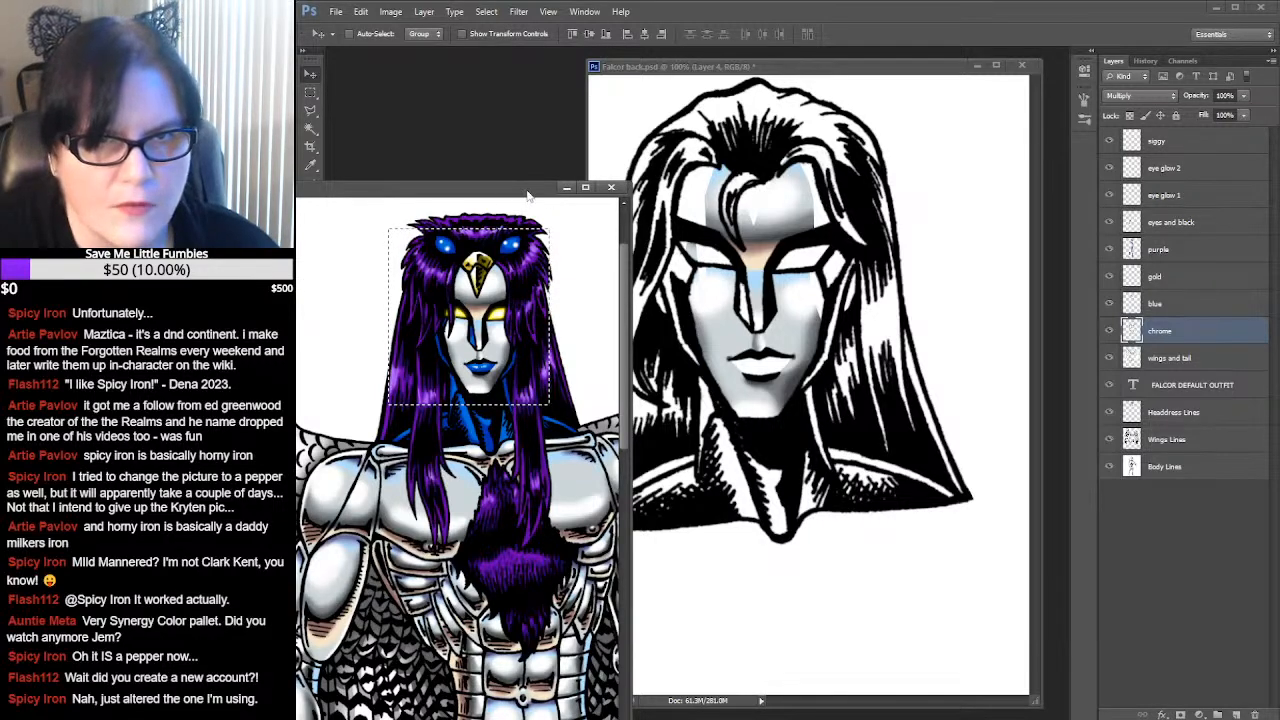
click(611, 187)
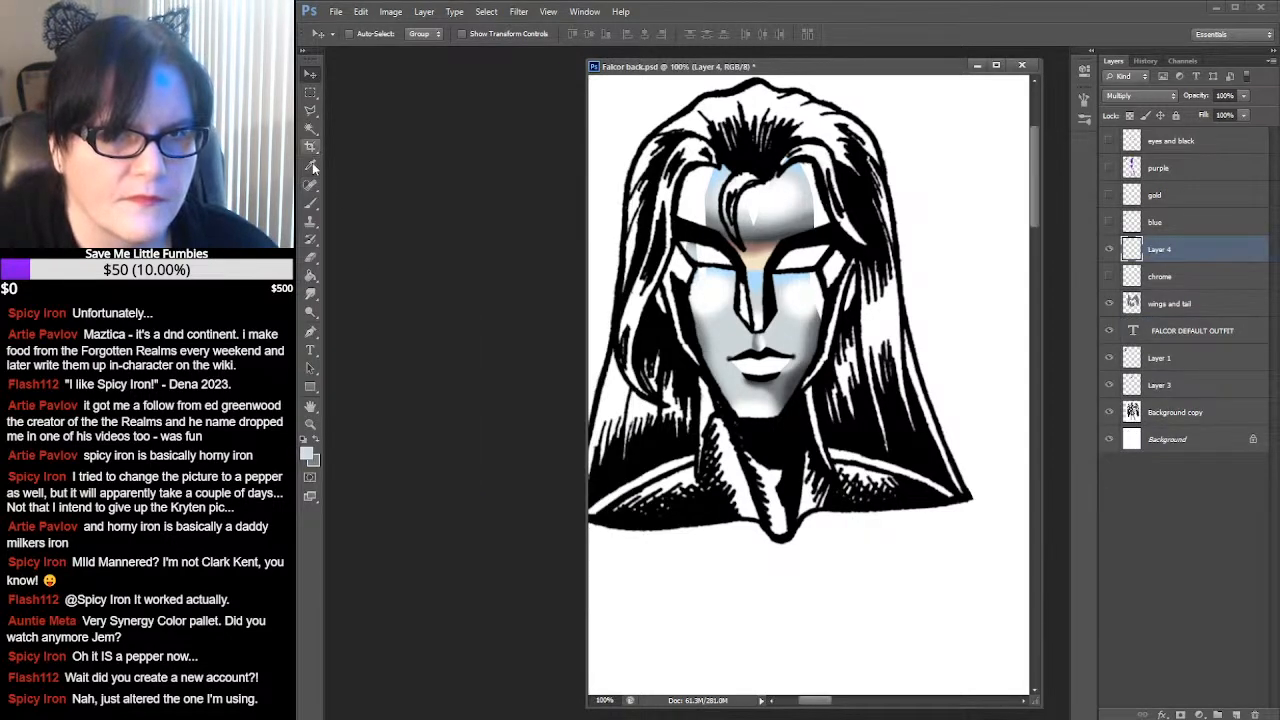
Outline the stray shading beside the viewer's-left eye with the Polygonal Lasso, clear it from Layer 4 and deselect
click(311, 110)
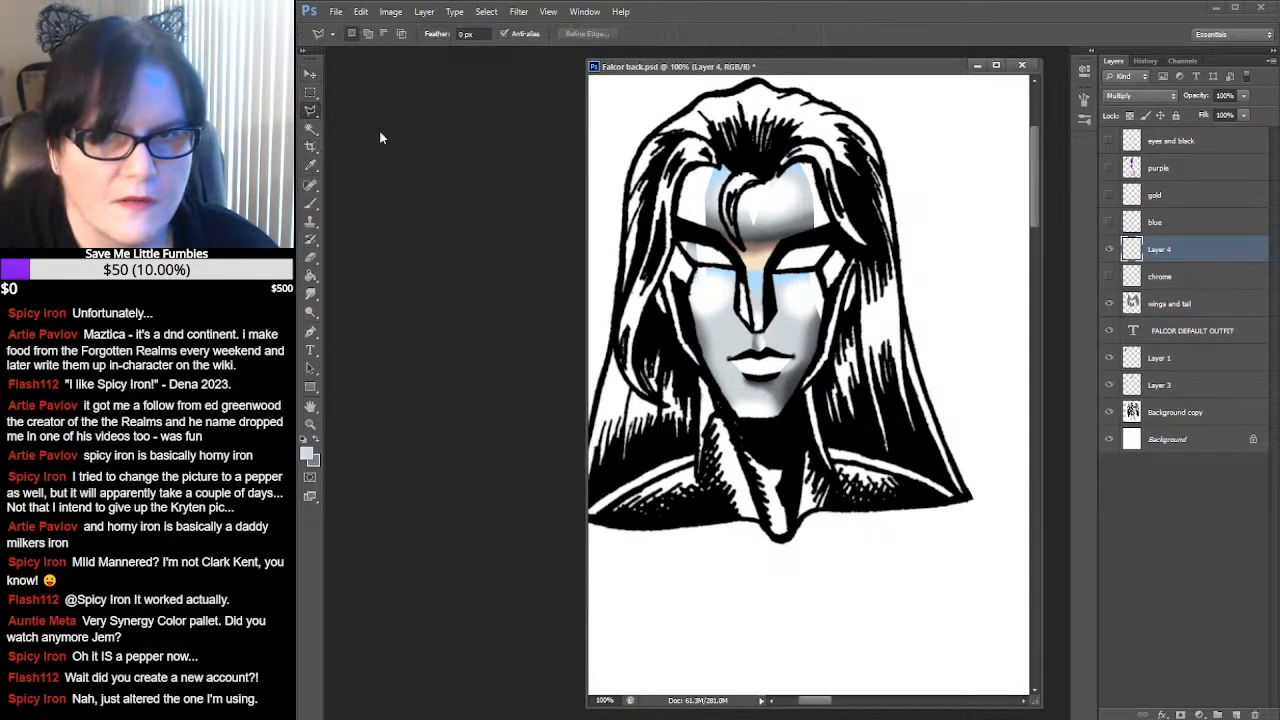
click(679, 227)
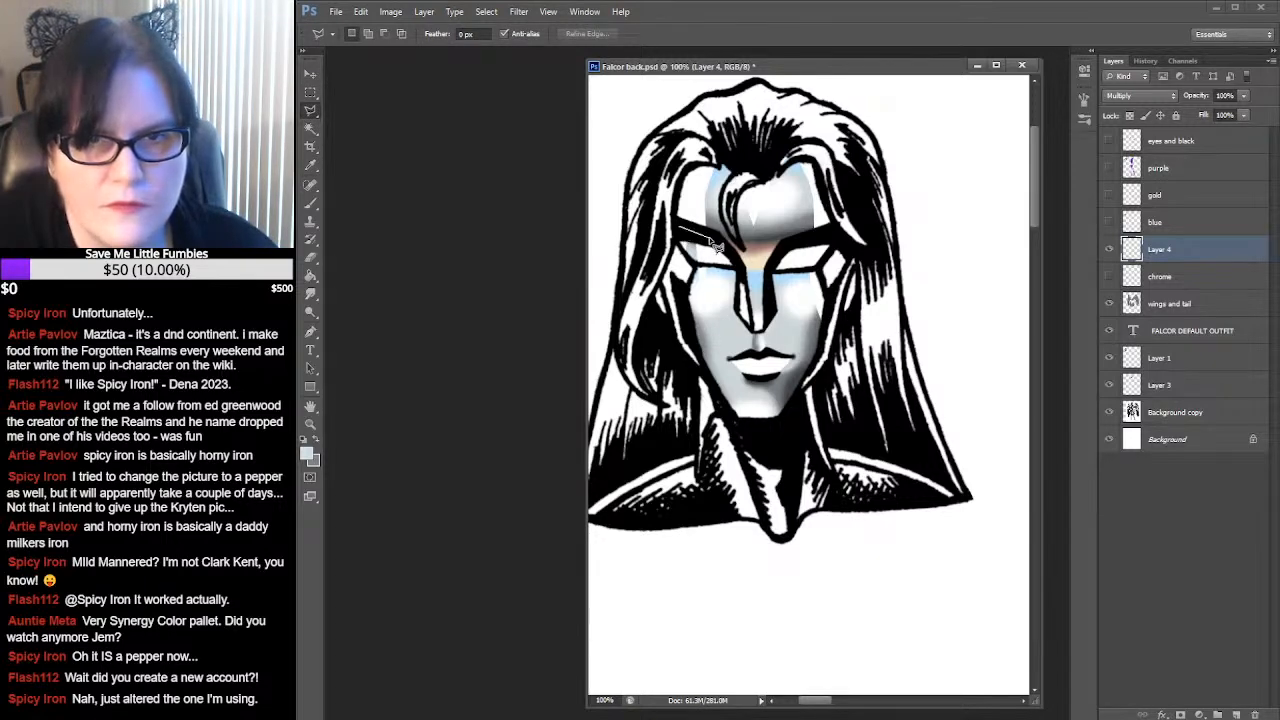
click(706, 241)
click(698, 266)
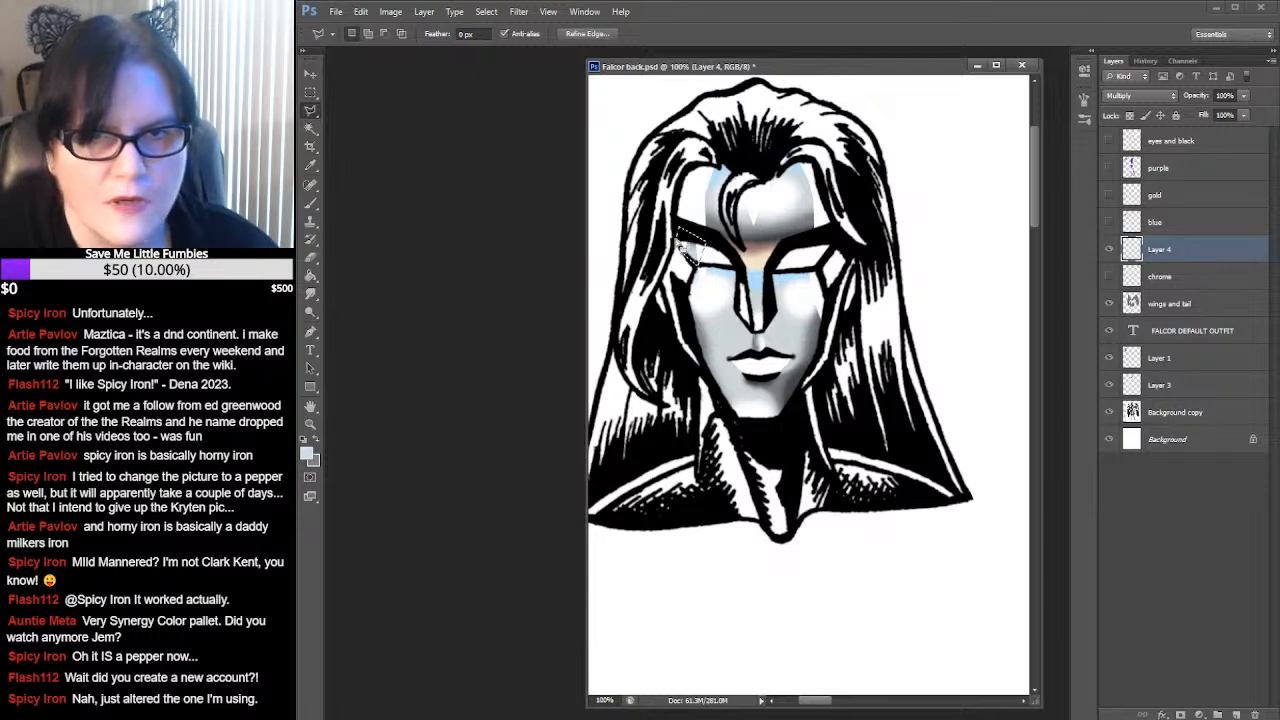
click(679, 227)
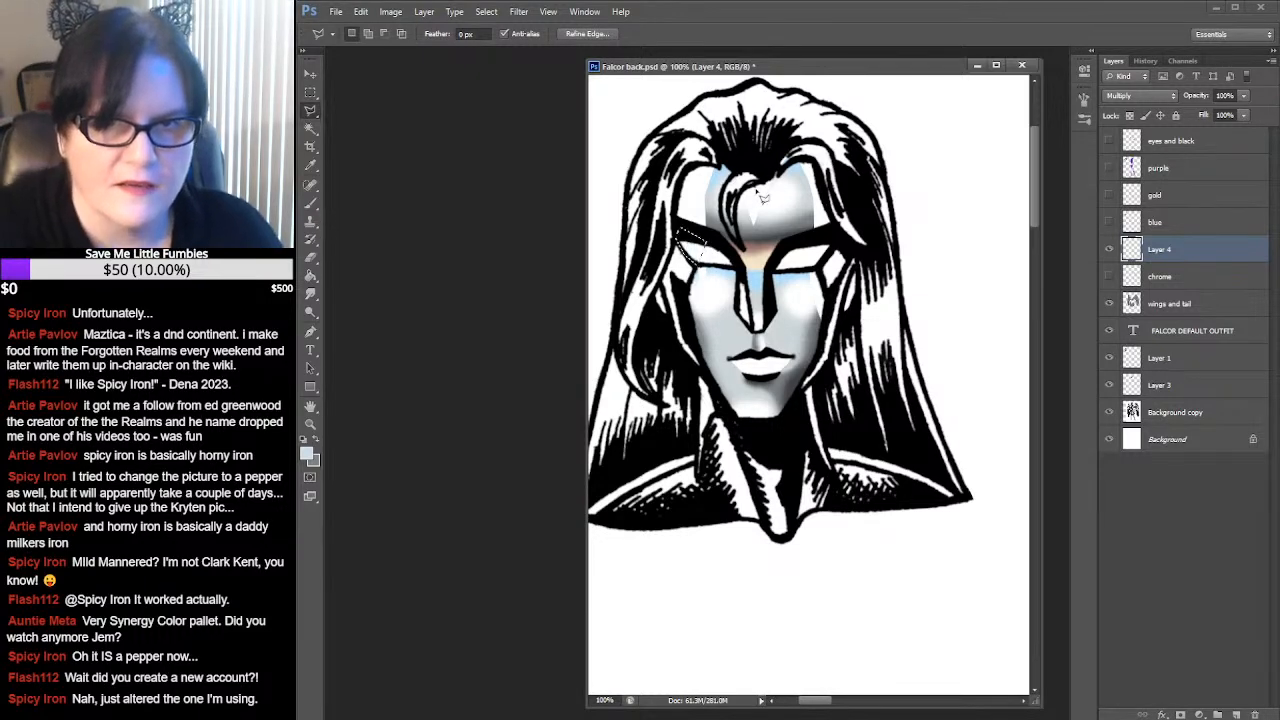
key(w)
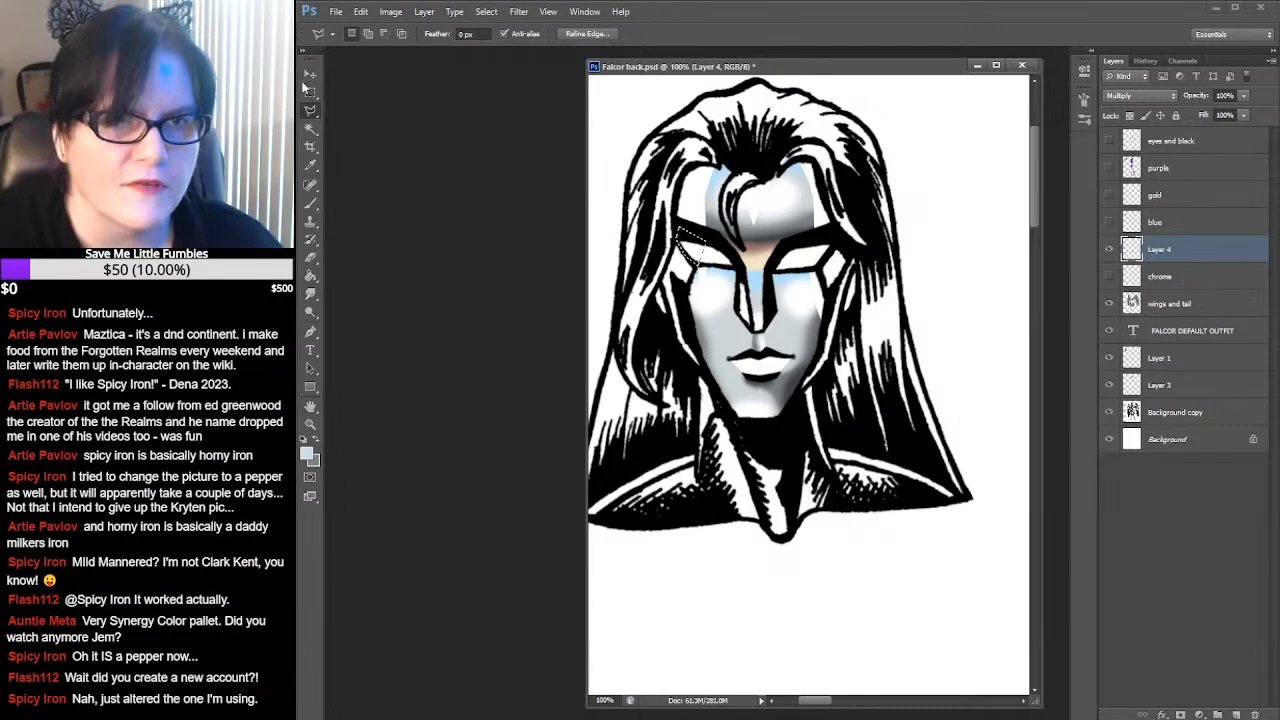
key(m)
key(ctrl+d)
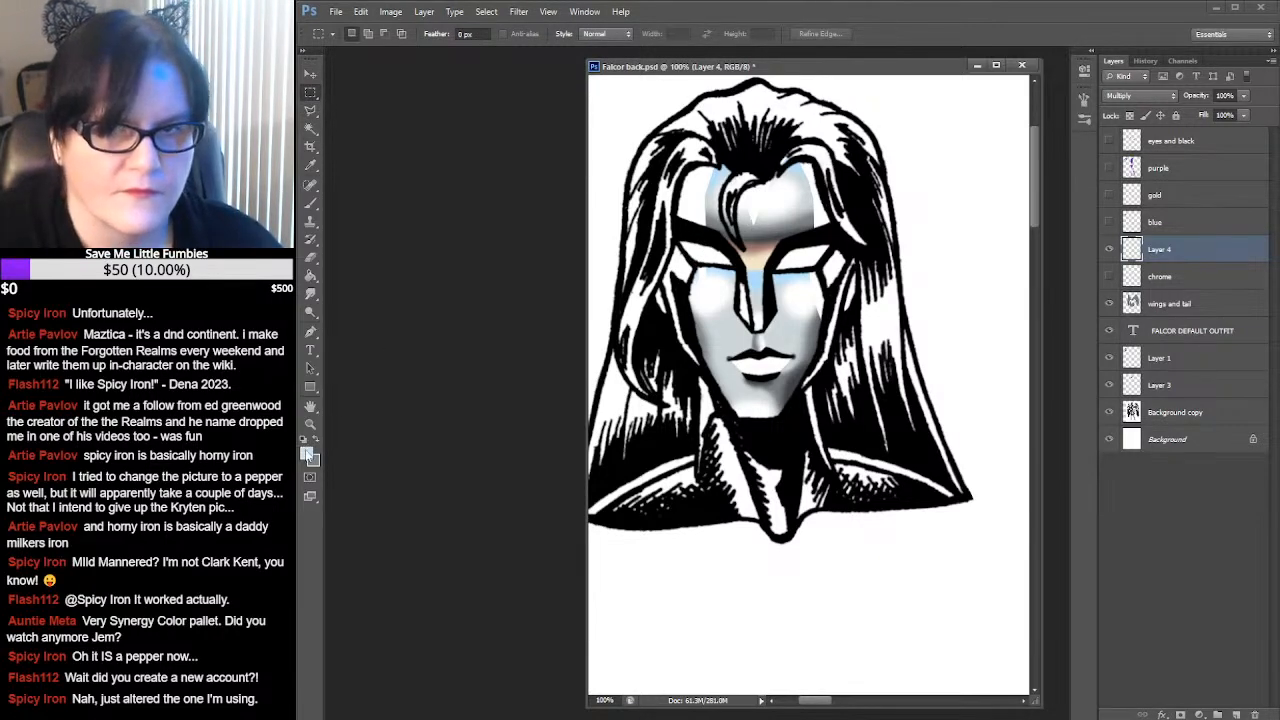
Load the chrome layer's face outline as a selection while keeping Layer 4 active, with the face enlarged to 200%
ctrl+click(1131, 276)
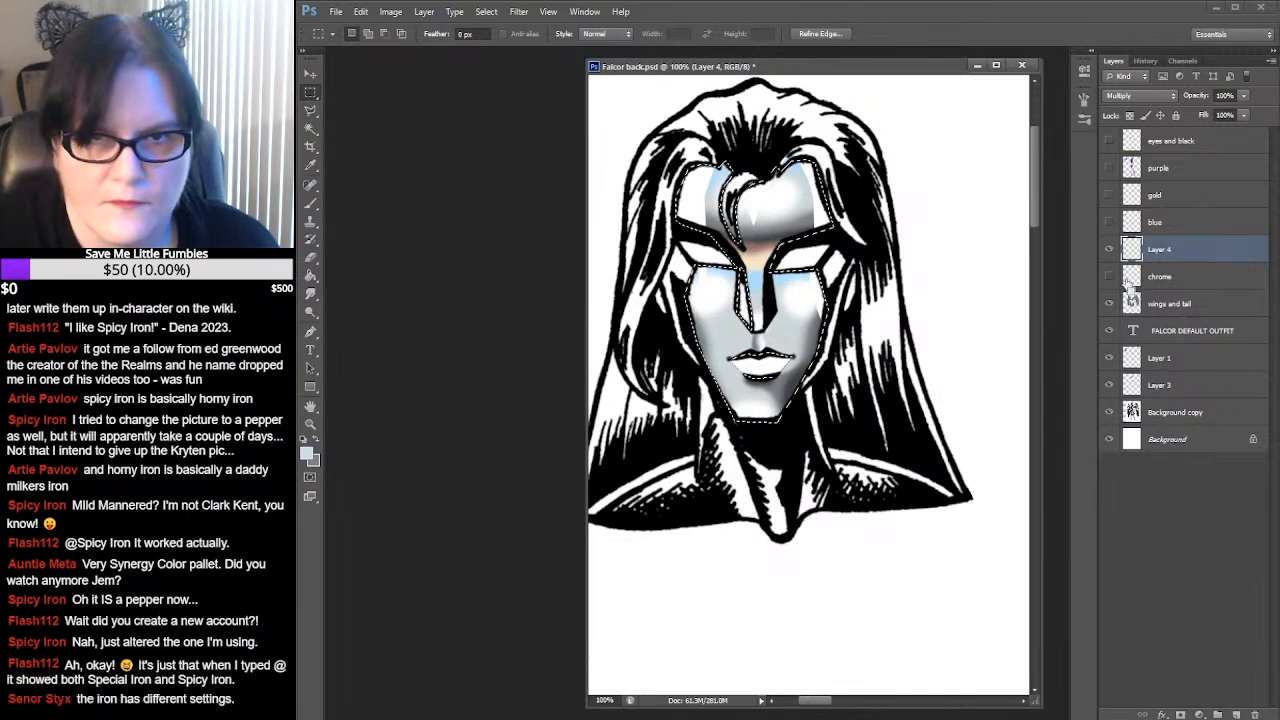
click(310, 423)
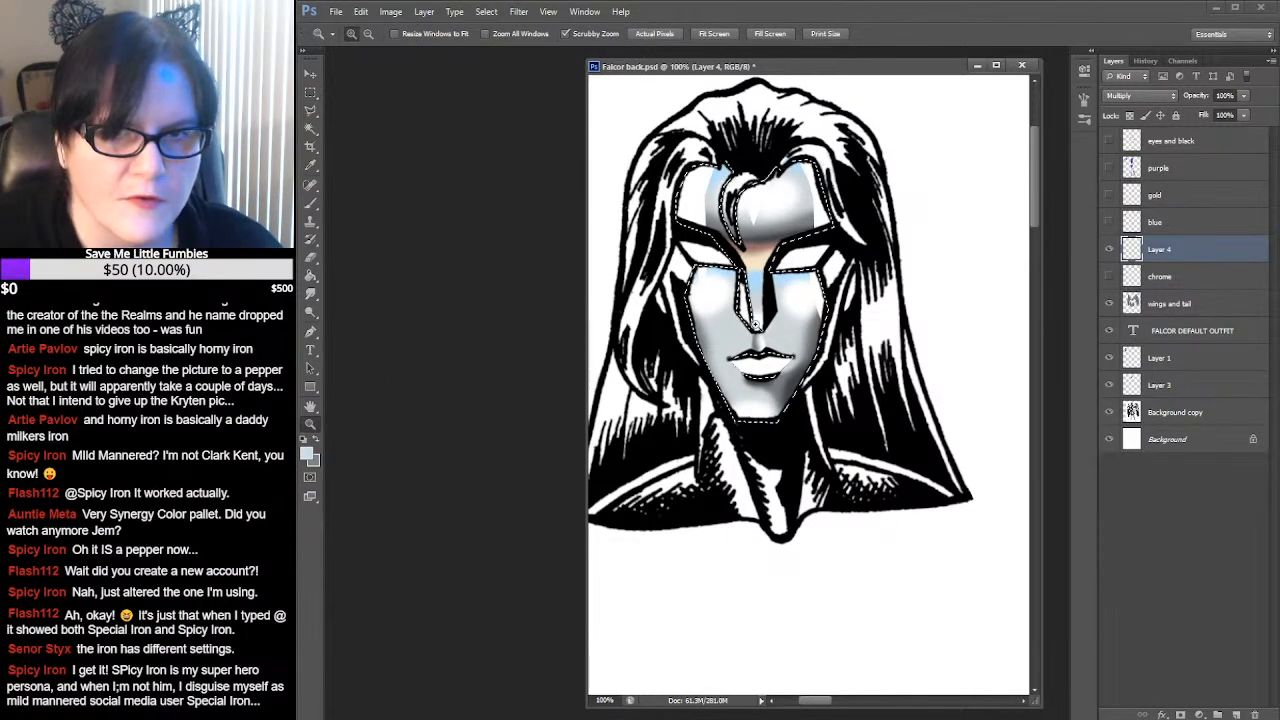
click(800, 288)
scroll(805, 285, up, 3)
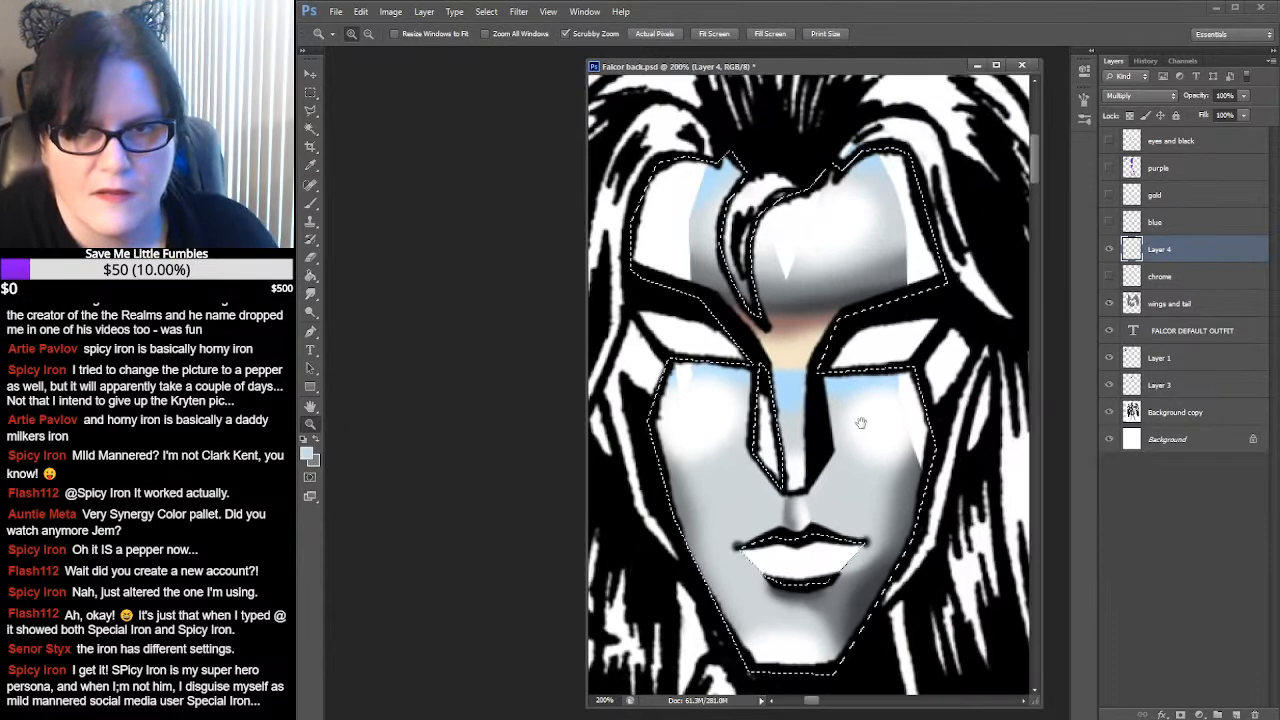
Smudge the face shading on Layer 4 with a soft 21 px brush at 22% strength, and invert the selection to clear the spill
click(311, 294)
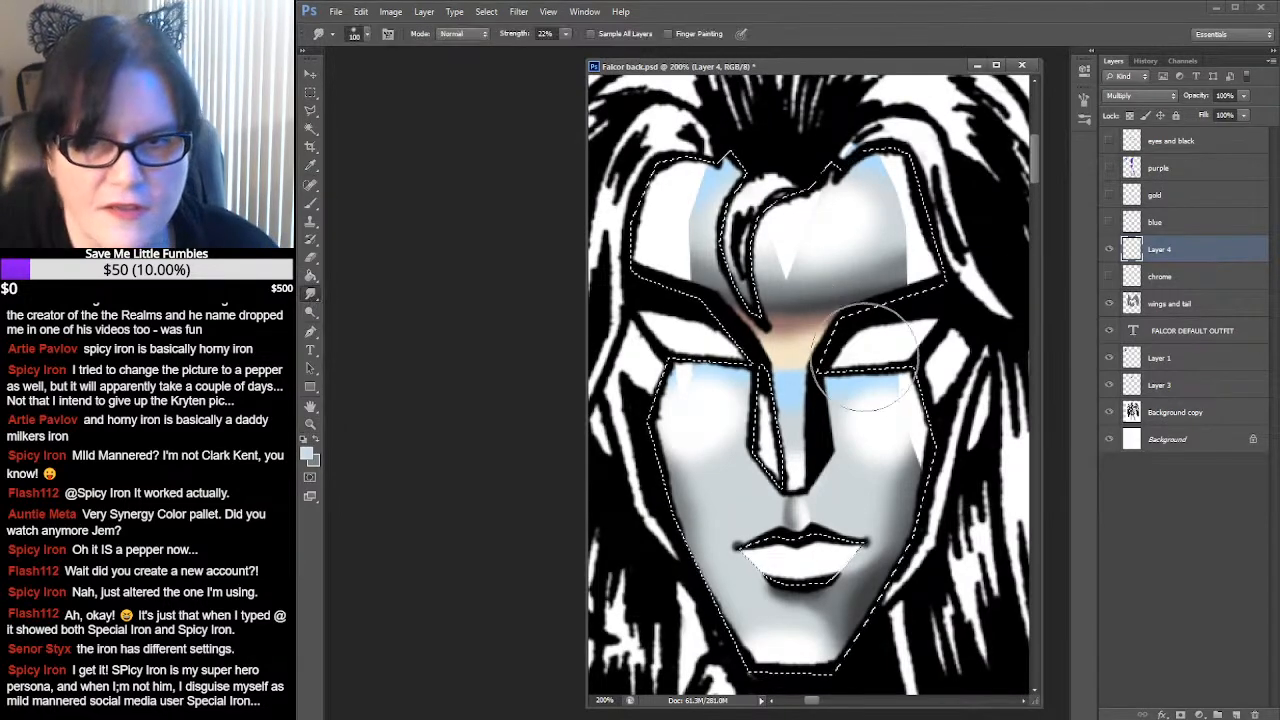
click(366, 34)
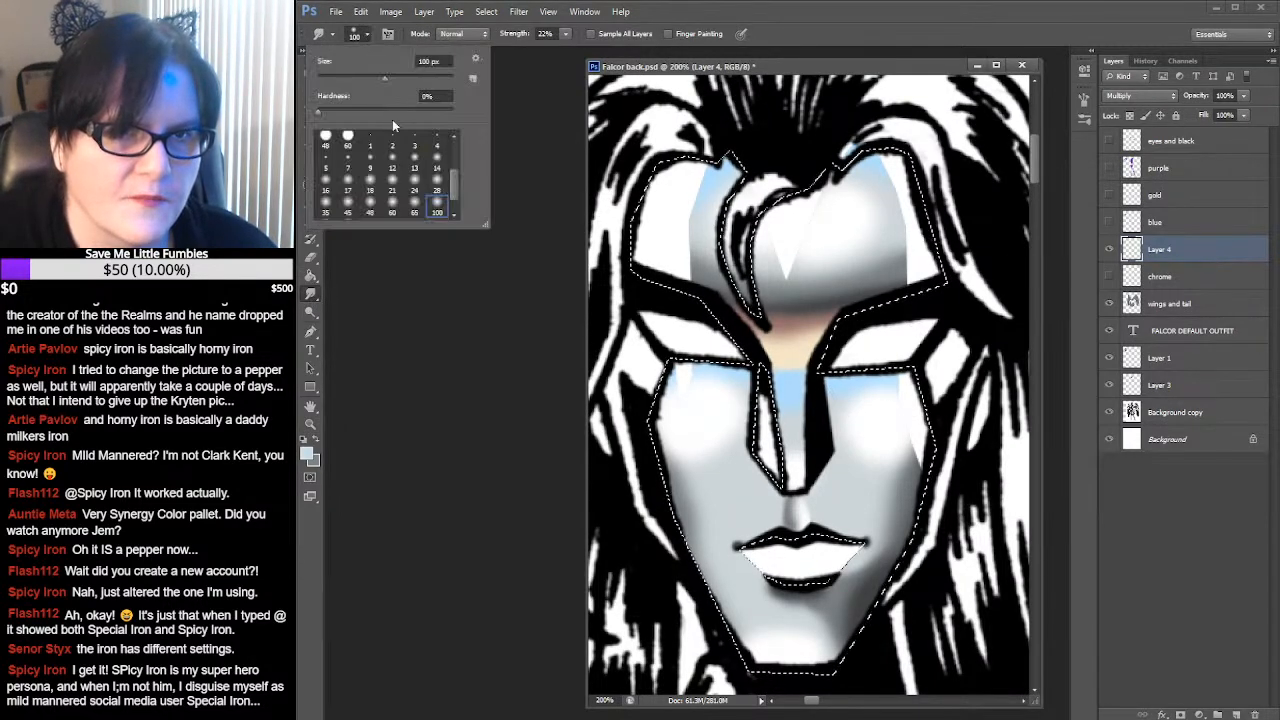
click(392, 185)
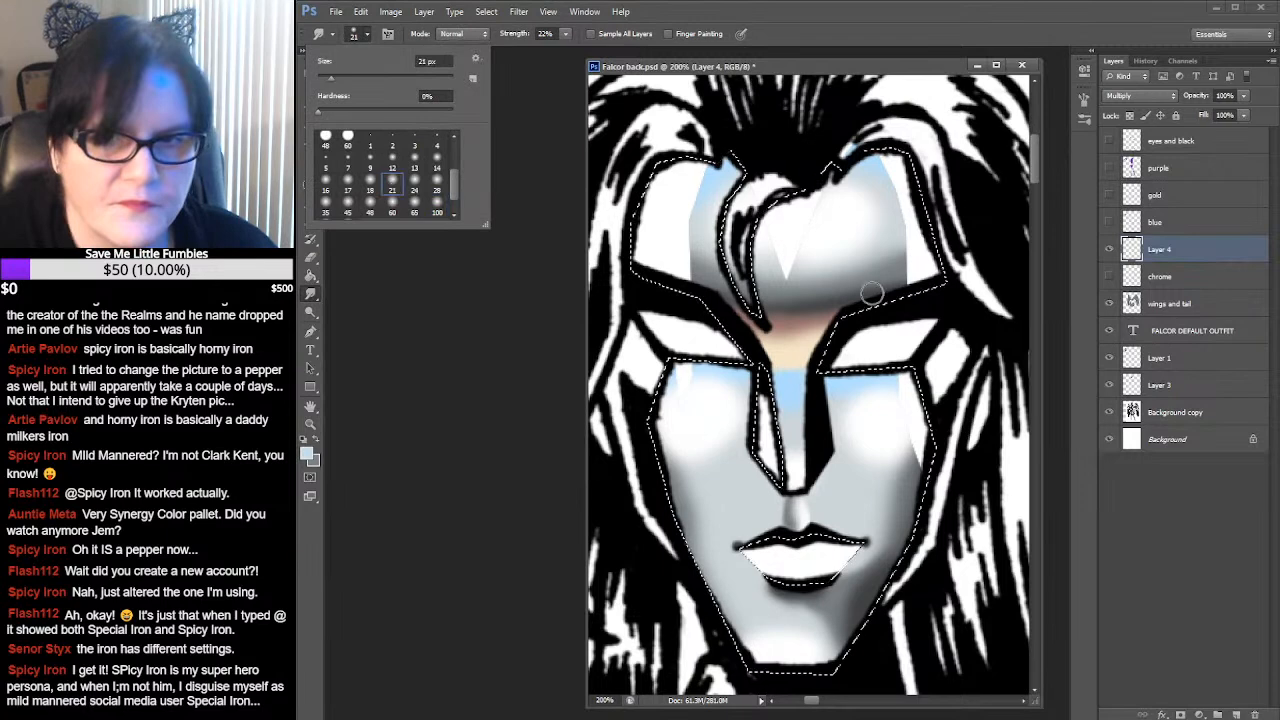
click(890, 390)
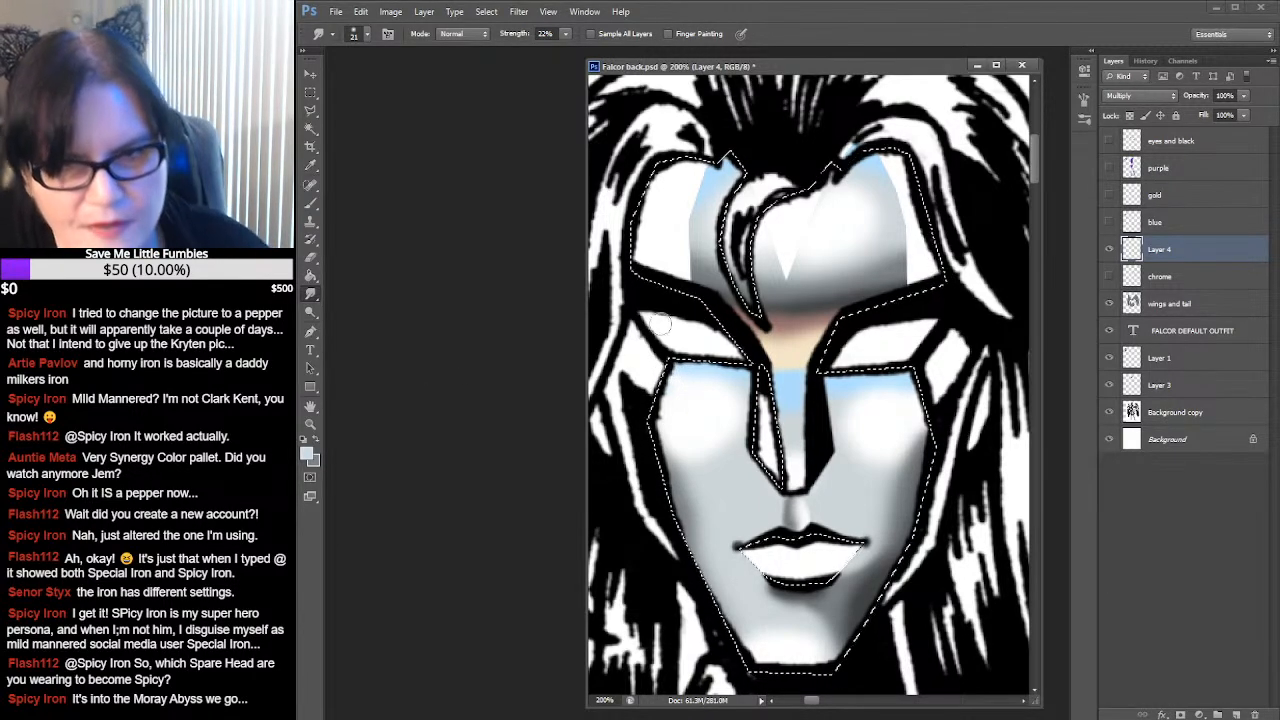
scroll(774, 313, up, 3)
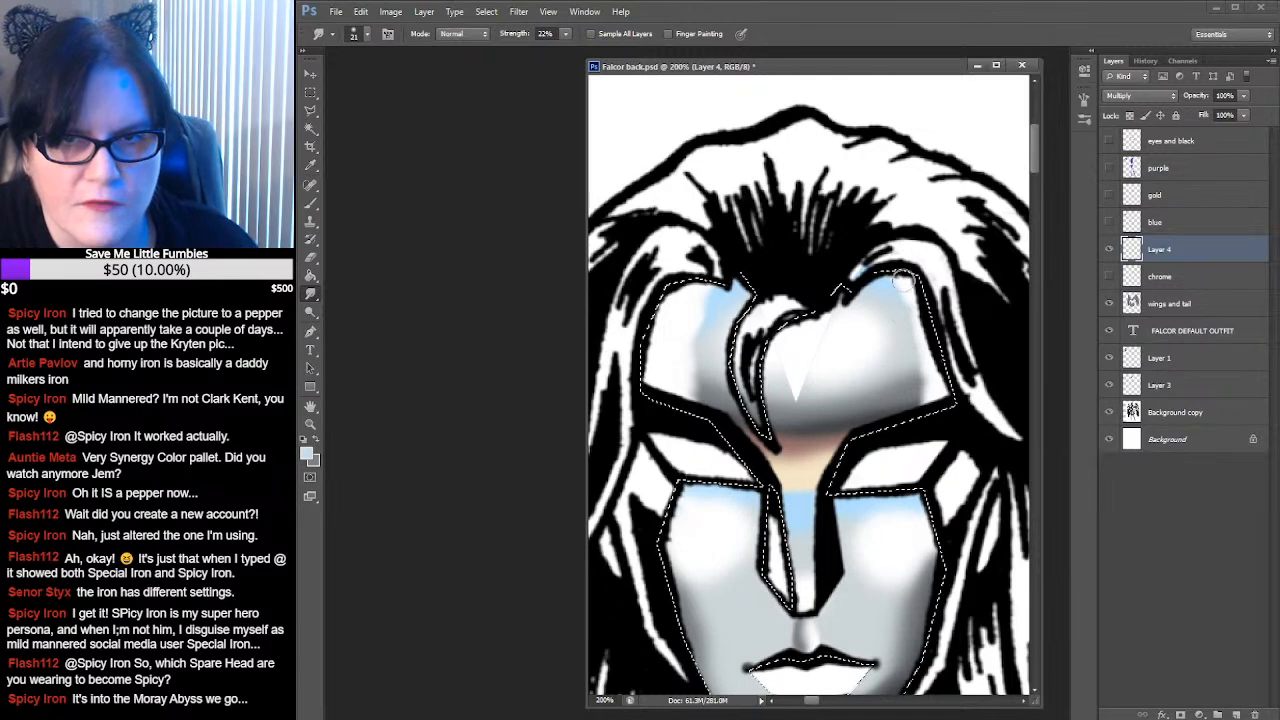
click(486, 12)
click(497, 66)
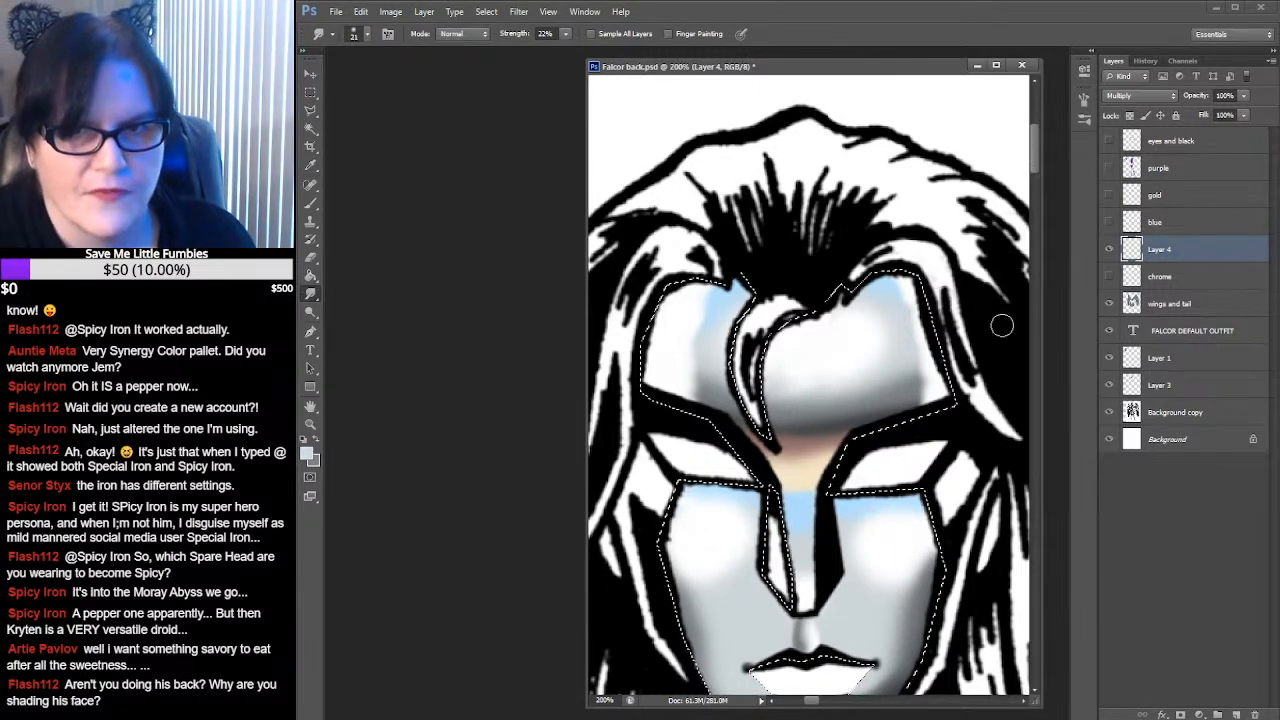
Turn on the chrome layer's visibility and make it the active layer
drag(1000, 286, 774, 306)
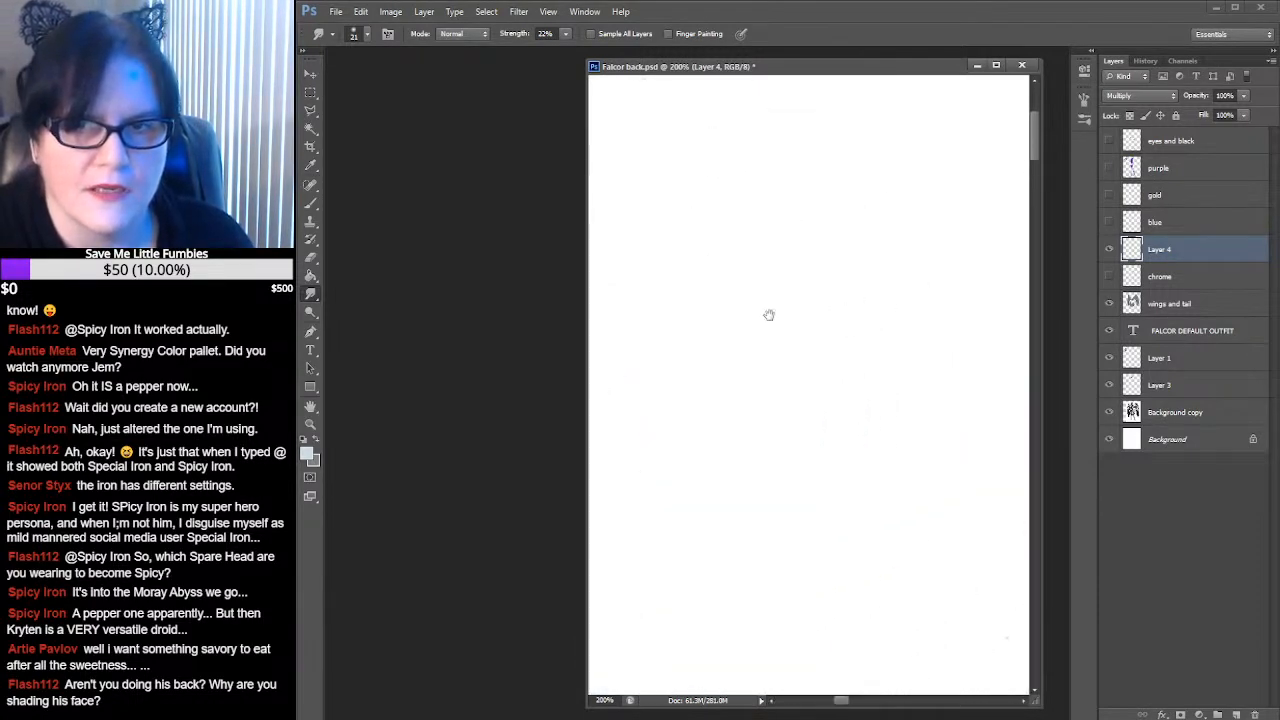
click(310, 423)
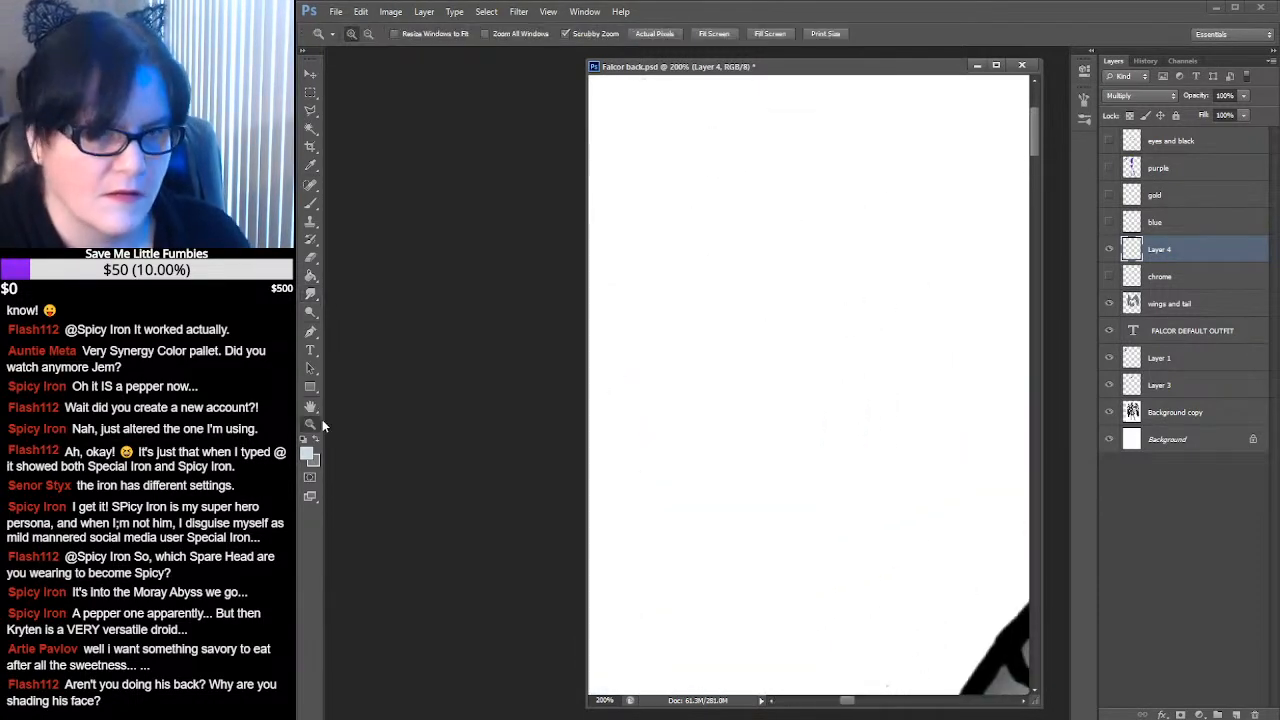
alt+click(850, 372)
alt+click(850, 375)
drag(900, 378, 26, 386)
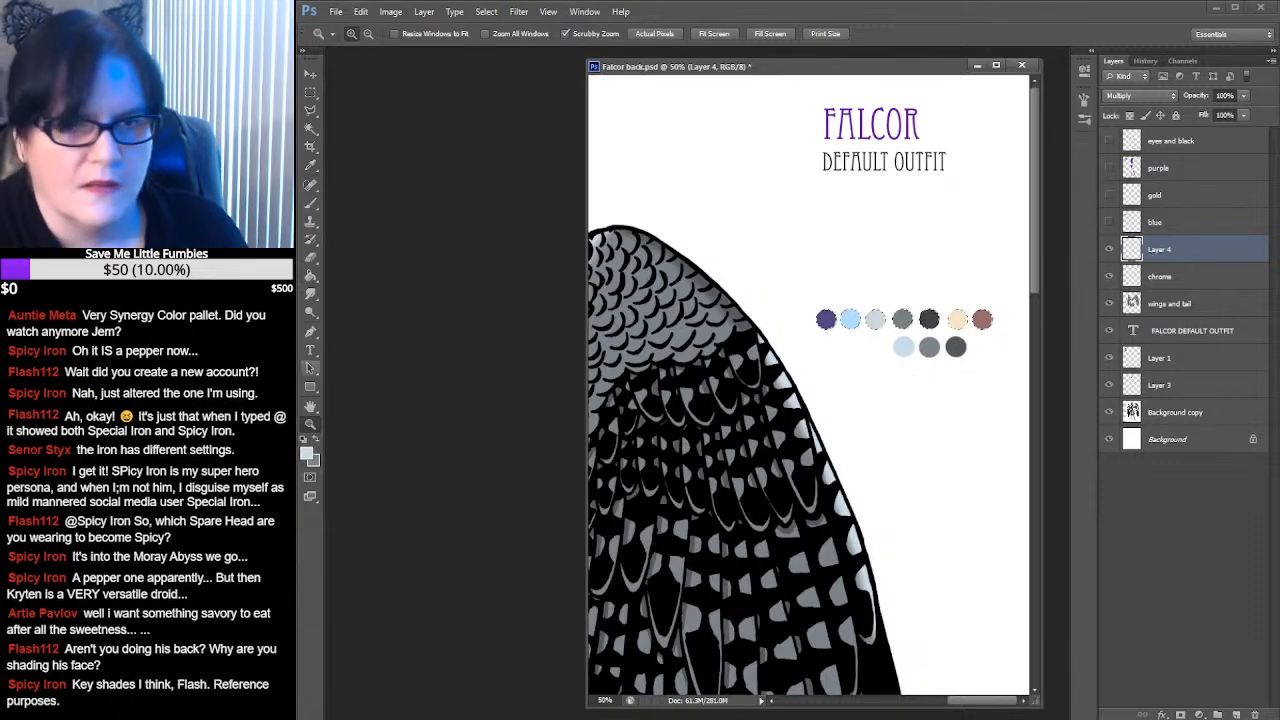
click(1163, 286)
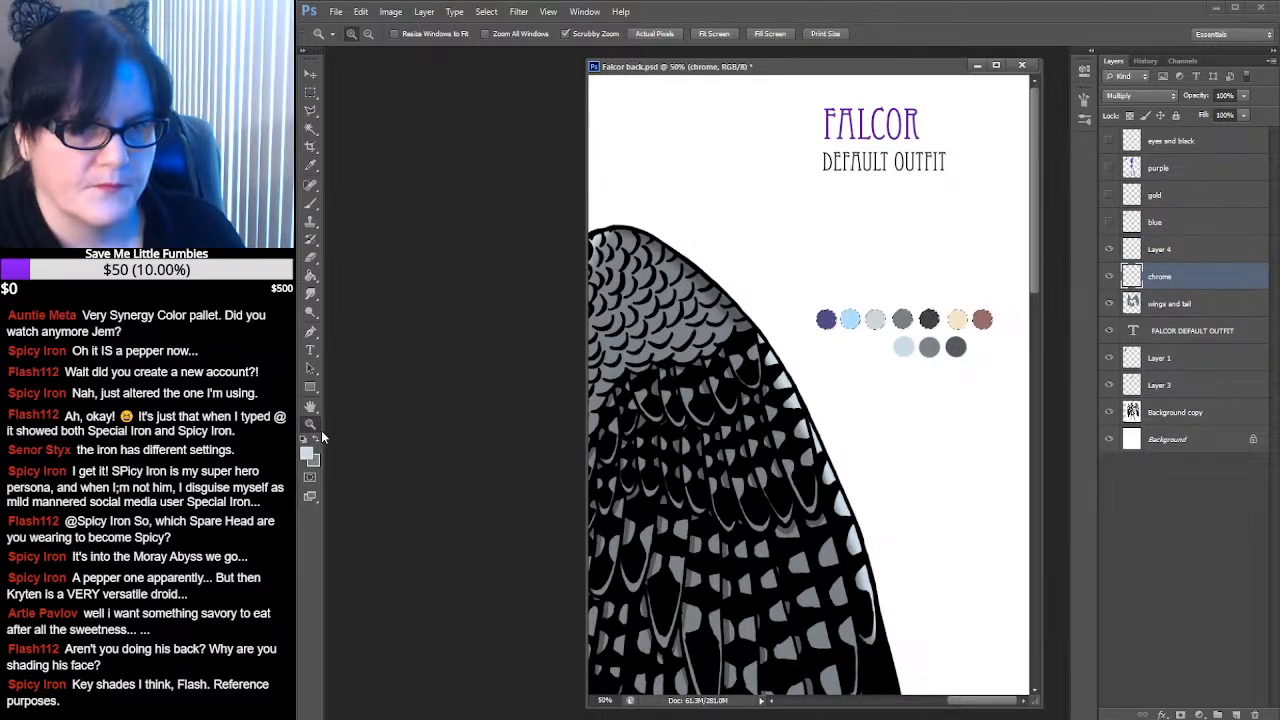
Delete the chrome layer's fill inside a rectangular selection around the small head, and deselect
key(ctrl+minus)
key(ctrl+minus)
key(ctrl+minus)
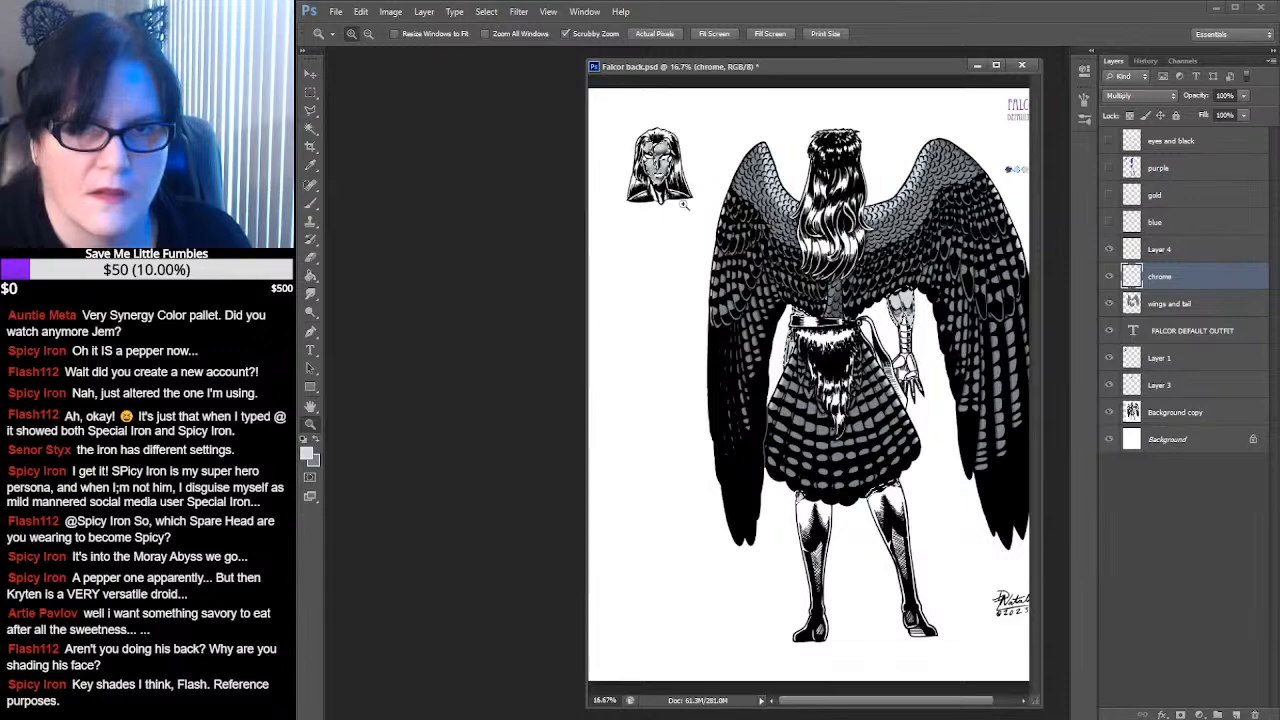
click(684, 204)
click(684, 204)
click(684, 204)
drag(684, 204, 863, 397)
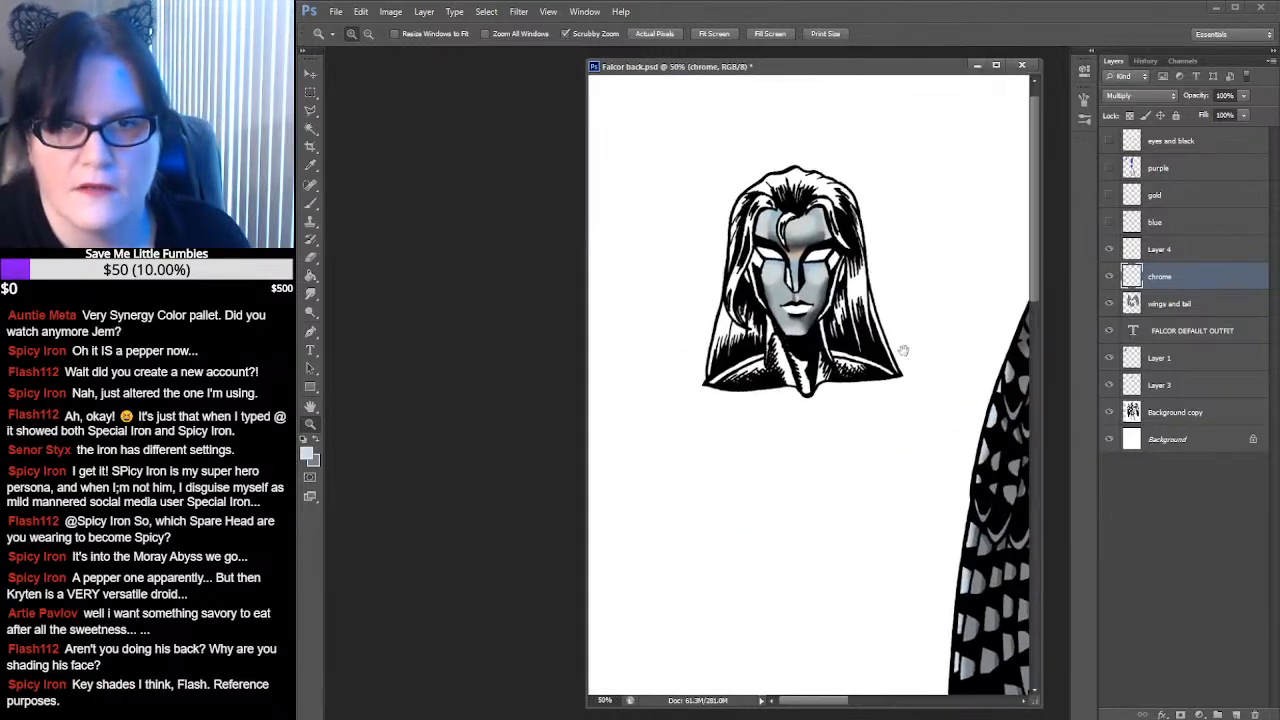
click(311, 95)
mouse_move(712, 158)
mouse_down()
mouse_move(855, 255)
mouse_move(863, 366)
mouse_up()
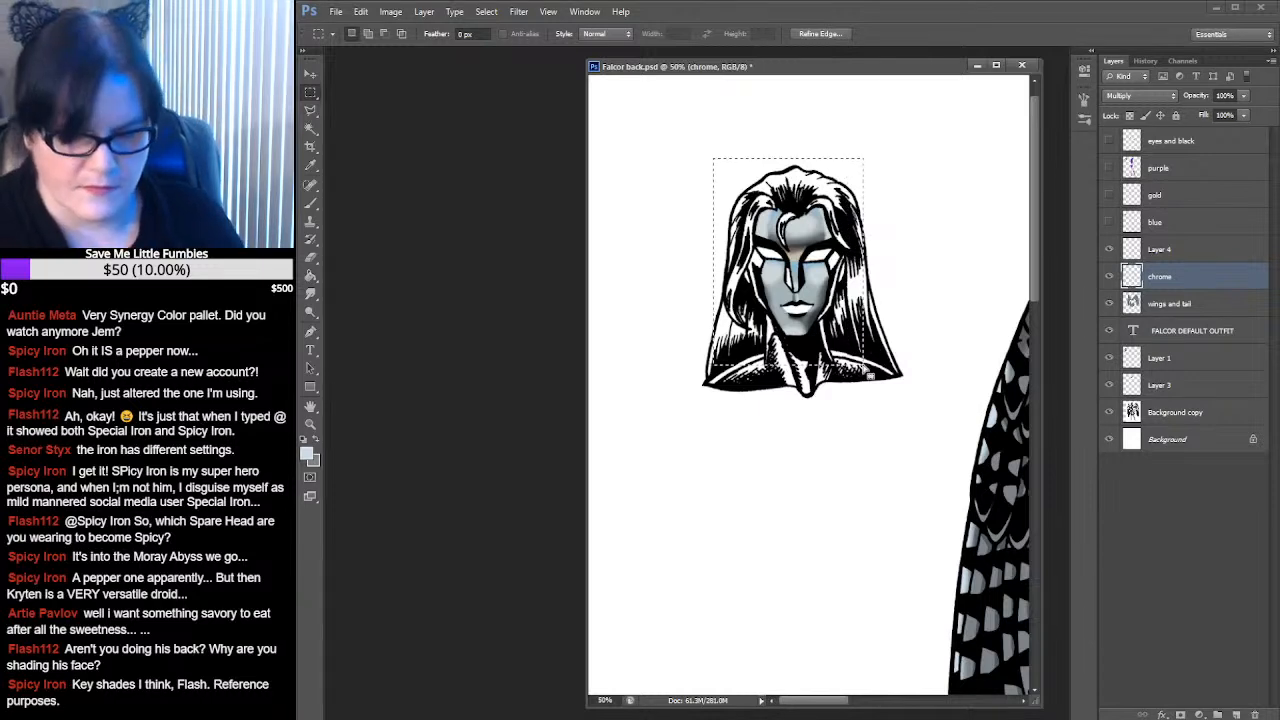
key(Delete)
key(ctrl+d)
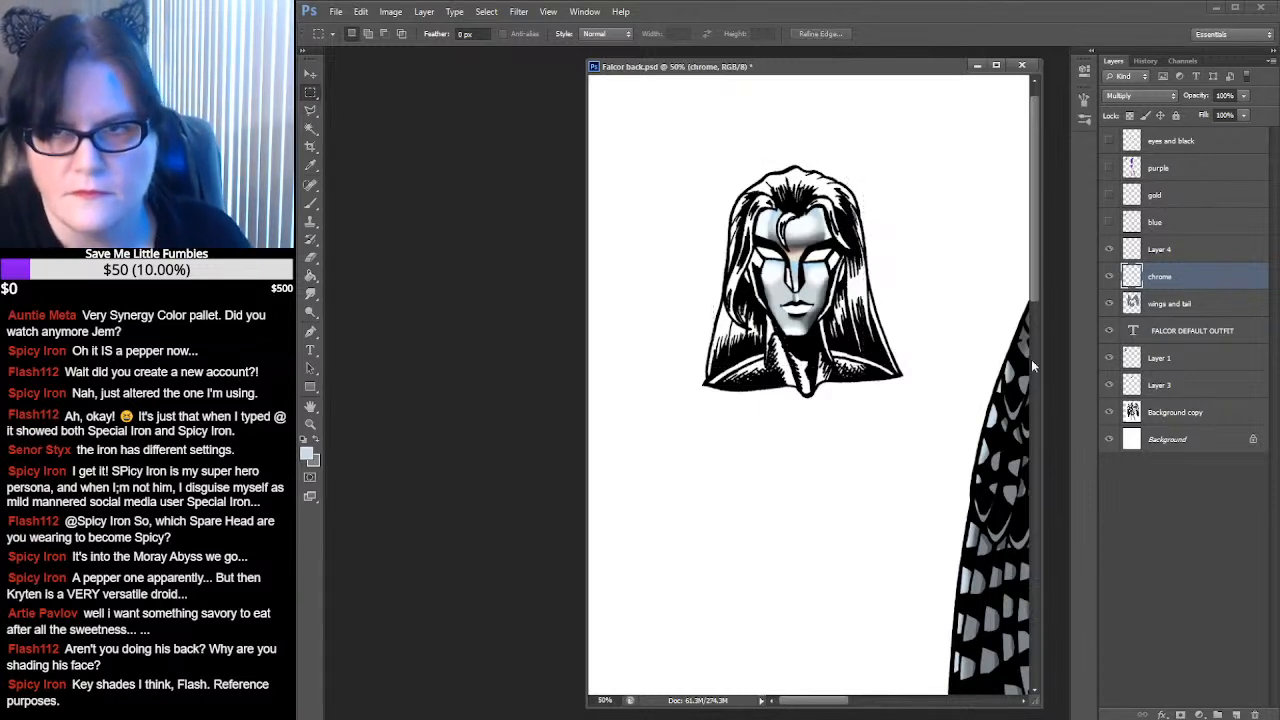
Revert the history to the Rectangular Marquee state, before the head's chrome fill was cleared
ctrl+click(1130, 281)
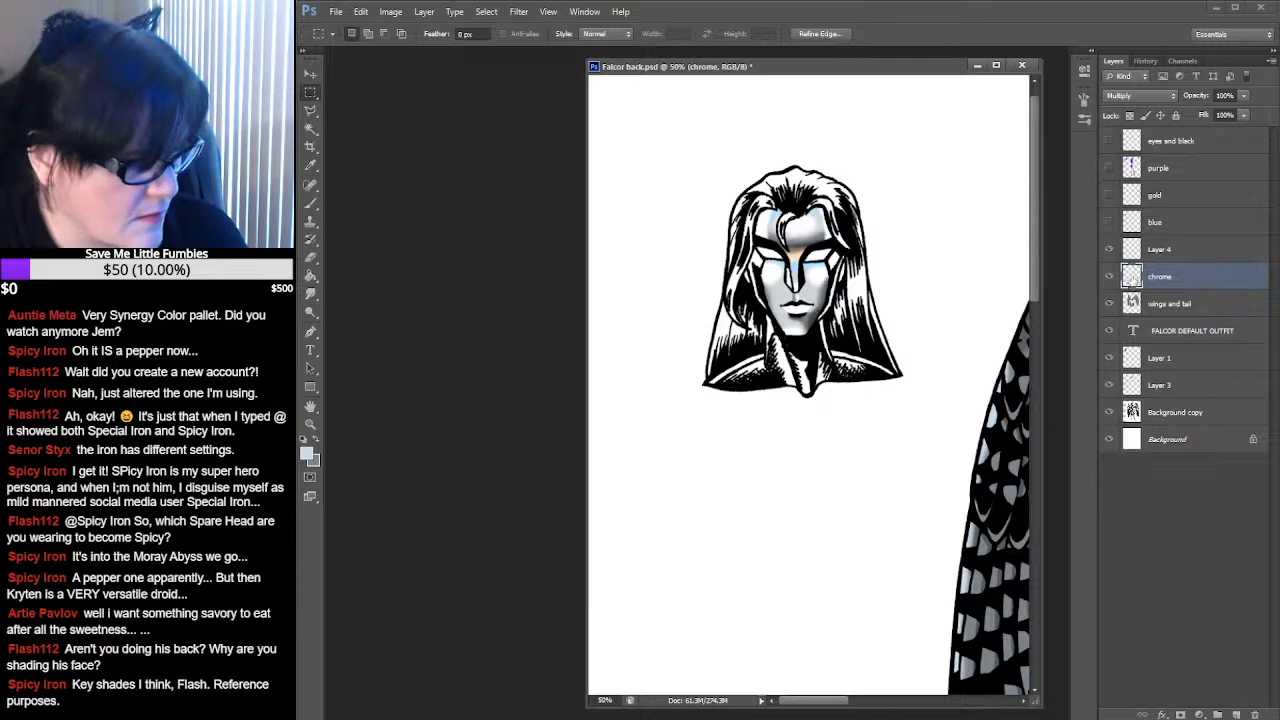
click(1142, 62)
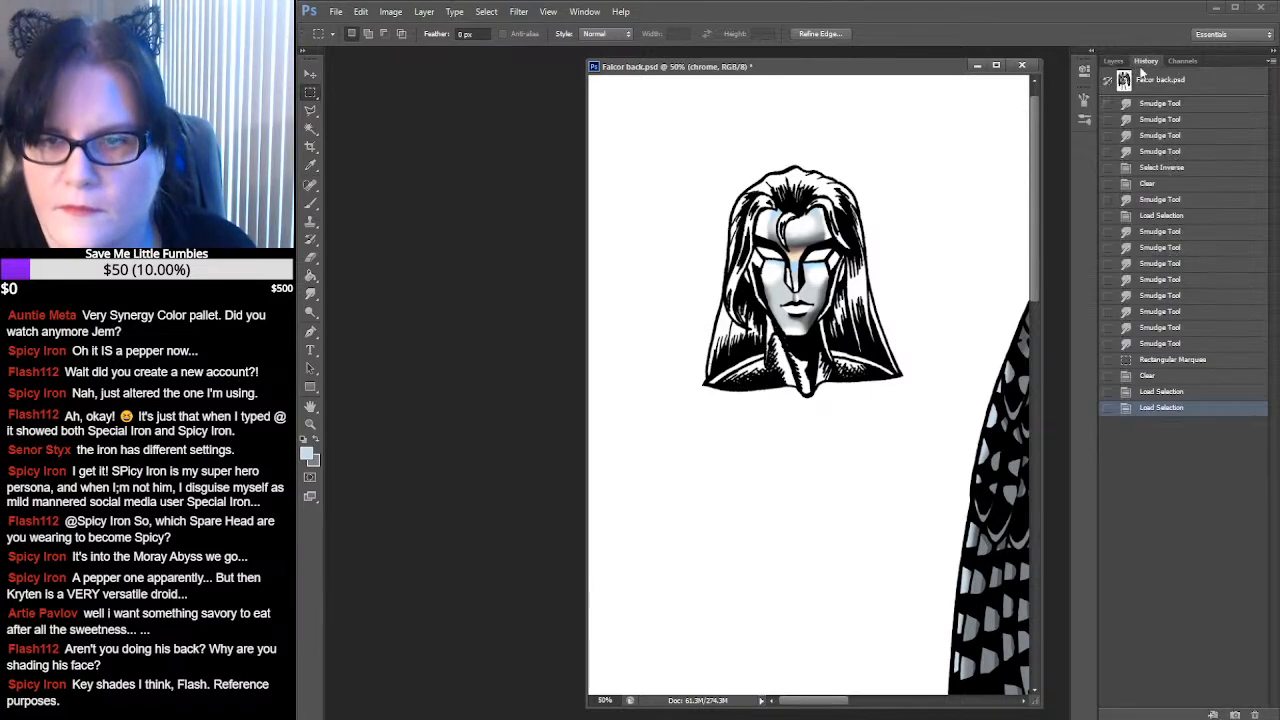
click(1152, 361)
click(1115, 62)
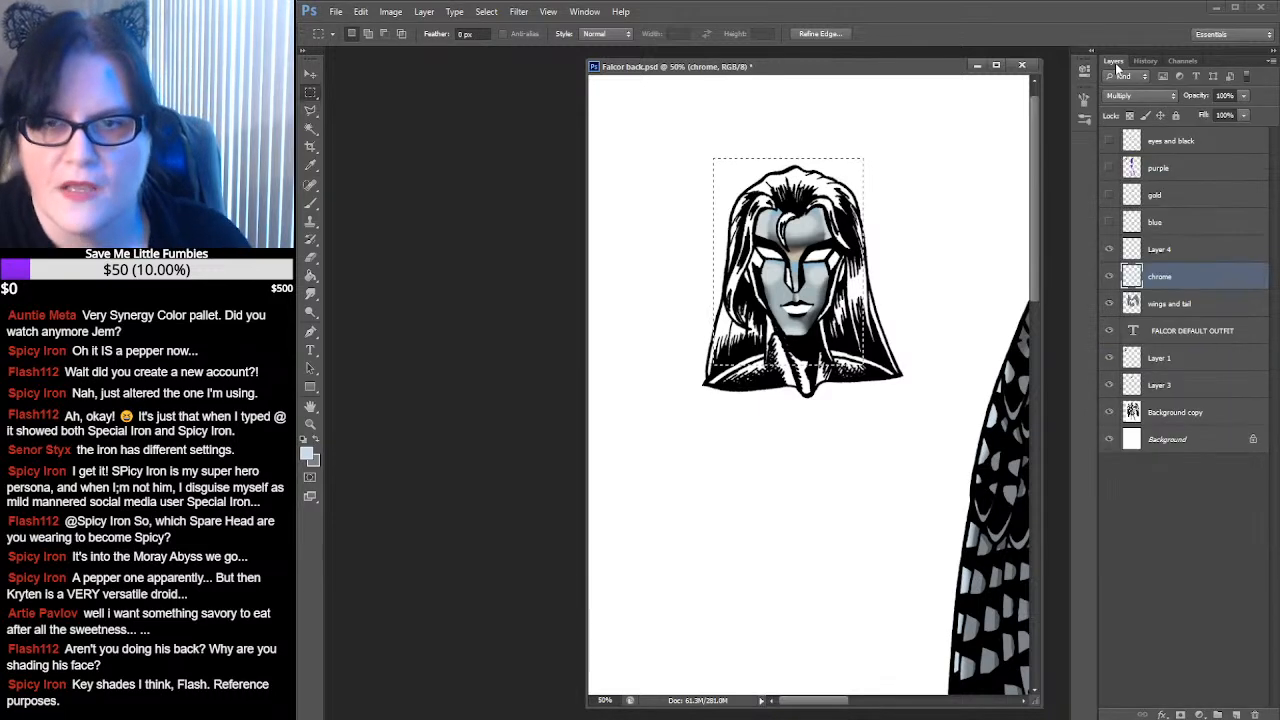
Load the chrome layer's outline as a selection and sample the light blue palette swatch
ctrl+click(1129, 280)
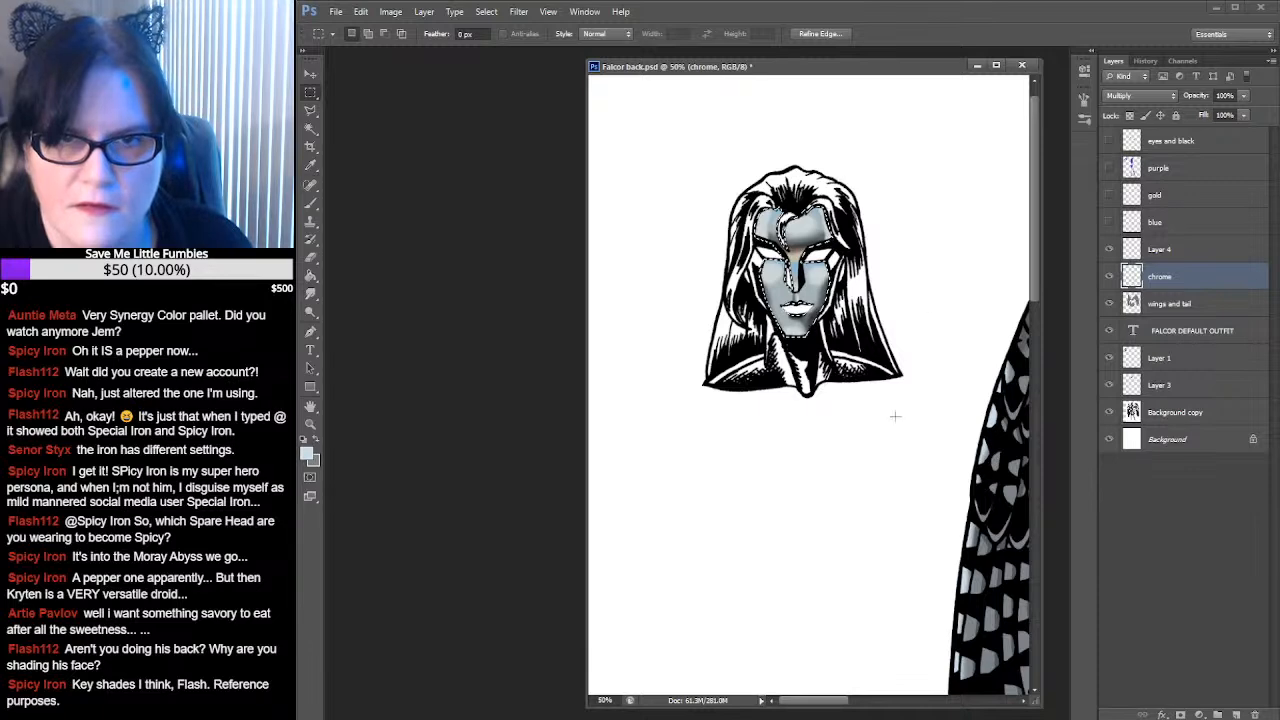
drag(814, 700, 978, 716)
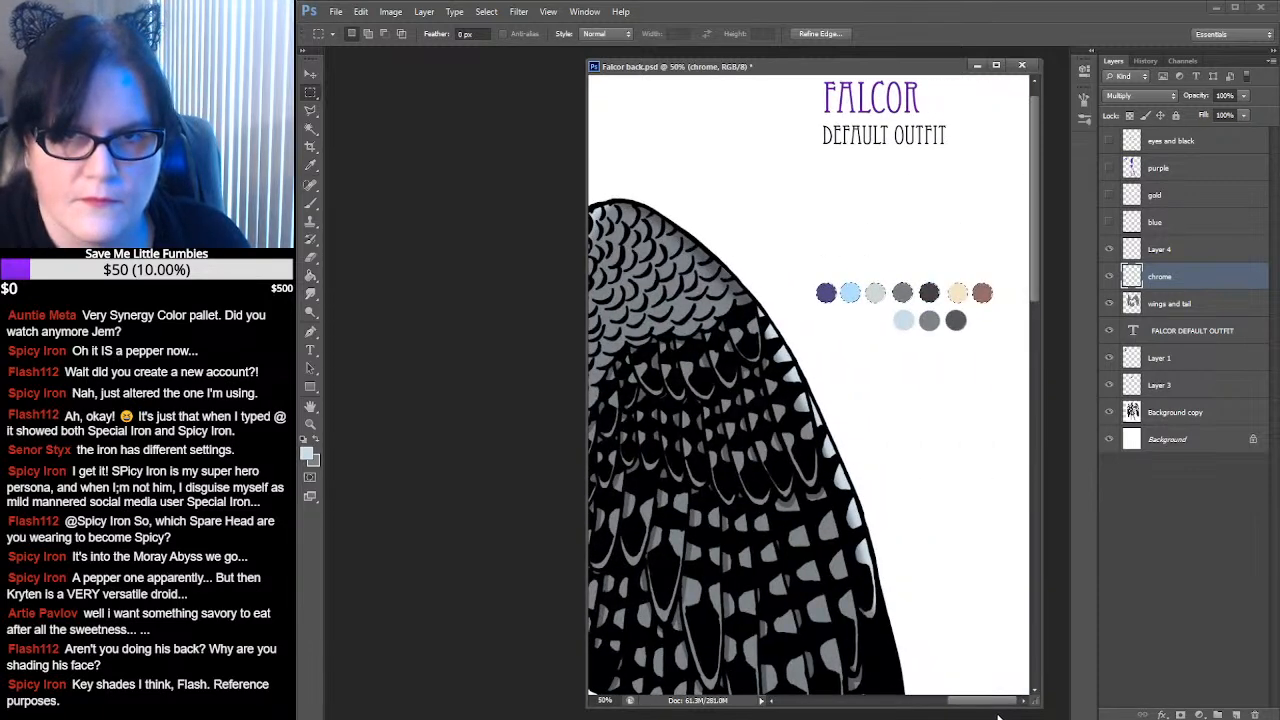
click(314, 167)
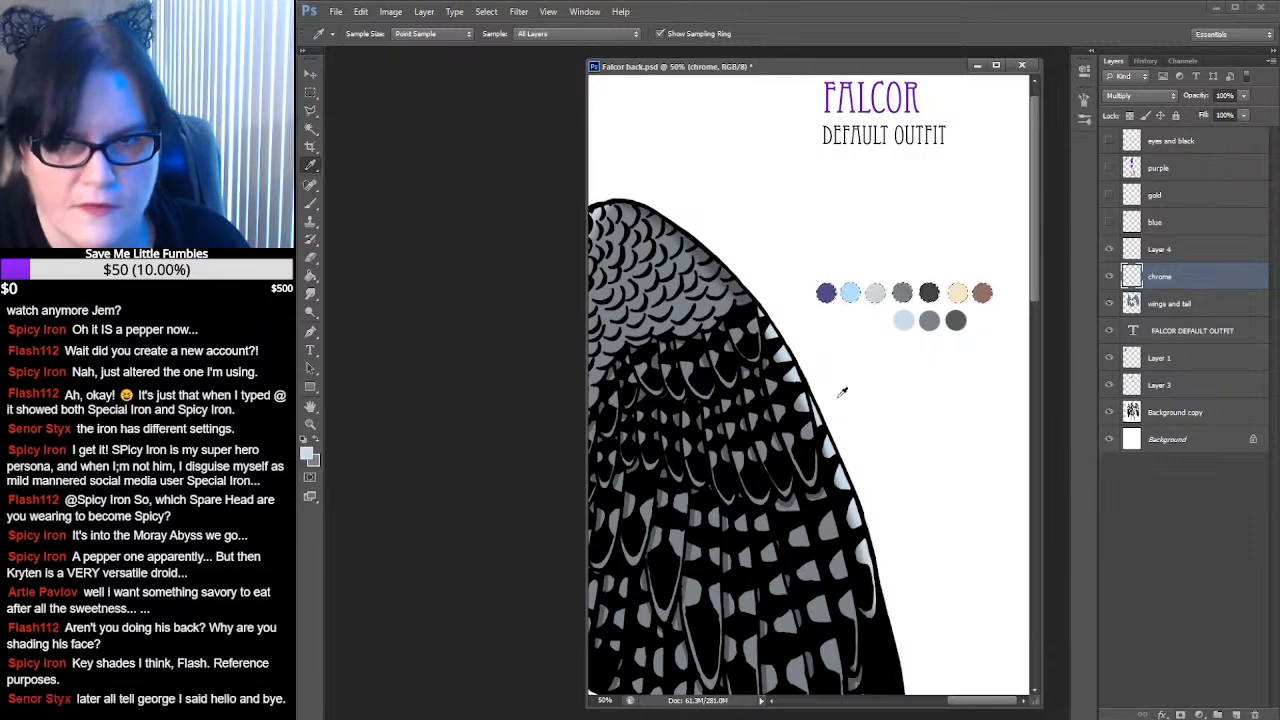
click(852, 292)
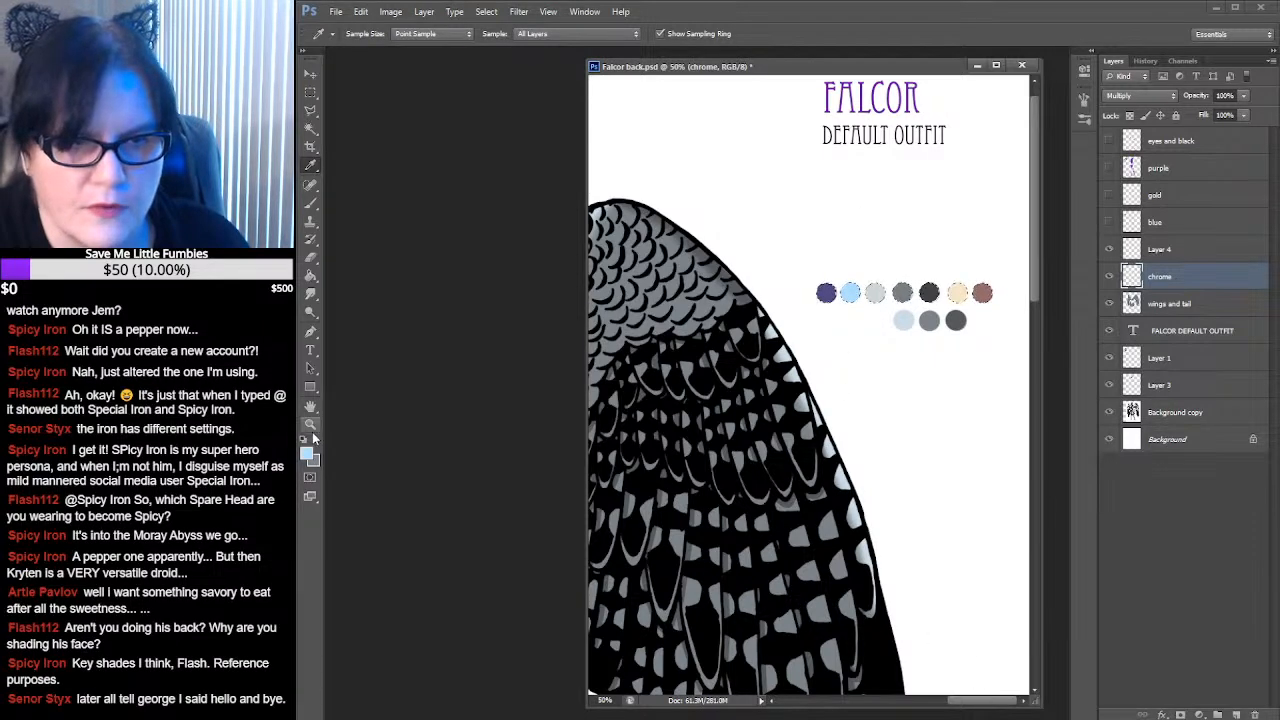
drag(983, 702, 788, 697)
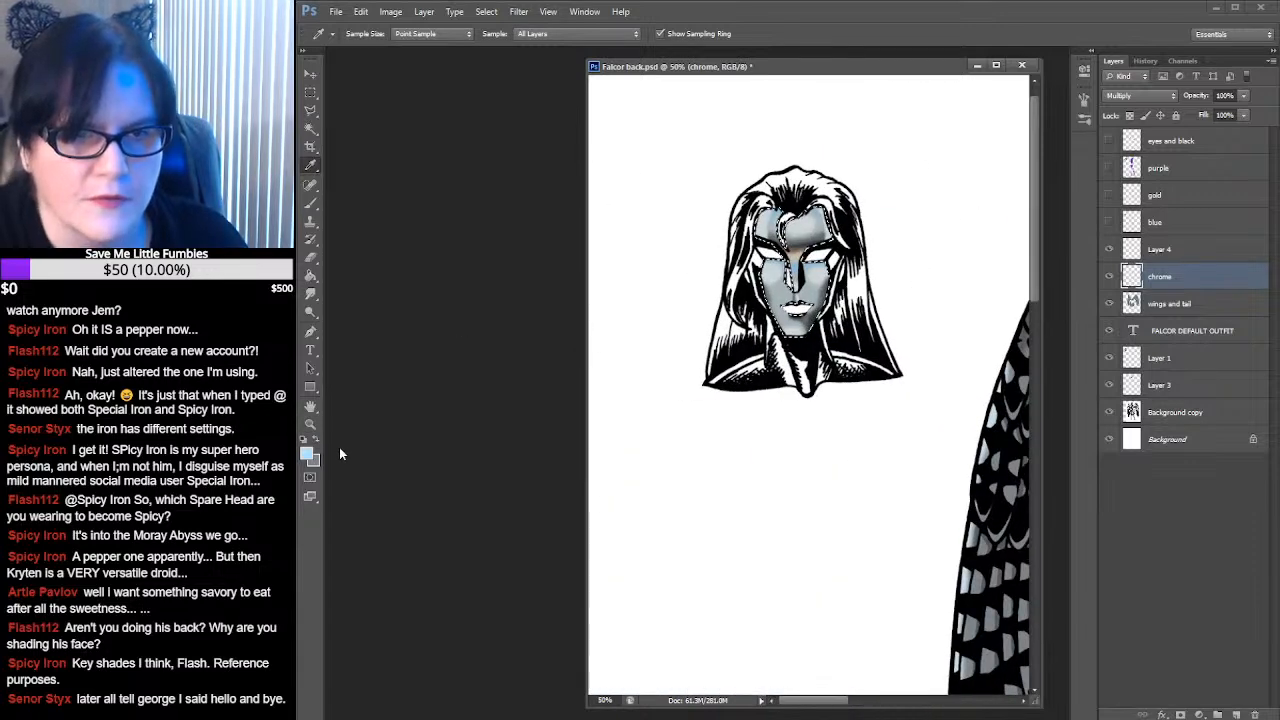
Sample the grey from the face's forehead at 100% zoom, and make Layer 4 active for brushing
key(z)
click(904, 227)
click(904, 227)
drag(851, 223, 983, 262)
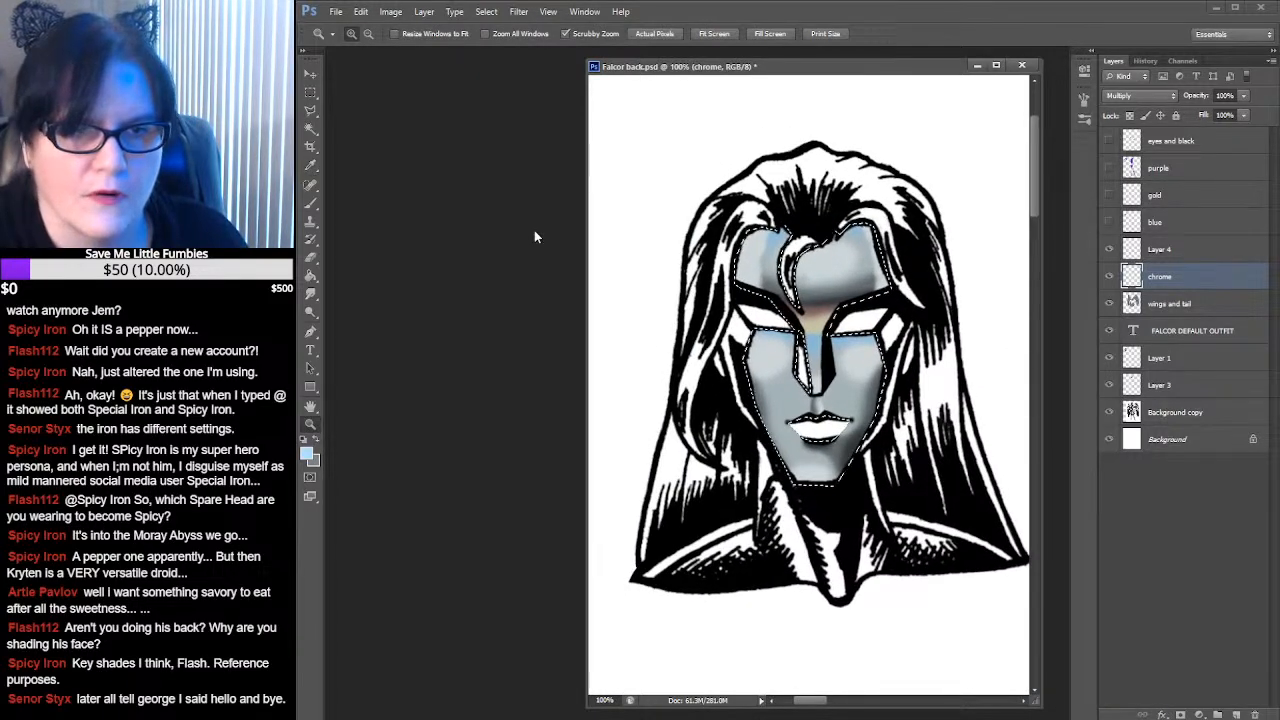
click(311, 166)
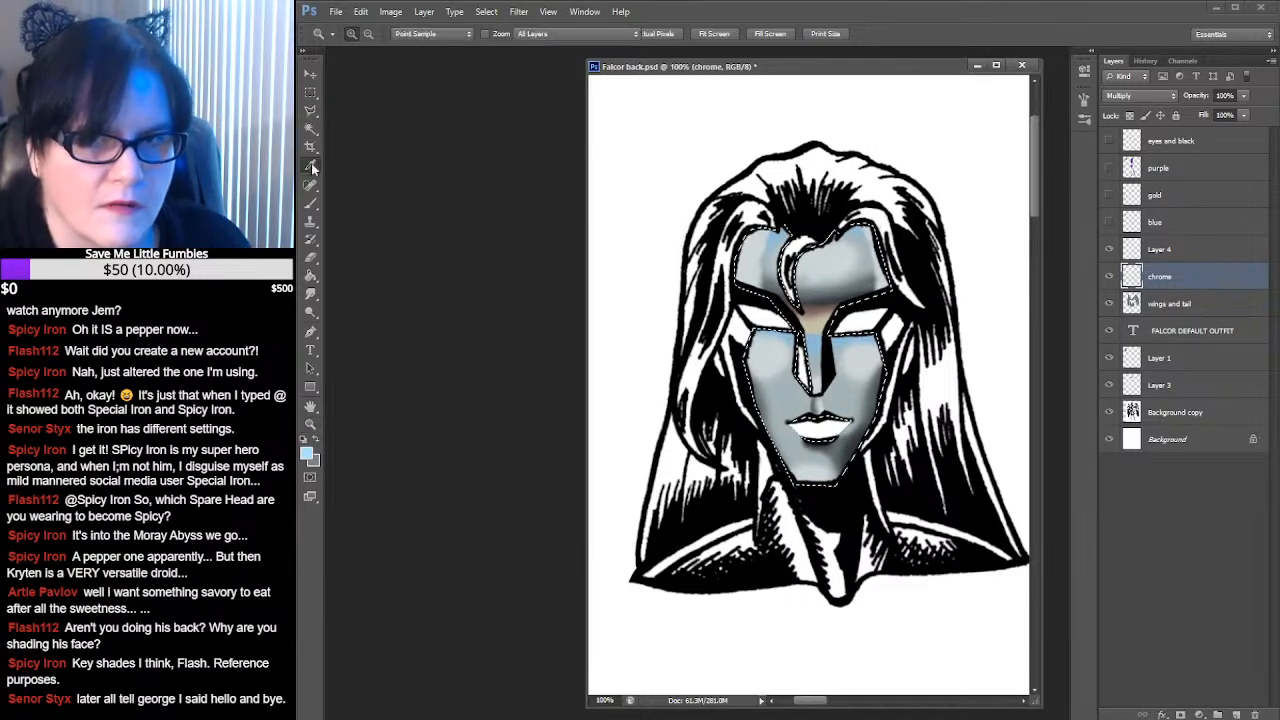
click(869, 256)
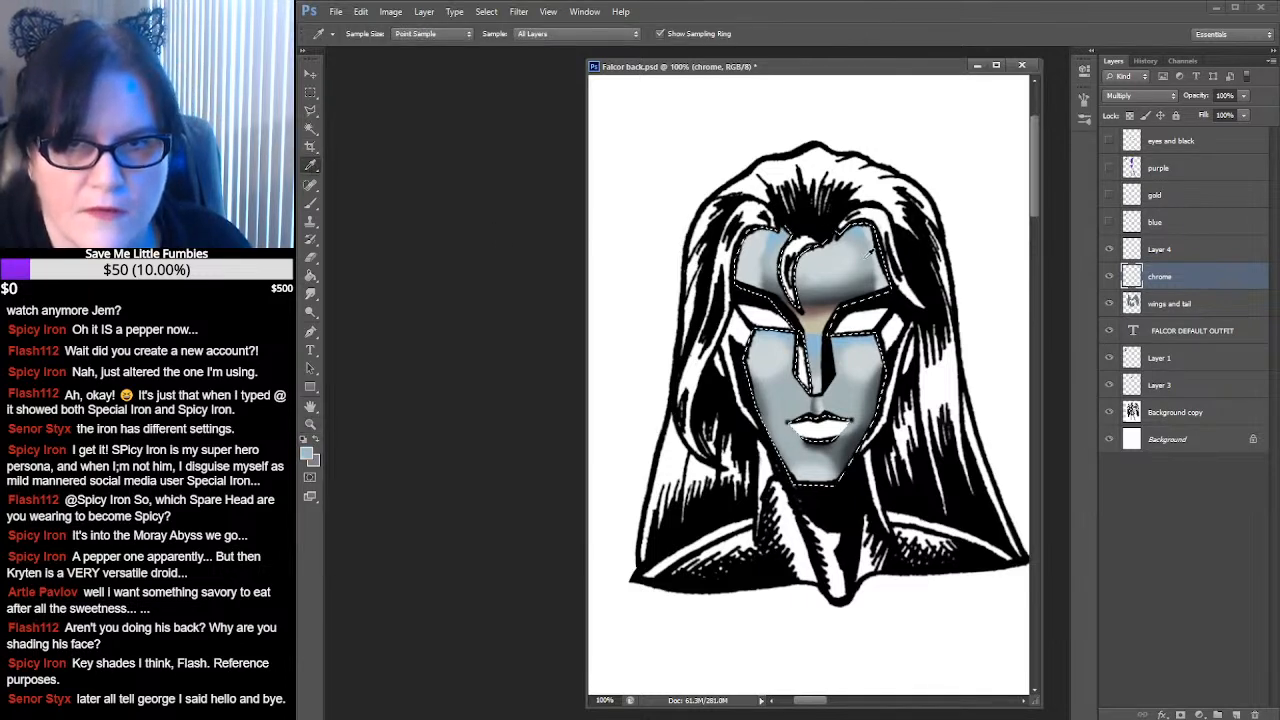
key(b)
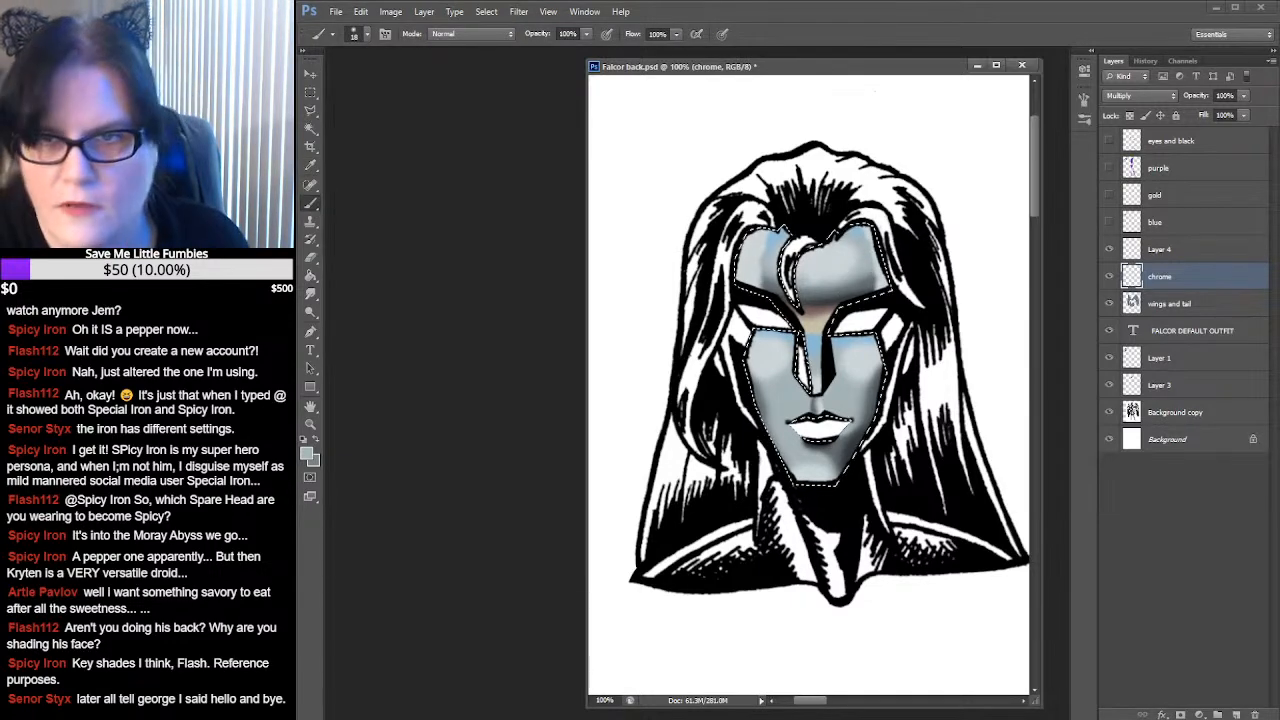
click(1160, 249)
alt+click(842, 230)
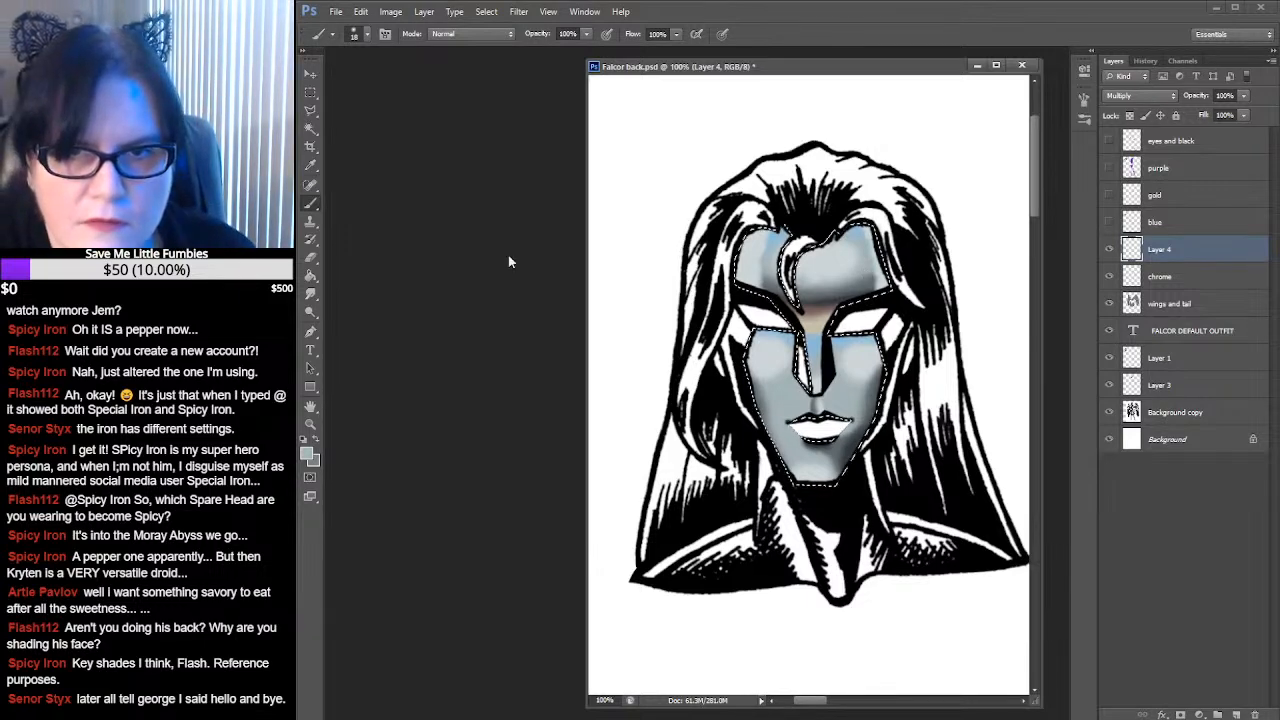
Brush grey sampled from the forehead over its blue patches on Layer 4 with the soft 18 px brush
click(310, 165)
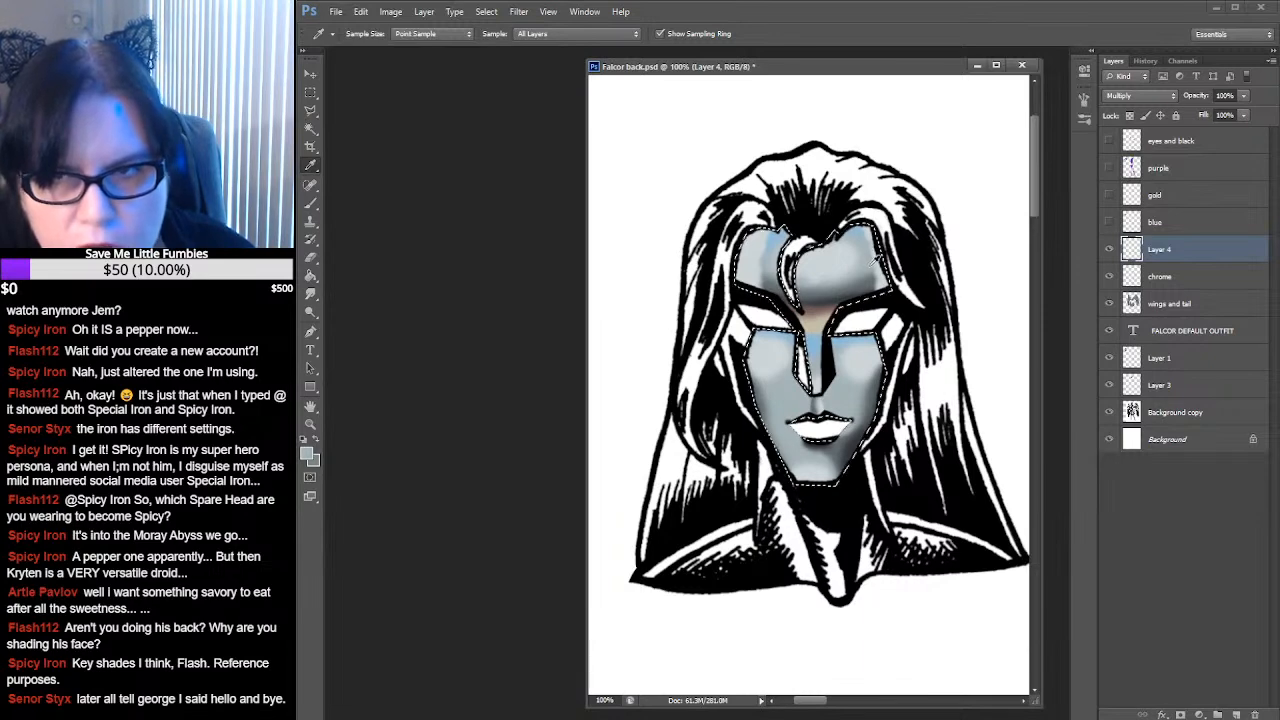
click(311, 203)
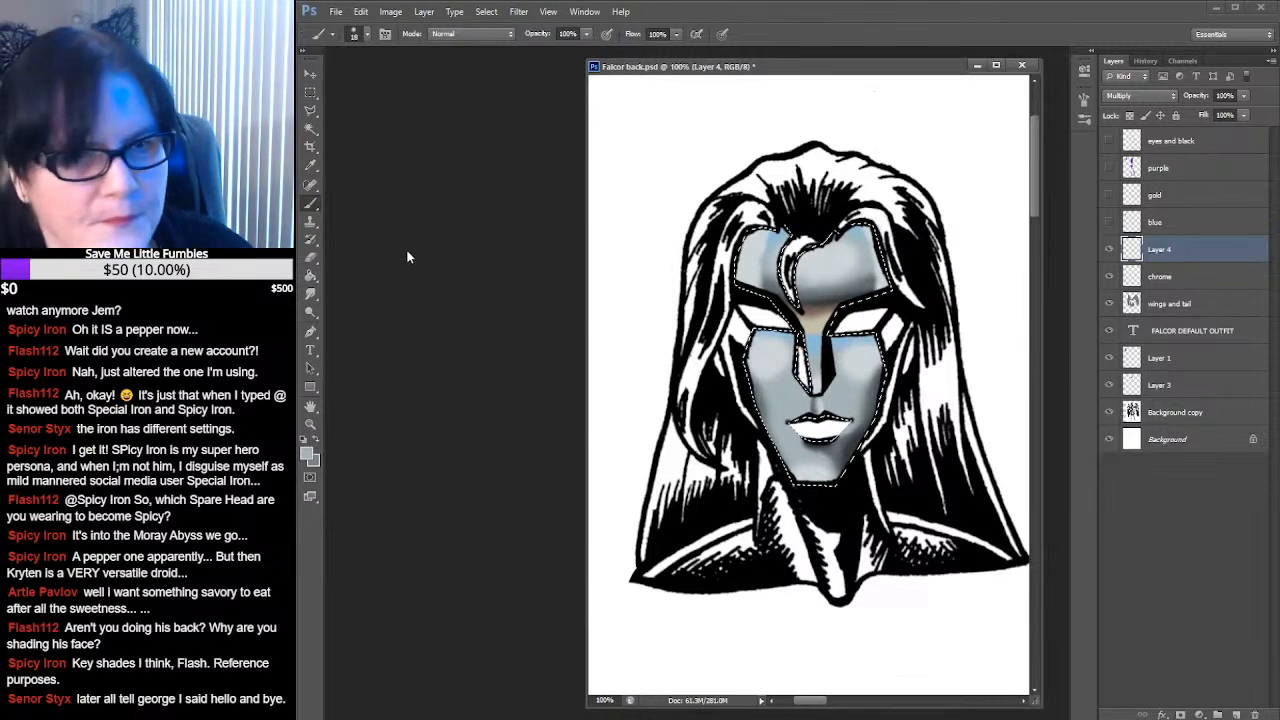
click(312, 166)
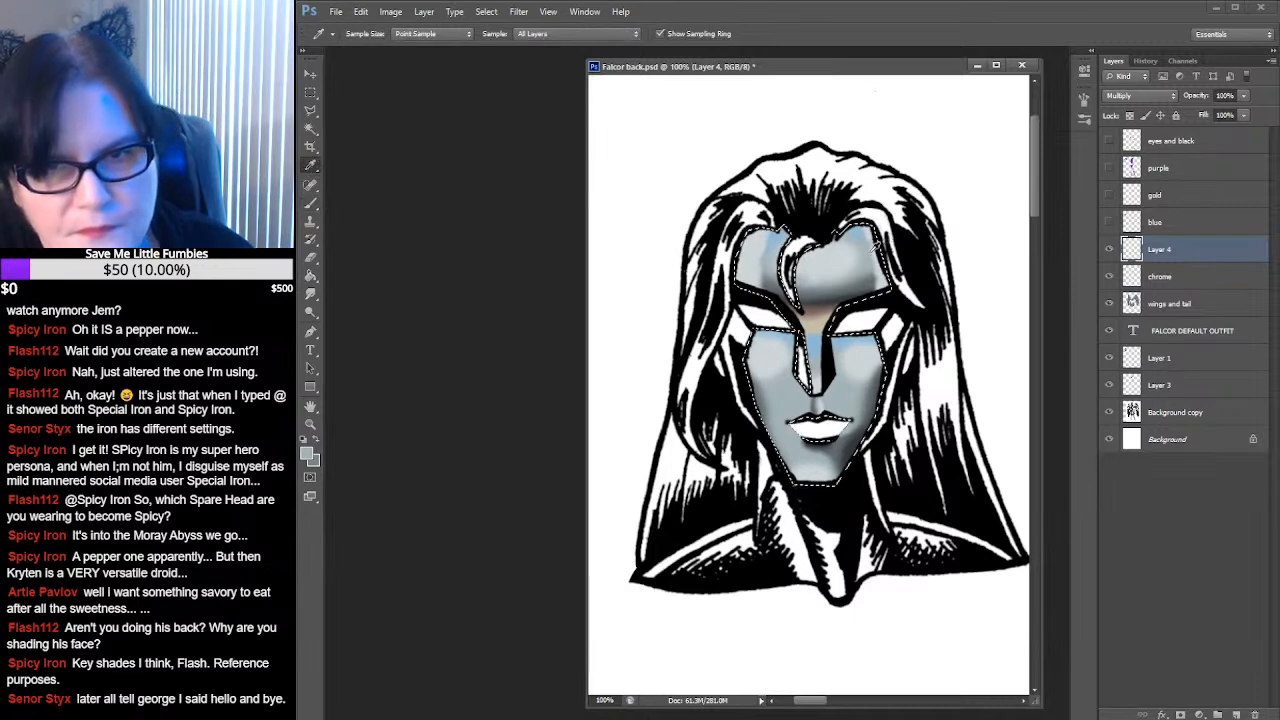
click(311, 203)
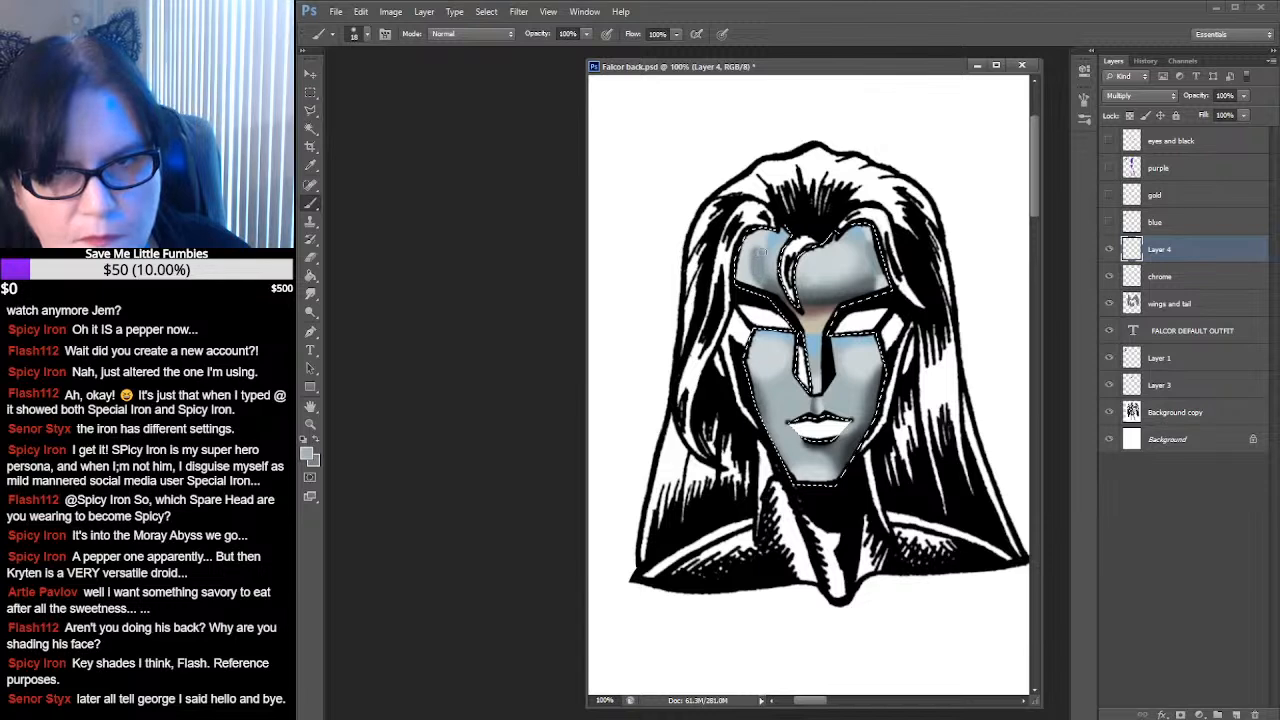
Sample the face's blue and brush it along the upper left forehead with a soft 60 px brush
click(311, 167)
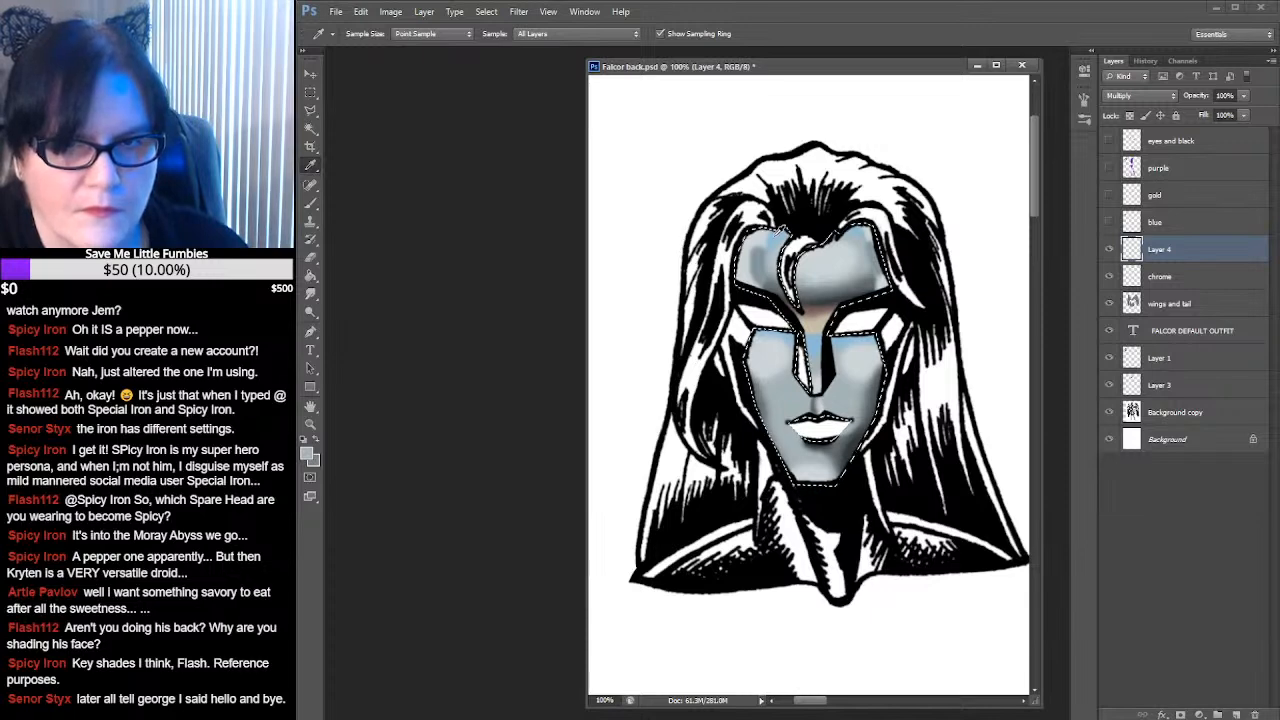
click(311, 204)
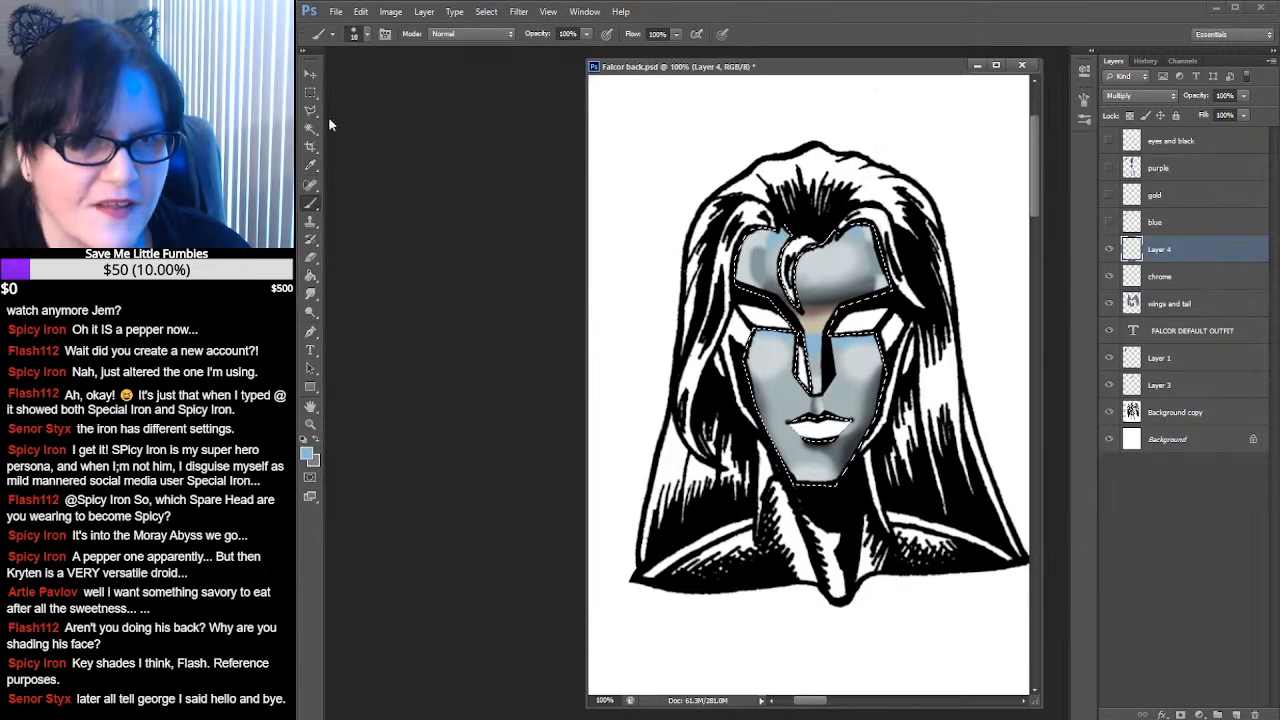
click(367, 37)
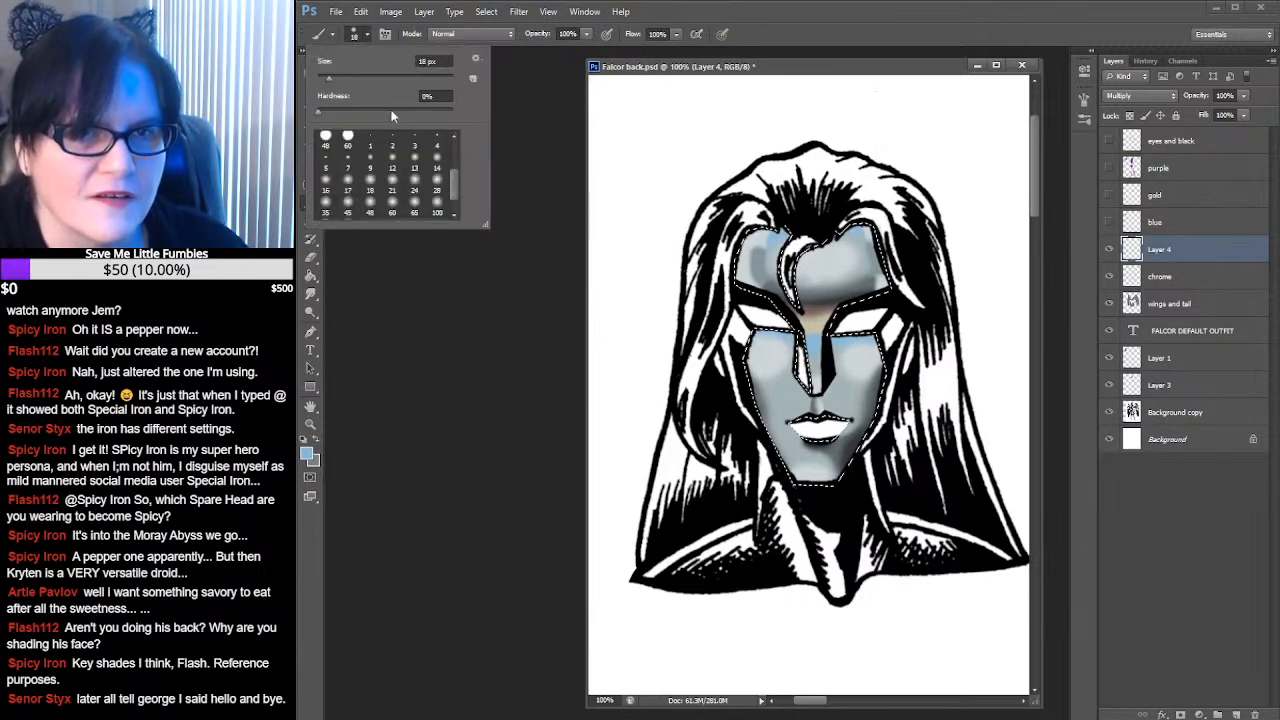
click(437, 190)
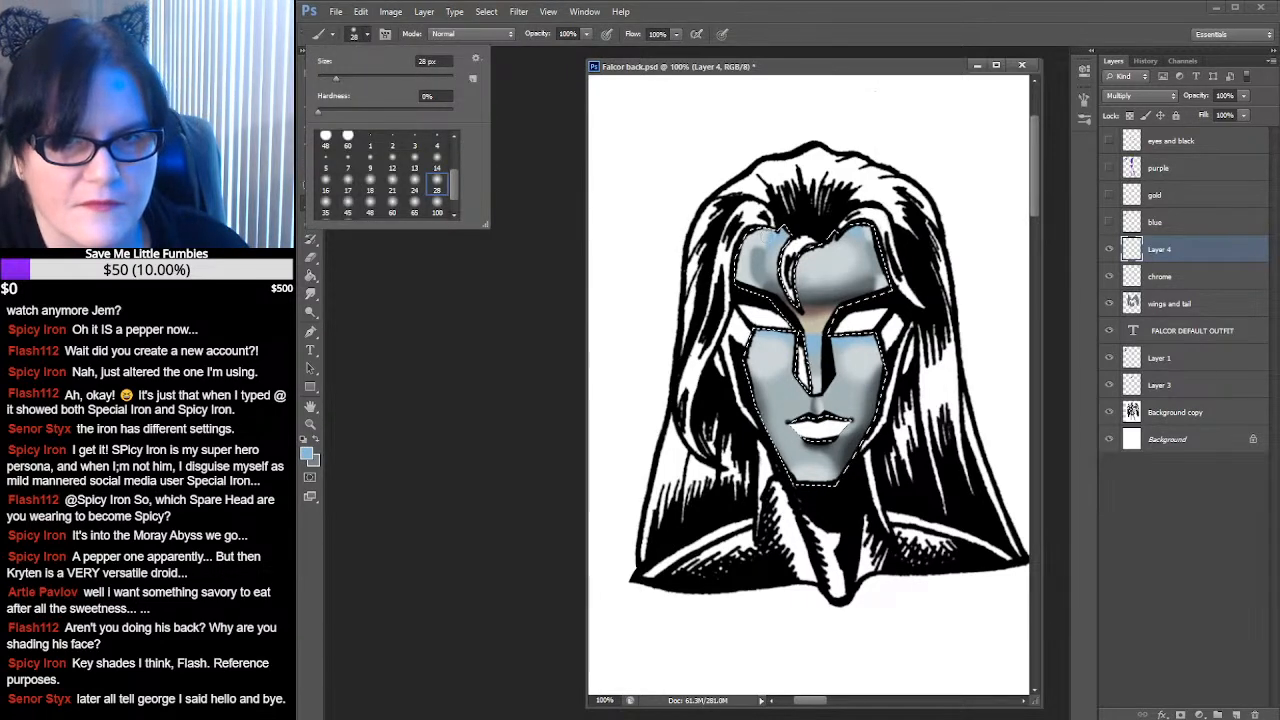
click(392, 210)
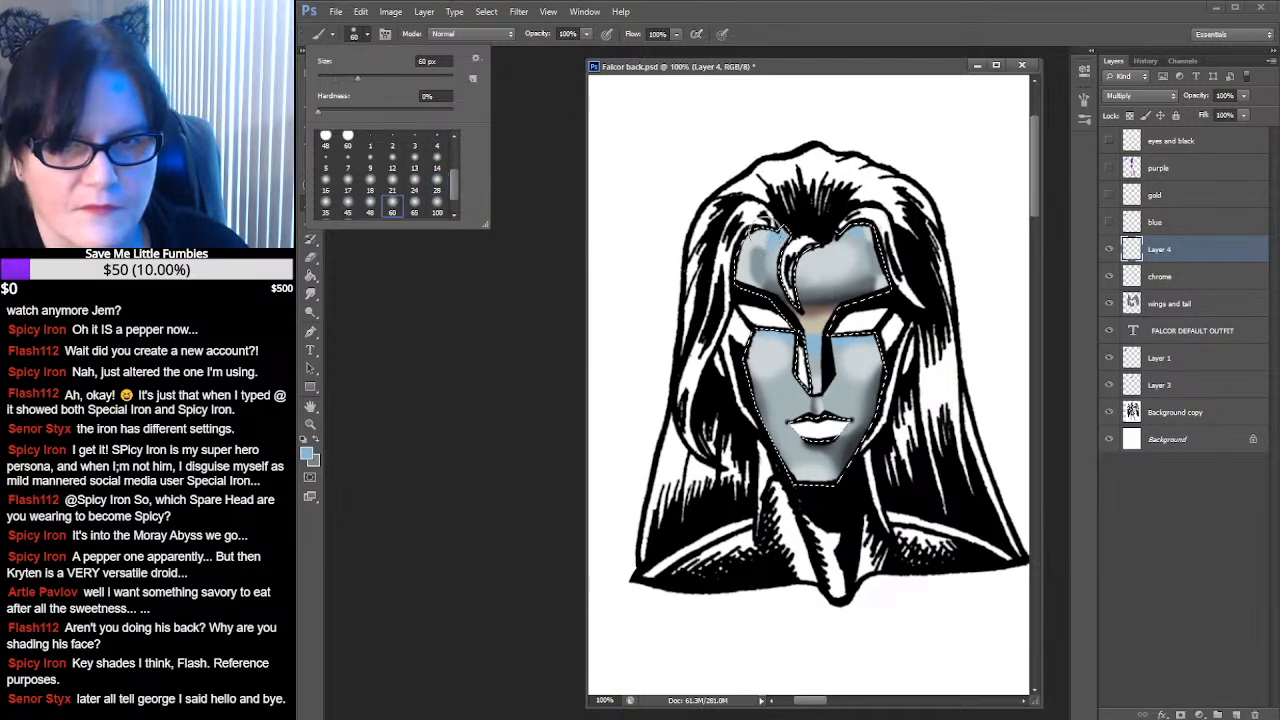
drag(778, 222, 757, 224)
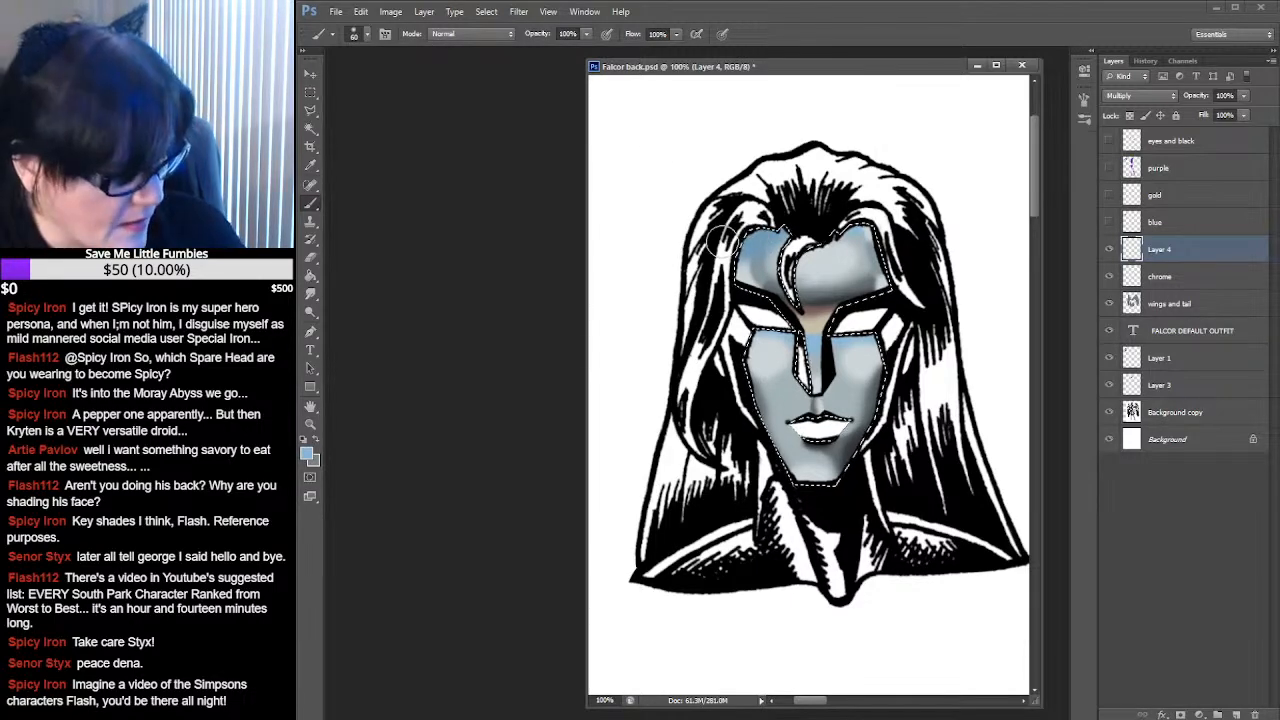
Sample the light blue palette swatch and brush it over the upper left forehead with the soft 60 px brush
drag(814, 703, 997, 700)
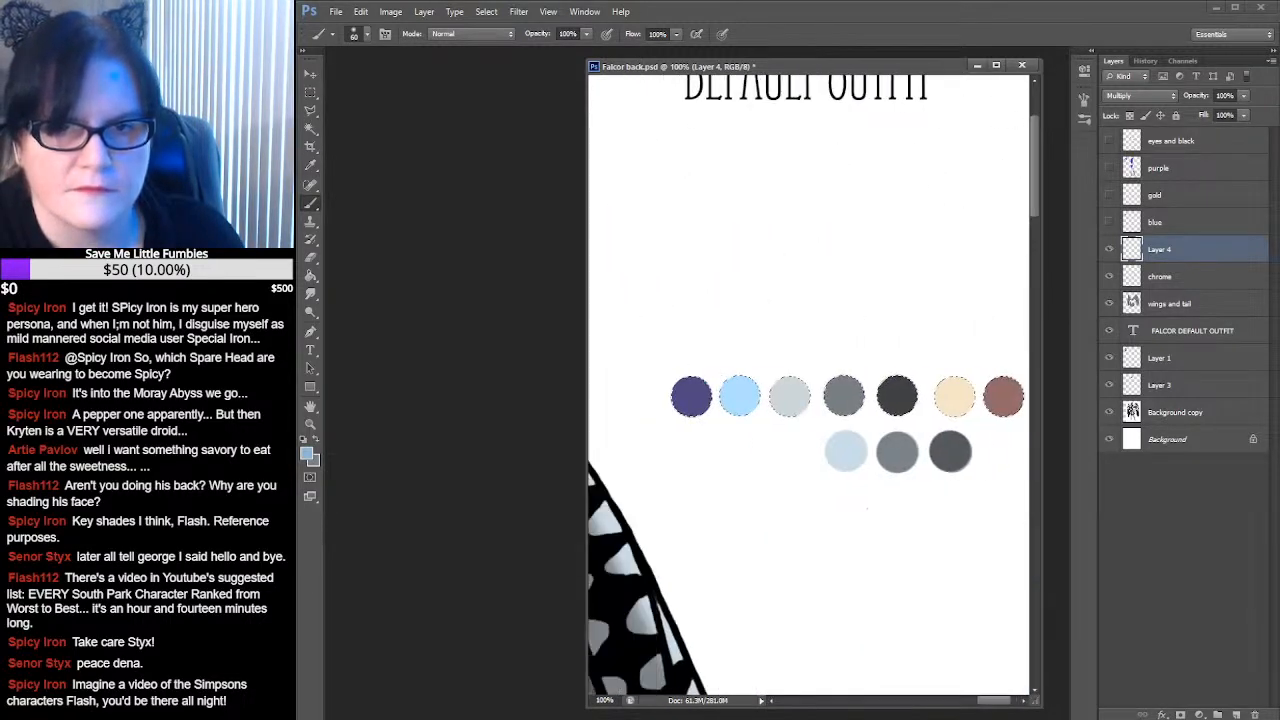
click(310, 165)
click(737, 394)
drag(1004, 702, 826, 684)
click(311, 203)
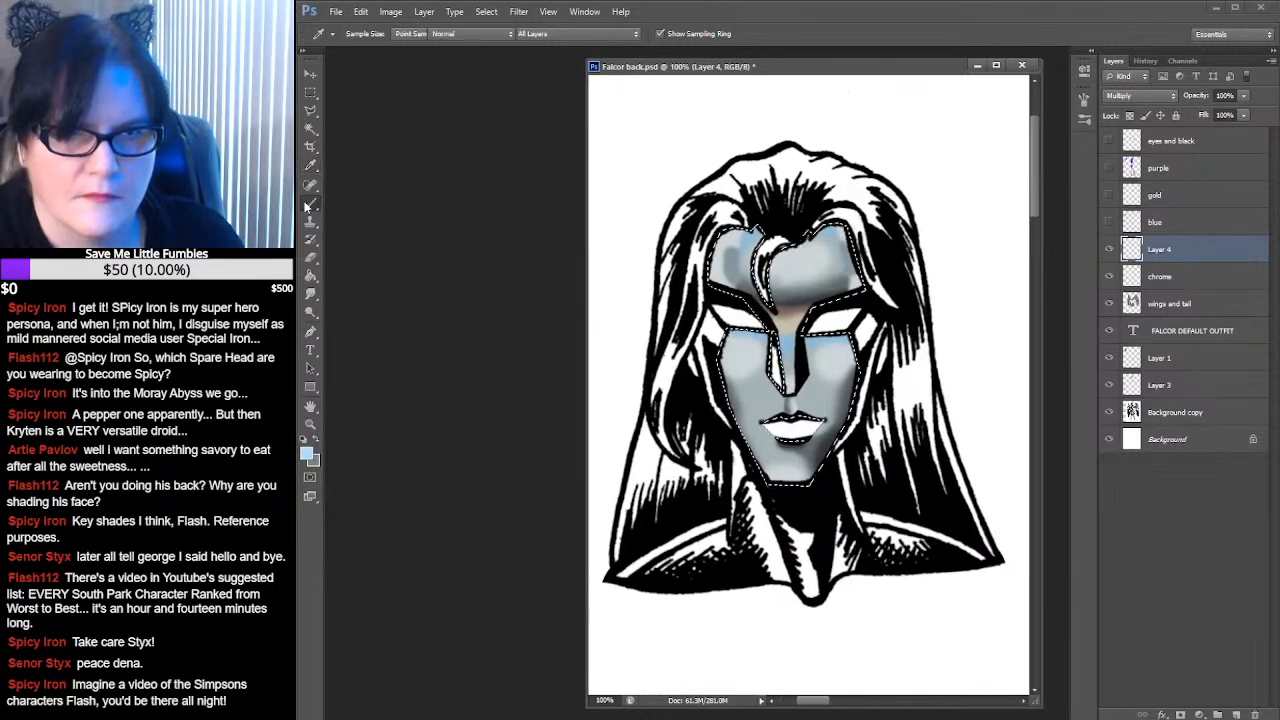
drag(745, 220, 718, 240)
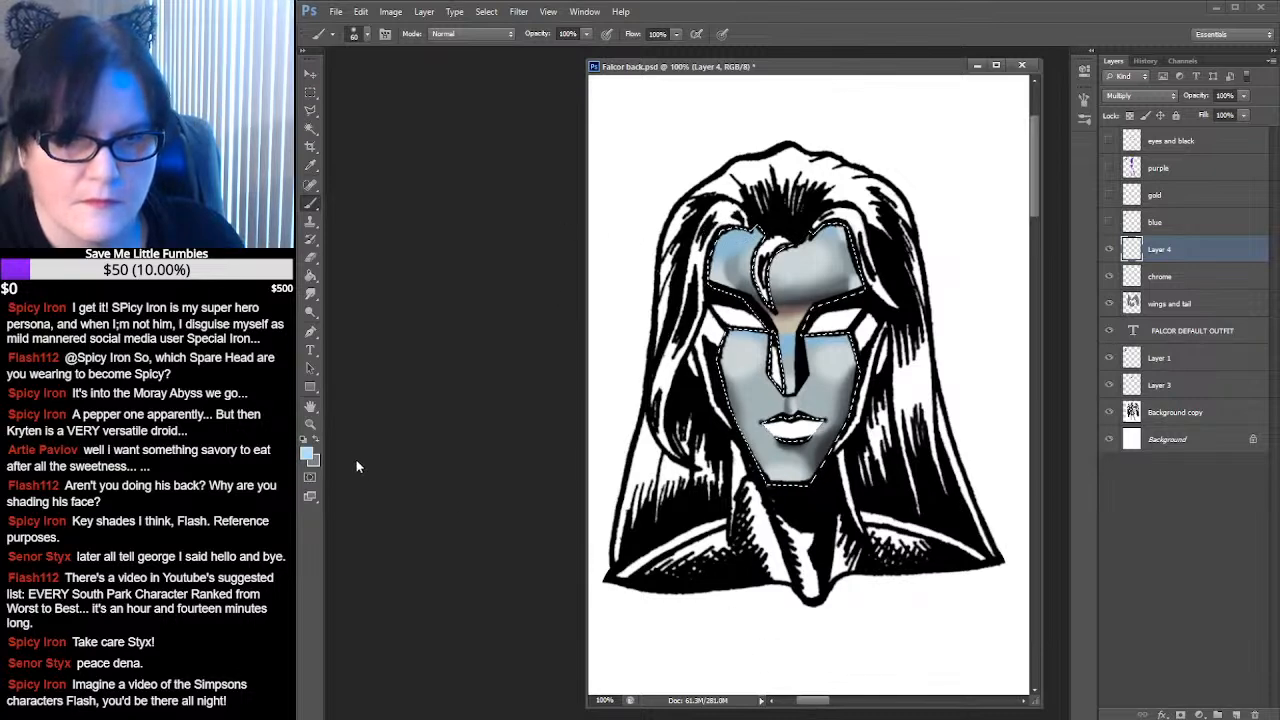
Sample the light grey palette swatch and brush light grey and light blue over both sides of the forehead on Layer 4
click(317, 441)
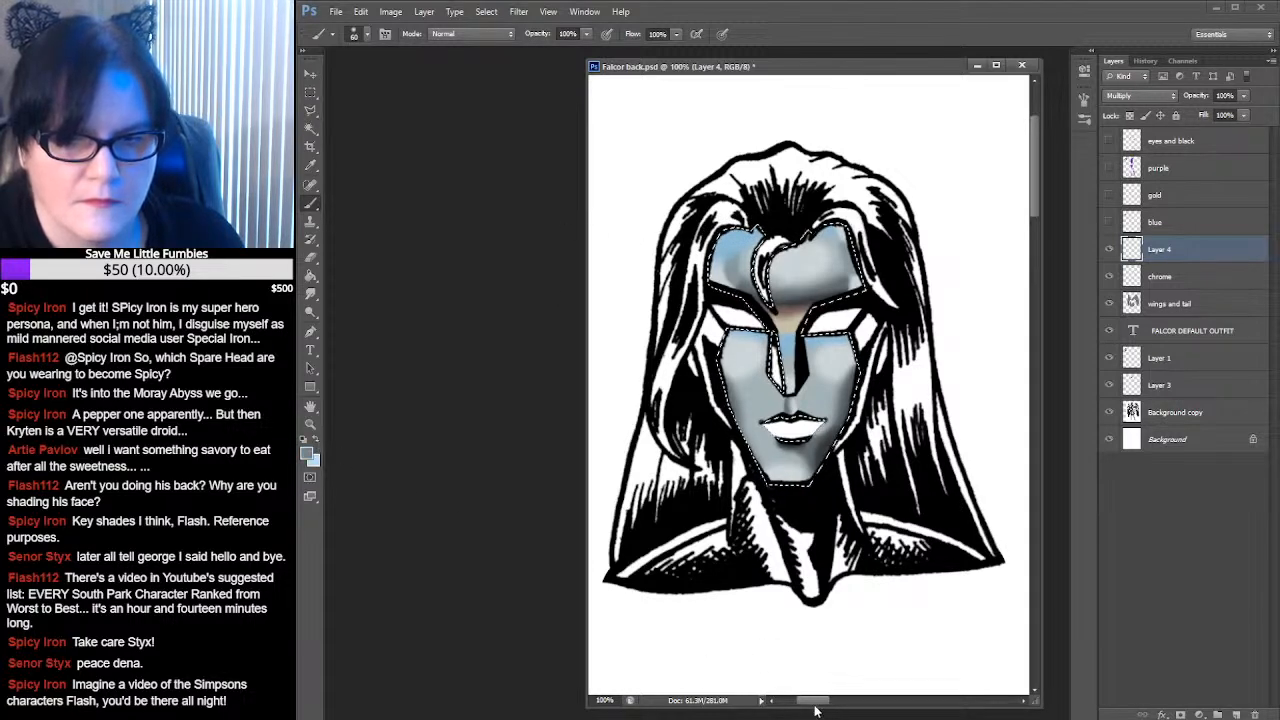
drag(815, 705, 1010, 712)
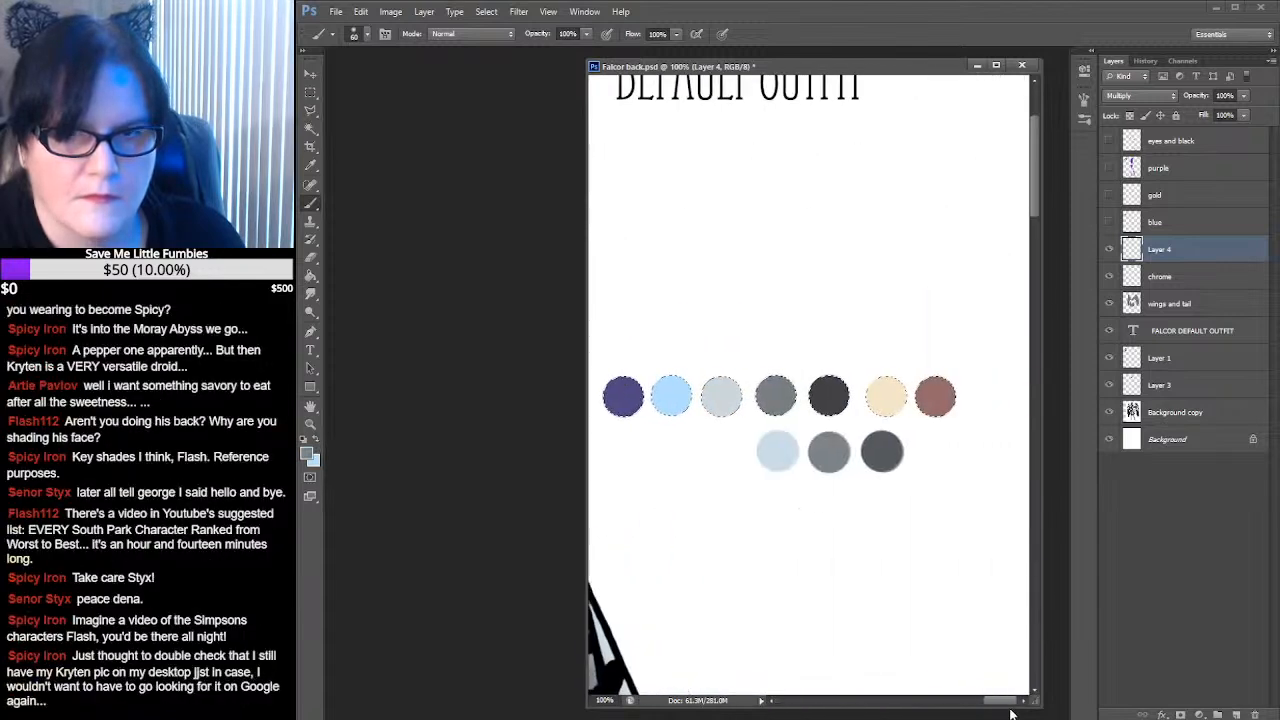
key(i)
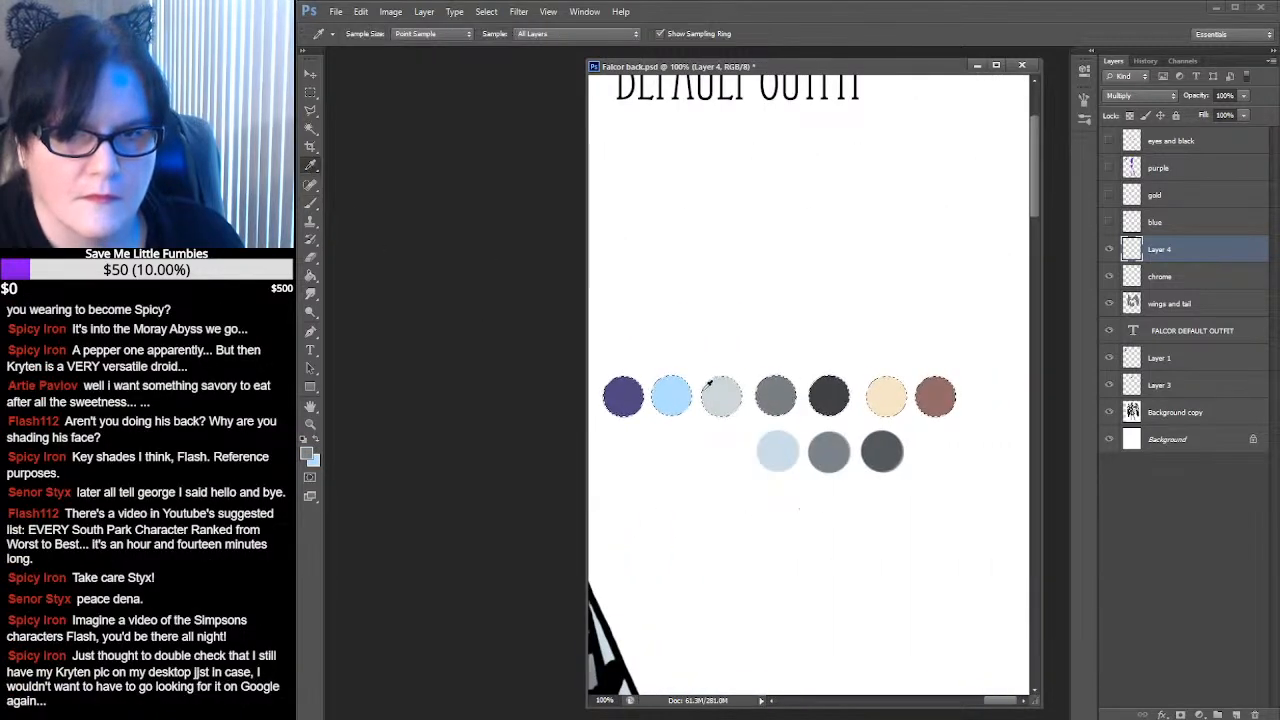
drag(1000, 706, 810, 700)
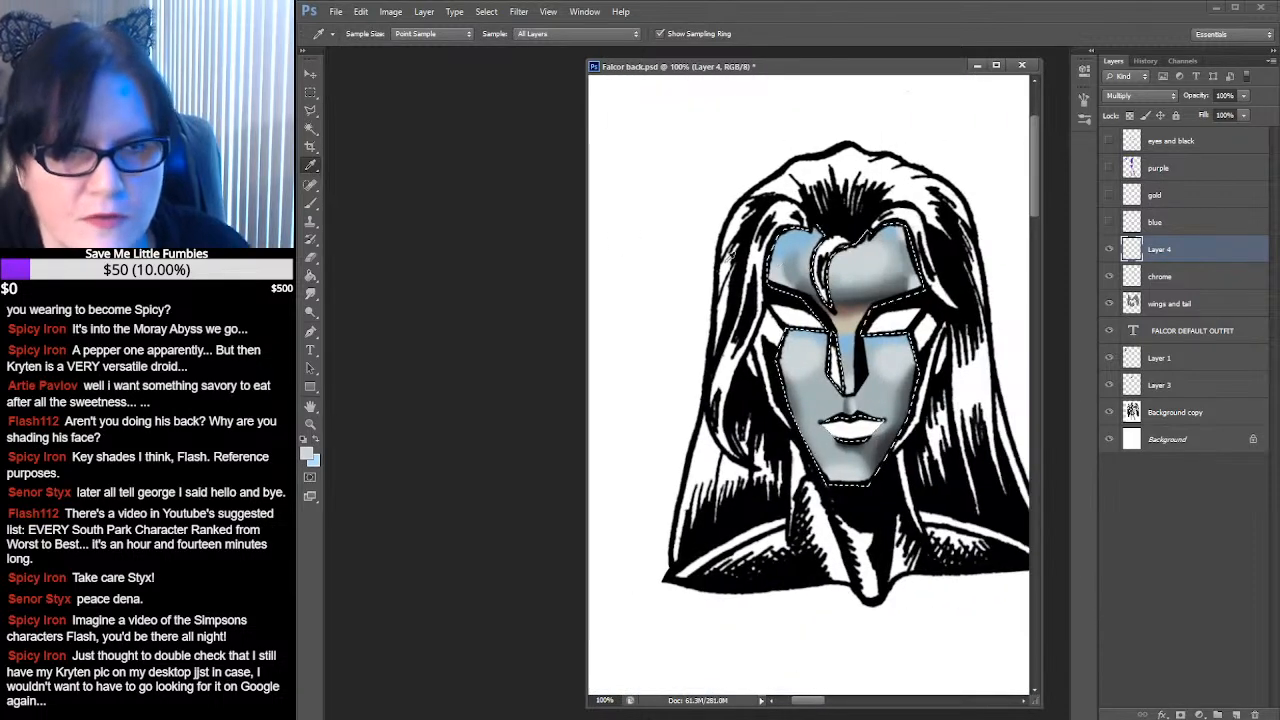
key(b)
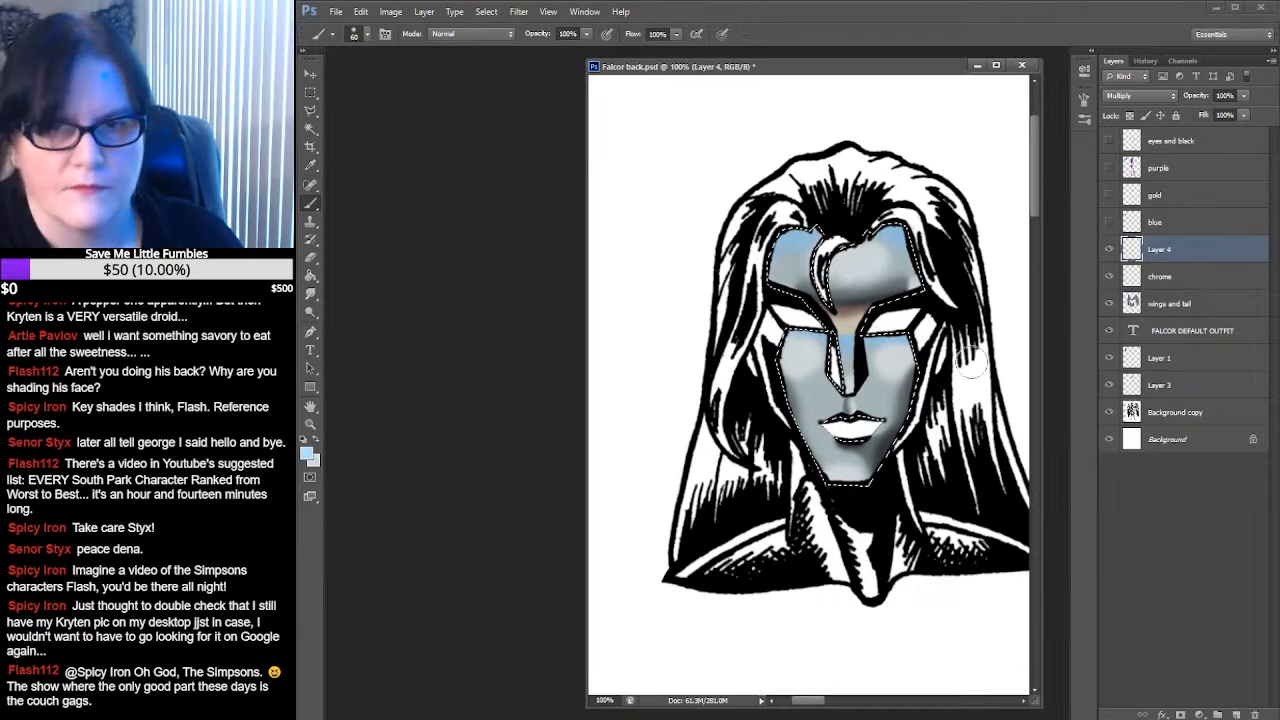
Sample palette swatches to set charcoal as the foreground colour and grey as the background colour
drag(953, 277, 670, 302)
drag(980, 300, 660, 305)
drag(940, 306, 720, 310)
drag(990, 312, 710, 317)
drag(955, 317, 780, 303)
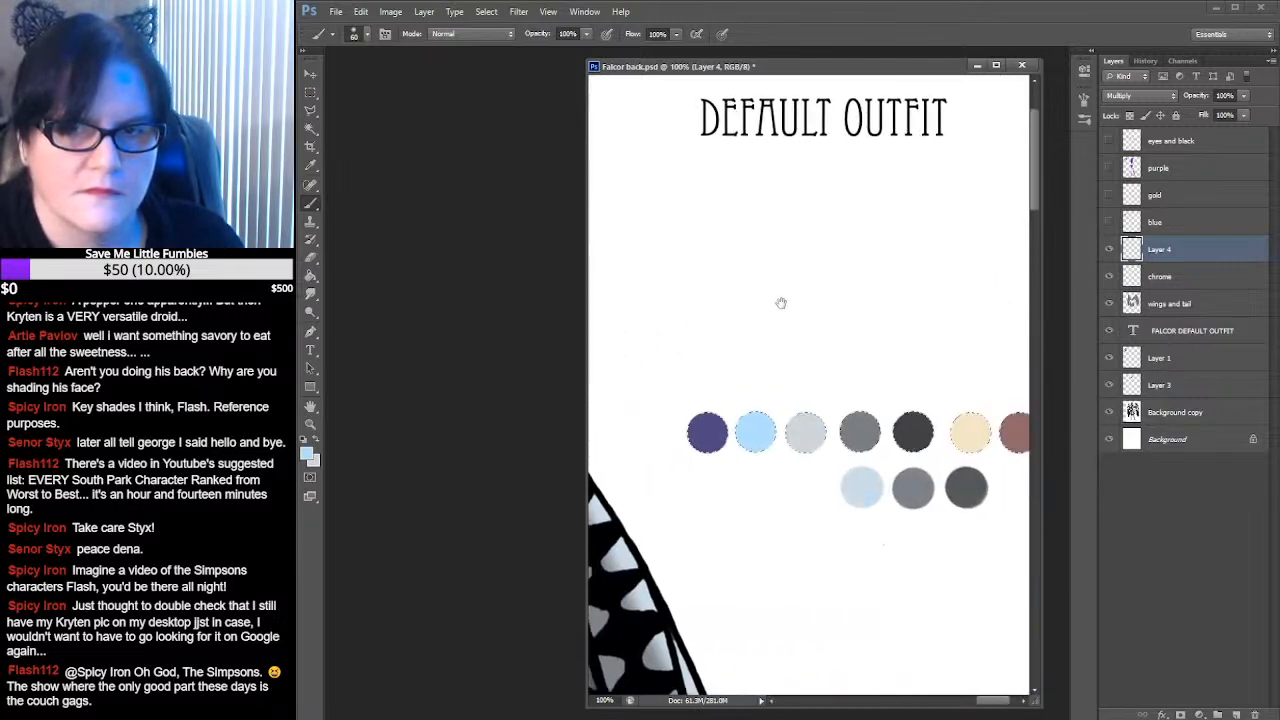
click(310, 165)
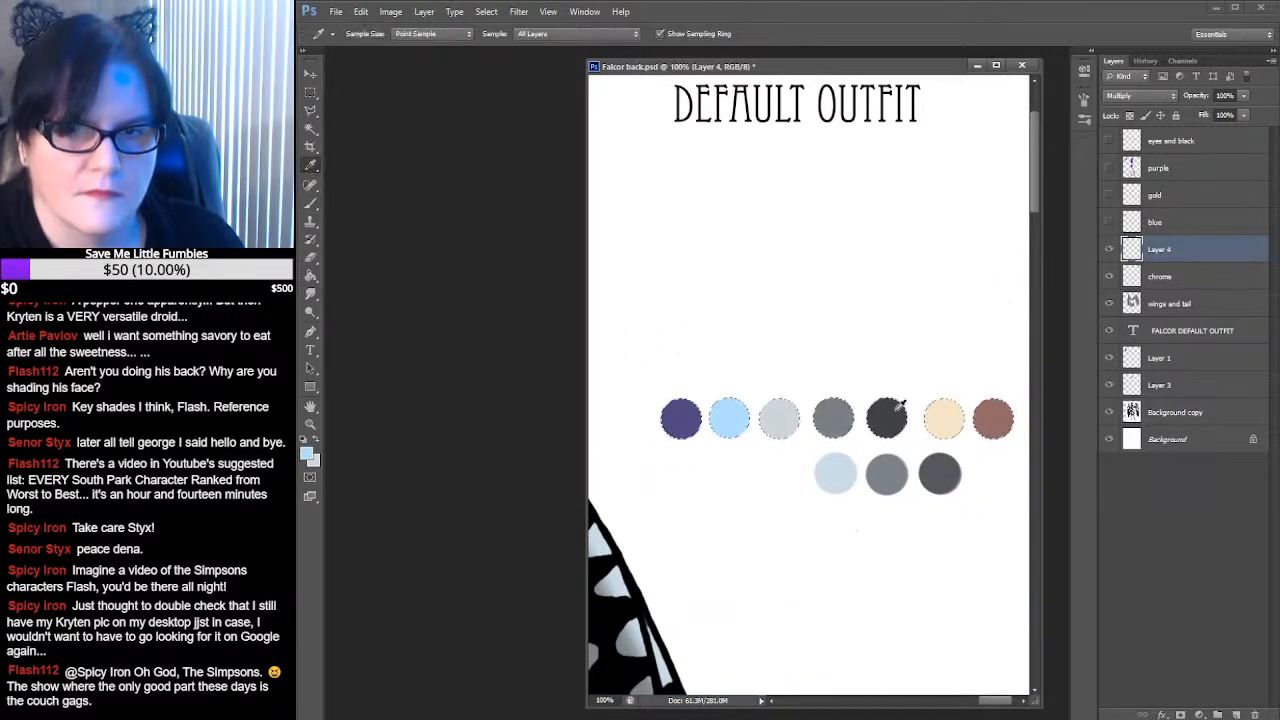
click(842, 410)
click(316, 439)
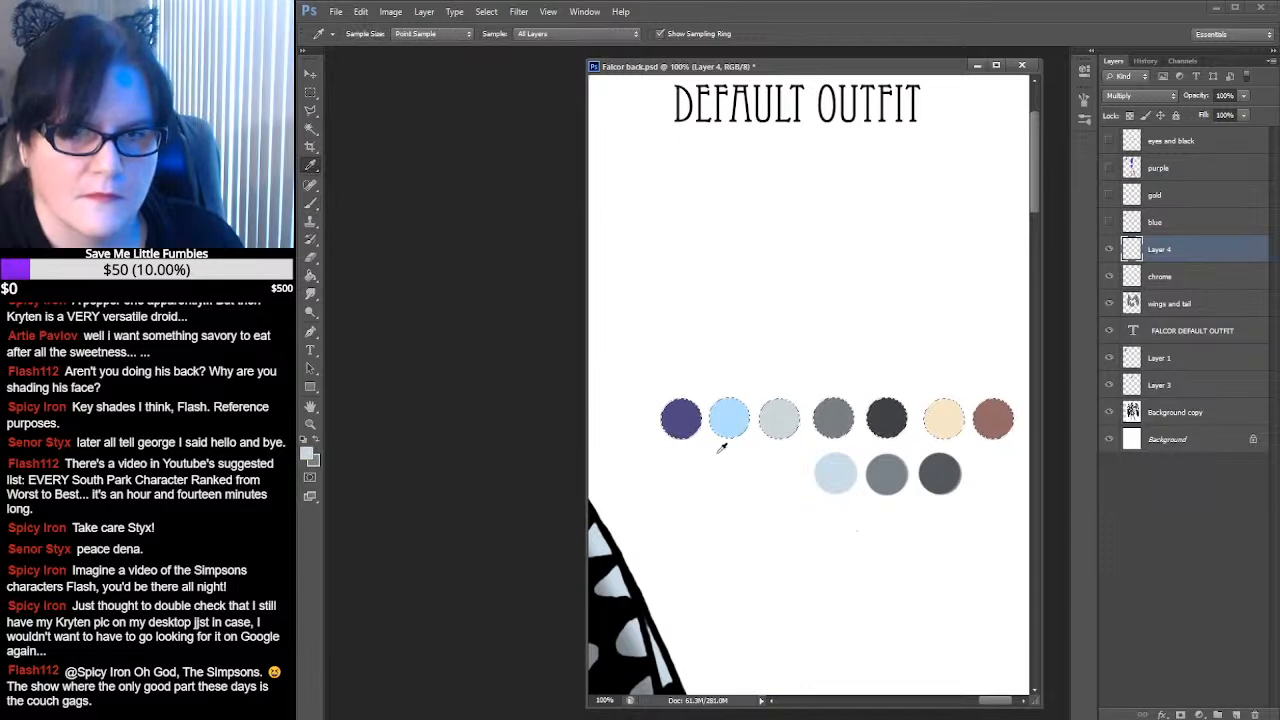
click(845, 418)
drag(1010, 700, 818, 697)
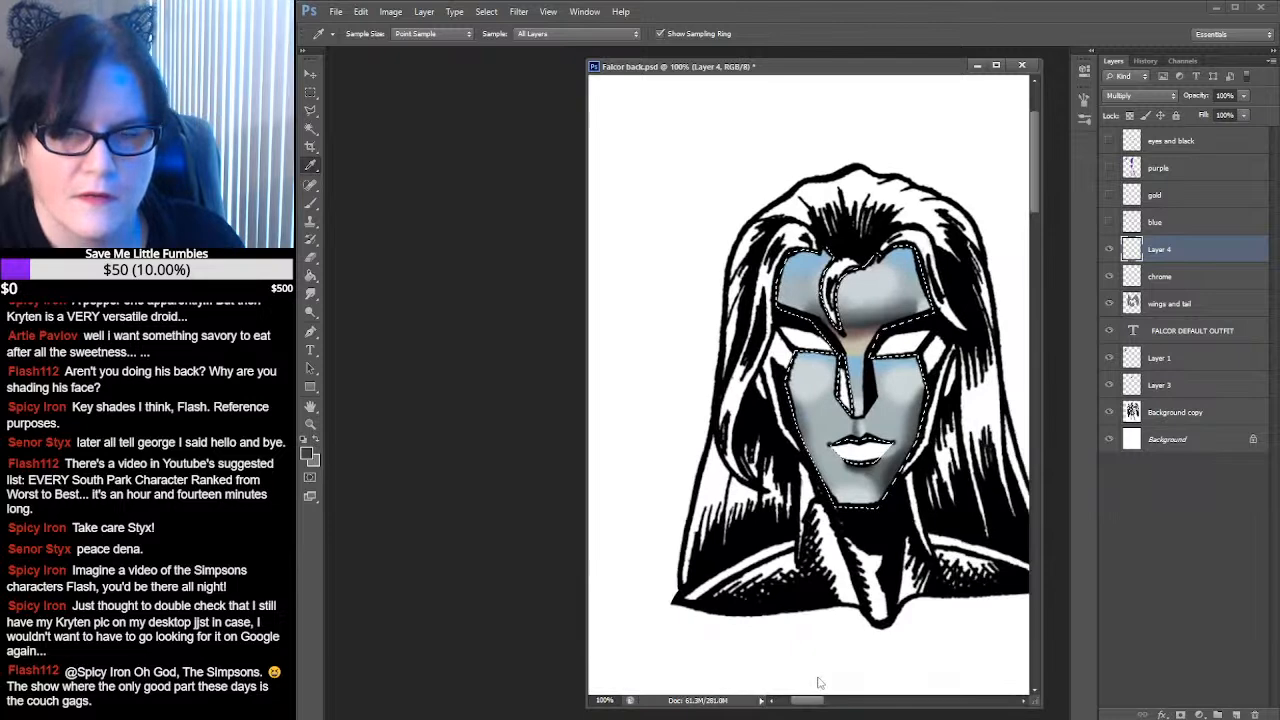
Shade the lower forehead above the brows in grey with the soft 60 px brush, and deselect
click(310, 203)
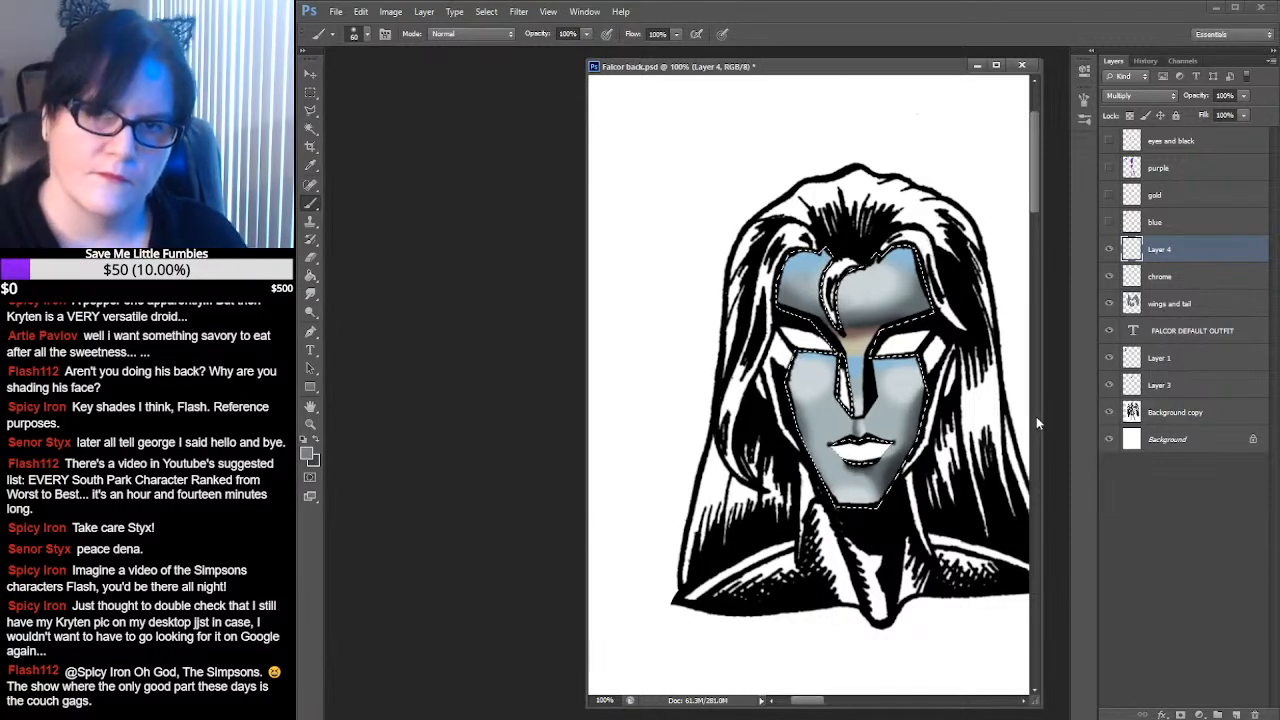
click(310, 91)
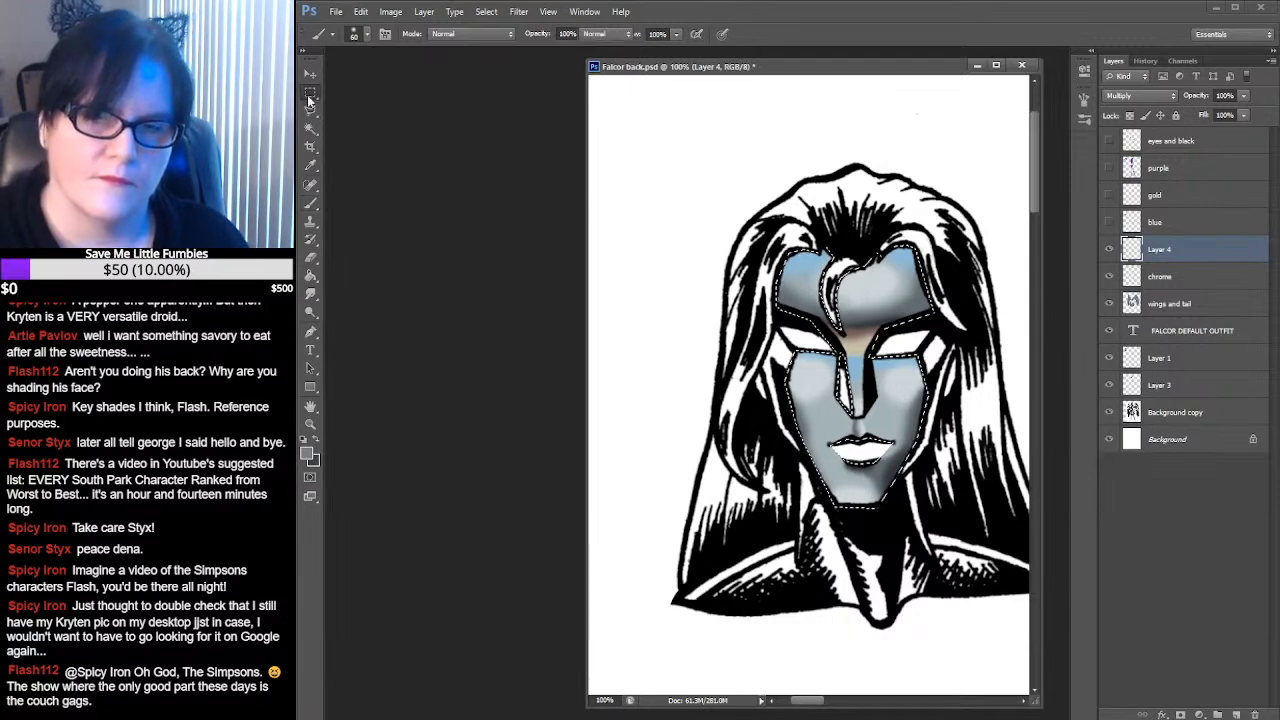
click(828, 196)
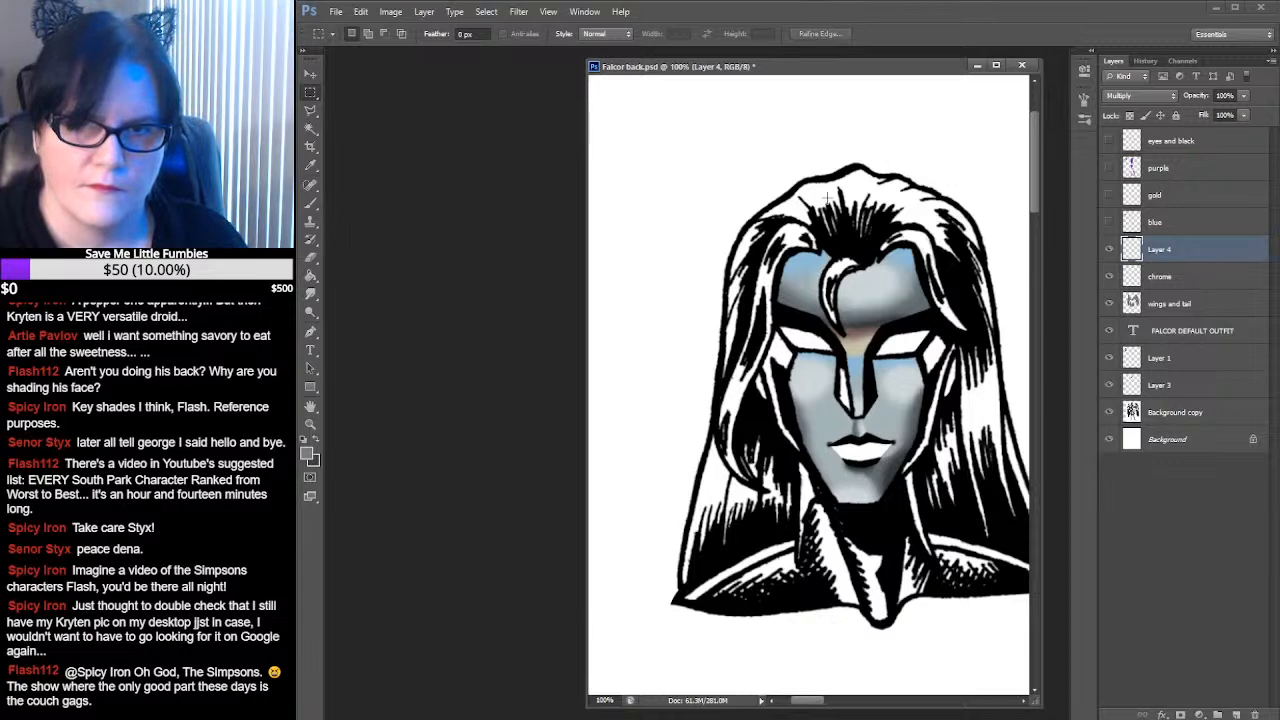
Examine the shaded chrome face up close and at reduced size, and compare it with the whole figure
click(310, 424)
alt+click(830, 327)
alt+click(957, 338)
alt+click(857, 308)
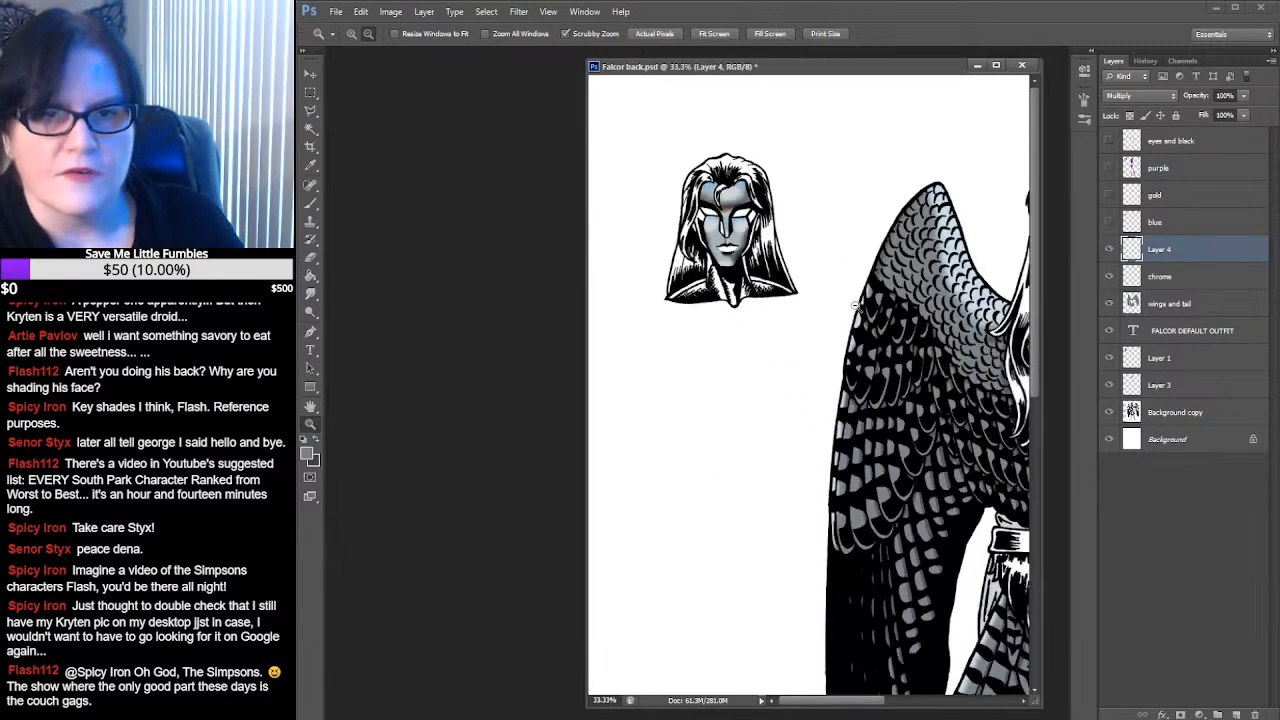
click(673, 214)
click(720, 213)
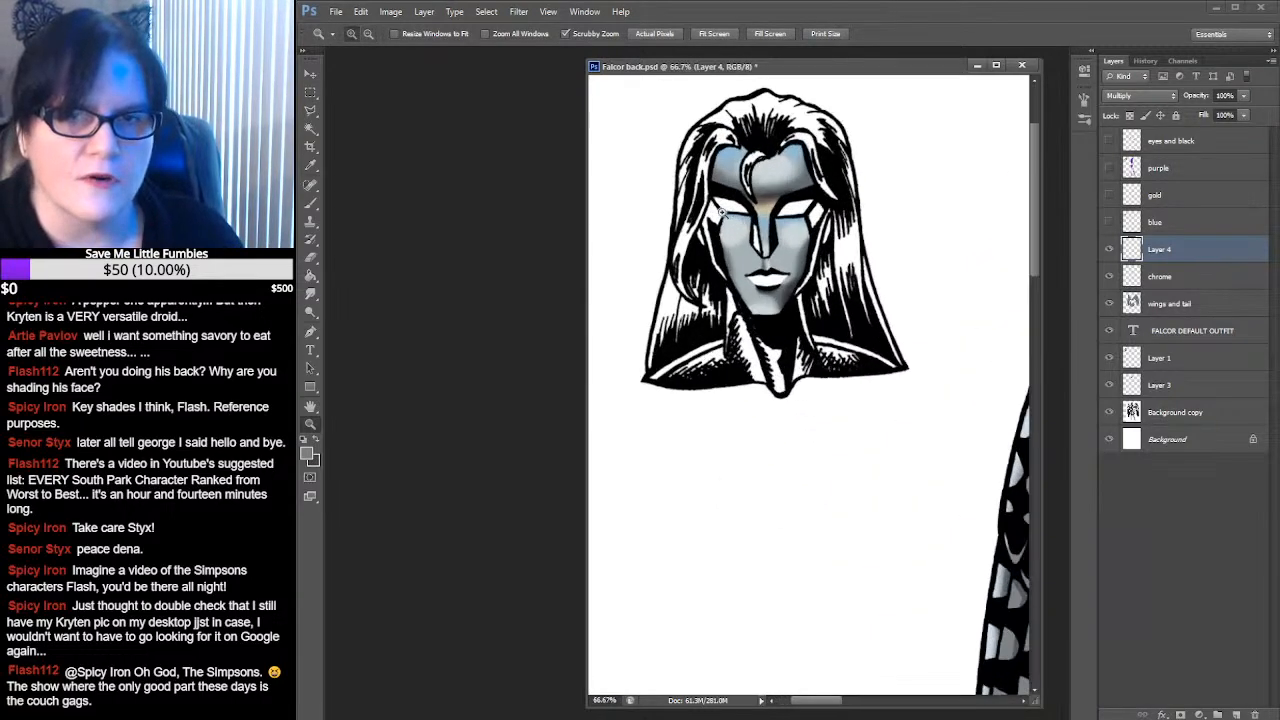
click(739, 200)
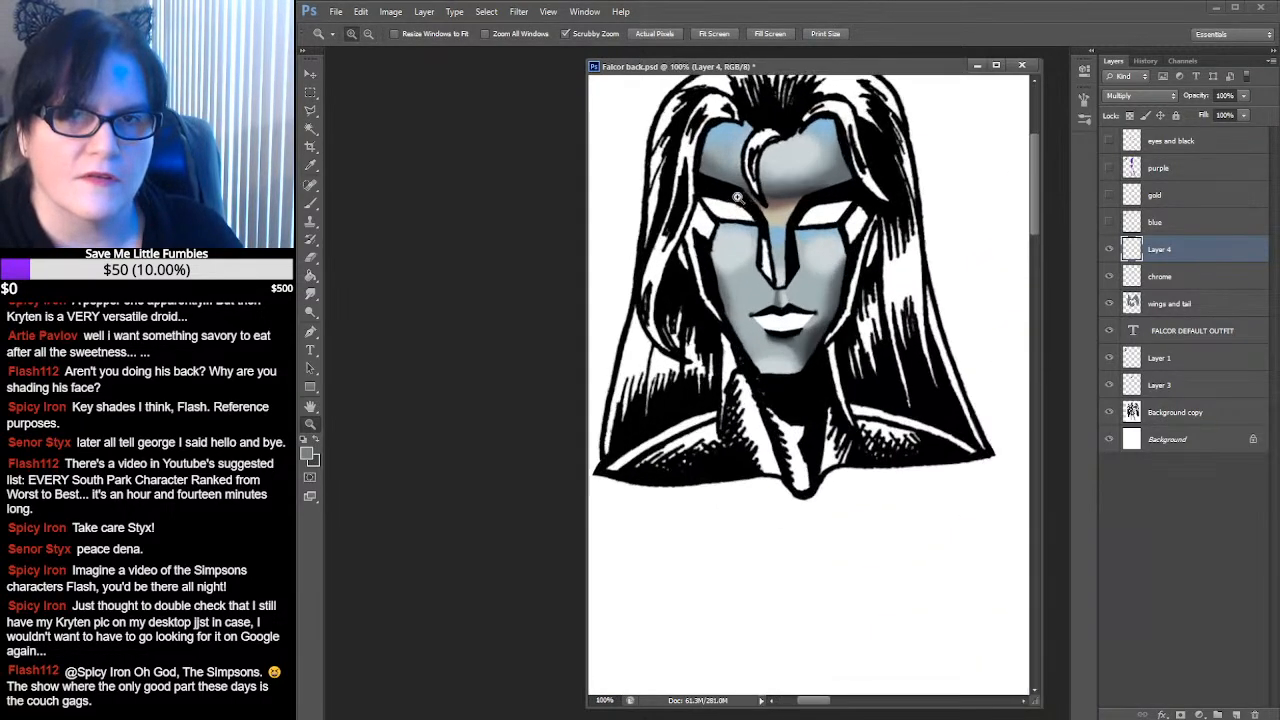
alt+click(798, 236)
alt+click(798, 236)
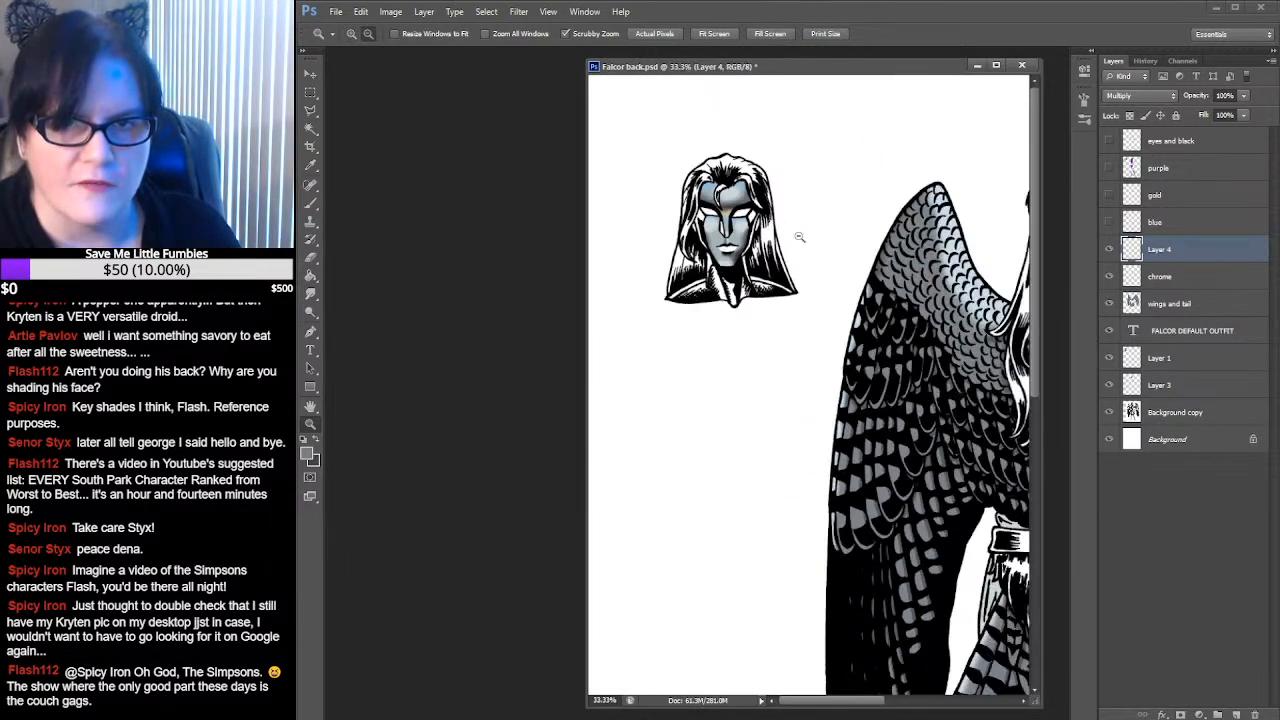
alt+click(798, 236)
alt+click(798, 236)
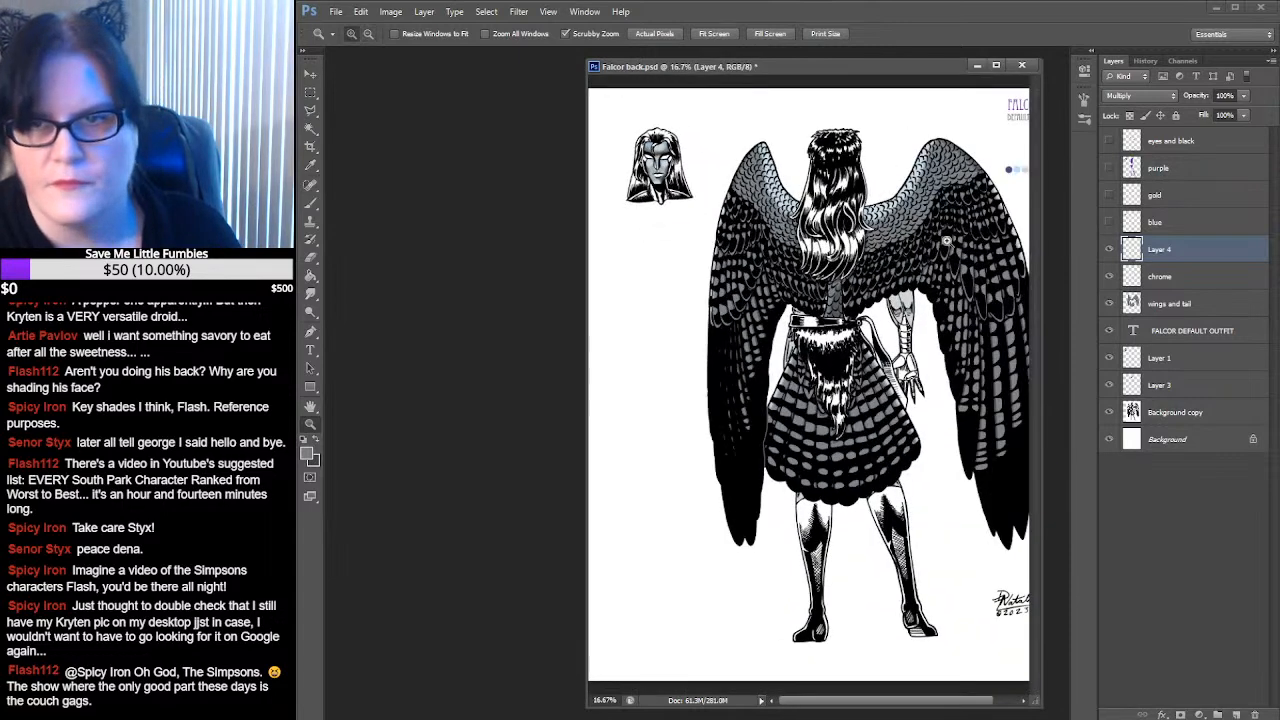
Merge Layer 4 with the chrome layer
click(1188, 280)
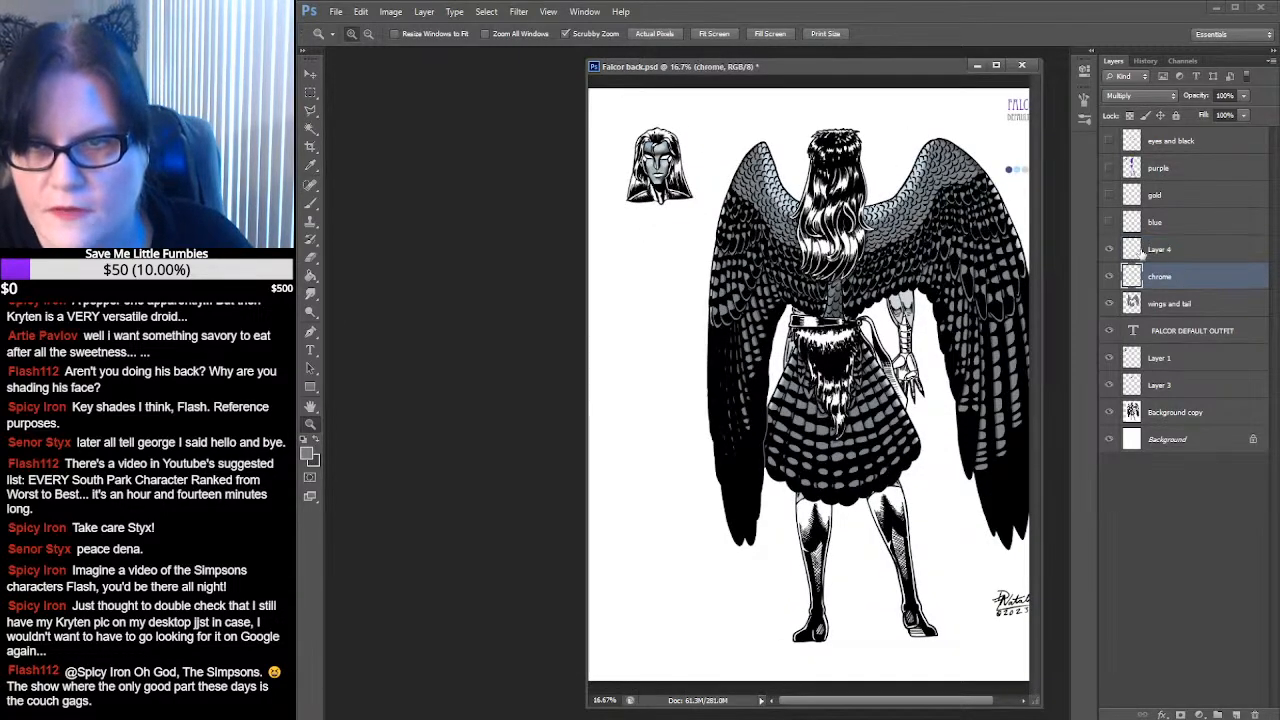
shift+click(1162, 252)
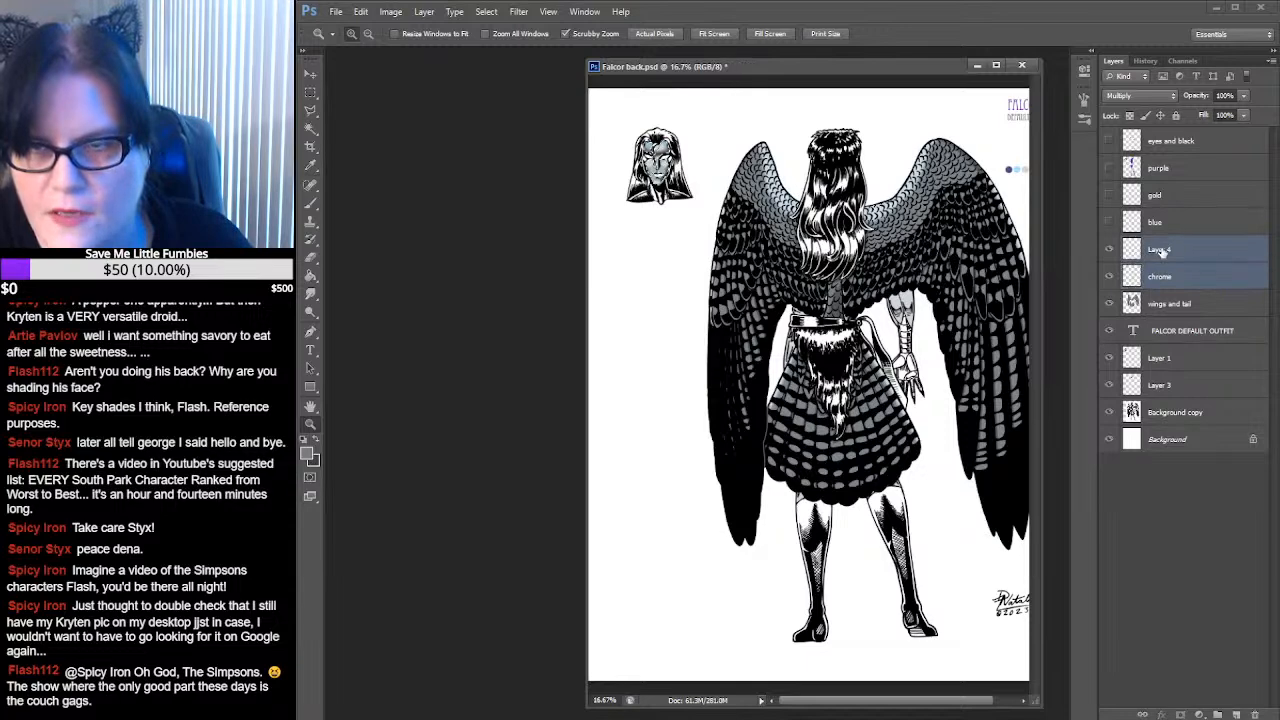
right_click(1162, 250)
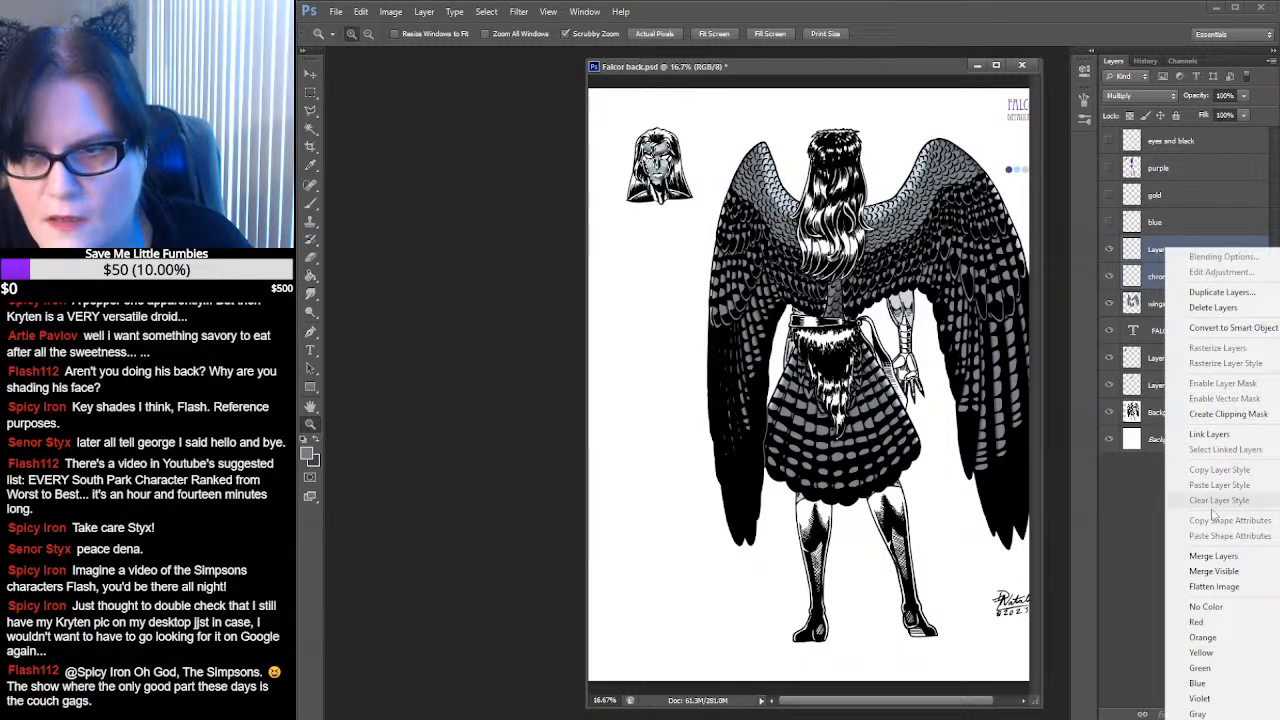
click(1212, 556)
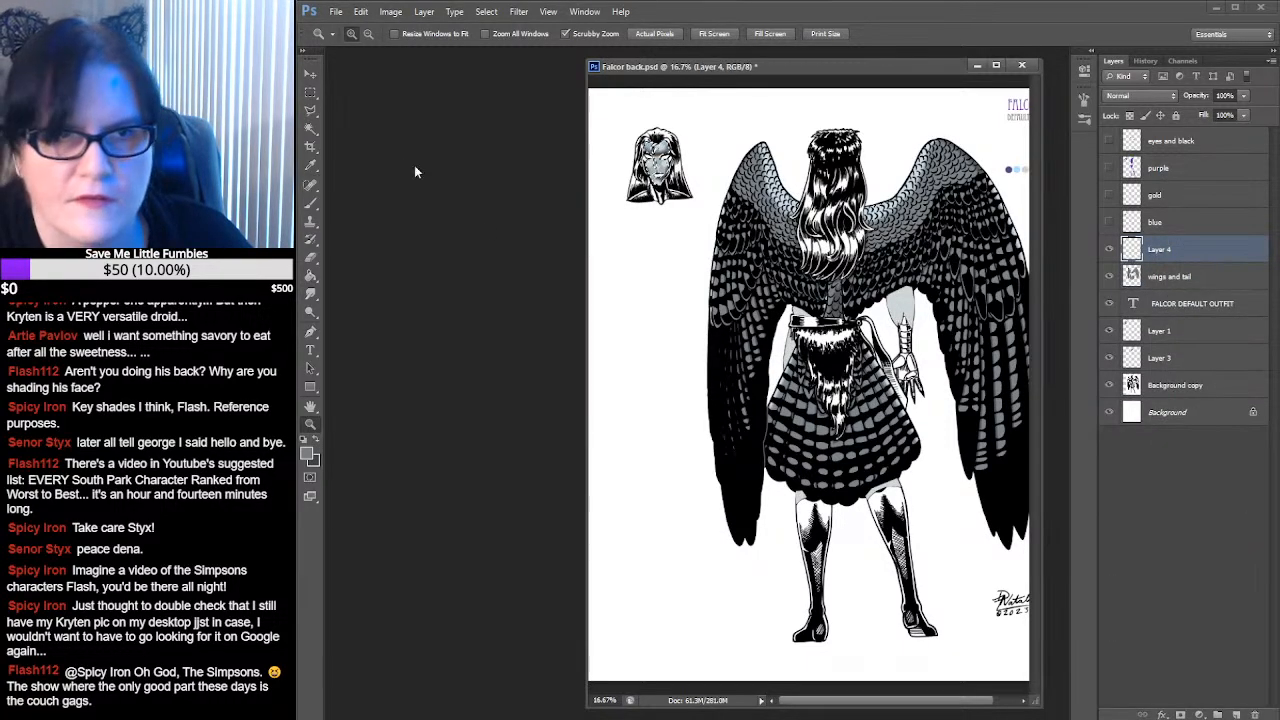
click(310, 91)
click(730, 137)
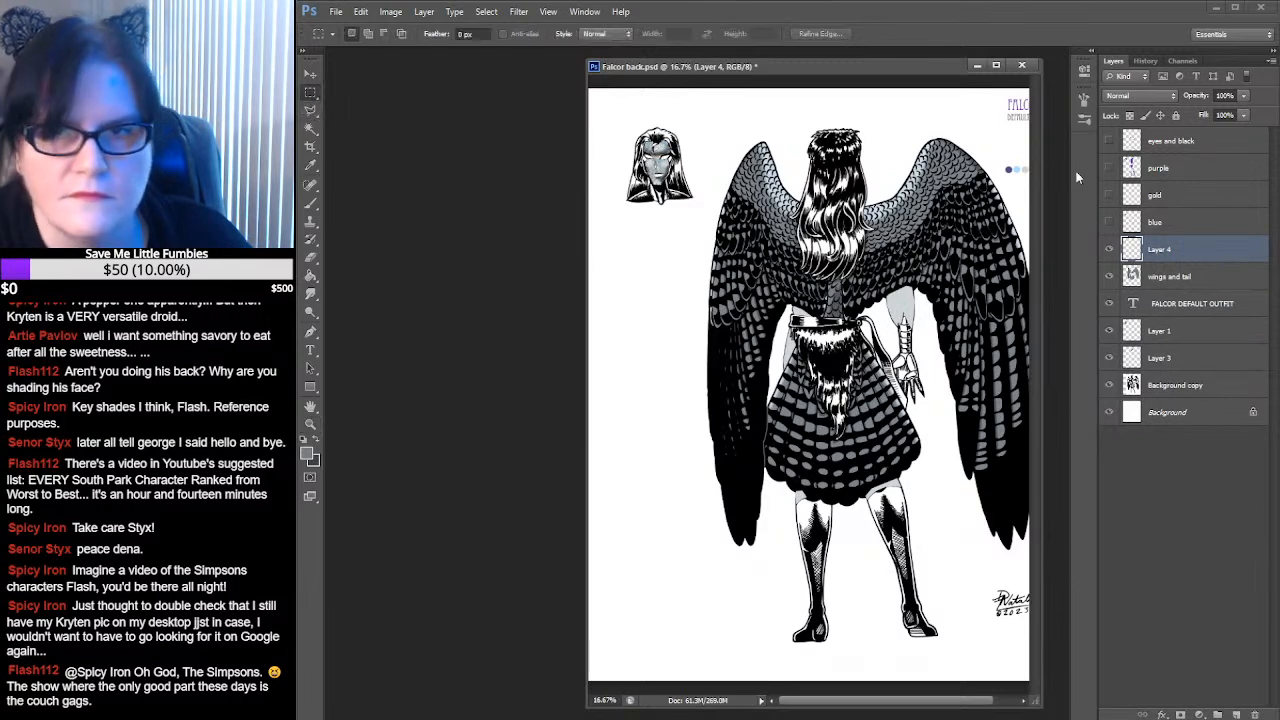
Set the merged layer's blend mode to Multiply and rename it chrome
click(1149, 96)
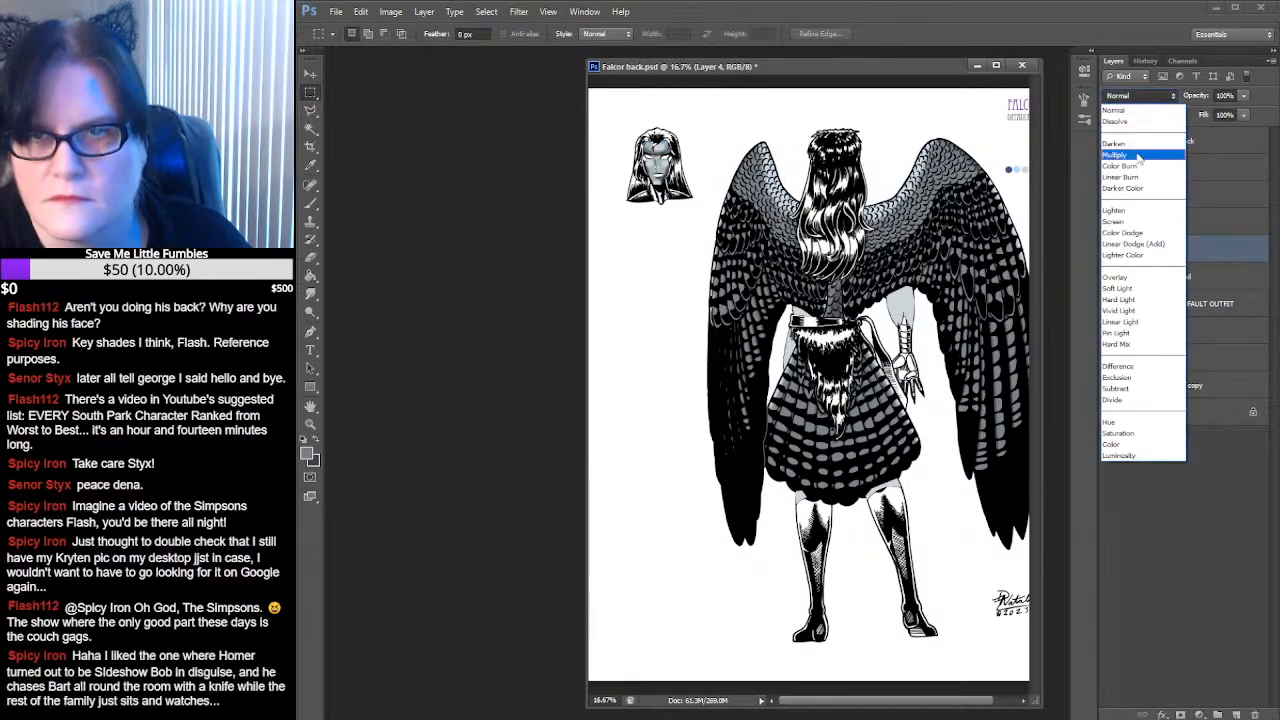
click(1137, 156)
double_click(1159, 249)
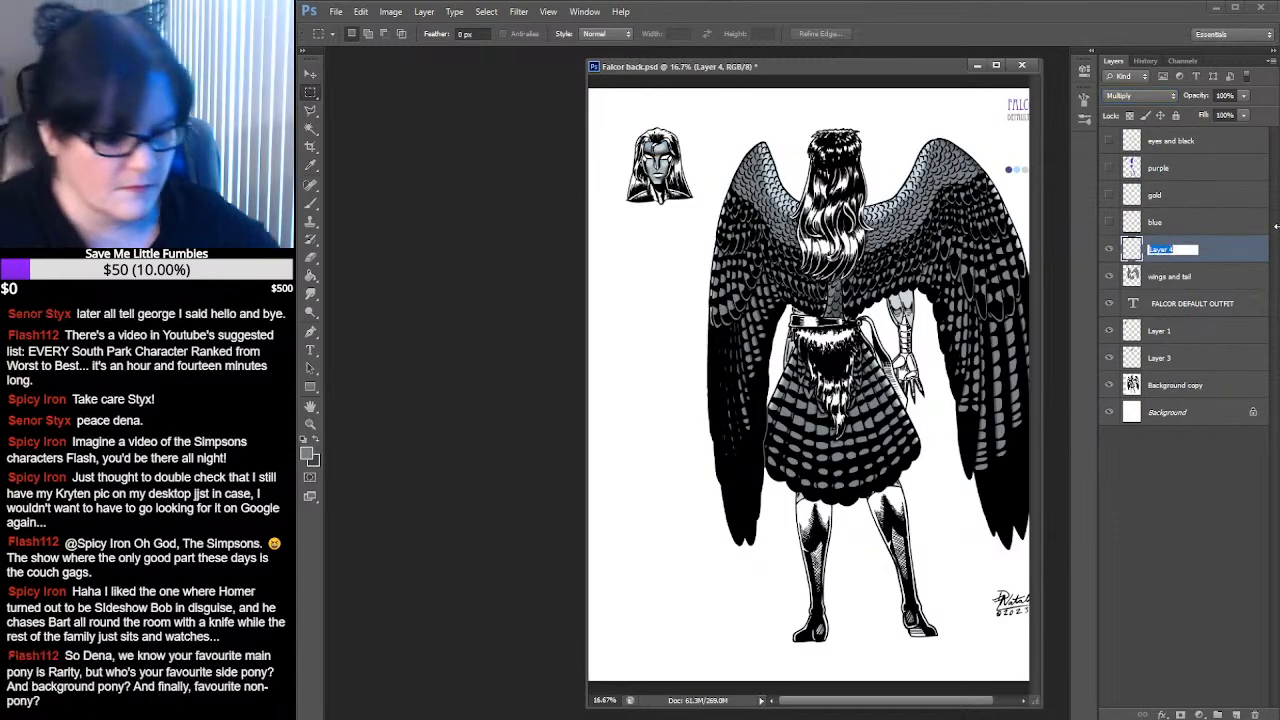
text(chrome)
key(Return)
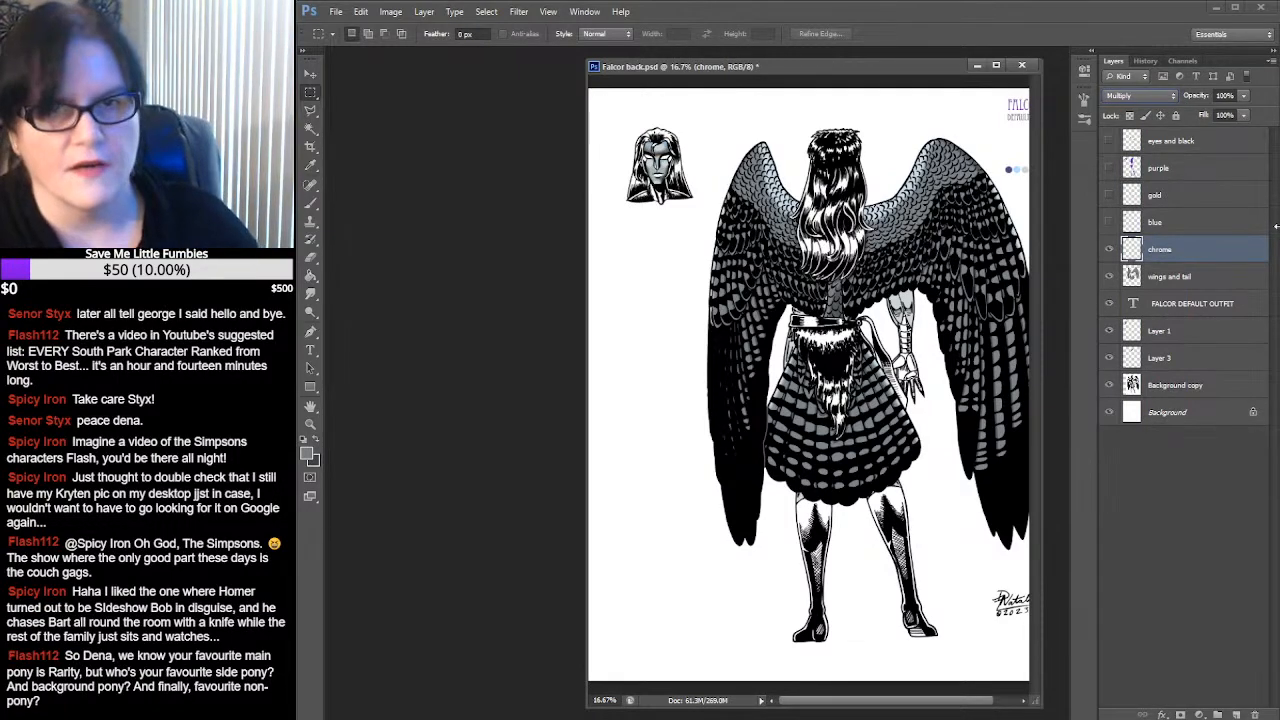
Switch the chrome layer's blend mode to Normal and back to Multiply
key(shift+alt+n)
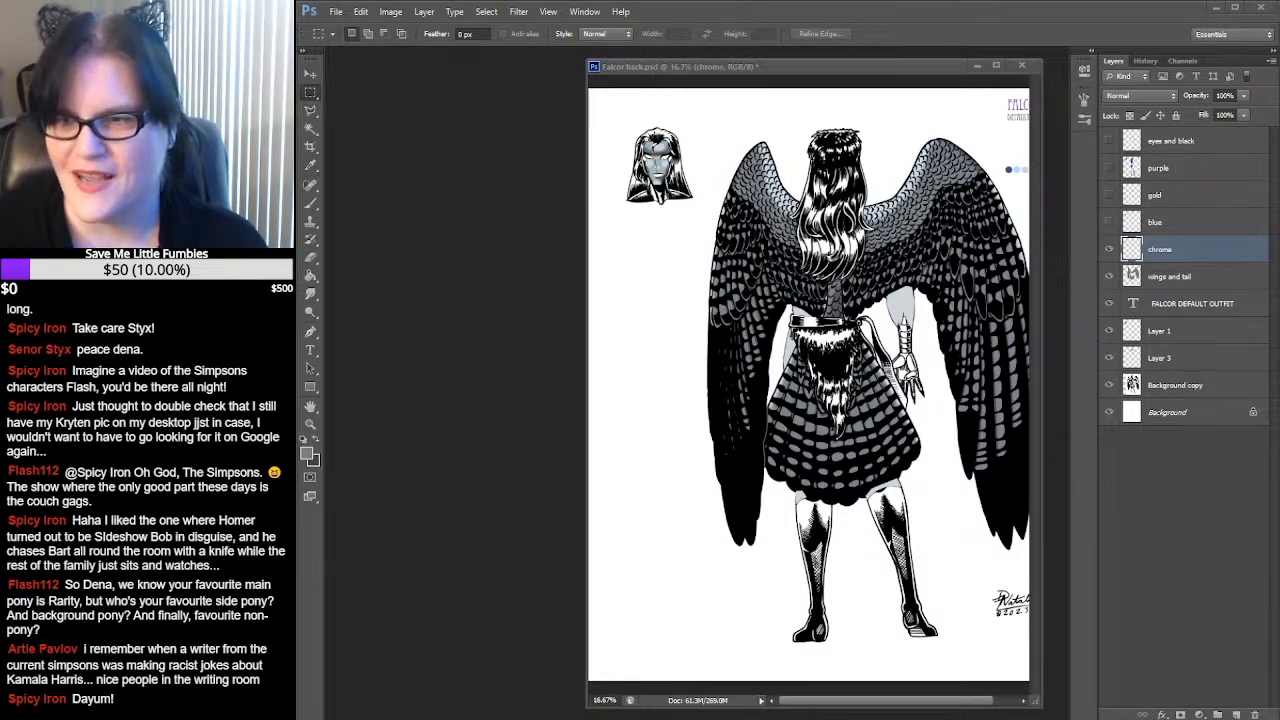
click(1168, 96)
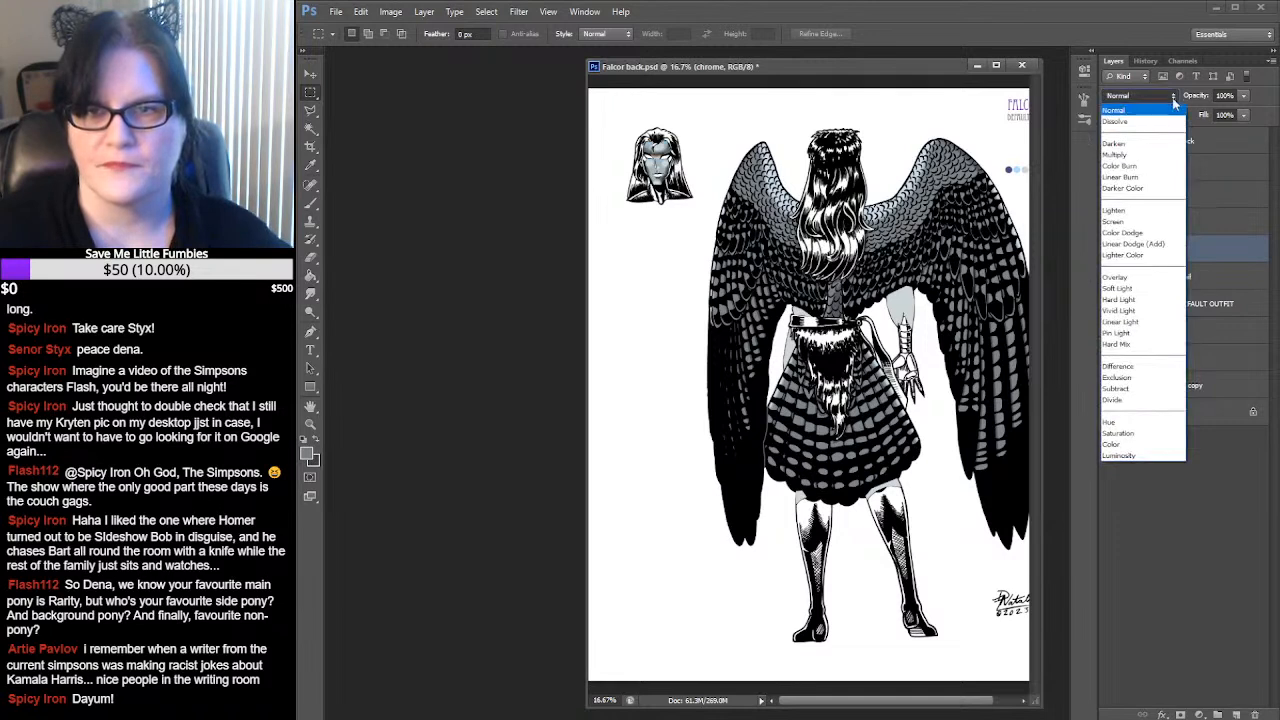
click(1124, 155)
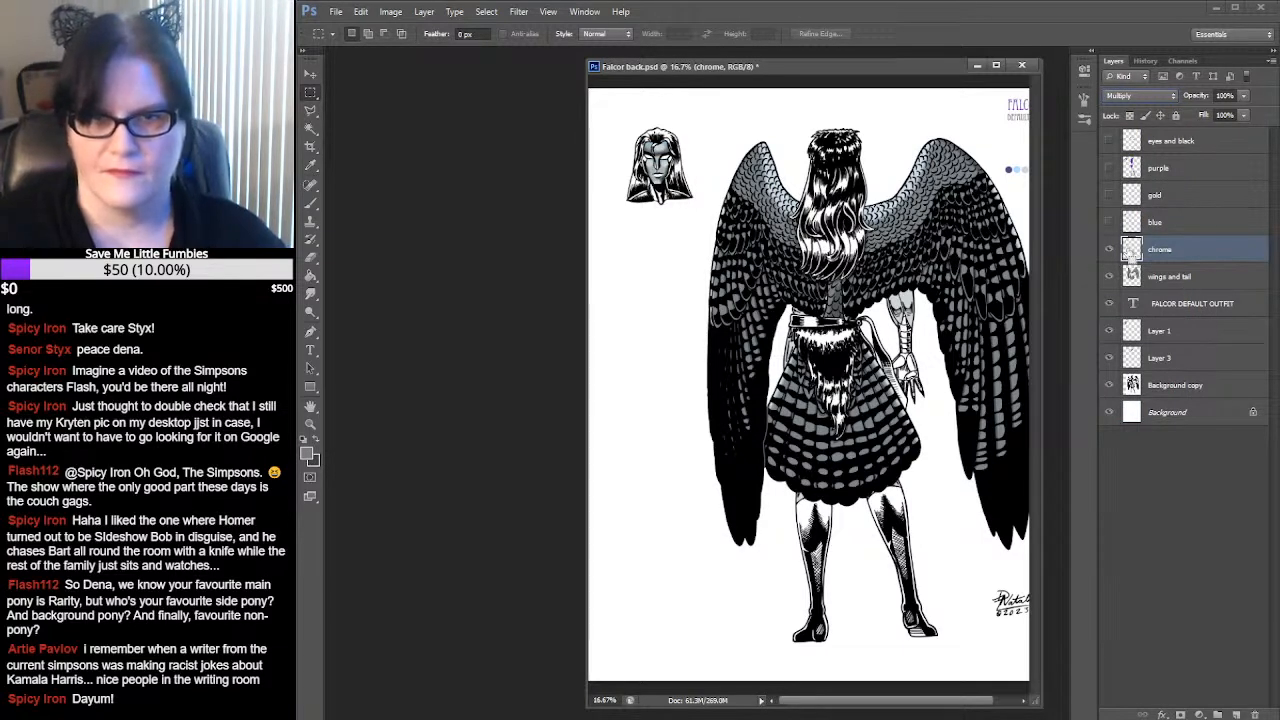
Load the chrome layer's painted areas as a selection and widen the document window to show the whole figure's width
ctrl+click(1131, 250)
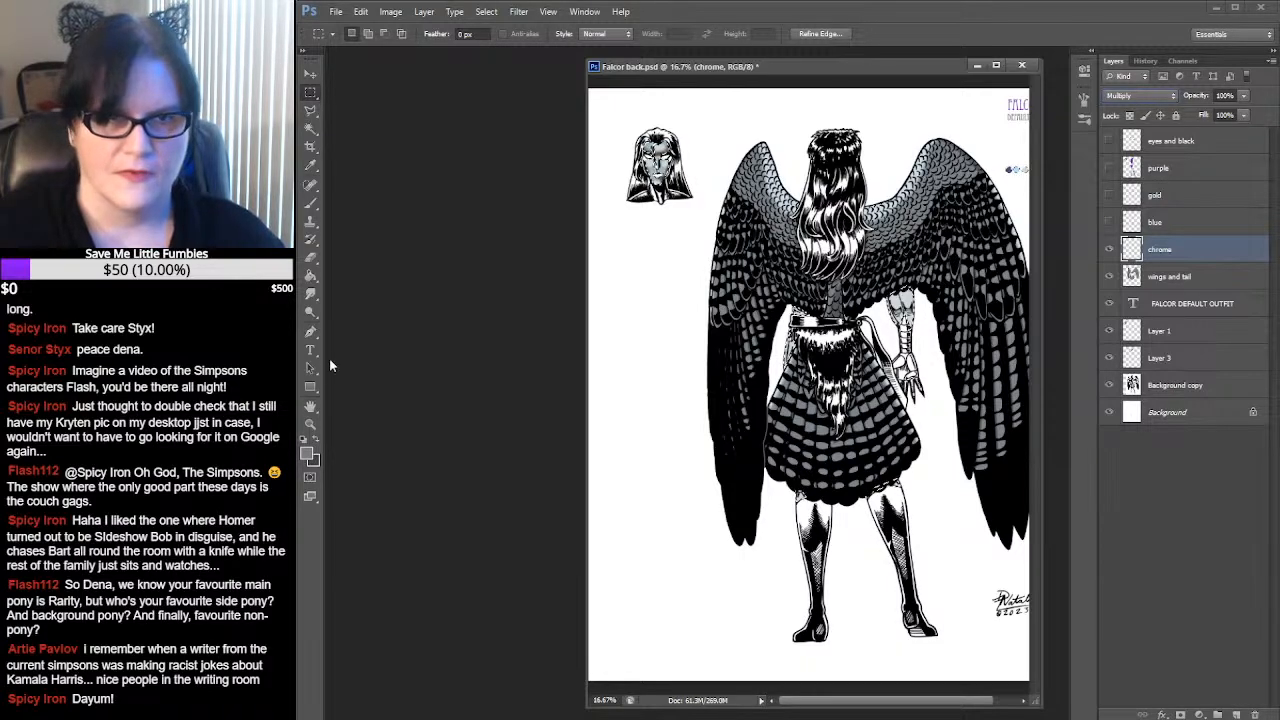
click(310, 425)
click(838, 366)
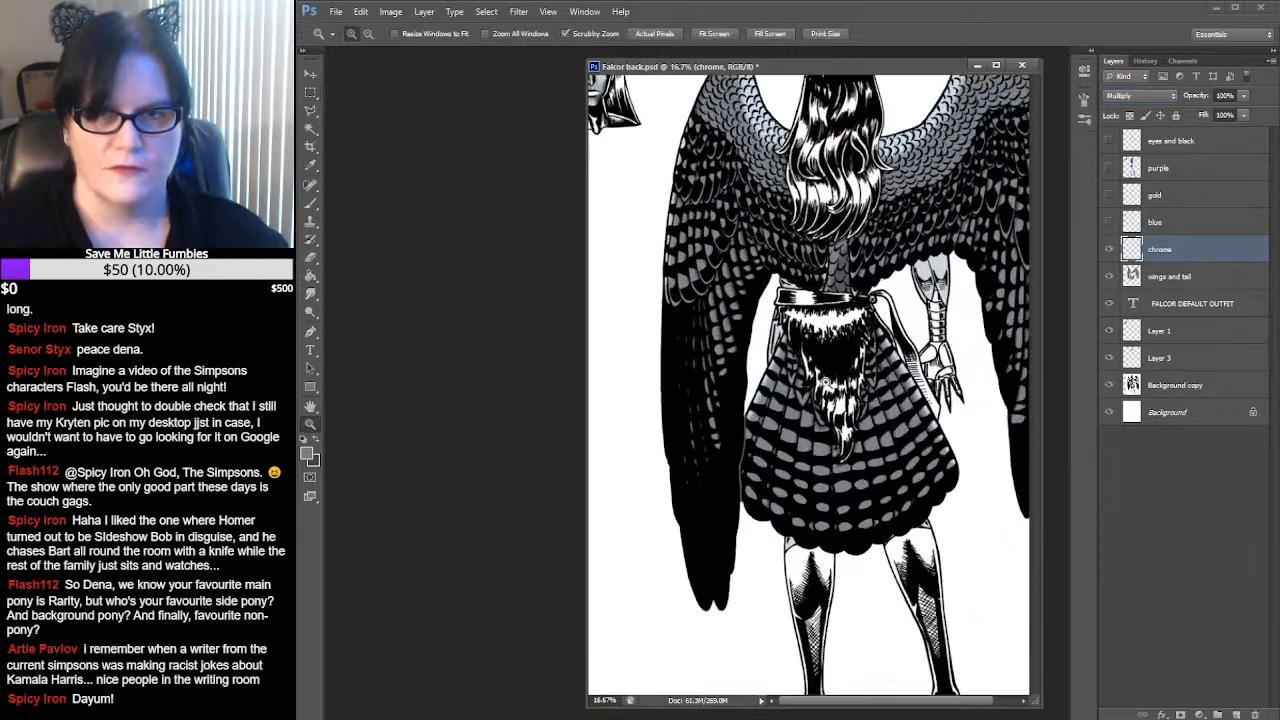
drag(838, 366, 755, 391)
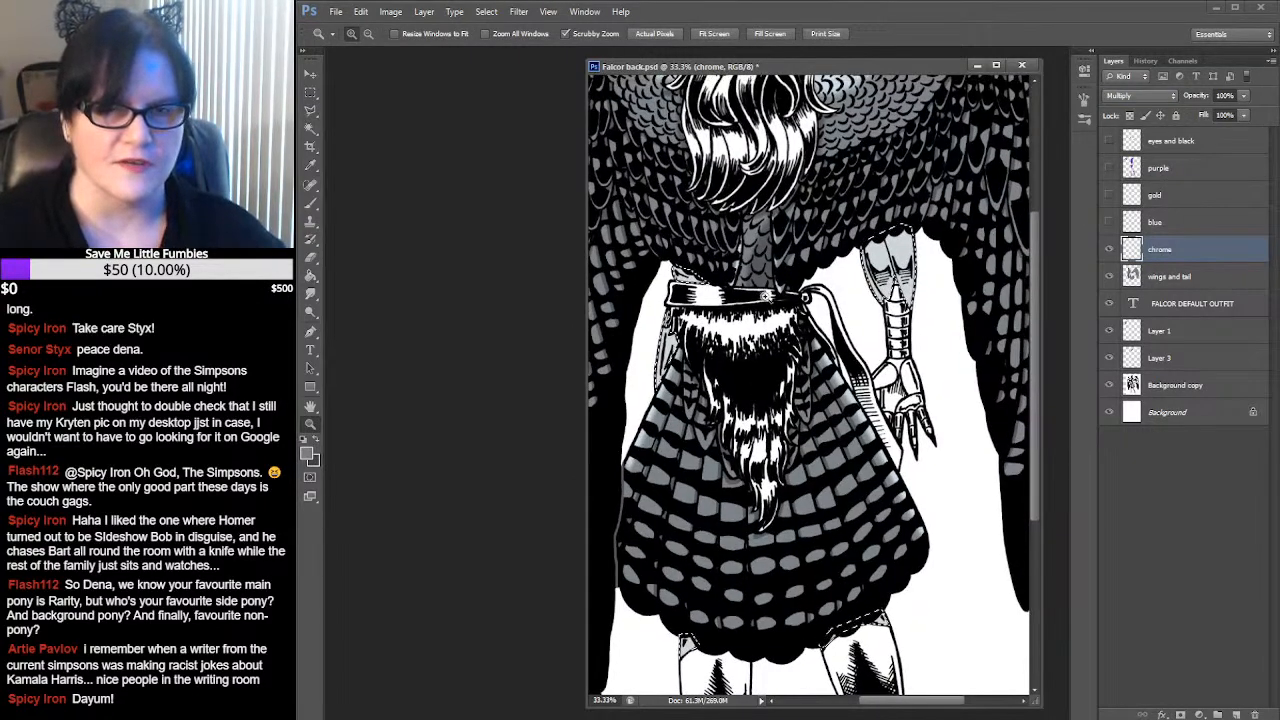
click(595, 332)
drag(588, 350, 350, 343)
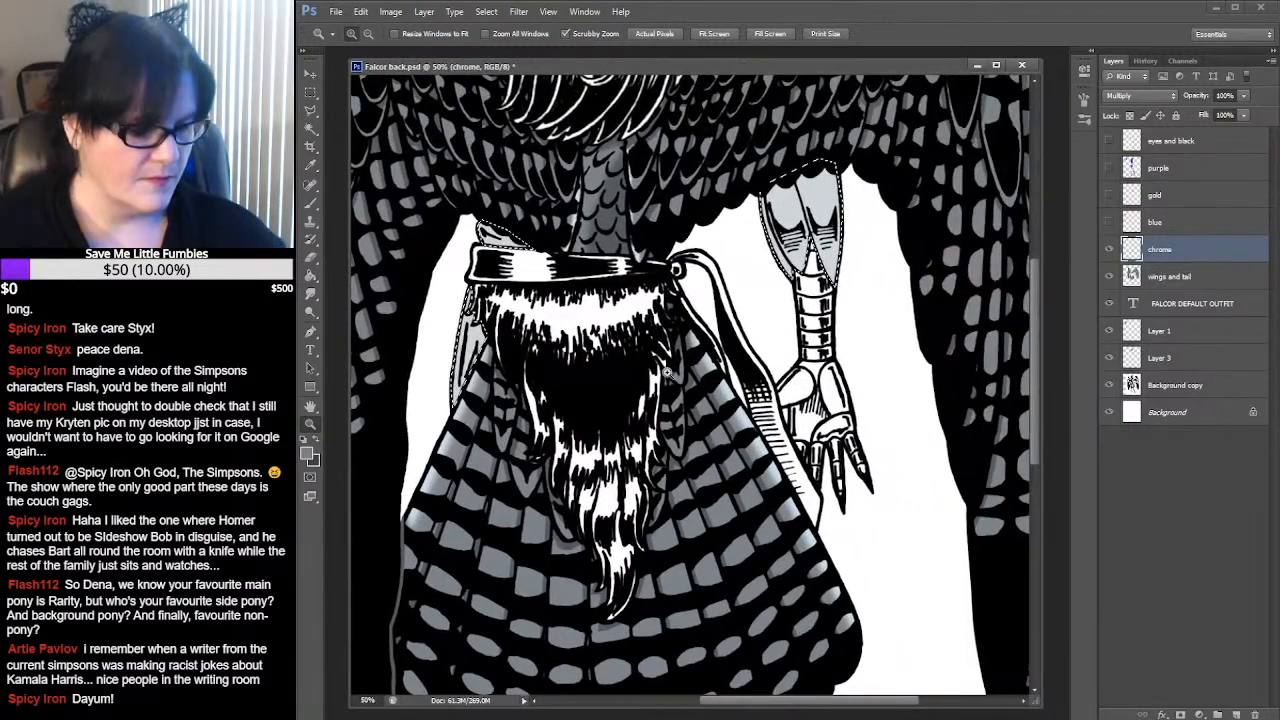
alt+click(668, 373)
alt+click(668, 373)
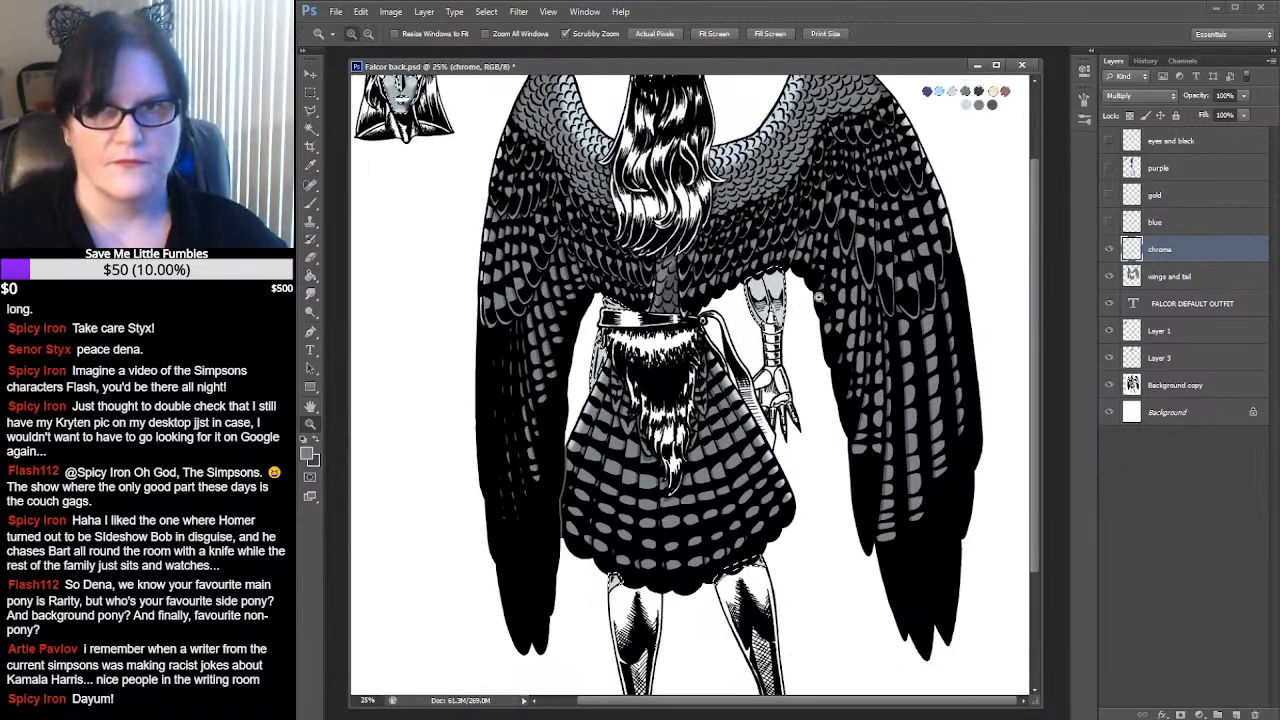
drag(810, 297, 812, 341)
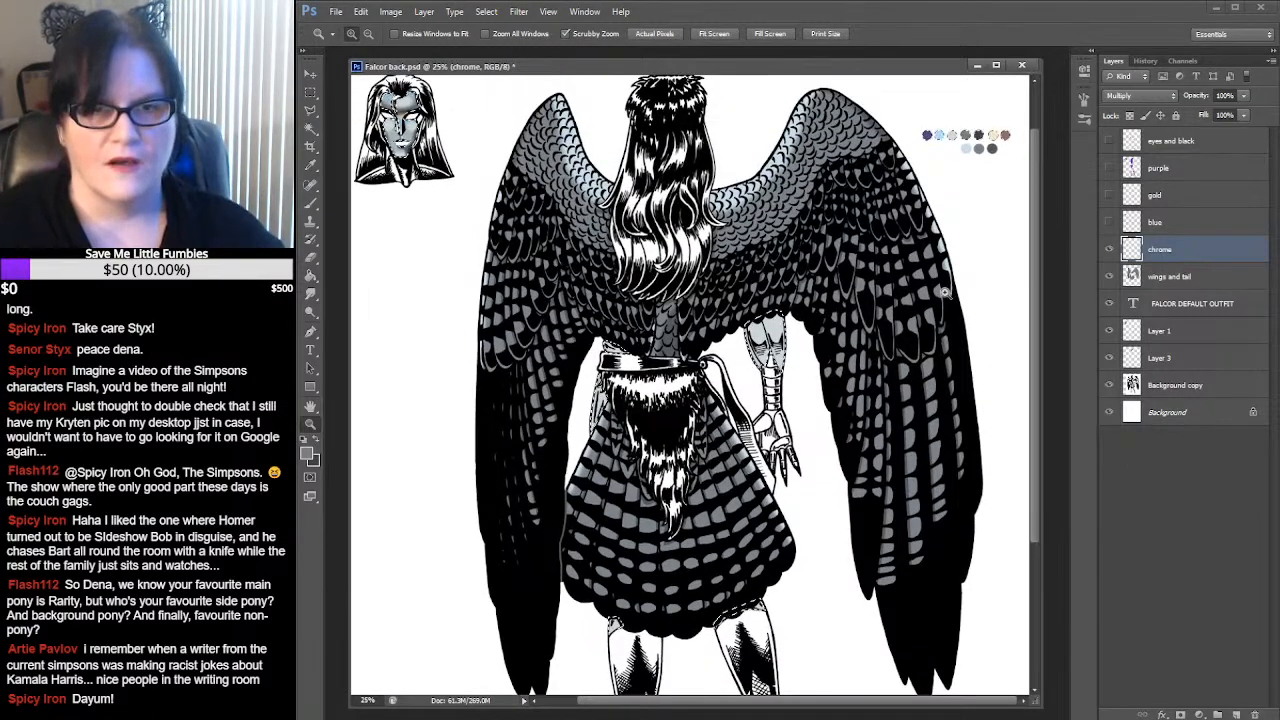
scroll(861, 320, down, 4)
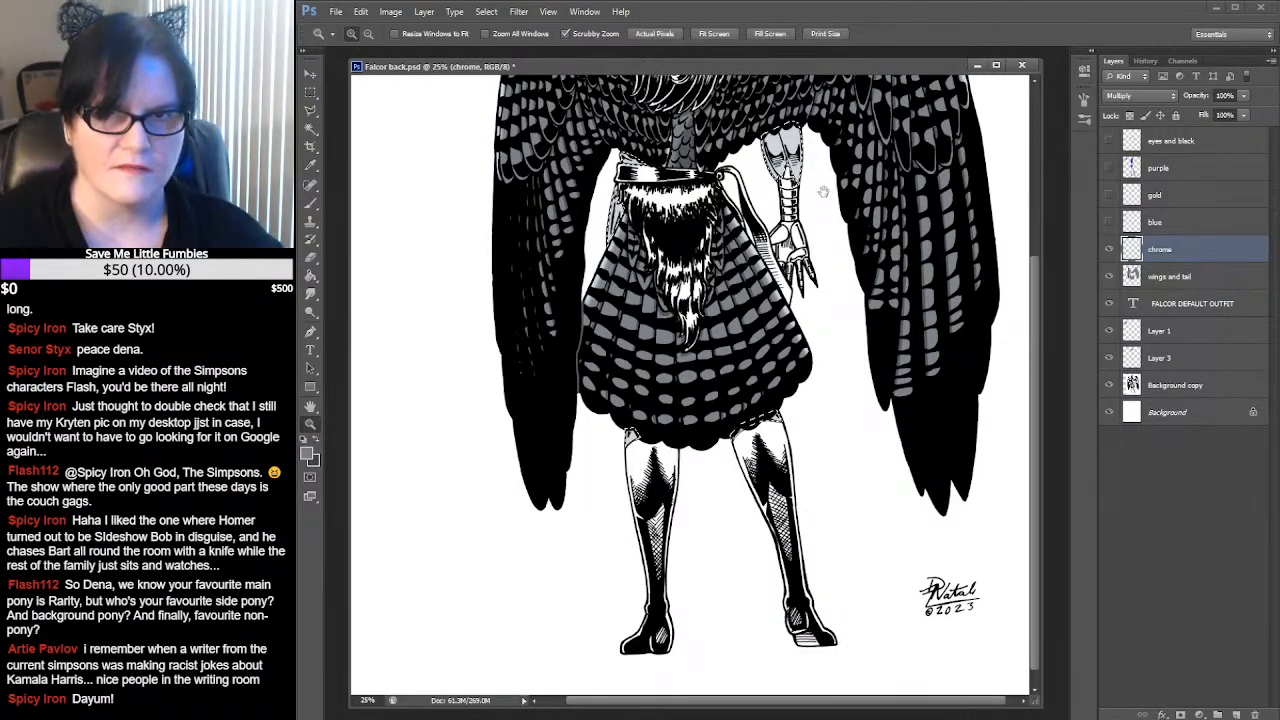
scroll(928, 378, up, 5)
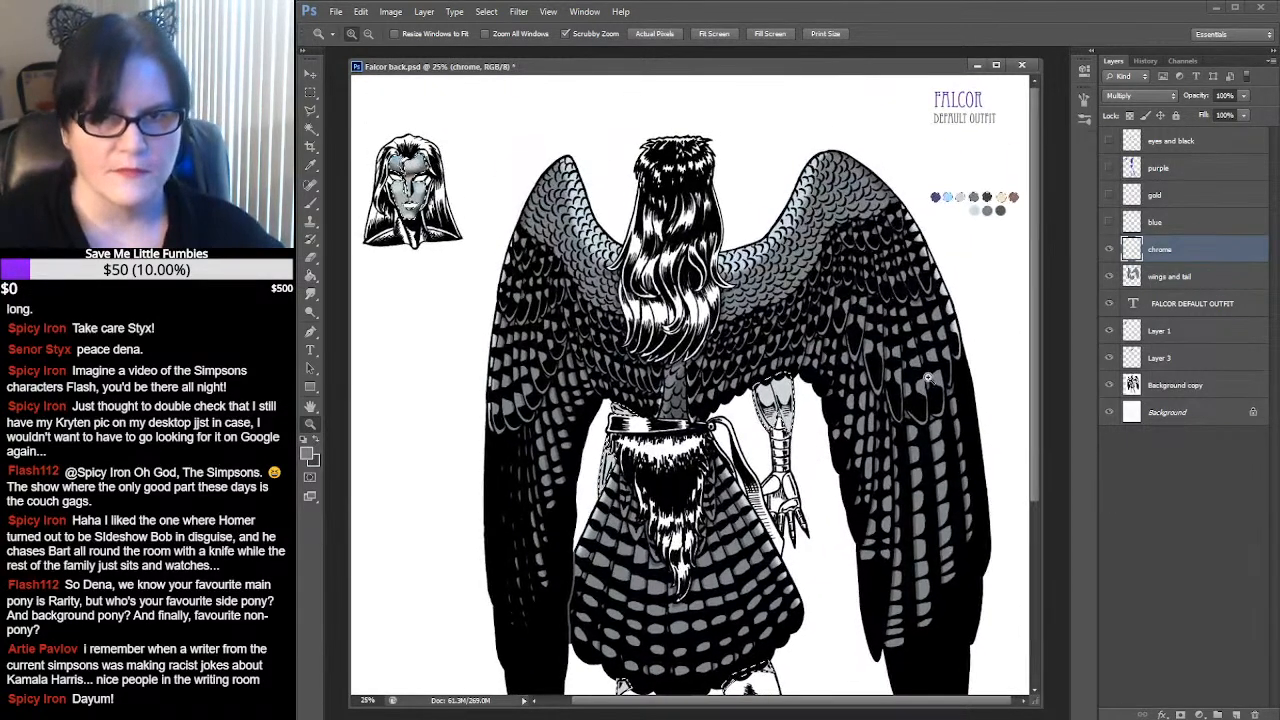
Sample the palette swatches to set reddish brown as the foreground colour and cream as the background colour
click(311, 167)
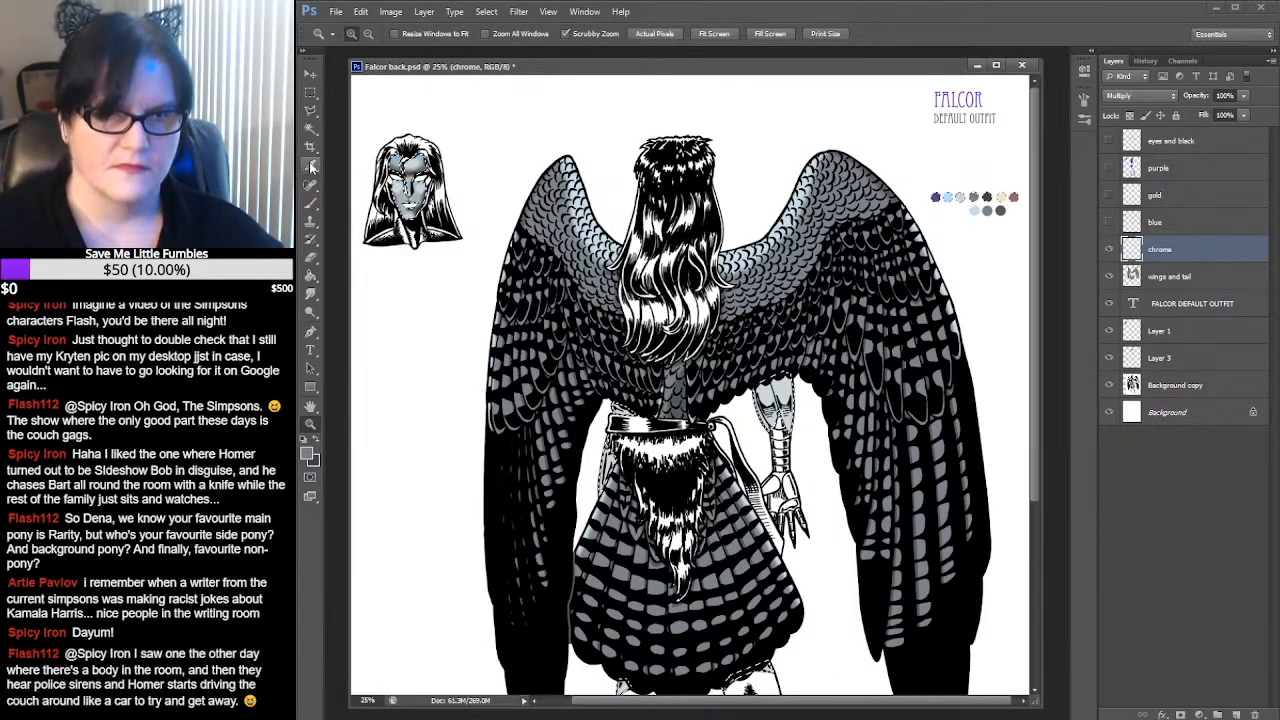
click(311, 167)
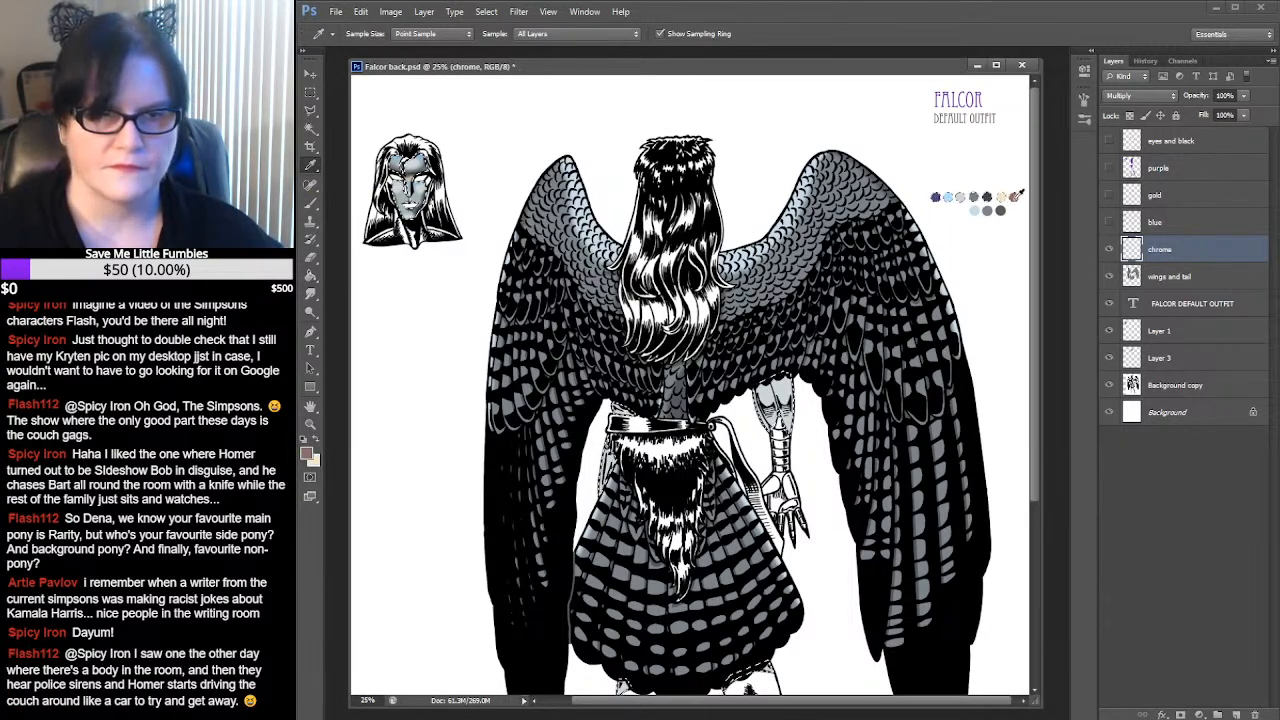
Brush cream over the lower half of the selected forearm plates with the soft 60 px brush and start shading them with reddish brown
click(311, 426)
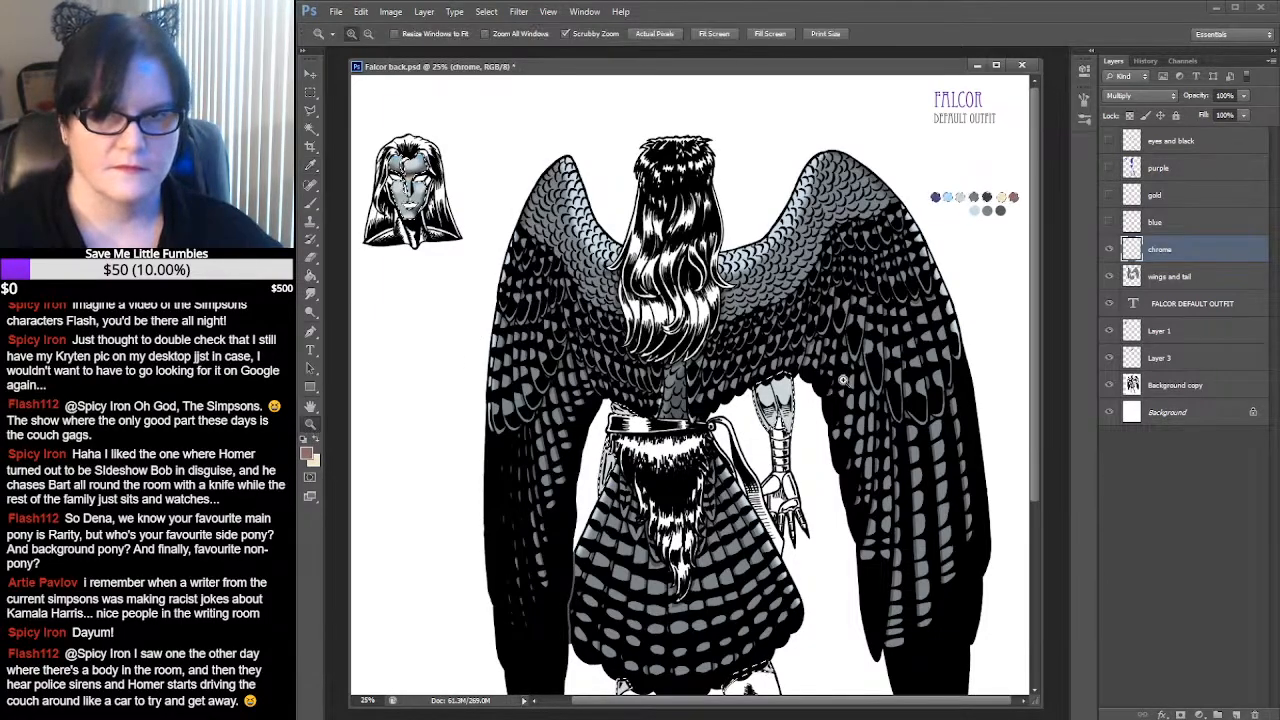
click(800, 412)
click(800, 412)
click(800, 412)
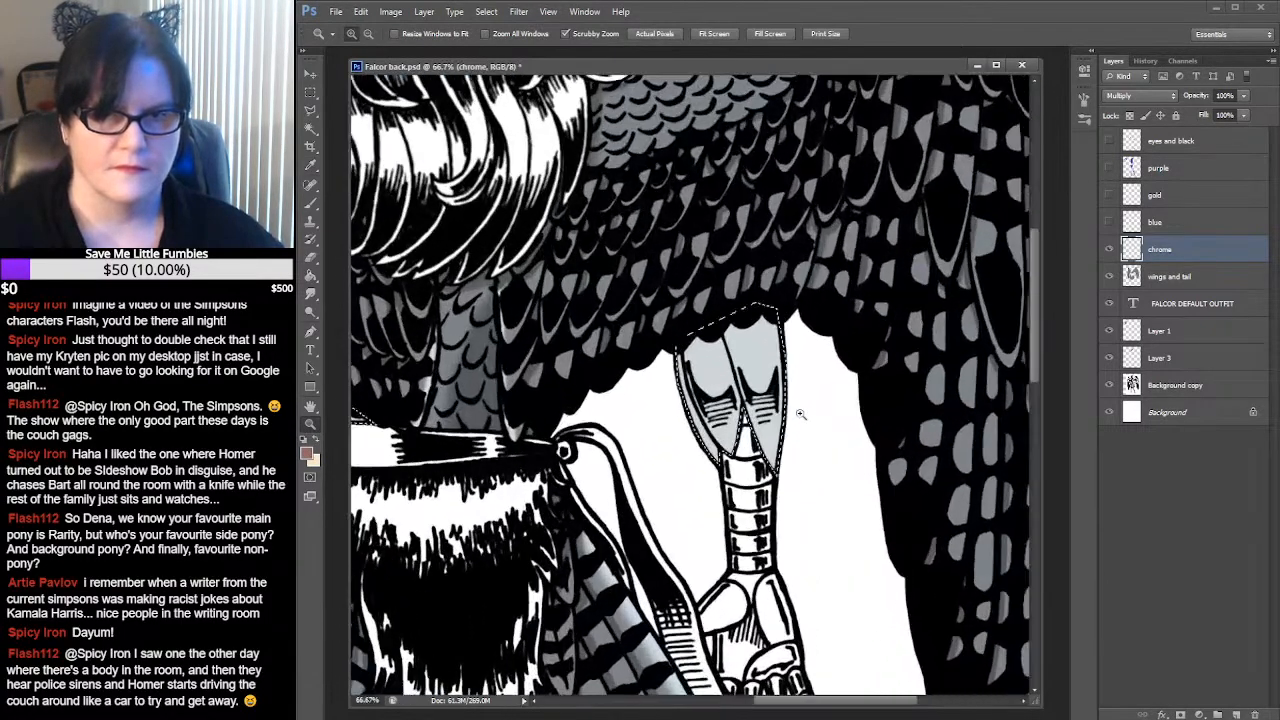
drag(801, 410, 857, 355)
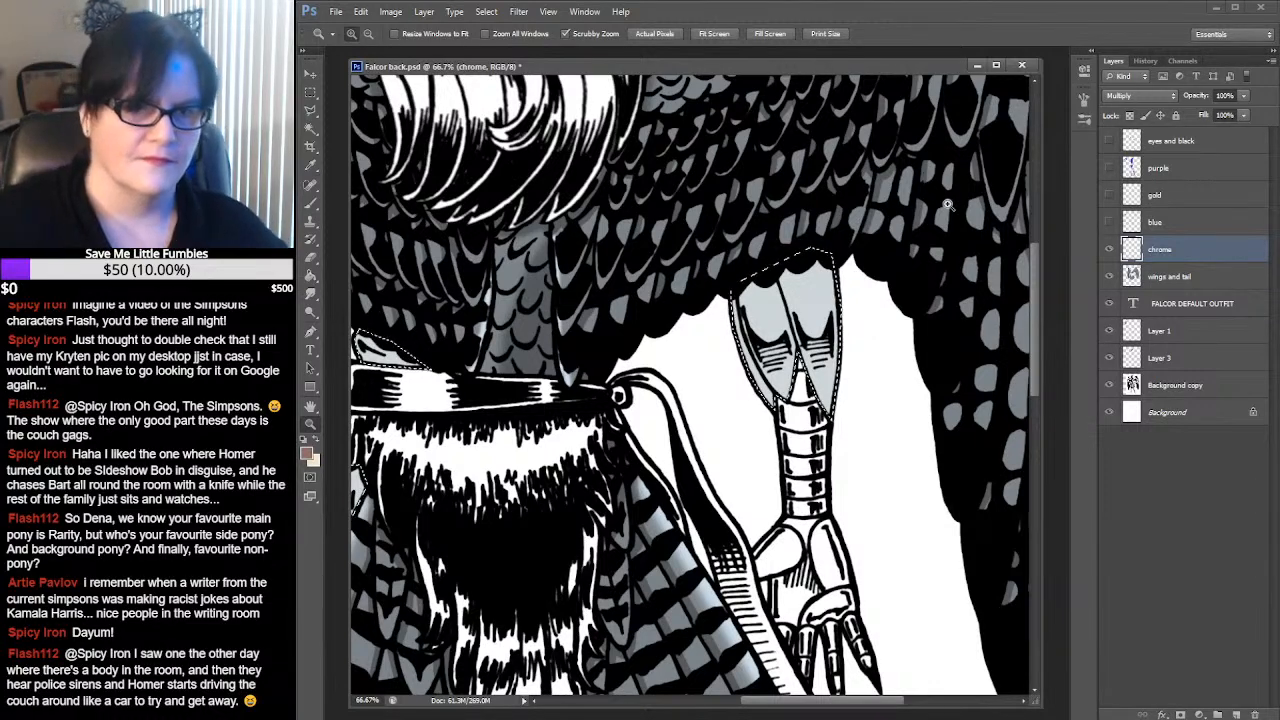
click(318, 446)
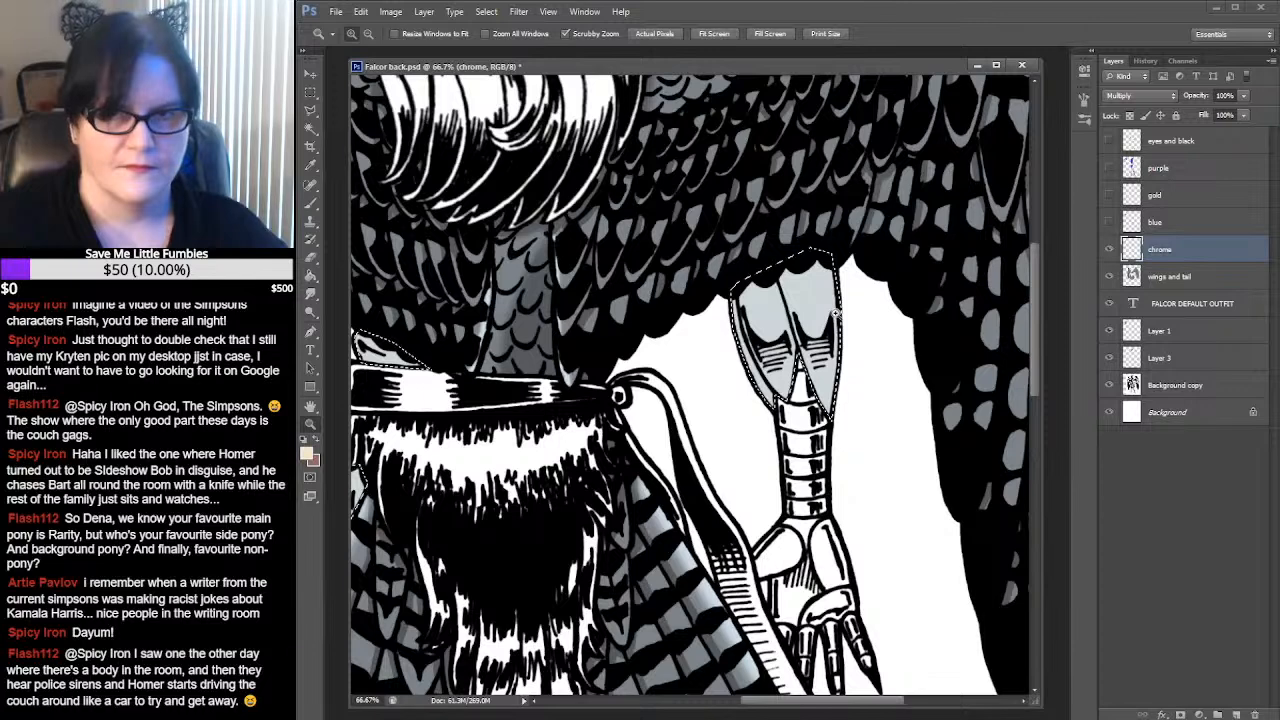
click(310, 203)
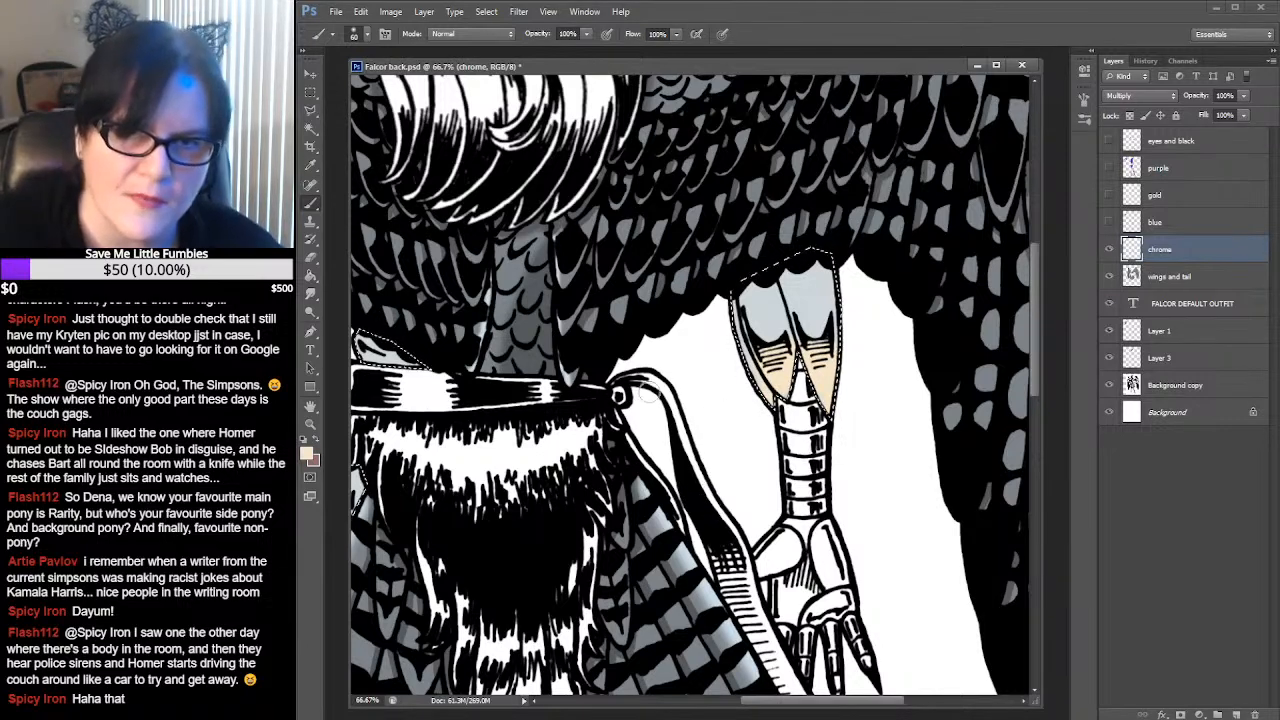
click(316, 443)
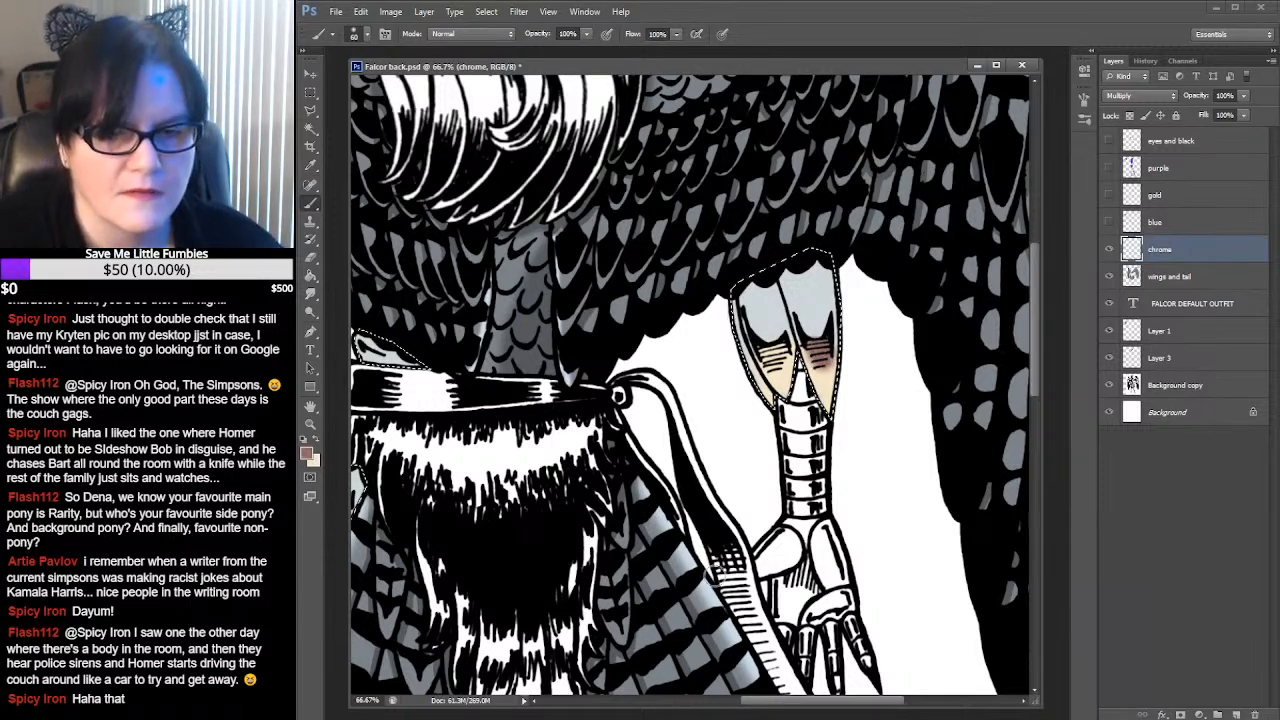
Bring up the coloured Falcor.psd front view as a reference and move its window over the back-view document
mouse_move(770, 718)
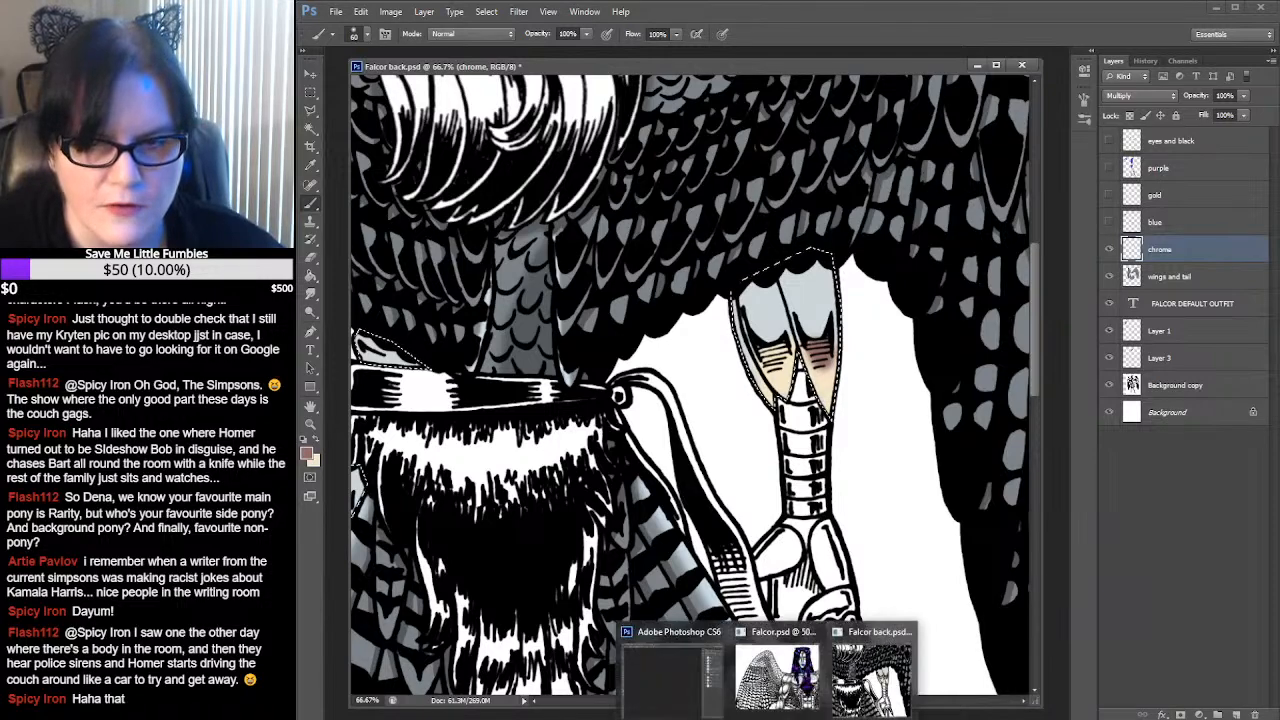
click(772, 672)
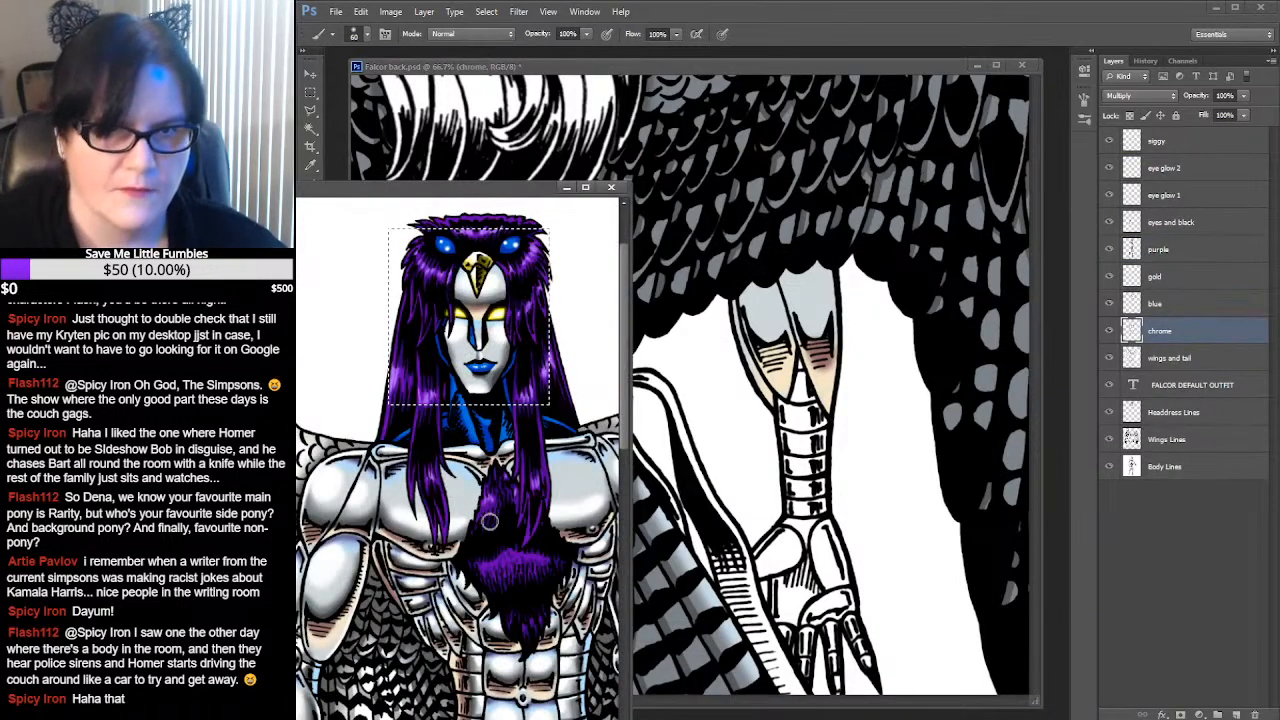
drag(432, 189, 992, 104)
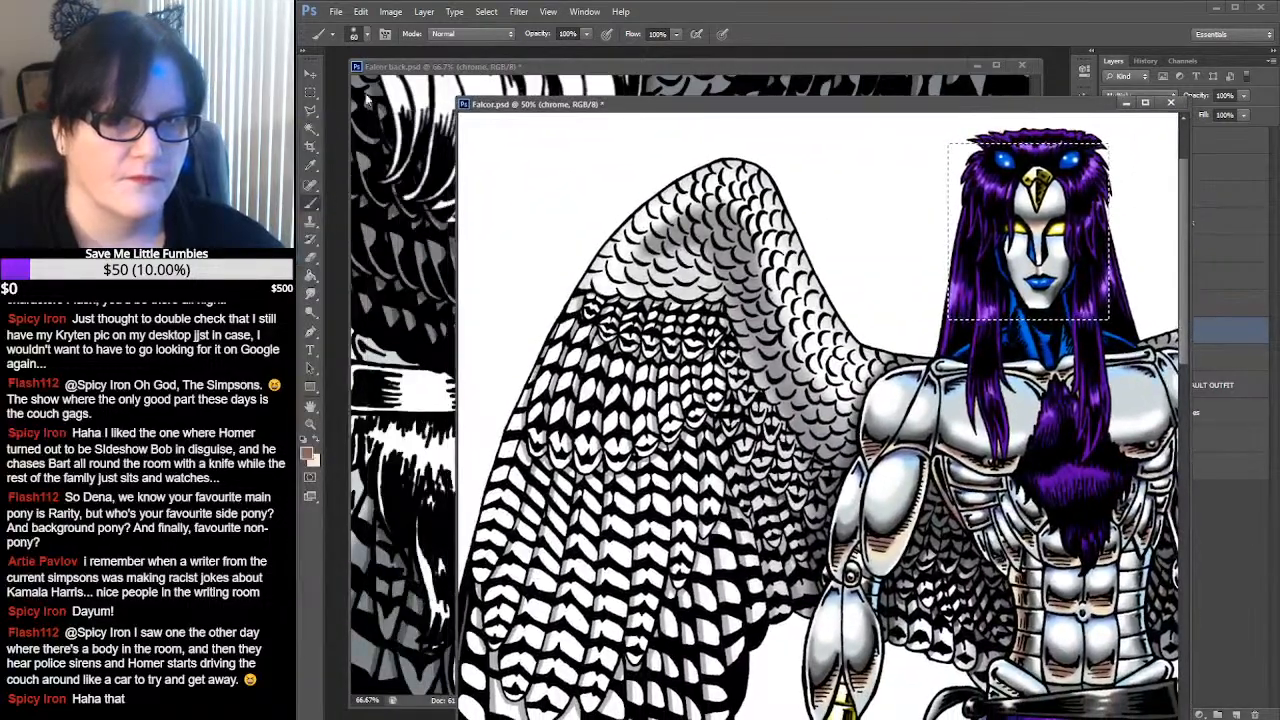
Scan the arm in the Falcor.psd front view, move its window clear of the canvas and return to the Falcor back.psd document
click(310, 91)
click(910, 110)
drag(910, 110, 600, 96)
drag(862, 498, 546, 235)
drag(710, 92, 110, 138)
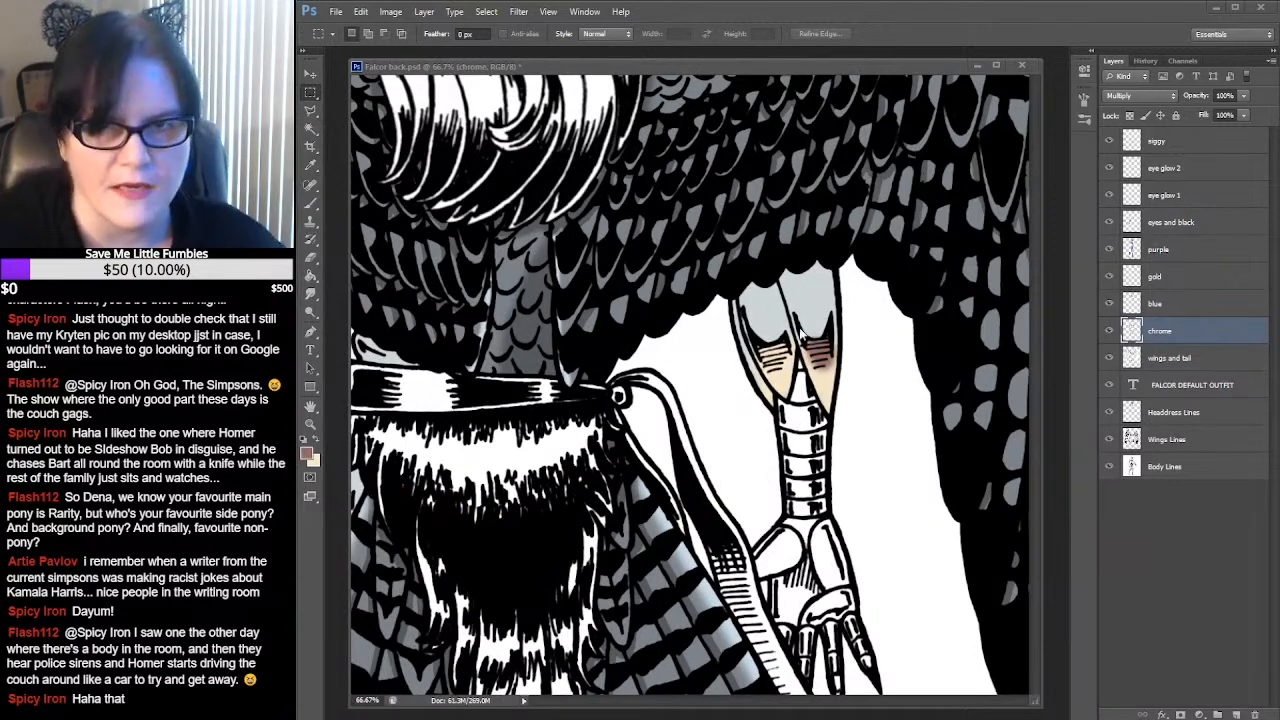
click(813, 75)
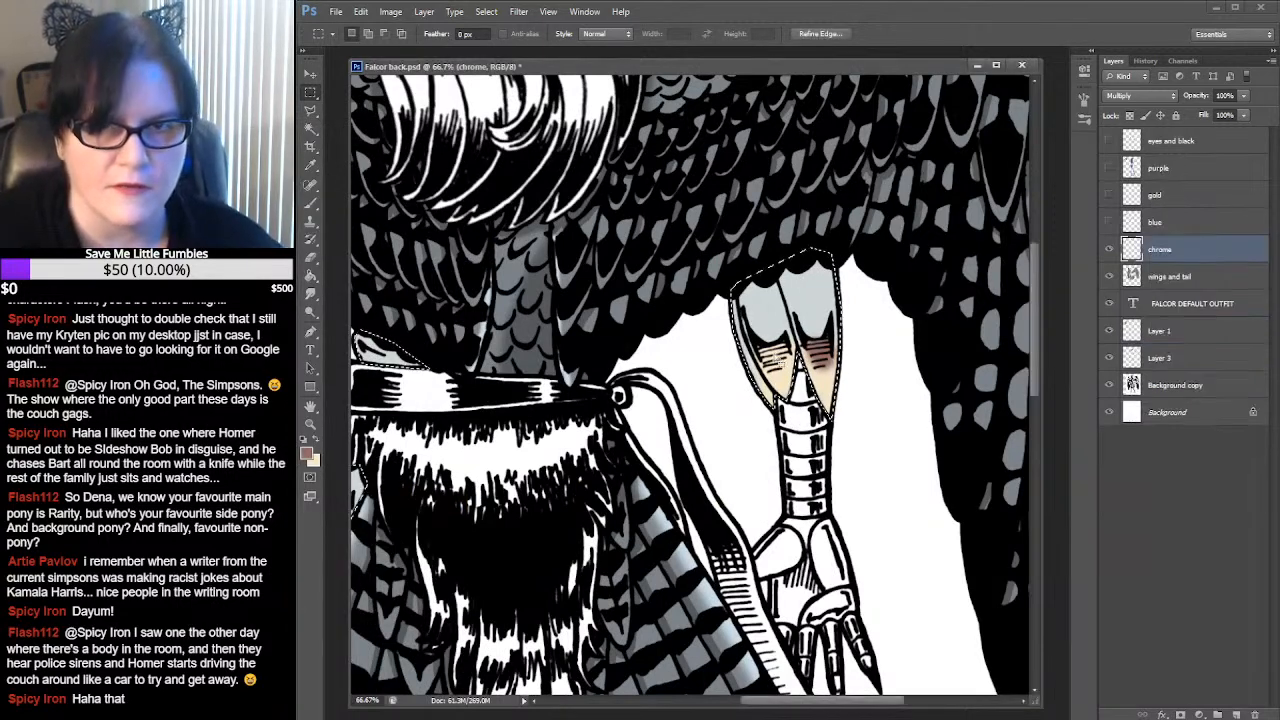
Finish the reddish-brown shading on the forearm plates' hatched bands and brush cream over the small body patch just above the belt
click(311, 203)
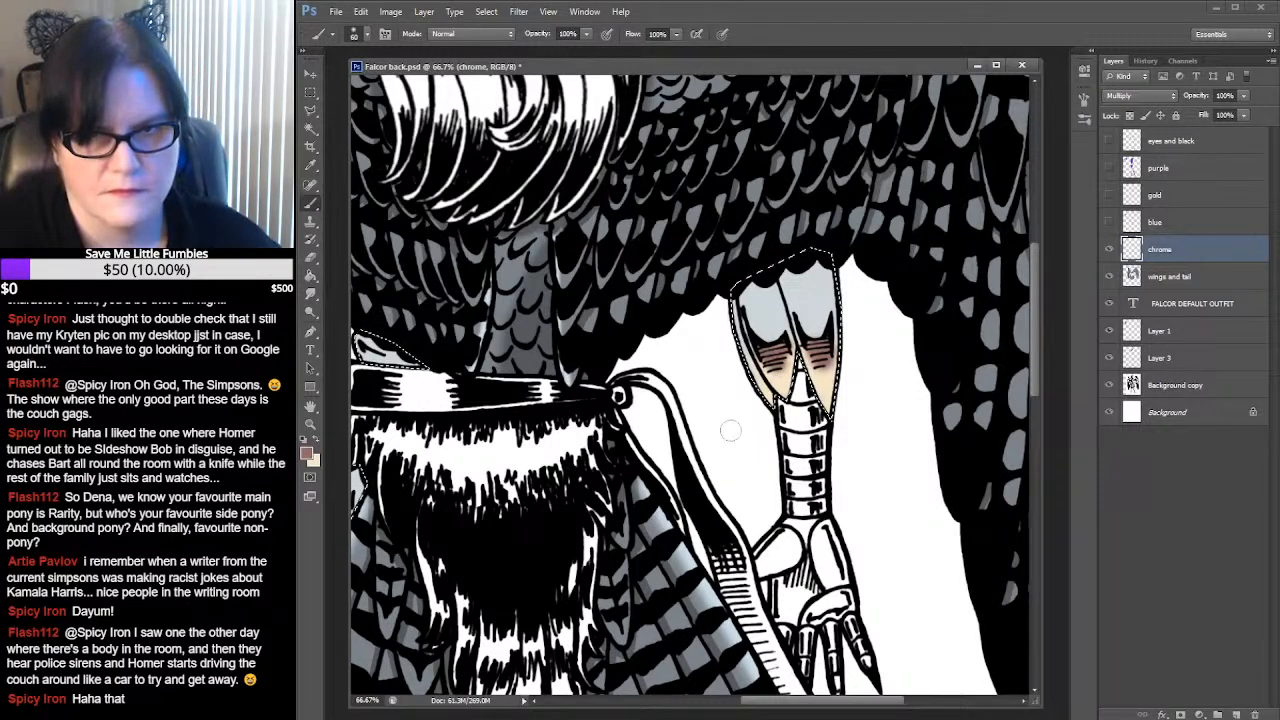
drag(682, 376, 785, 356)
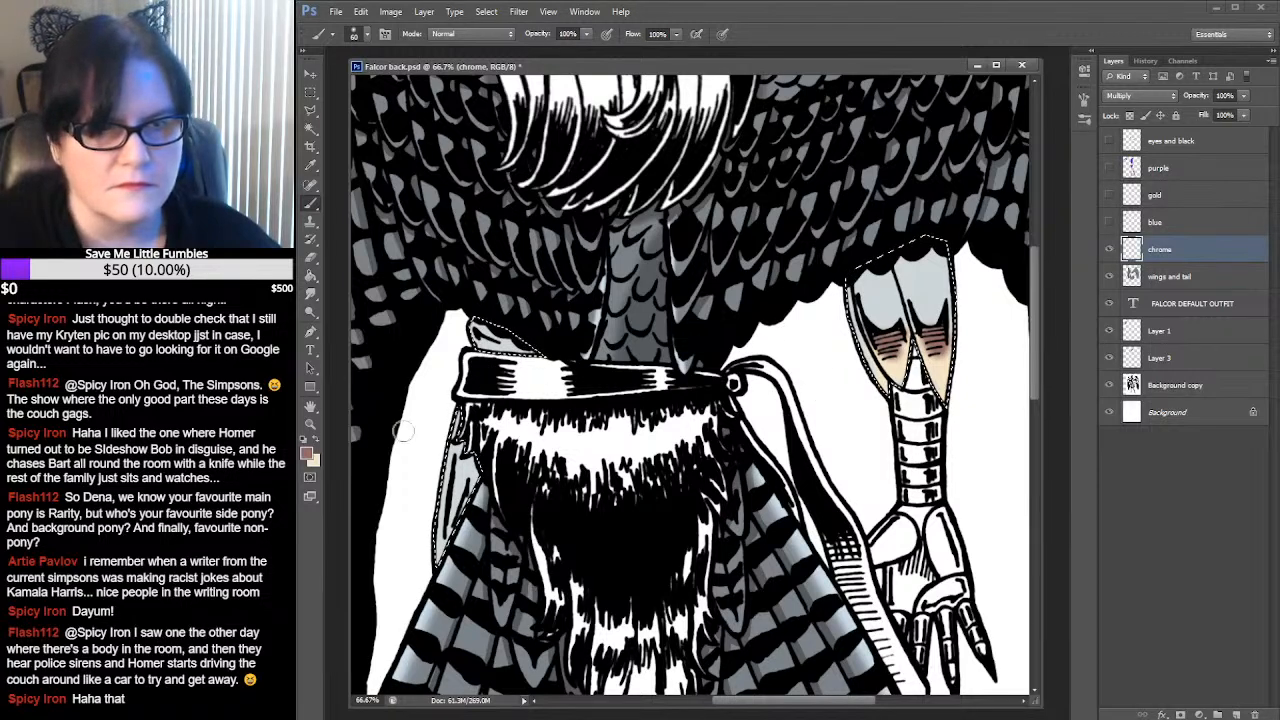
click(316, 439)
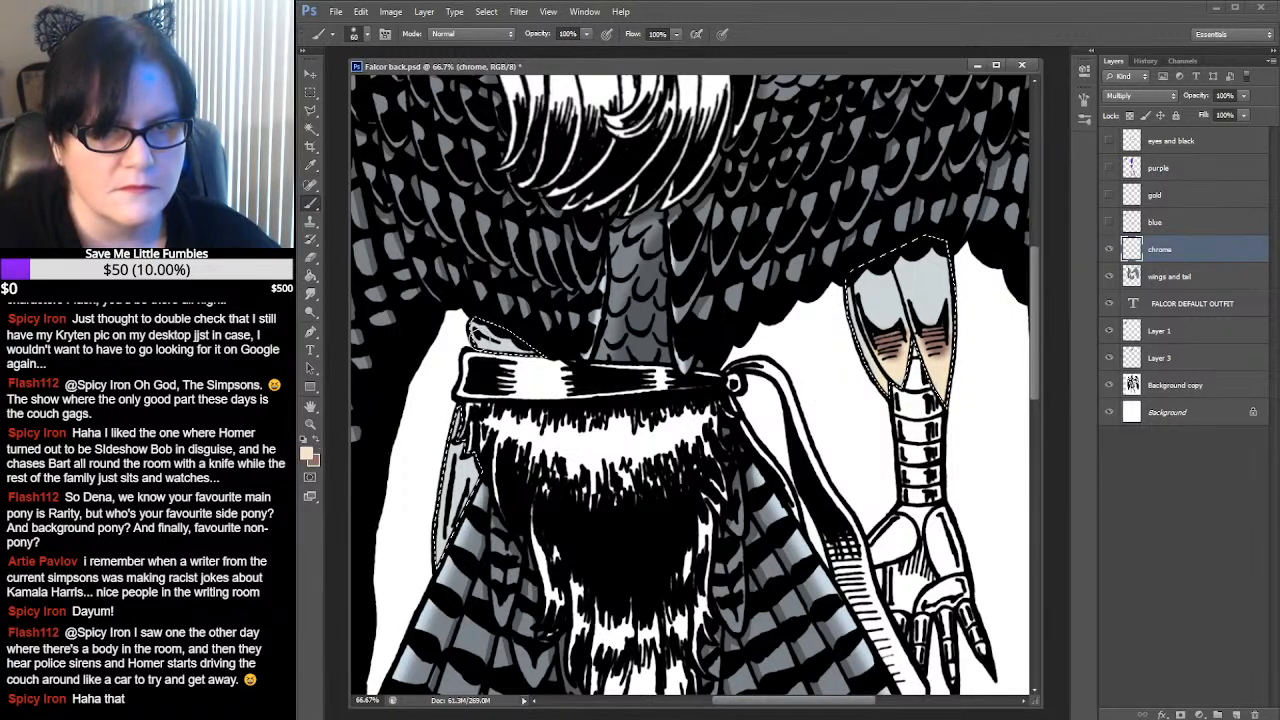
Compare the thighs with the front view and touch reddish brown into the right thigh patch under the tail feathers
mouse_move(796, 485)
mouse_down()
mouse_move(809, 475)
mouse_move(877, 135)
mouse_up()
drag(795, 428, 814, 186)
mouse_move(829, 327)
mouse_down()
mouse_move(840, 260)
mouse_move(781, 197)
mouse_up()
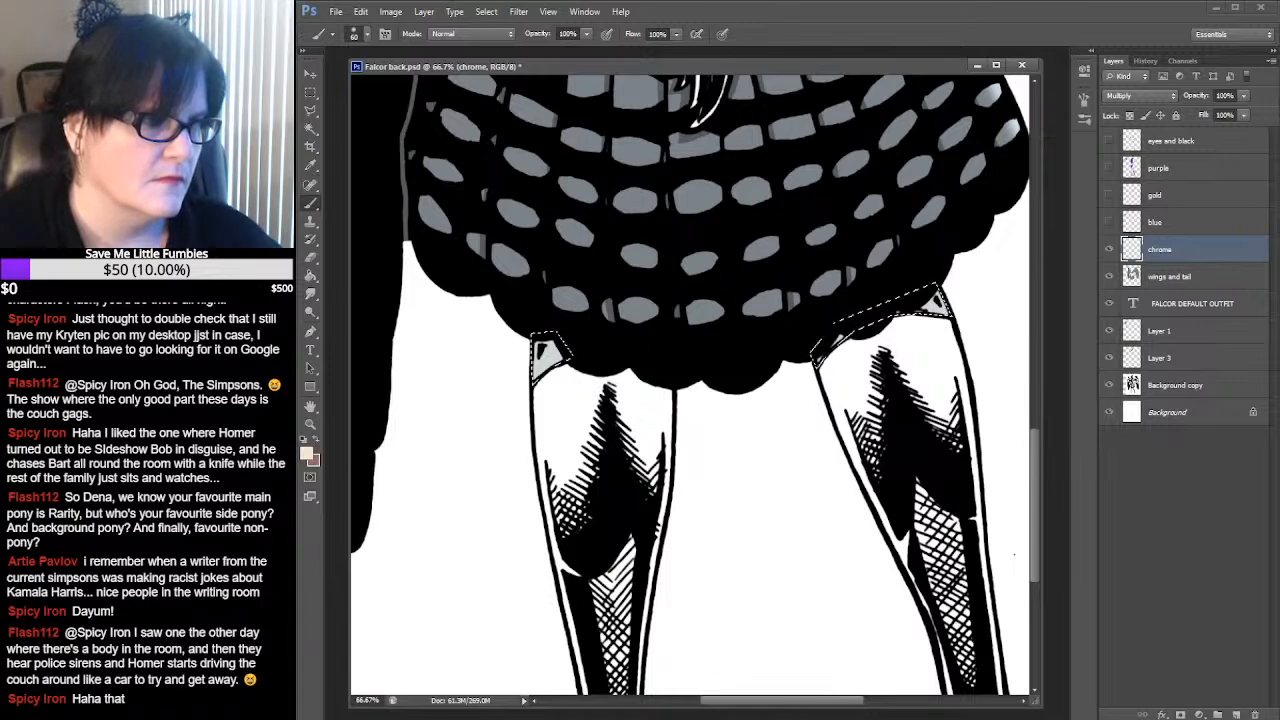
key(ctrl+Tab)
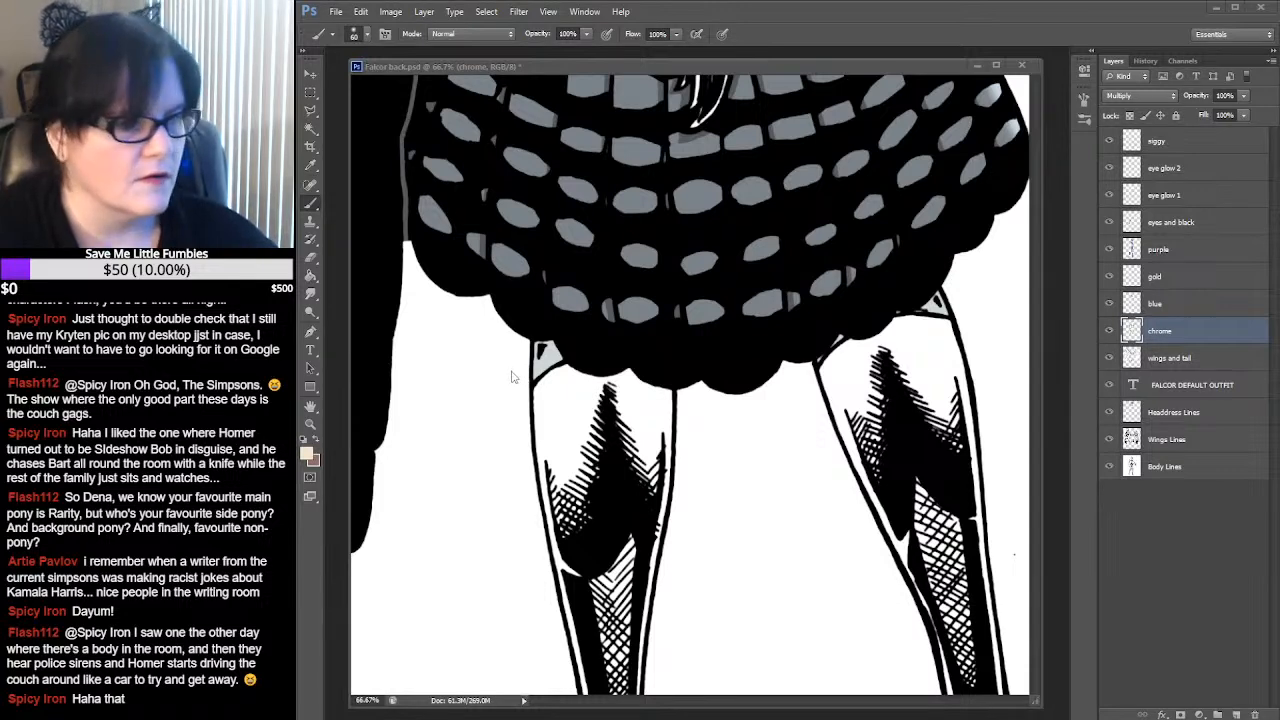
click(529, 69)
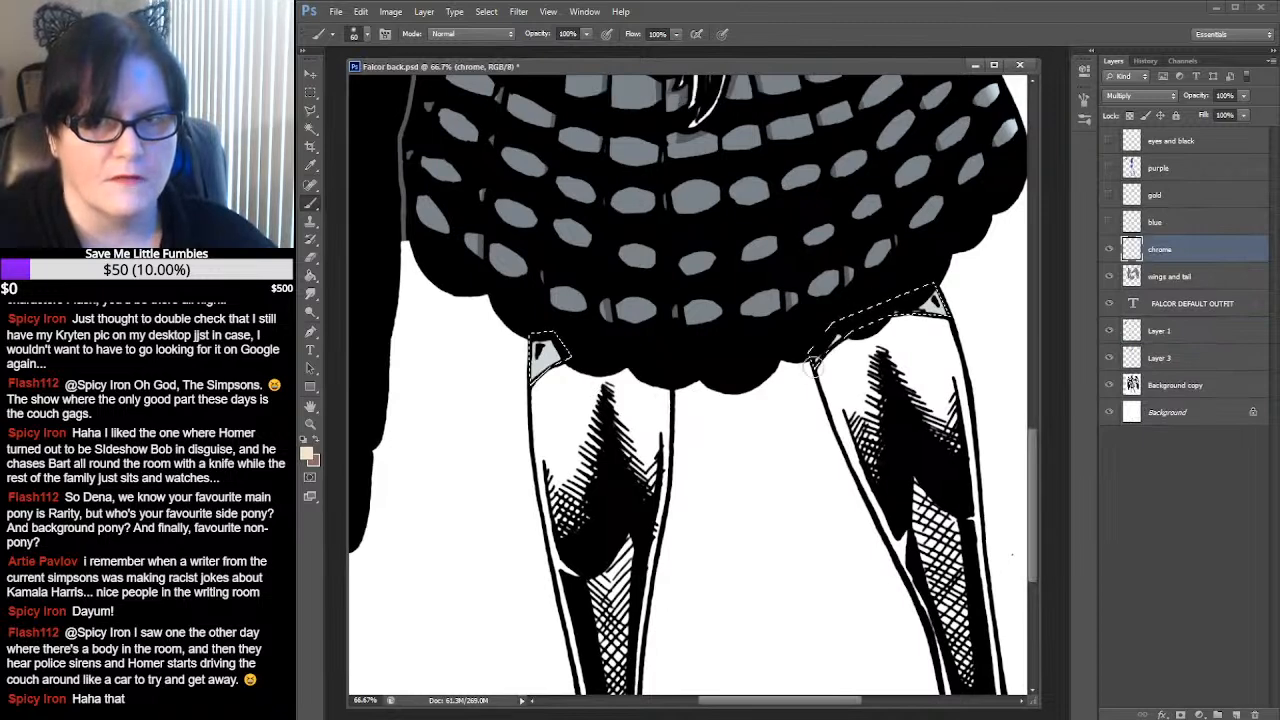
click(318, 440)
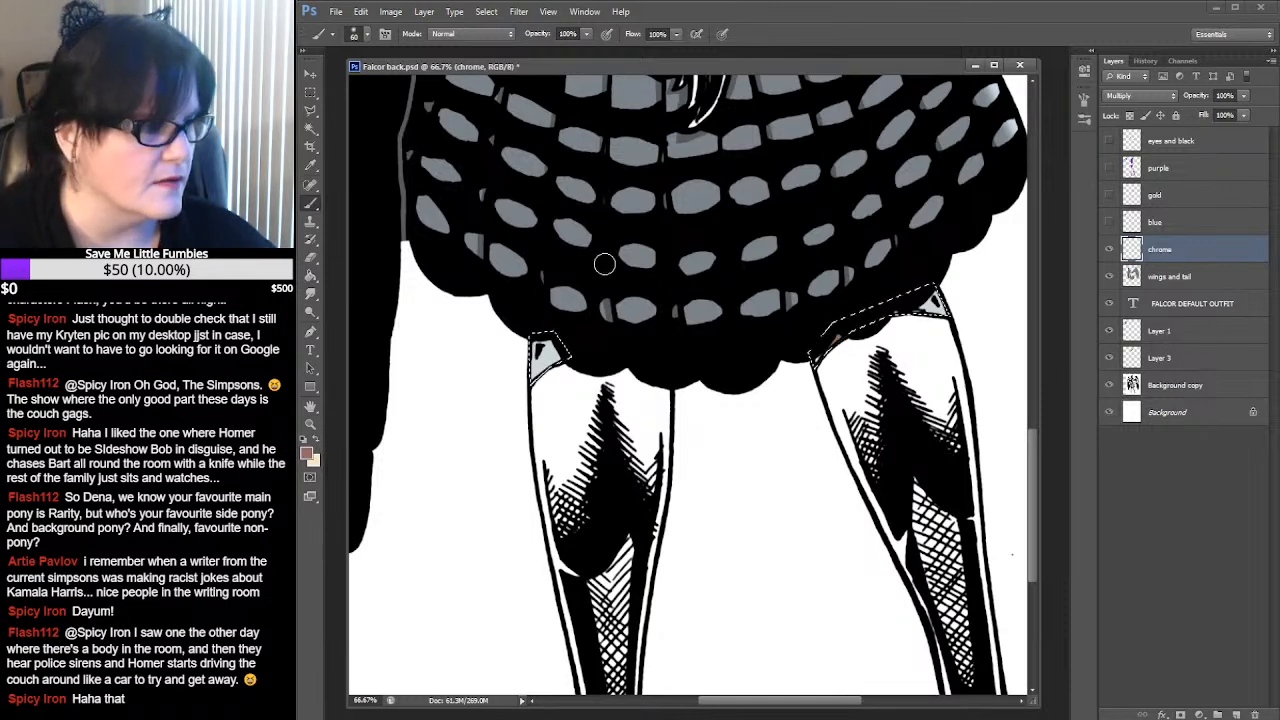
Sample the light grey of the forearm plates and brush it over their lower tips, checking against the front view
drag(678, 196, 701, 488)
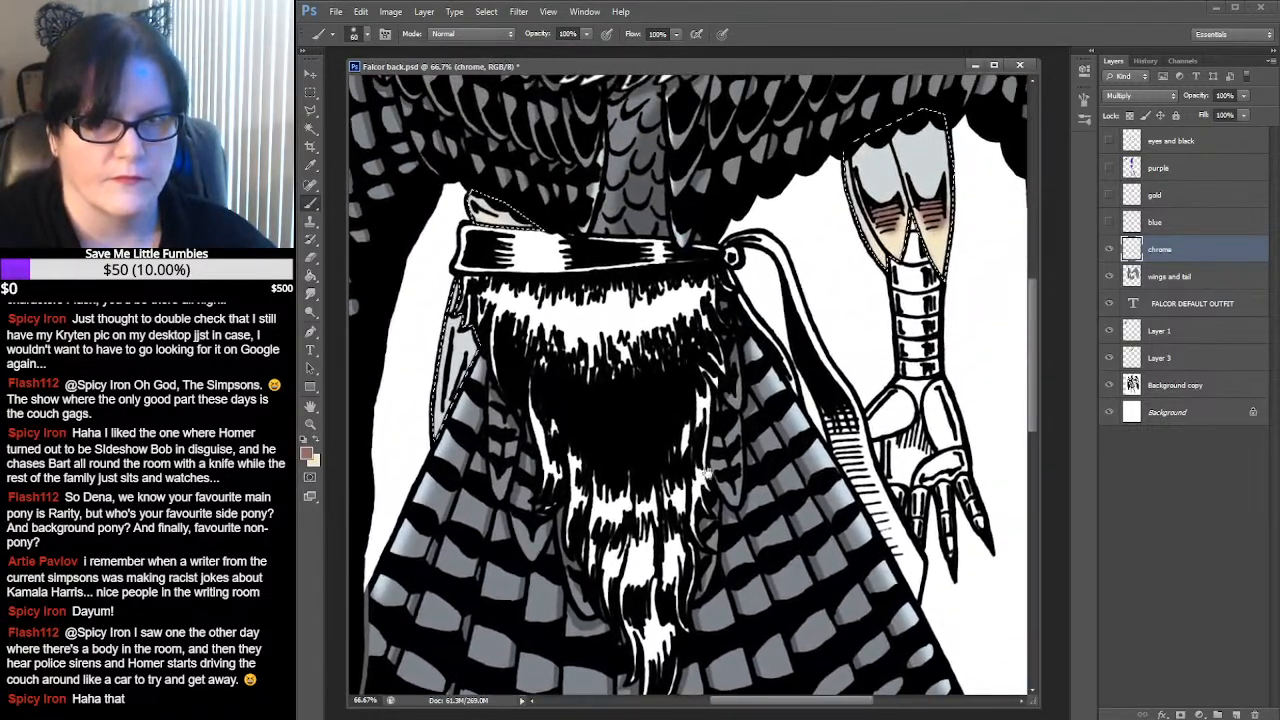
key(i)
click(905, 178)
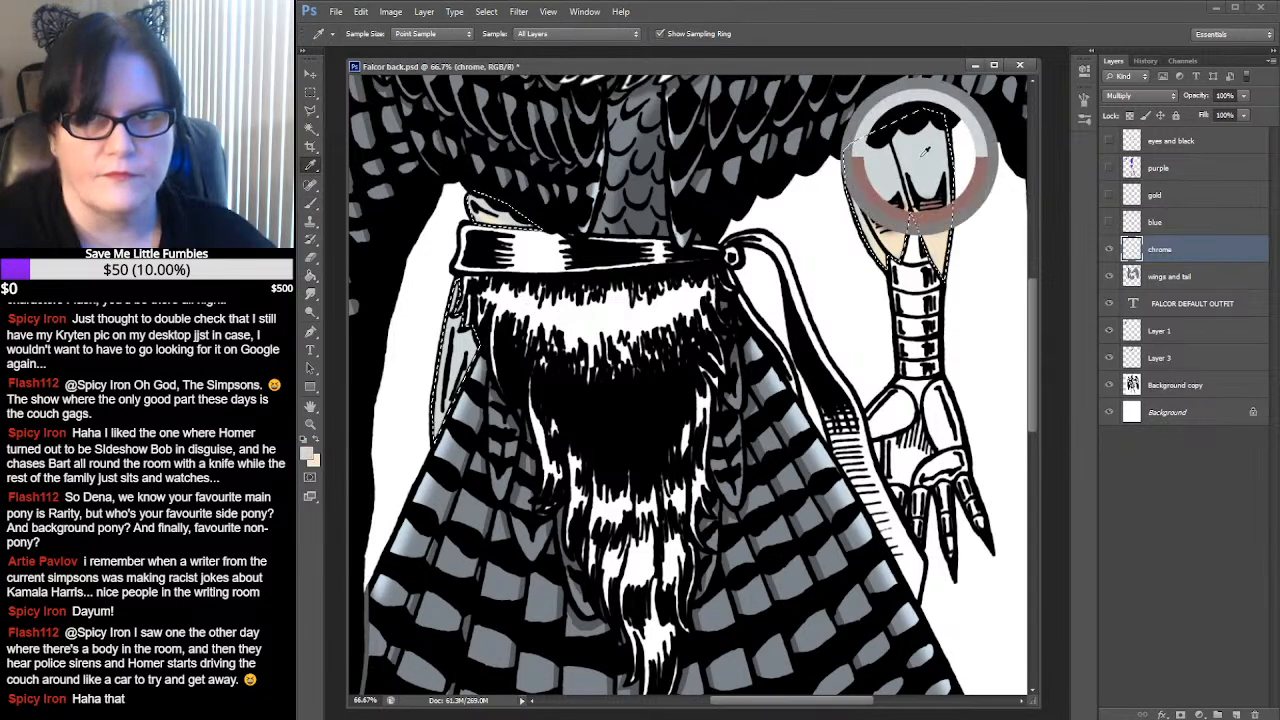
click(311, 204)
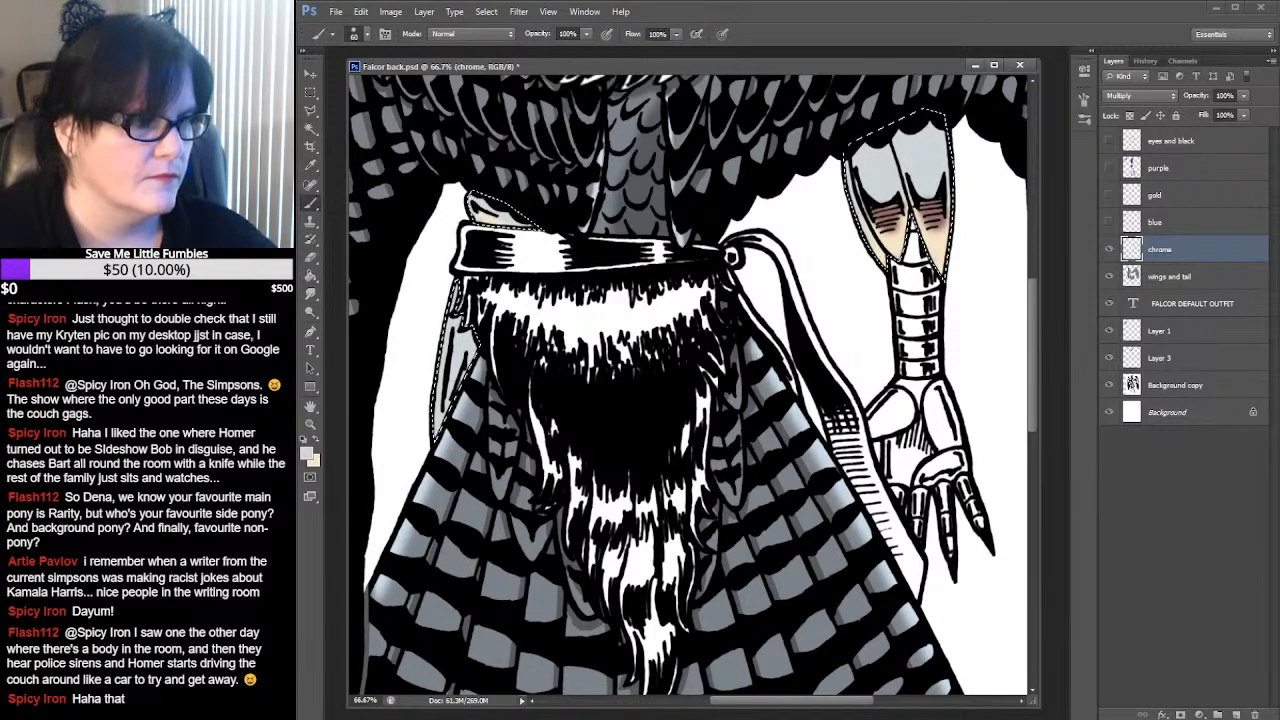
key(ctrl+Tab)
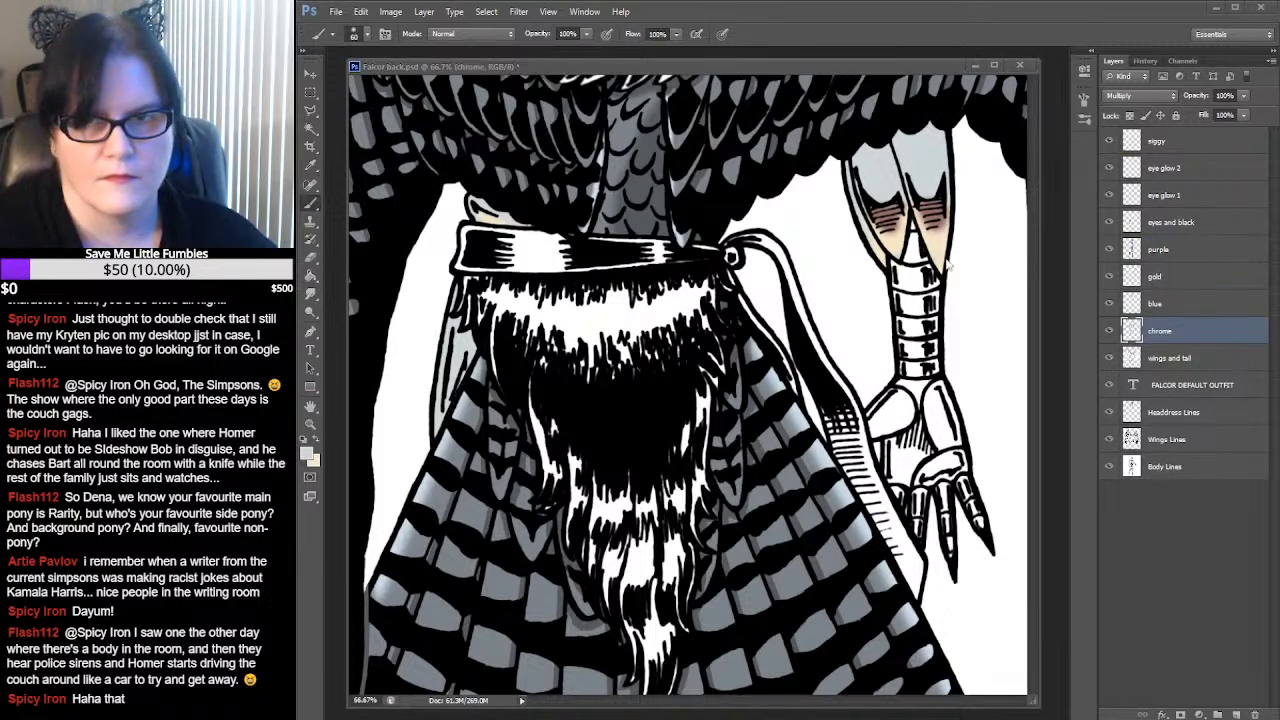
click(850, 62)
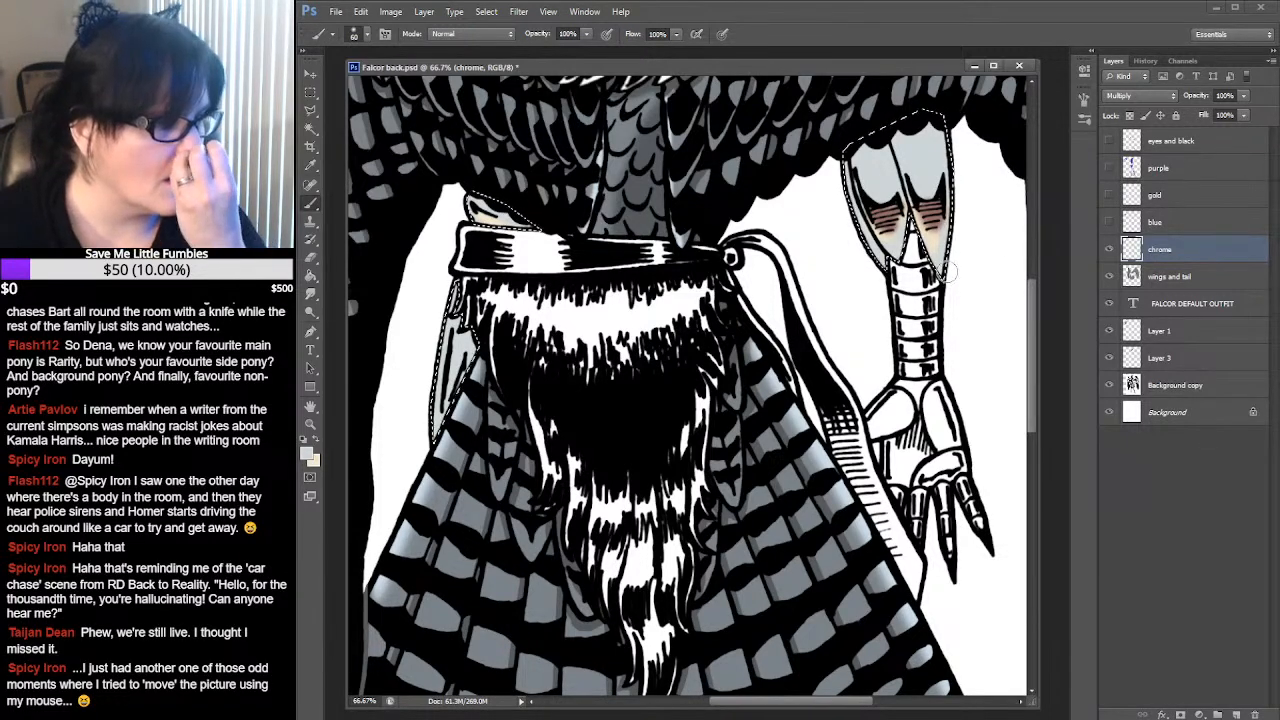
Sample the mid-grey palette swatch and brush soft mid-grey shading onto the upper halves of the forearm plates
key(ctrl+d)
drag(944, 212, 674, 358)
scroll(675, 358, up, 10)
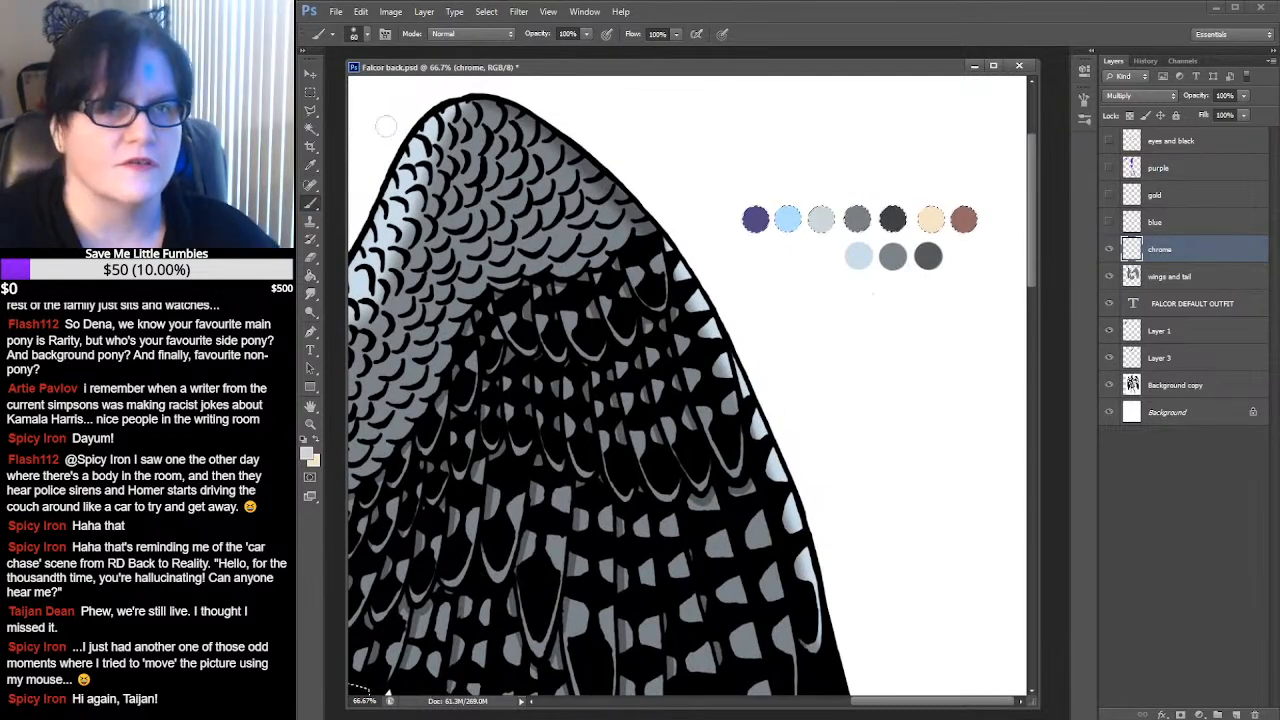
click(310, 165)
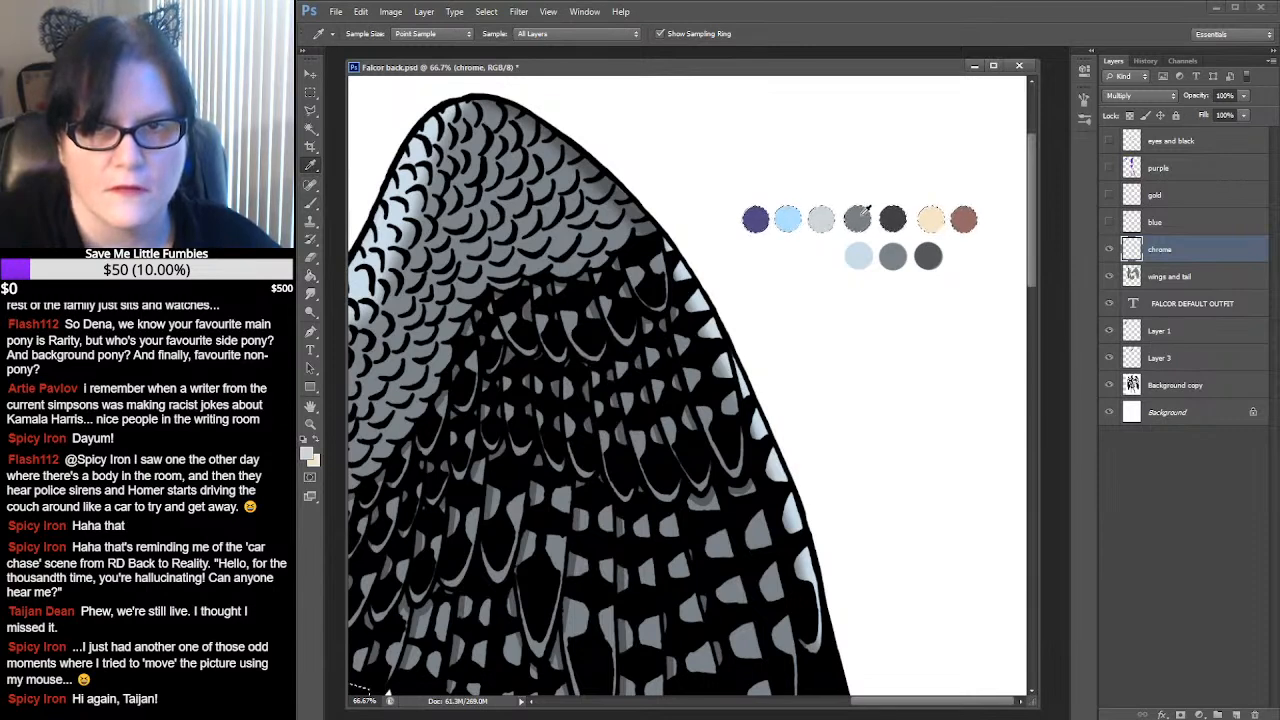
click(316, 441)
click(855, 220)
mouse_move(633, 419)
mouse_down()
mouse_move(962, 162)
mouse_move(823, 263)
mouse_move(775, 263)
mouse_up()
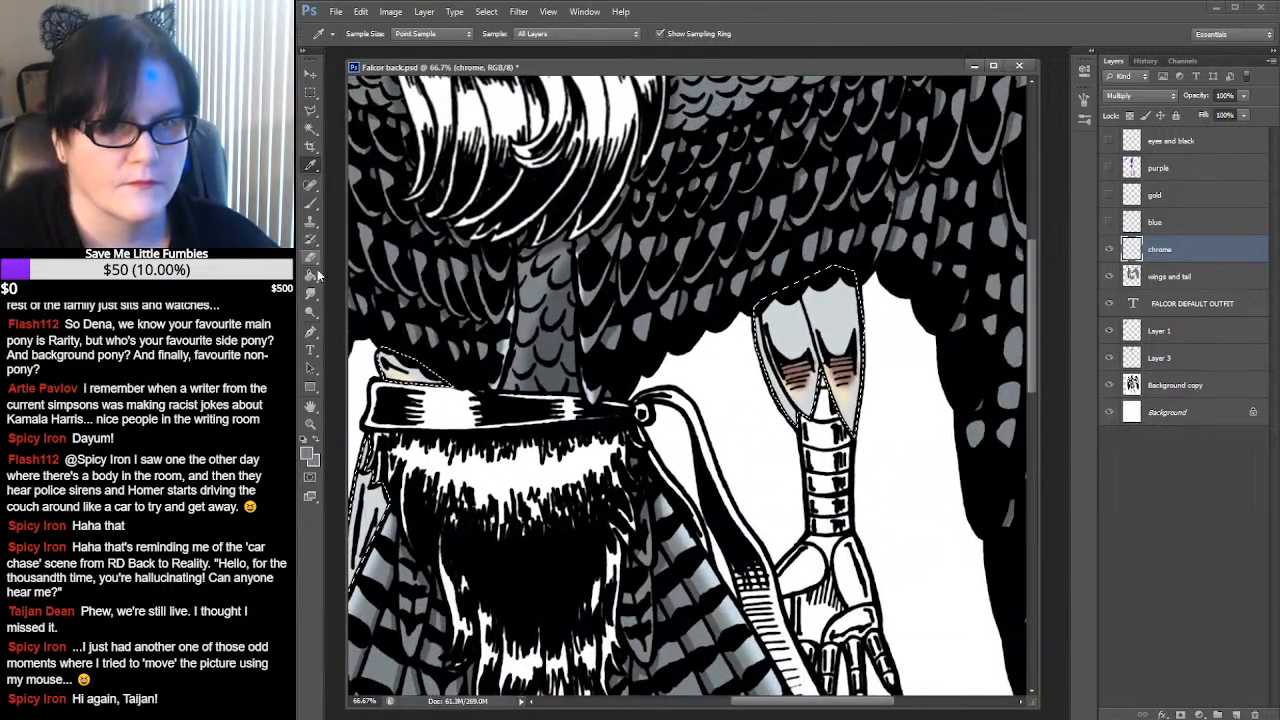
click(311, 203)
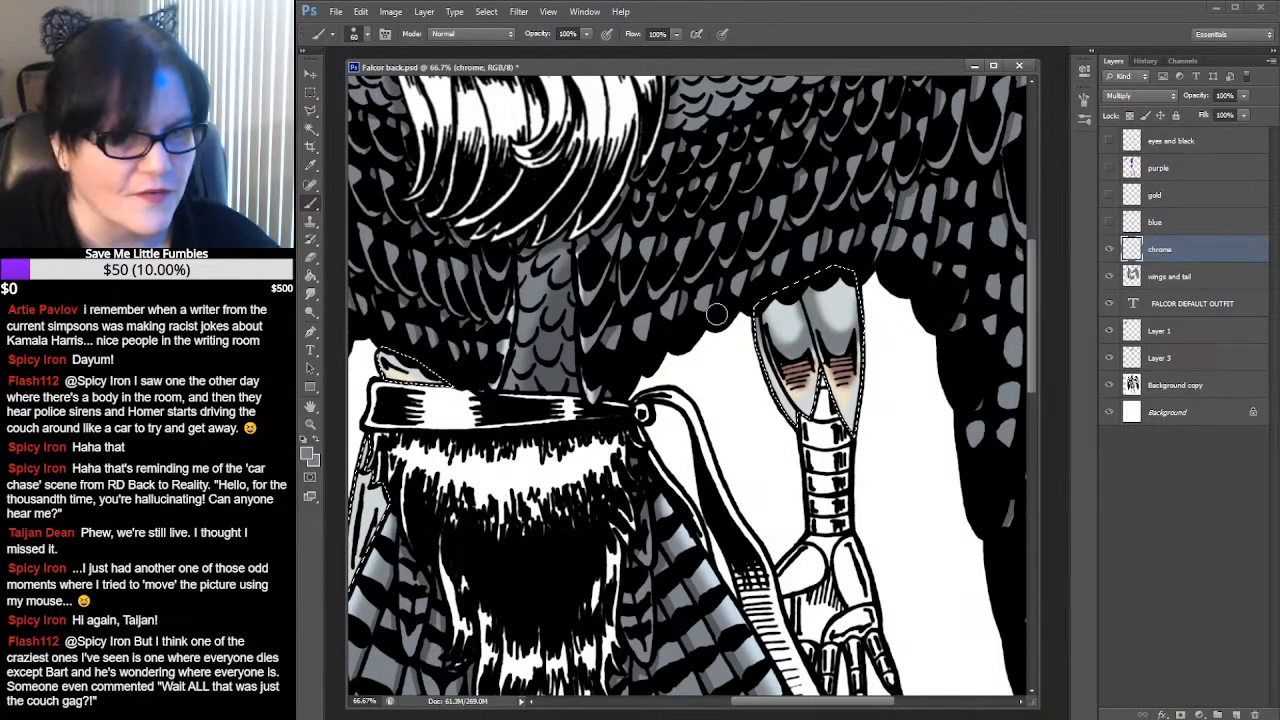
Sample the dark-grey palette swatch and deepen the shadows on the upper halves of the forearm plates
drag(862, 268, 797, 283)
drag(601, 380, 605, 540)
click(314, 168)
click(857, 200)
drag(640, 360, 860, 213)
drag(615, 457, 815, 230)
click(313, 203)
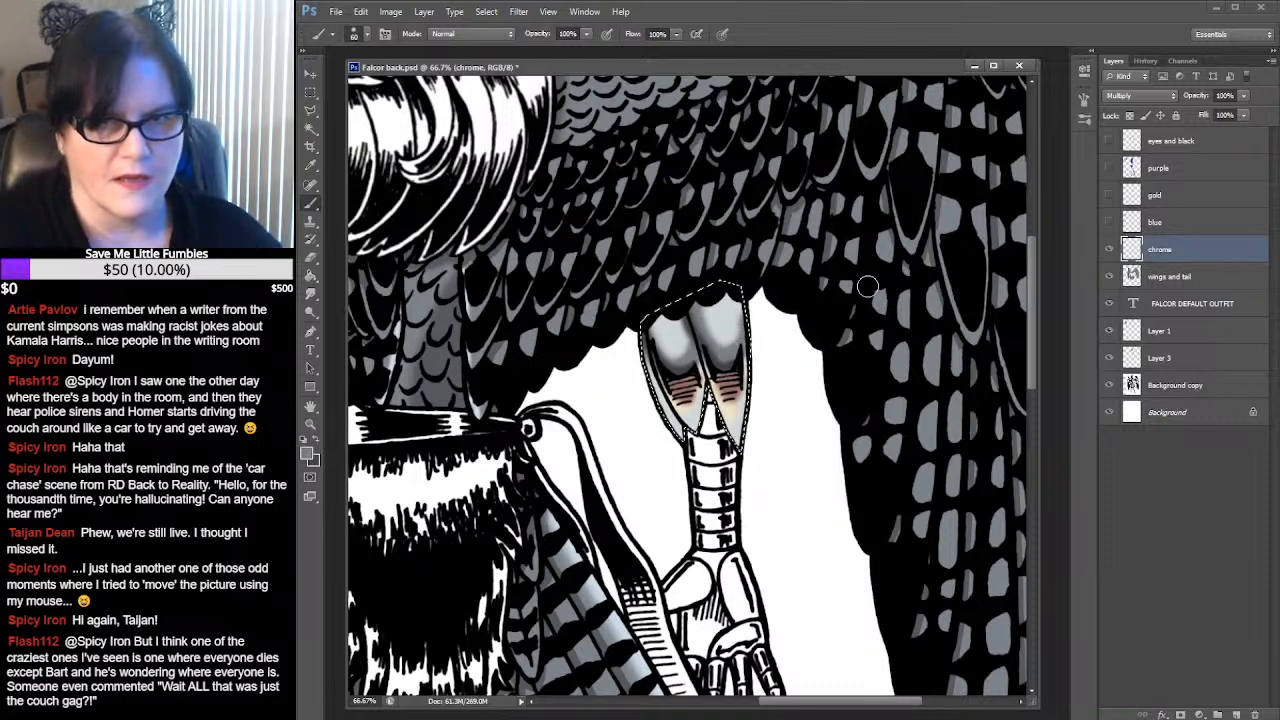
Blend the grey shading on the forearm plates with the Smudge tool using a soft 65 px brush
click(311, 293)
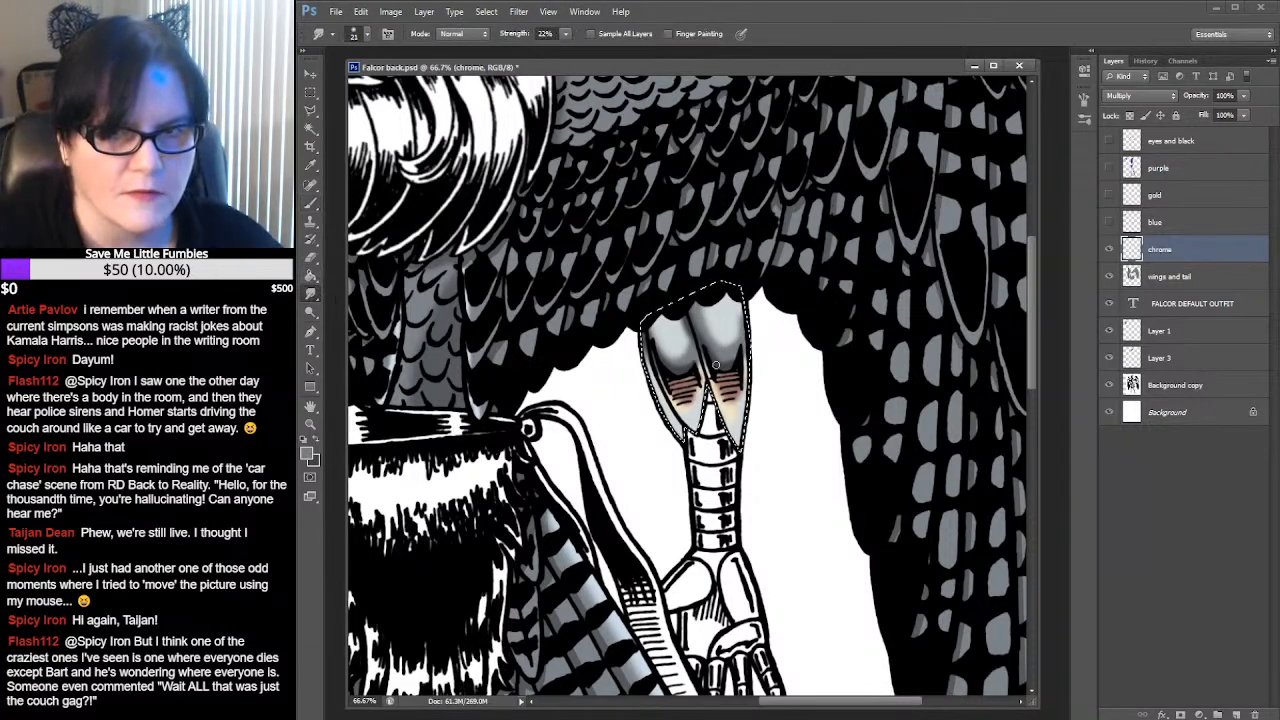
click(363, 40)
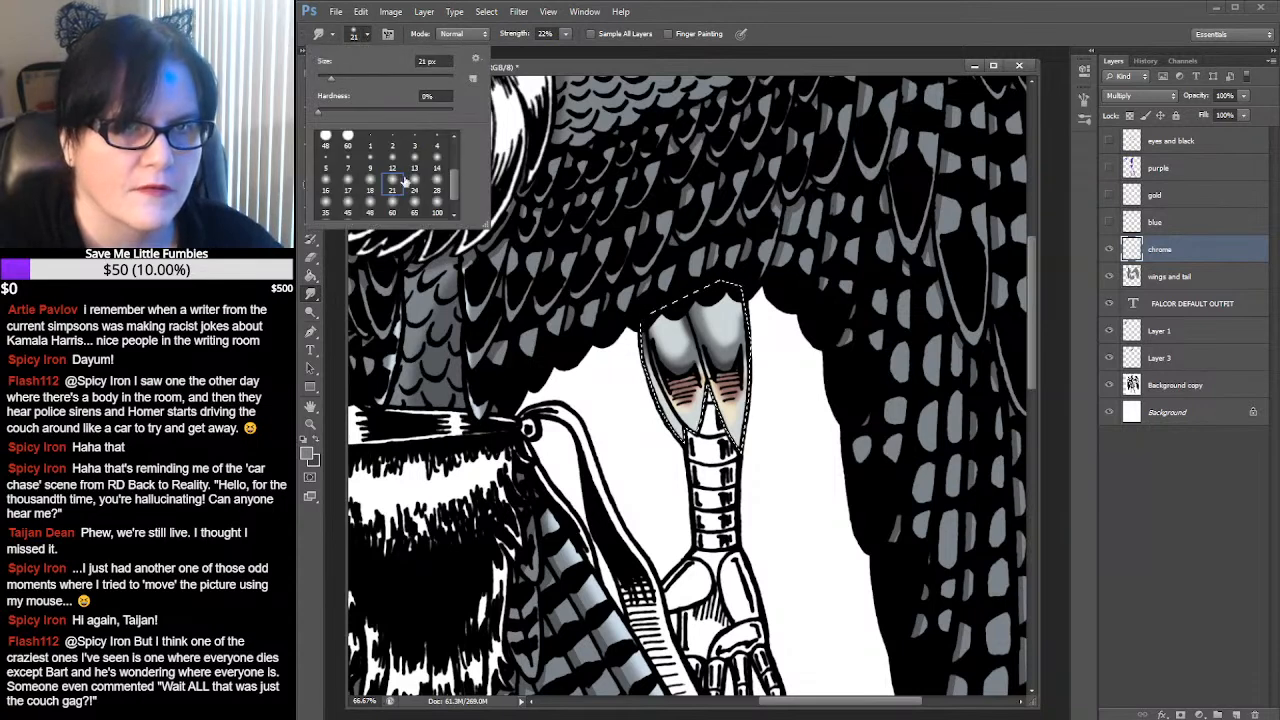
click(418, 205)
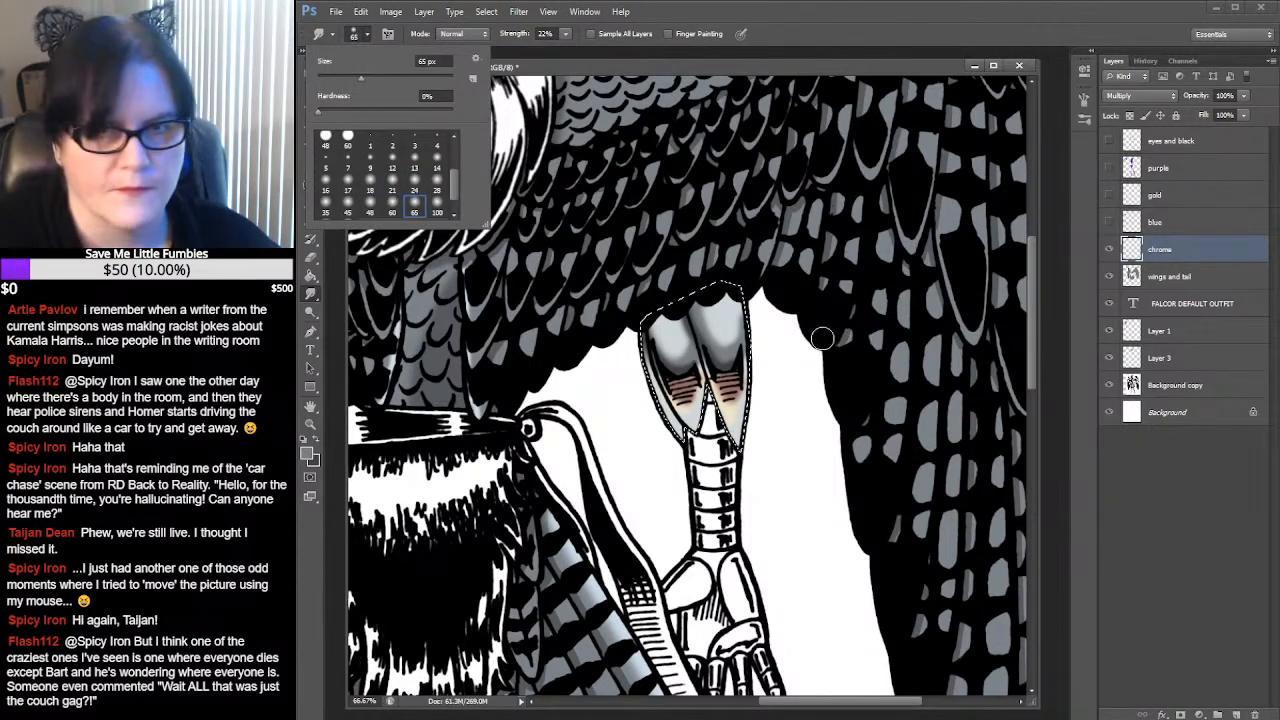
drag(712, 357, 725, 366)
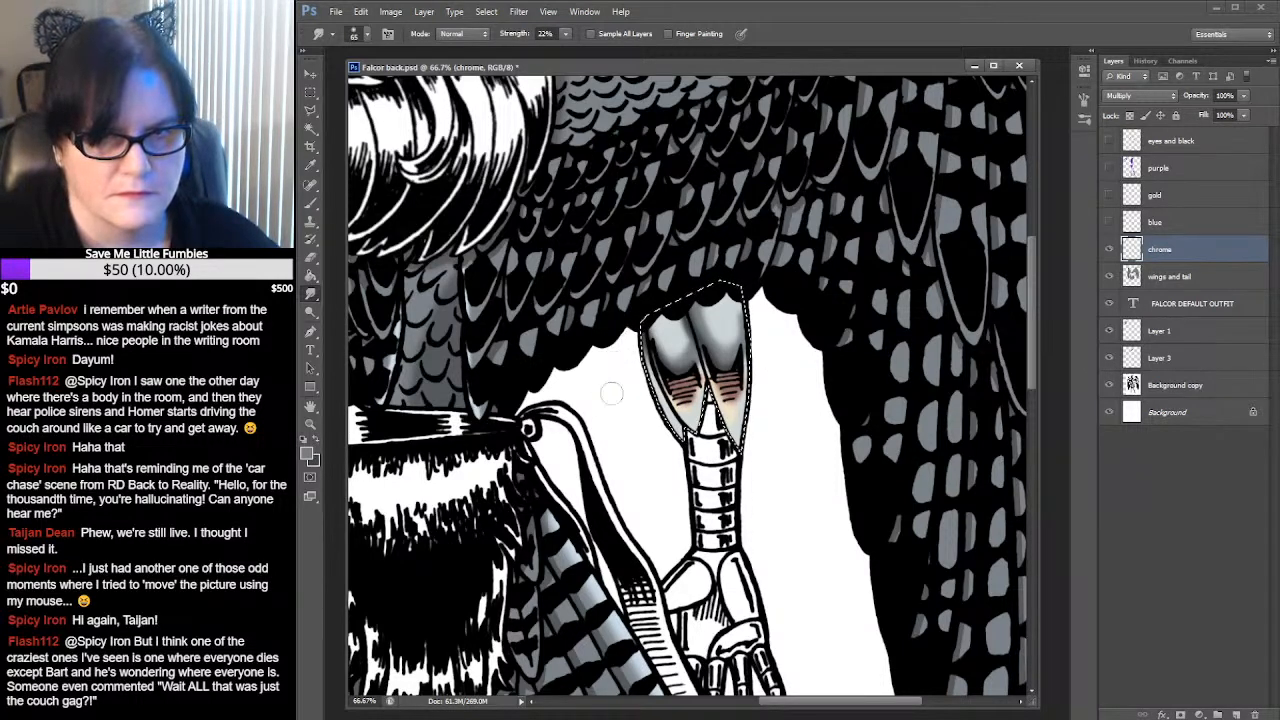
Paint thin dark-grey shading along the edges of the forearm plates with a soft 17 px brush
click(318, 441)
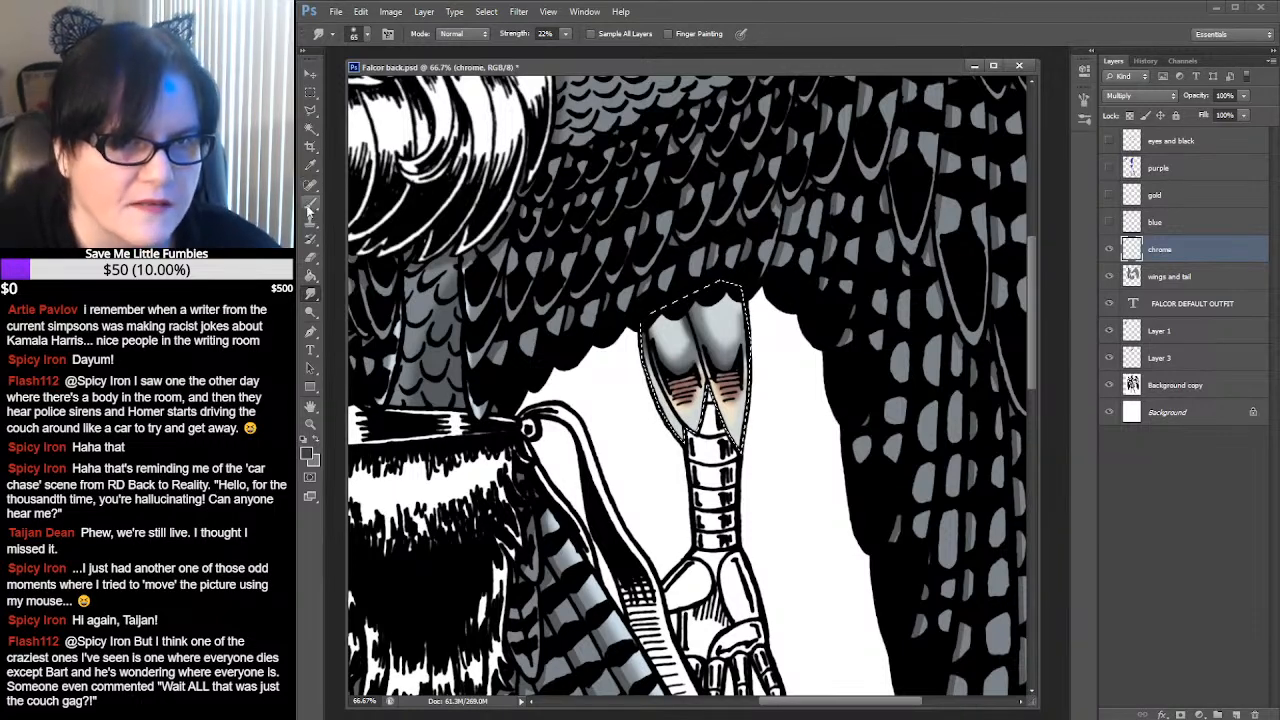
key(b)
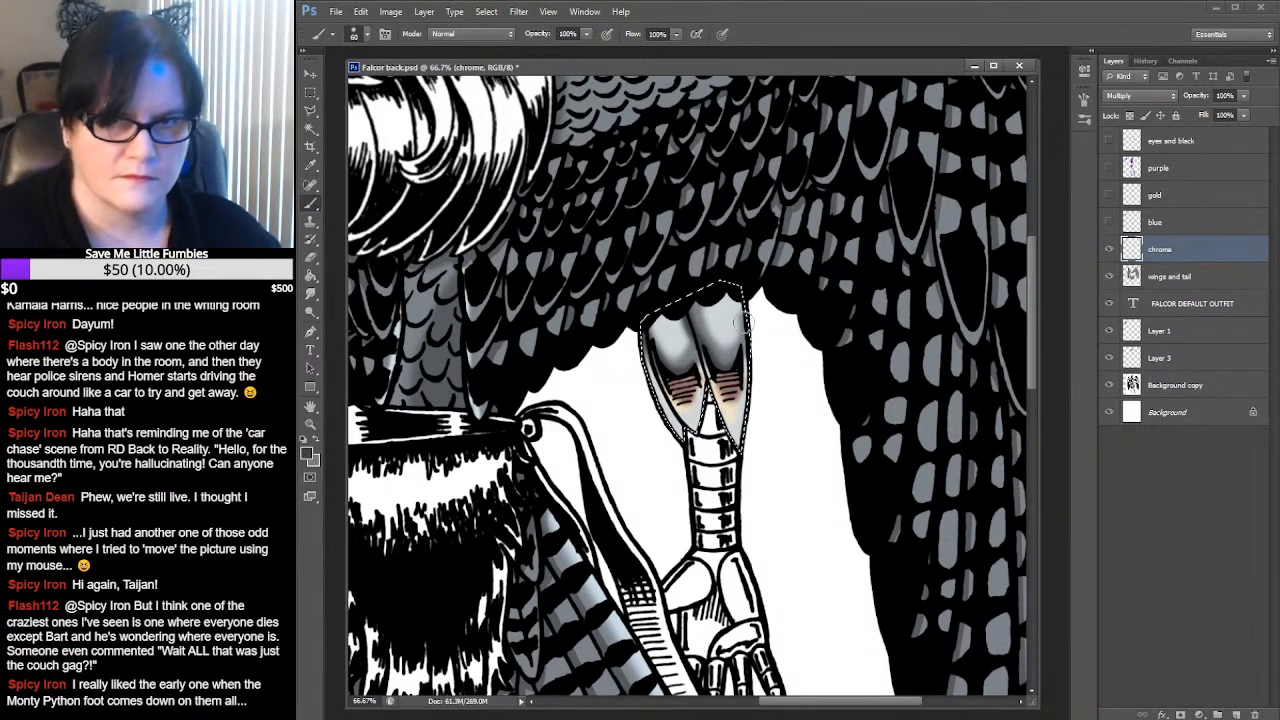
click(366, 34)
click(370, 166)
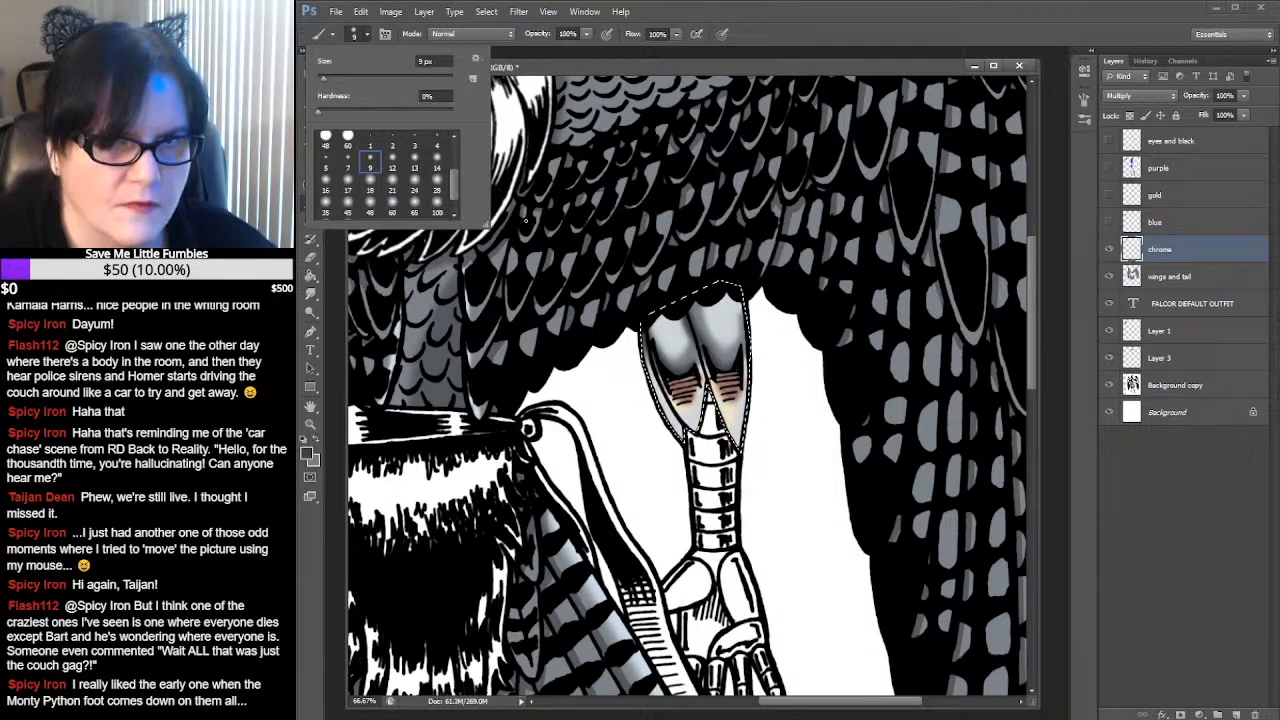
click(436, 164)
click(350, 188)
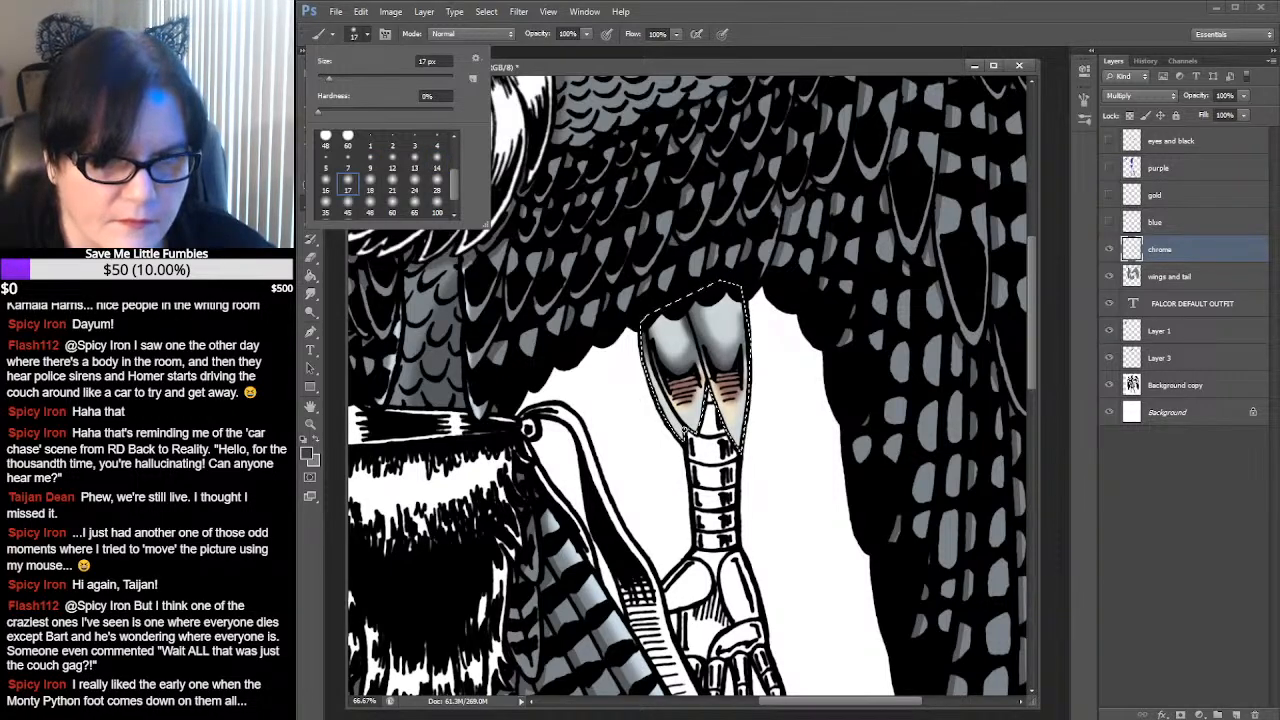
click(685, 432)
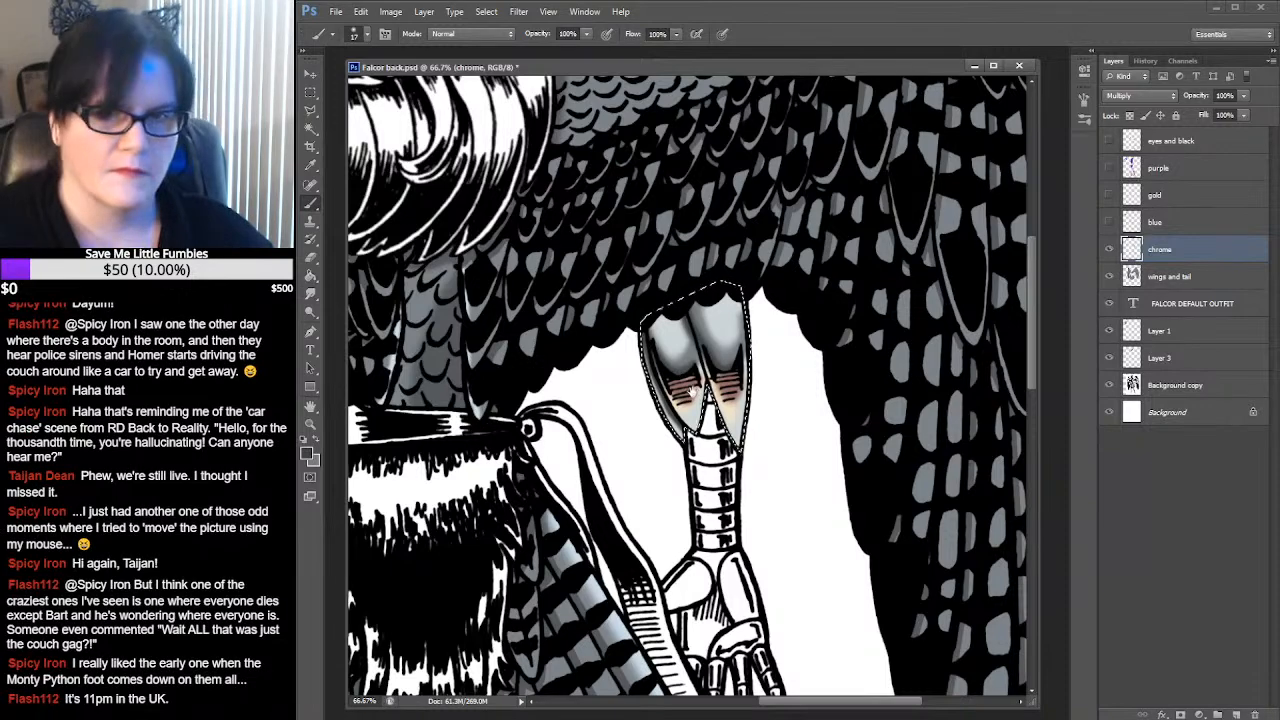
Check the thighs against the front view, shade the left thigh patch dark grey with the soft 60 px brush and switch to mid grey
drag(691, 393, 918, 355)
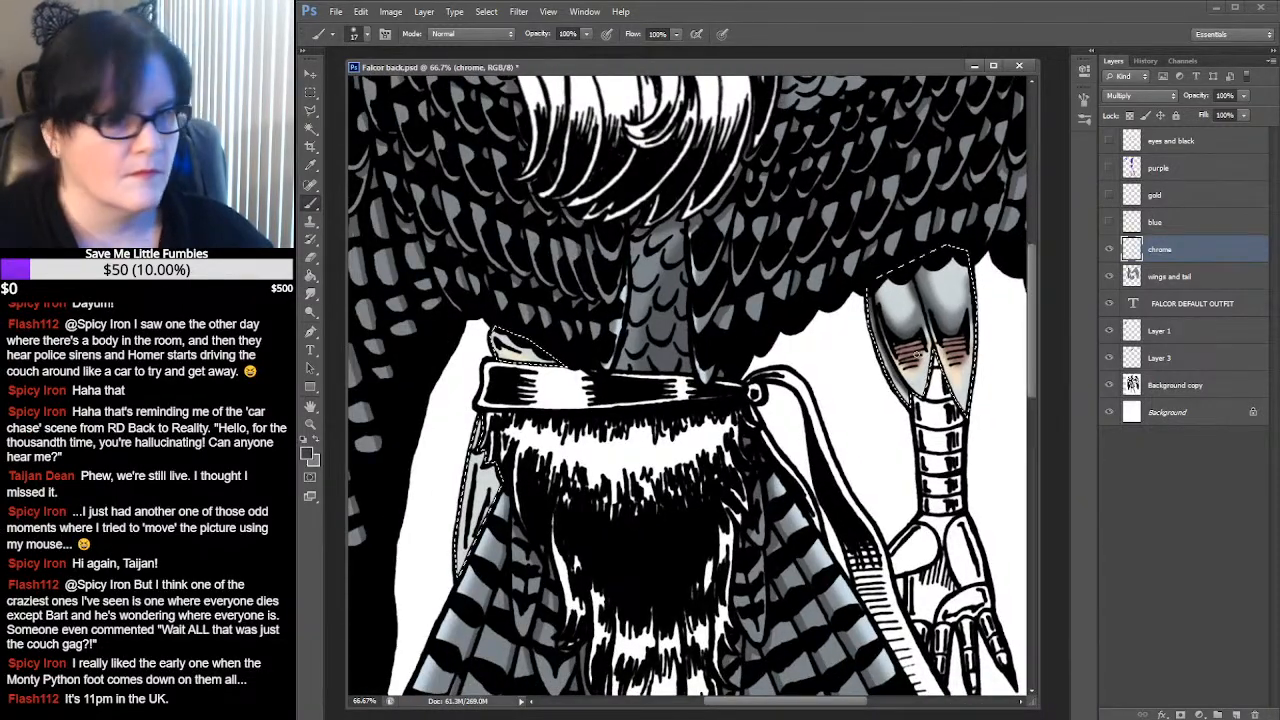
drag(765, 435, 804, 258)
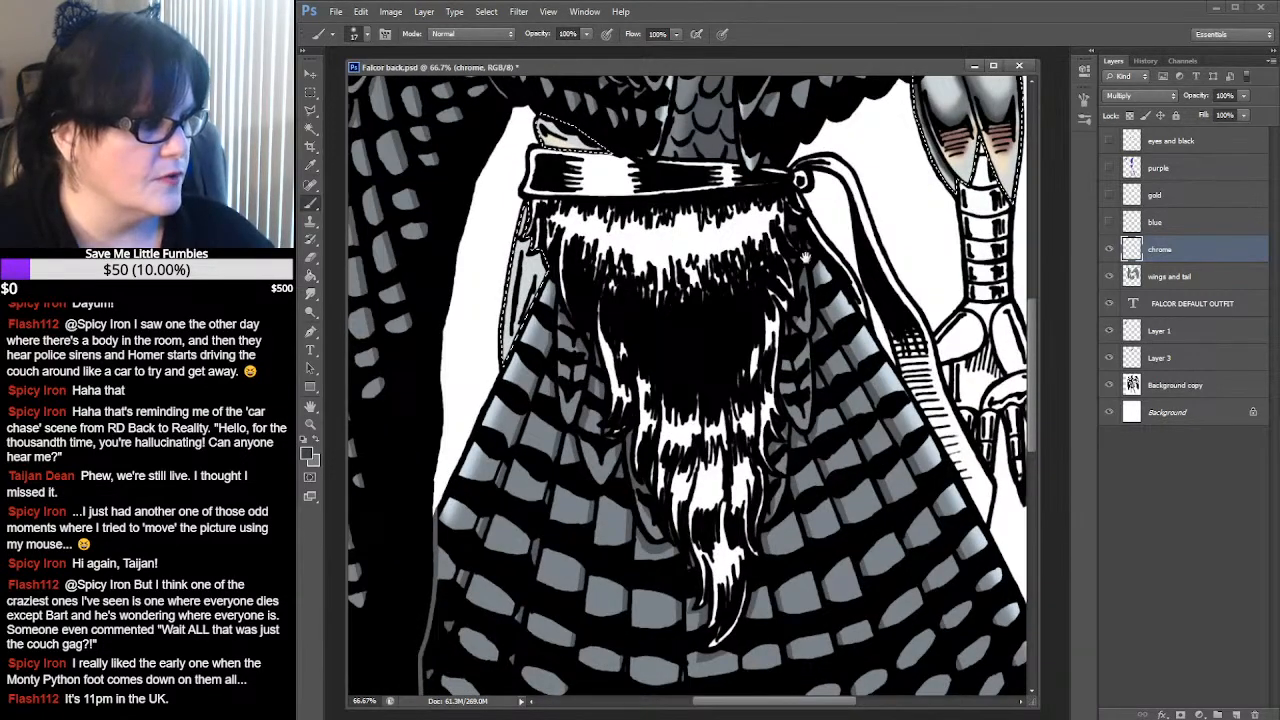
drag(806, 258, 800, 220)
drag(747, 505, 747, 177)
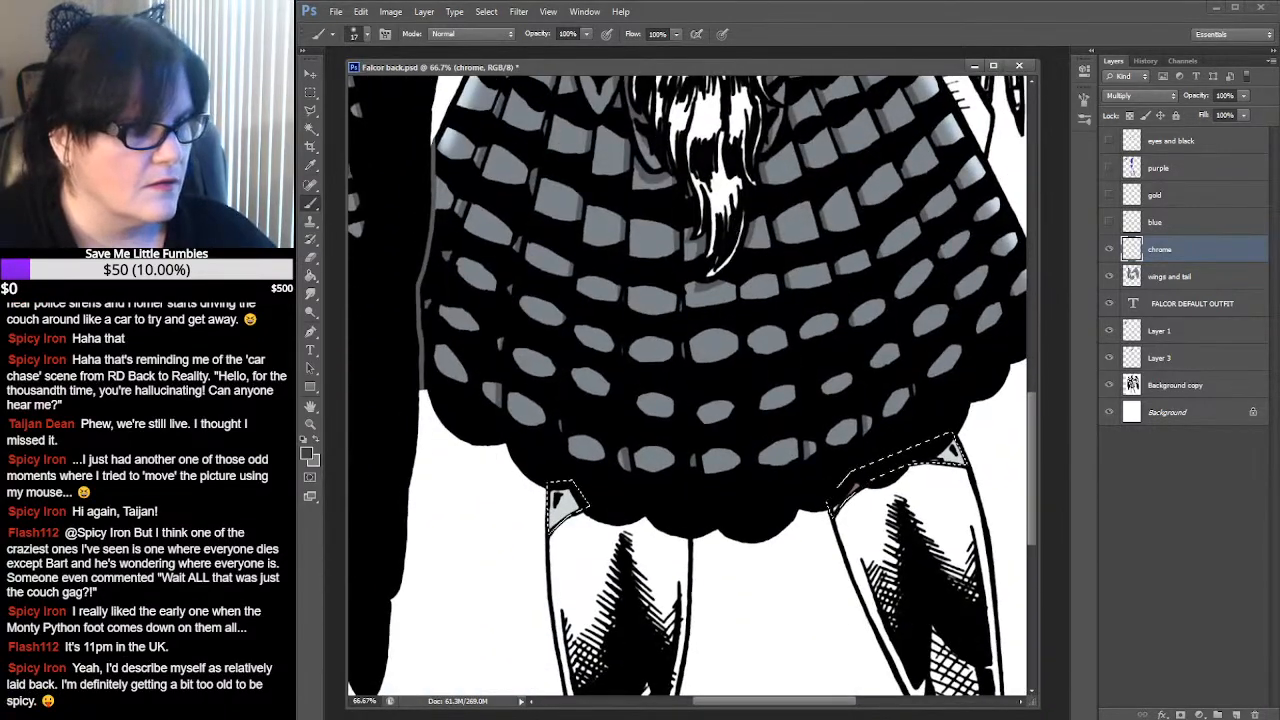
key(ctrl+Tab)
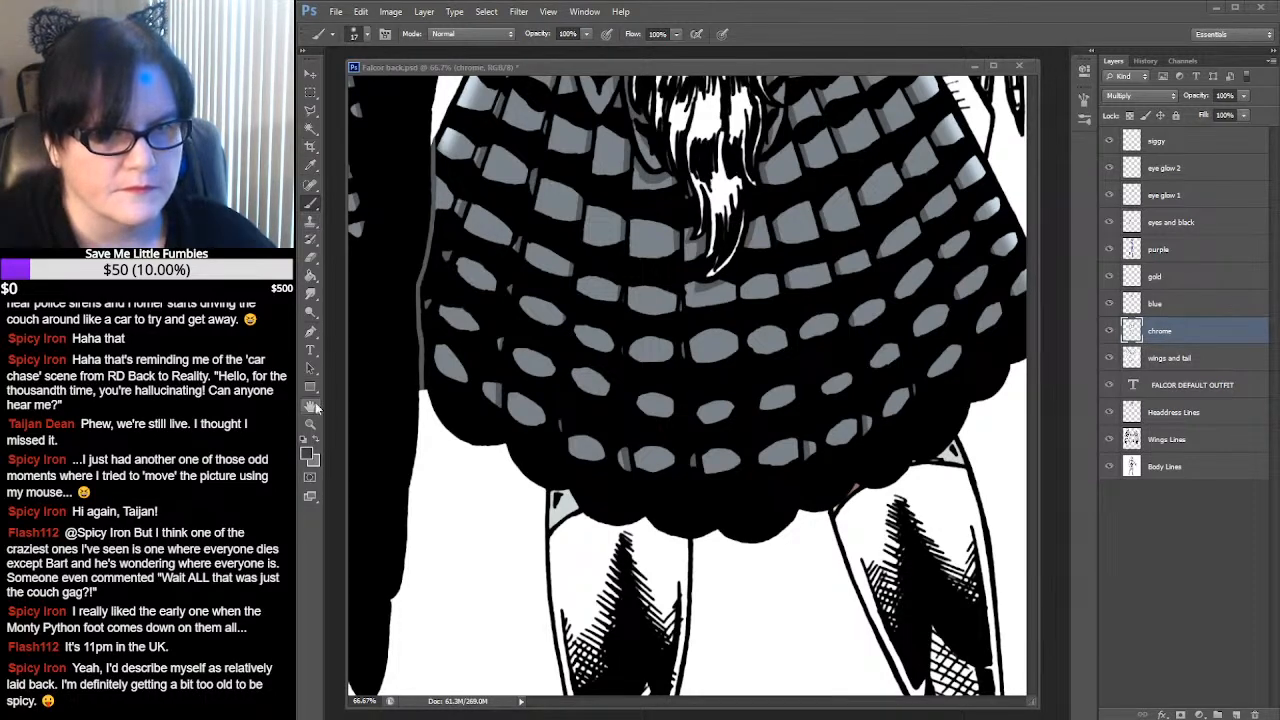
click(535, 500)
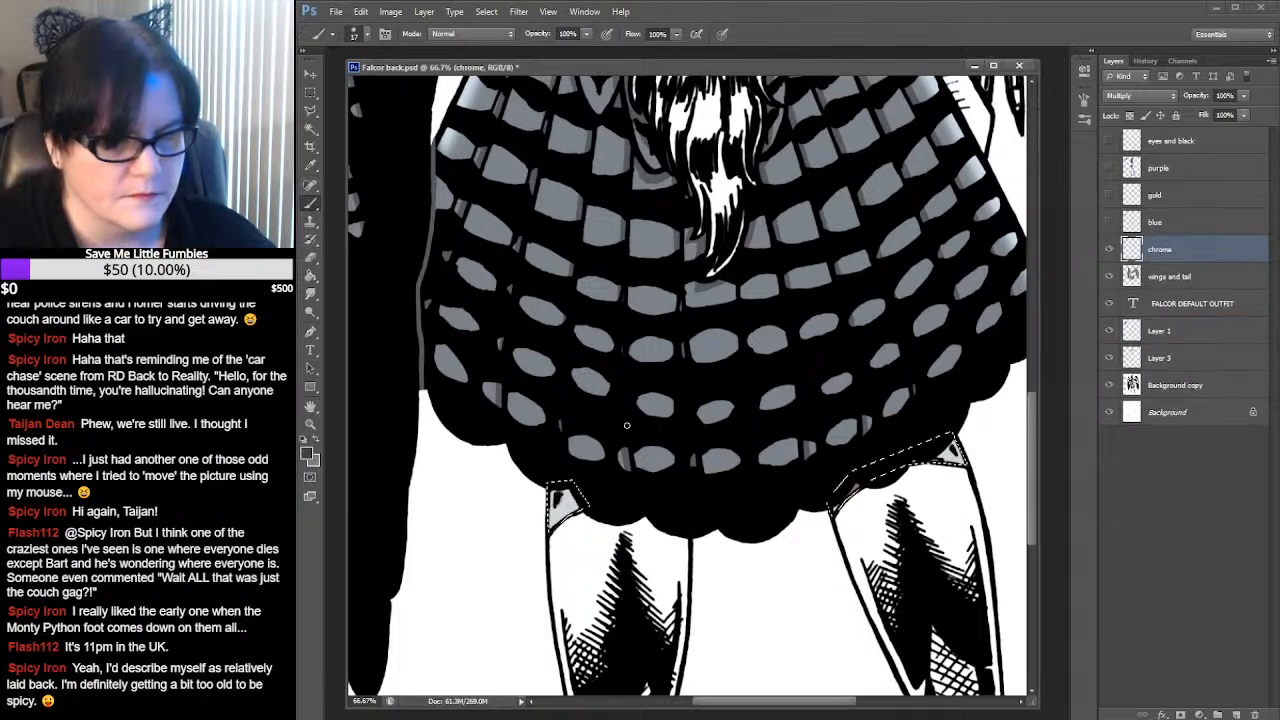
click(366, 34)
click(416, 189)
click(392, 210)
drag(563, 497, 563, 523)
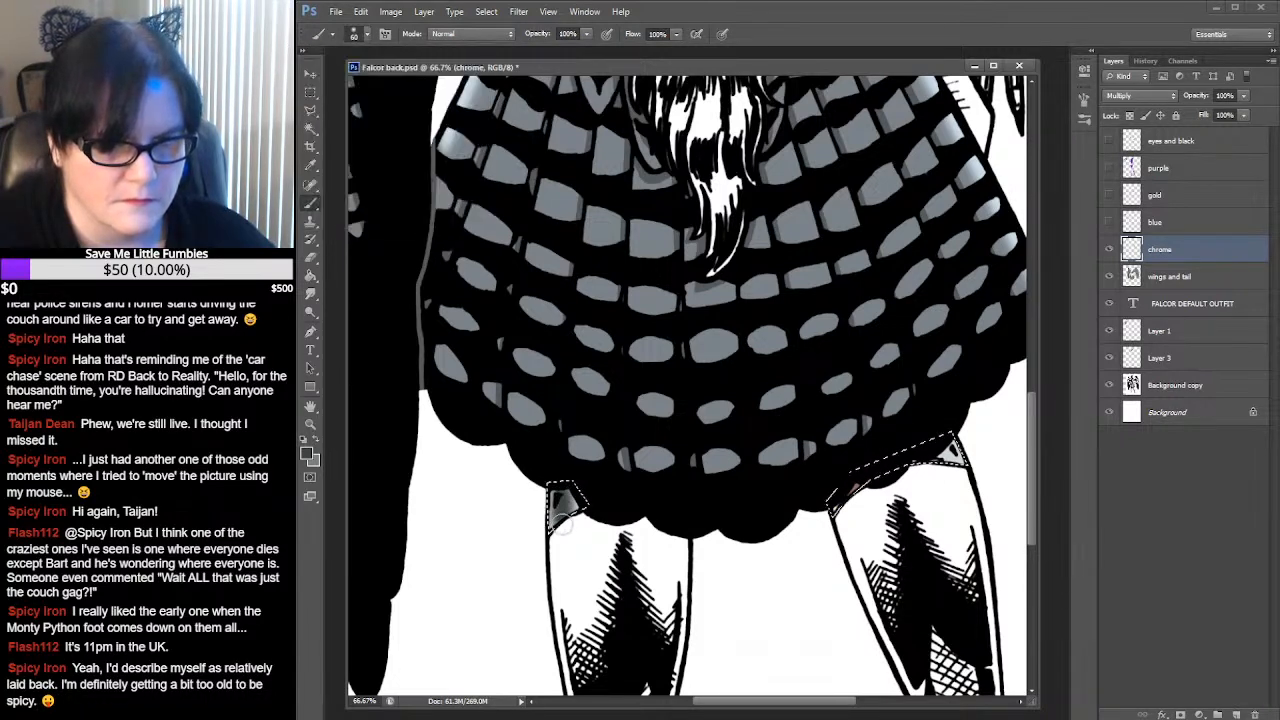
click(316, 440)
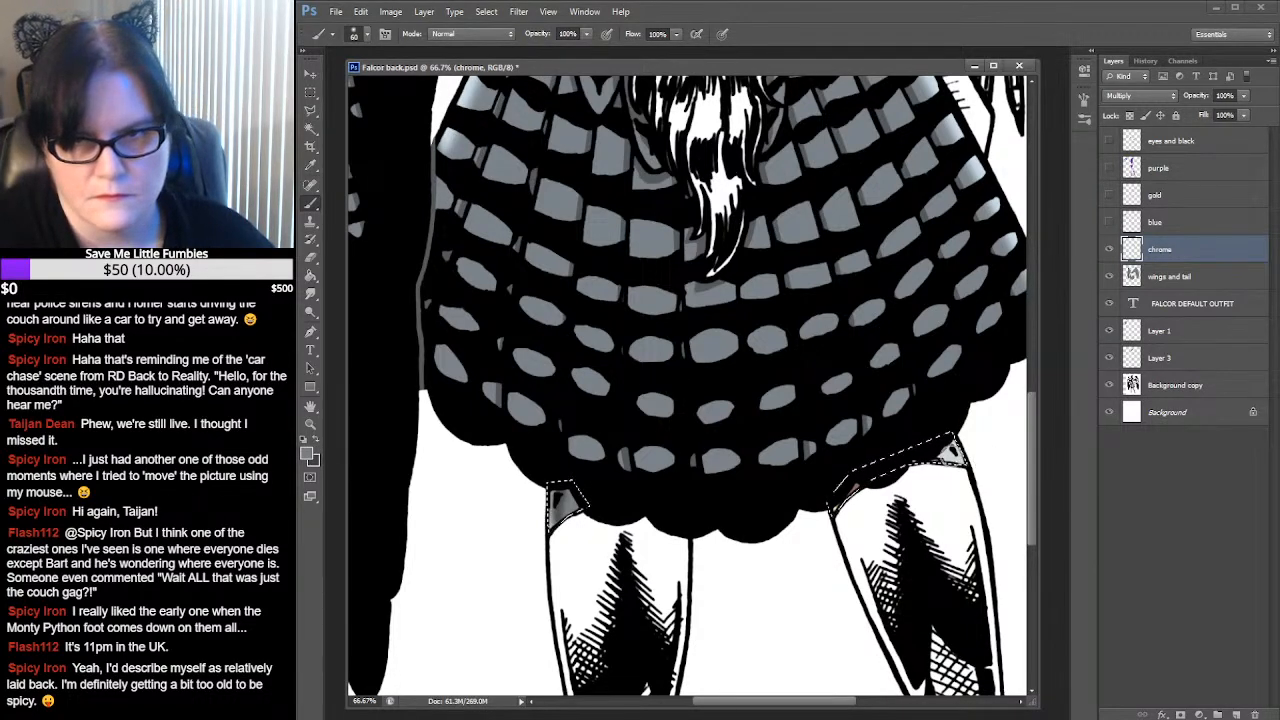
Shade the right thigh patch dark grey and sample the light-blue and purple palette swatches
click(316, 443)
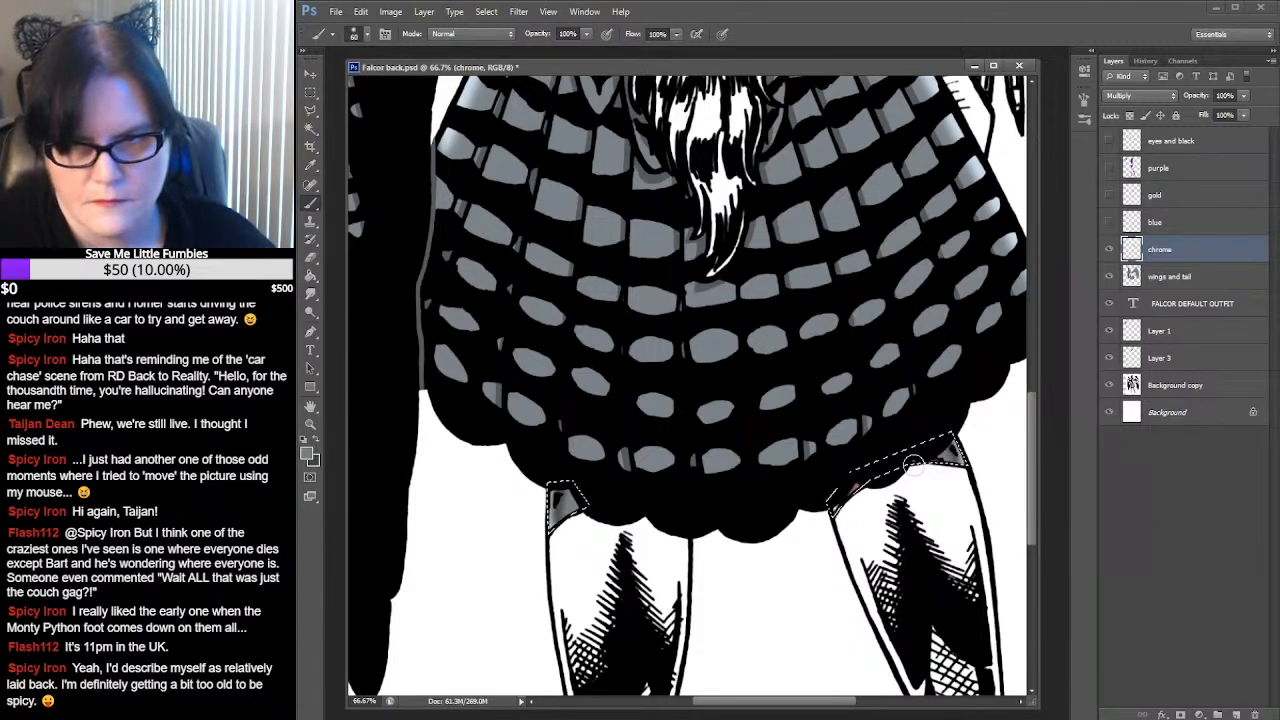
scroll(893, 420, up, 10)
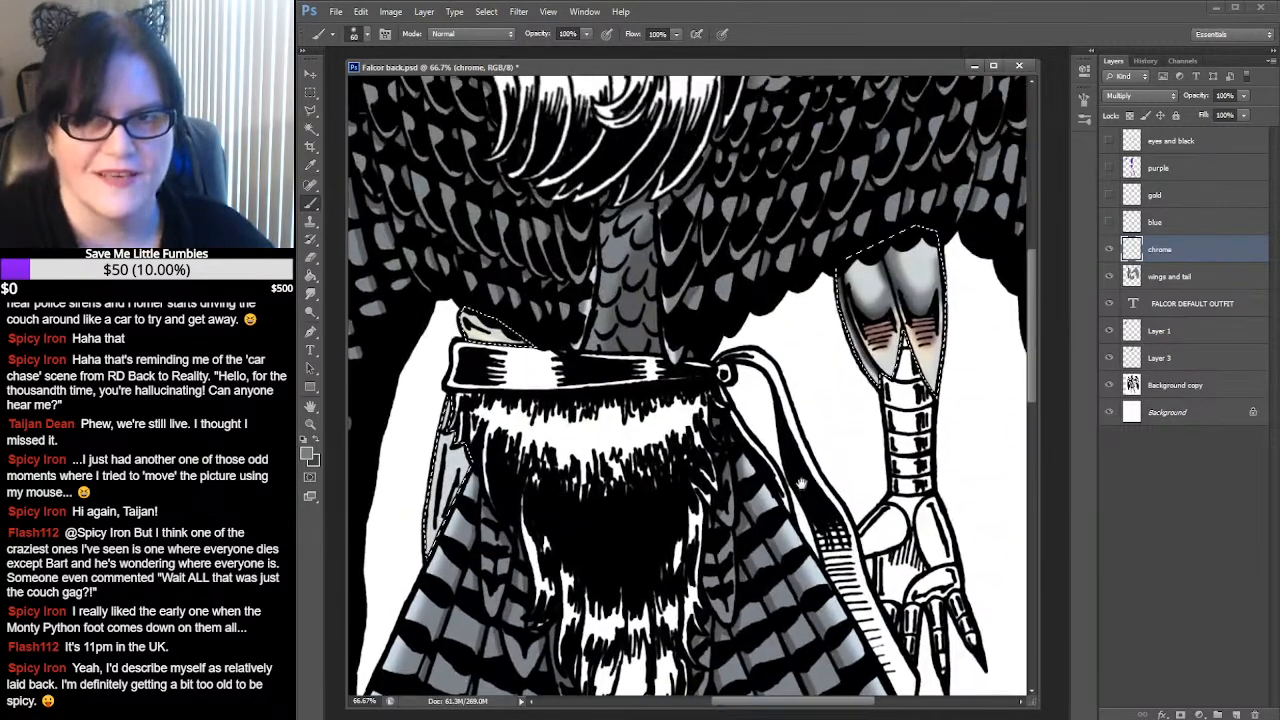
scroll(840, 334, up, 4)
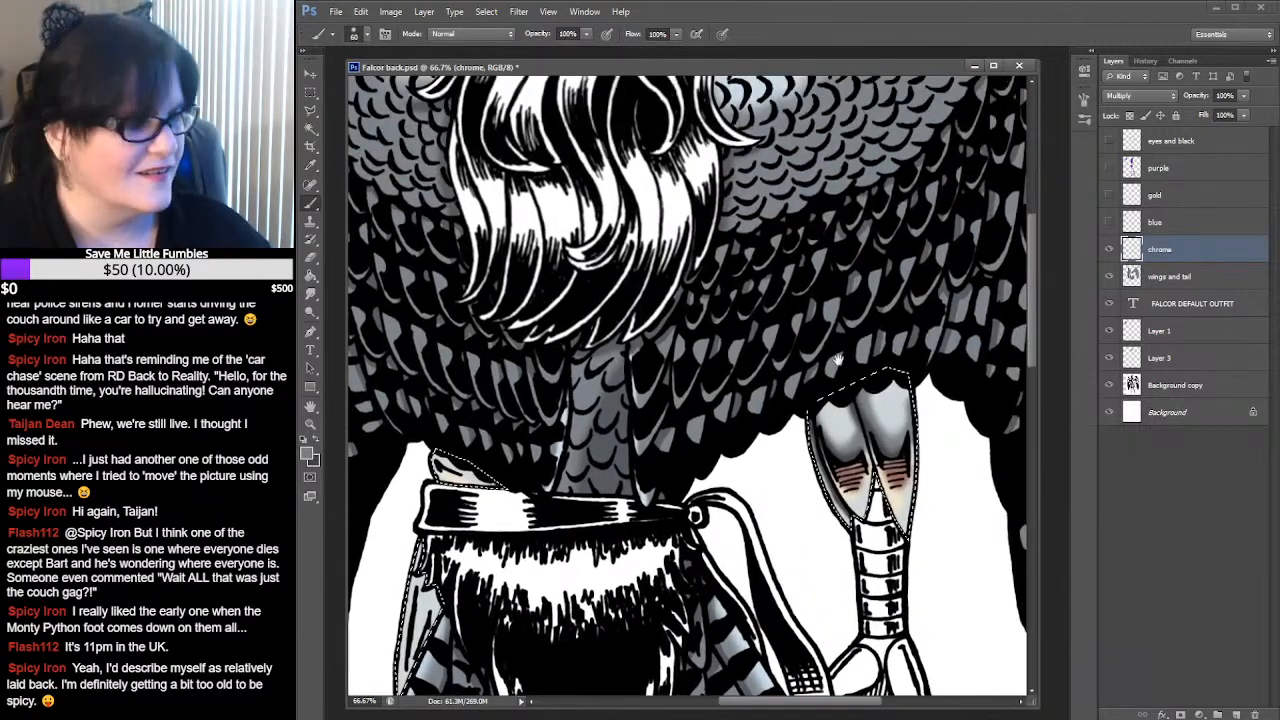
scroll(838, 361, up, 12)
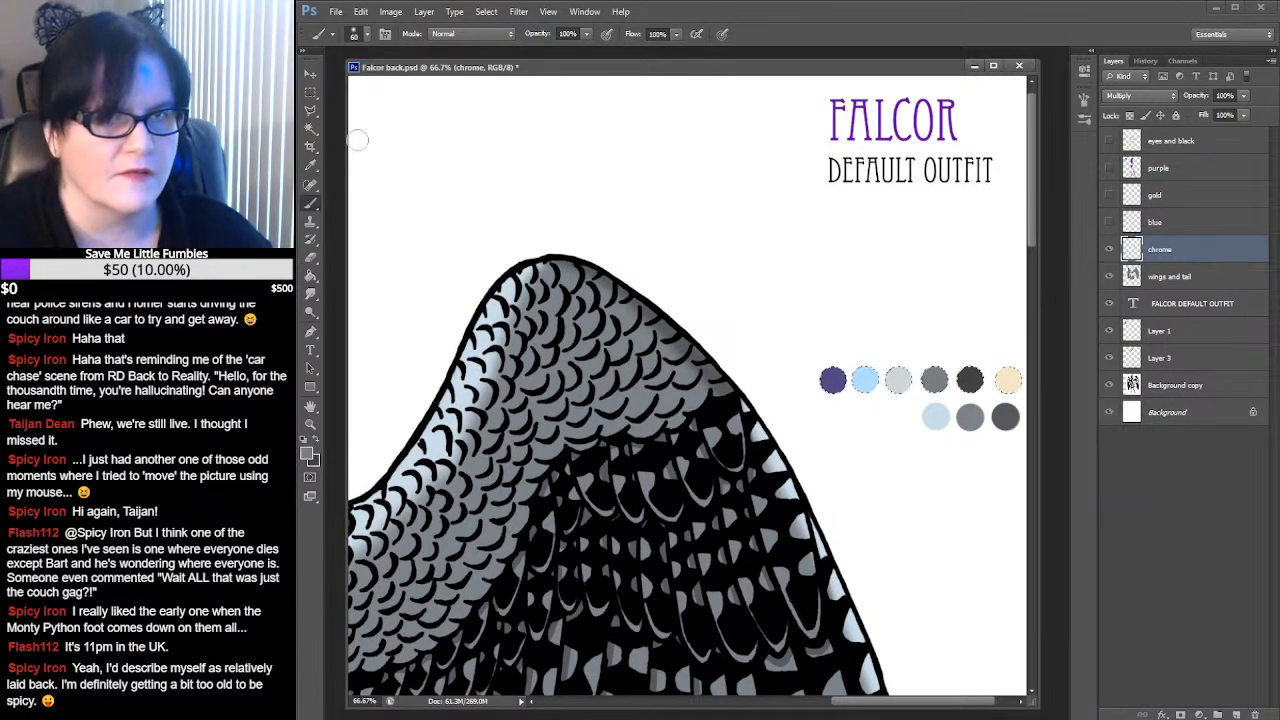
click(310, 165)
click(866, 377)
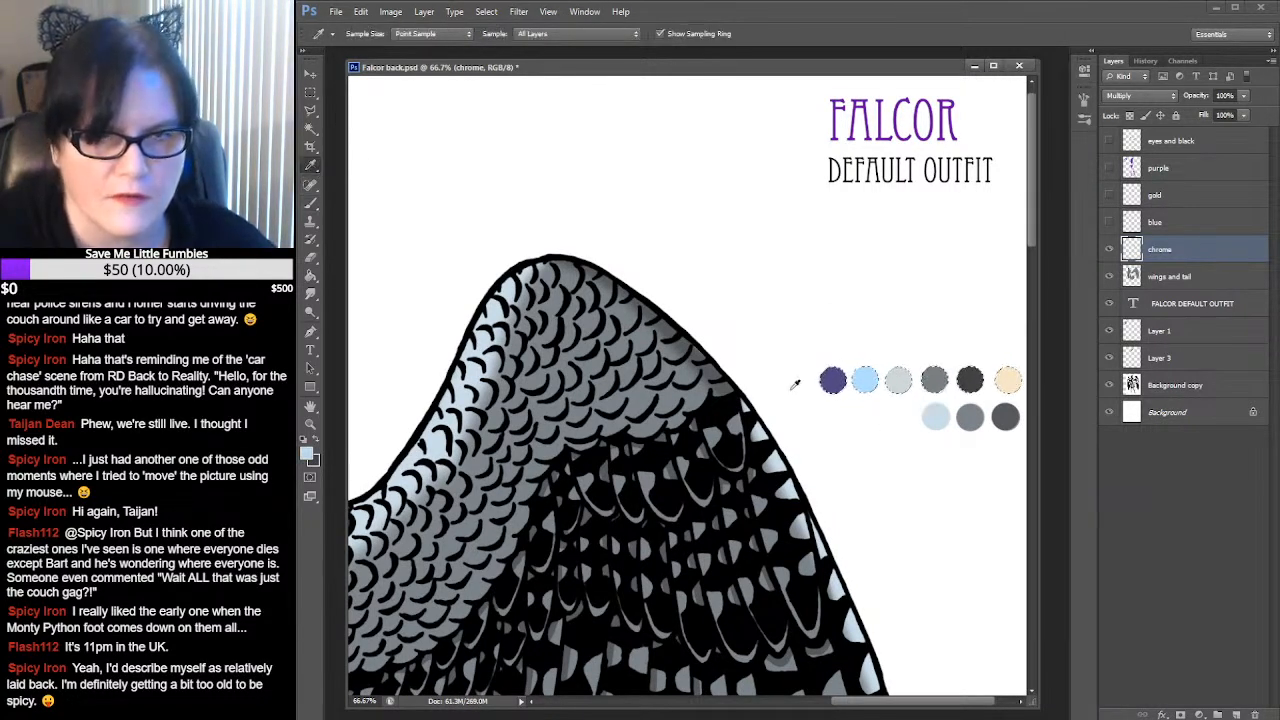
click(316, 439)
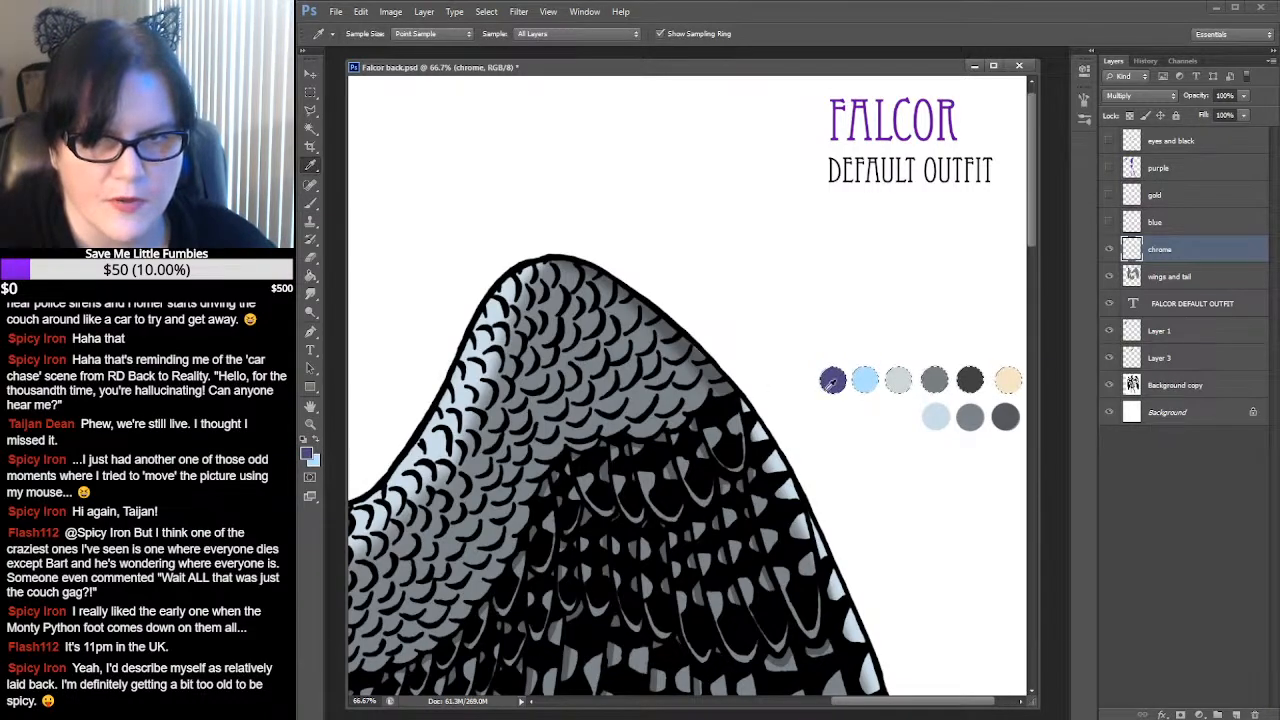
Set light blue as the paint colour, check the front view and paint the body patch above the belt with the soft 60 px brush
drag(656, 411, 977, 377)
drag(637, 446, 906, 234)
drag(809, 430, 834, 239)
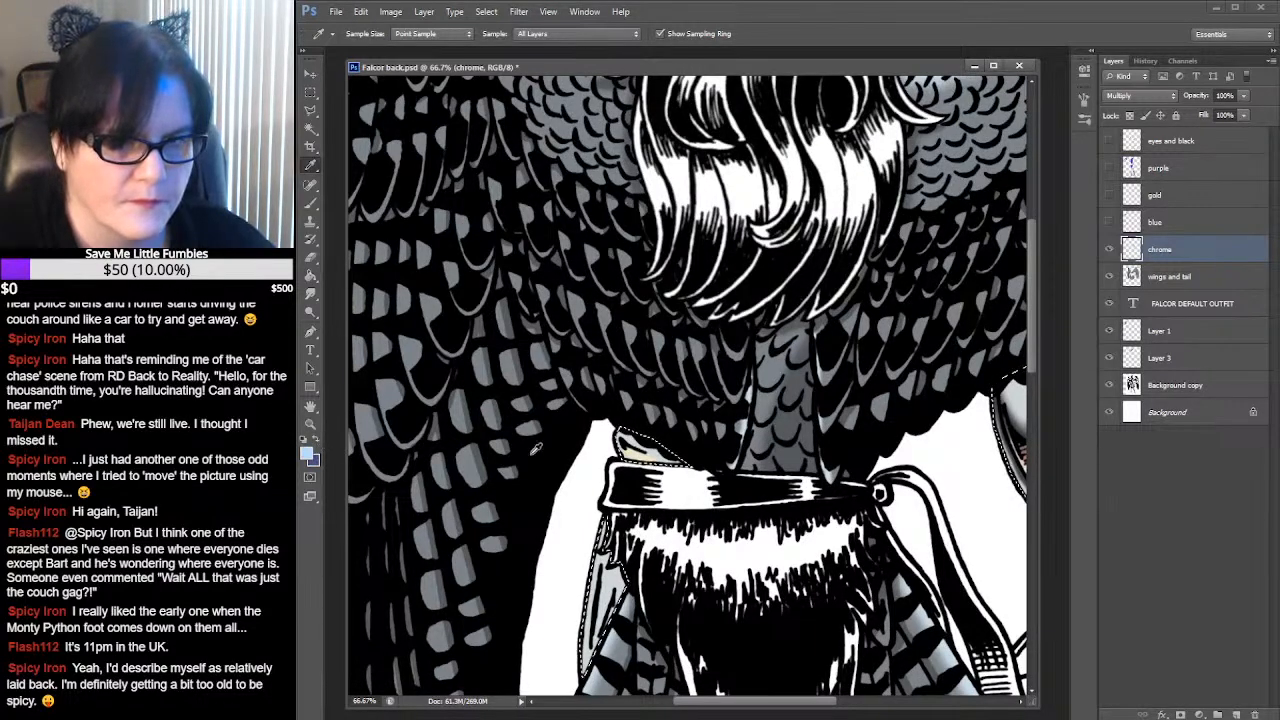
click(318, 441)
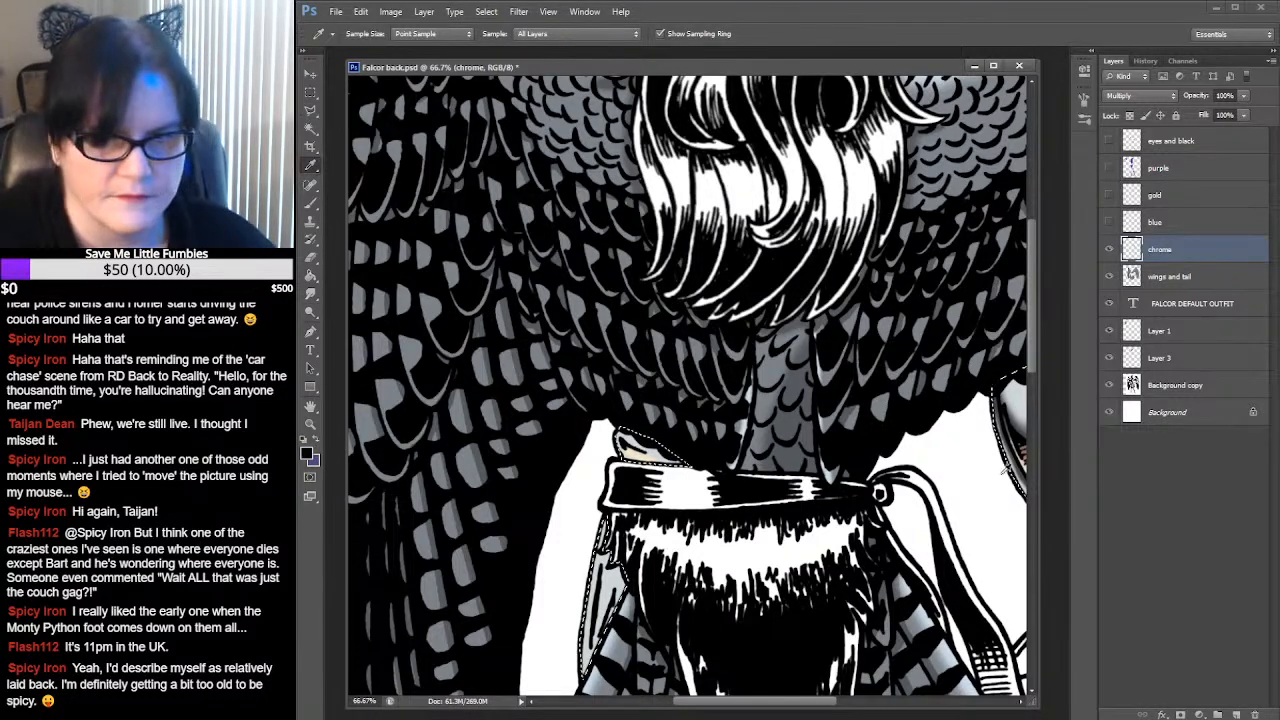
drag(984, 286, 650, 406)
drag(967, 182, 566, 425)
click(787, 232)
drag(612, 352, 869, 270)
drag(616, 381, 1022, 78)
click(310, 205)
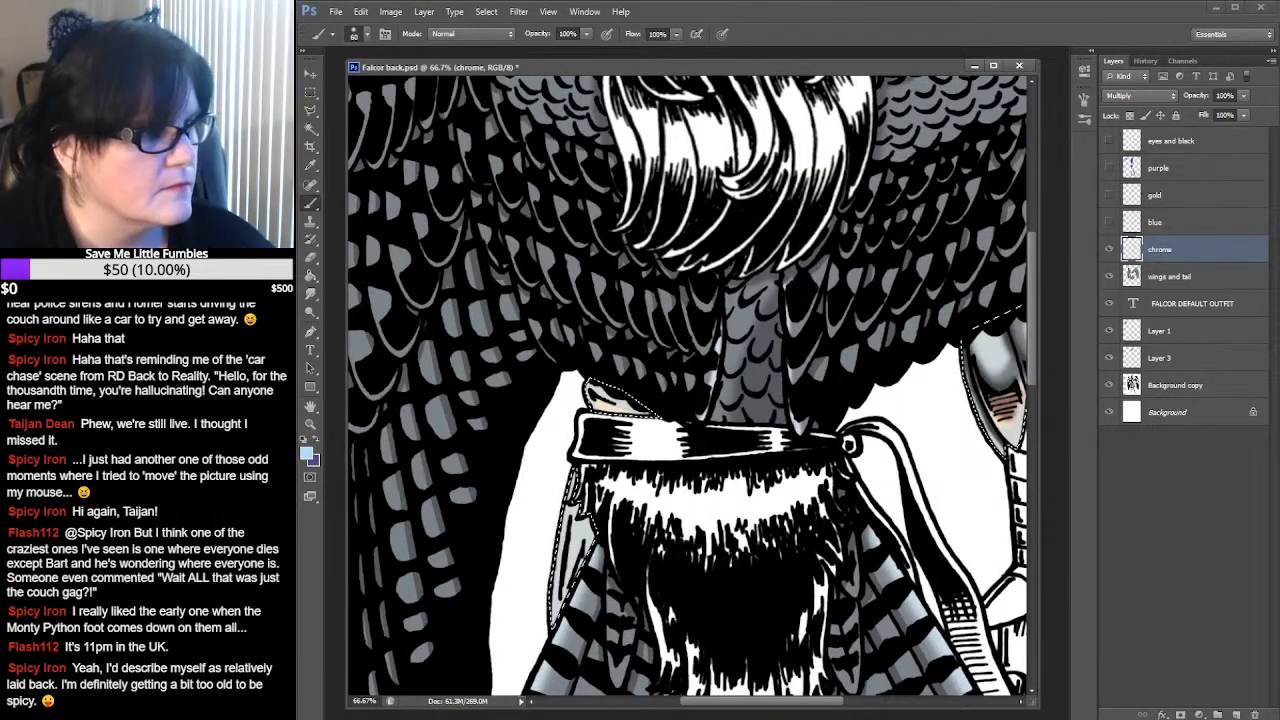
key(ctrl+Tab)
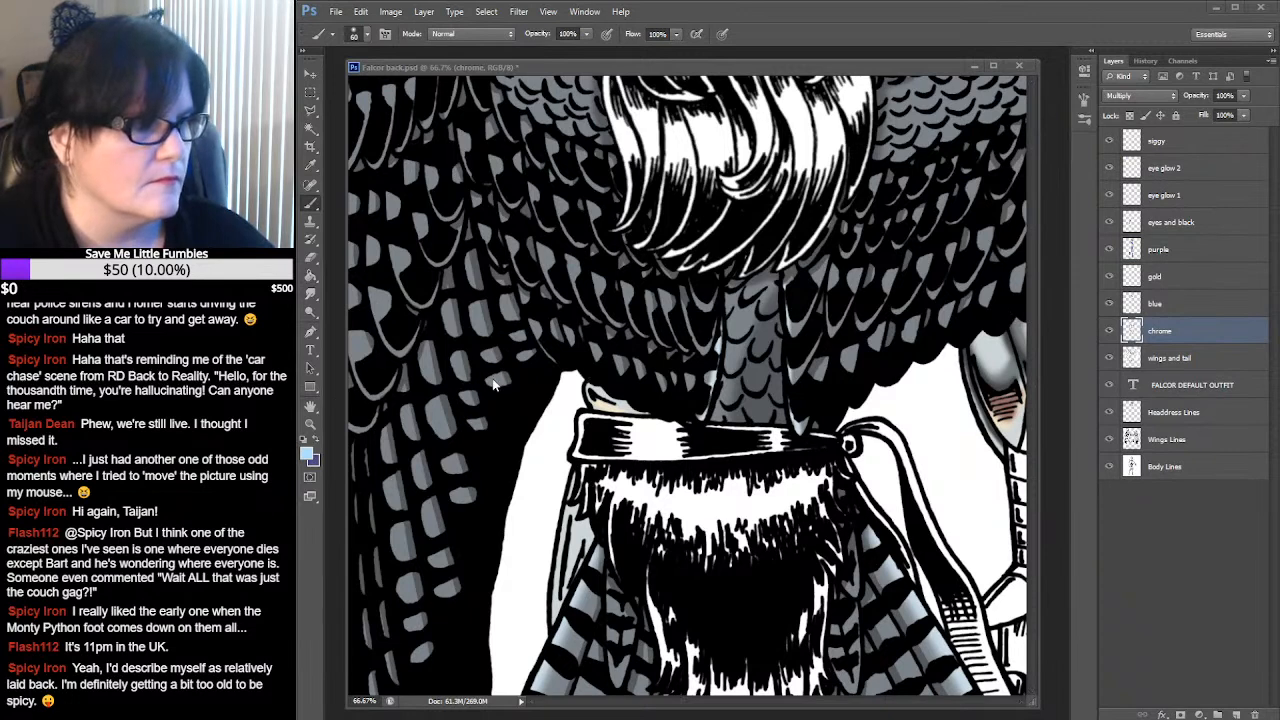
click(588, 391)
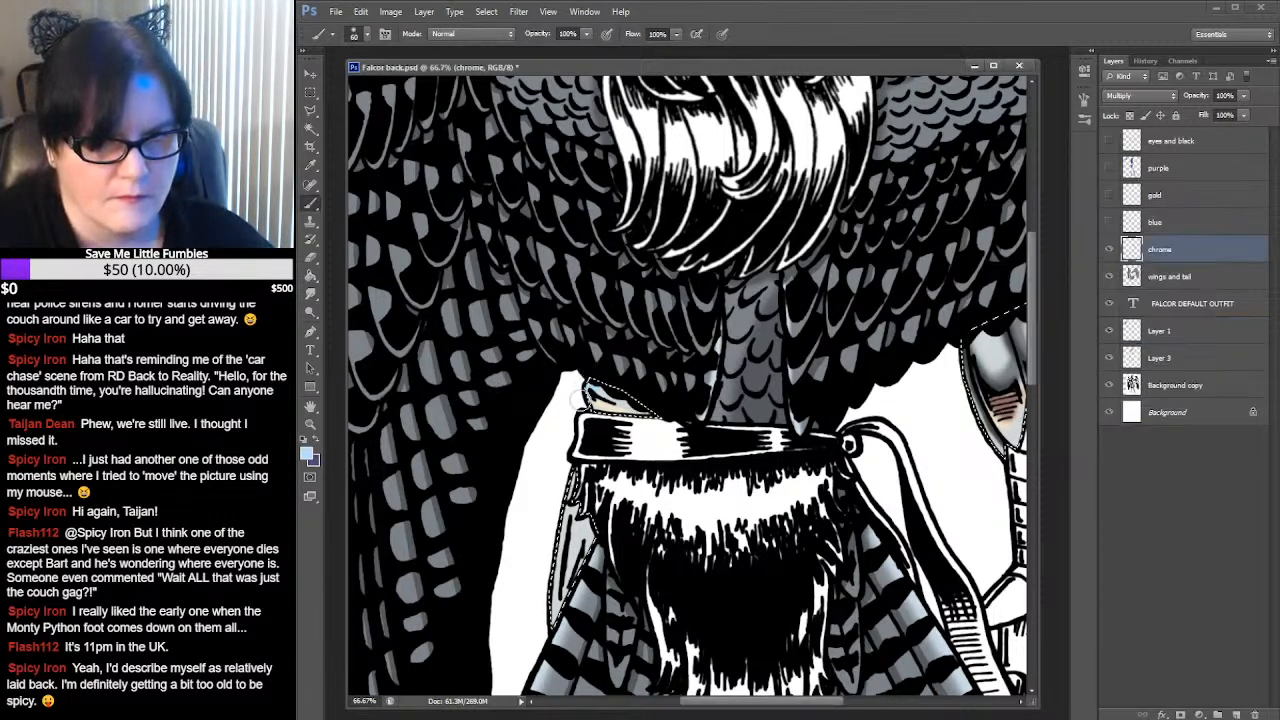
Paint light blue along the outer edge of the forearm and blend it with the Smudge tool at 22% strength
mouse_move(832, 358)
mouse_down()
mouse_move(505, 316)
mouse_move(445, 322)
mouse_up()
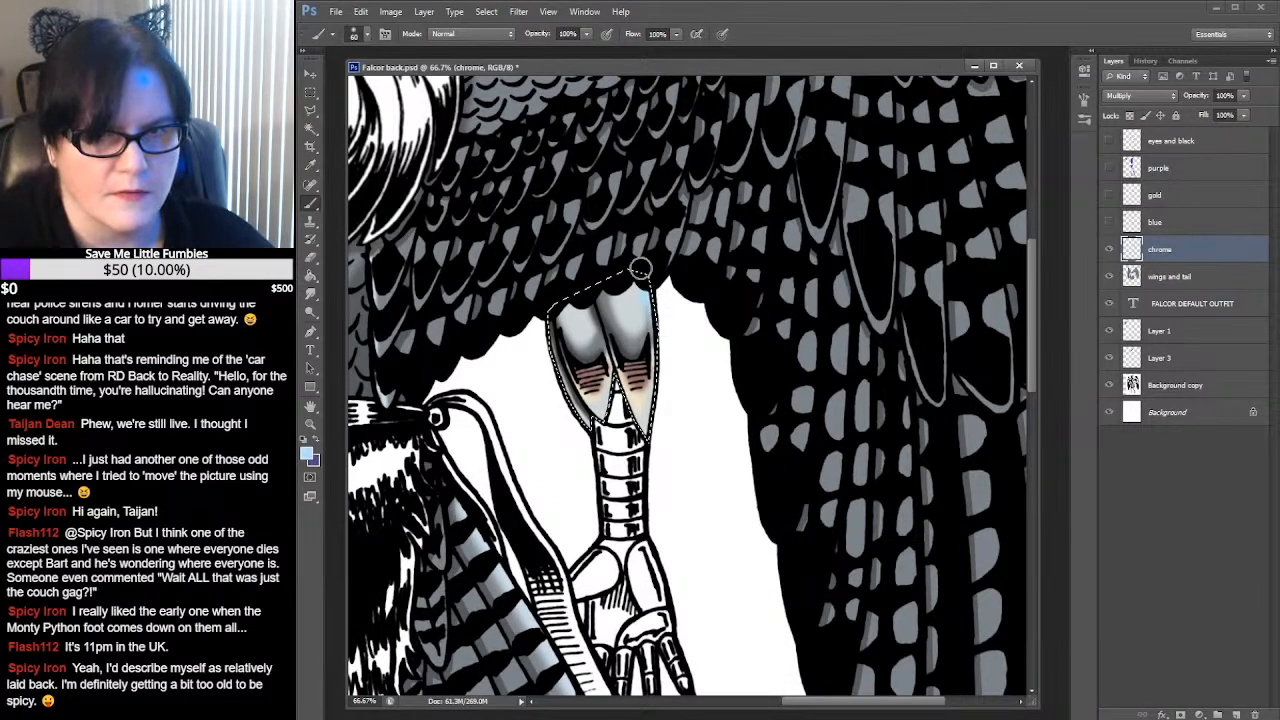
click(311, 294)
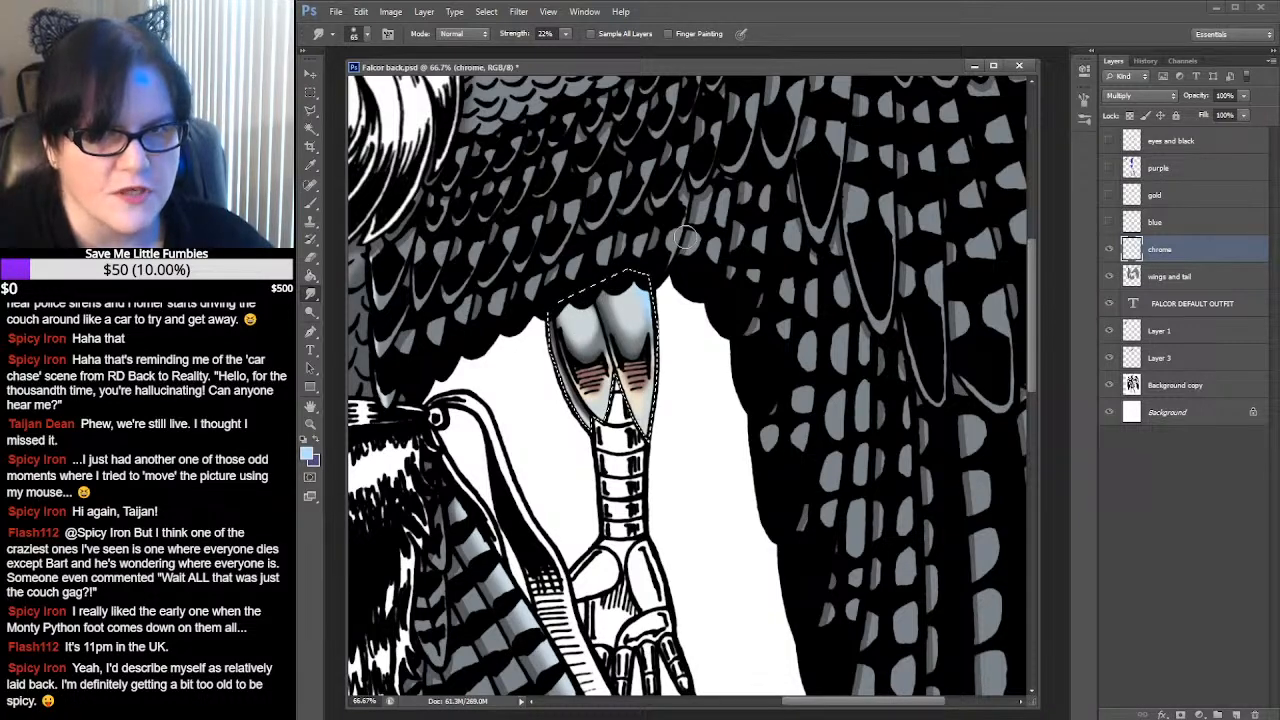
mouse_move(689, 380)
mouse_down()
mouse_move(698, 341)
mouse_move(697, 355)
mouse_up()
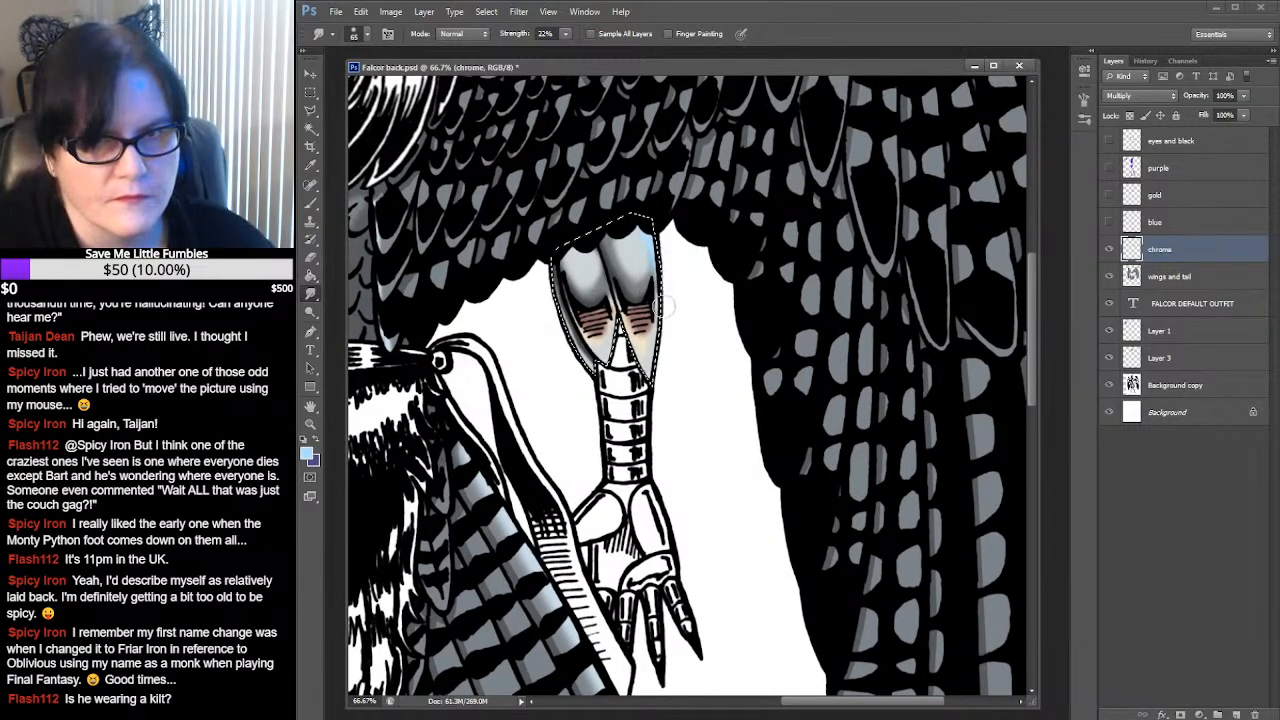
click(310, 204)
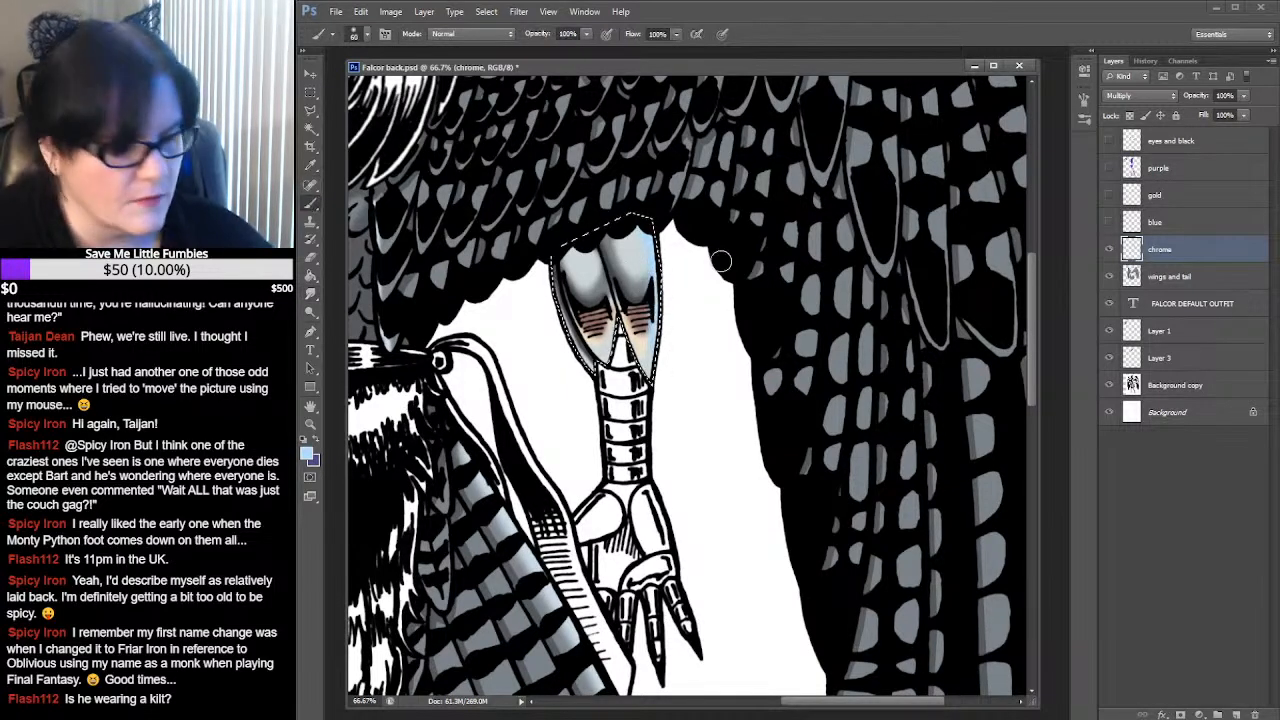
drag(662, 231, 661, 357)
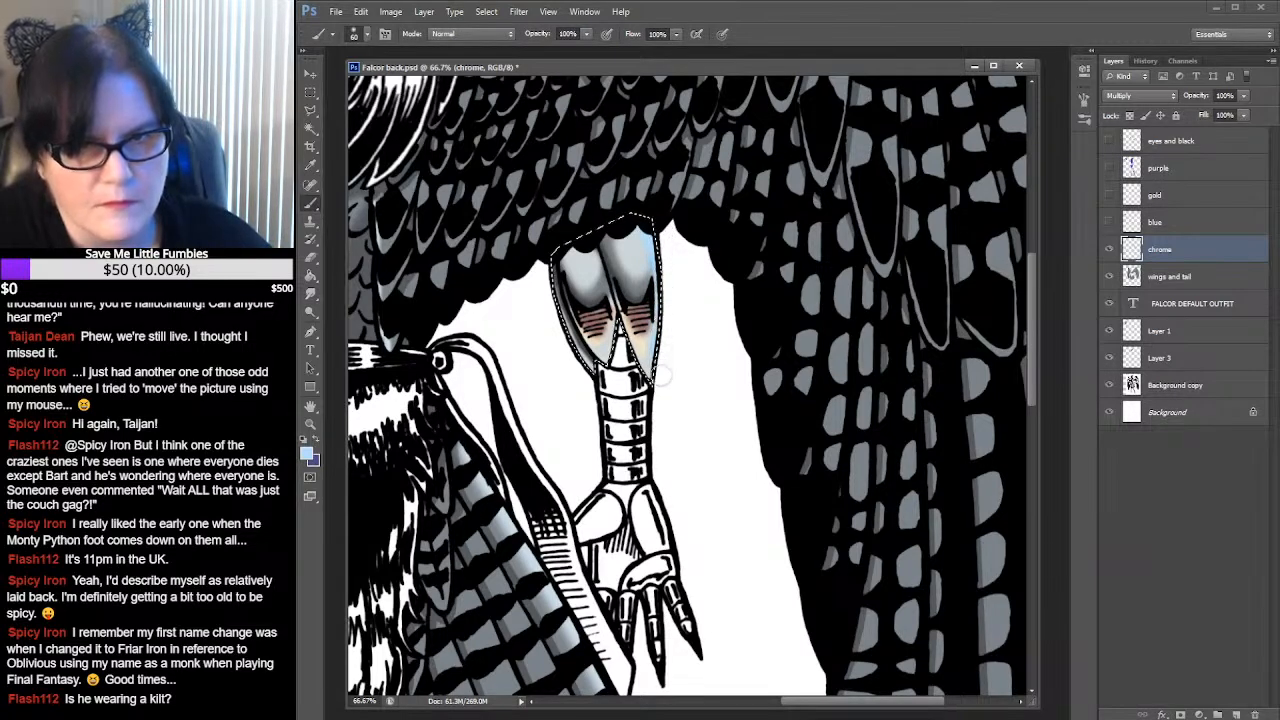
key(ctrl+d)
Paint light blue on the hip patch below the belt and along the outer edges of both thigh patches
drag(655, 455, 793, 175)
drag(684, 324, 921, 373)
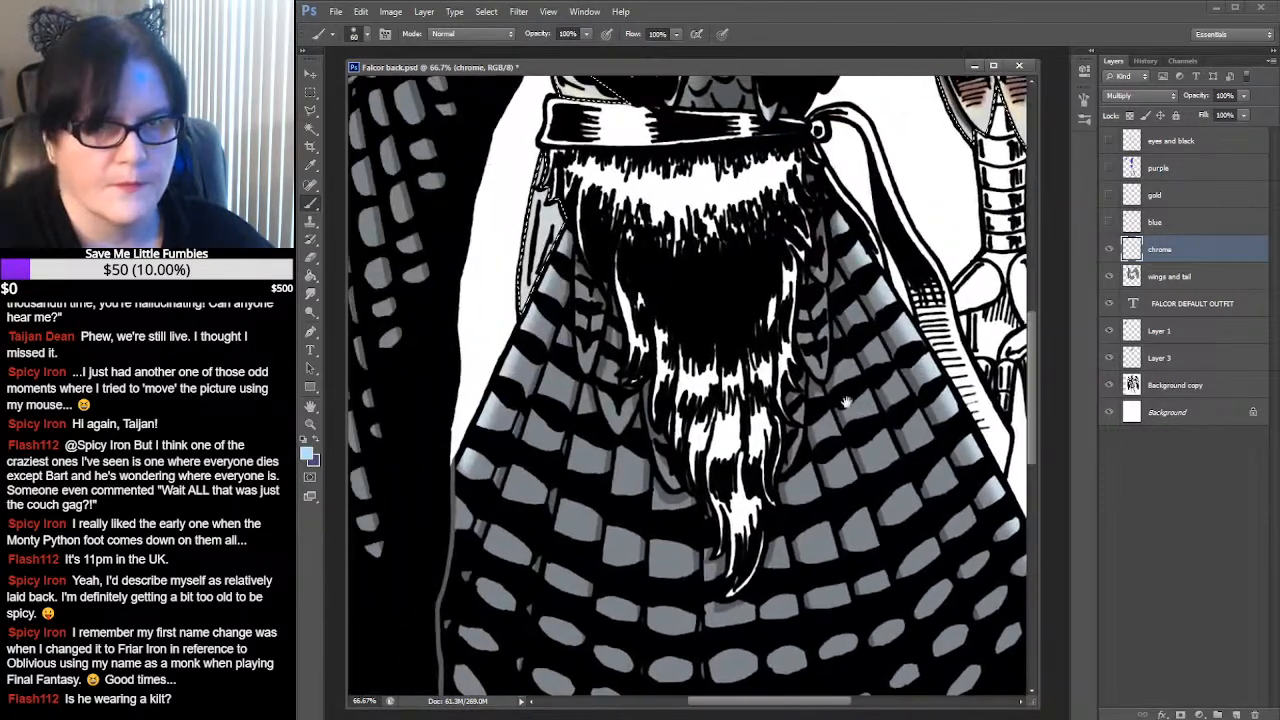
drag(749, 363, 723, 413)
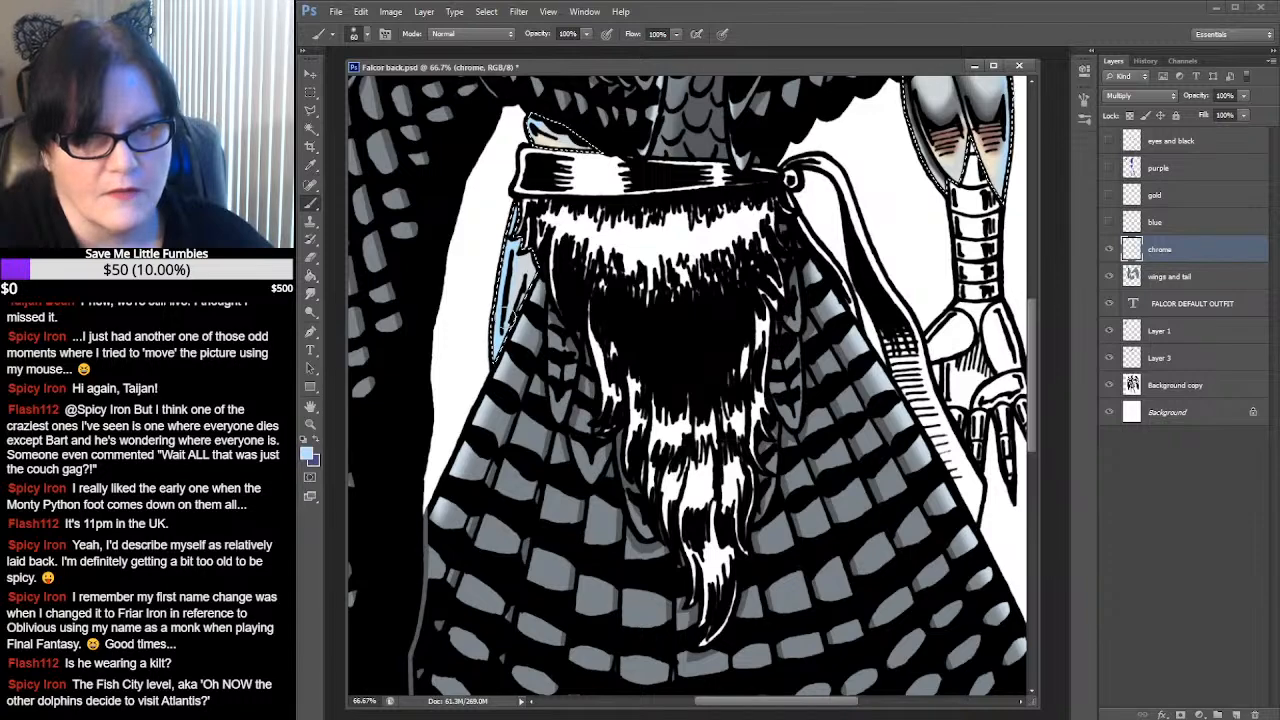
key(ctrl+d)
drag(760, 374, 732, 136)
drag(840, 400, 847, 176)
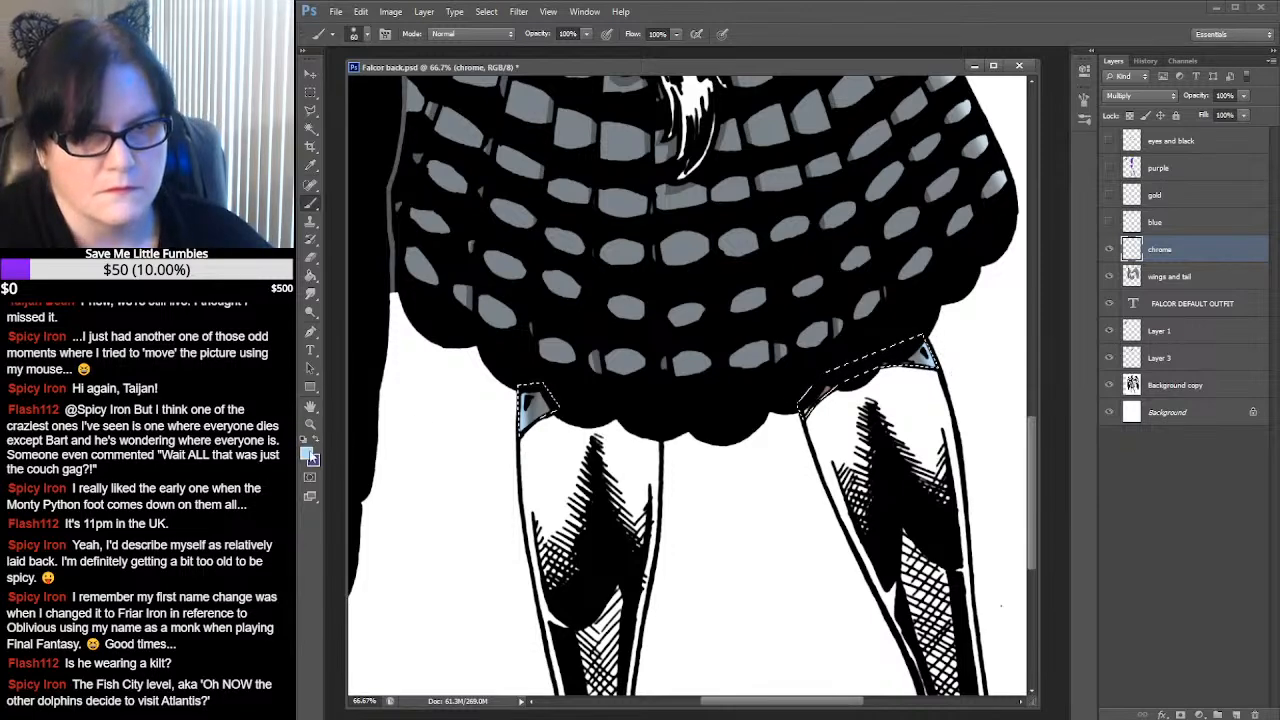
Sample the dark-grey palette swatch for the second colour and set the foreground colour to white (ffffff)
drag(788, 273, 560, 640)
drag(869, 246, 712, 486)
drag(934, 237, 880, 640)
drag(894, 268, 894, 341)
click(310, 165)
click(857, 378)
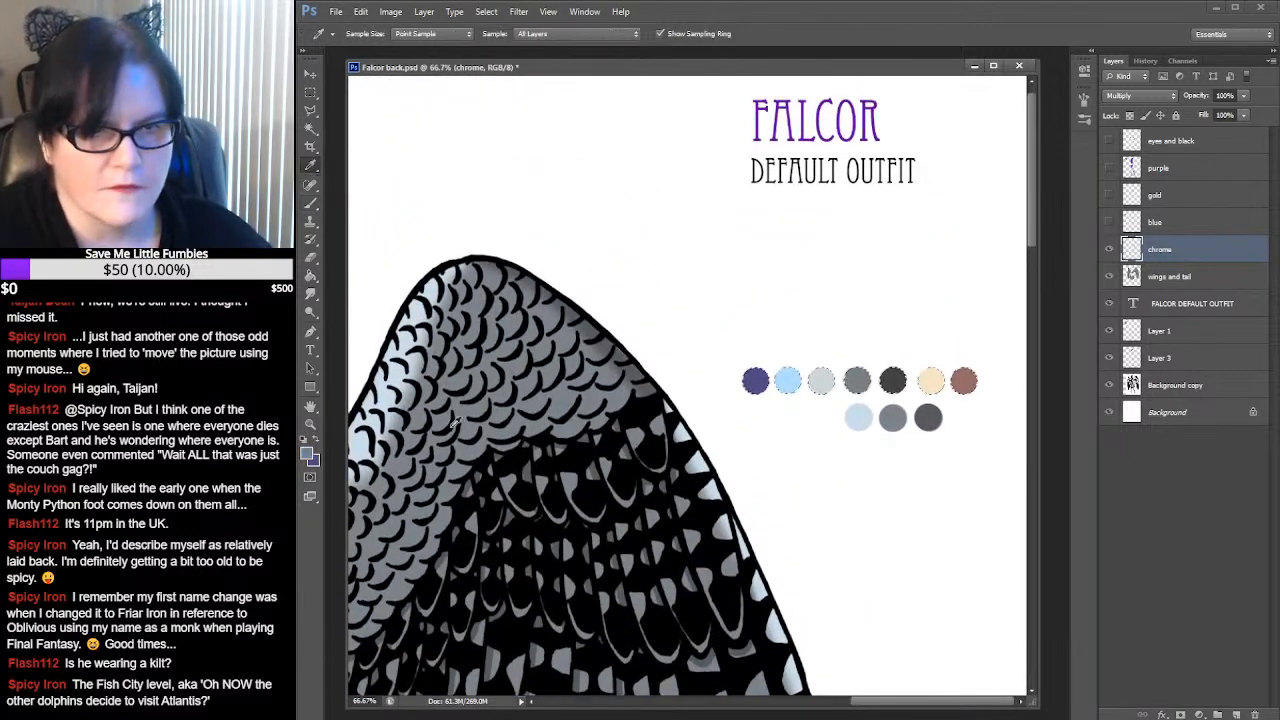
click(893, 378)
click(311, 455)
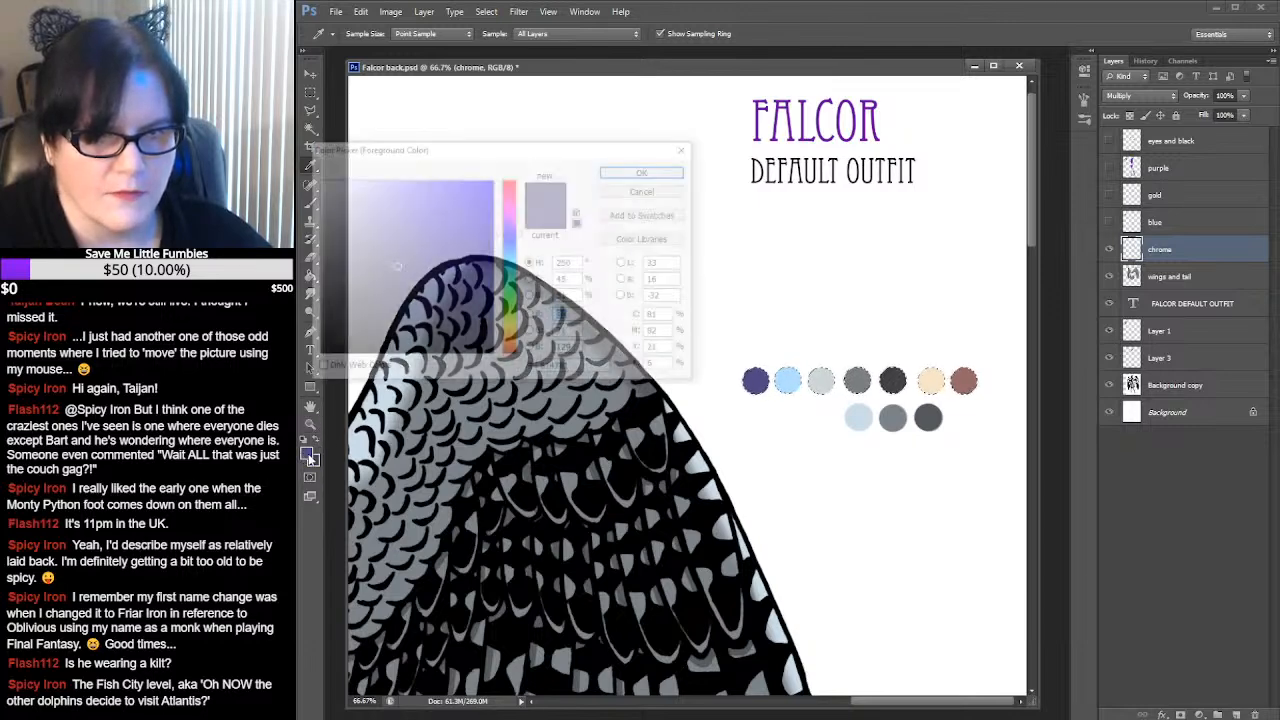
drag(340, 225, 306, 166)
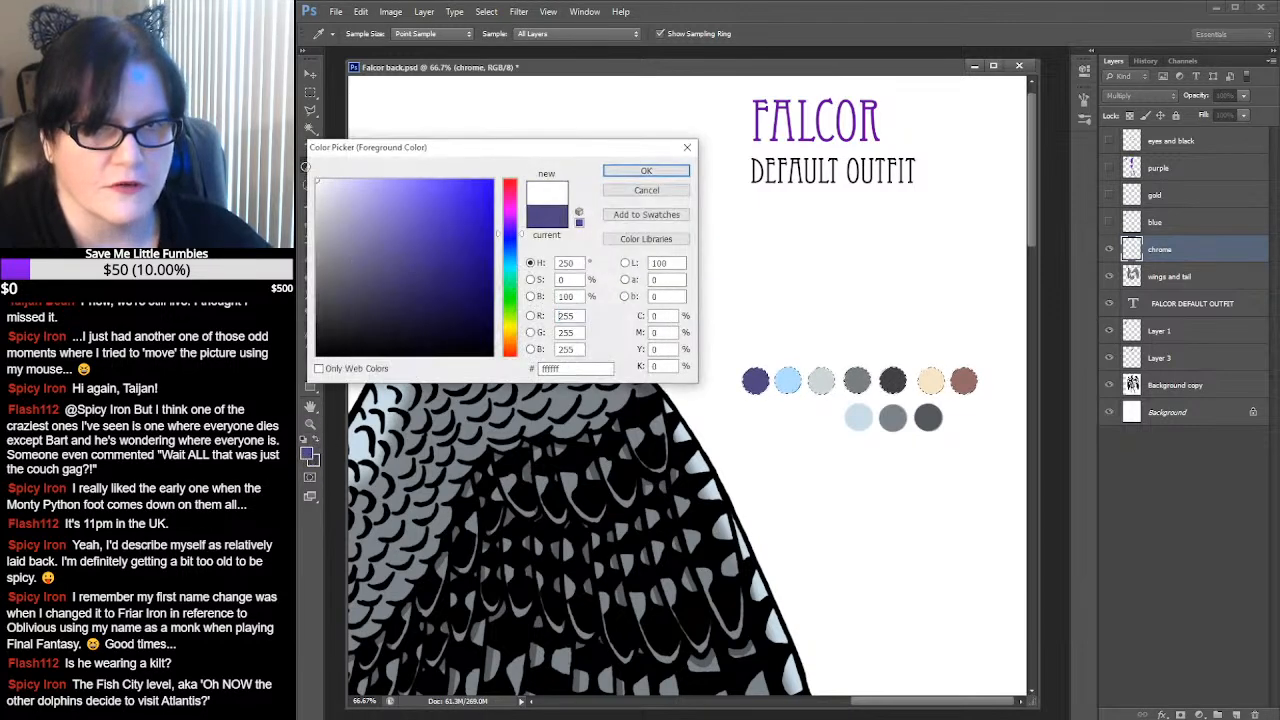
click(650, 176)
Paint white highlights on the upper halves of the forearm plates with the soft 60 px brush
drag(506, 406, 749, 172)
drag(490, 520, 695, 151)
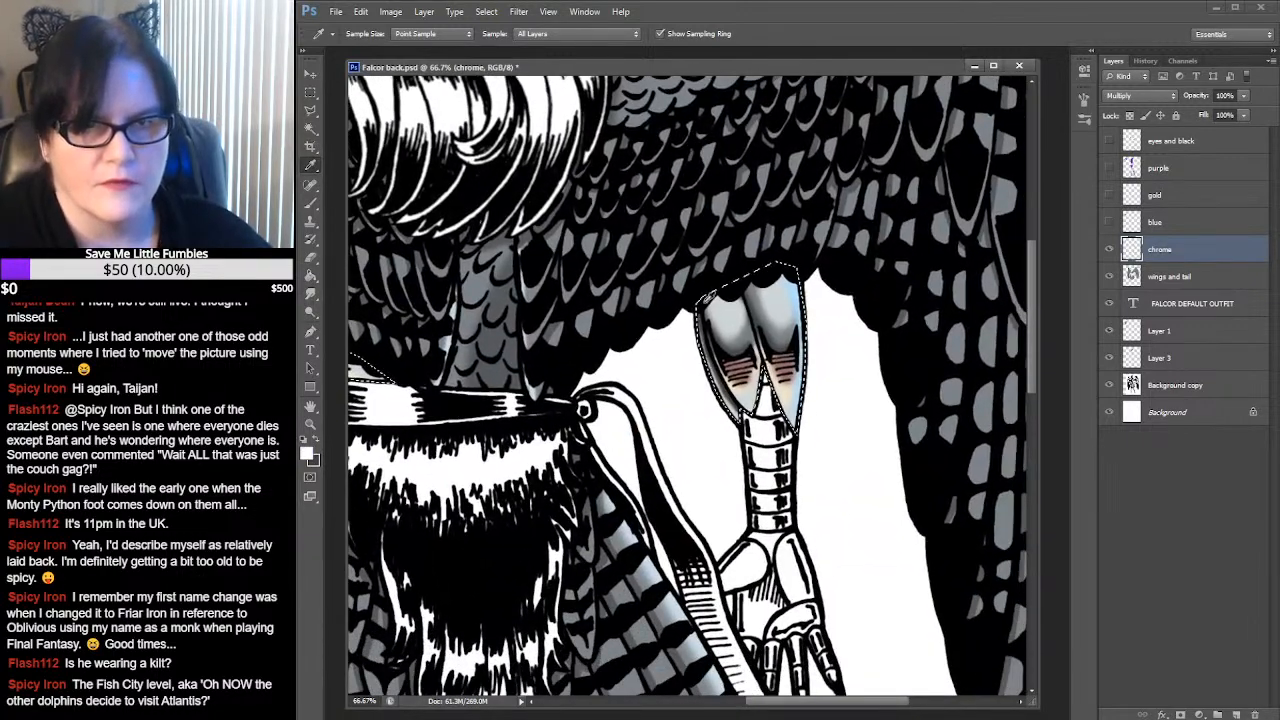
click(310, 204)
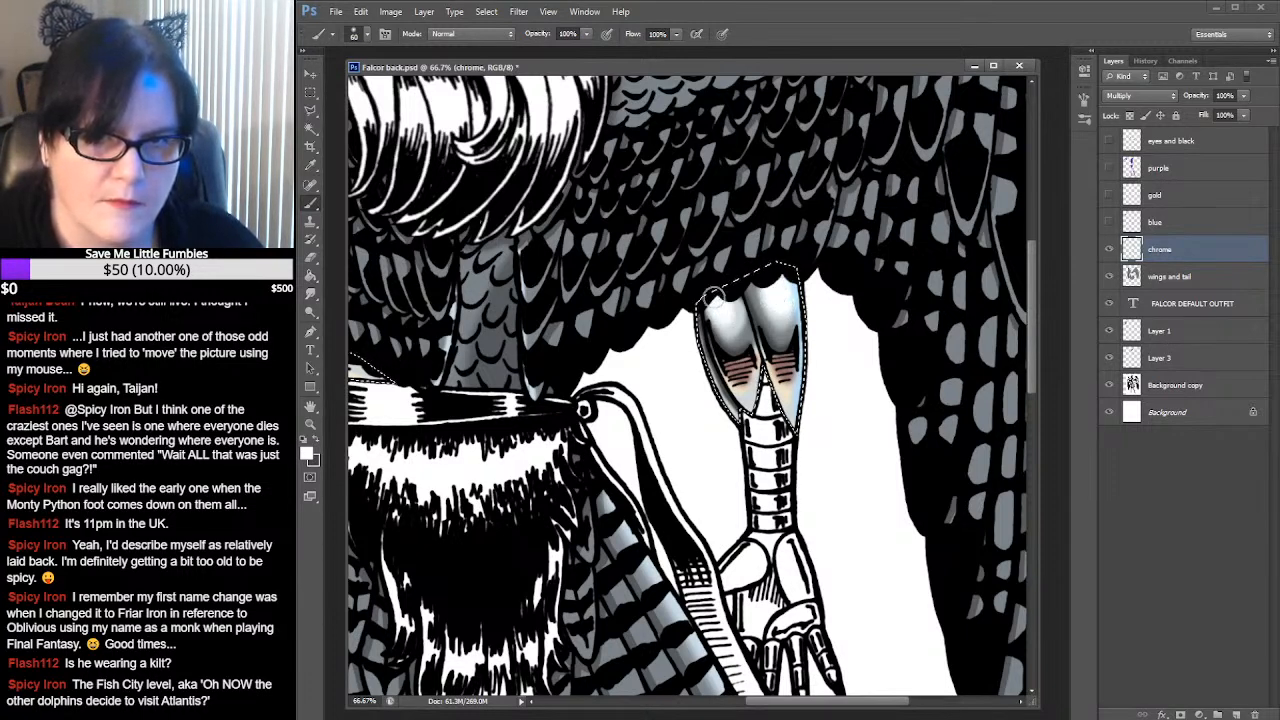
key(ctrl+d)
Touch up the thigh patches with white highlights and dark-grey shading
drag(508, 440, 753, 332)
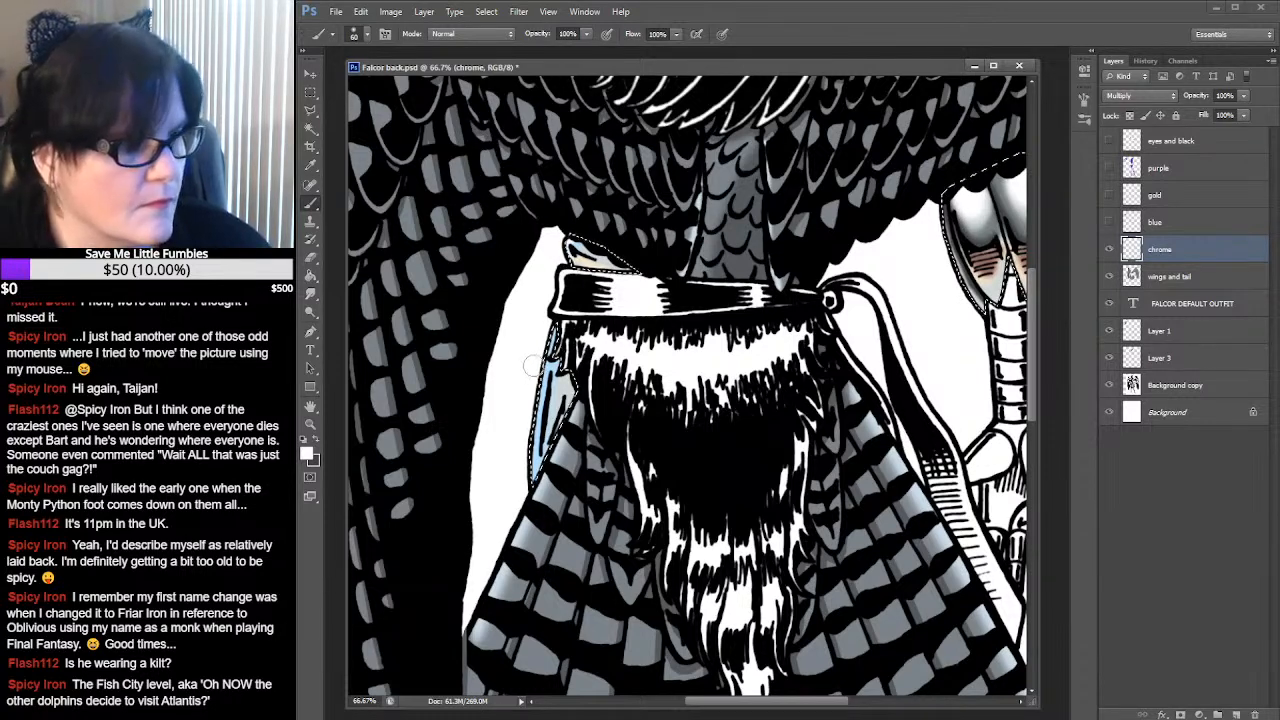
key(x)
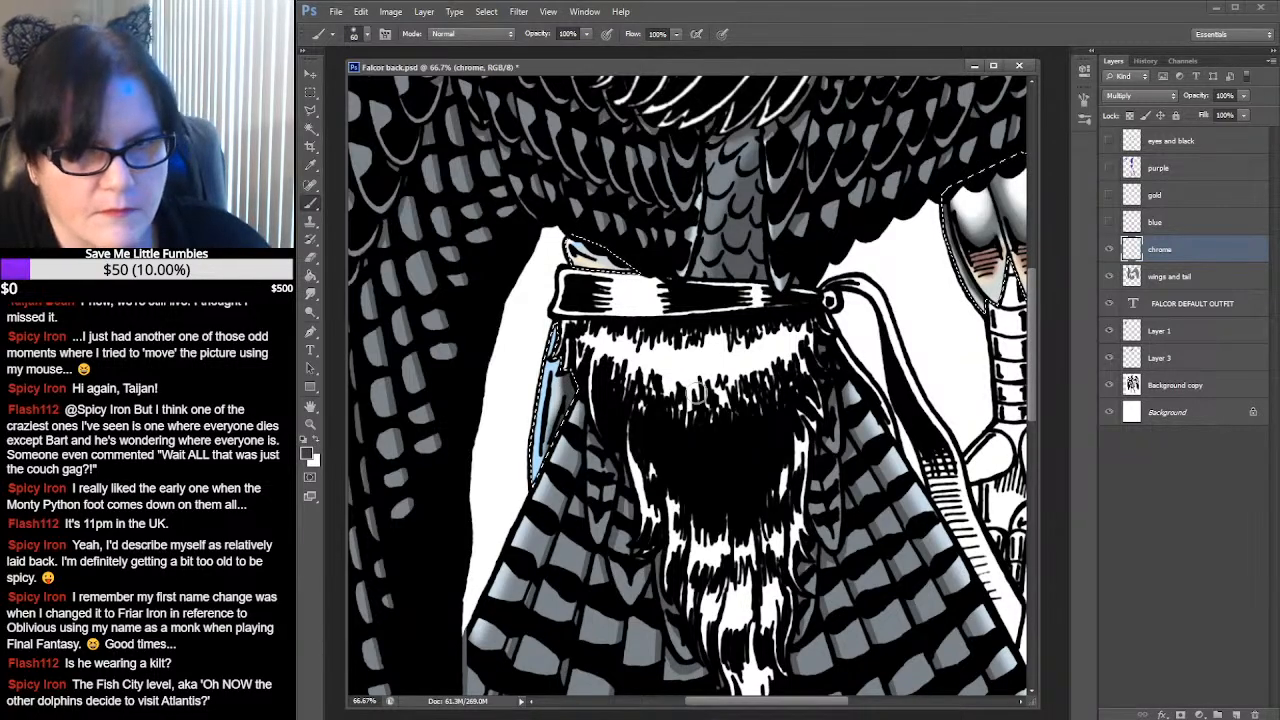
drag(674, 452, 640, 354)
drag(686, 424, 662, 355)
scroll(662, 355, down, 10)
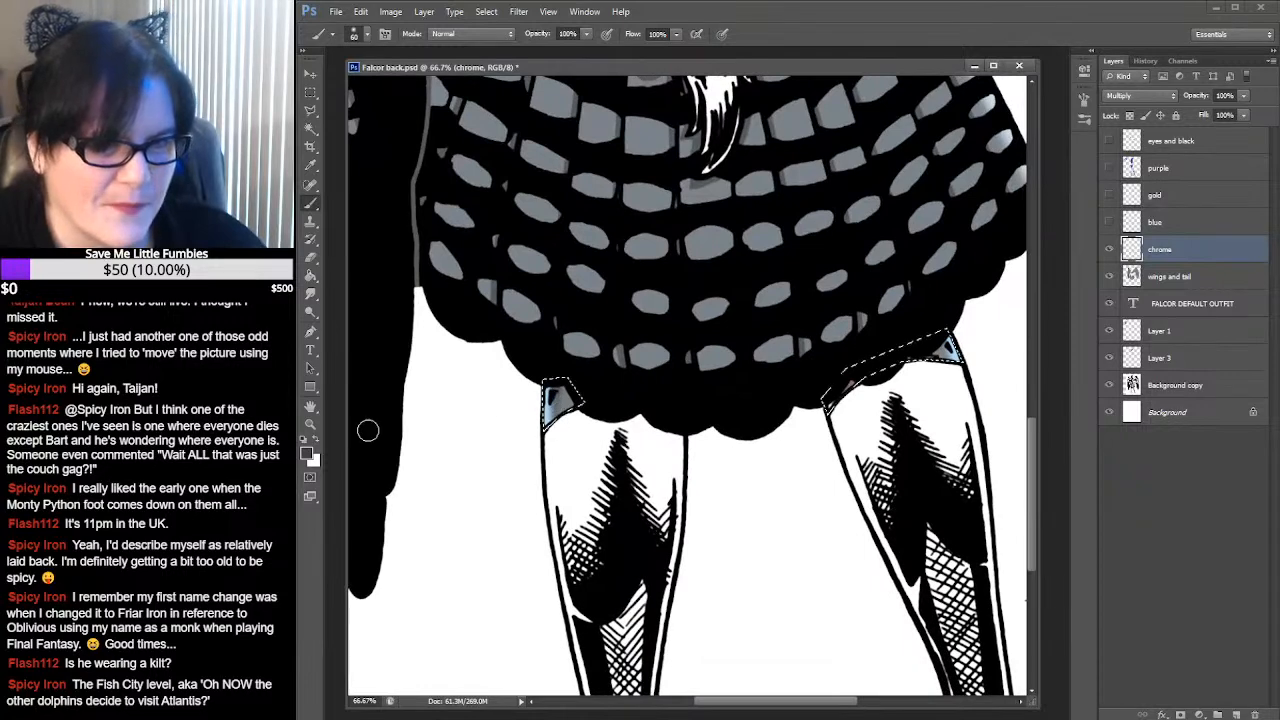
click(317, 446)
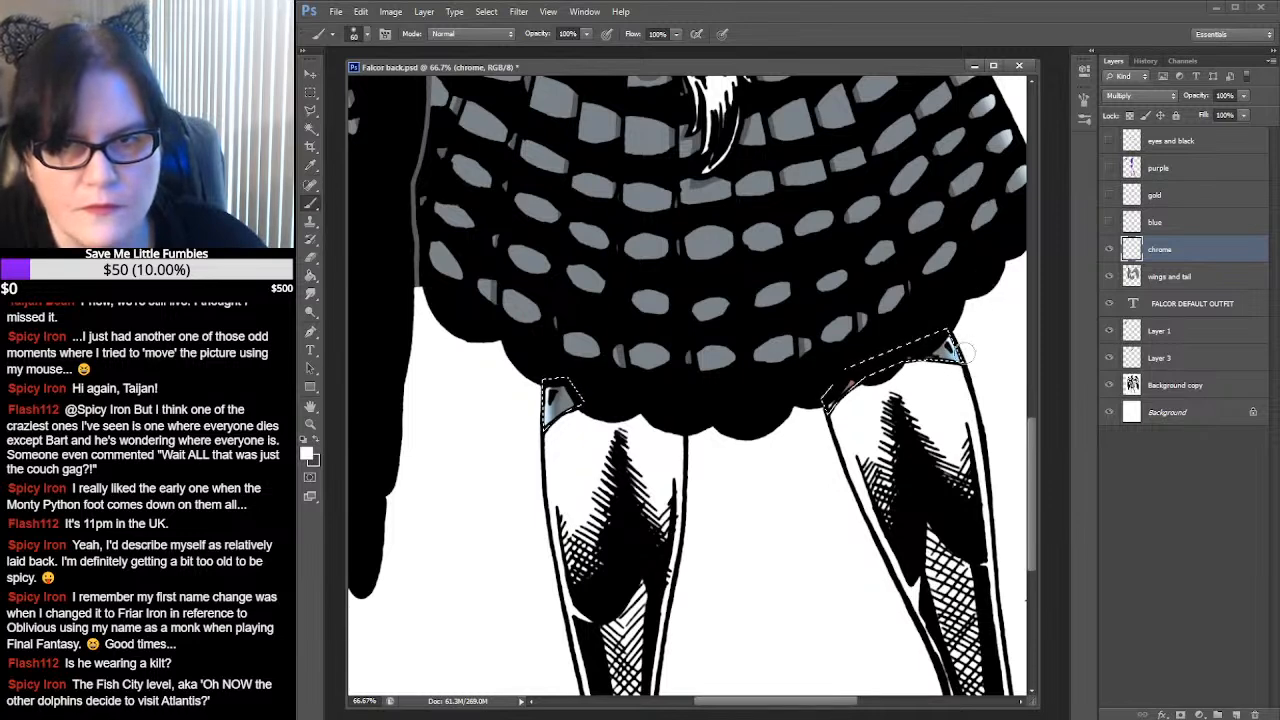
drag(866, 180, 665, 650)
drag(894, 222, 768, 402)
drag(570, 688, 866, 187)
click(316, 440)
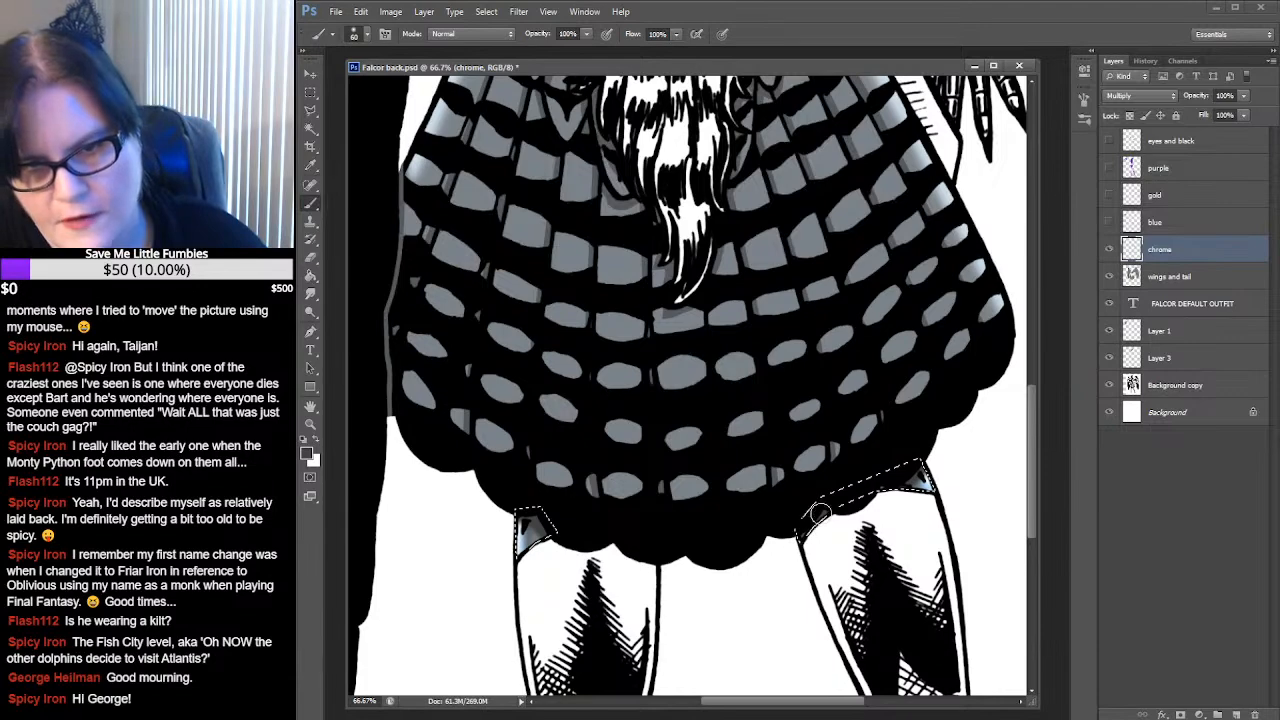
Shade the hip patch and the tops of the forearm plates dark grey, blending the forearm with the 65 px Smudge tool
drag(806, 274, 773, 612)
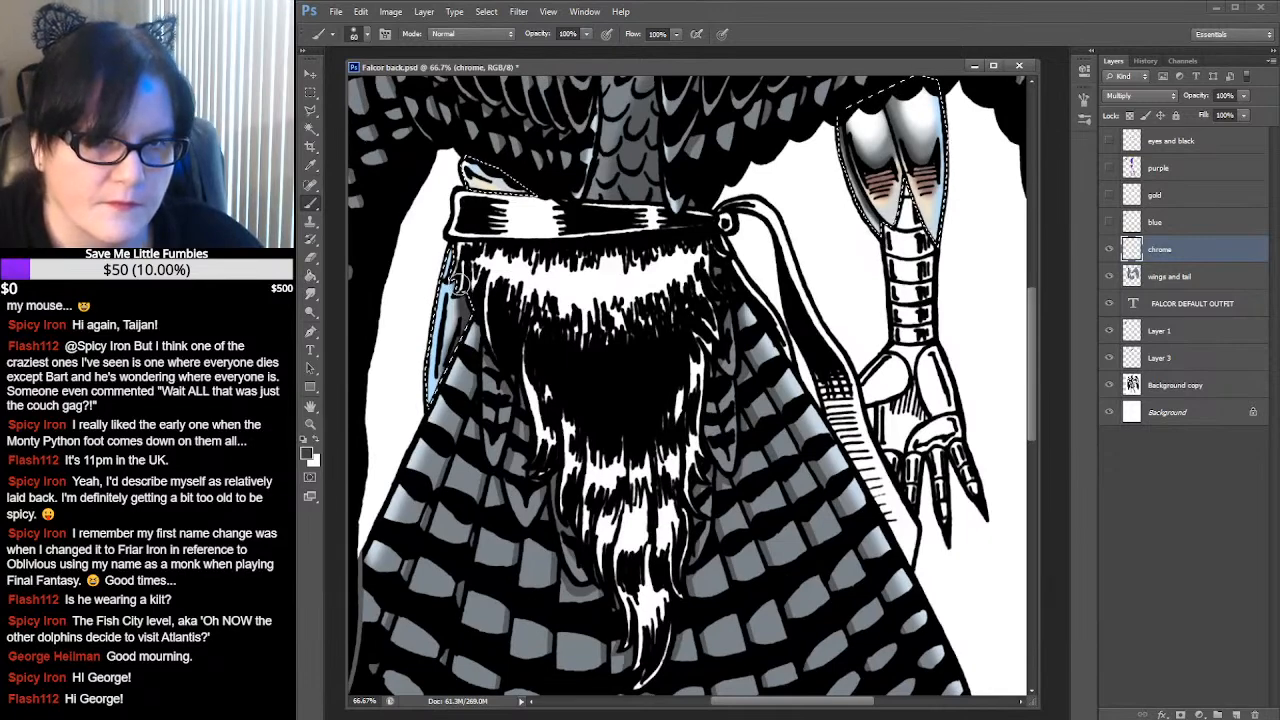
mouse_move(863, 200)
mouse_down()
mouse_move(783, 368)
mouse_move(778, 314)
mouse_move(748, 359)
mouse_up()
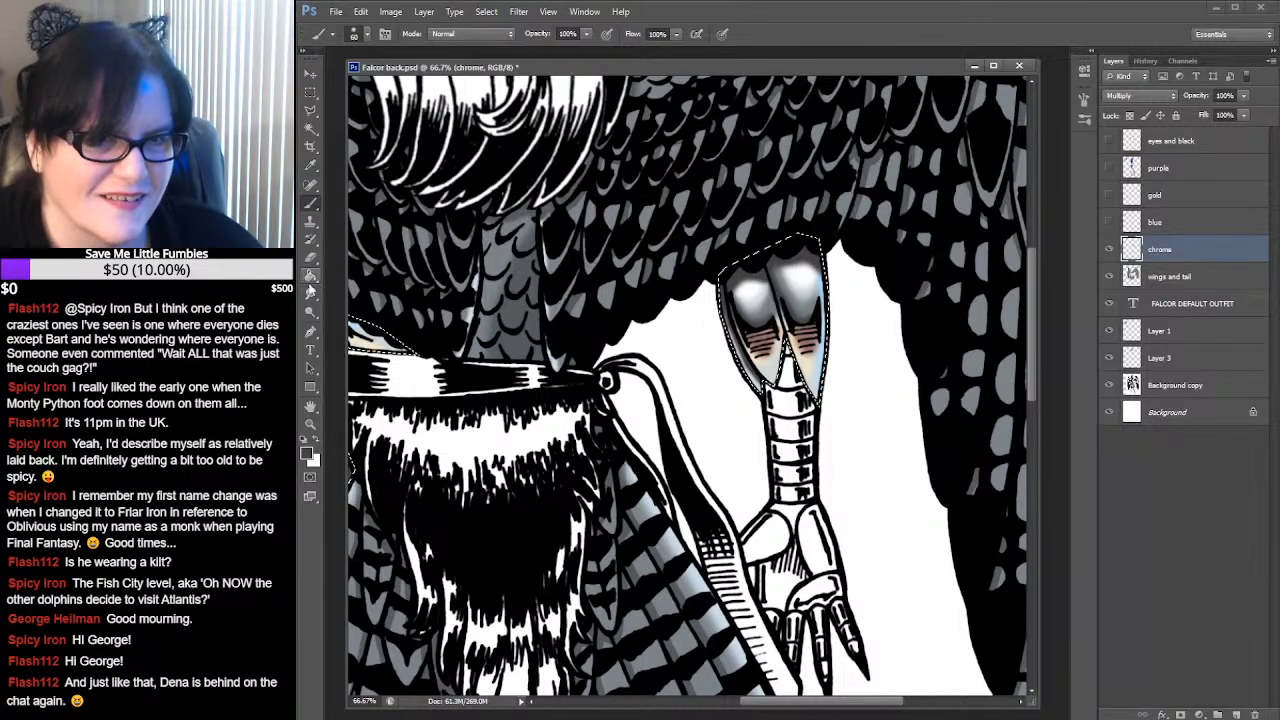
click(310, 293)
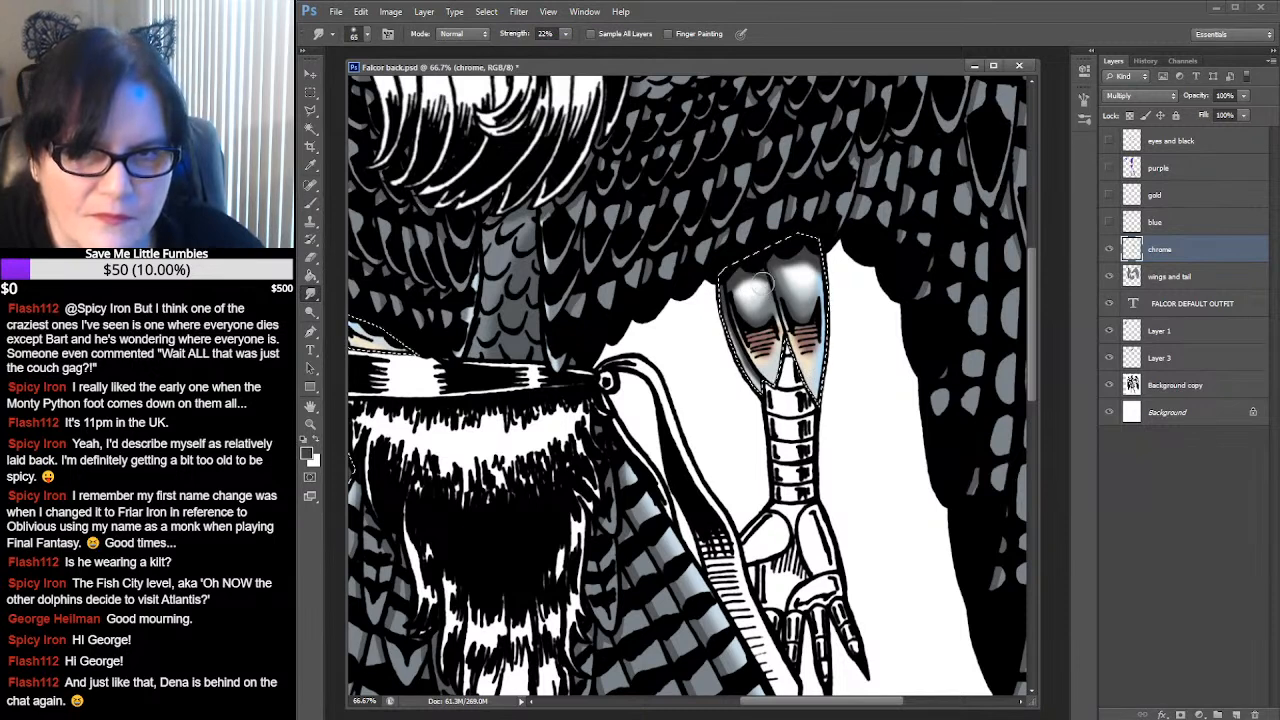
mouse_move(768, 272)
mouse_down()
mouse_move(891, 212)
mouse_move(778, 285)
mouse_move(756, 281)
mouse_move(876, 222)
mouse_move(800, 272)
mouse_up()
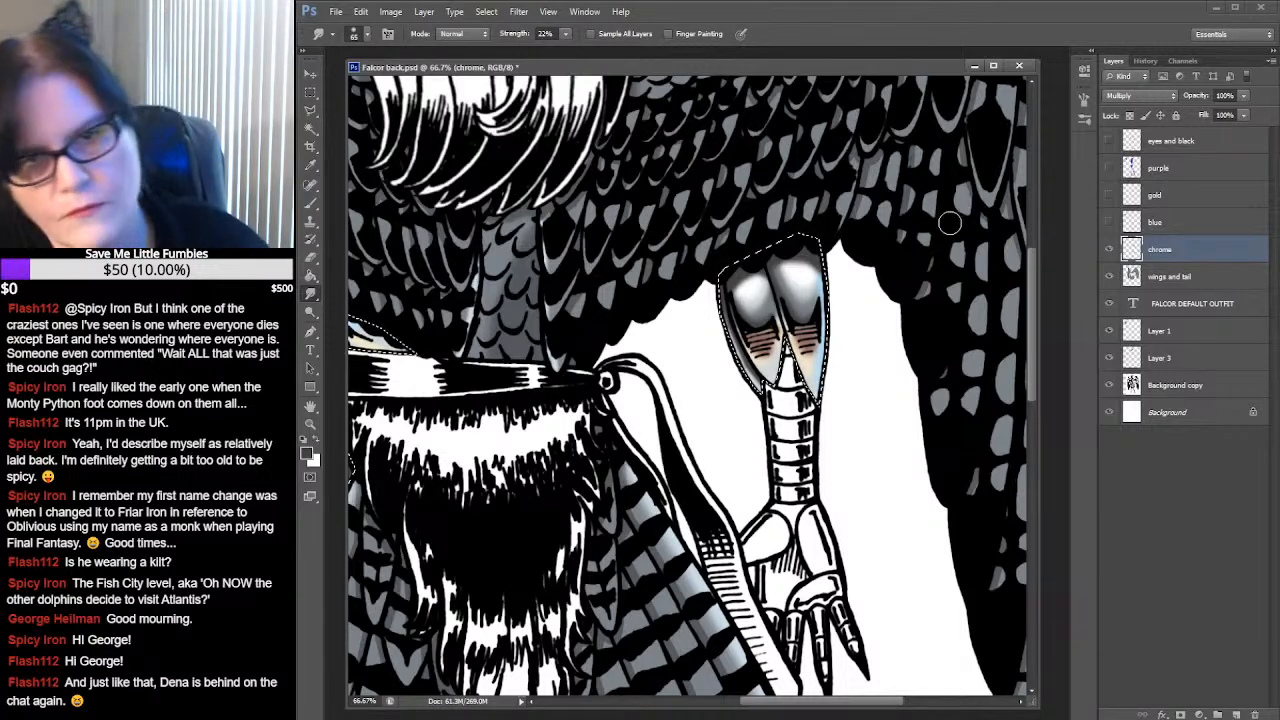
Clear the selection around the chrome body parts
click(311, 203)
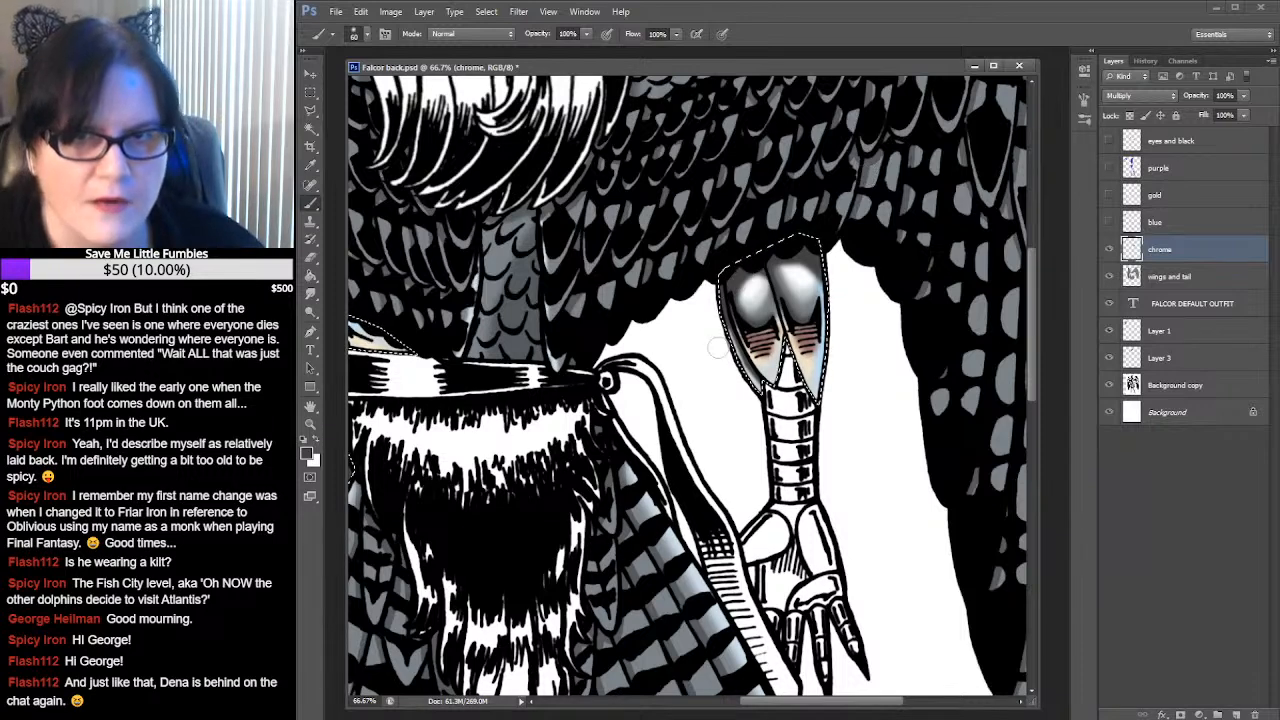
click(311, 91)
click(557, 157)
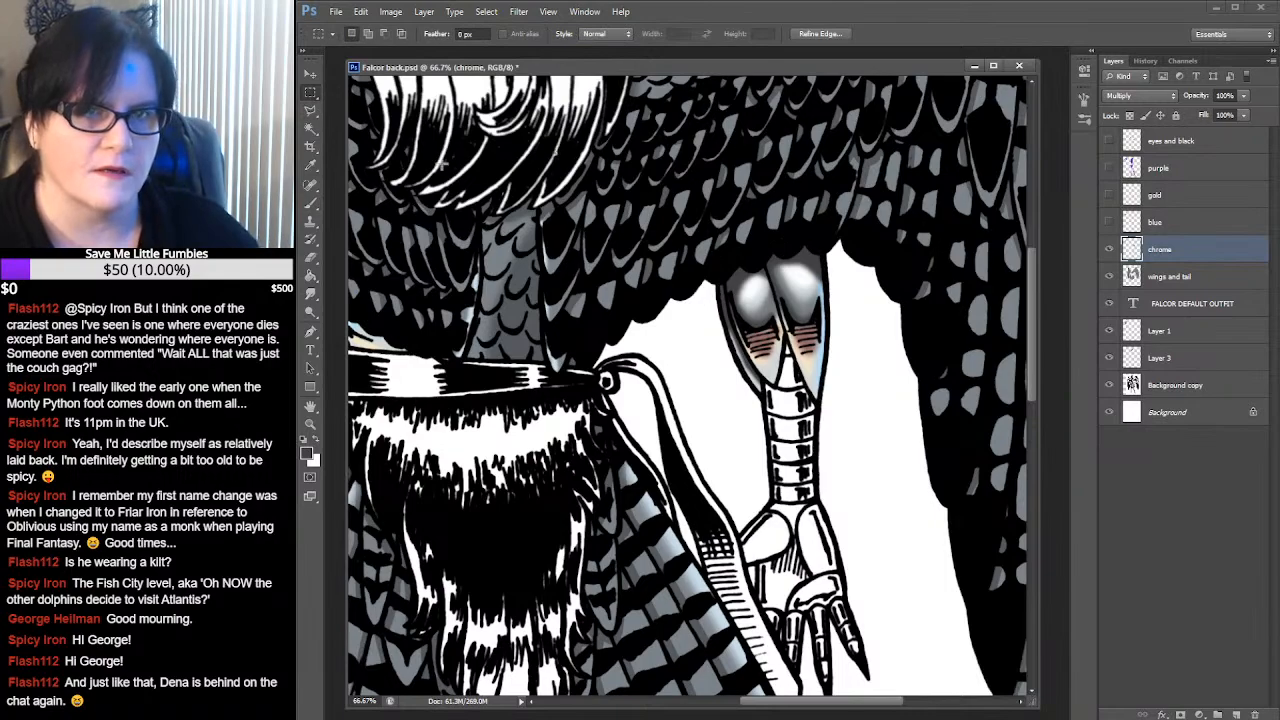
Select the chrome layer's painted areas, darken the small hip patch above the belt with the 60 px brush, and clear the selection
click(310, 423)
alt+click(805, 292)
alt+click(810, 290)
alt+click(811, 291)
alt+click(805, 306)
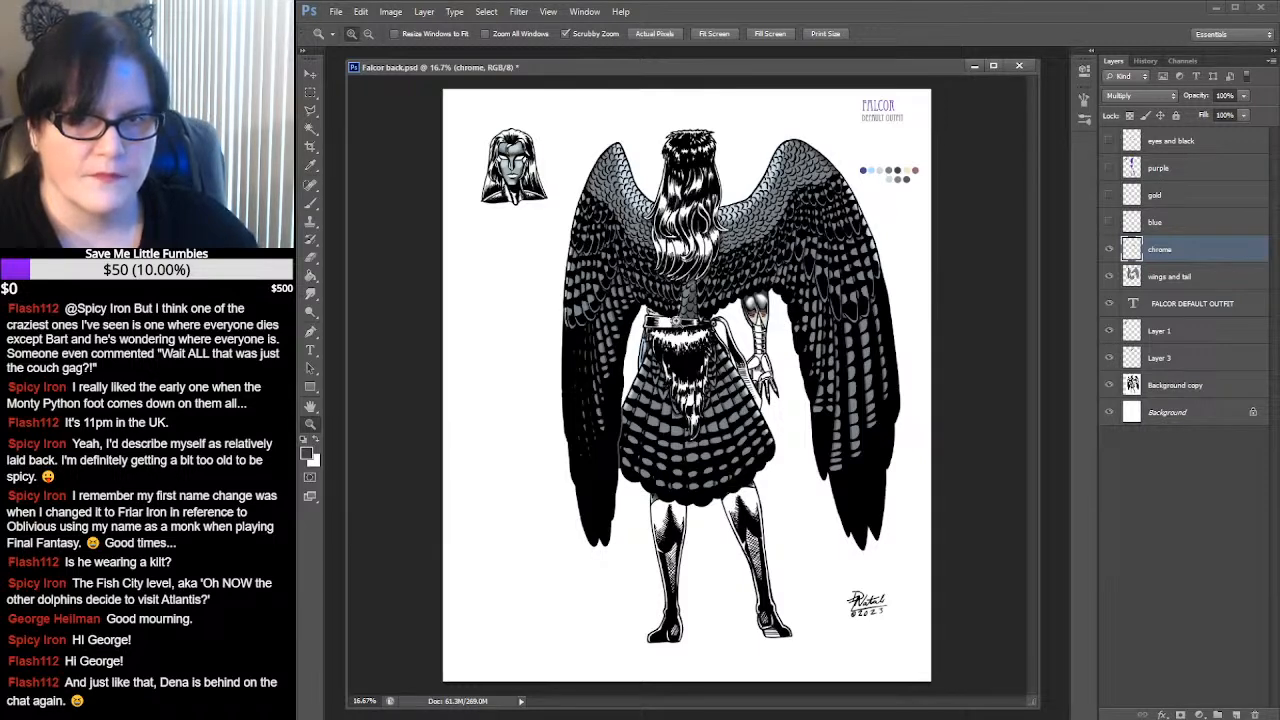
drag(664, 318, 665, 318)
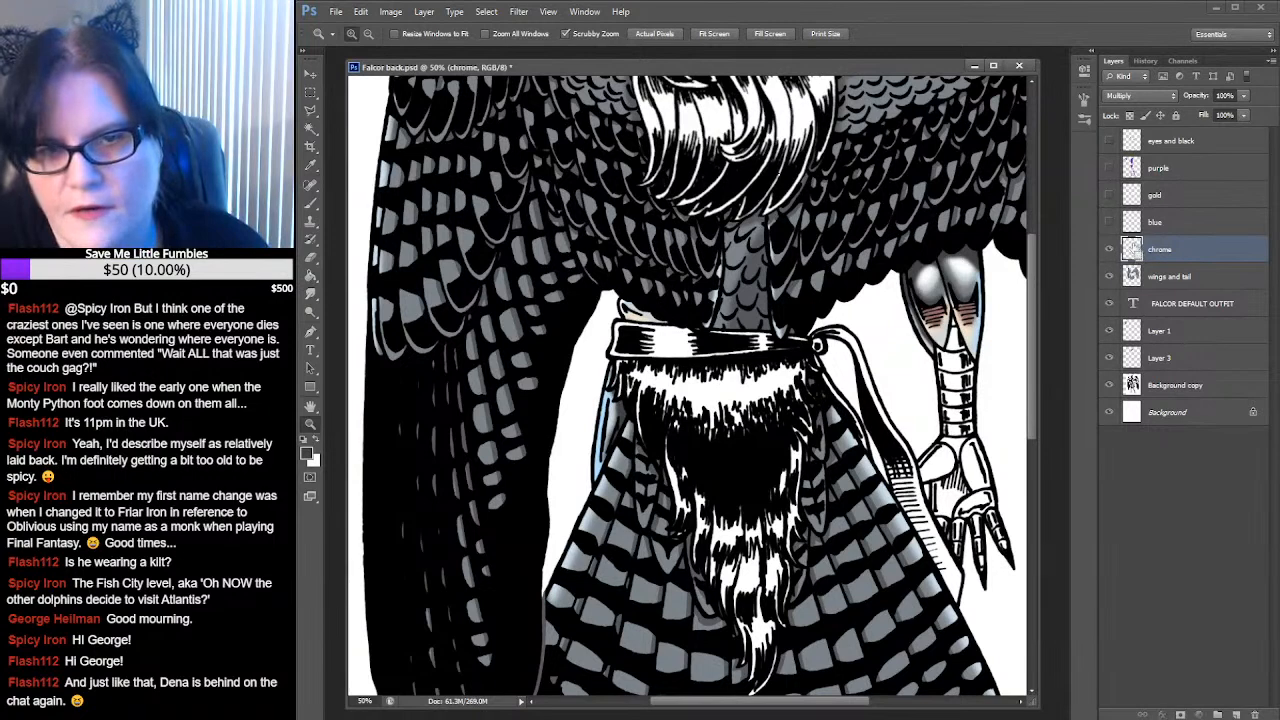
ctrl+click(1131, 250)
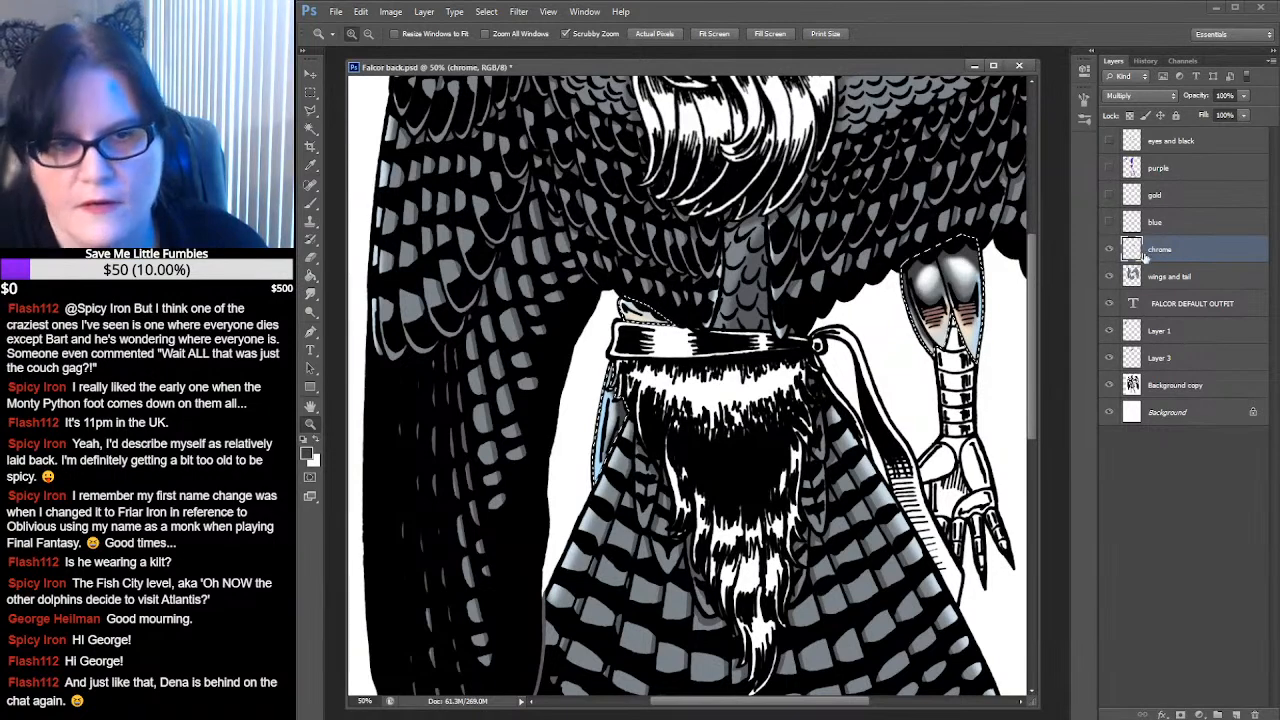
click(311, 203)
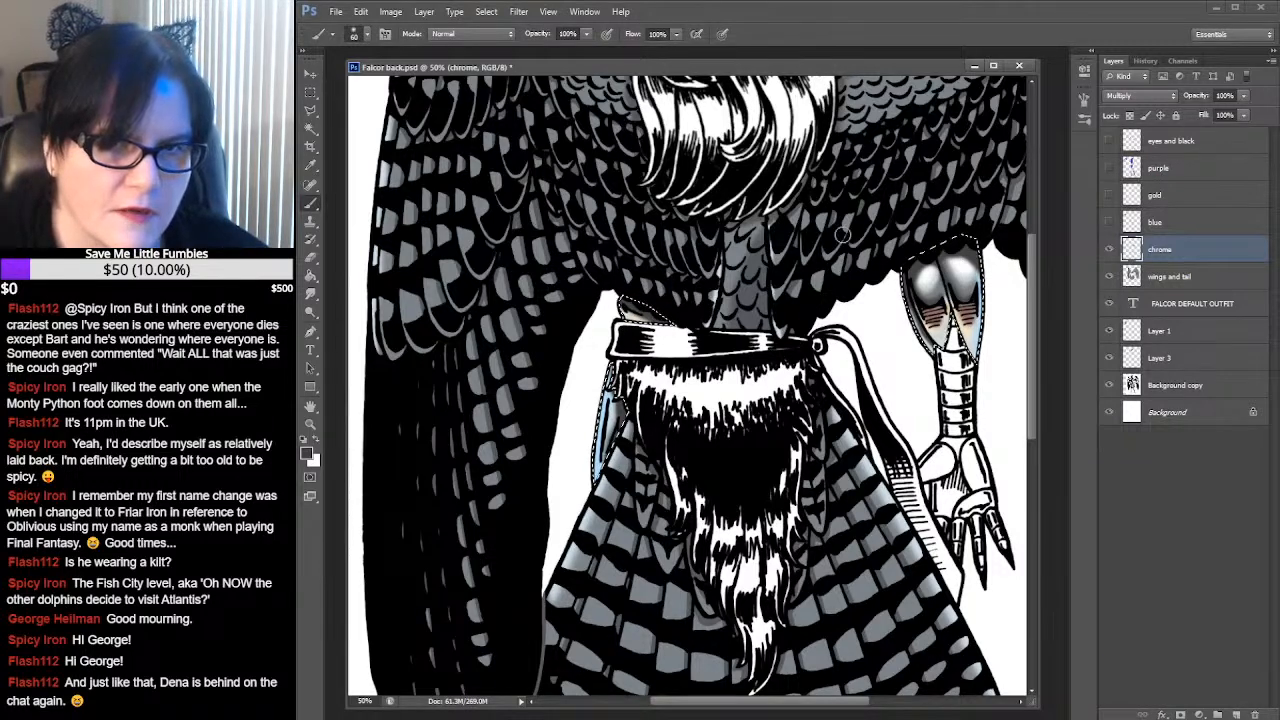
click(312, 94)
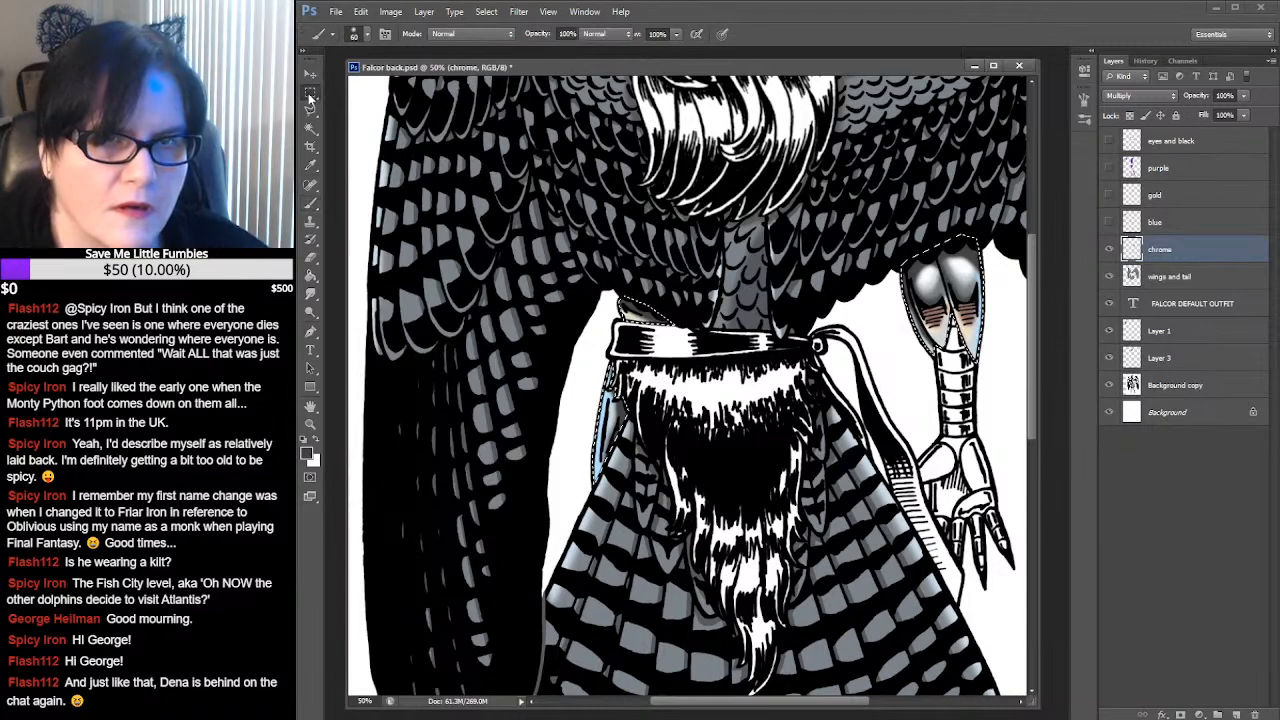
click(508, 126)
Check the chrome shading on the whole back-view figure and save the document
click(311, 425)
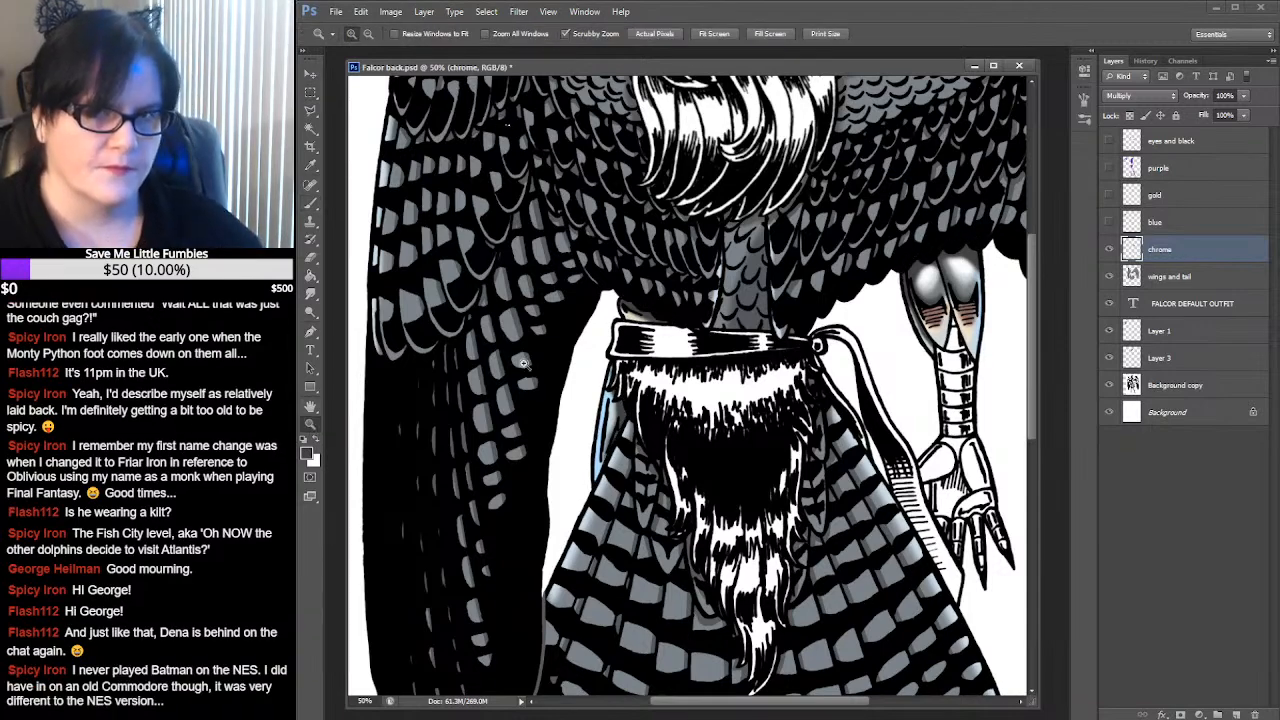
alt+click(766, 322)
alt+click(768, 322)
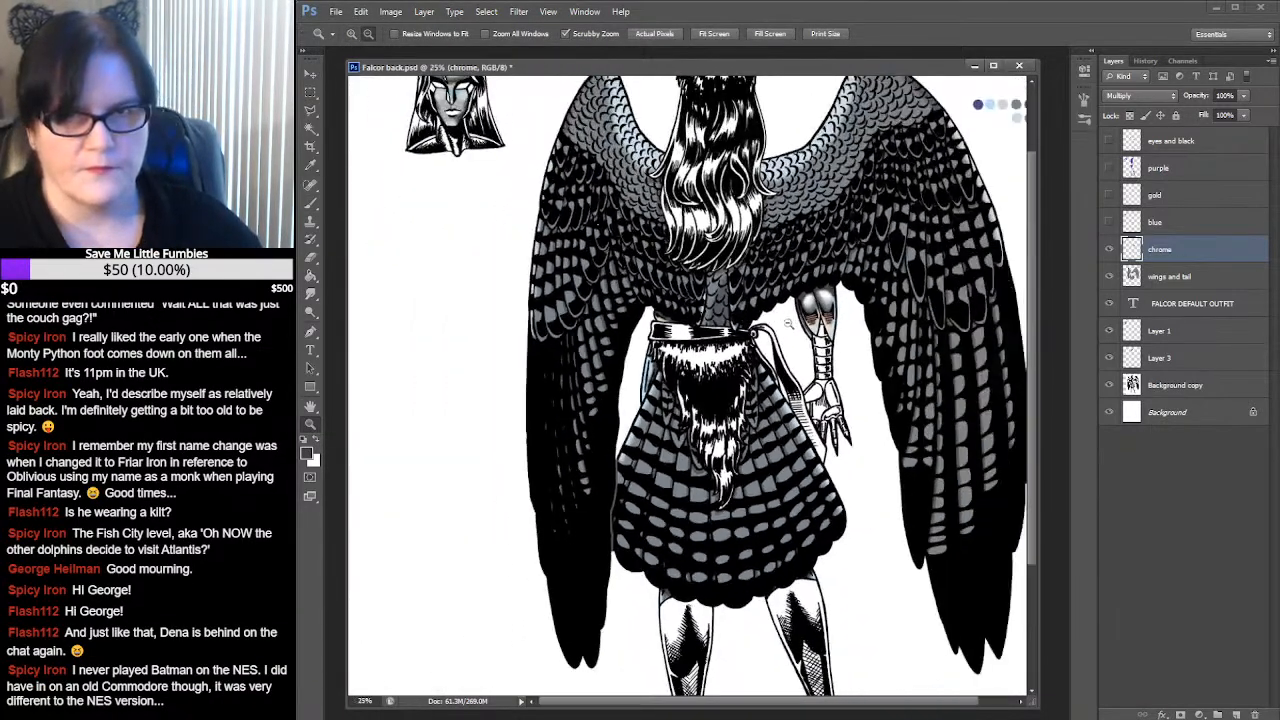
alt+click(786, 322)
key(ctrl+s)
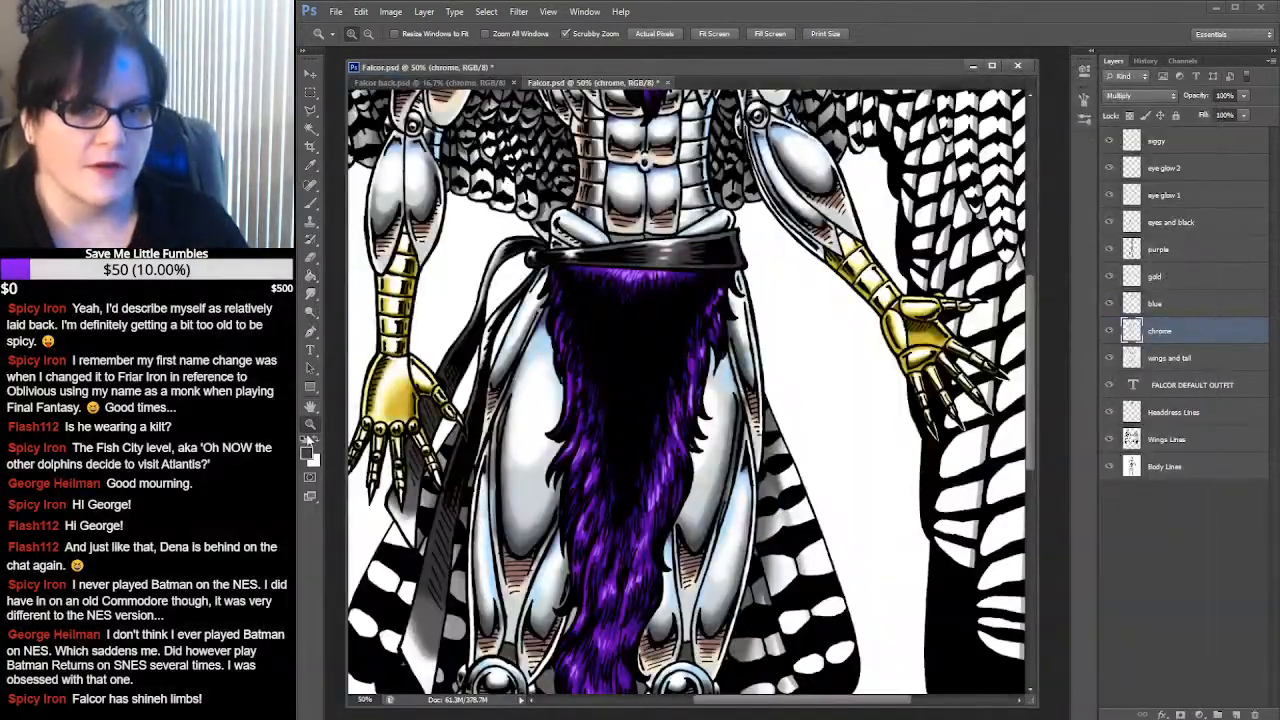
Float the Falcor.psd front view in its own window, show the whole figure, and move it clear of the back-view document
alt+click(688, 319)
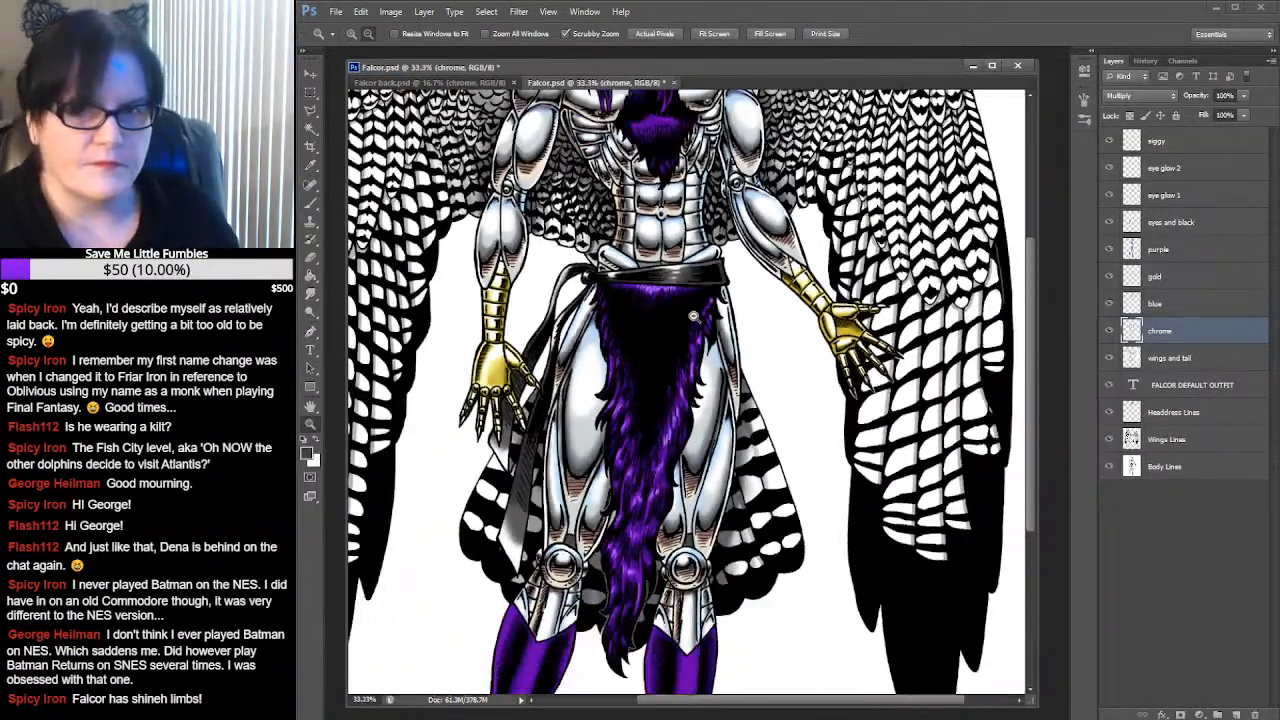
alt+click(688, 319)
alt+click(688, 319)
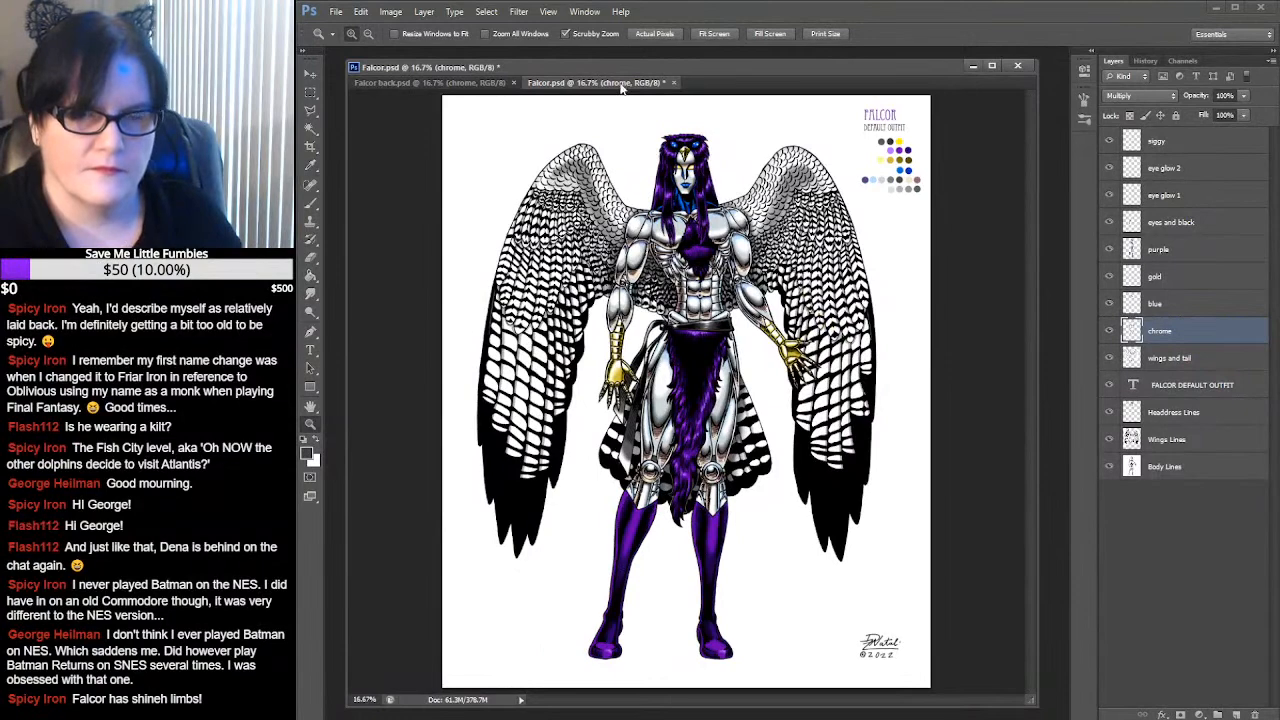
drag(622, 84, 686, 98)
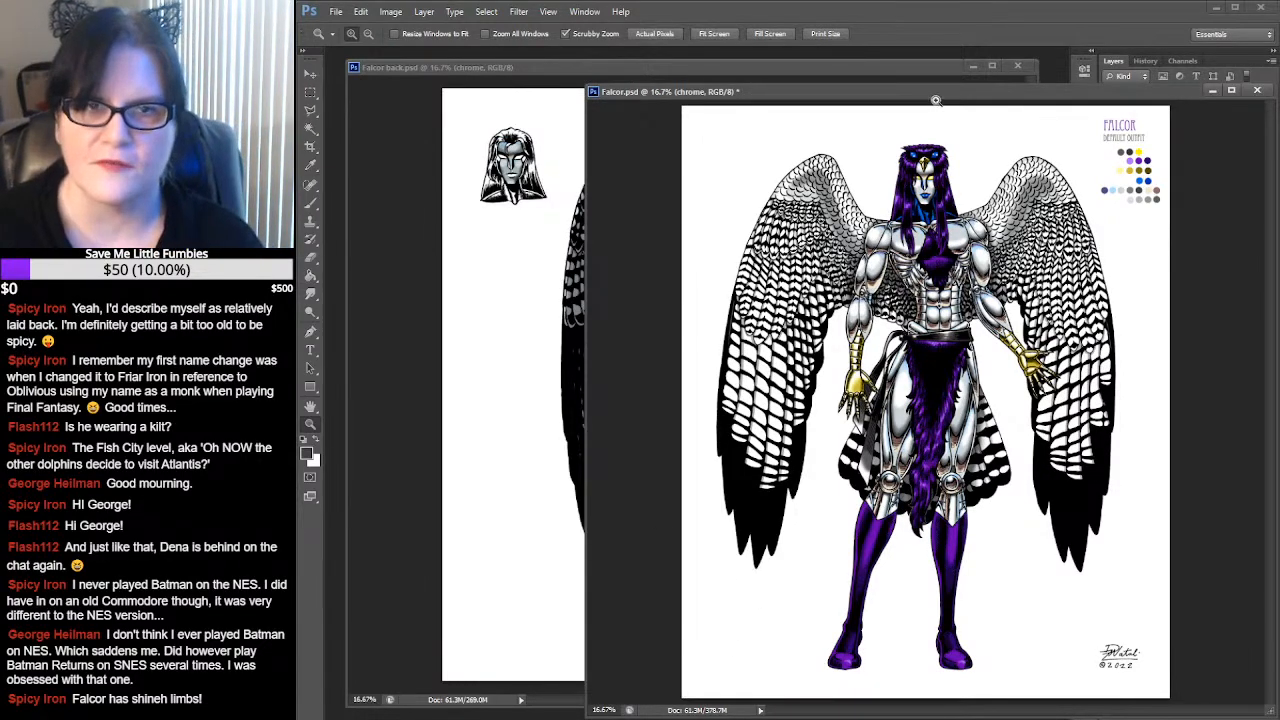
drag(950, 94, 0, 92)
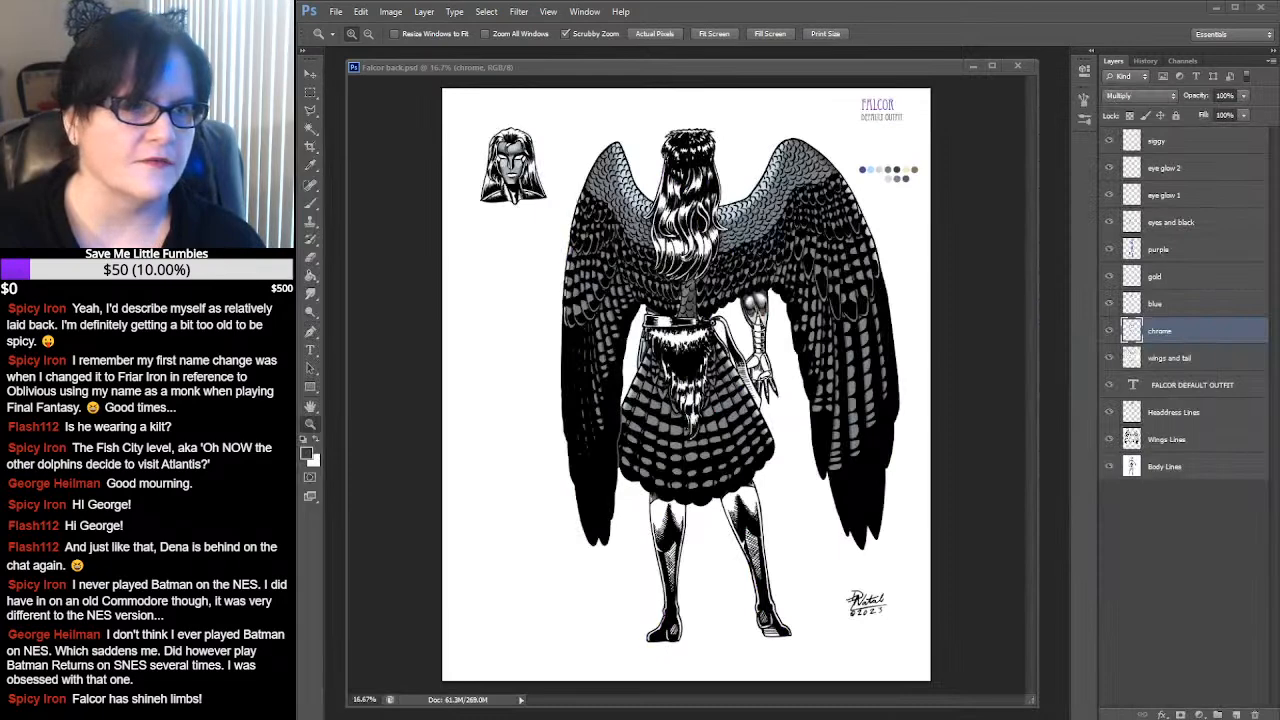
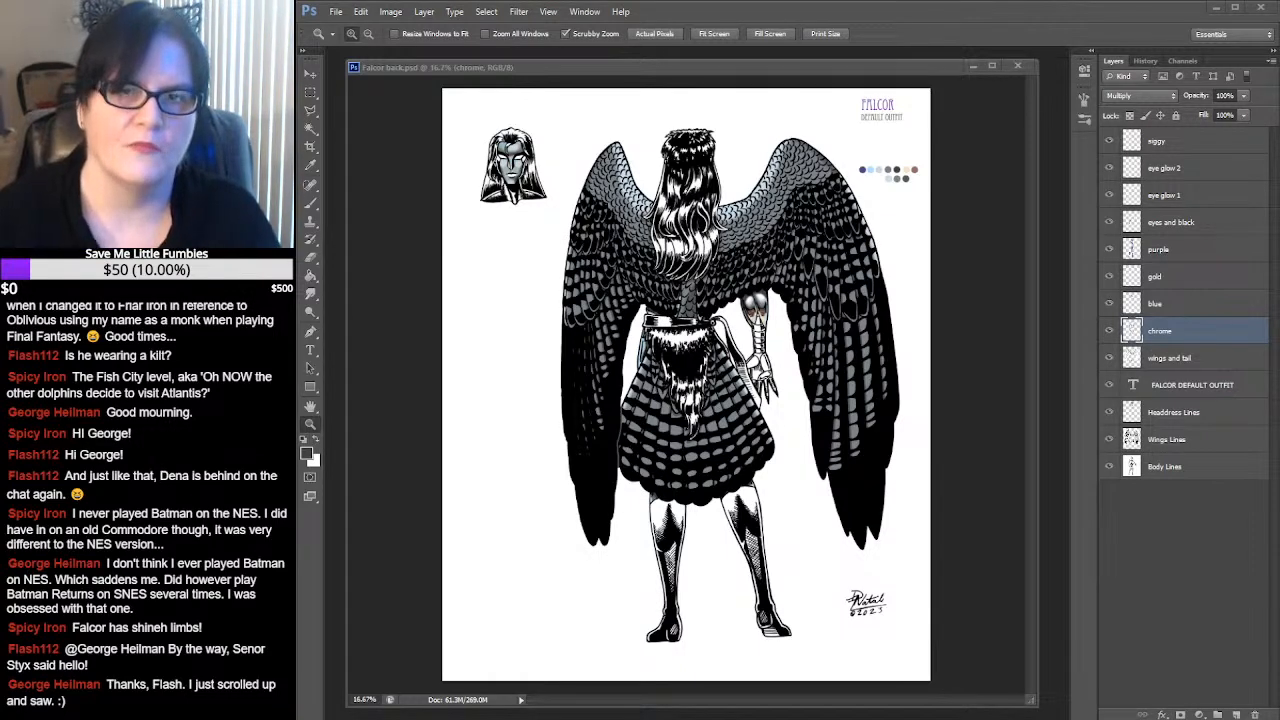
Activate the back-view document, make its blue layer visible and active, and load the layer's painted areas as a selection
click(1160, 306)
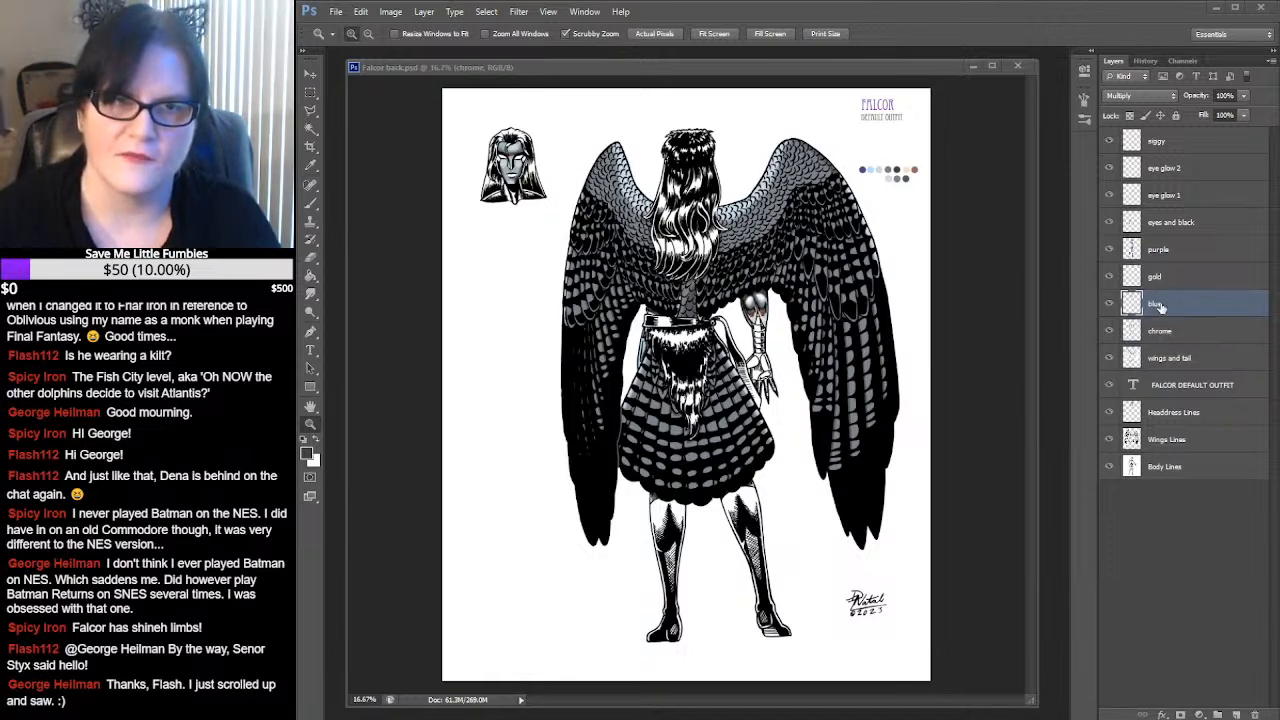
click(1110, 305)
click(1110, 305)
click(804, 69)
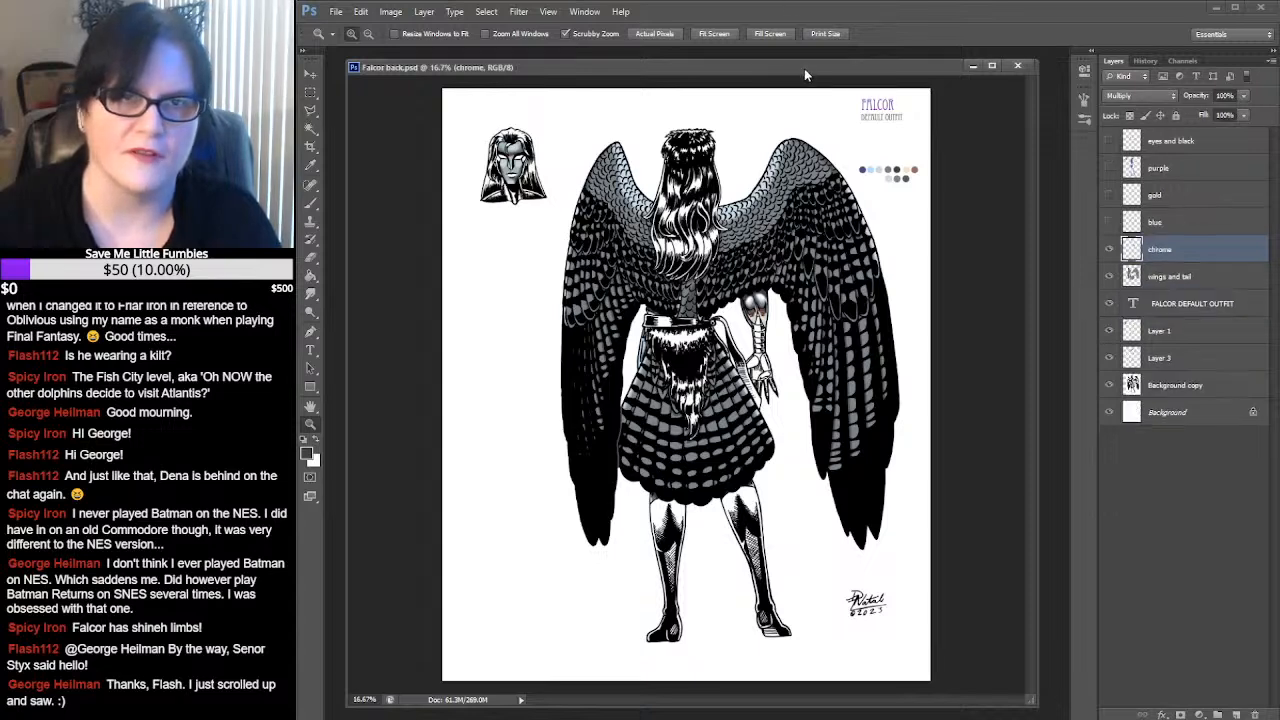
click(1163, 224)
click(1108, 223)
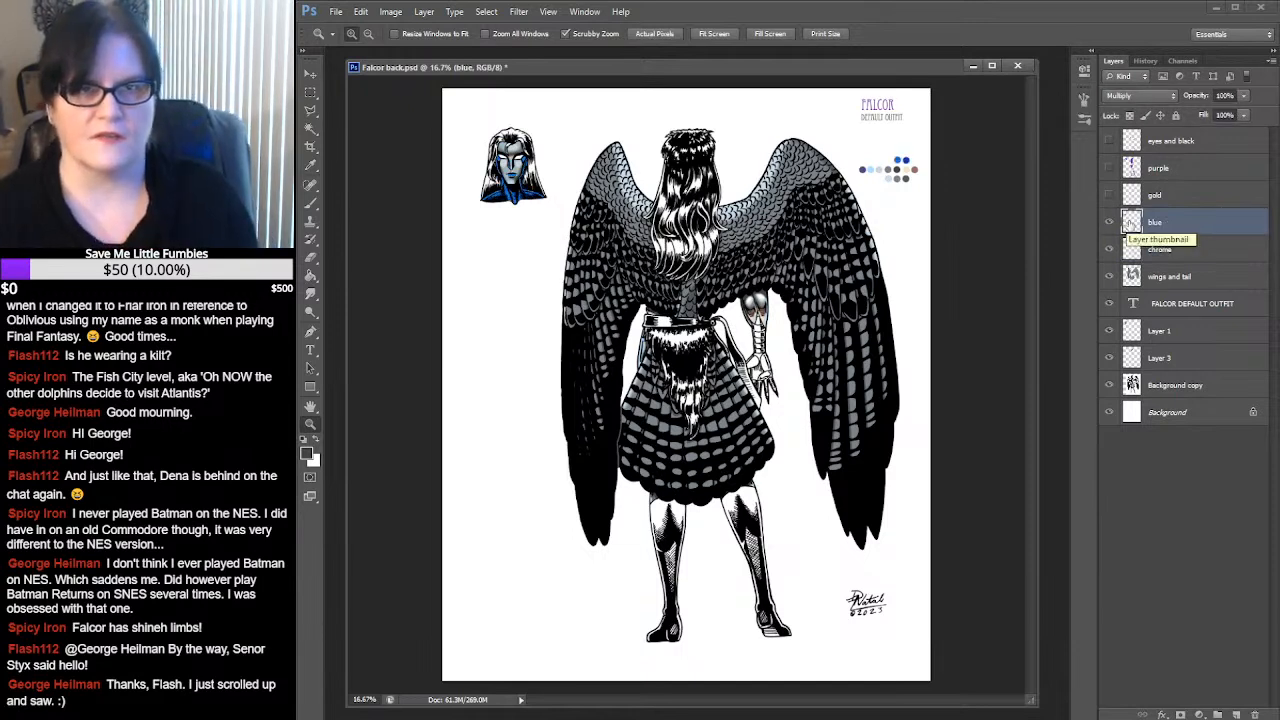
ctrl+click(1130, 223)
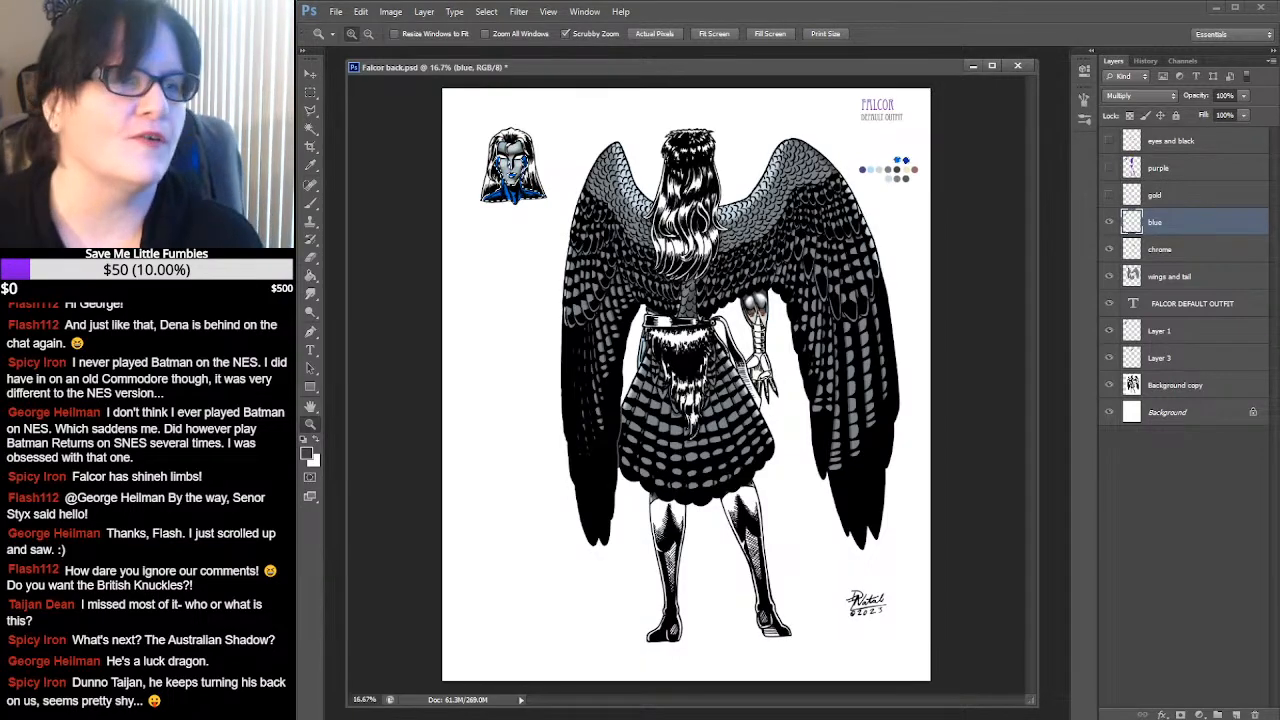
Bring the front-view reference alongside to examine its colouring, move it away again, and return to the back-view document
drag(2, 110, 666, 66)
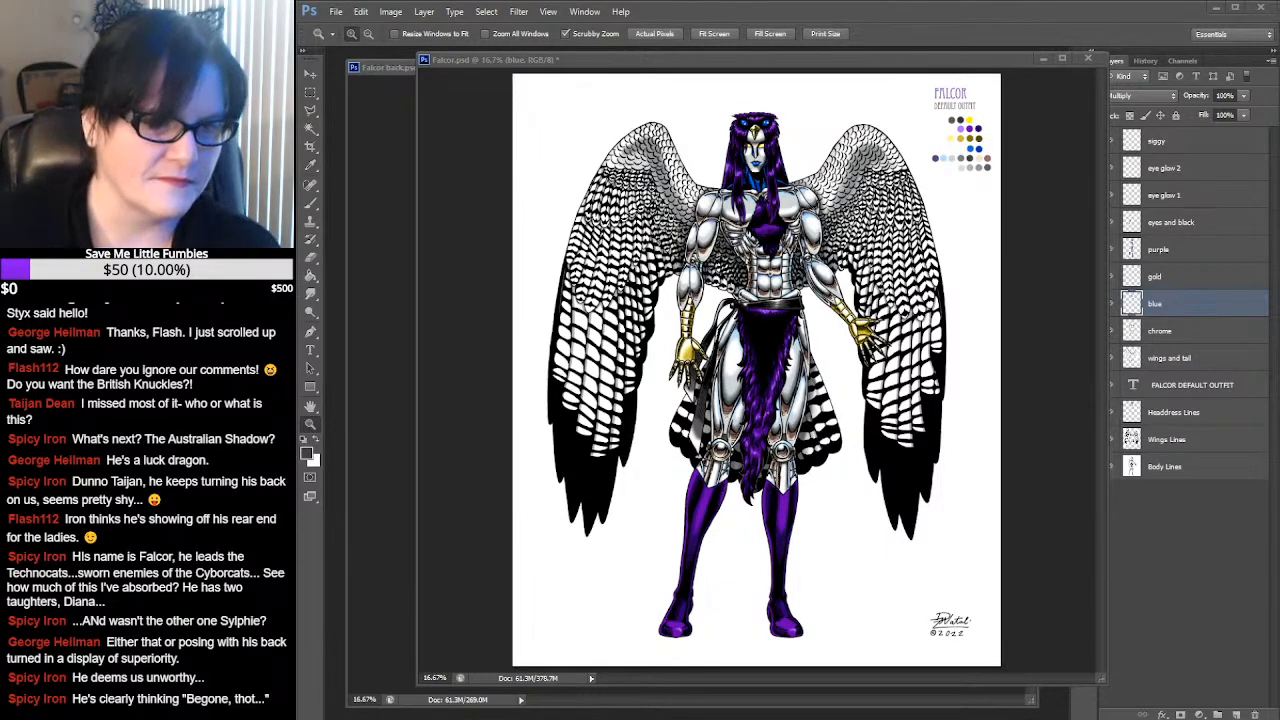
drag(801, 65, 0, 67)
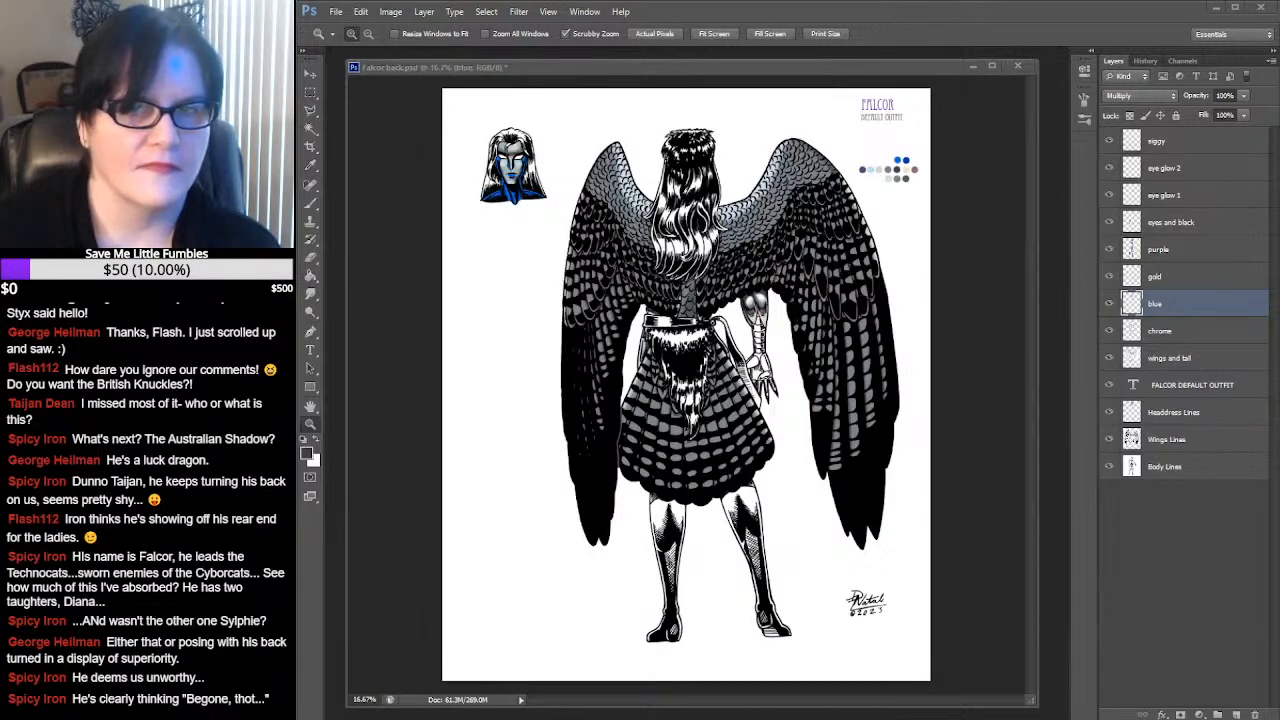
click(654, 66)
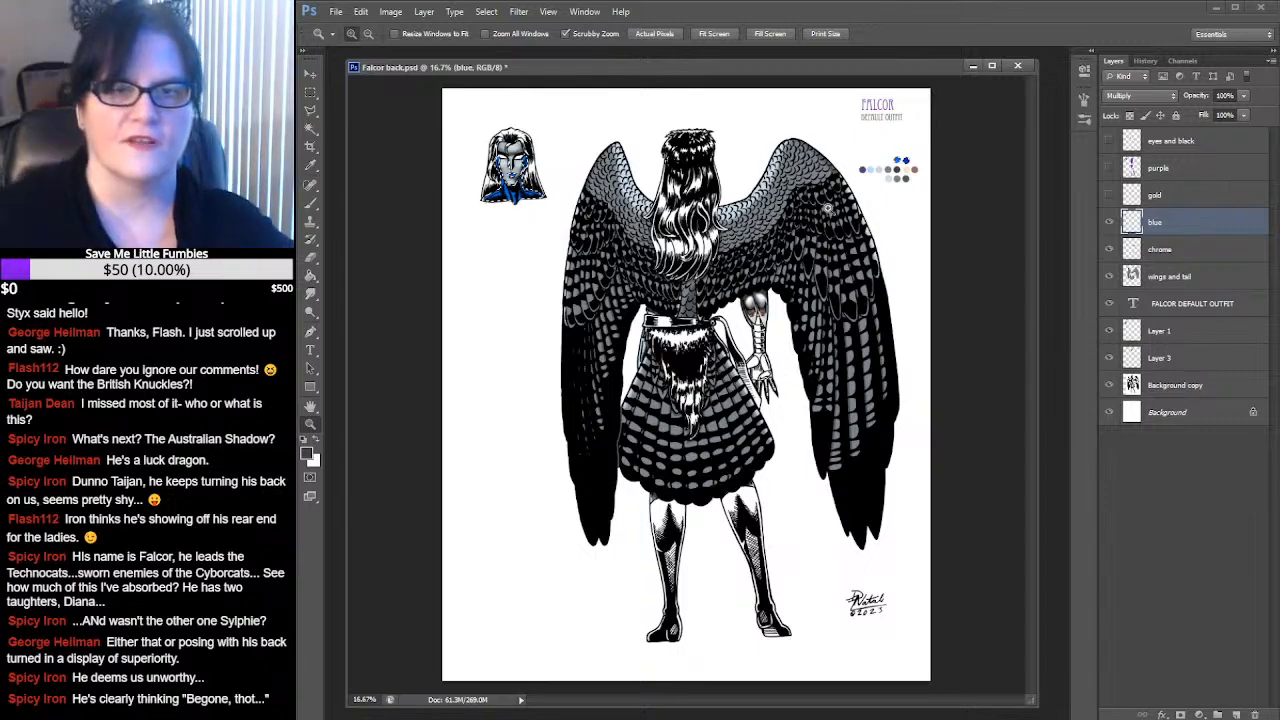
Sample the bright blue swatch as the background colour and the dark blue swatch as the foreground colour
click(898, 186)
drag(898, 186, 977, 146)
drag(890, 151, 788, 258)
click(955, 235)
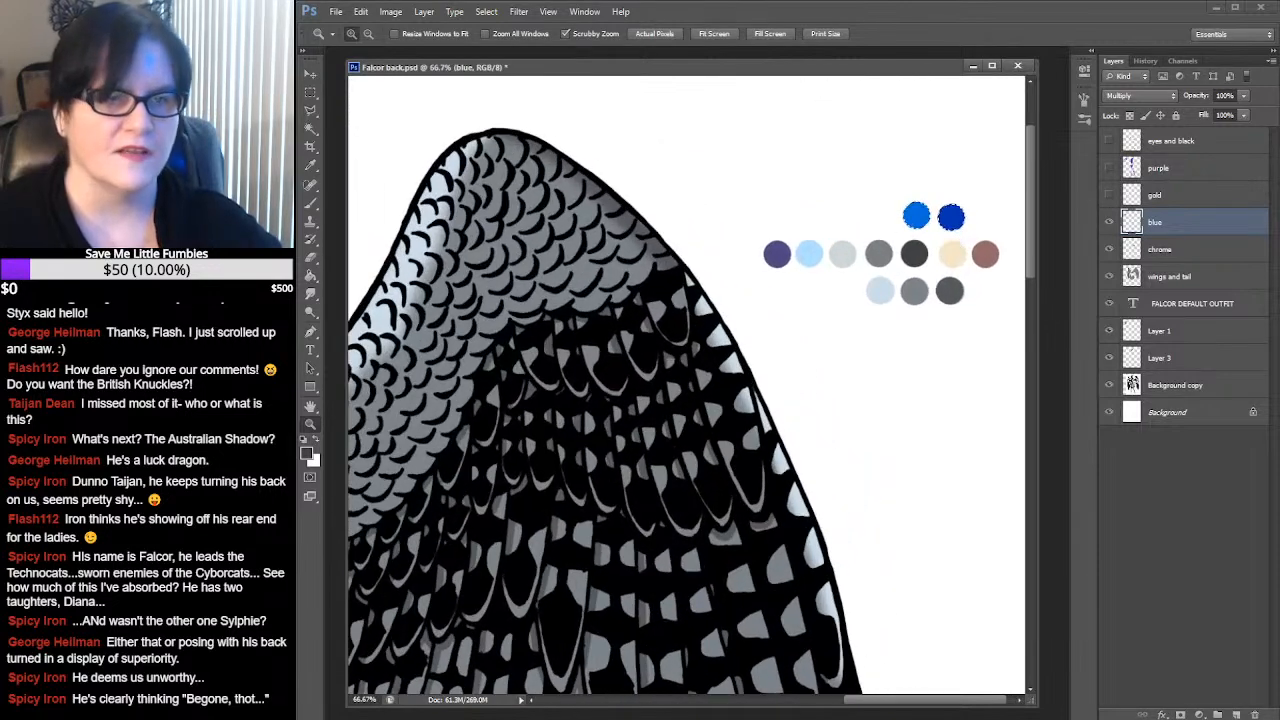
key(i)
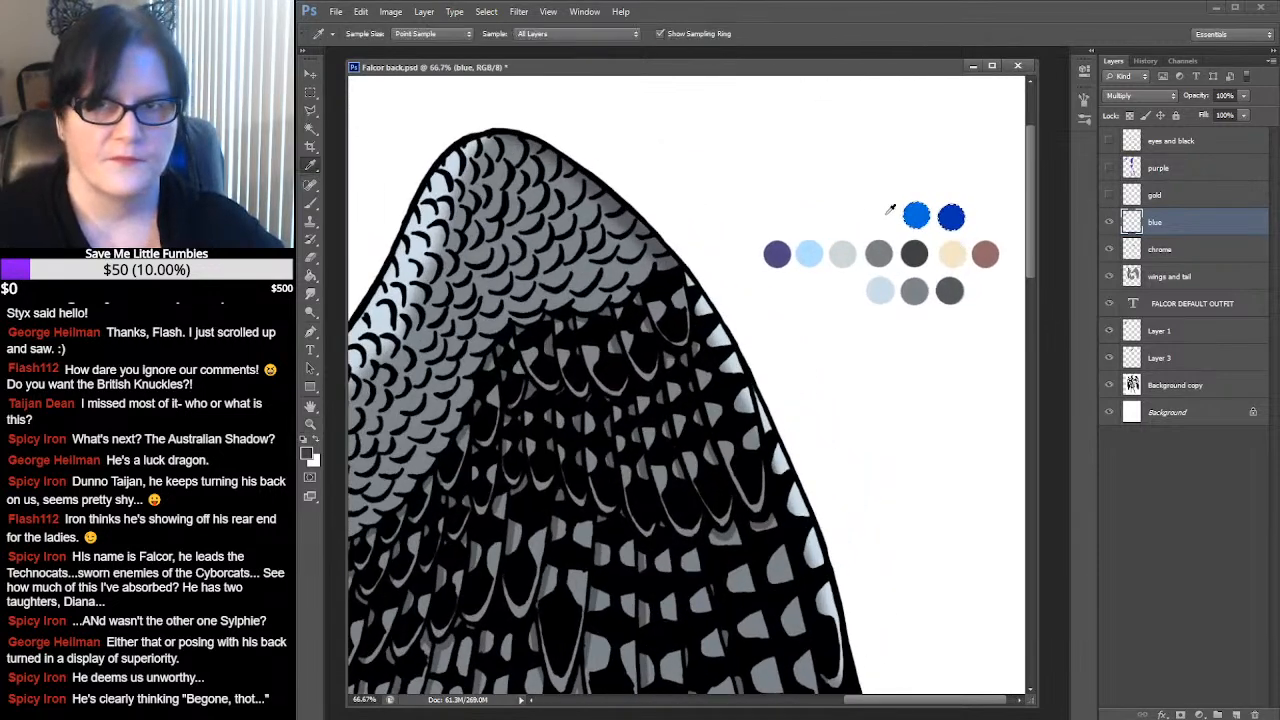
click(916, 214)
click(316, 444)
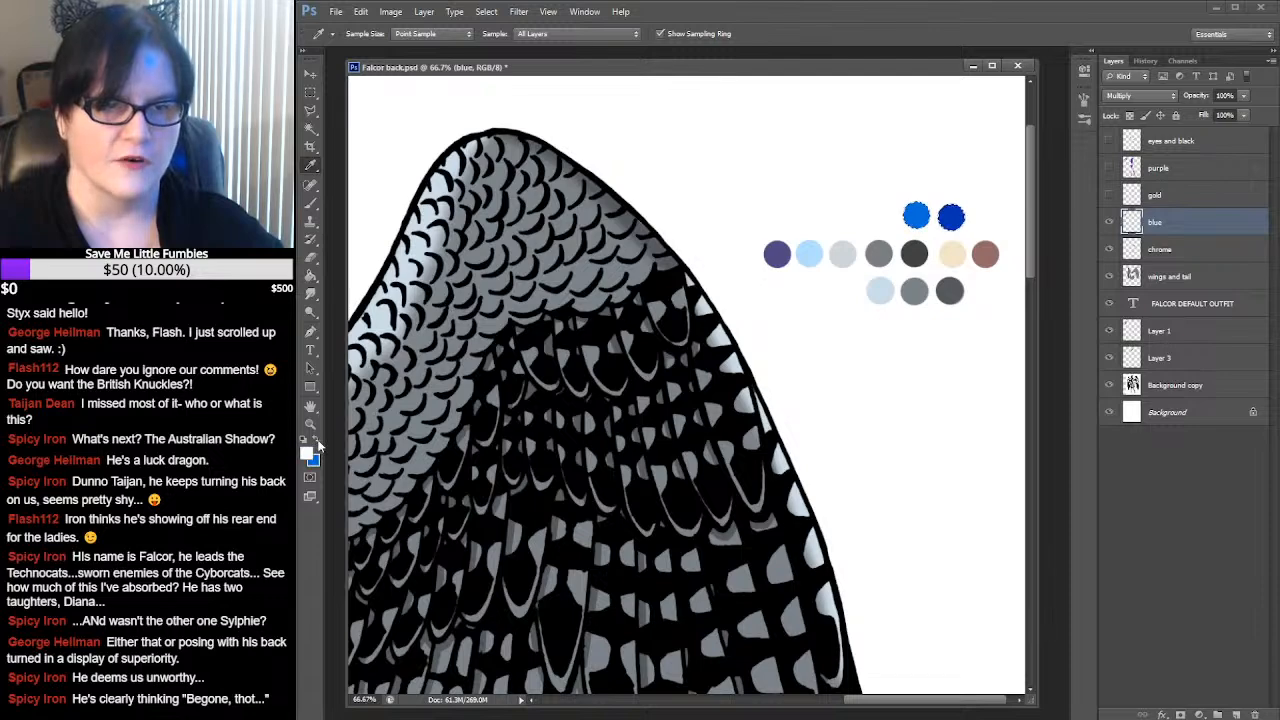
click(948, 218)
Shade the lips and the blue edge on the right side of the portrait's face dark blue with the soft 60 px brush
drag(575, 348, 1072, 407)
drag(795, 340, 1114, 336)
drag(724, 348, 1096, 354)
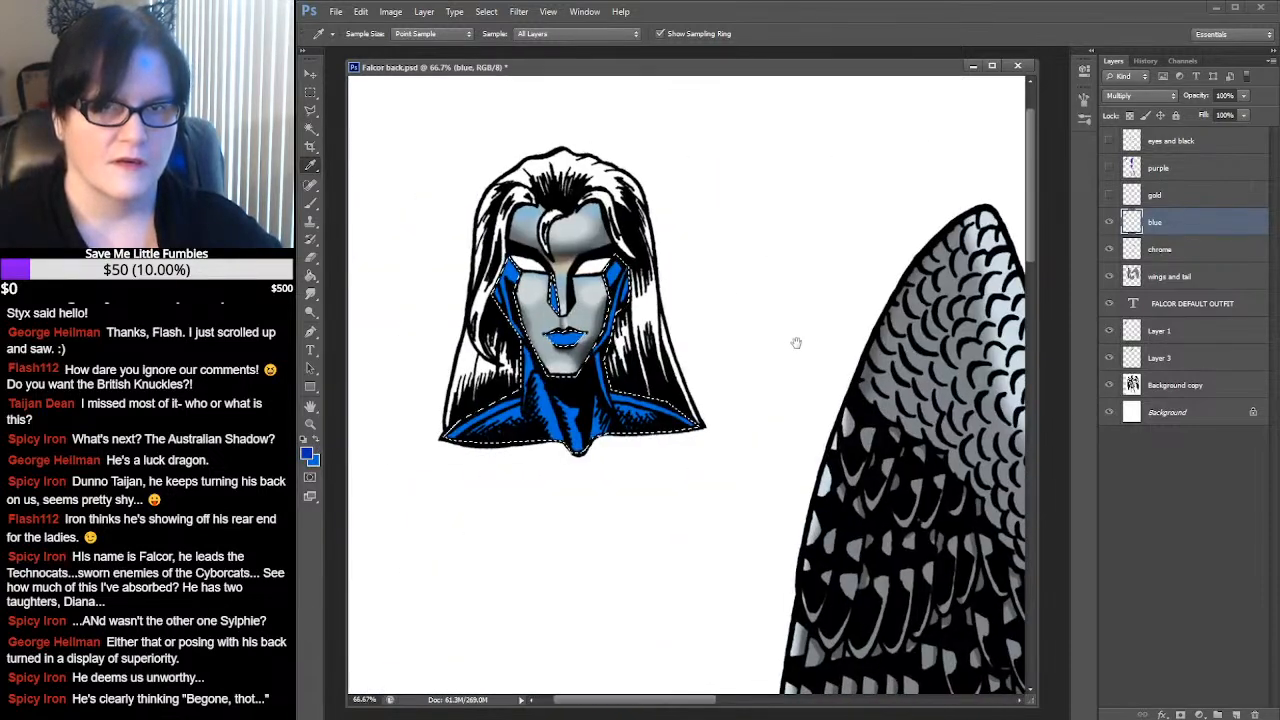
drag(799, 343, 823, 371)
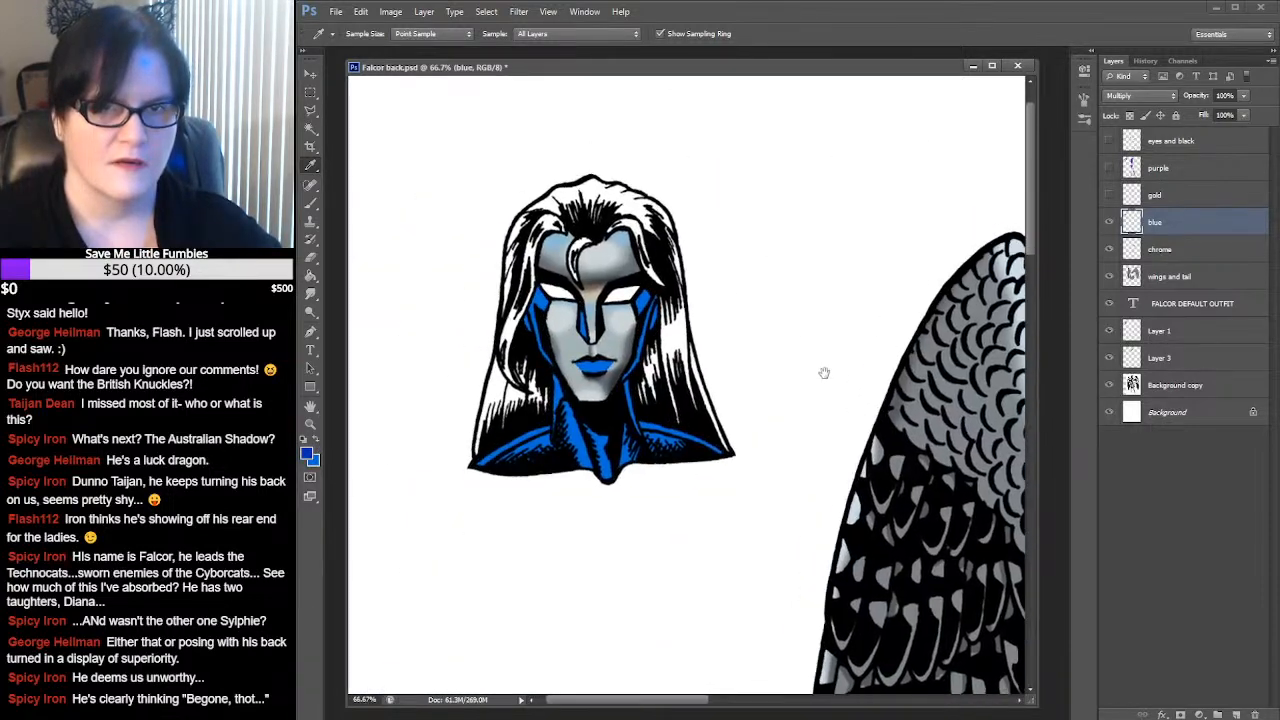
click(311, 424)
click(534, 445)
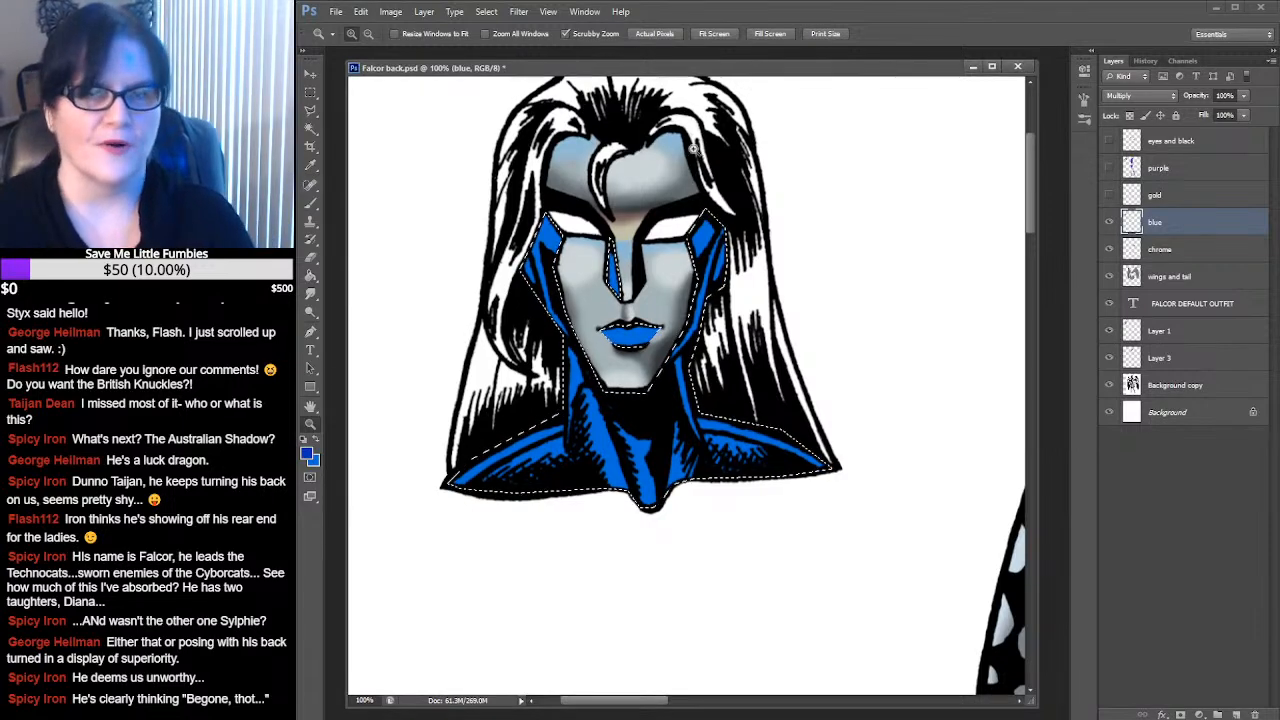
click(311, 203)
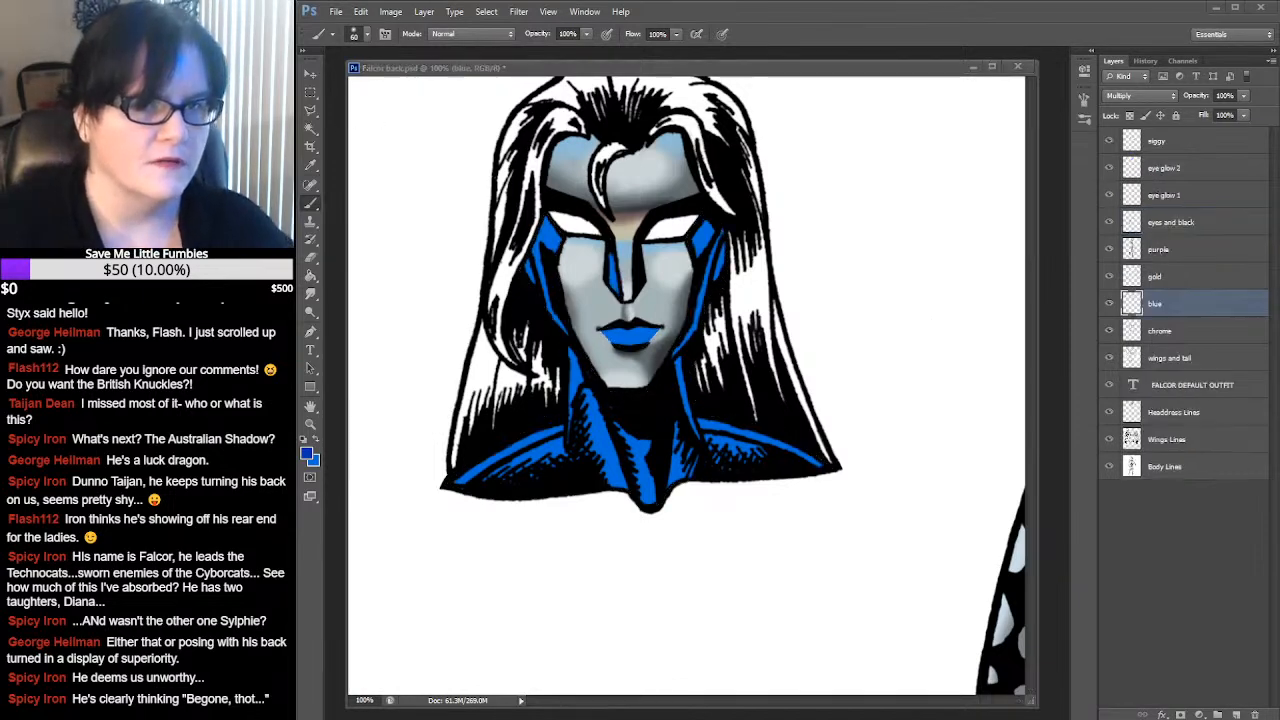
click(310, 424)
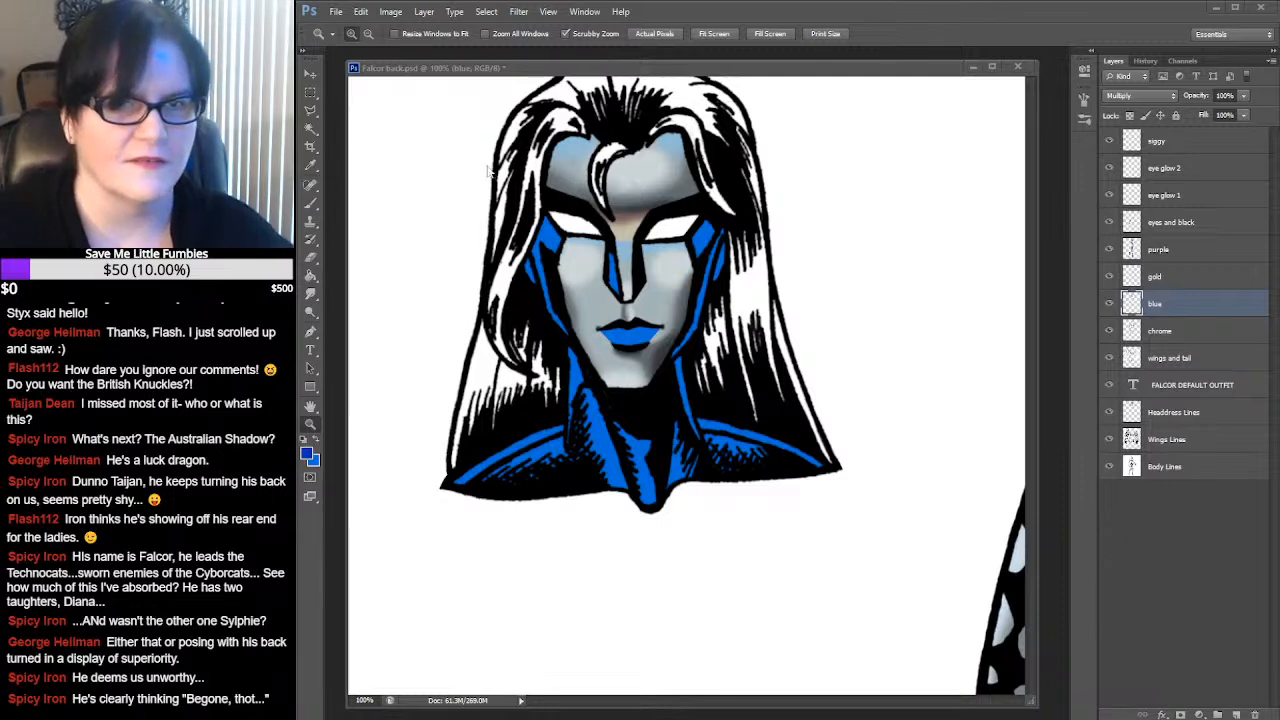
click(590, 68)
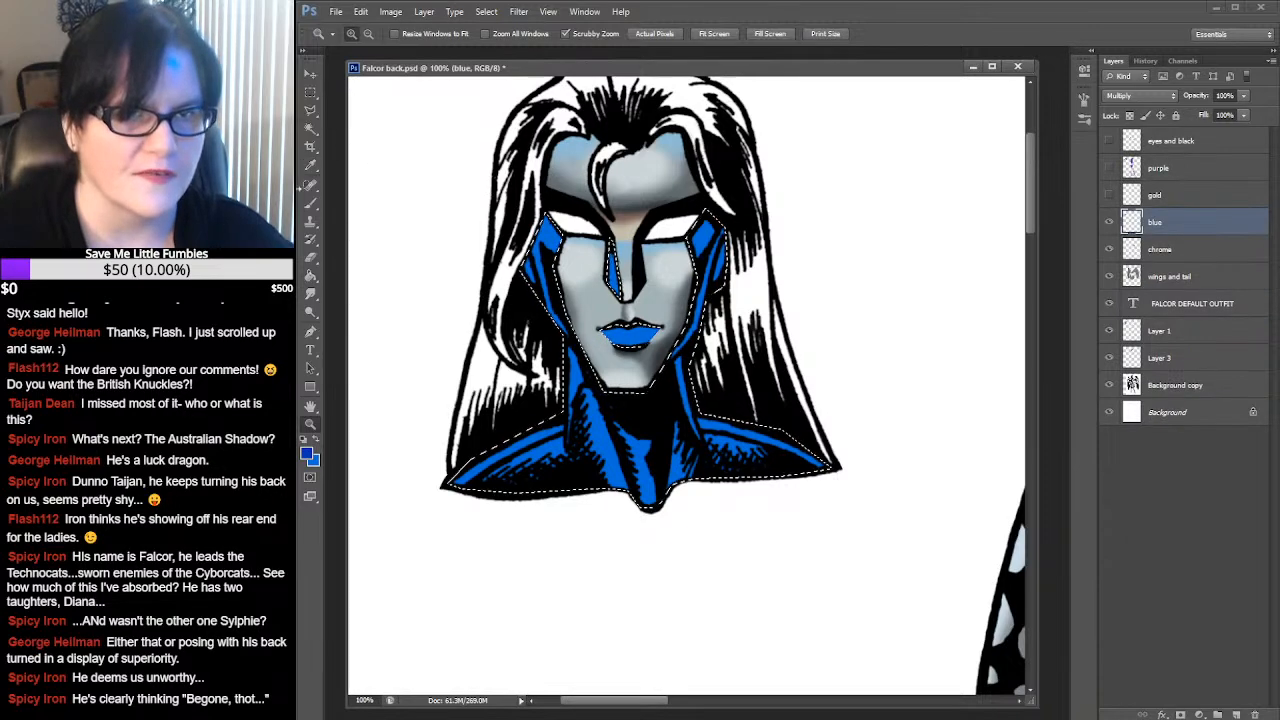
key(b)
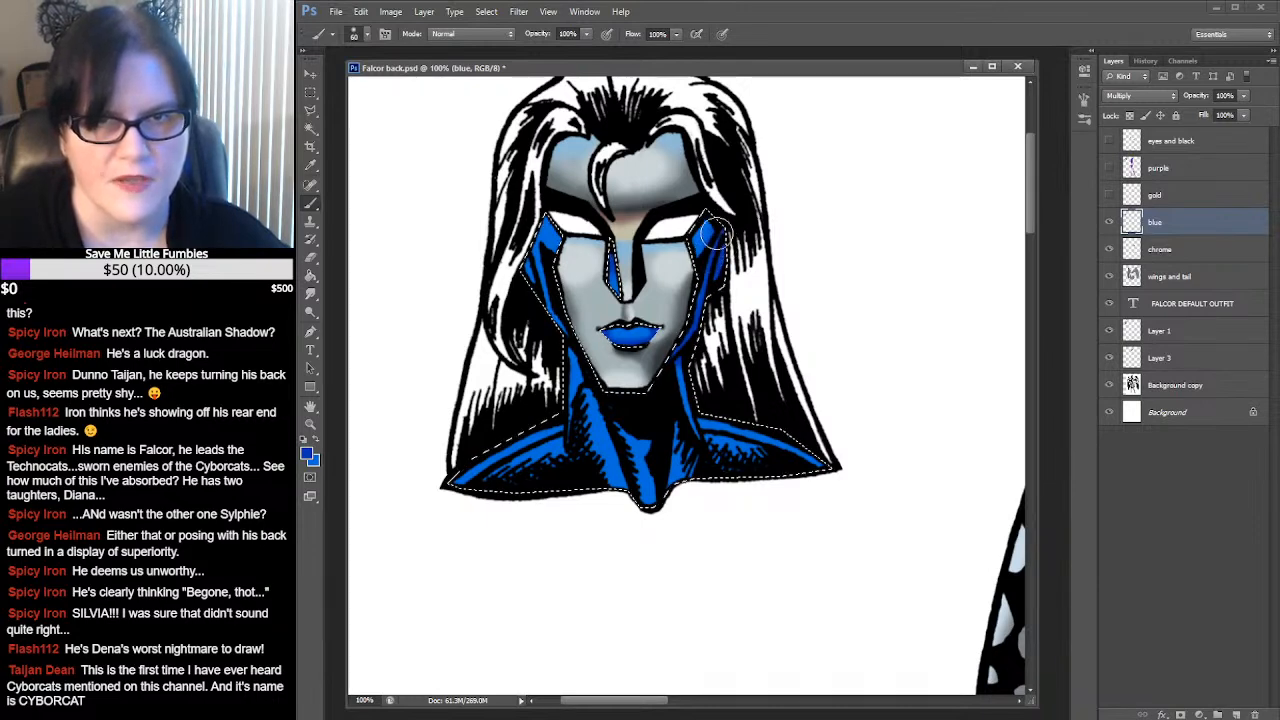
mouse_move(711, 251)
mouse_down()
mouse_move(751, 350)
mouse_move(684, 370)
mouse_up()
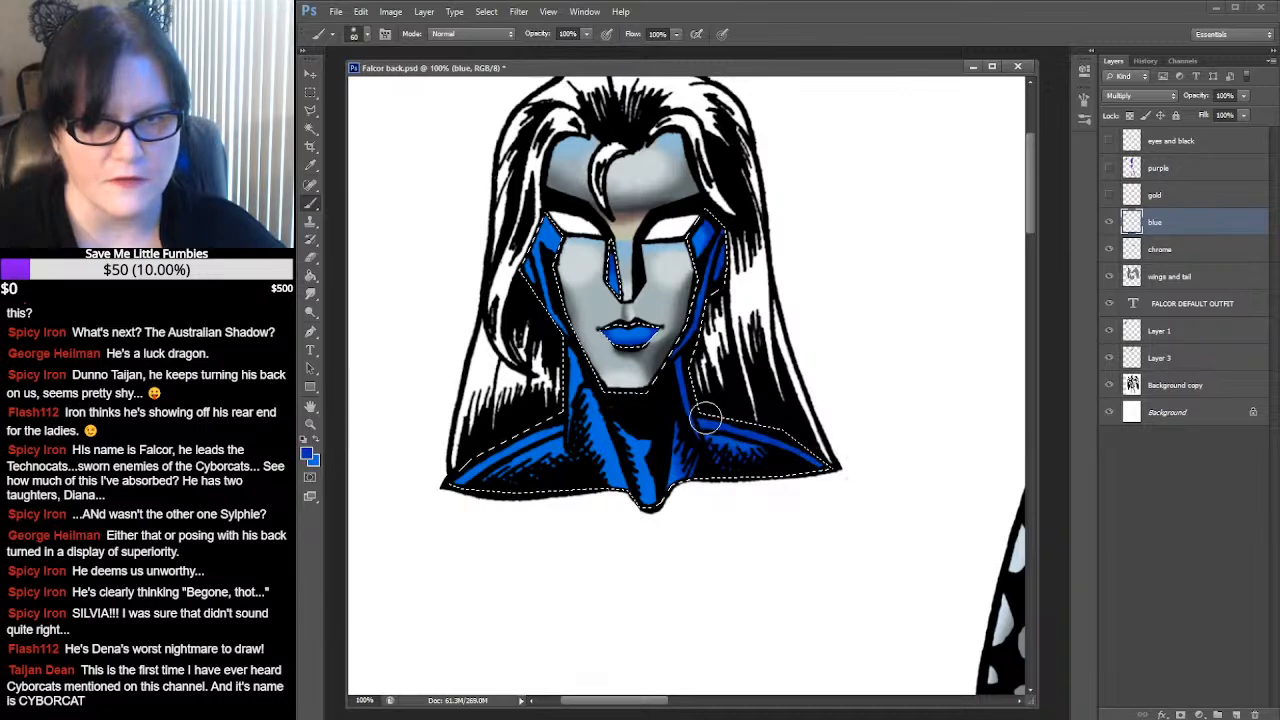
Shade the blue areas of the portrait's neck, collar and shoulders dark blue with the soft 60 px brush
drag(688, 507, 651, 449)
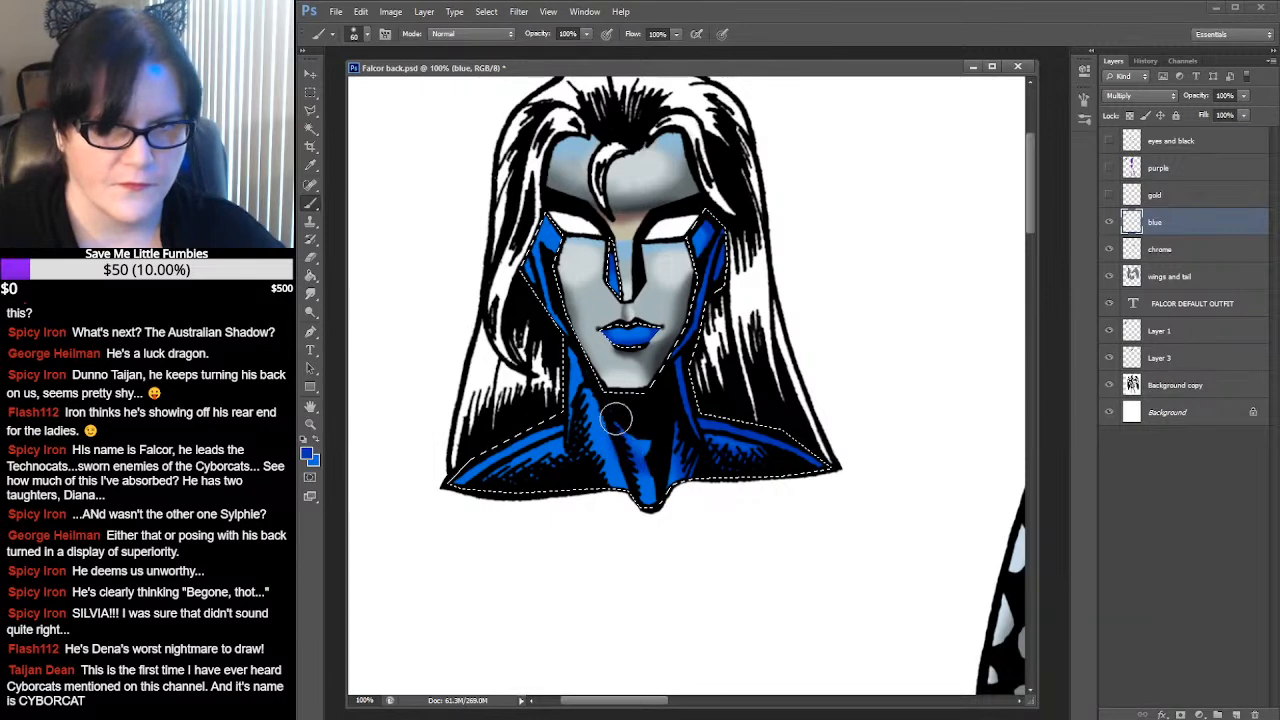
mouse_move(620, 426)
mouse_down()
mouse_move(648, 486)
mouse_move(639, 481)
mouse_up()
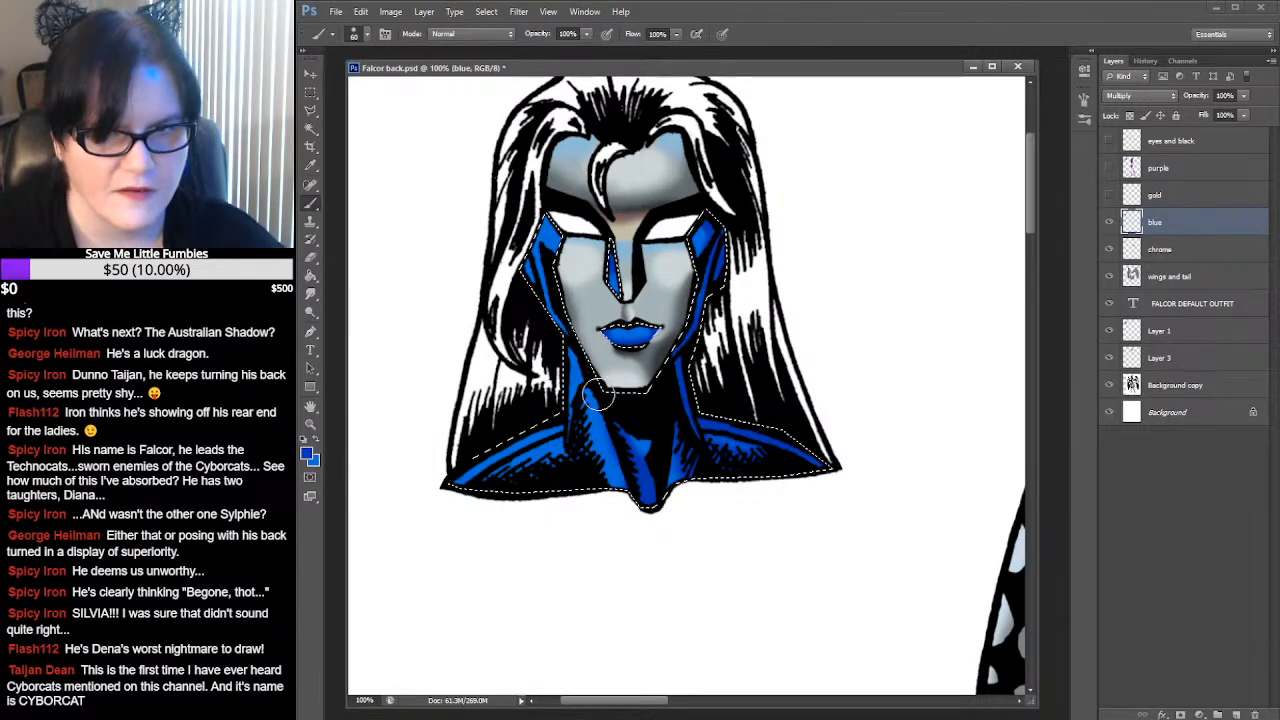
mouse_move(583, 391)
mouse_down()
mouse_move(575, 452)
mouse_move(573, 426)
mouse_move(582, 461)
mouse_move(582, 417)
mouse_move(597, 487)
mouse_up()
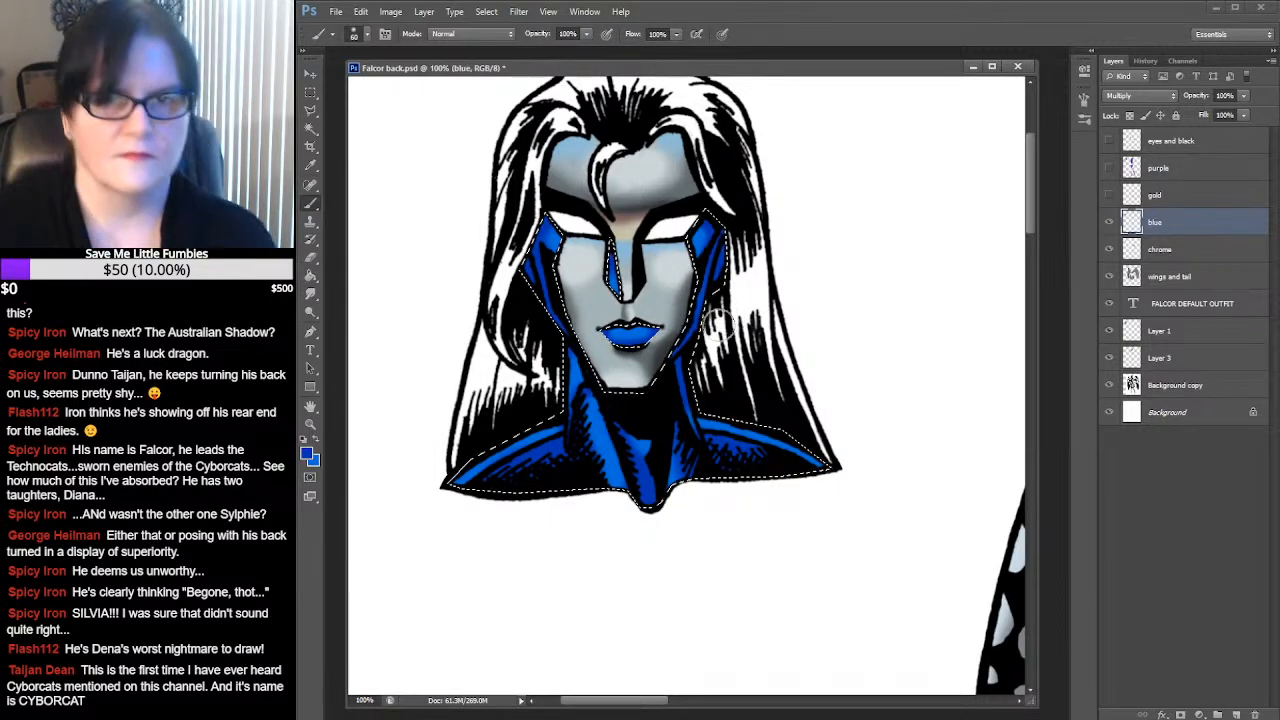
Deepen the shading on the portrait's lips in dark blue with the soft 35 px brush
key(z)
click(624, 327)
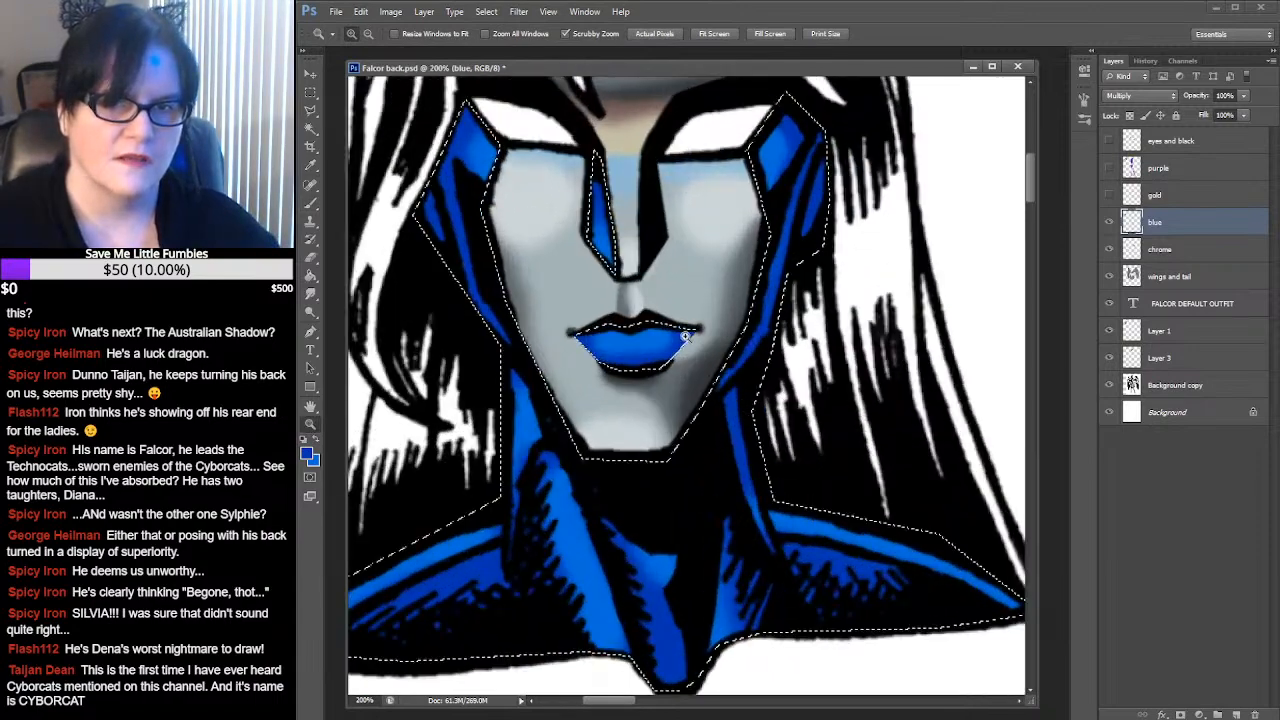
click(624, 327)
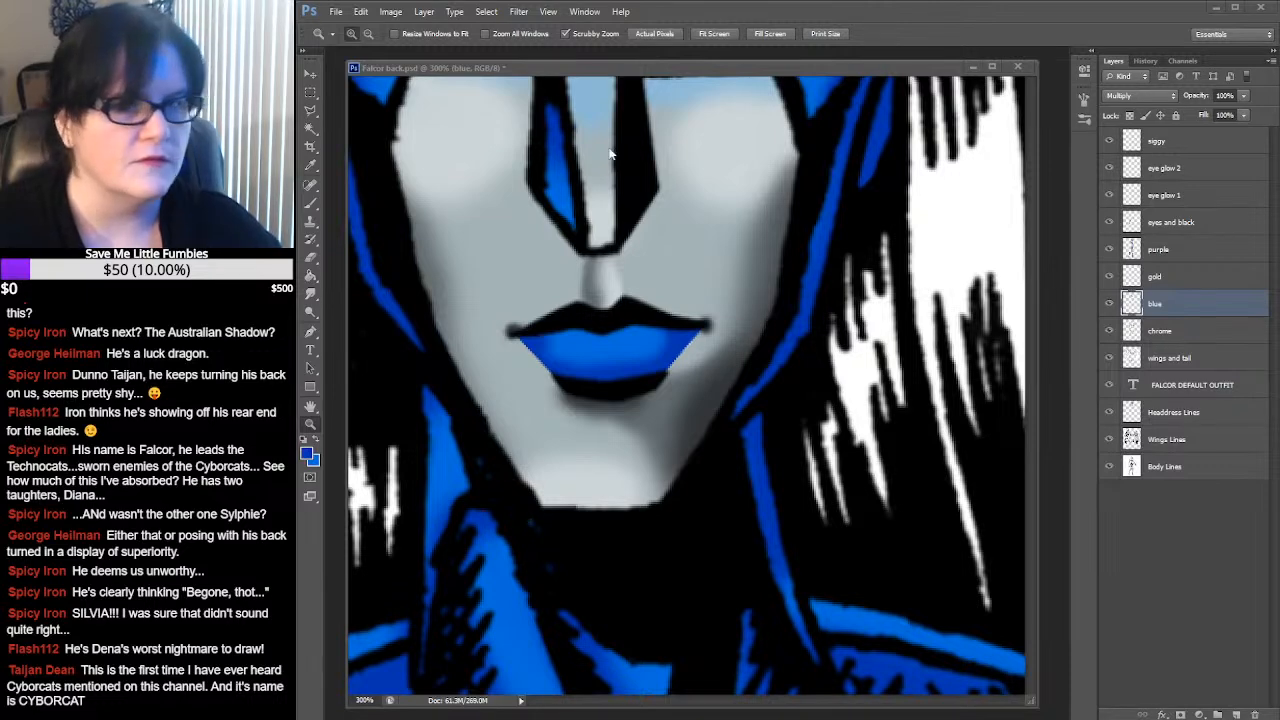
click(600, 66)
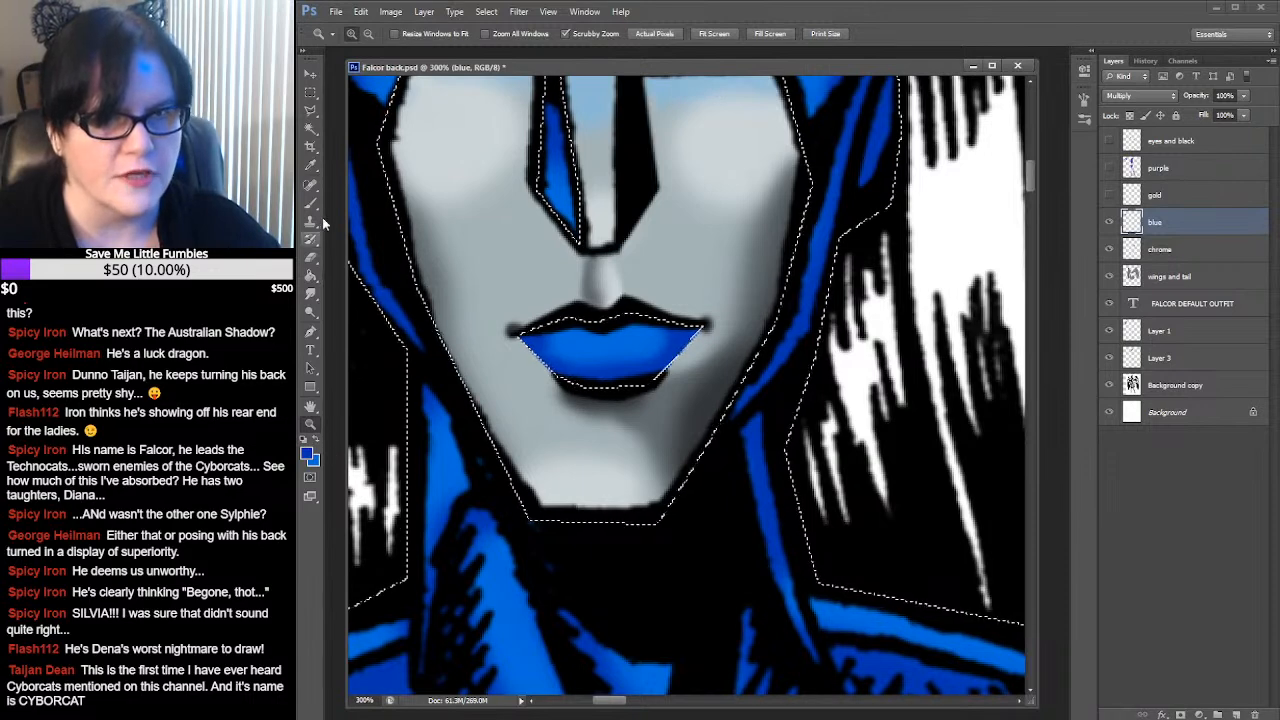
click(311, 204)
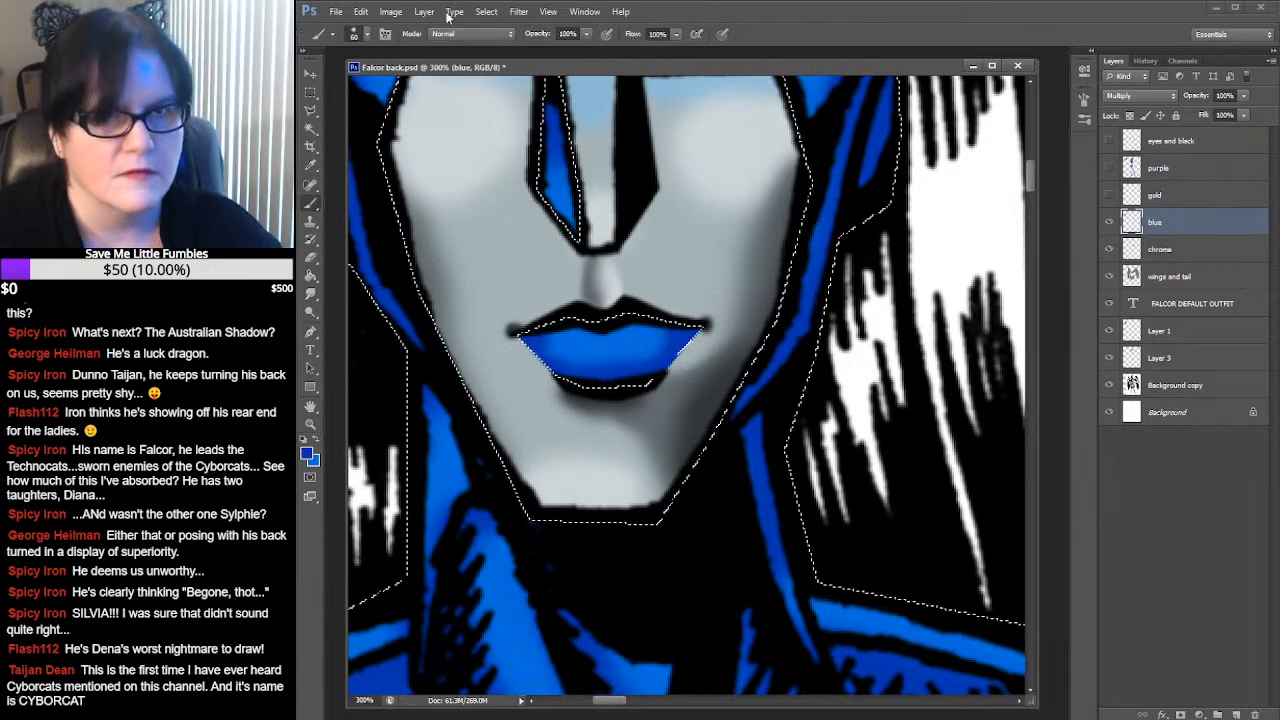
click(358, 34)
click(325, 206)
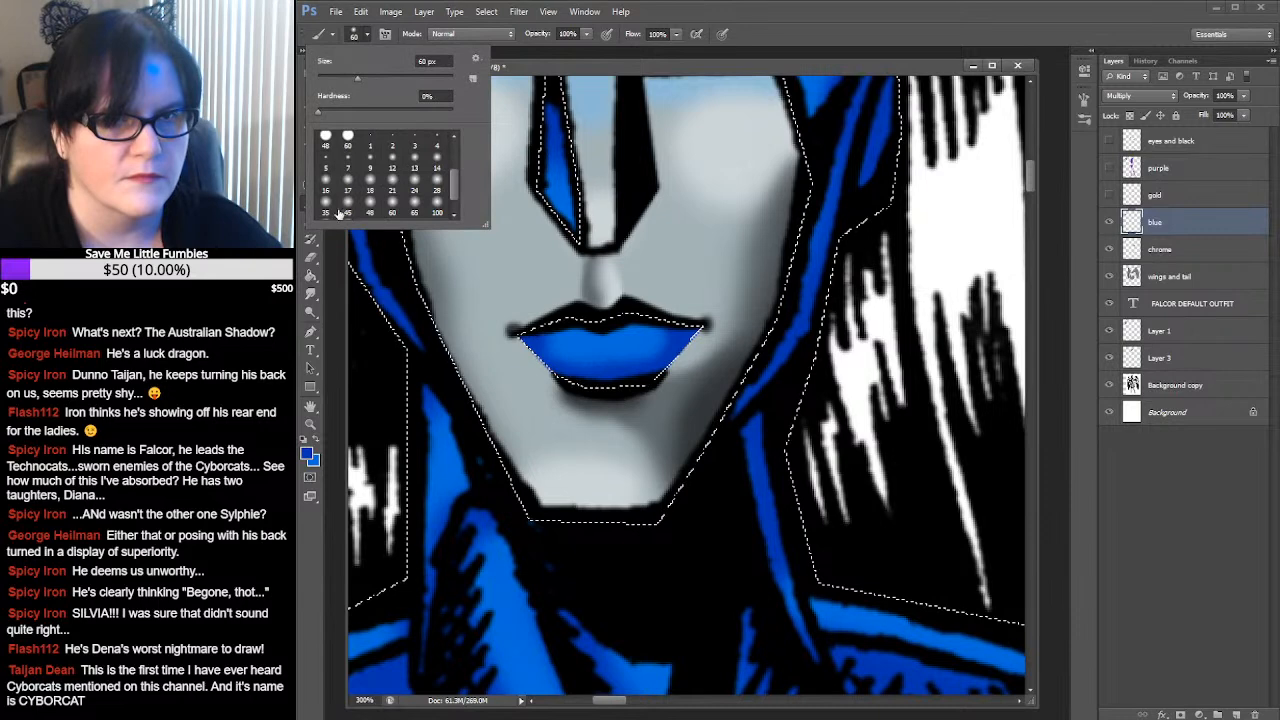
click(683, 341)
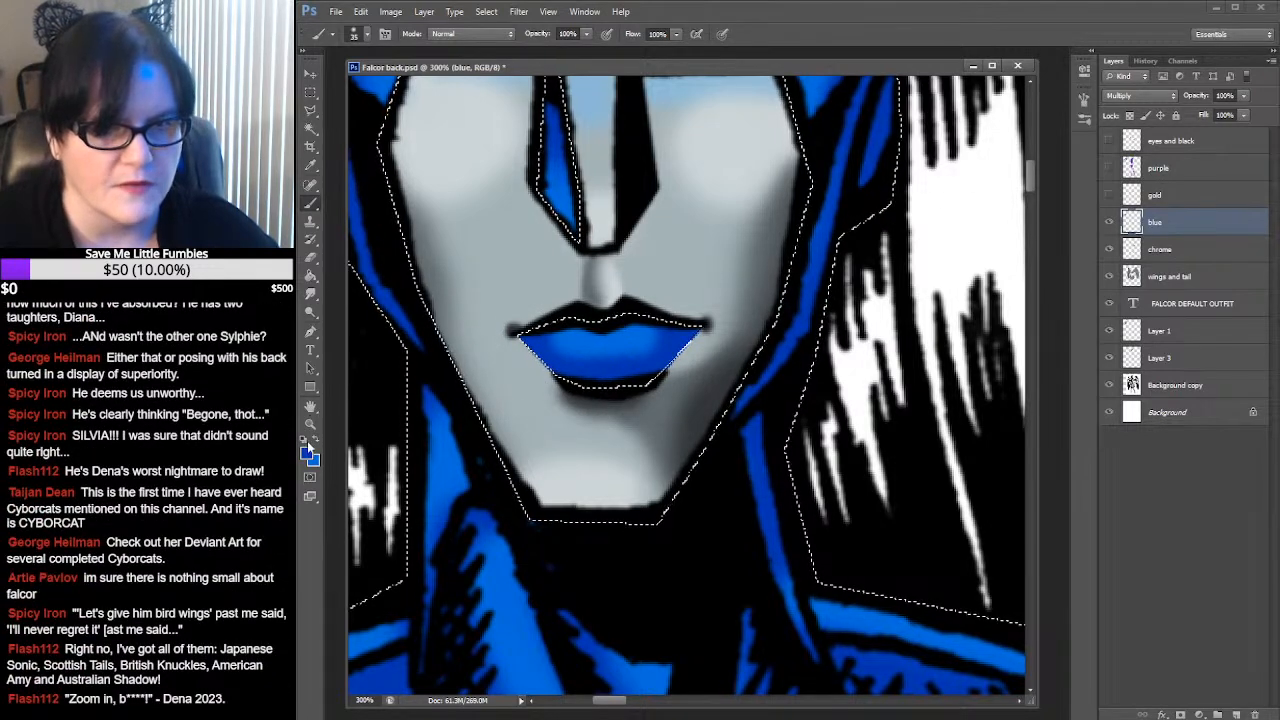
Brighten the middle of the lips in bright blue with the soft 17 px brush and blend it with a 17 px Smudge tool
click(368, 35)
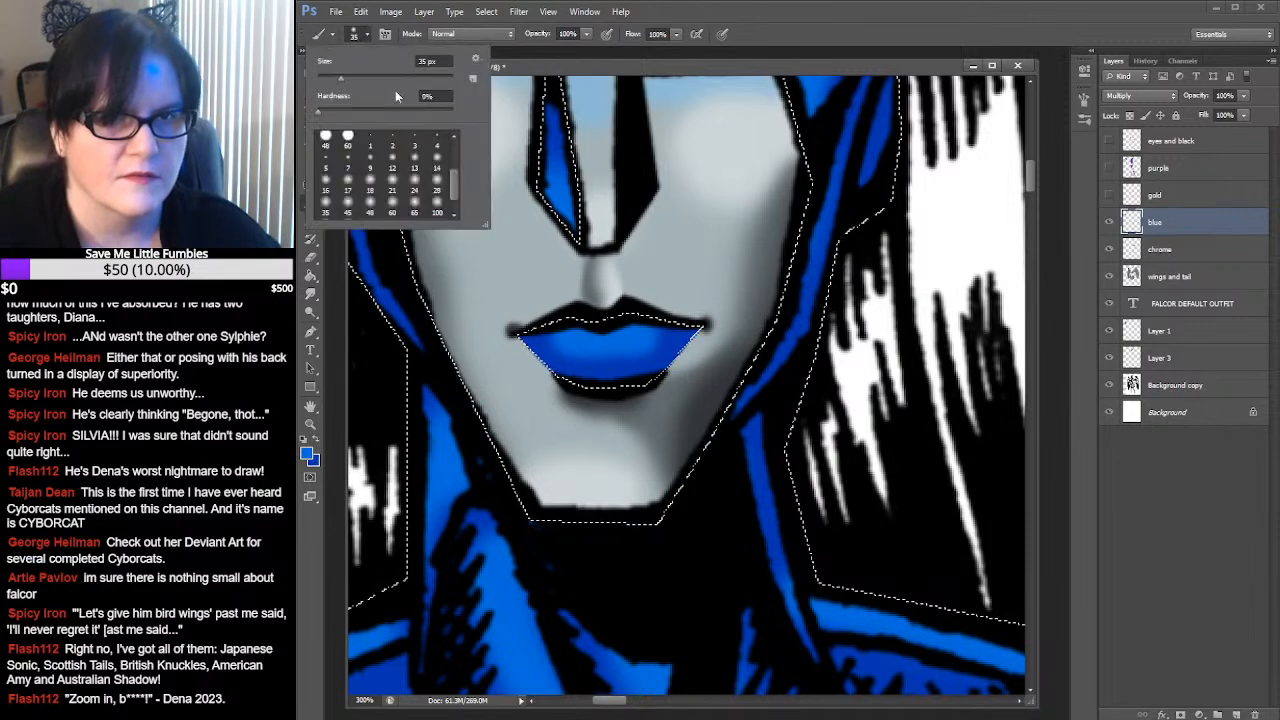
click(650, 337)
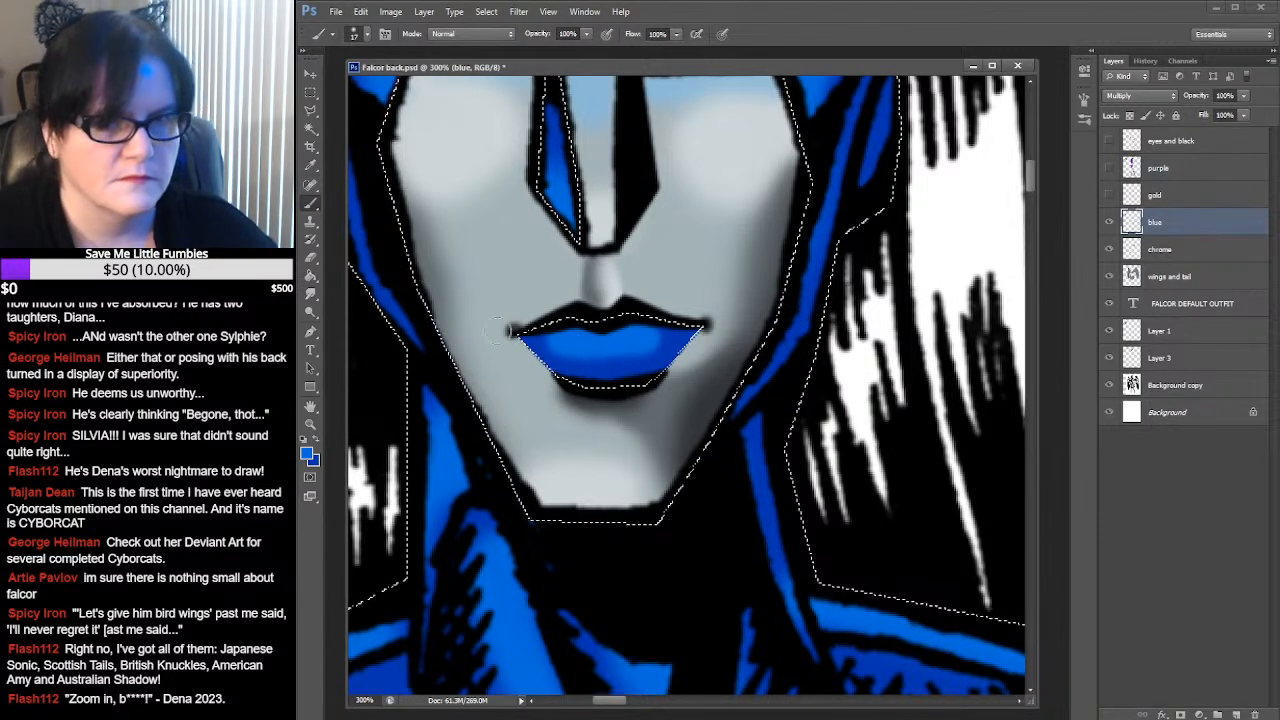
click(310, 294)
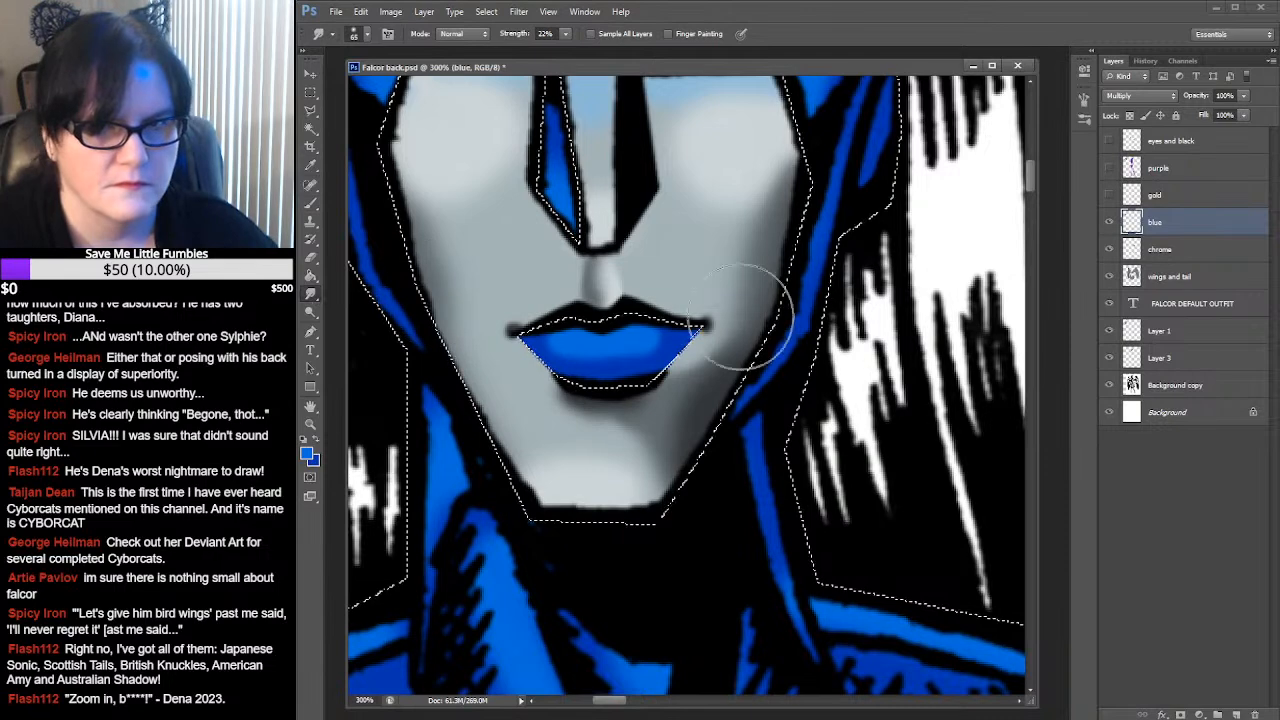
click(356, 33)
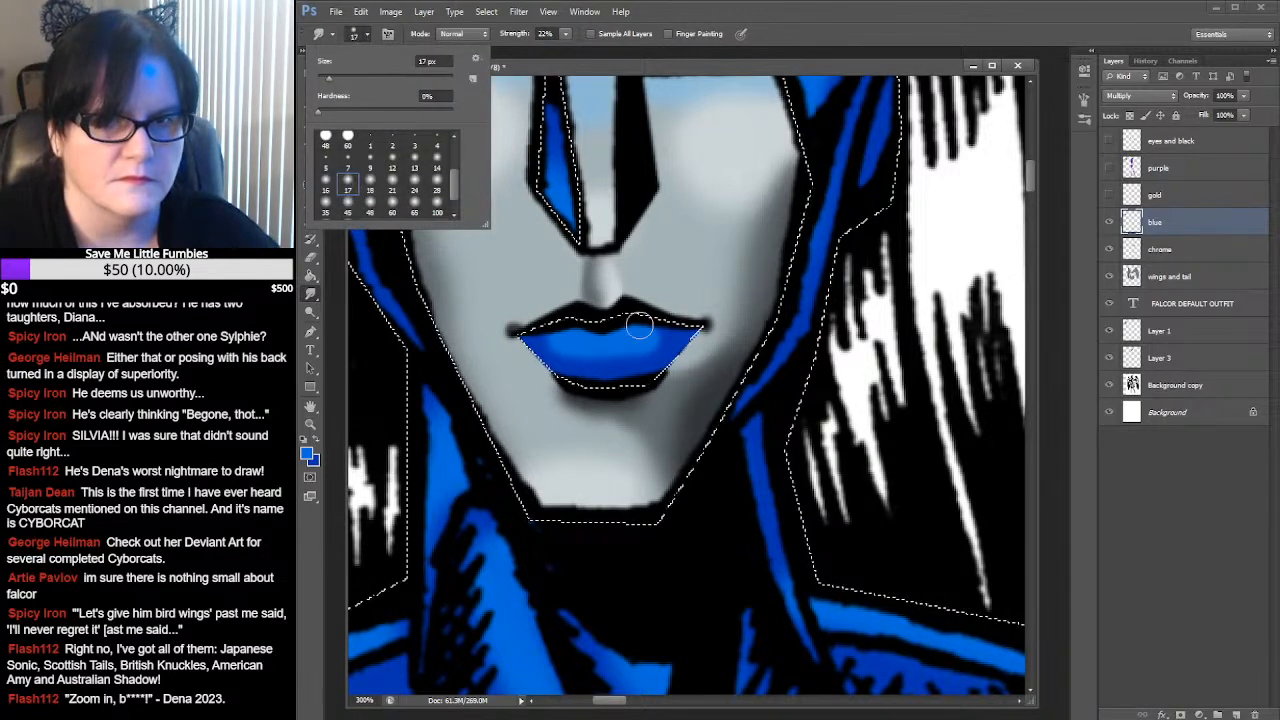
double_click(348, 184)
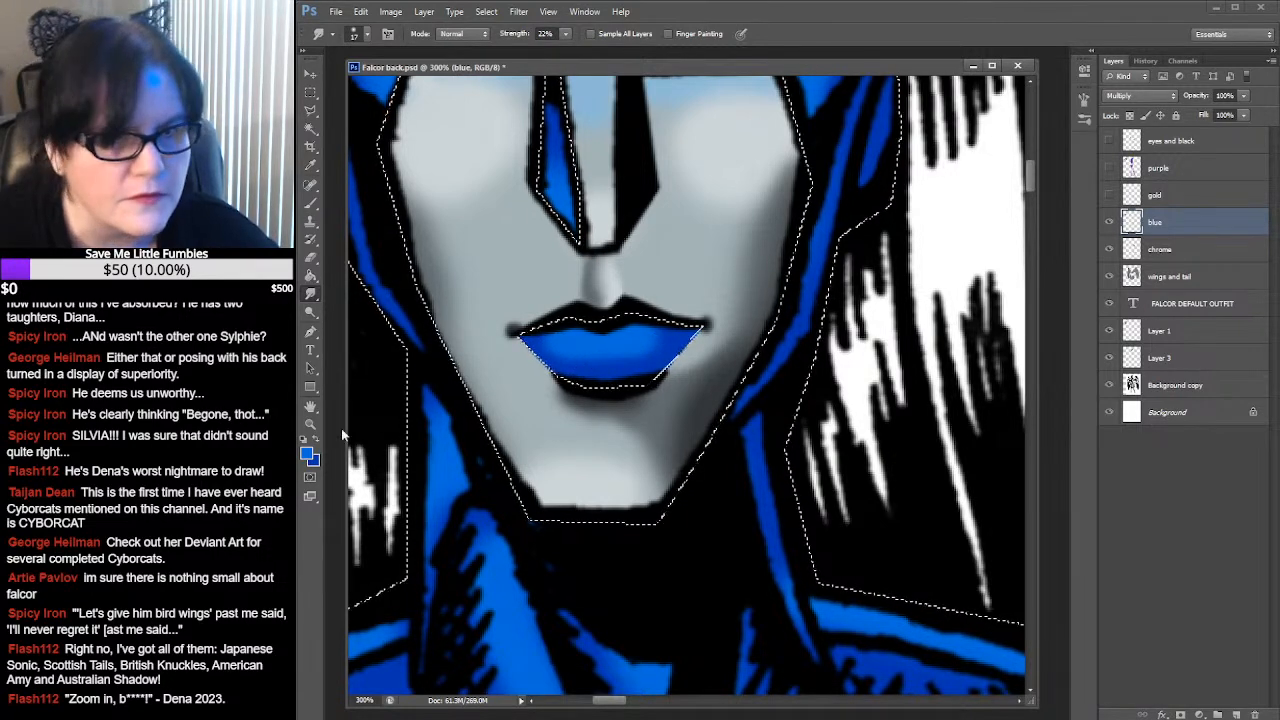
Set the foreground colour to white and paint small highlights on the lips with the 17 px brush
click(308, 453)
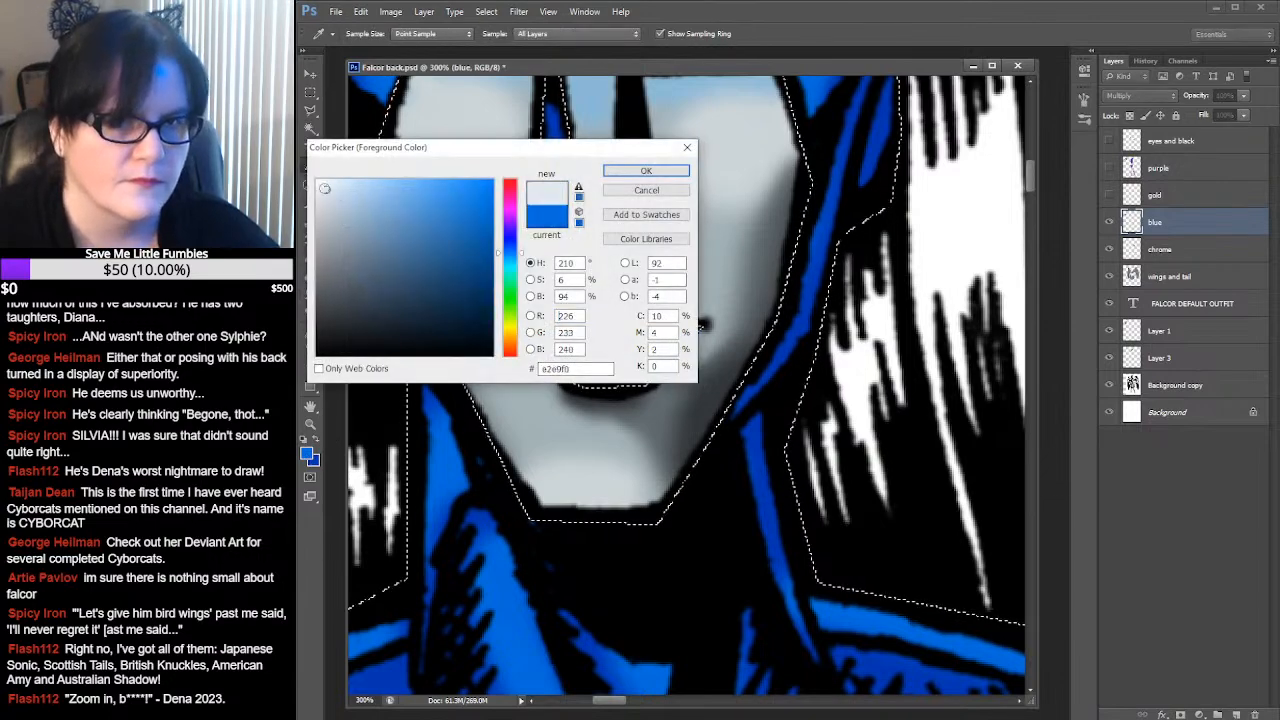
click(646, 171)
click(316, 203)
click(314, 203)
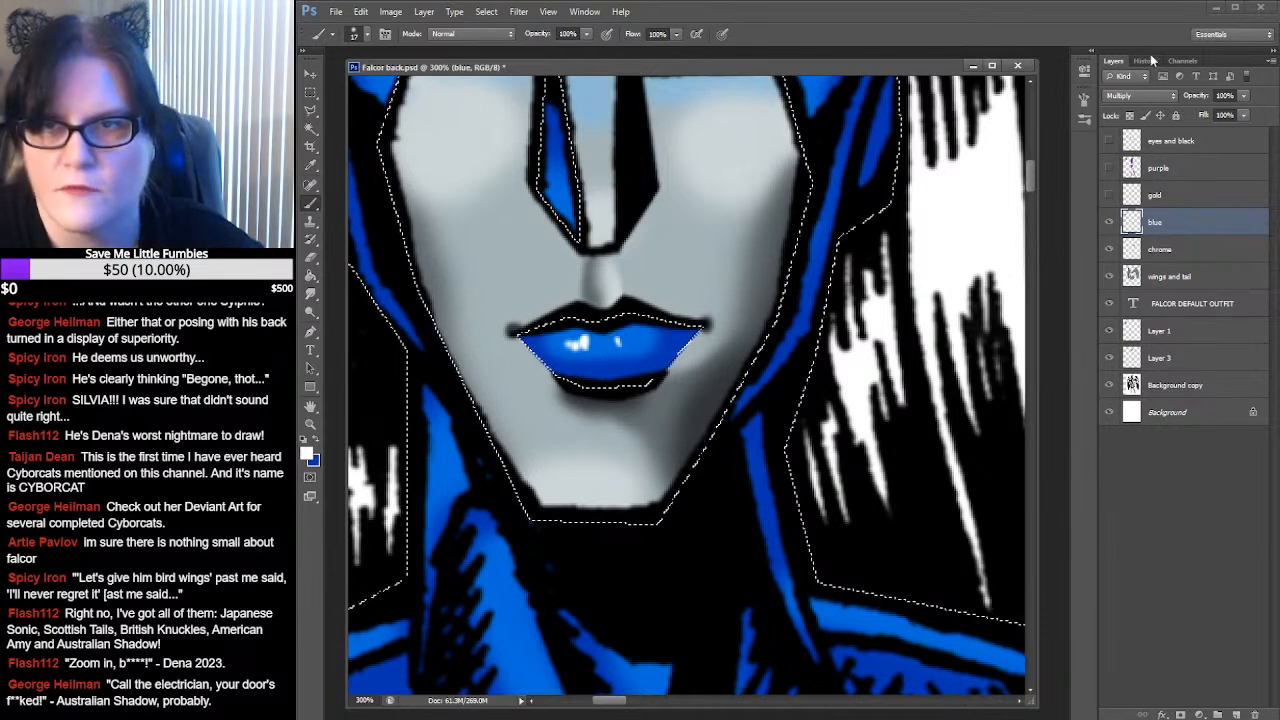
Undo the white highlight strokes on the lips and return to the layer list
click(1147, 60)
key(ctrl+alt+z)
key(ctrl+alt+z)
key(ctrl+alt+z)
key(ctrl+alt+z)
key(ctrl+alt+z)
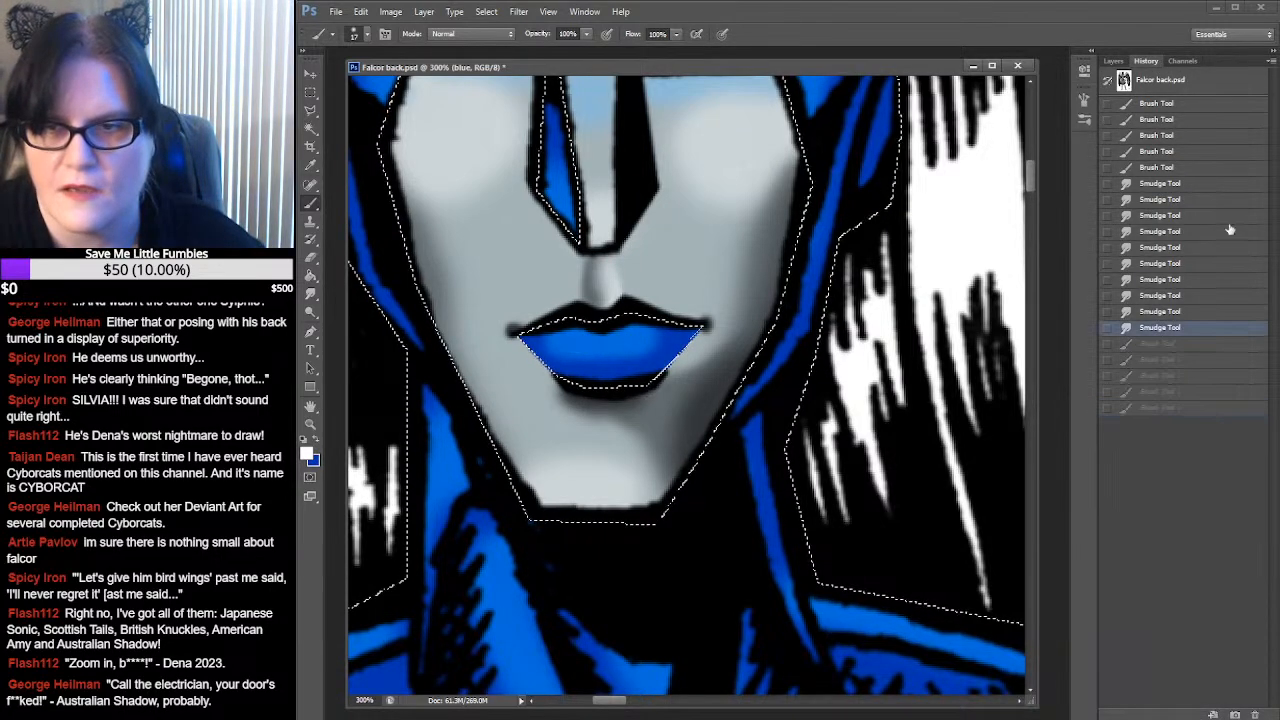
click(1113, 61)
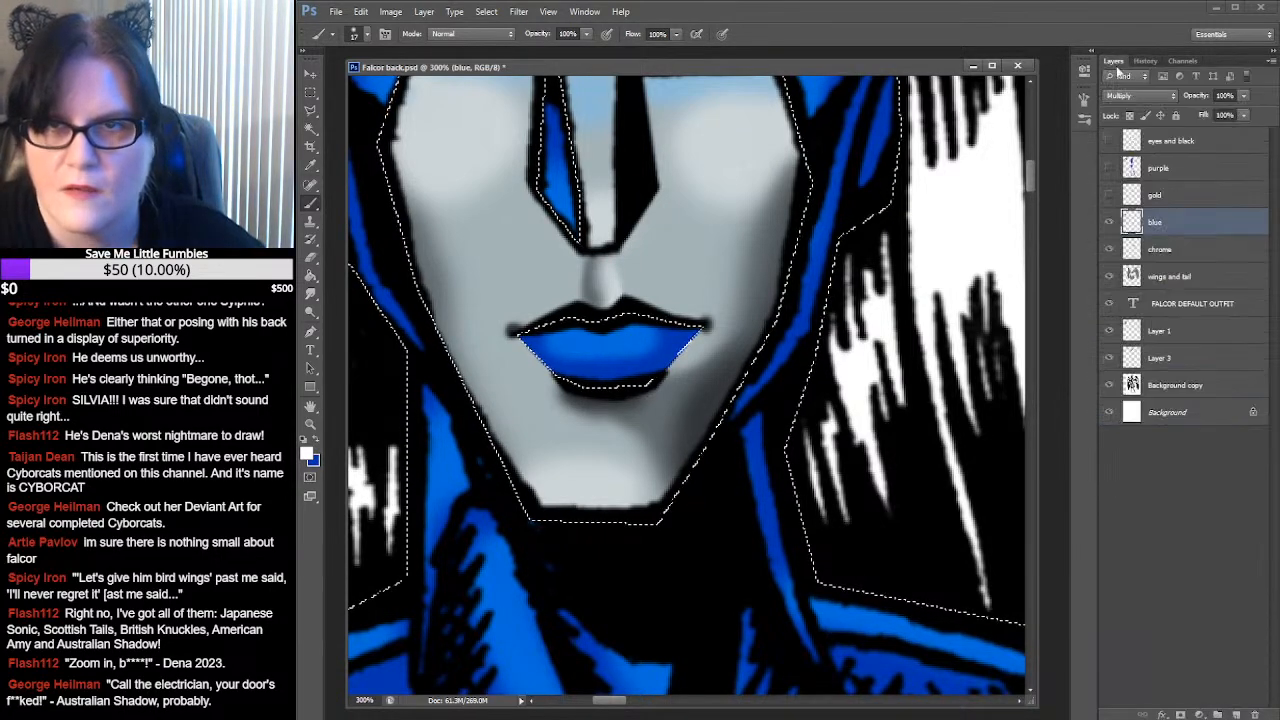
Paint small white highlight dots on the lips with the soft 12 px brush and soften them with the Smudge tool
click(366, 34)
click(390, 163)
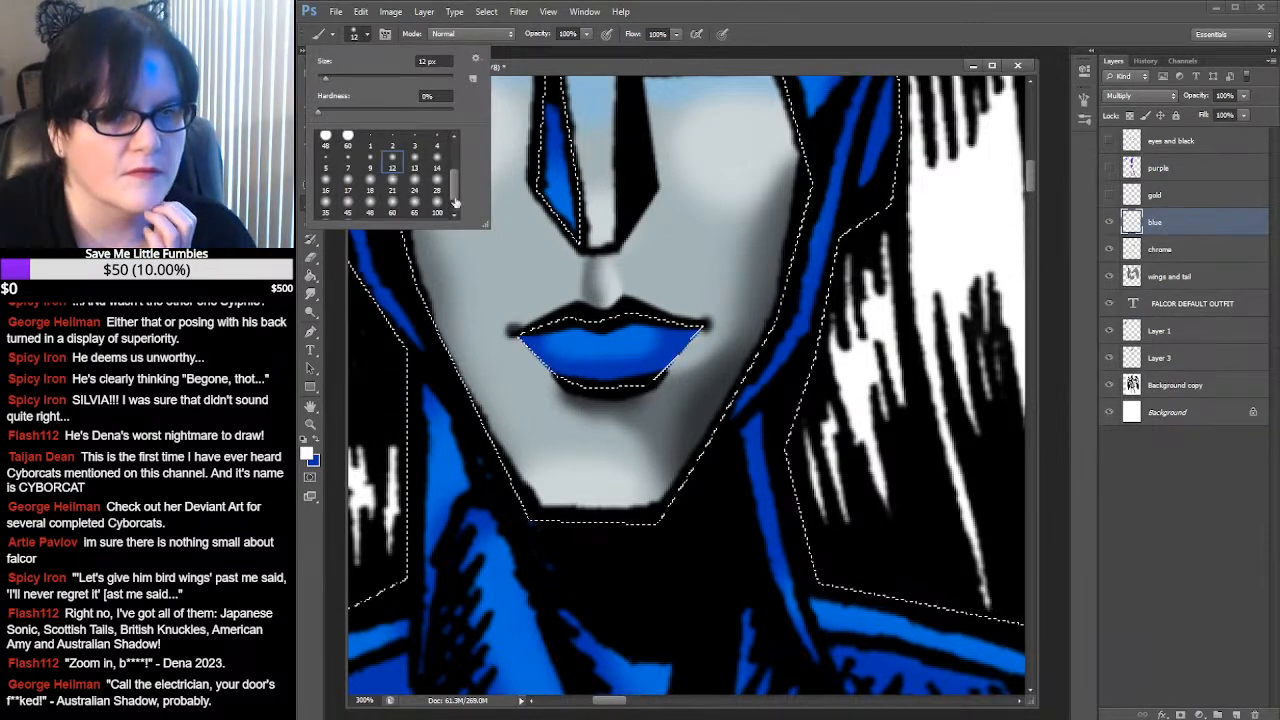
click(583, 345)
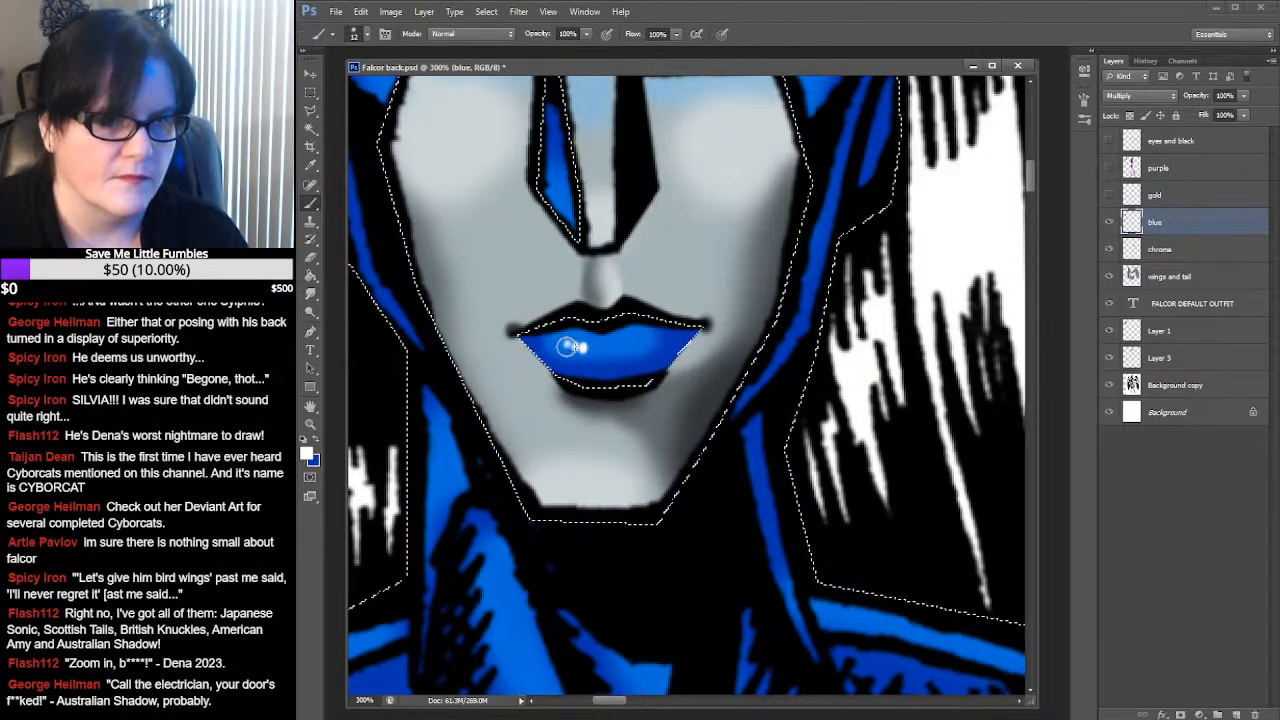
click(610, 346)
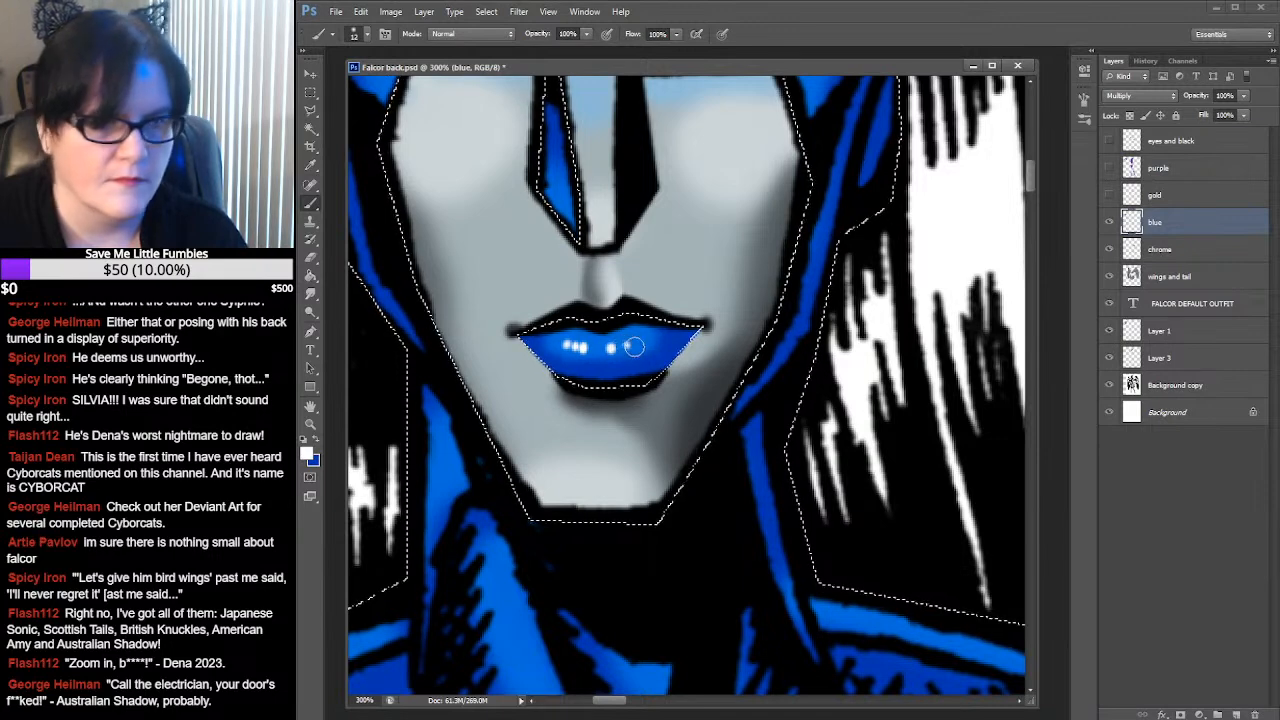
click(311, 291)
mouse_move(567, 346)
mouse_down()
mouse_move(663, 345)
mouse_move(662, 388)
mouse_move(612, 344)
mouse_up()
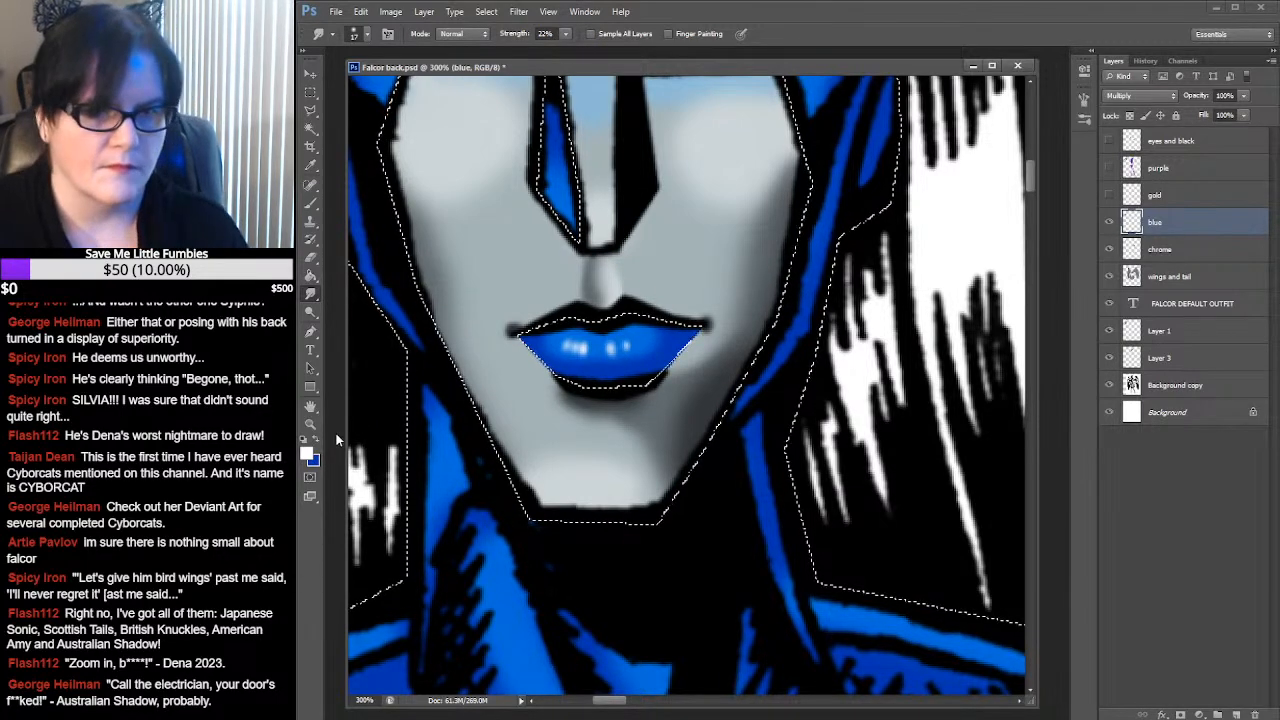
Touch up the white lip highlights with the 12 px brush and blend the additions using the Smudge tool
click(310, 424)
click(628, 346)
click(694, 322)
click(742, 300)
click(661, 342)
click(661, 341)
click(660, 339)
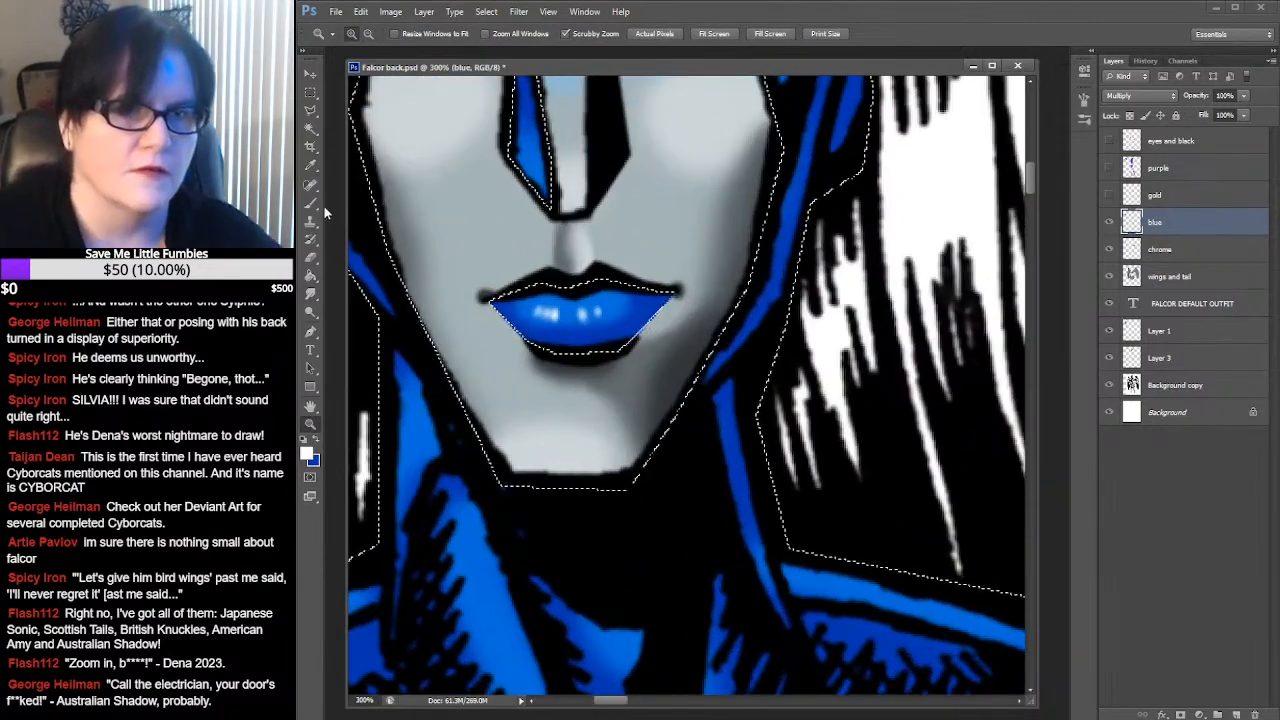
key(b)
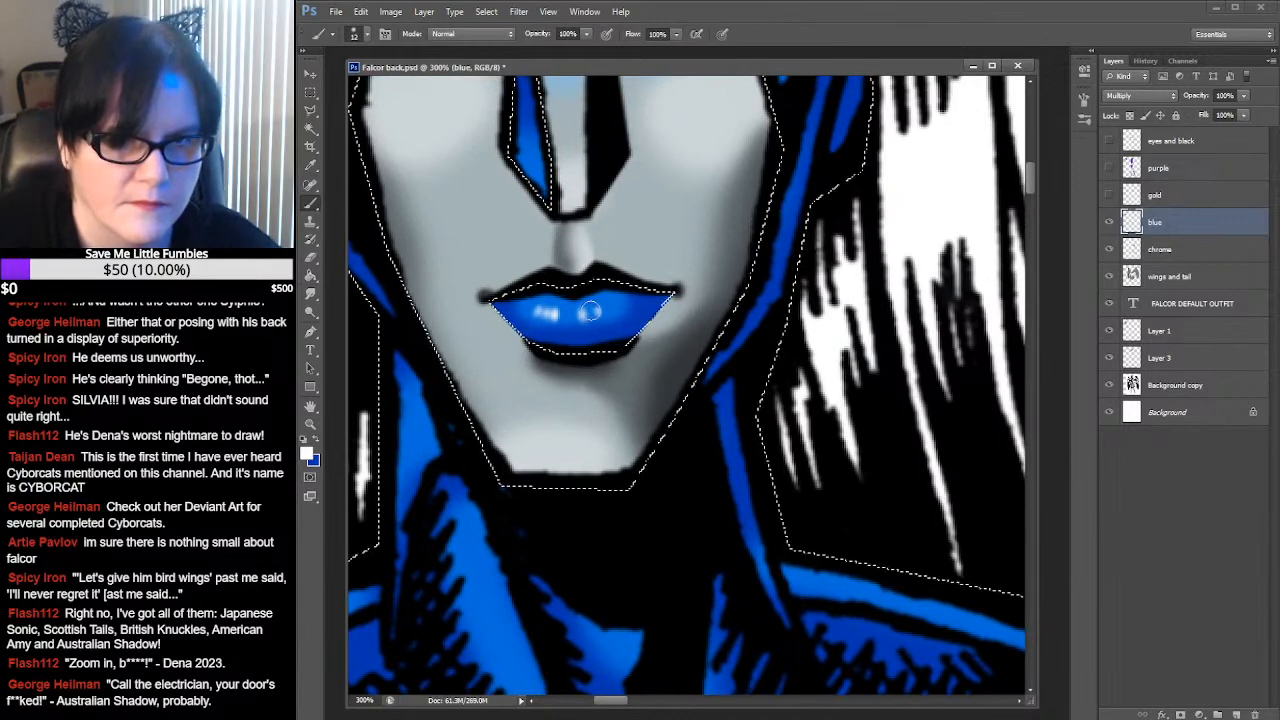
click(311, 293)
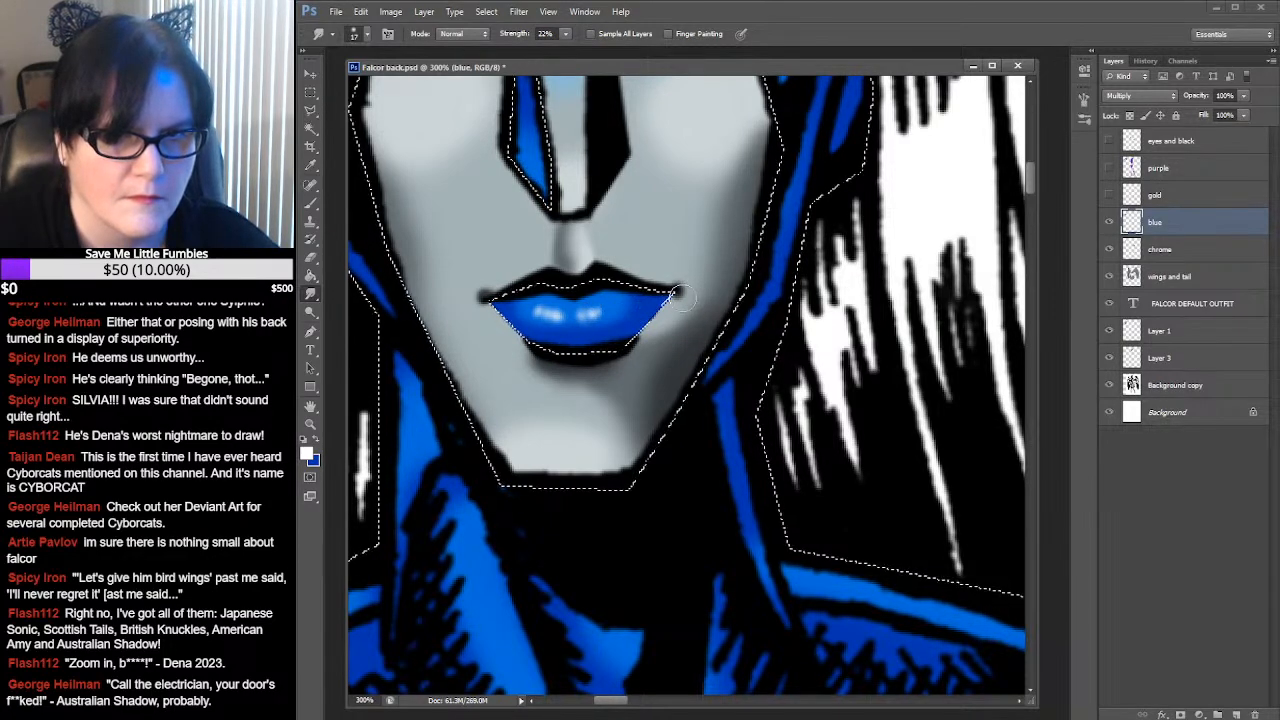
Remove the selection and smudge the blue at both corners of the lips towards the outline, keeping the blue layer active
click(310, 95)
key(ctrl+d)
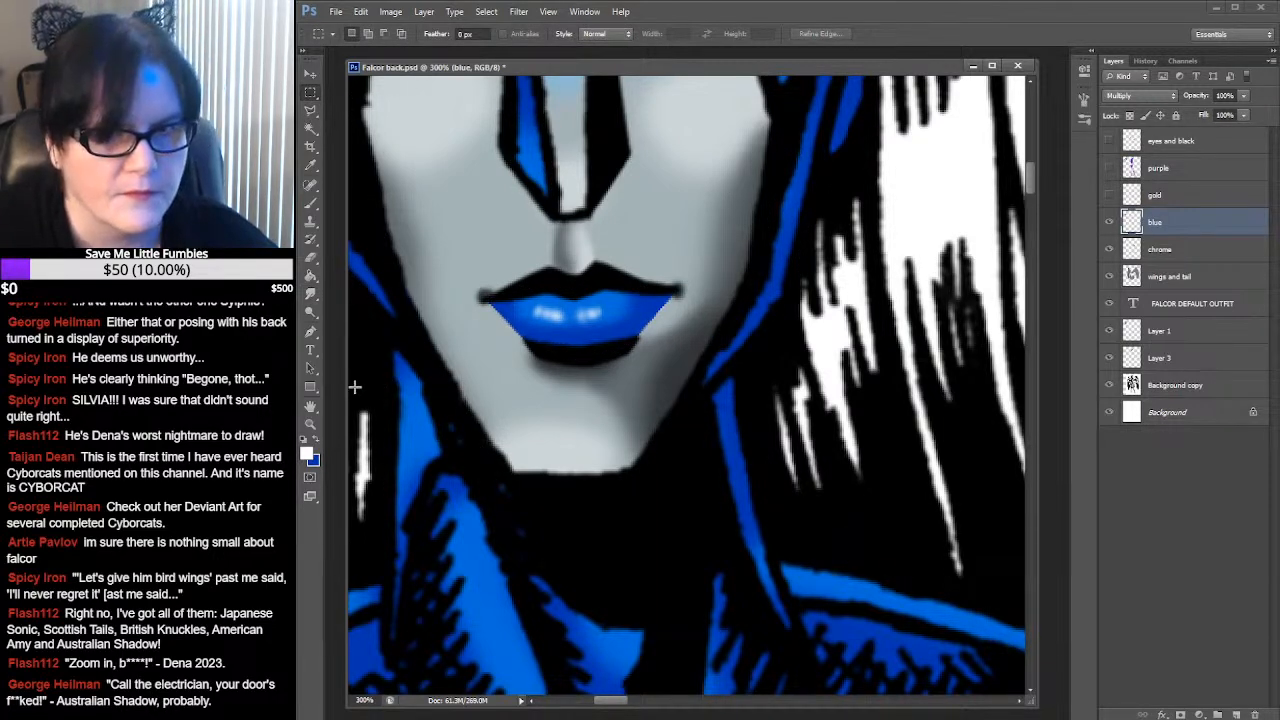
click(311, 295)
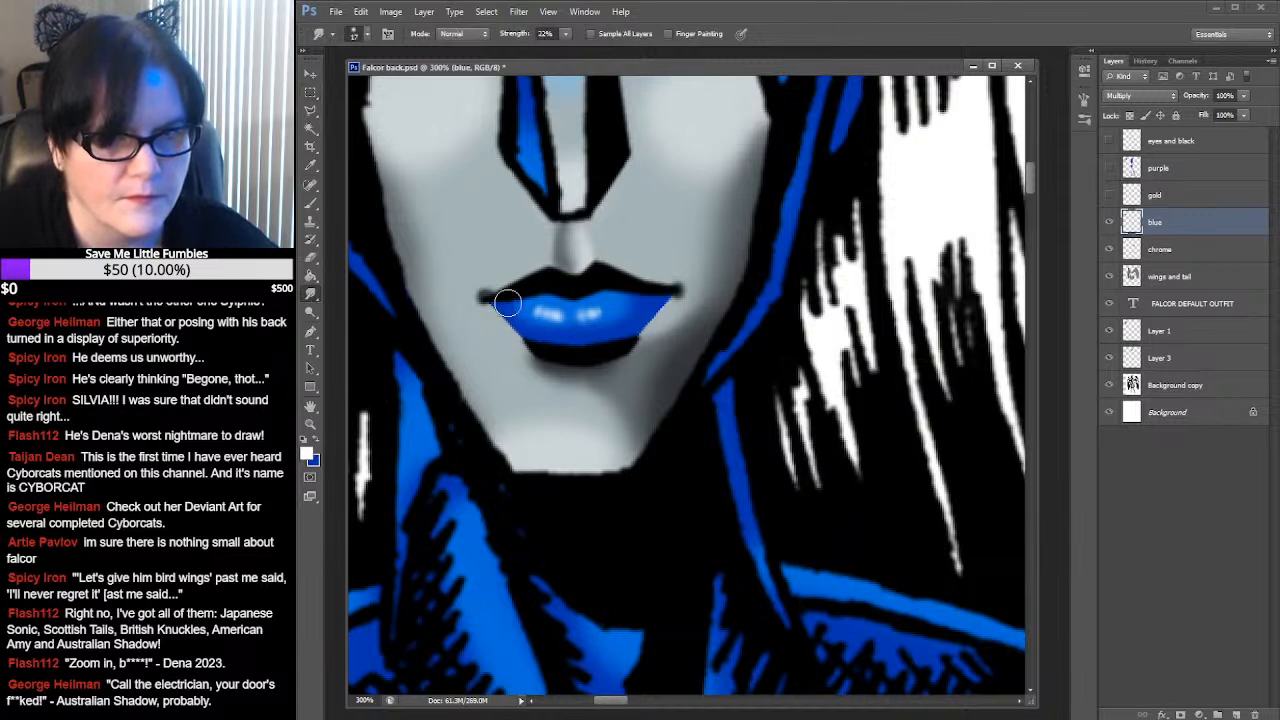
drag(494, 311, 510, 323)
drag(647, 330, 670, 302)
click(1165, 250)
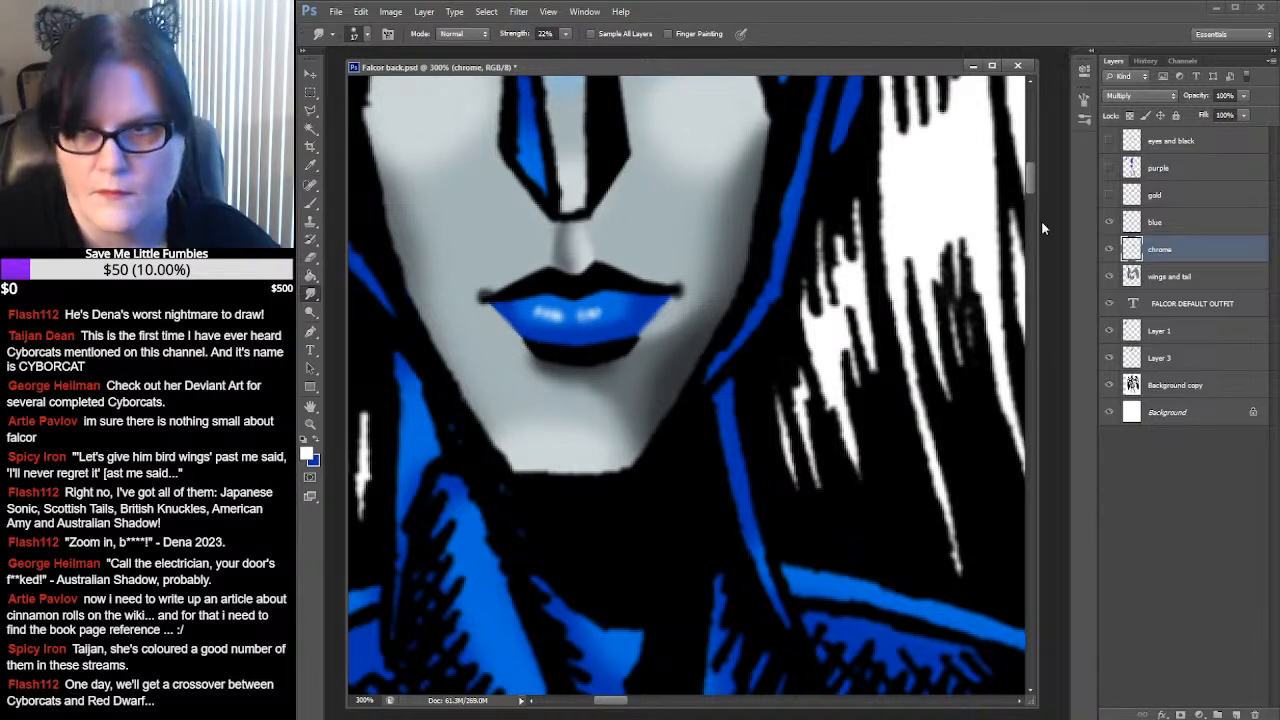
click(1150, 222)
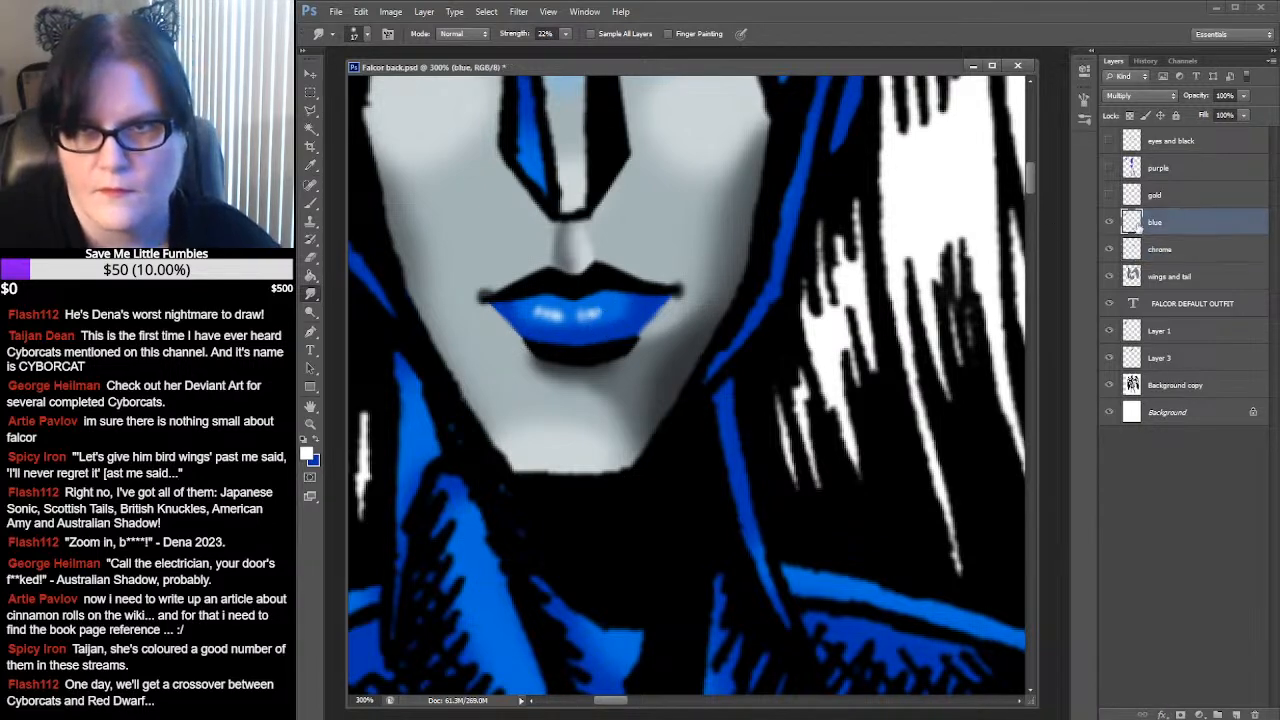
Activate the gold layer, make it visible, and load its painted areas as a selection
click(310, 425)
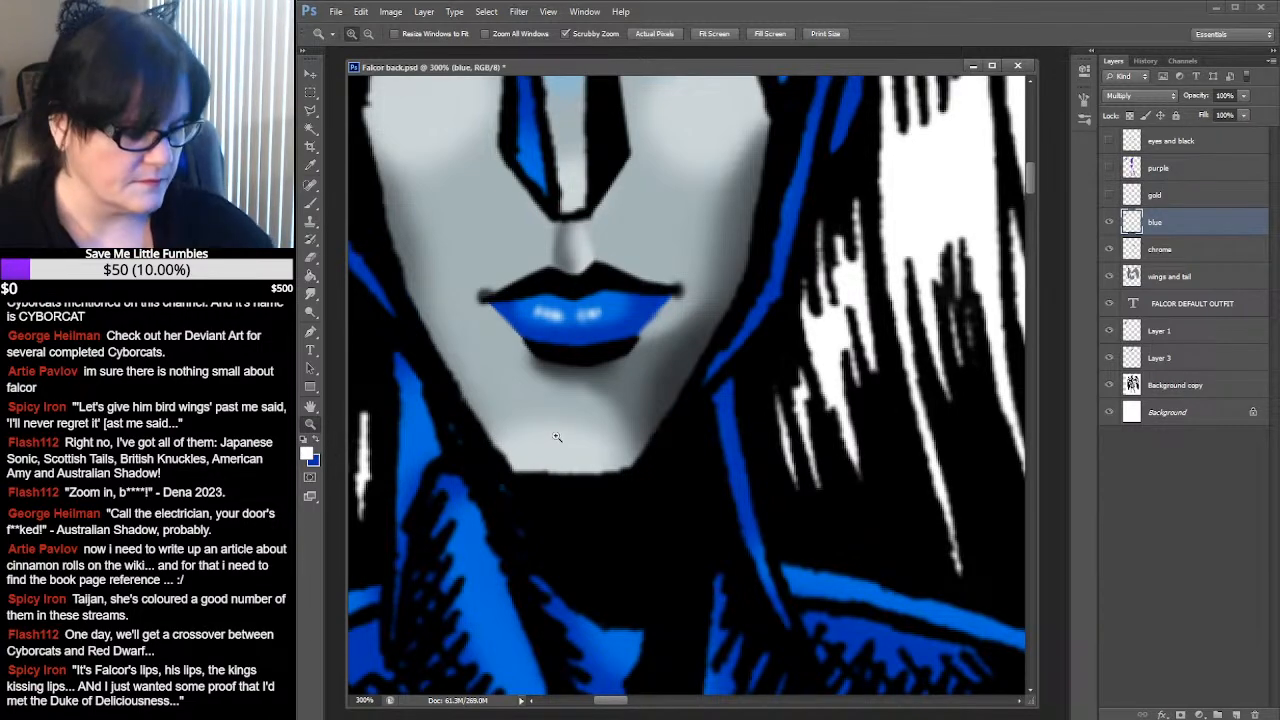
alt+click(641, 443)
alt+click(641, 443)
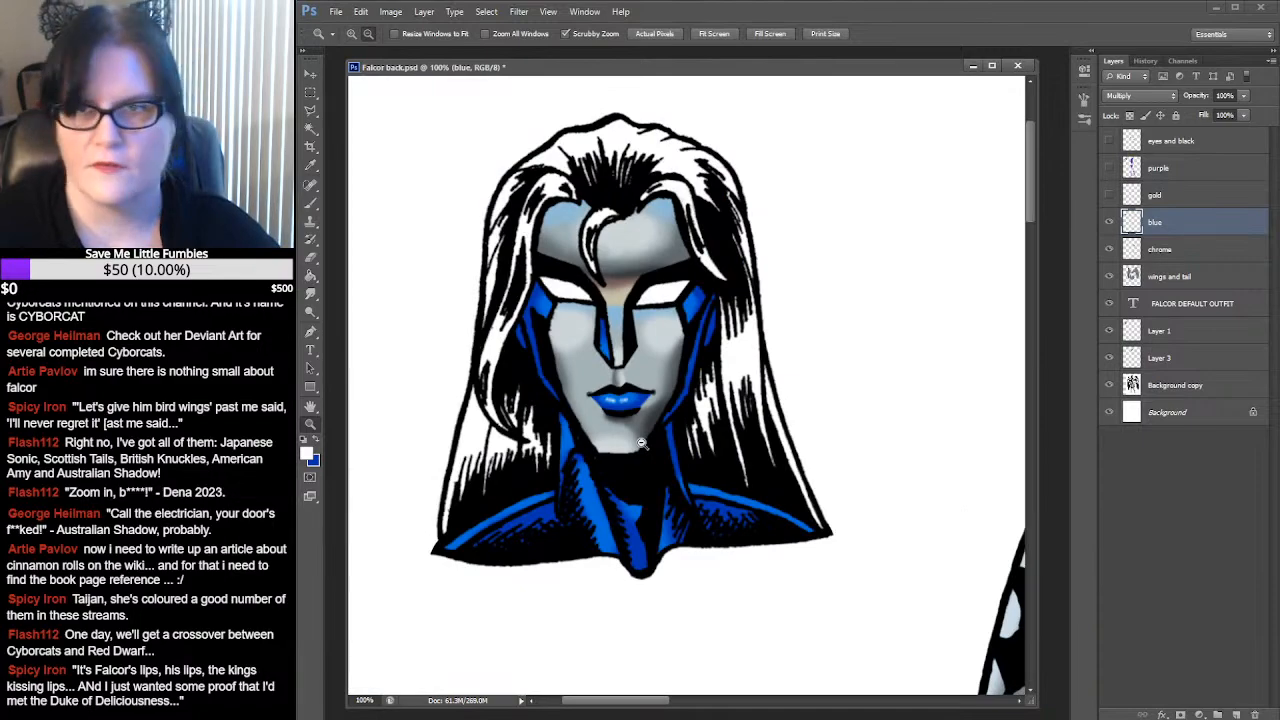
alt+click(641, 443)
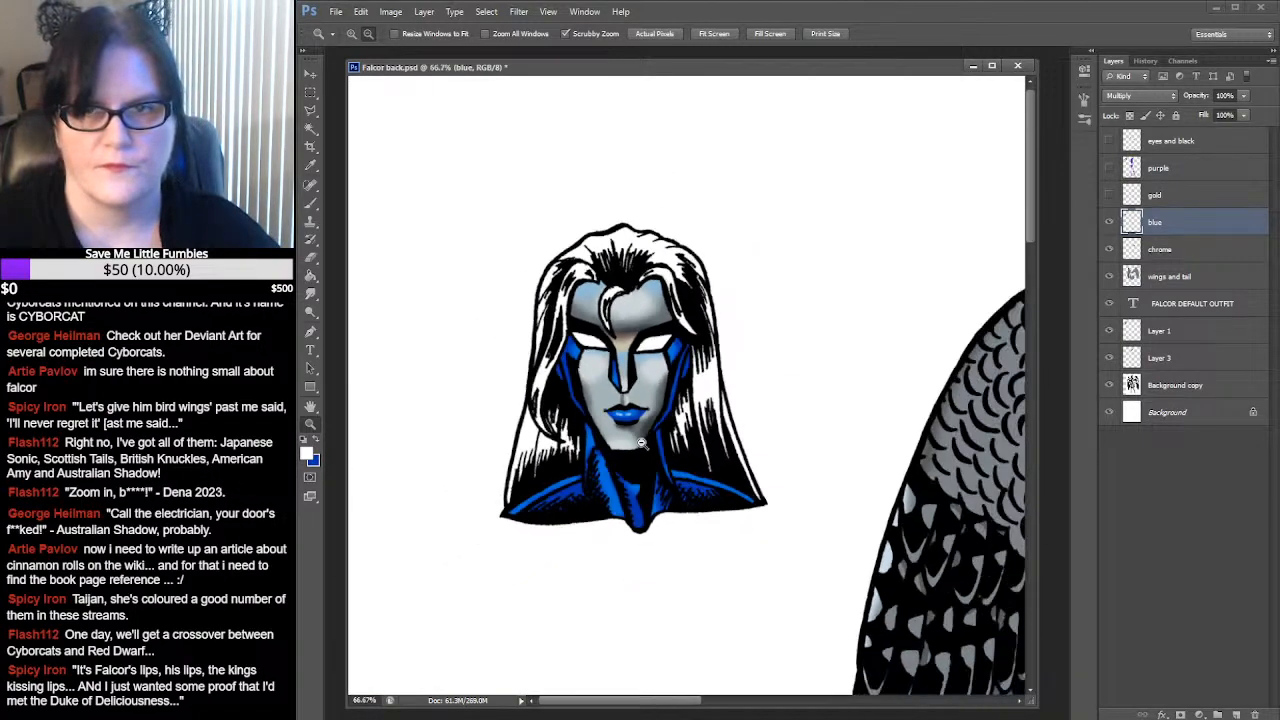
alt+click(641, 443)
alt+click(641, 443)
drag(902, 541, 594, 480)
drag(891, 400, 805, 496)
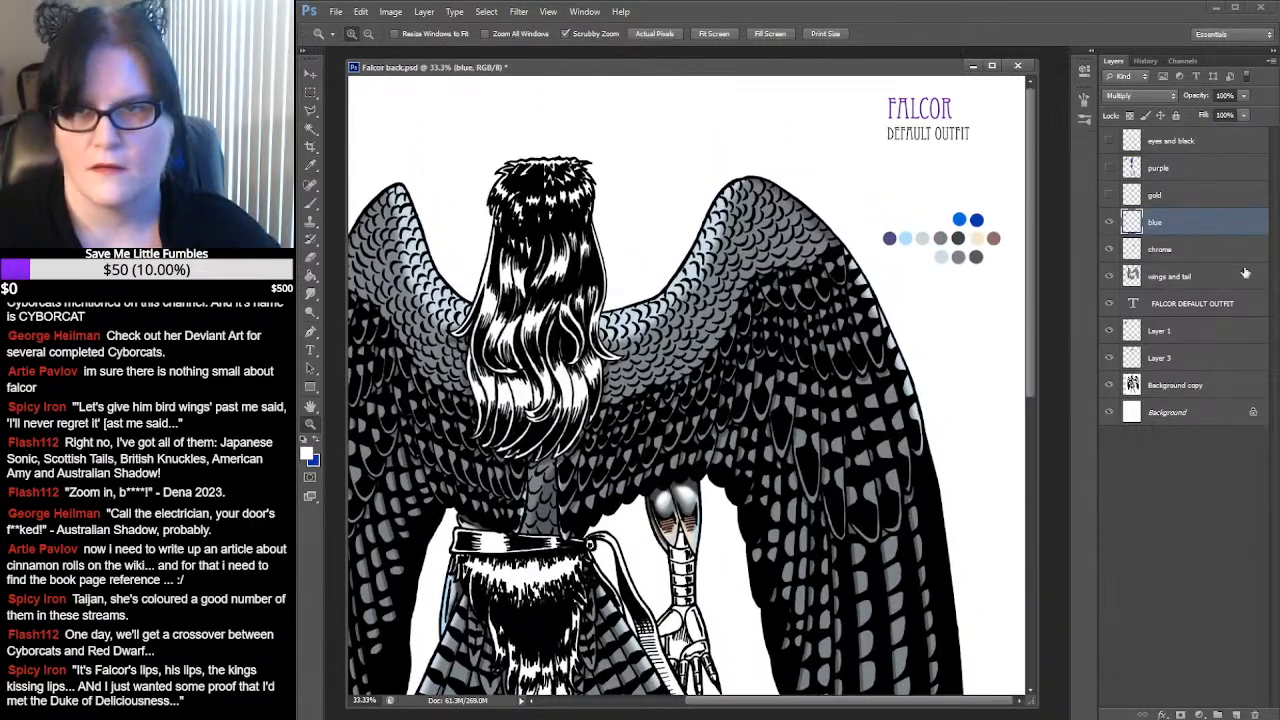
click(1175, 198)
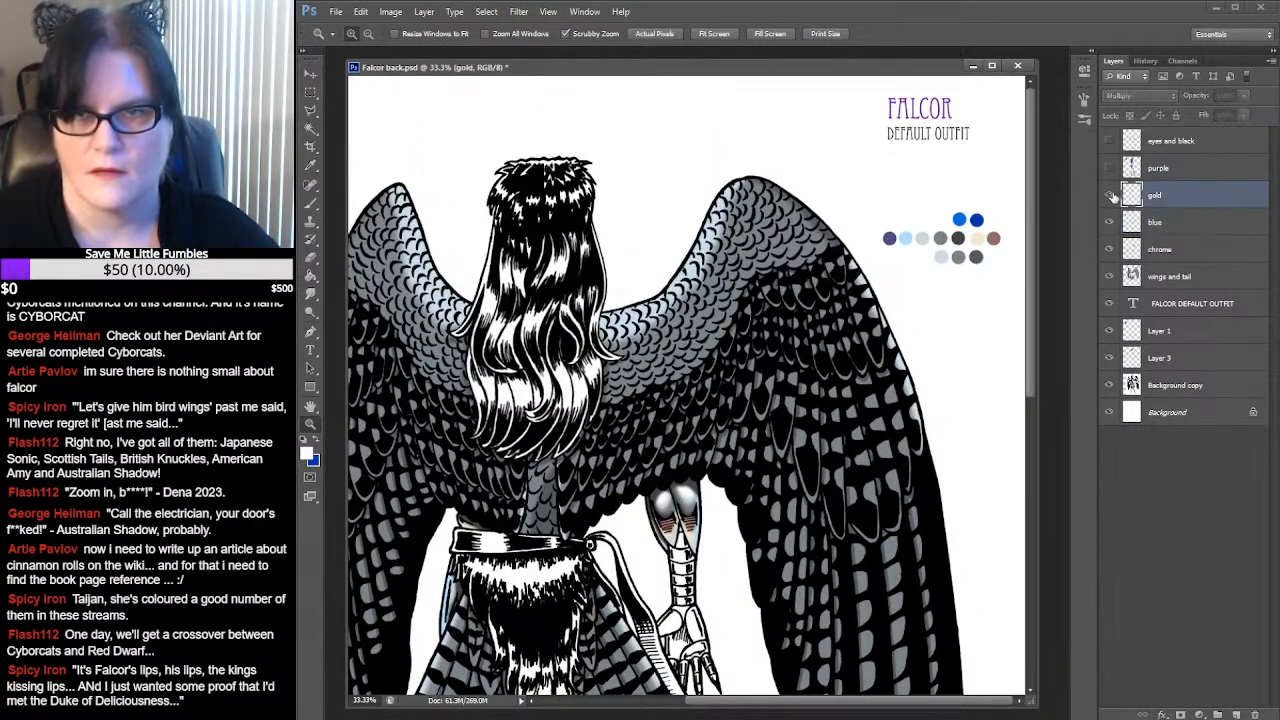
click(1108, 196)
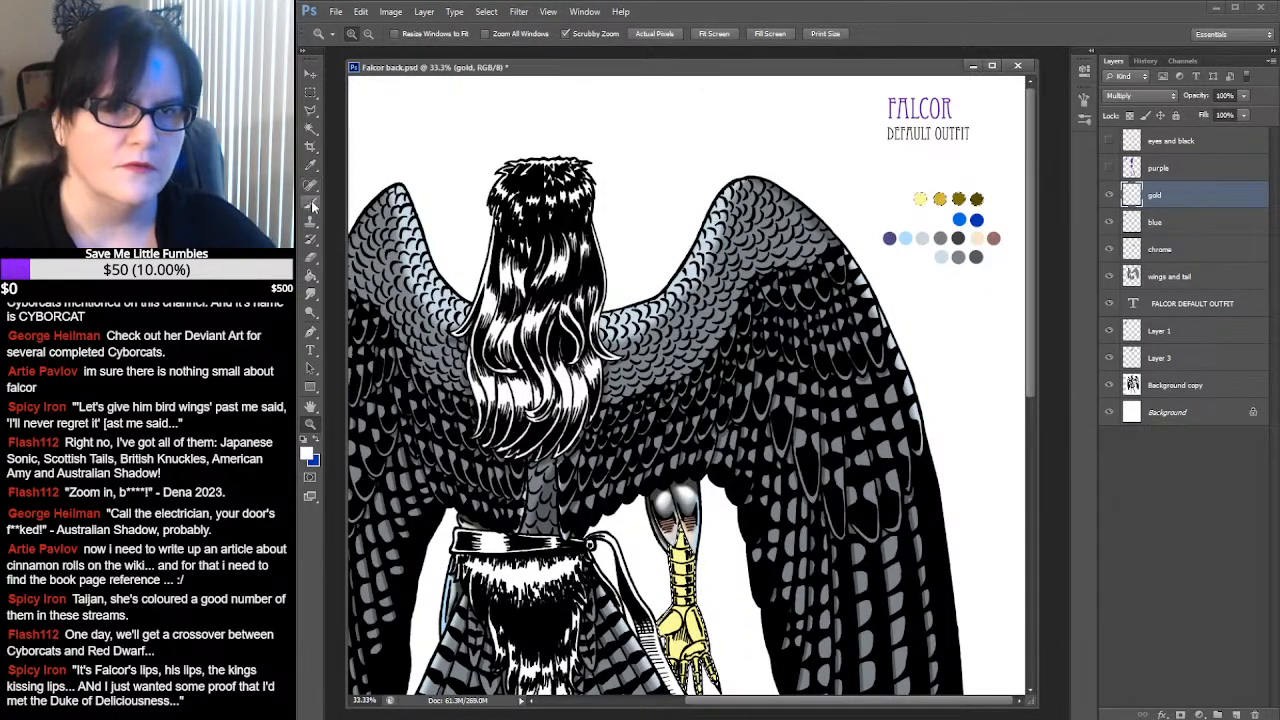
Sample the mid gold palette swatch as the foreground colour and the darker olive gold swatch as the background colour
click(310, 165)
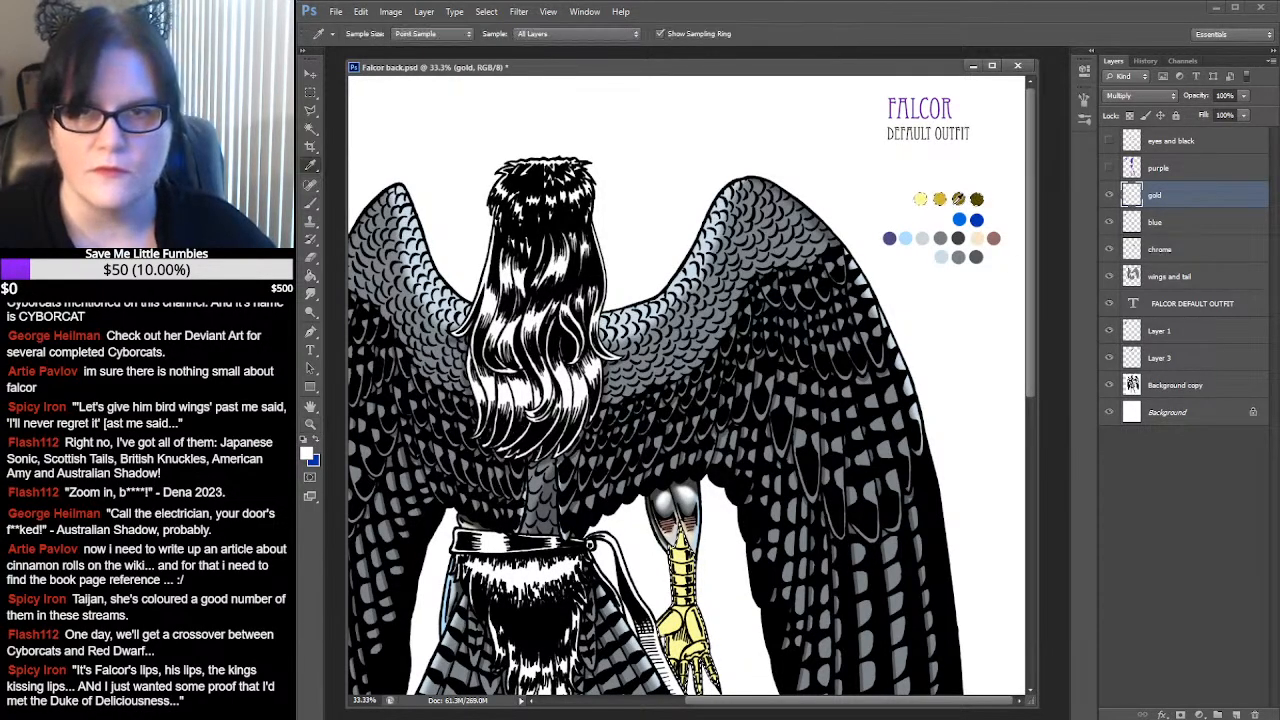
click(942, 198)
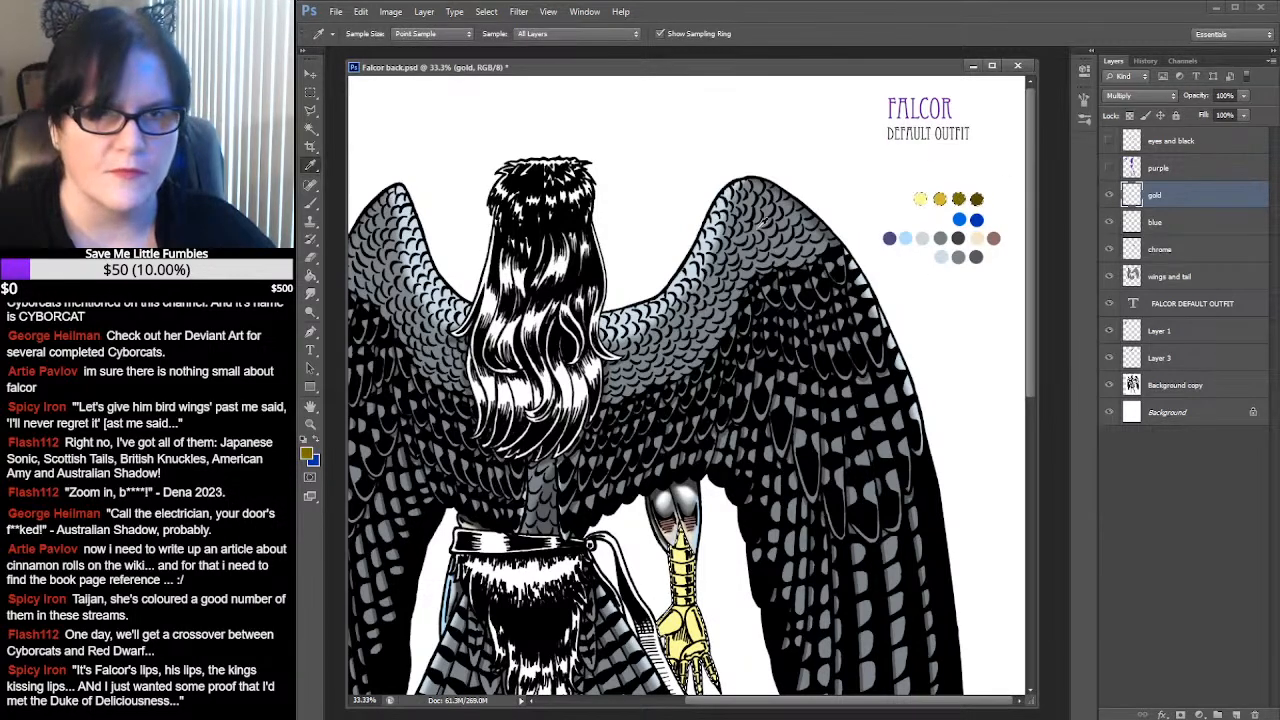
click(941, 201)
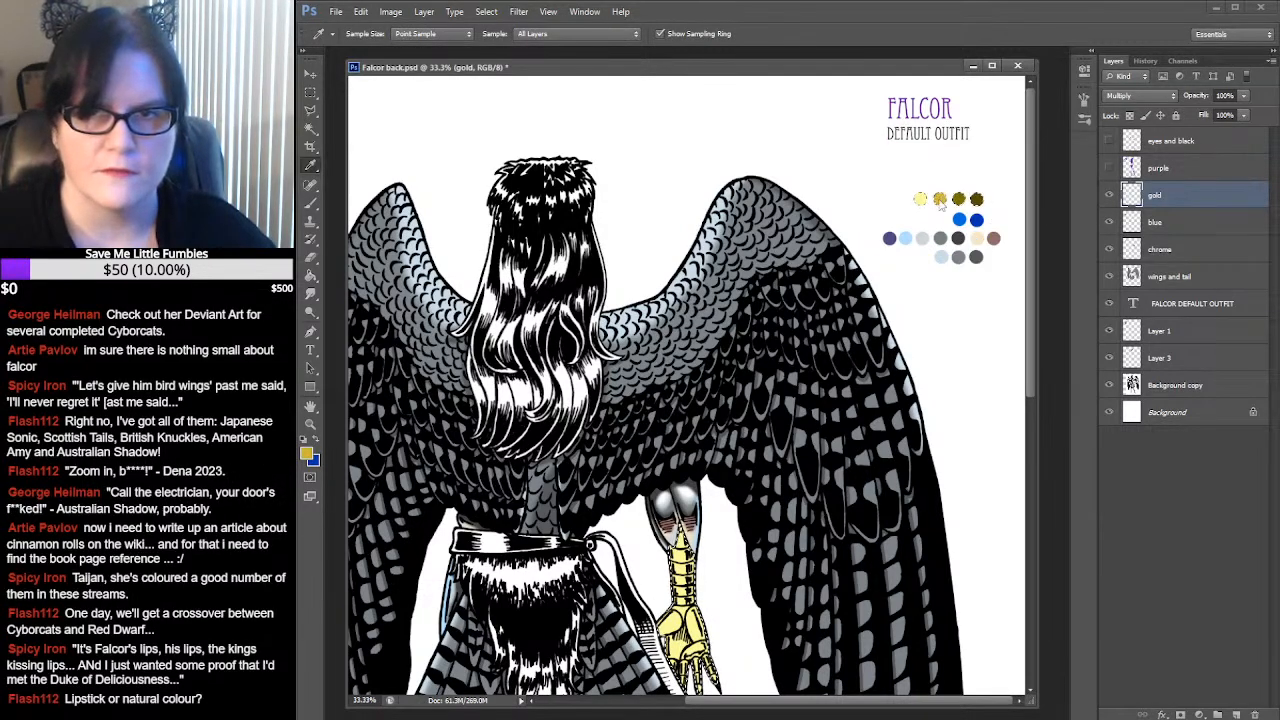
click(317, 439)
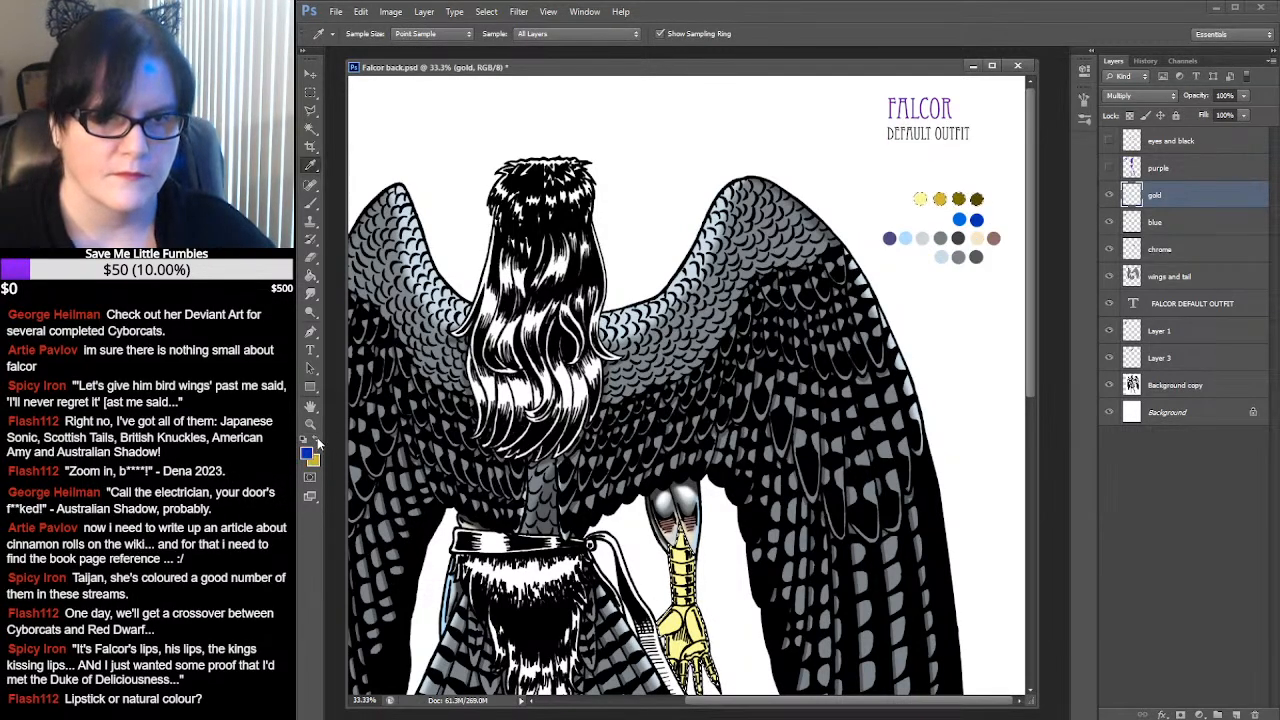
click(966, 196)
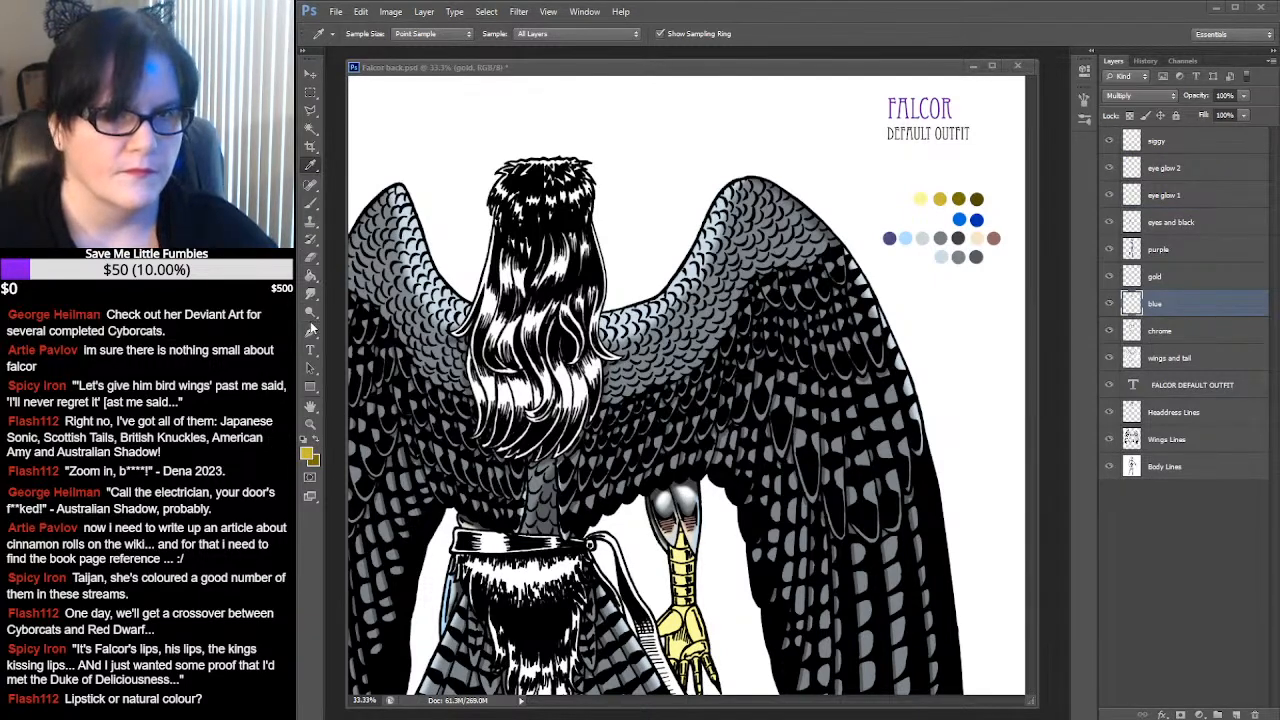
Shade the gold forearm, palm and fingers on the gold layer with mid gold, using the soft 65 px brush
click(311, 424)
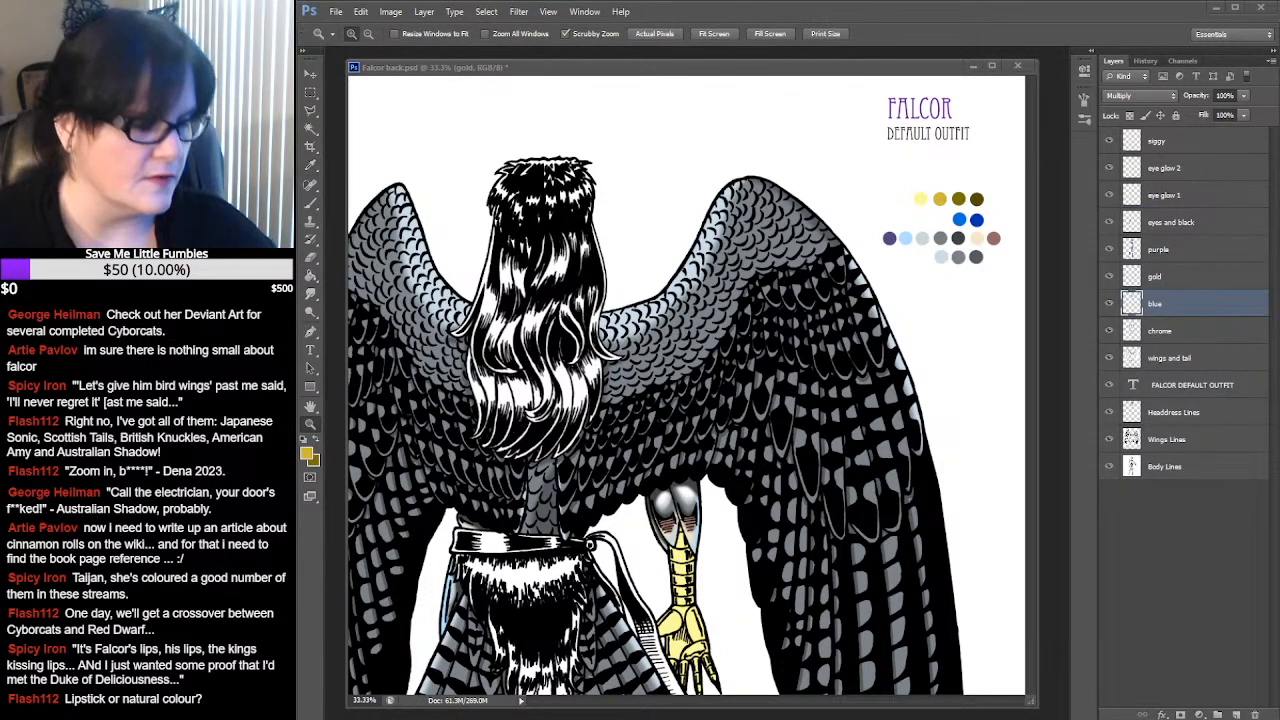
key(alt)
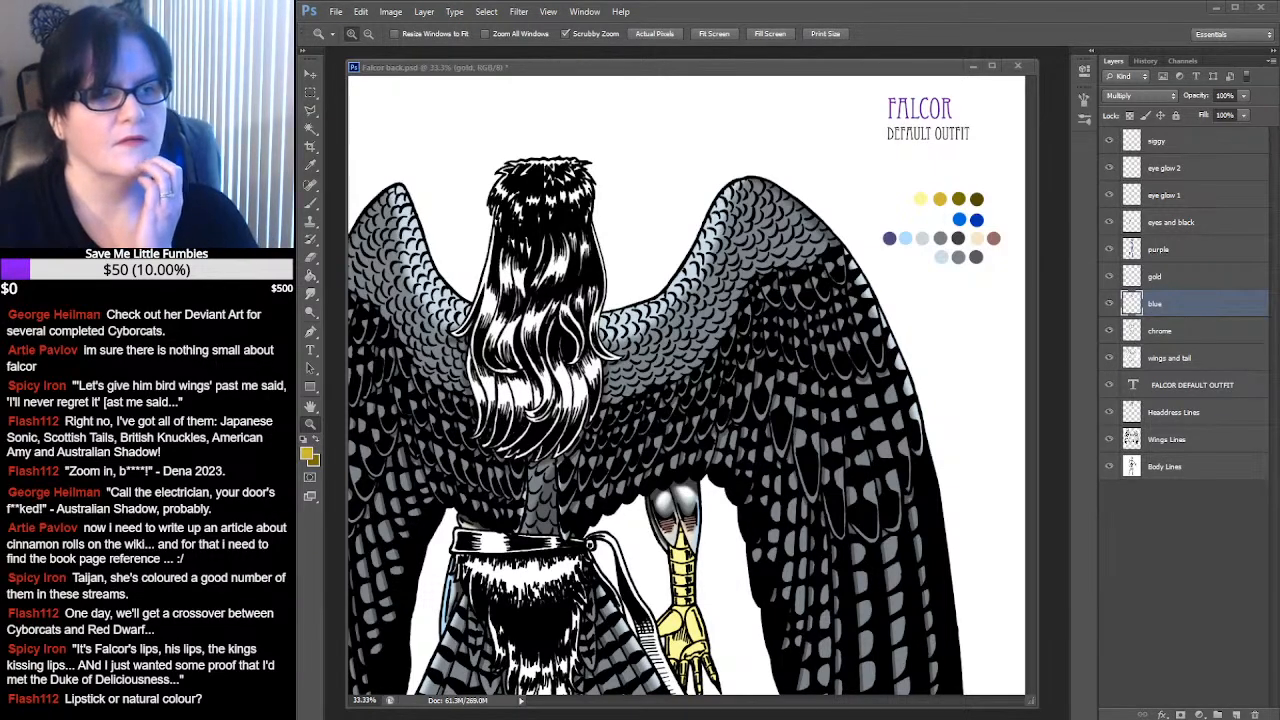
click(653, 70)
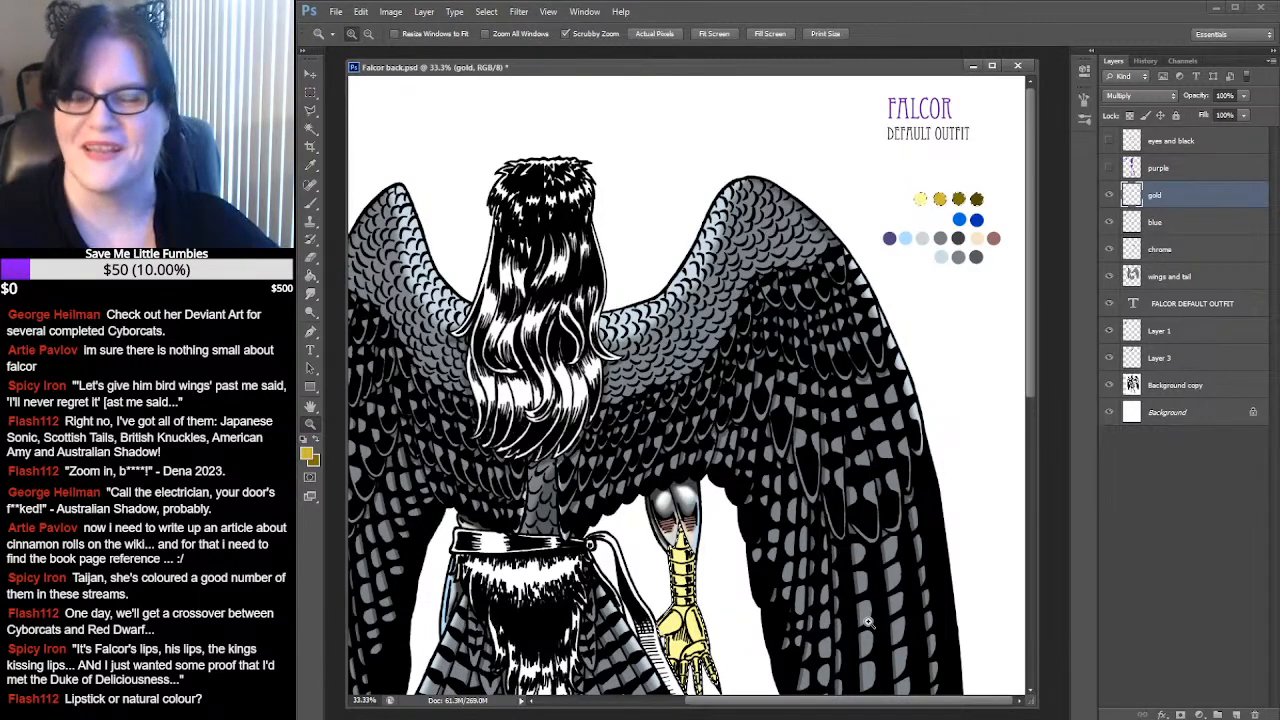
click(750, 560)
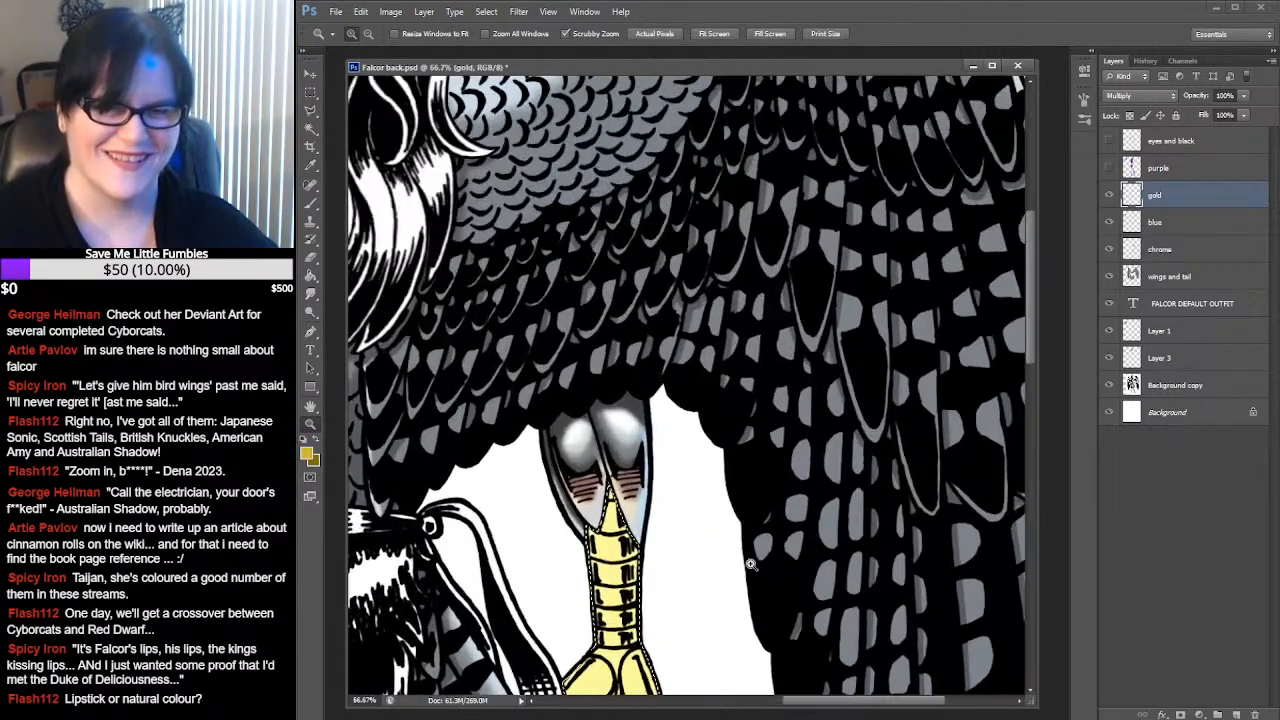
drag(750, 557, 790, 297)
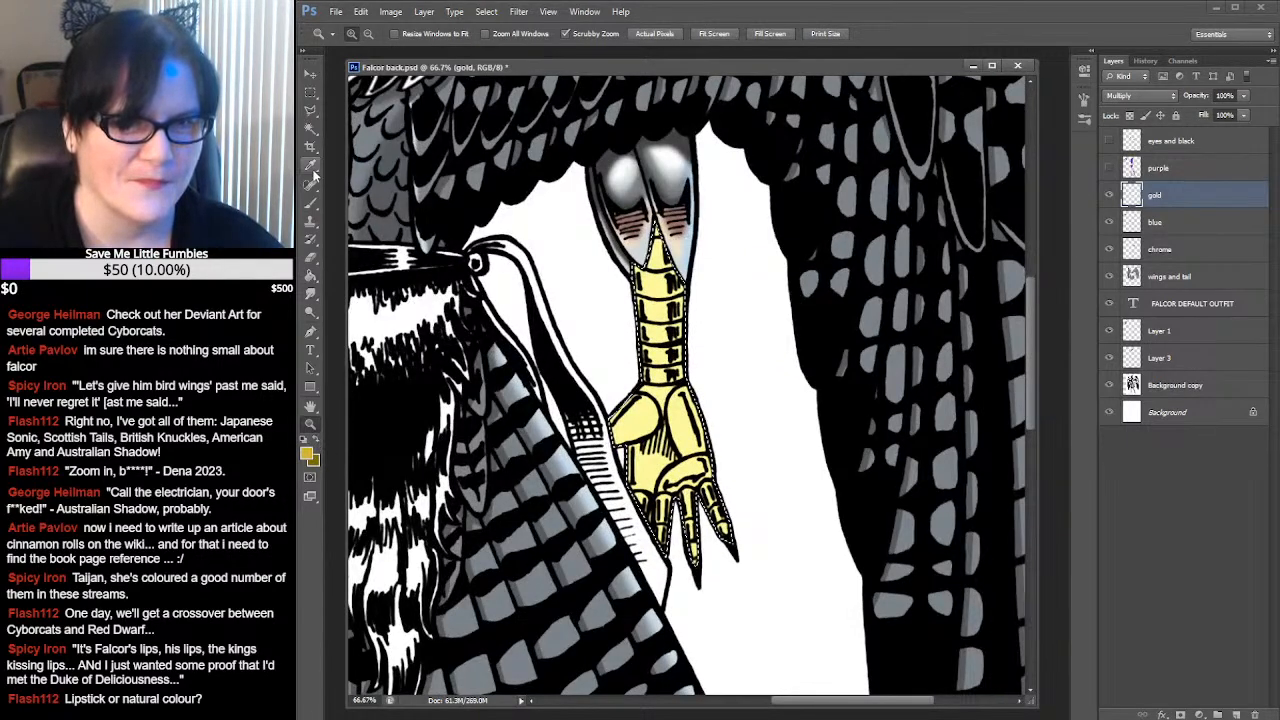
click(310, 203)
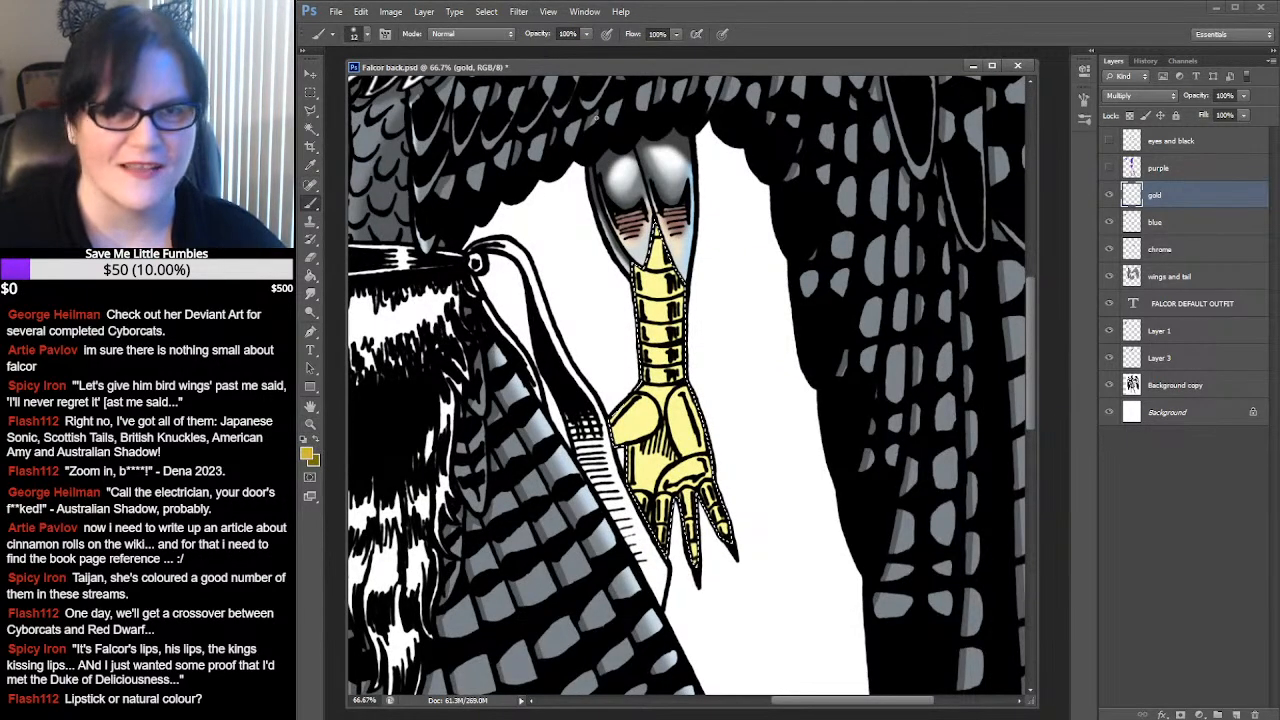
click(366, 34)
mouse_move(450, 190)
mouse_down()
mouse_move(455, 173)
mouse_move(457, 185)
mouse_up()
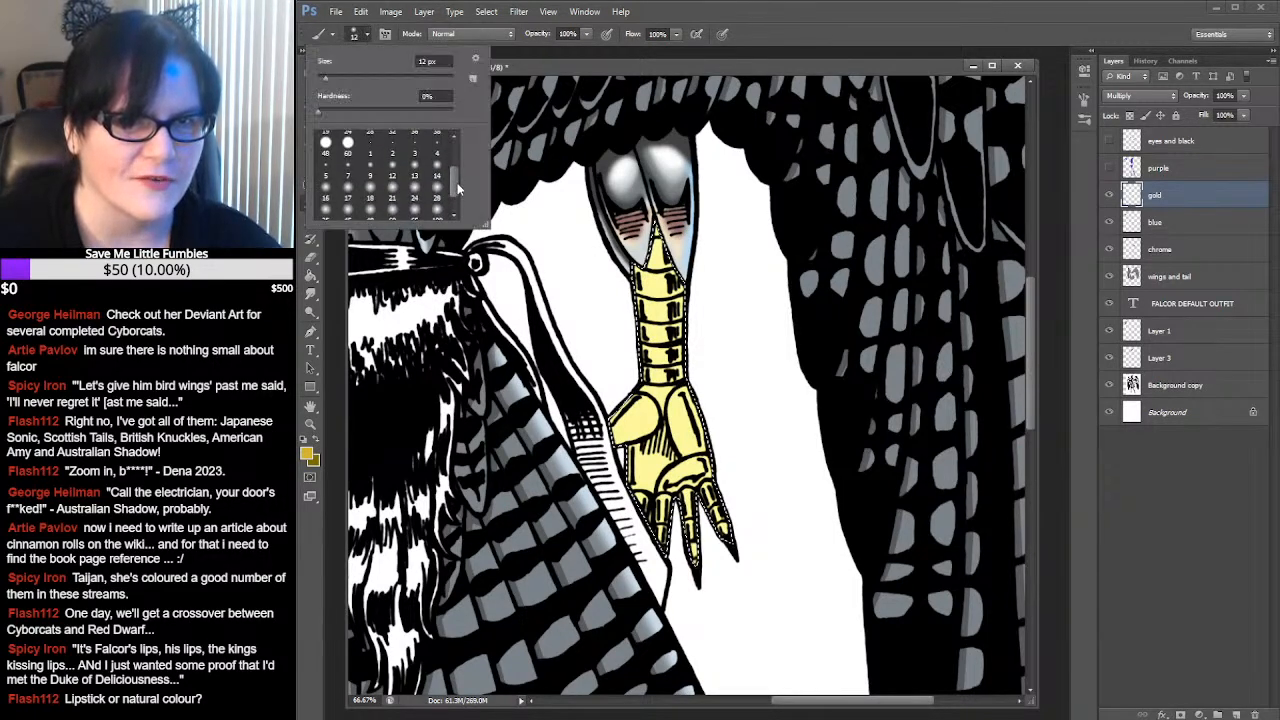
click(415, 213)
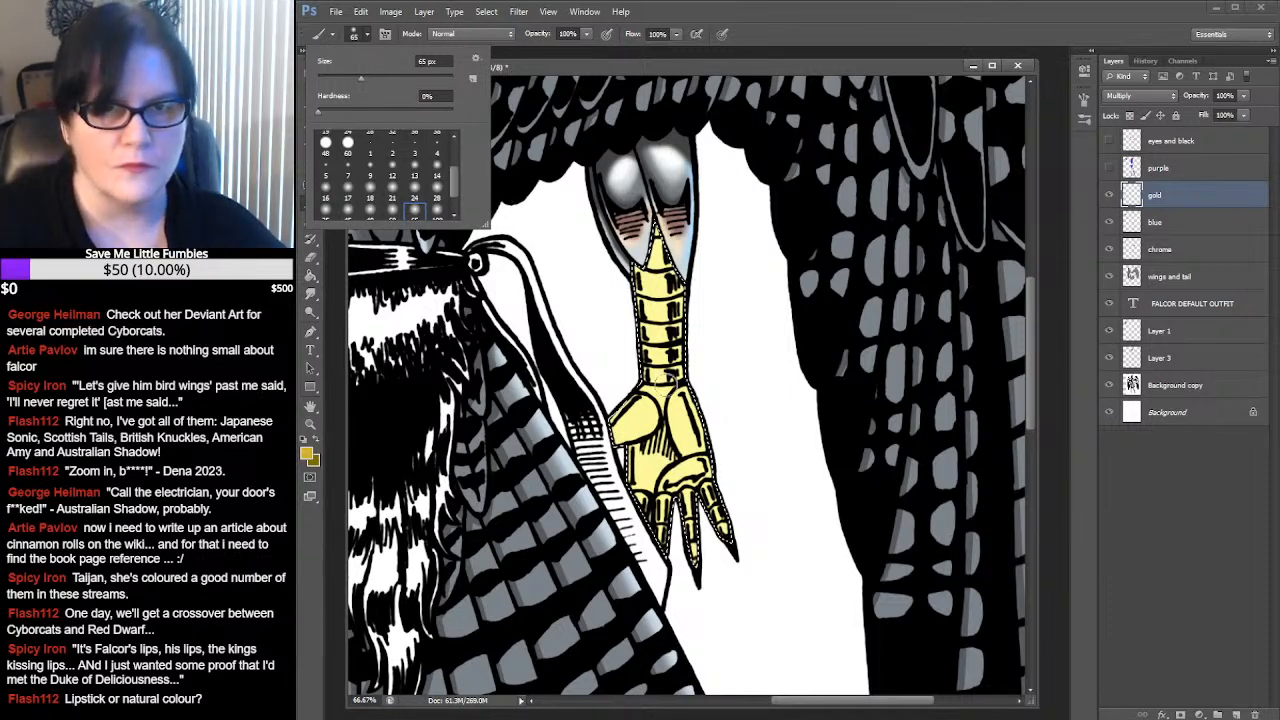
click(679, 277)
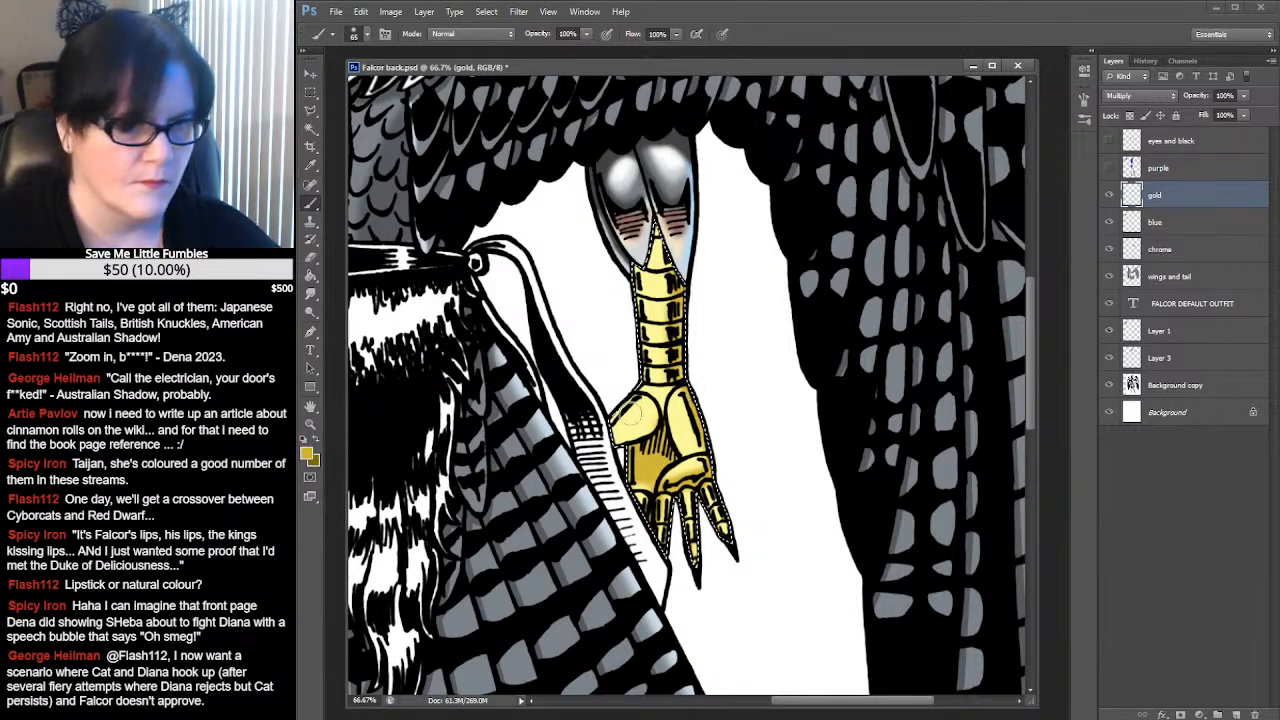
drag(632, 416, 622, 432)
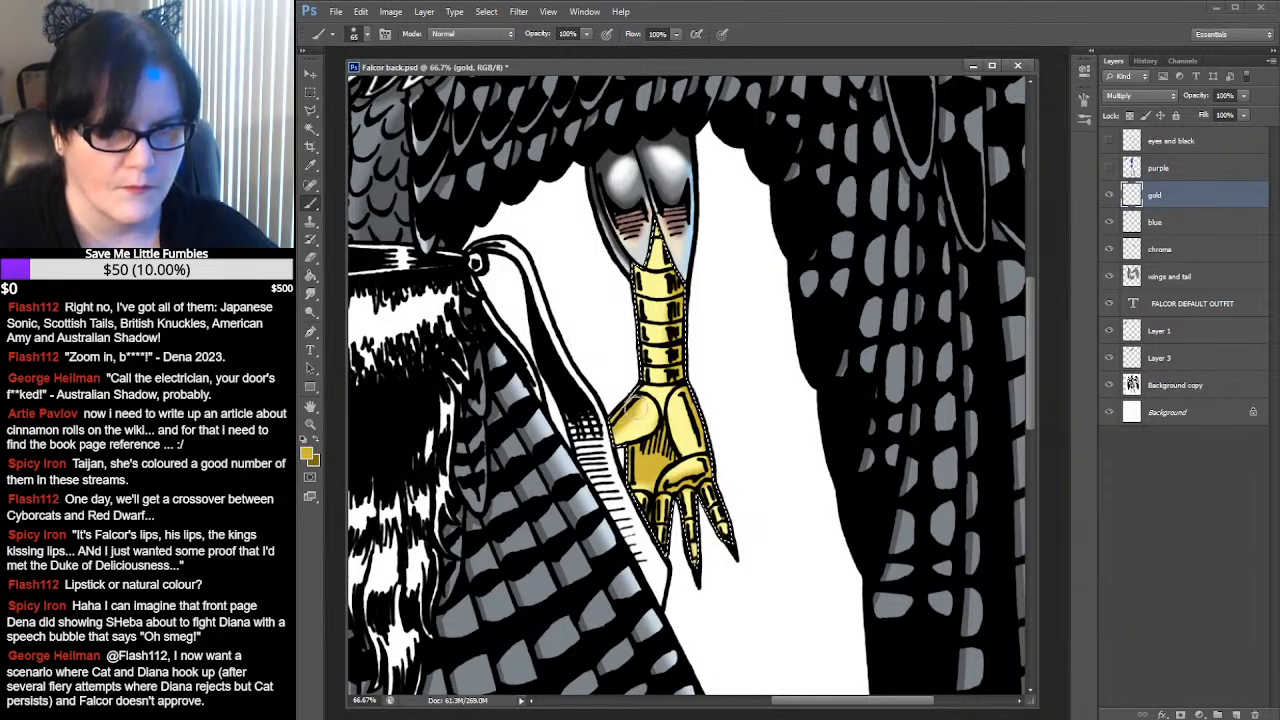
drag(645, 446, 660, 452)
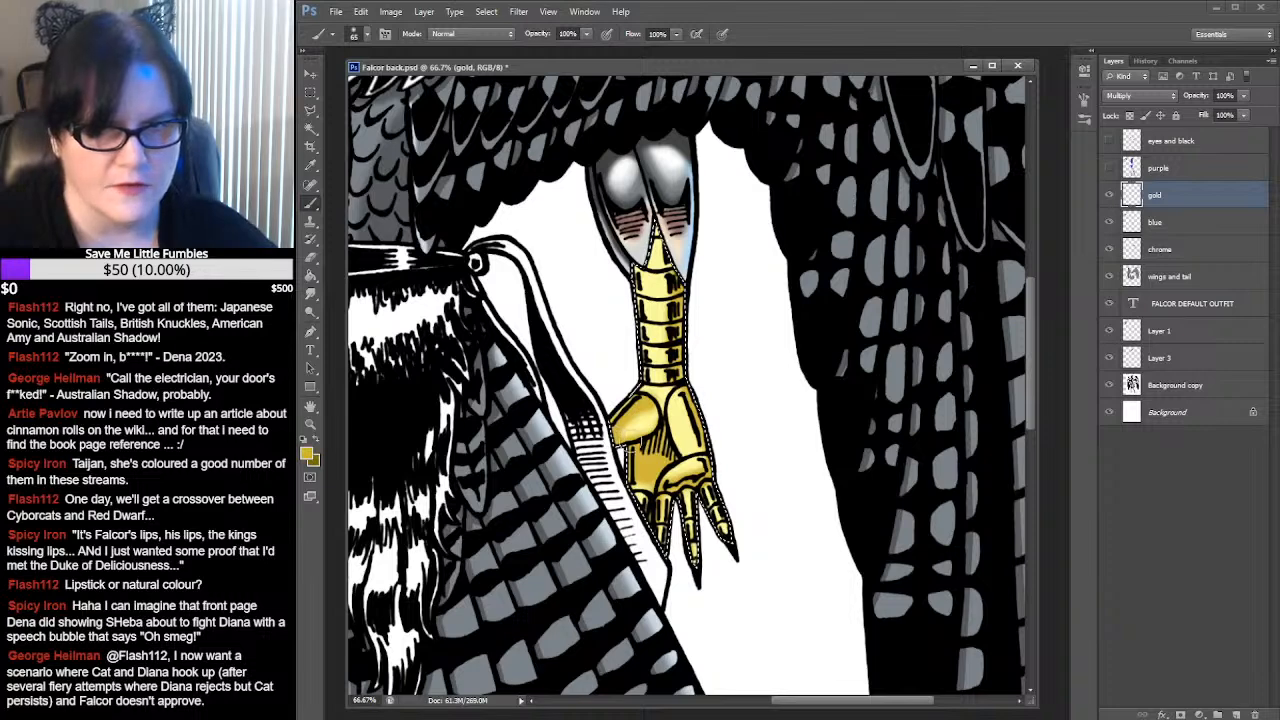
drag(703, 312, 700, 371)
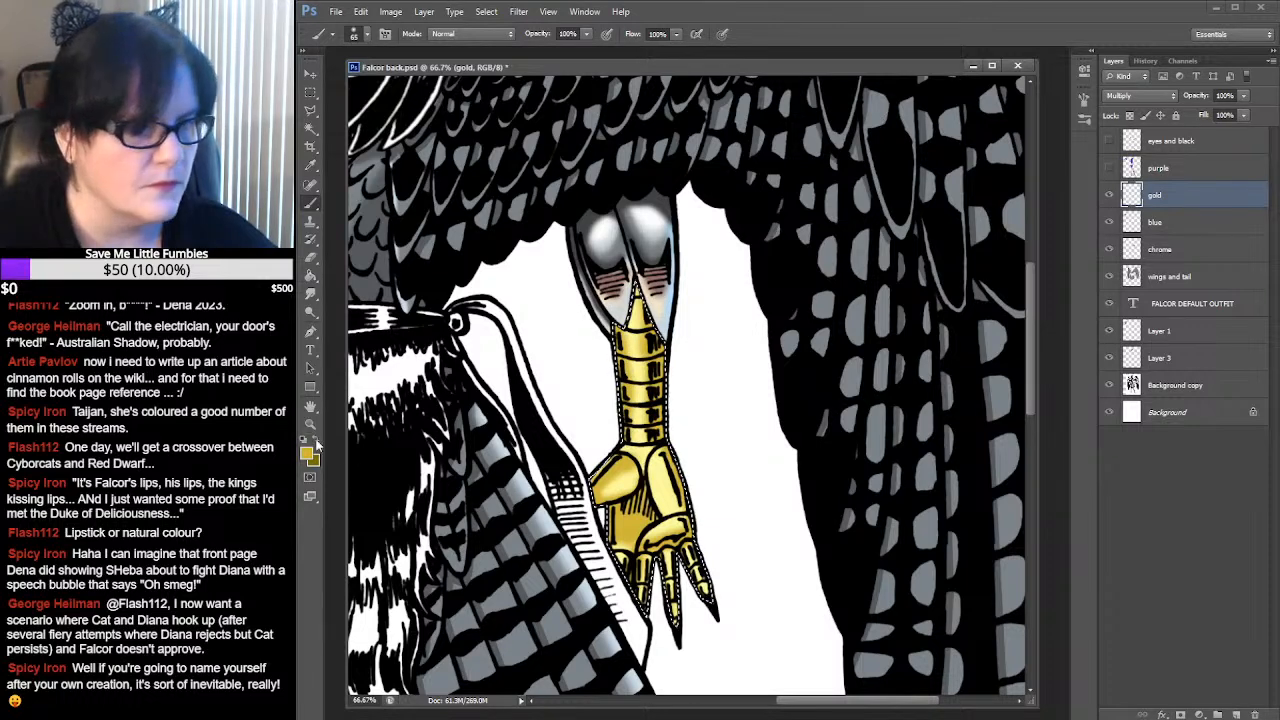
Deepen the shading on the gold forearm, palm and fingers, alternating between the olive gold and mid gold colours
click(316, 441)
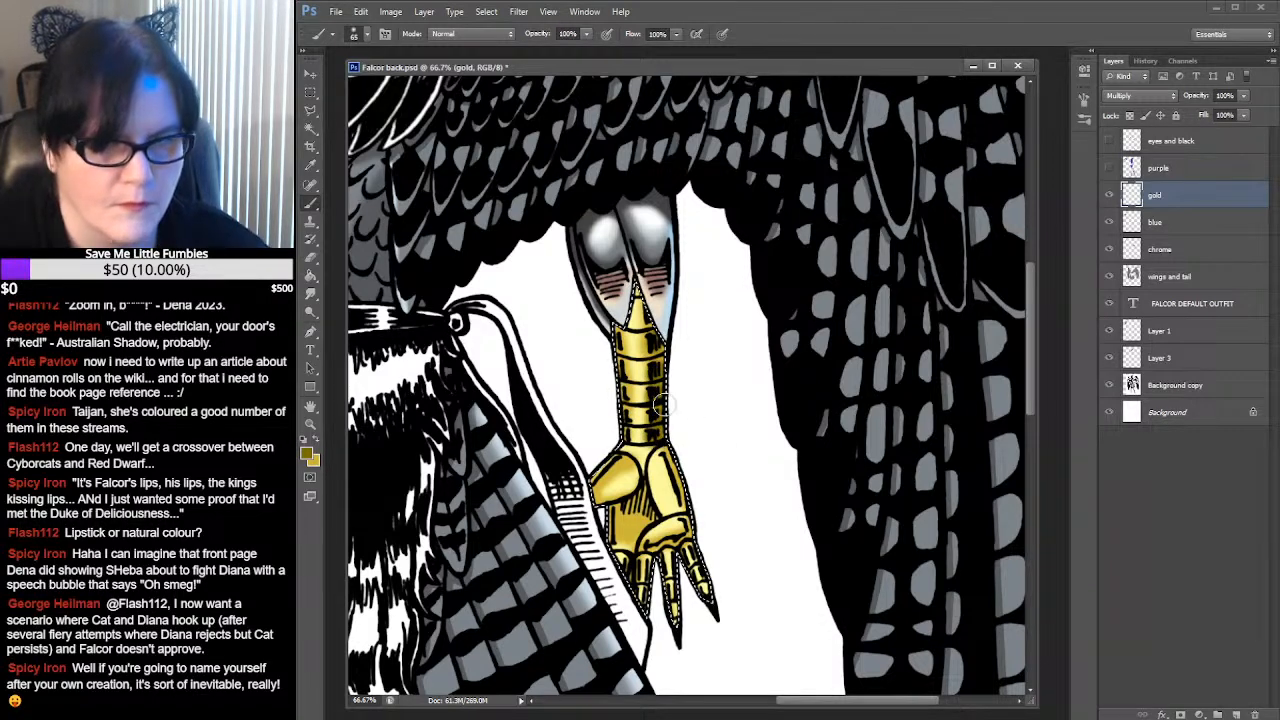
drag(660, 402, 689, 229)
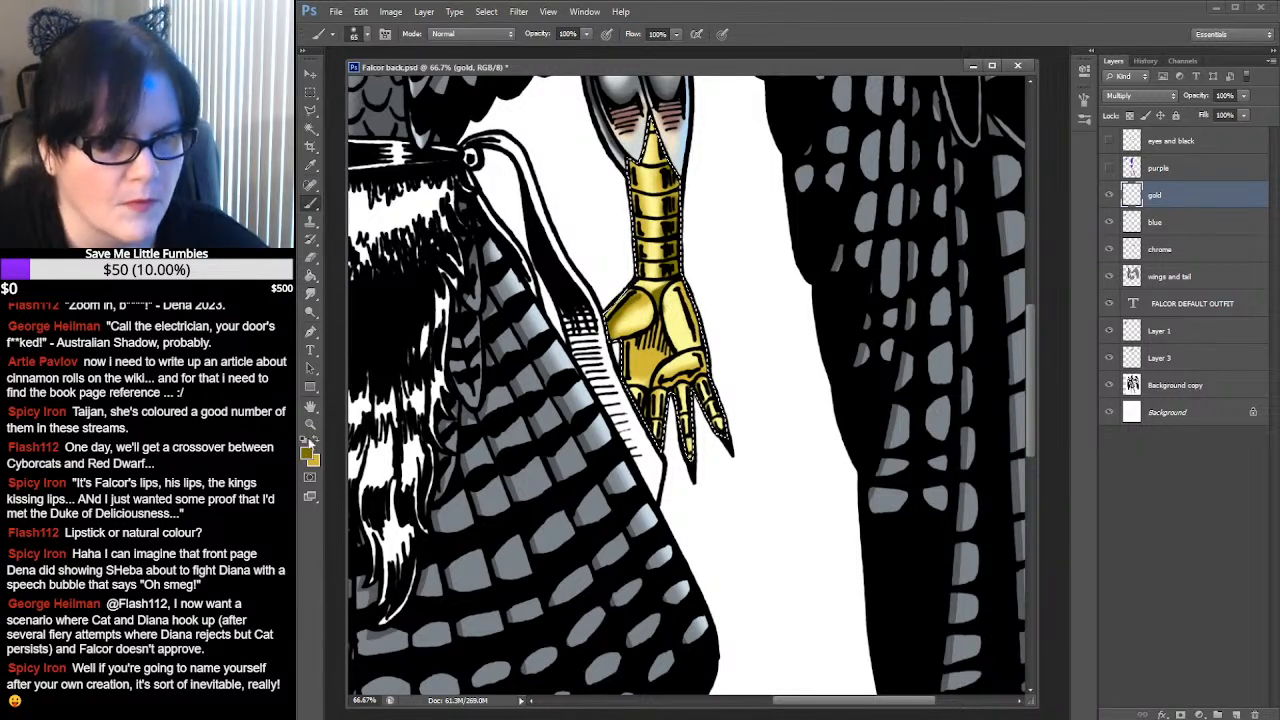
click(316, 440)
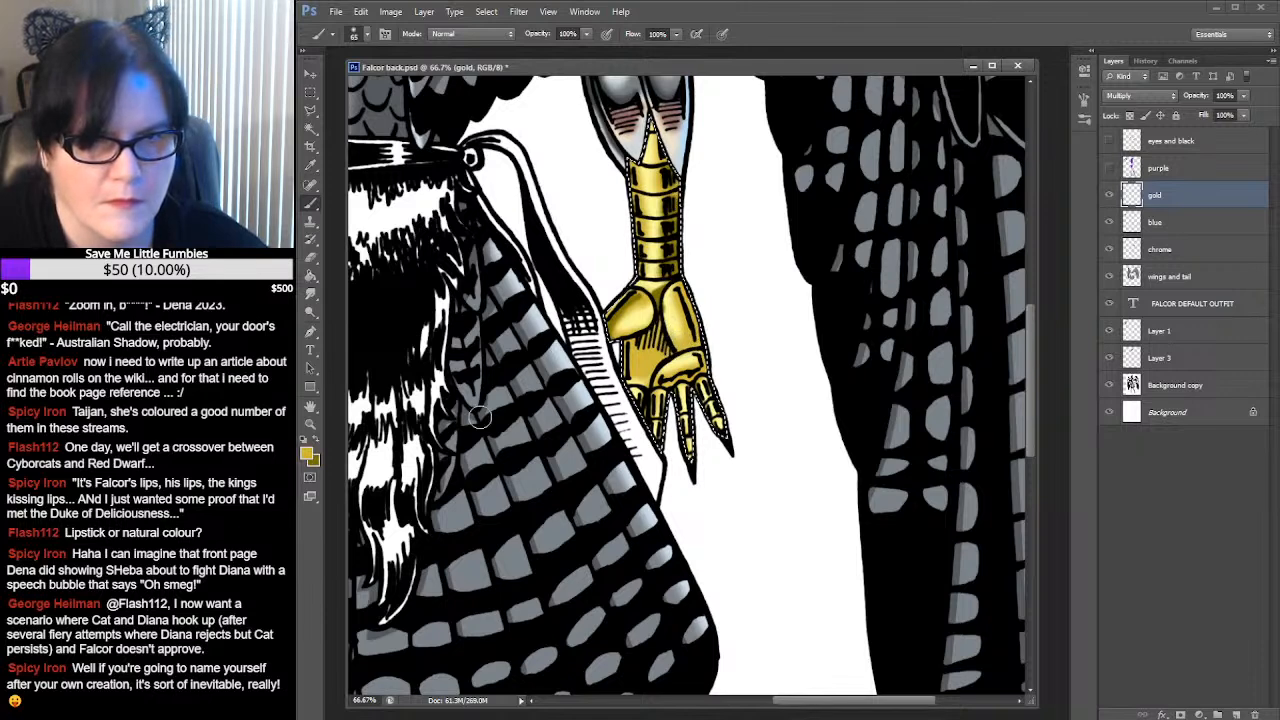
click(318, 444)
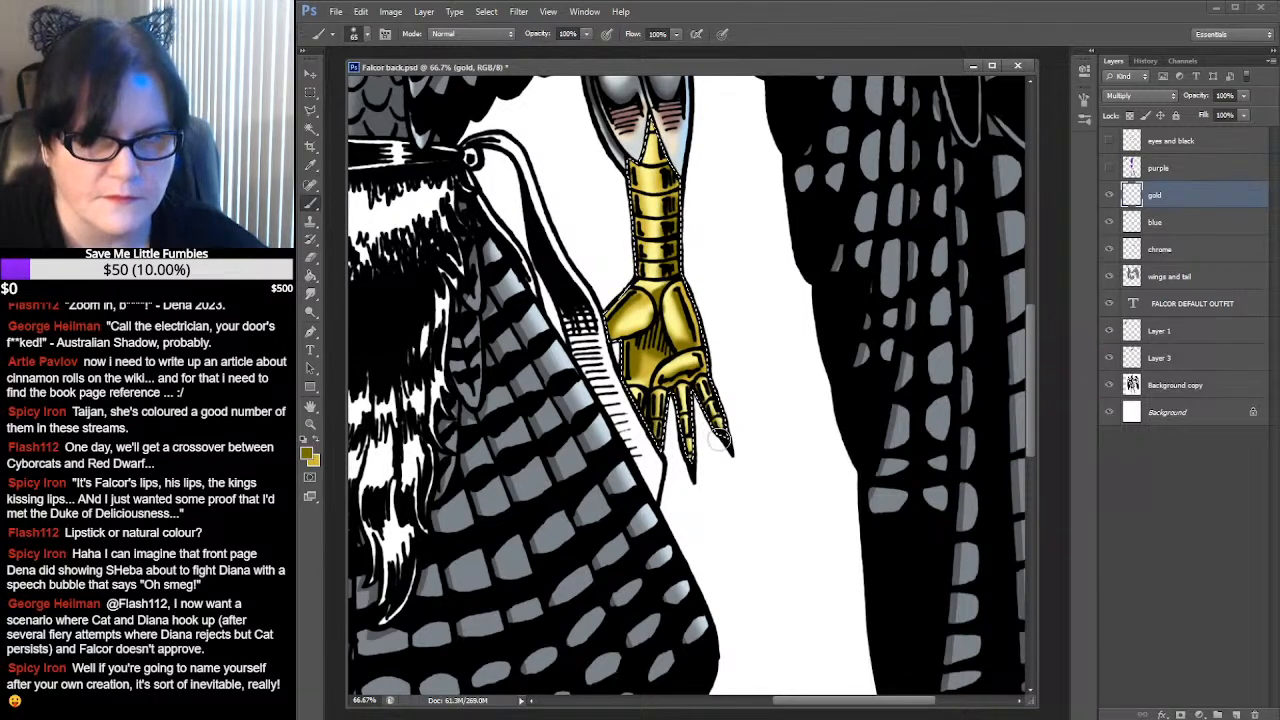
Sample the darkest gold swatch, paint the deepest shadows on the gold hand, and blend them with the Smudge tool
drag(826, 234, 578, 470)
drag(795, 265, 690, 395)
drag(750, 175, 694, 414)
drag(790, 200, 765, 401)
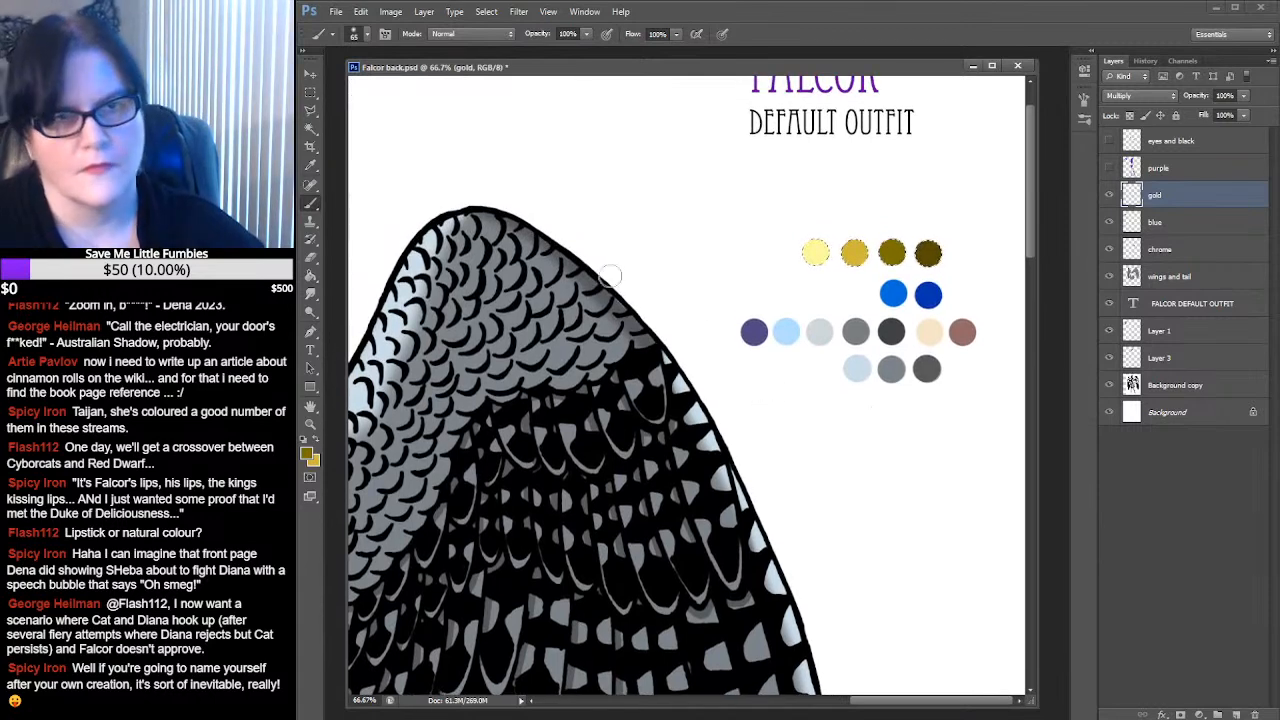
click(312, 167)
click(926, 253)
drag(792, 366, 895, 170)
drag(722, 430, 850, 210)
drag(731, 416, 803, 247)
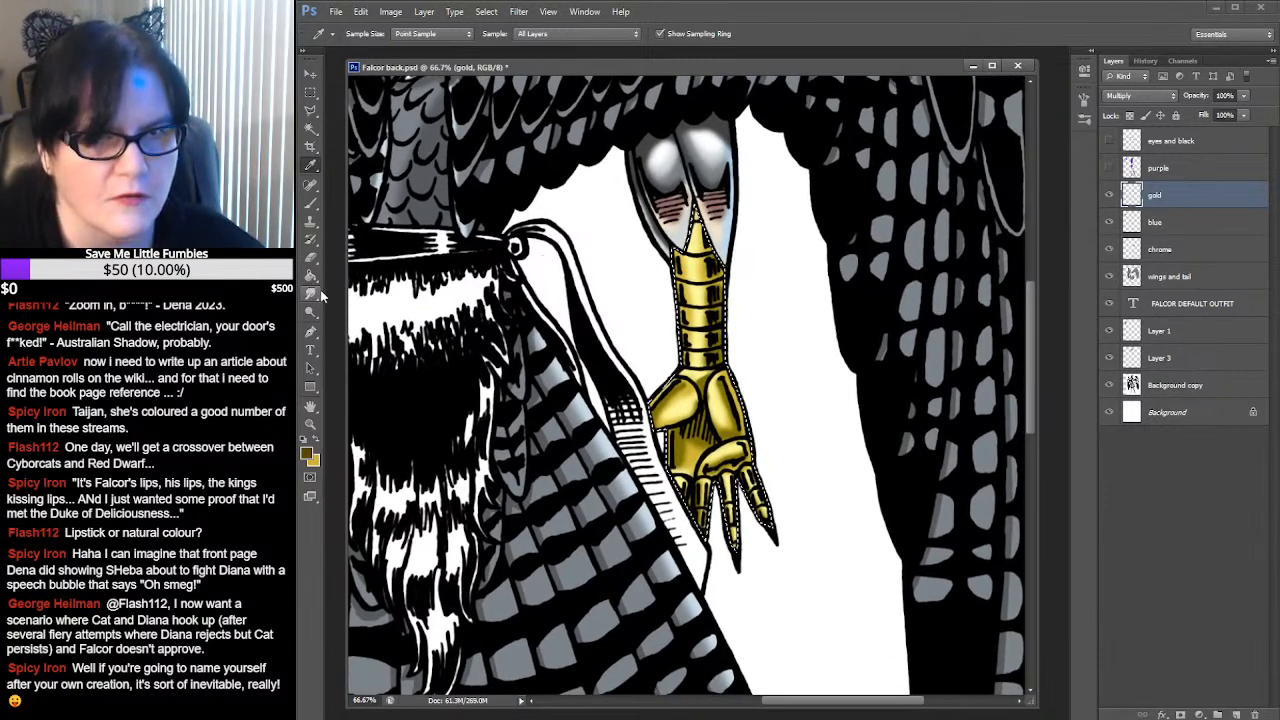
click(311, 203)
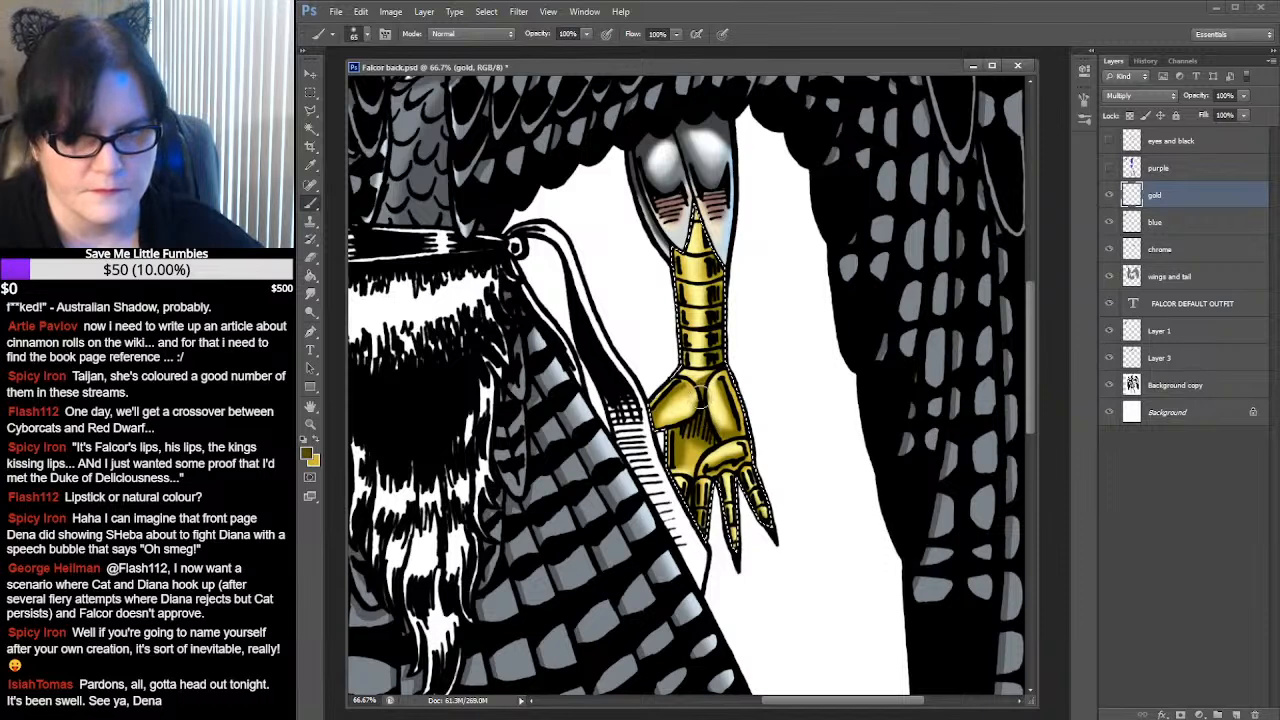
key(r)
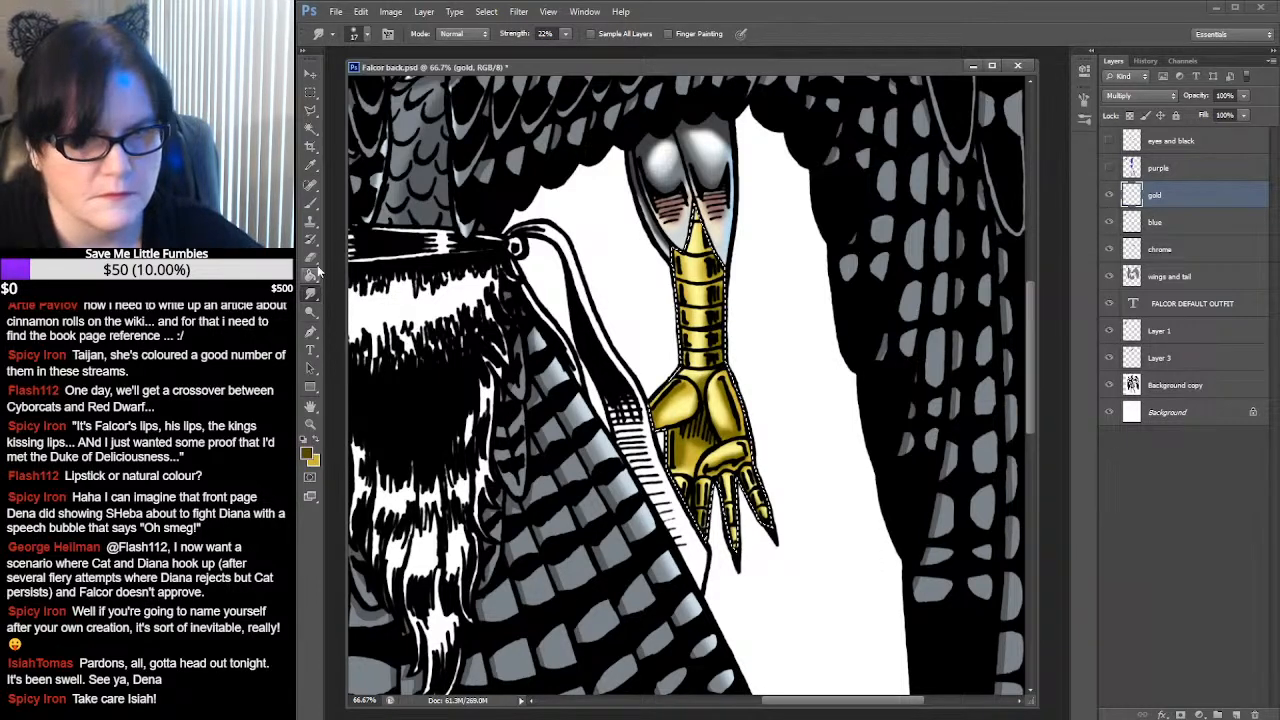
Change the mid gold foreground colour to white and paint soft highlights on the gold hand with the 65 px brush
click(312, 204)
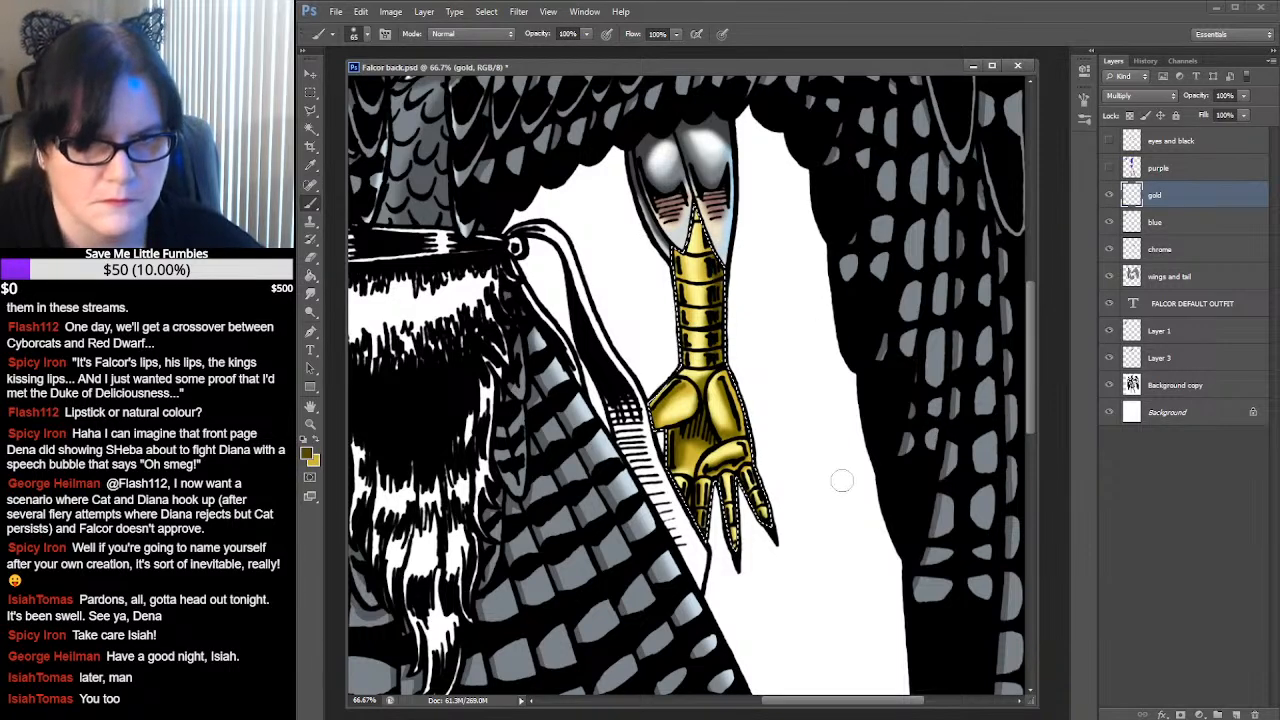
click(321, 440)
click(308, 454)
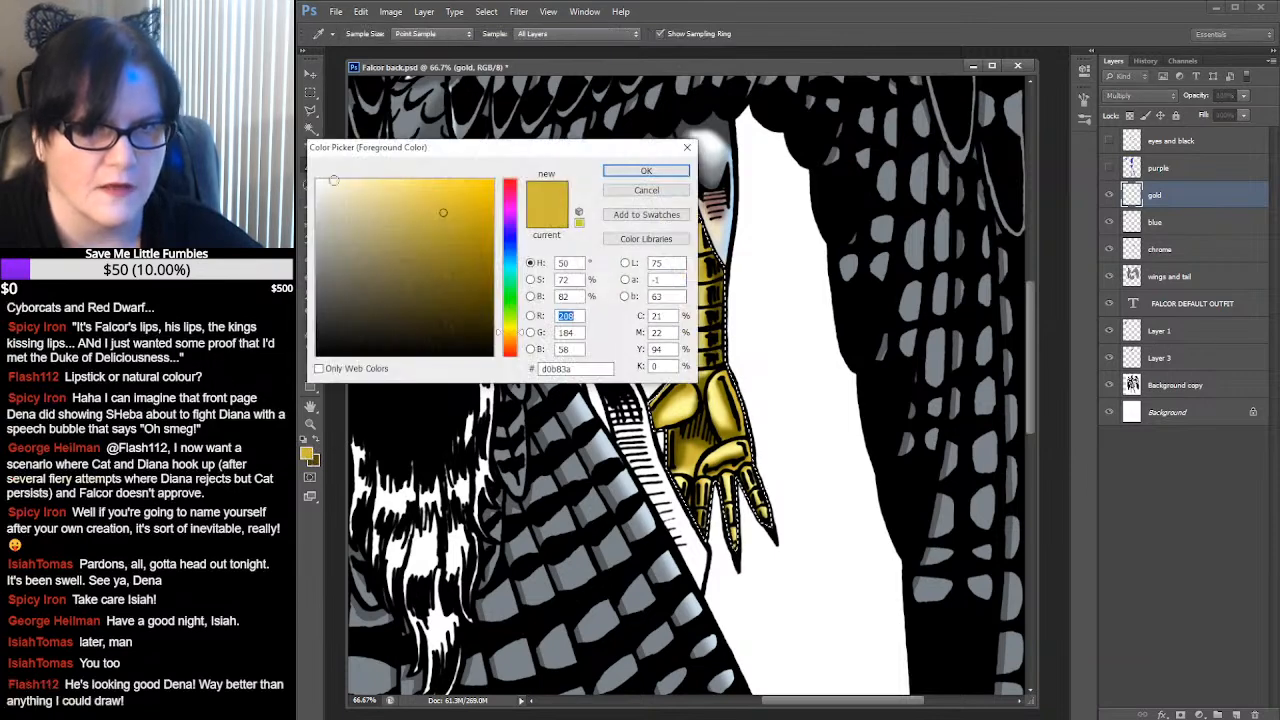
click(645, 171)
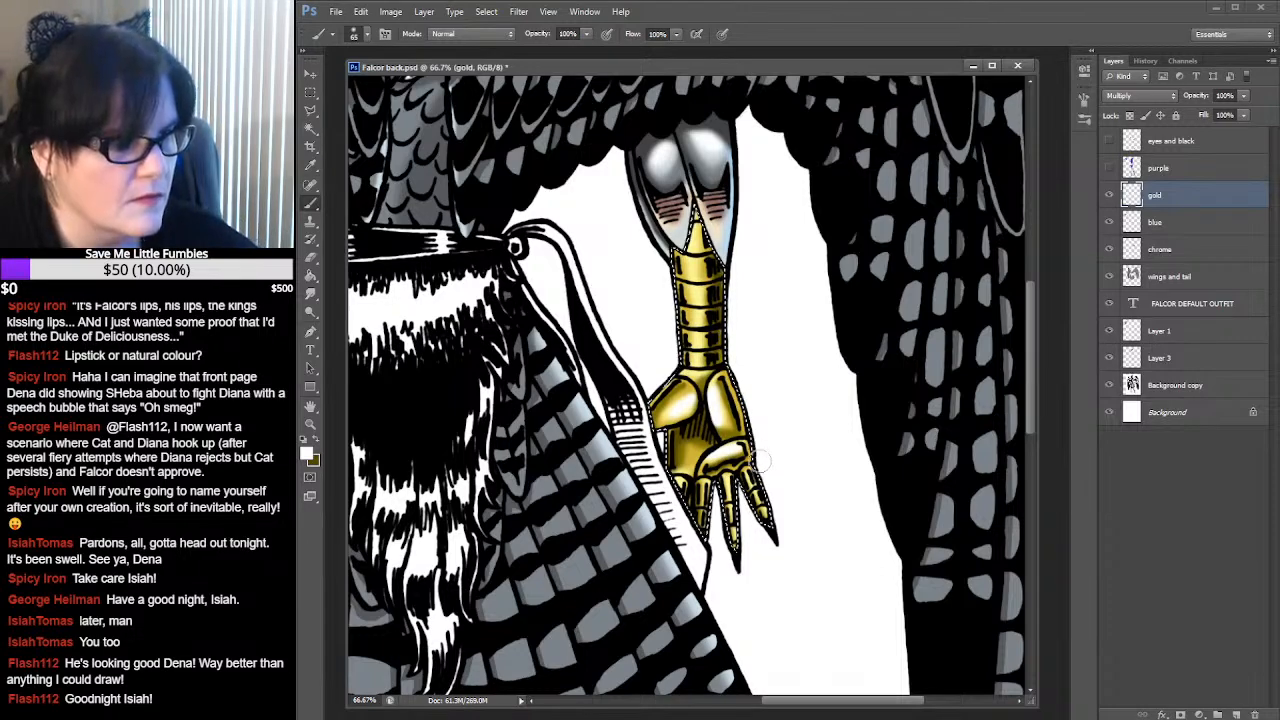
Try to paint a white highlight along the upper edge of the forearm's widest gold band with the hard 12 px brush
drag(835, 293, 682, 456)
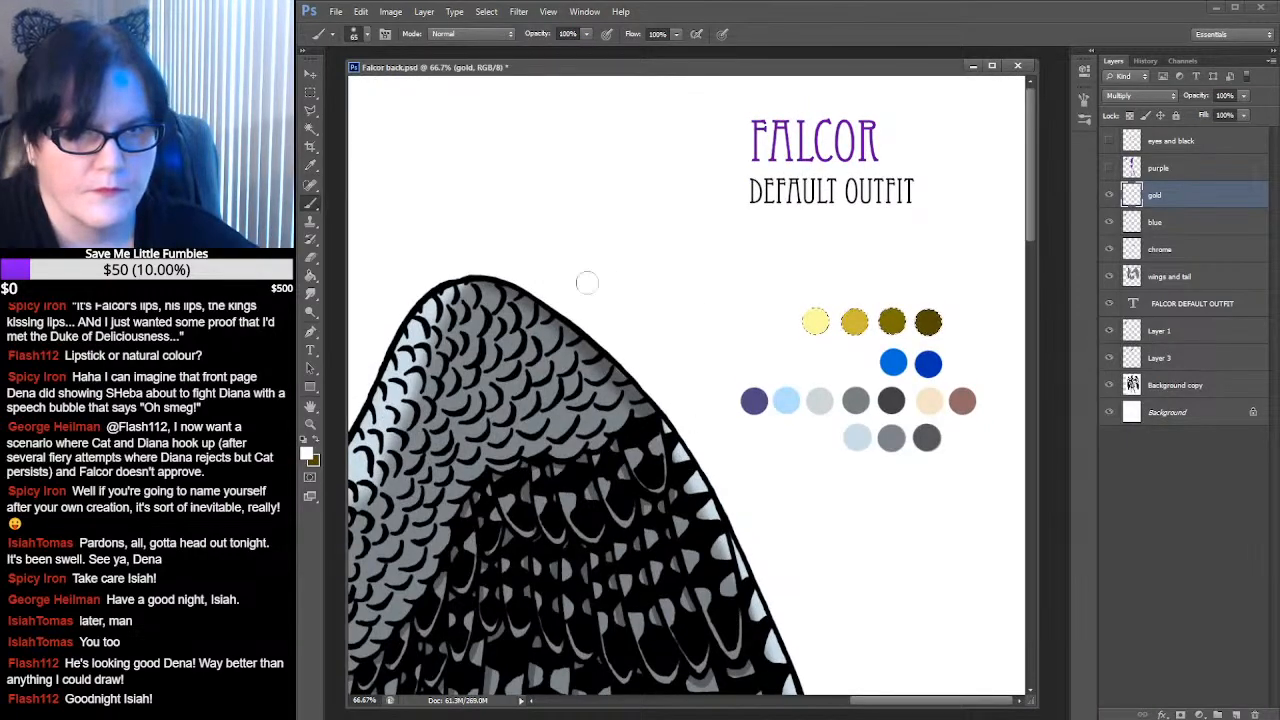
key(ctrl+d)
drag(523, 403, 692, 105)
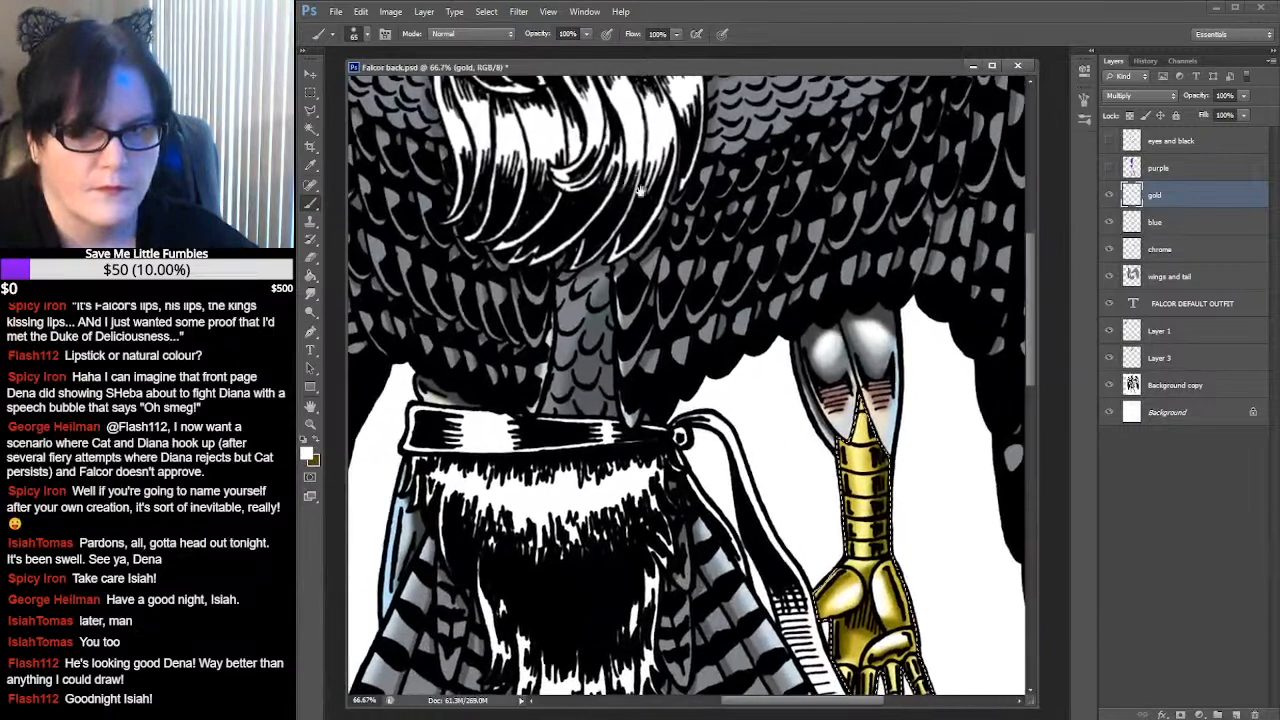
click(310, 424)
click(880, 420)
drag(880, 418, 863, 281)
click(310, 203)
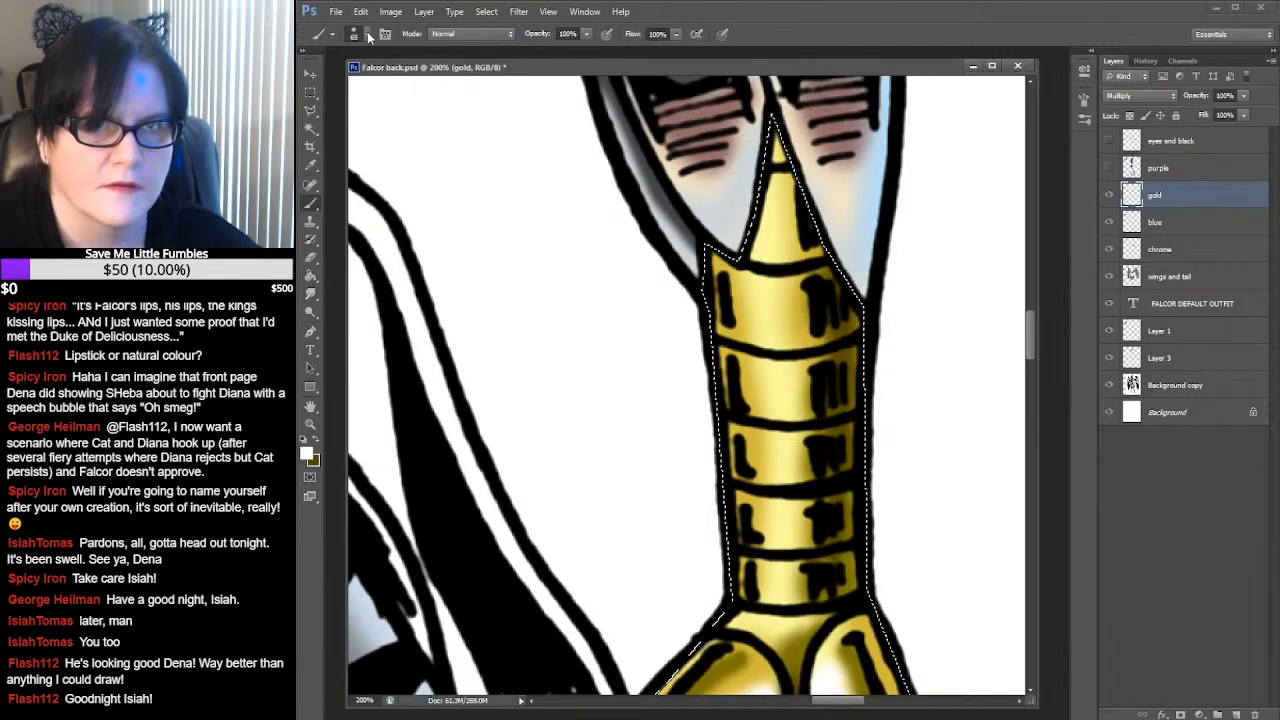
click(353, 33)
click(392, 174)
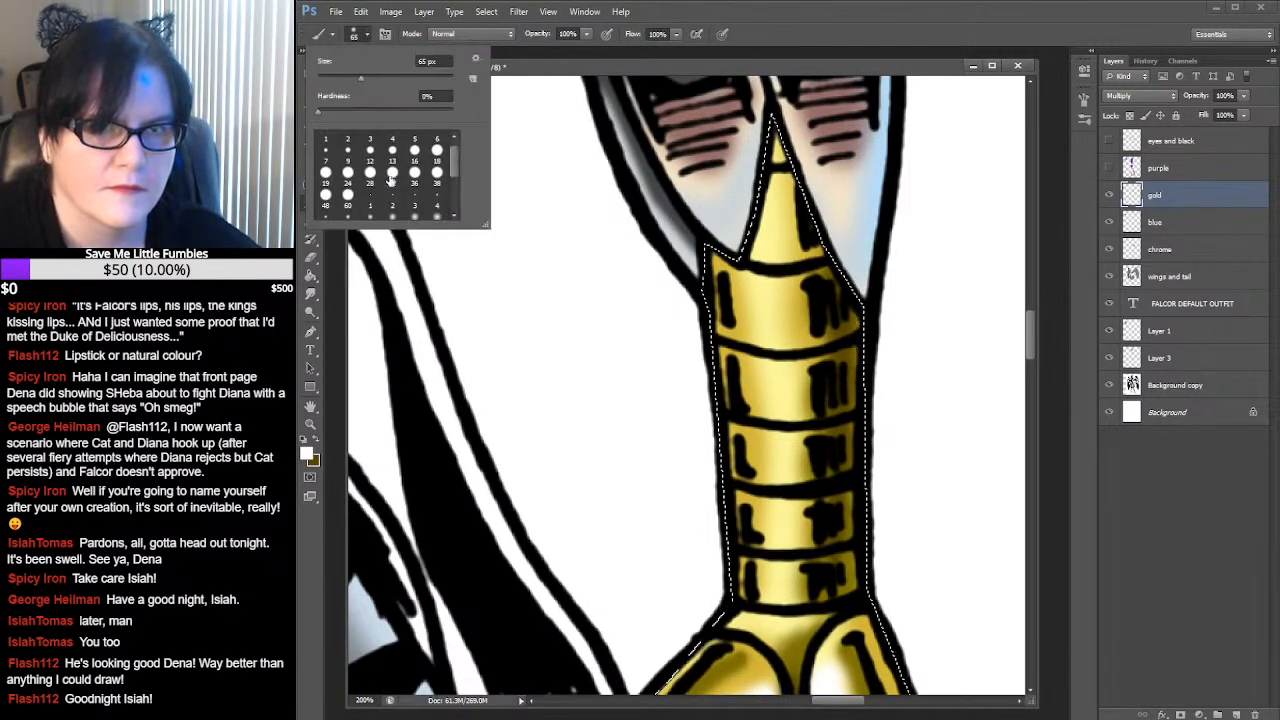
click(369, 155)
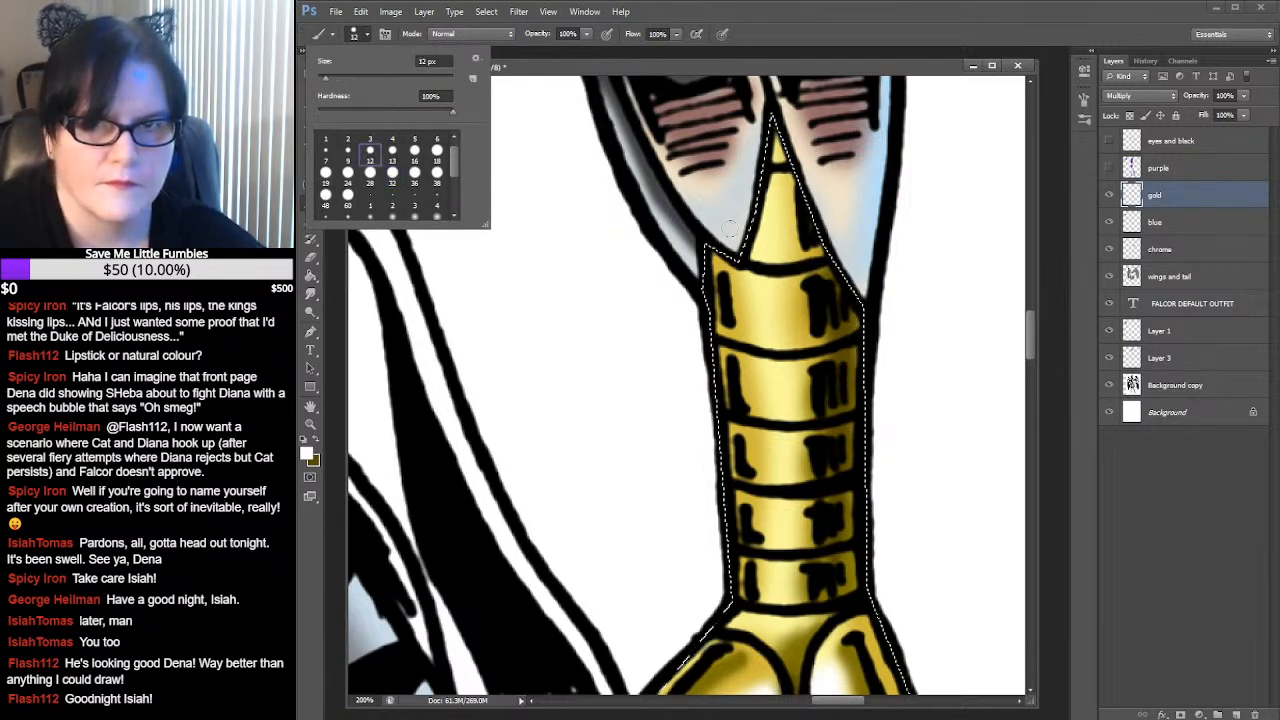
click(830, 268)
mouse_move(828, 268)
mouse_down()
mouse_move(749, 269)
mouse_move(827, 270)
mouse_up()
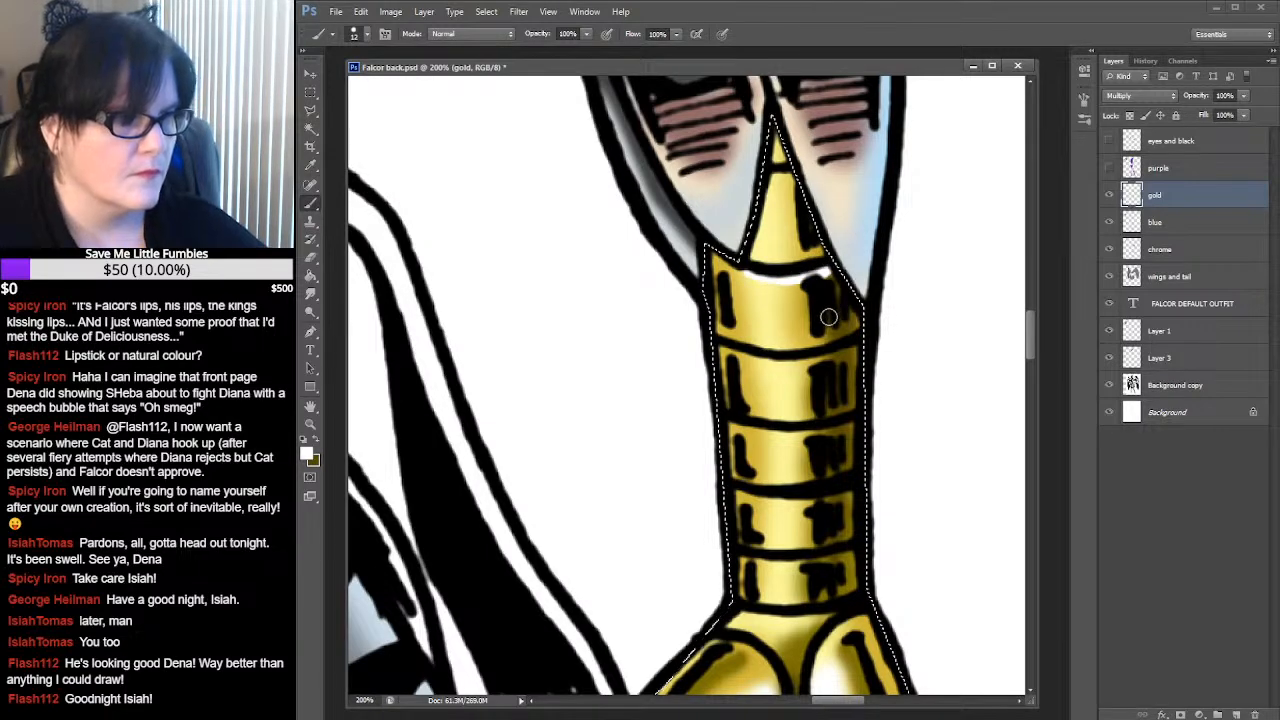
Step back through the last edits and cut the selected gold colouring out of the gold layer
key(ctrl+d)
key(ctrl+alt+z)
key(ctrl+alt+z)
key(ctrl+x)
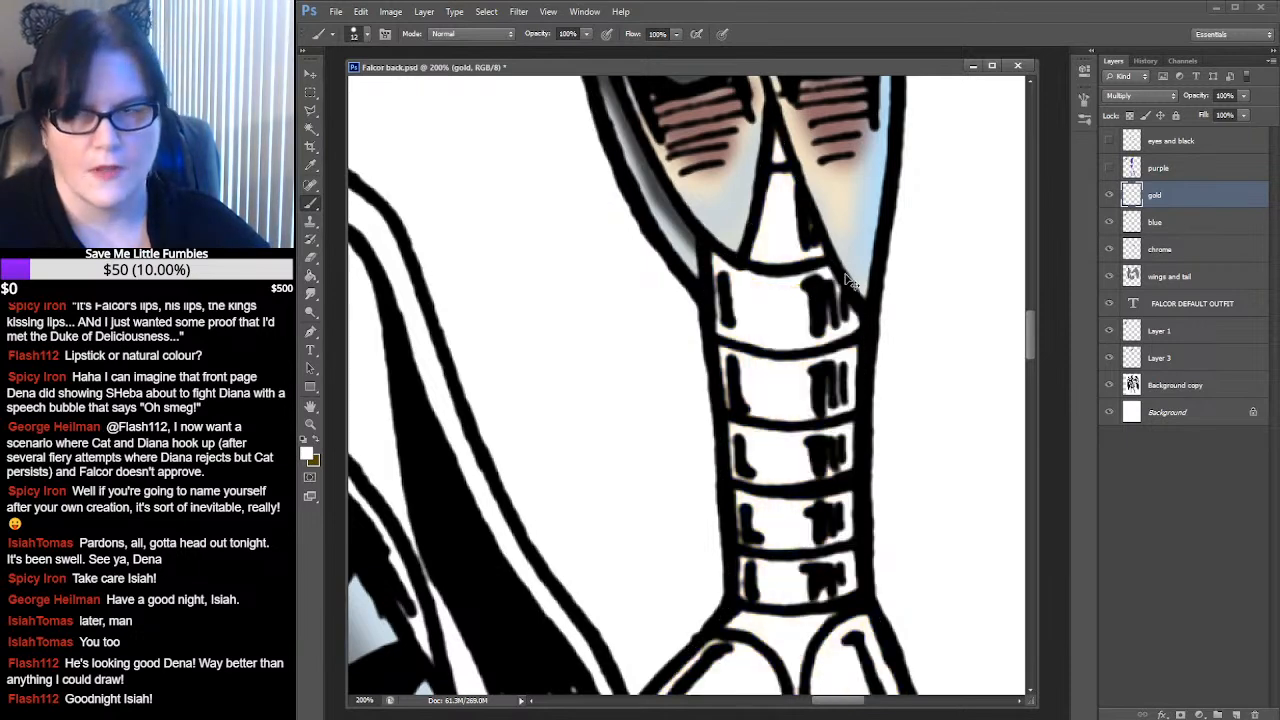
Restore the cut gold colouring and soften the white highlight on the forearm's widest band with the Smudge tool at 22% strength
key(ctrl+z)
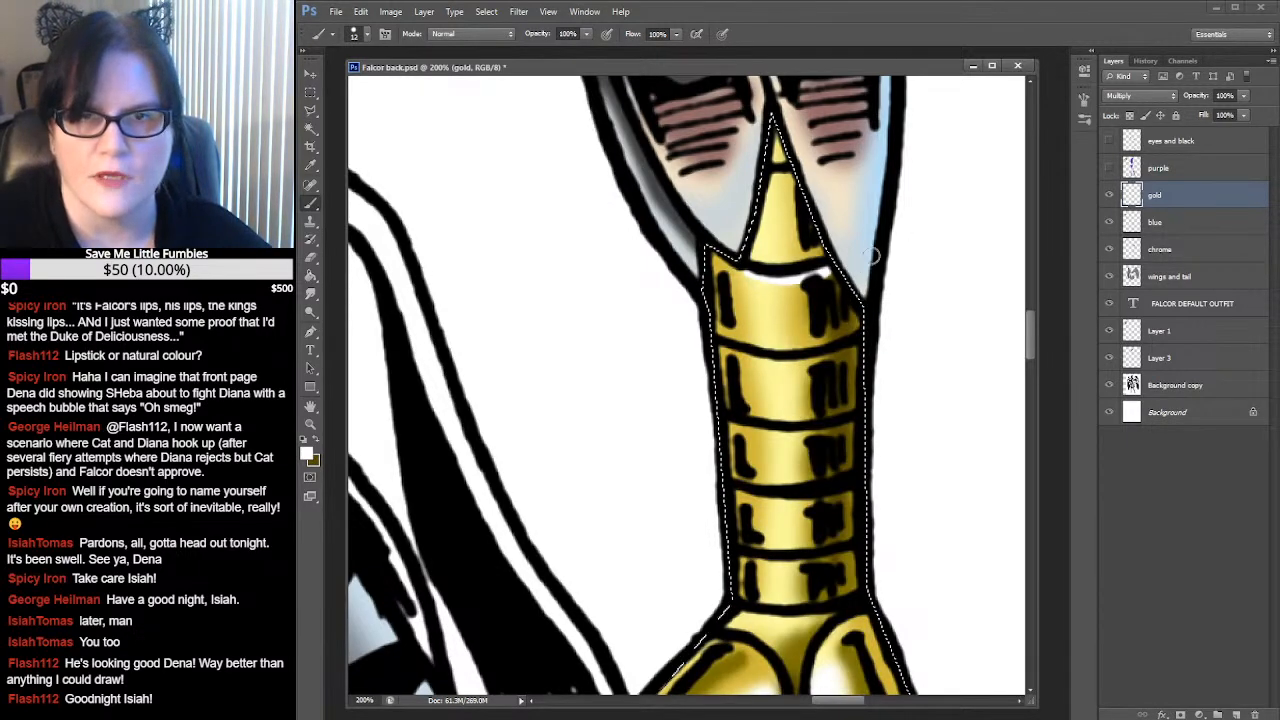
click(310, 292)
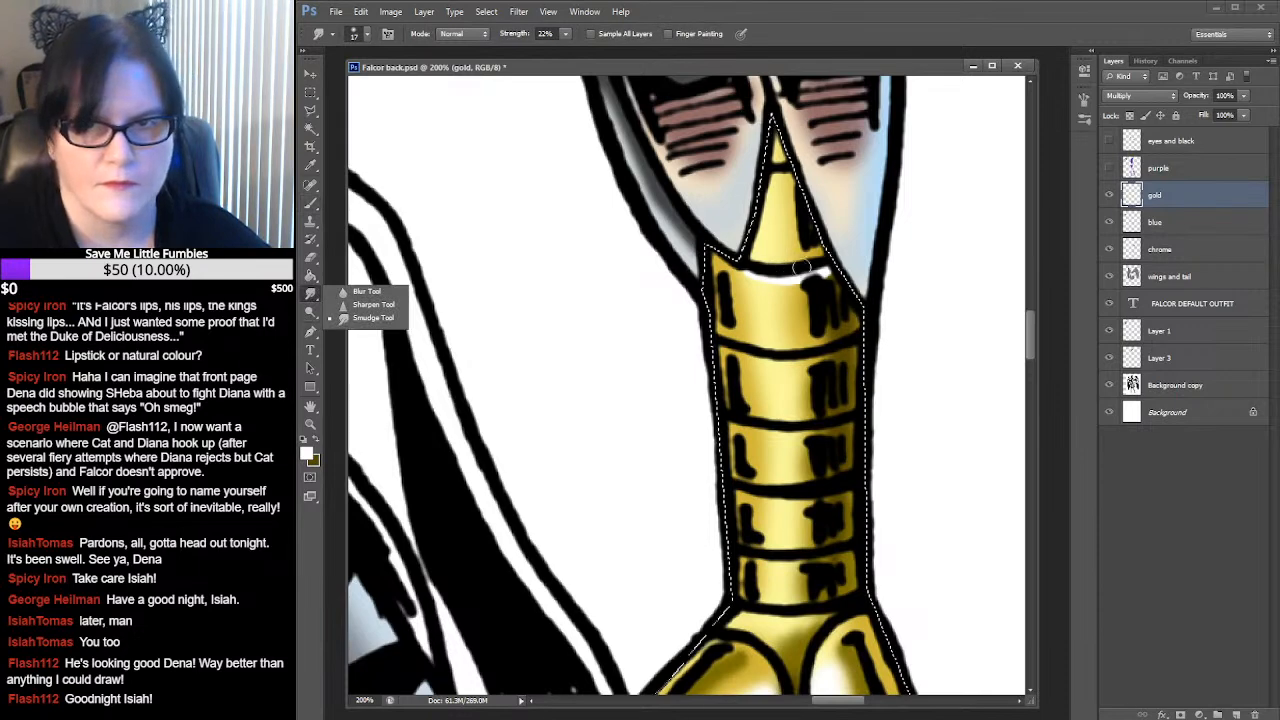
click(372, 318)
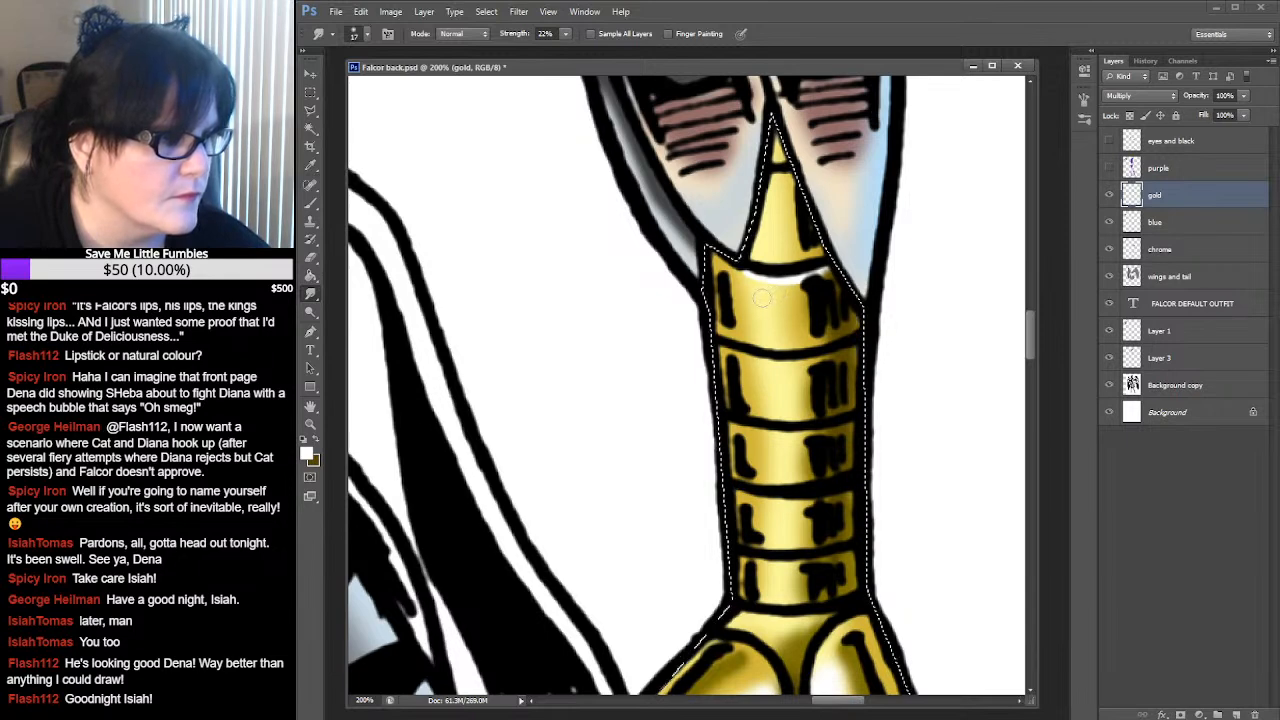
Paint white highlights along the upper edges of the tapered forearm segment and the four narrower gold bands with the 12 px brush
key(b)
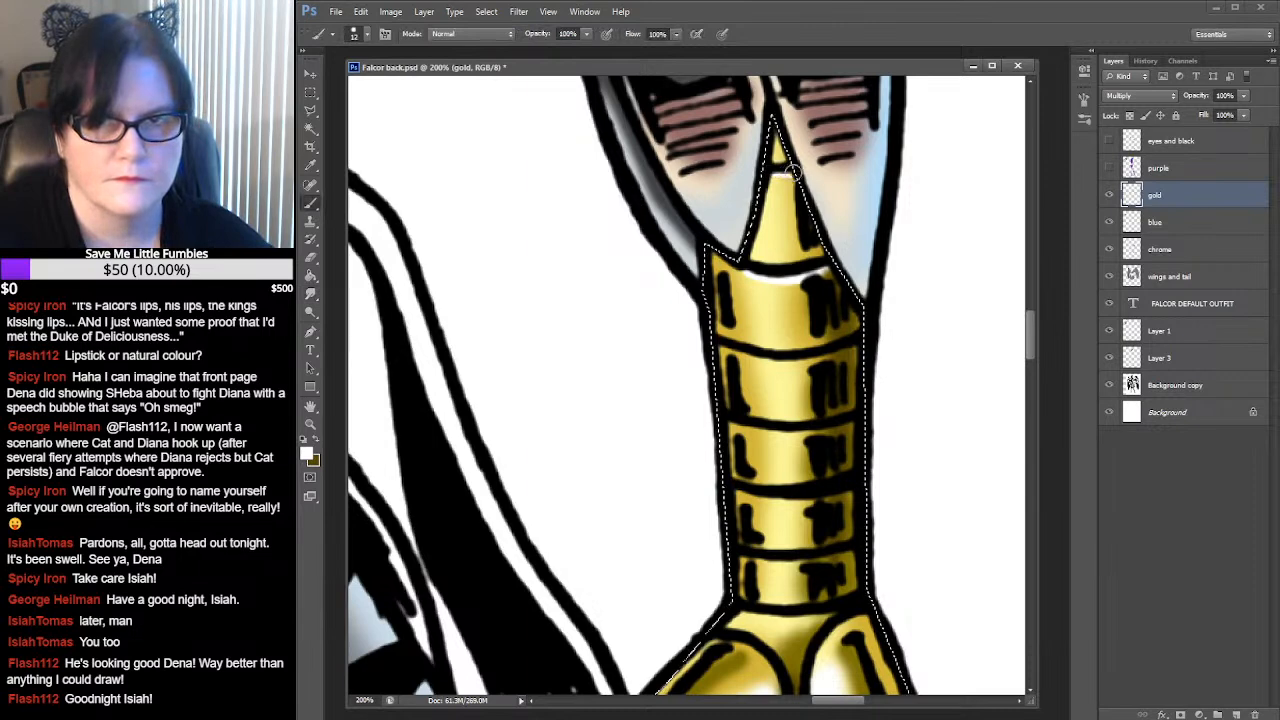
key(alt+Tab)
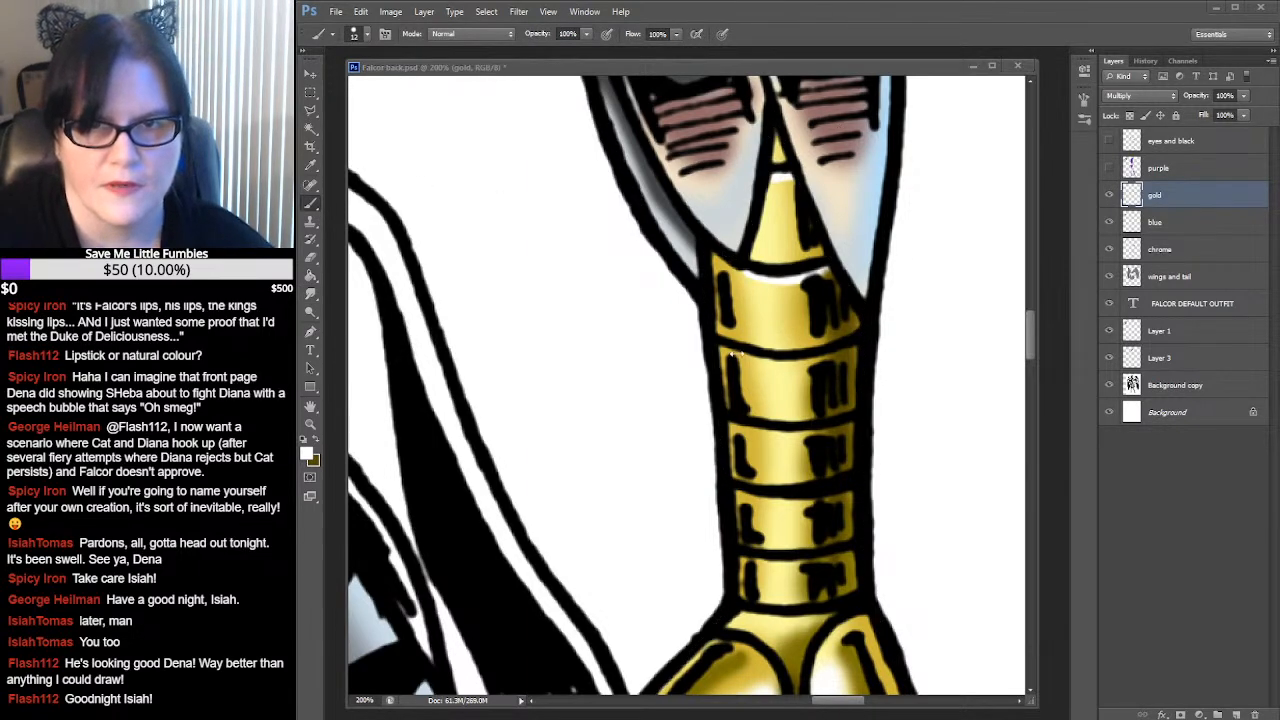
key(alt+Tab)
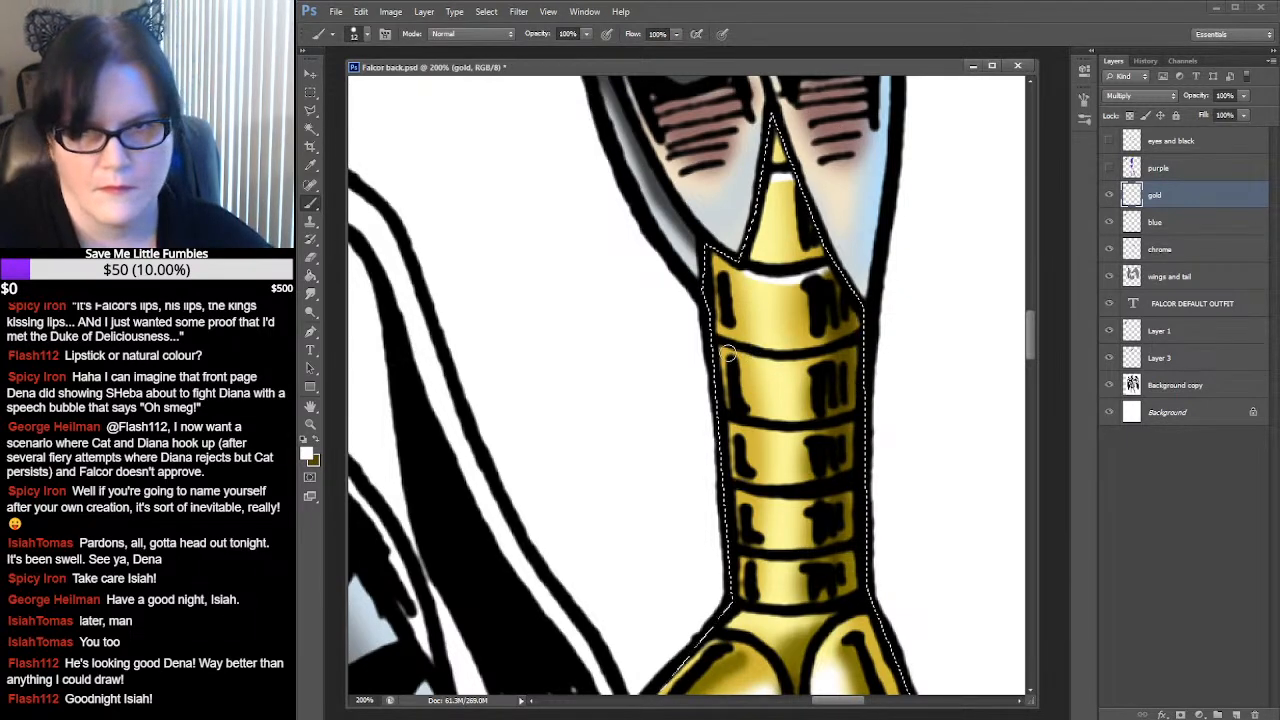
drag(775, 360, 810, 362)
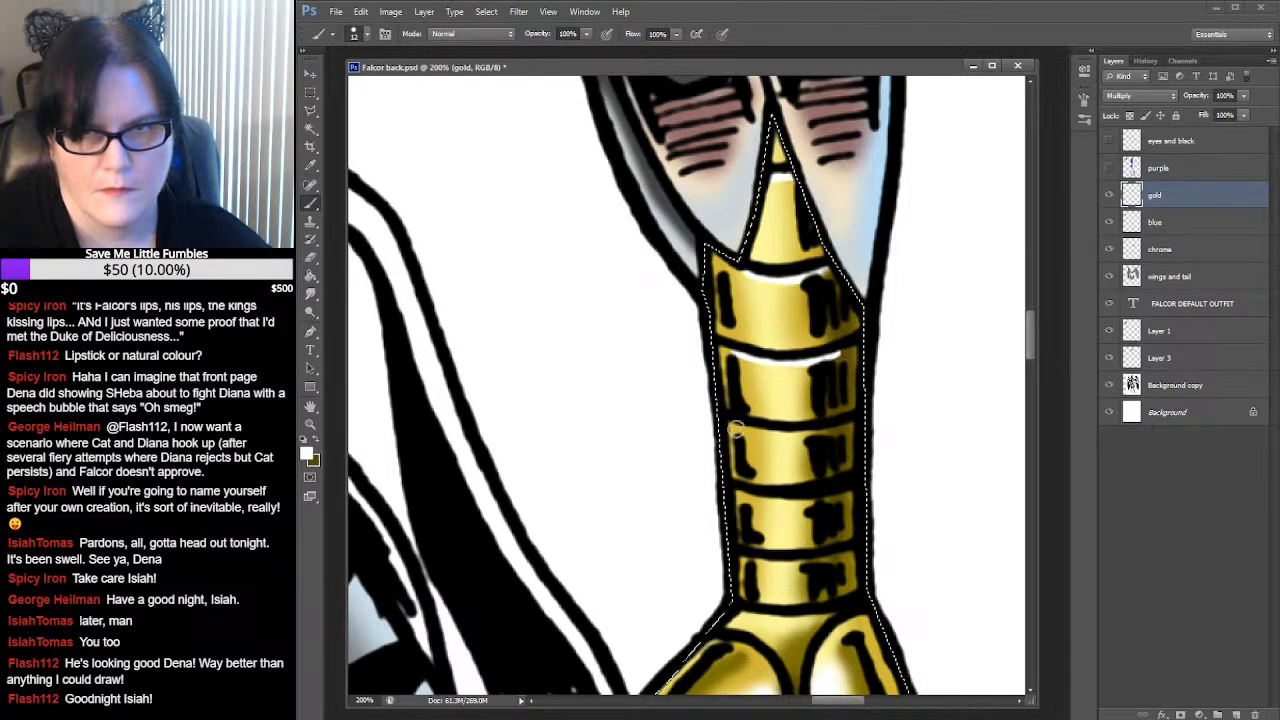
mouse_move(762, 429)
mouse_down()
mouse_move(826, 430)
mouse_move(818, 444)
mouse_up()
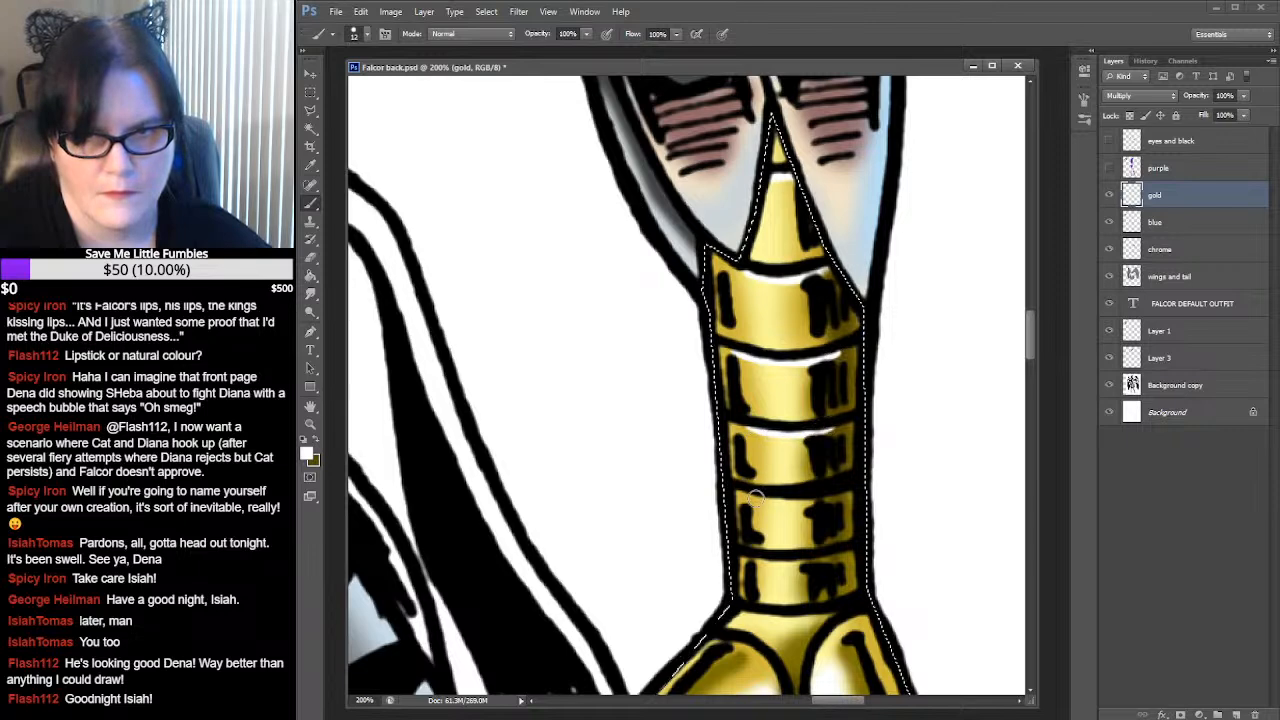
mouse_move(755, 498)
mouse_down()
mouse_move(818, 494)
mouse_move(808, 499)
mouse_up()
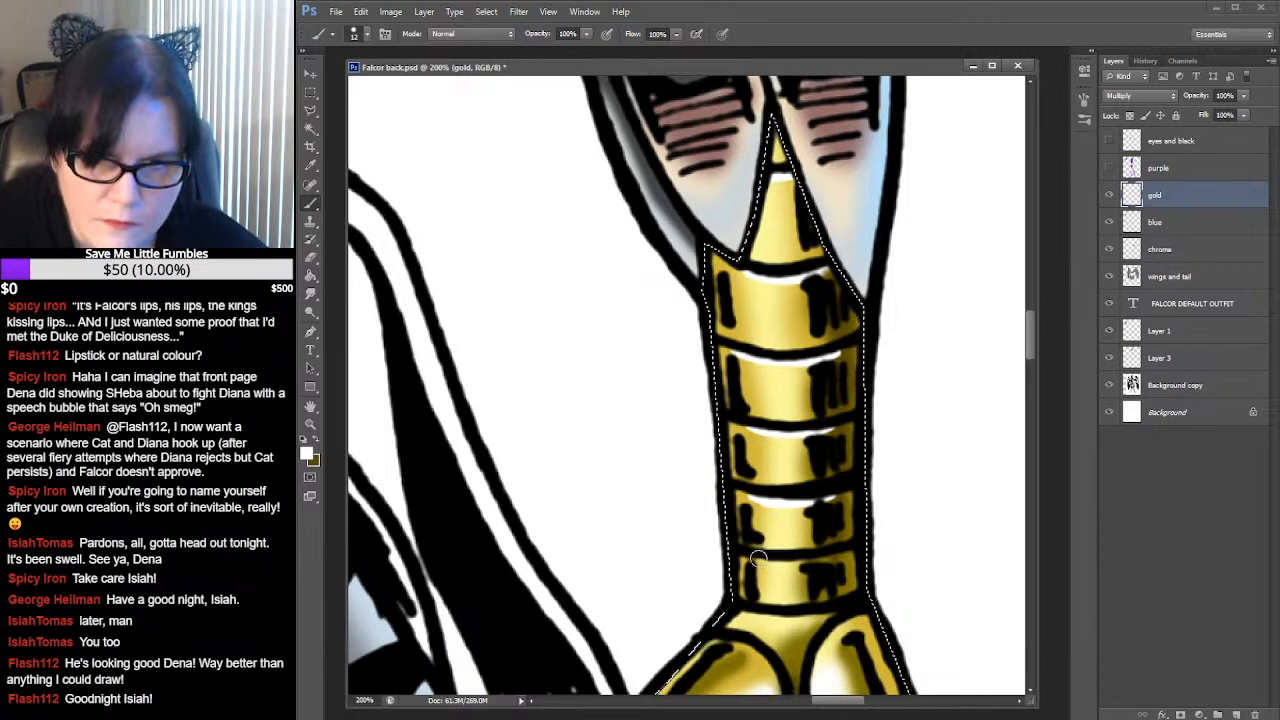
drag(777, 562, 820, 557)
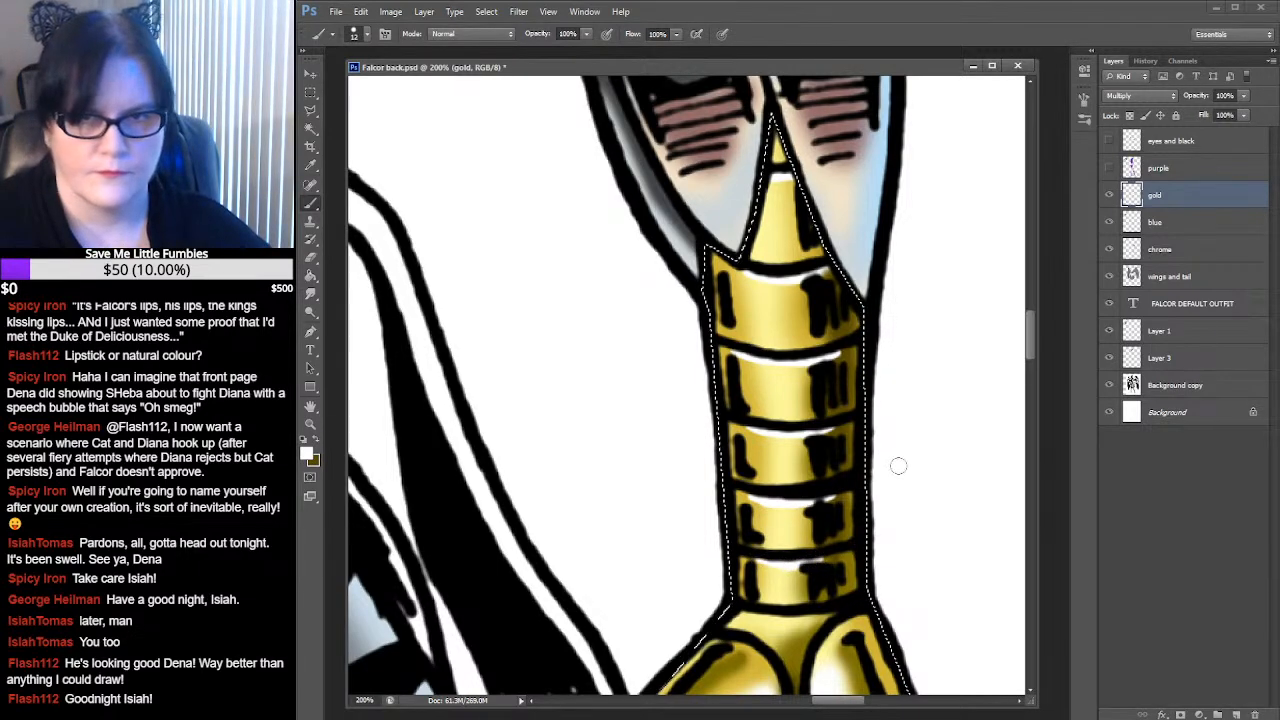
Blend the new white highlights into the gold forearm bands with the 17 px Smudge tool at 22% strength
click(310, 293)
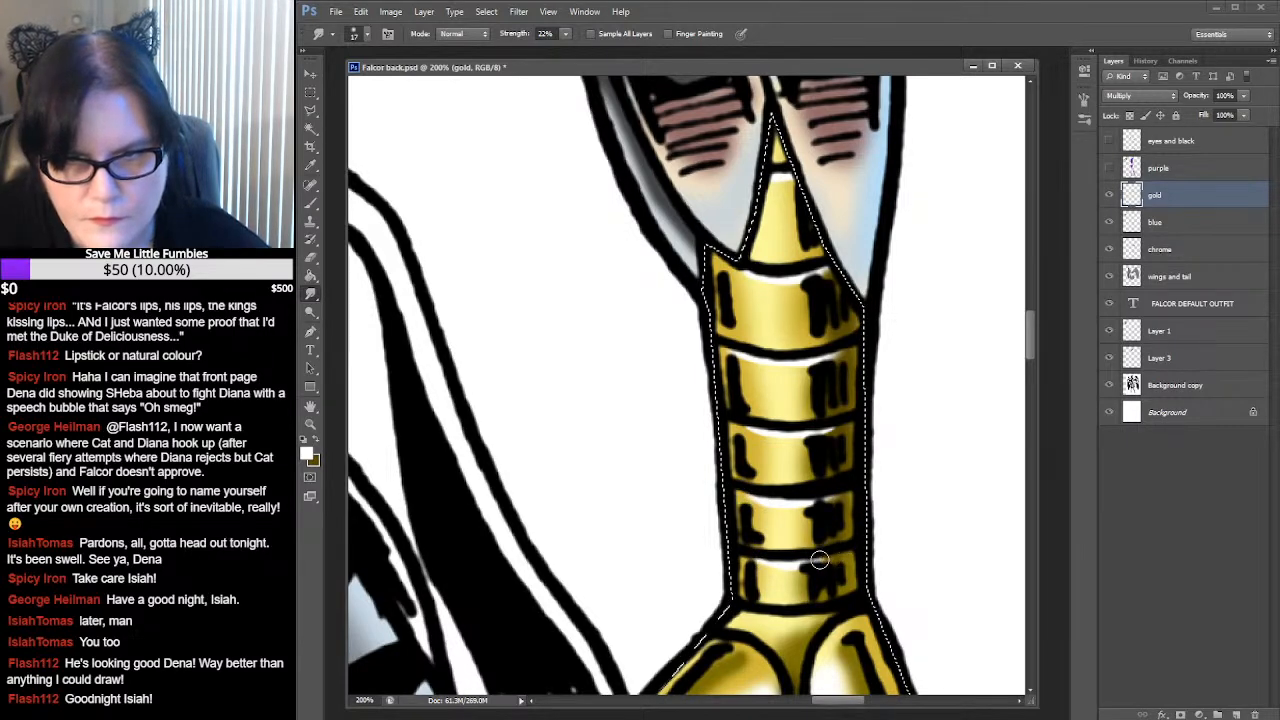
drag(894, 523, 895, 262)
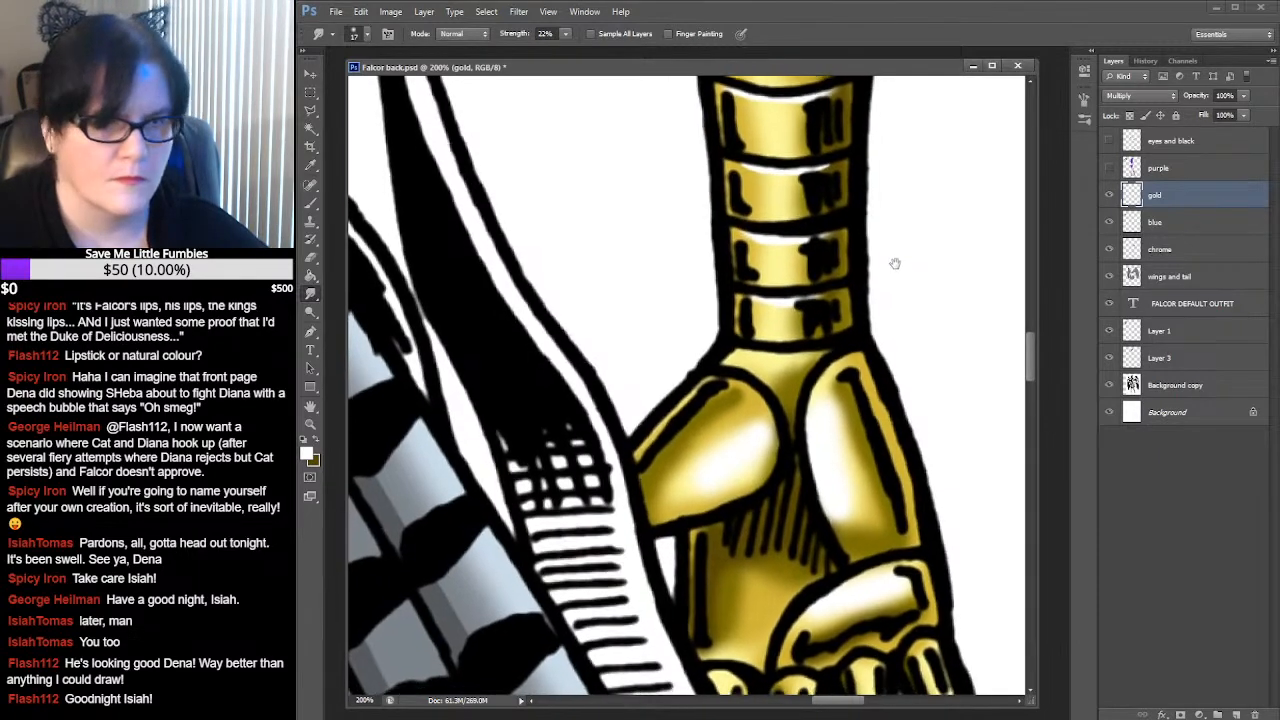
drag(894, 263, 889, 186)
mouse_move(909, 324)
mouse_down()
mouse_move(923, 240)
mouse_move(892, 287)
mouse_up()
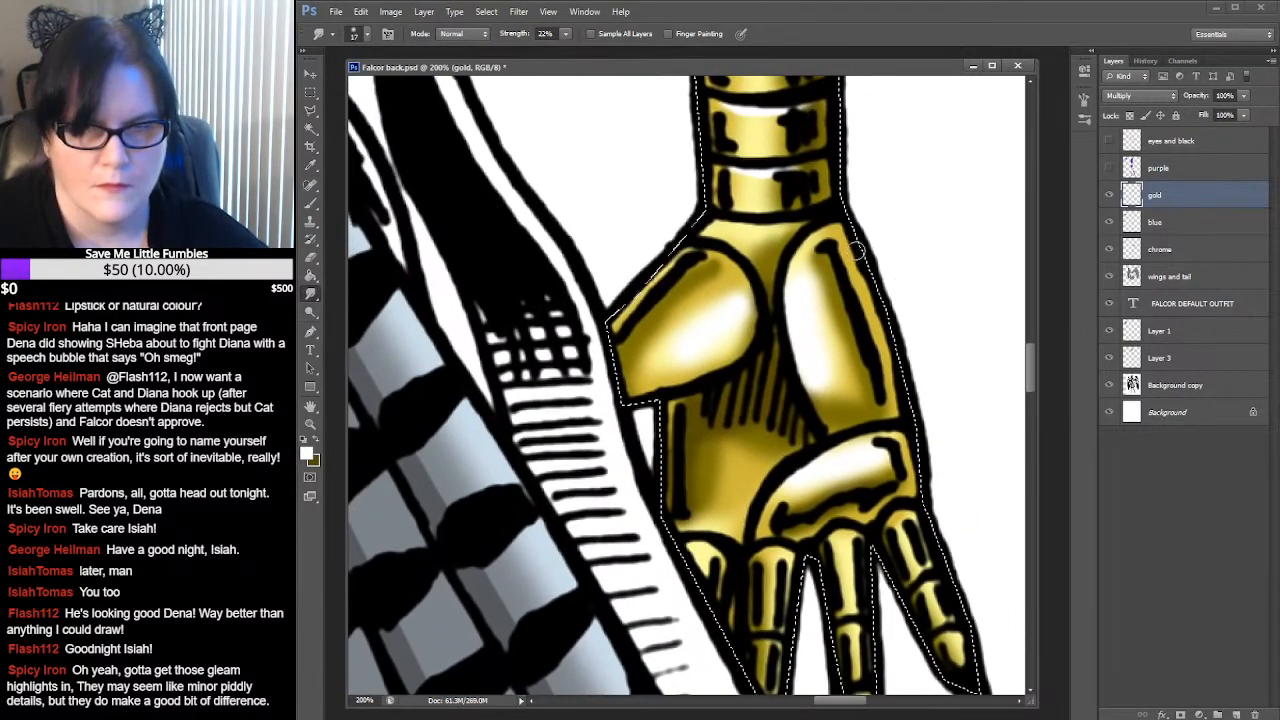
Paint a dark gold shadow on the lower part of the small pointed segment at the forearm's upper end
drag(874, 149, 852, 547)
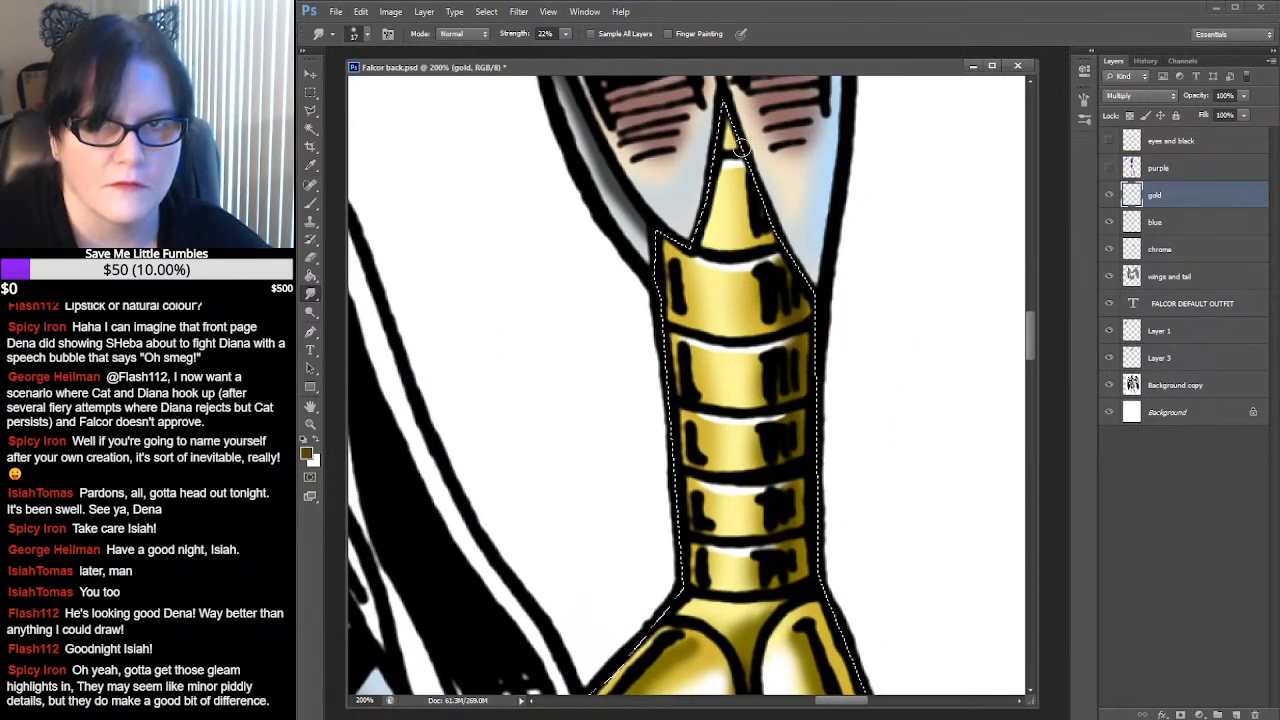
click(311, 165)
click(311, 203)
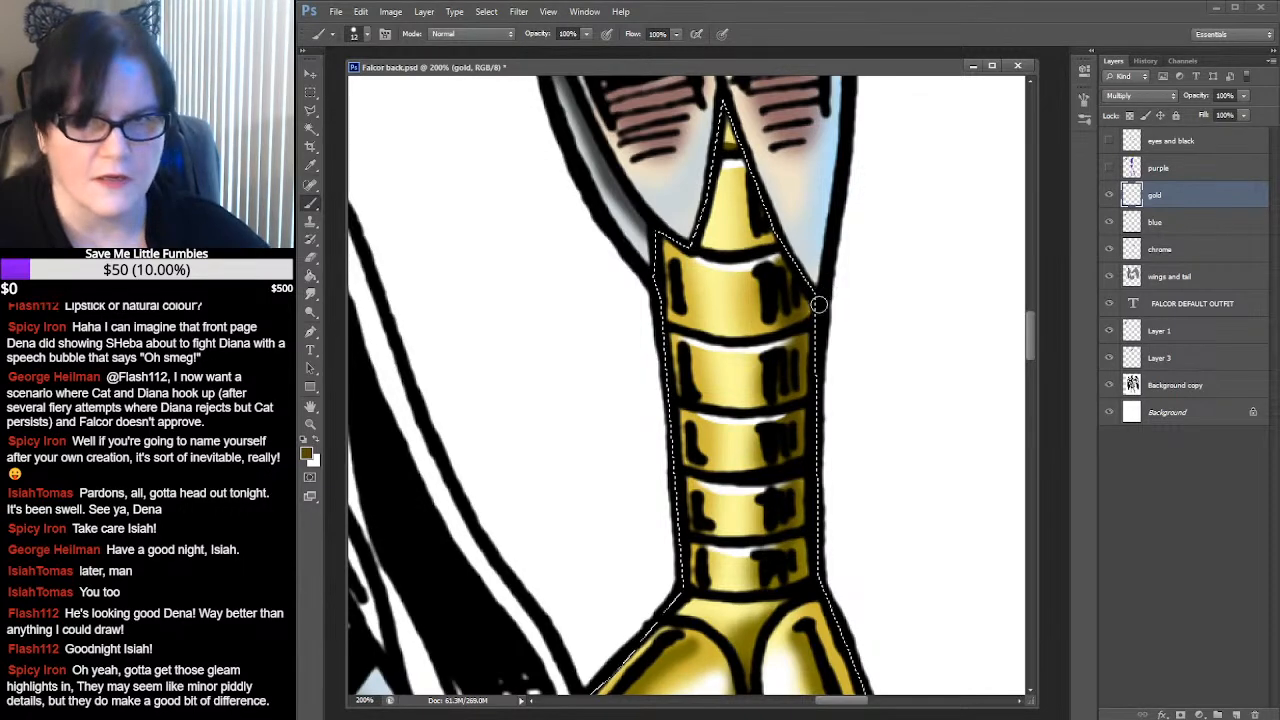
Sample the third gold swatch, paint shadows along the lower edges of the forearm segments with the 12 px brush, and smudge them smooth
drag(953, 294, 664, 490)
drag(712, 120, 731, 520)
drag(709, 150, 706, 491)
drag(741, 208, 857, 488)
click(311, 166)
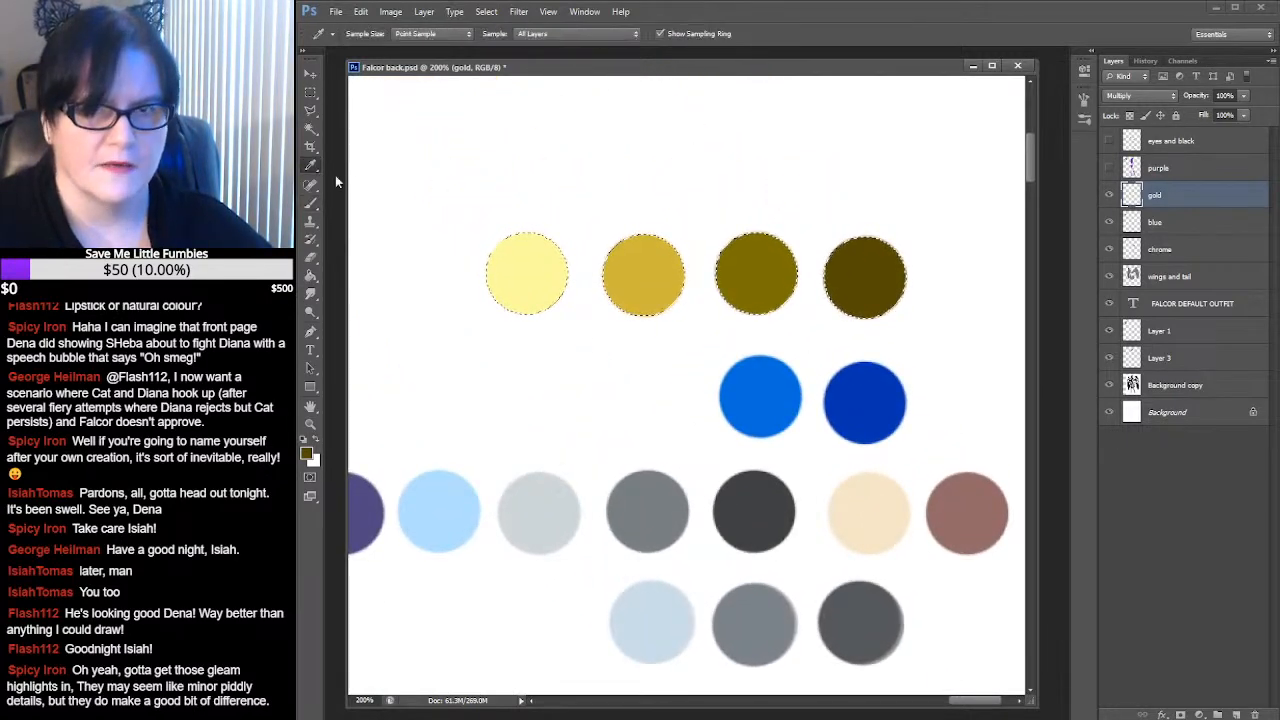
click(766, 270)
drag(669, 454, 950, 300)
drag(657, 423, 880, 200)
drag(700, 400, 1046, 142)
drag(1000, 360, 620, 306)
drag(847, 474, 417, 306)
drag(768, 500, 597, 291)
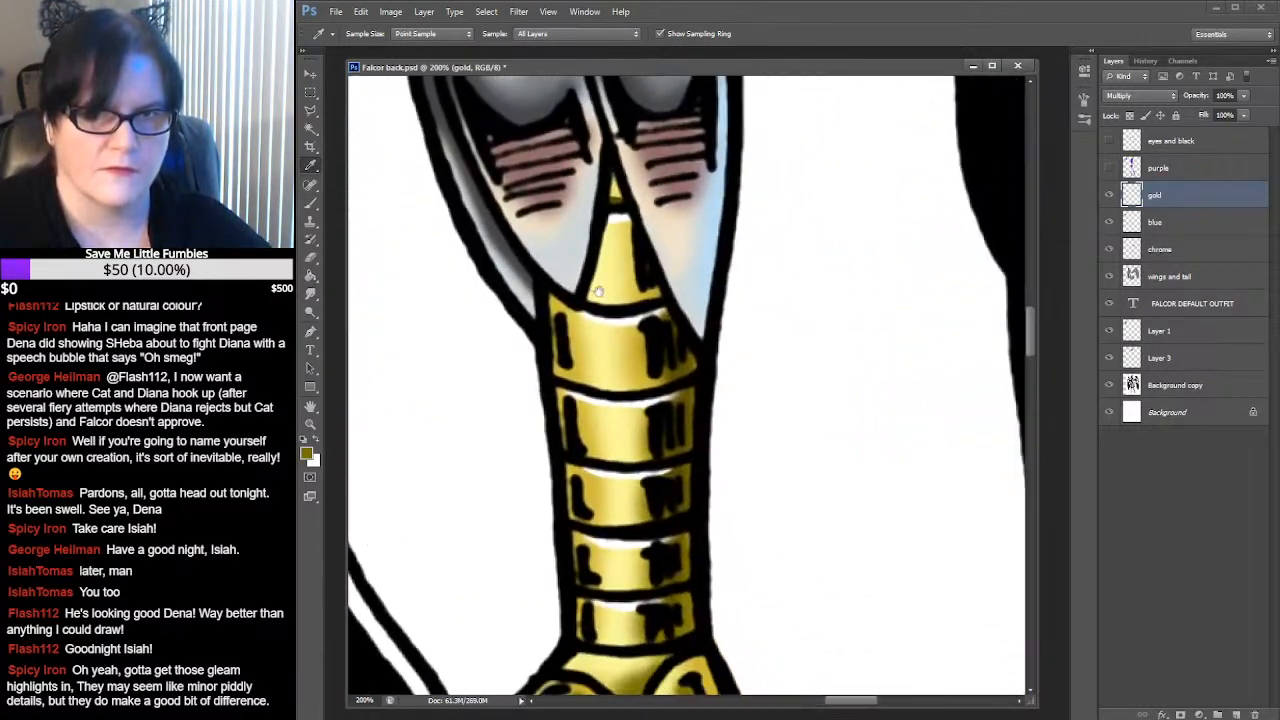
click(311, 204)
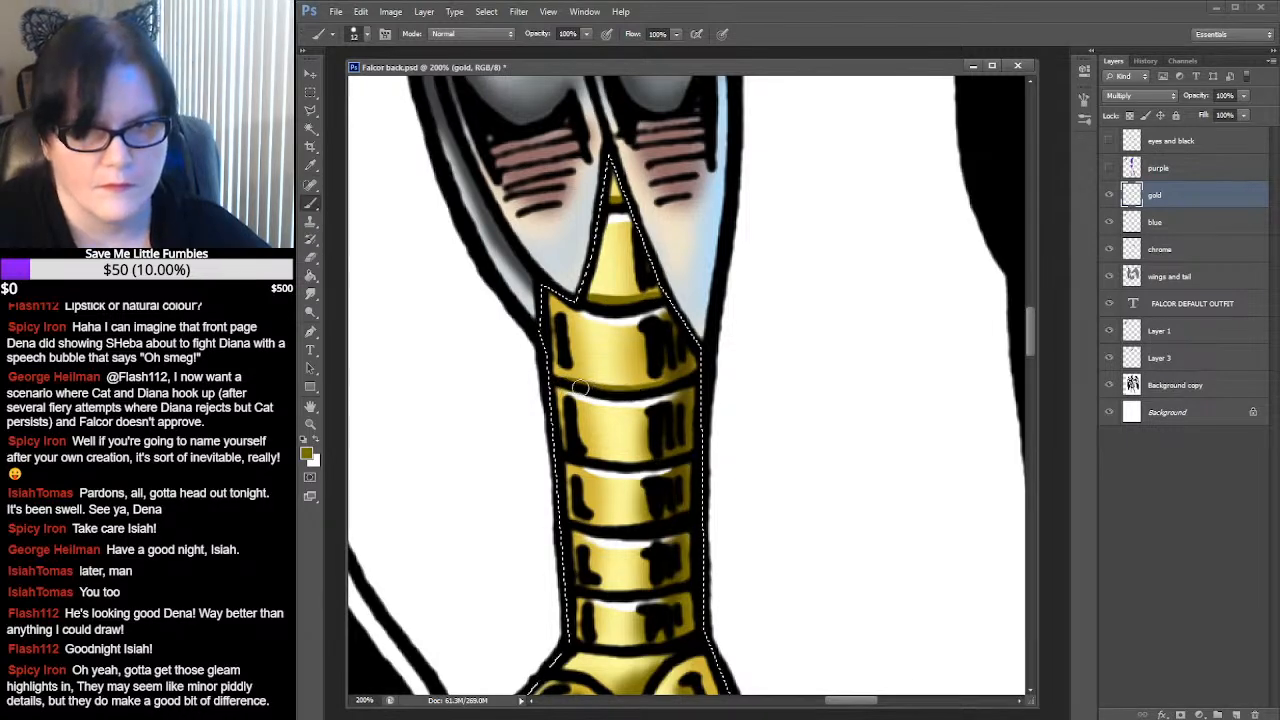
mouse_move(578, 458)
mouse_down()
mouse_move(652, 459)
mouse_move(724, 394)
mouse_up()
mouse_move(682, 435)
mouse_down()
mouse_move(616, 438)
mouse_move(671, 443)
mouse_up()
drag(615, 500, 693, 508)
drag(612, 556, 672, 551)
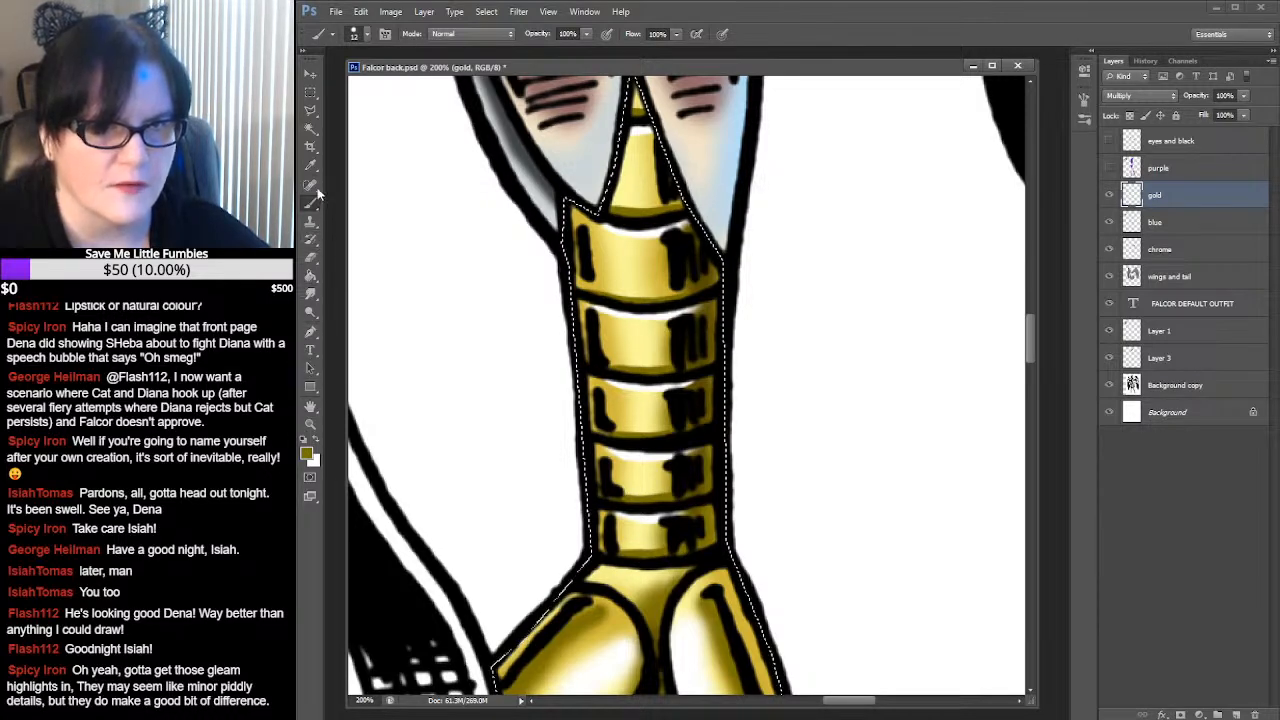
click(311, 293)
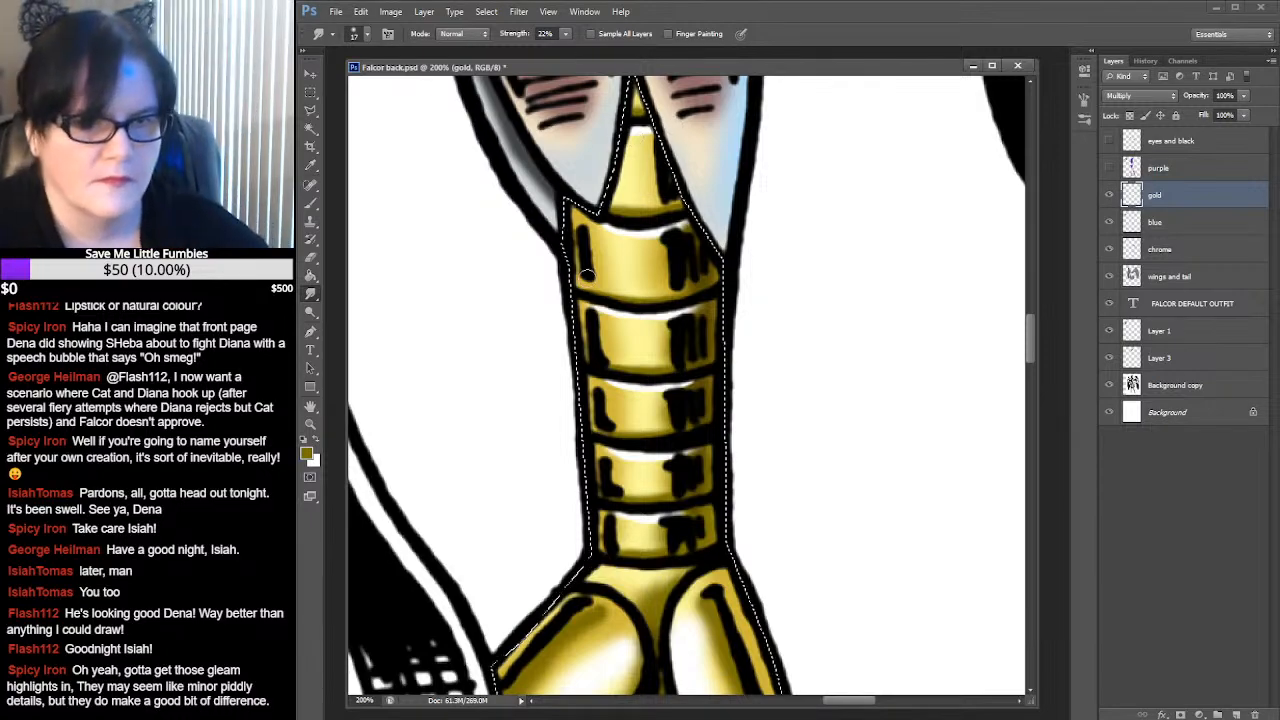
Review the gold arm against the whole figure at 50% and 33.3% zoom
click(310, 423)
alt+click(903, 286)
alt+click(905, 288)
alt+click(906, 289)
alt+click(906, 289)
alt+click(908, 288)
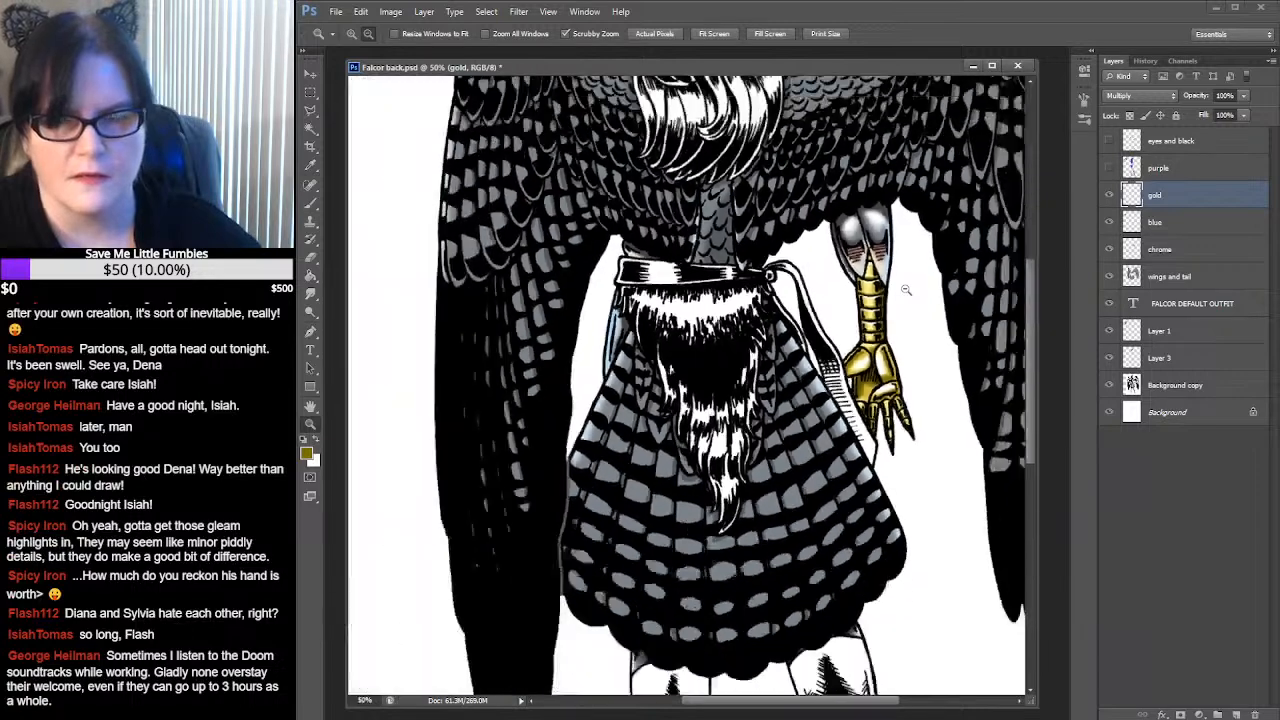
click(948, 242)
drag(940, 252, 797, 356)
drag(862, 212, 778, 318)
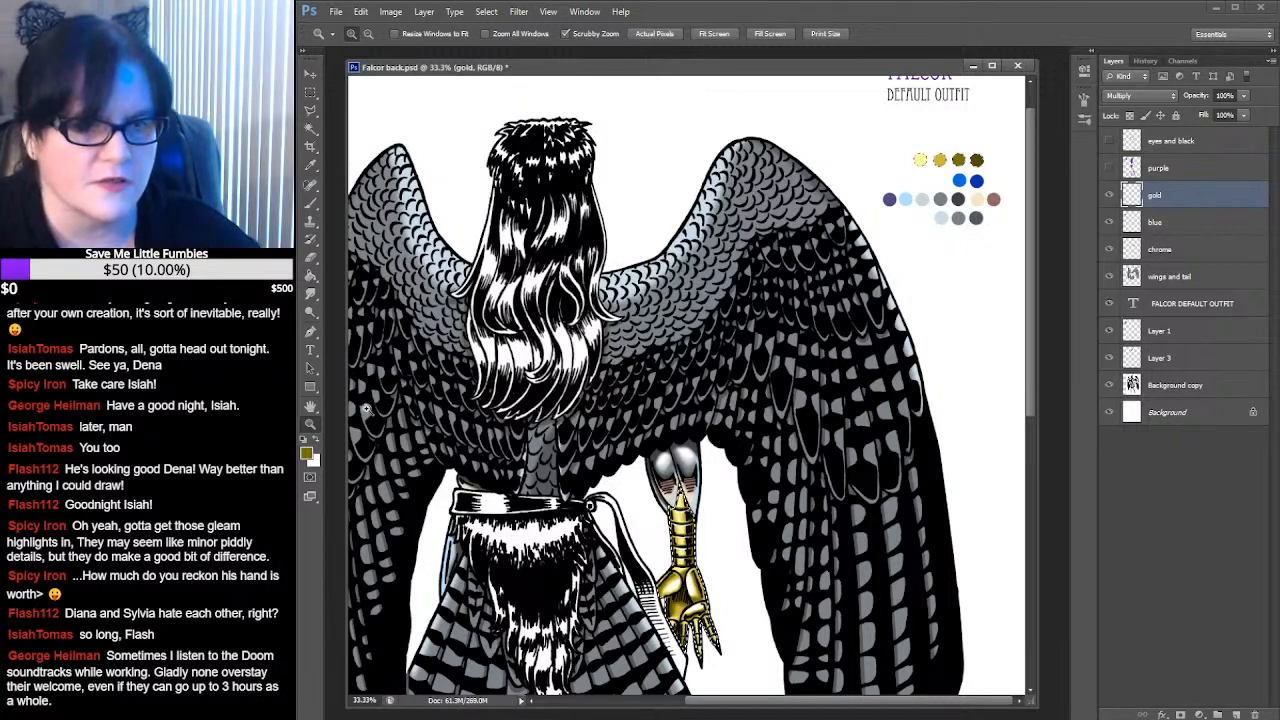
Sample the lightest gold swatch as the background colour and the darkest gold swatch as the foreground colour
click(310, 203)
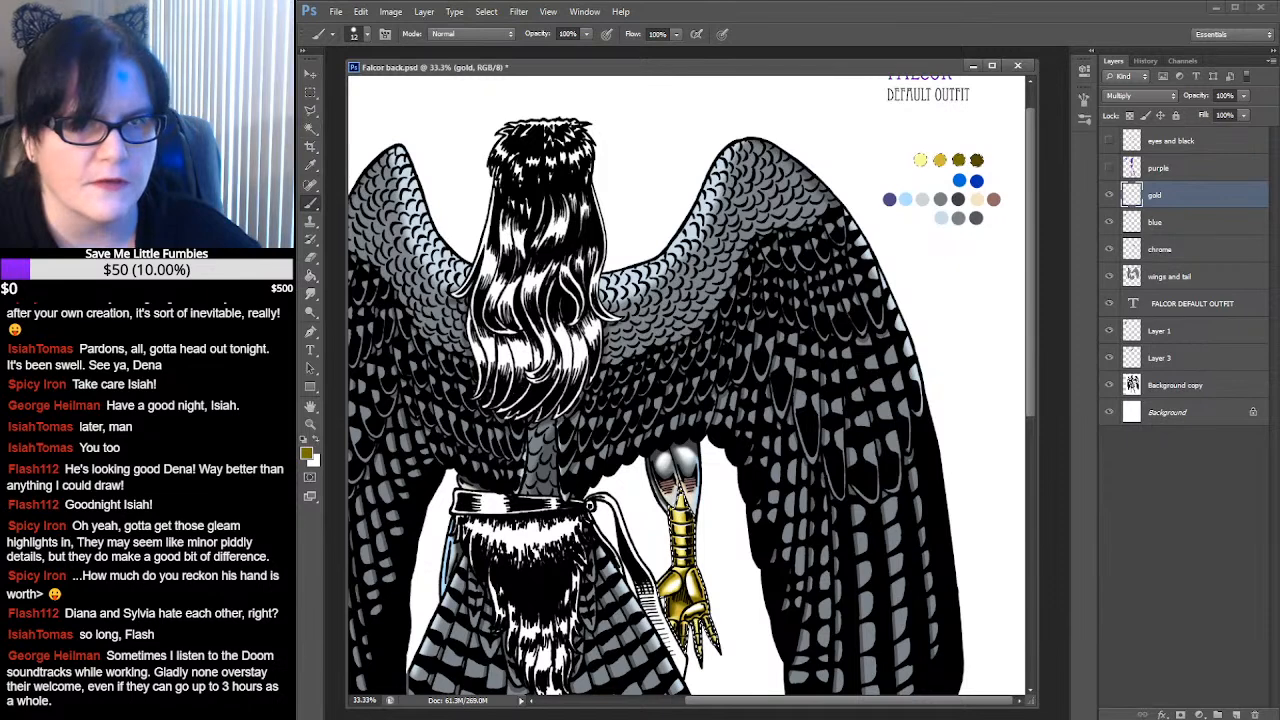
click(310, 165)
click(921, 160)
click(316, 441)
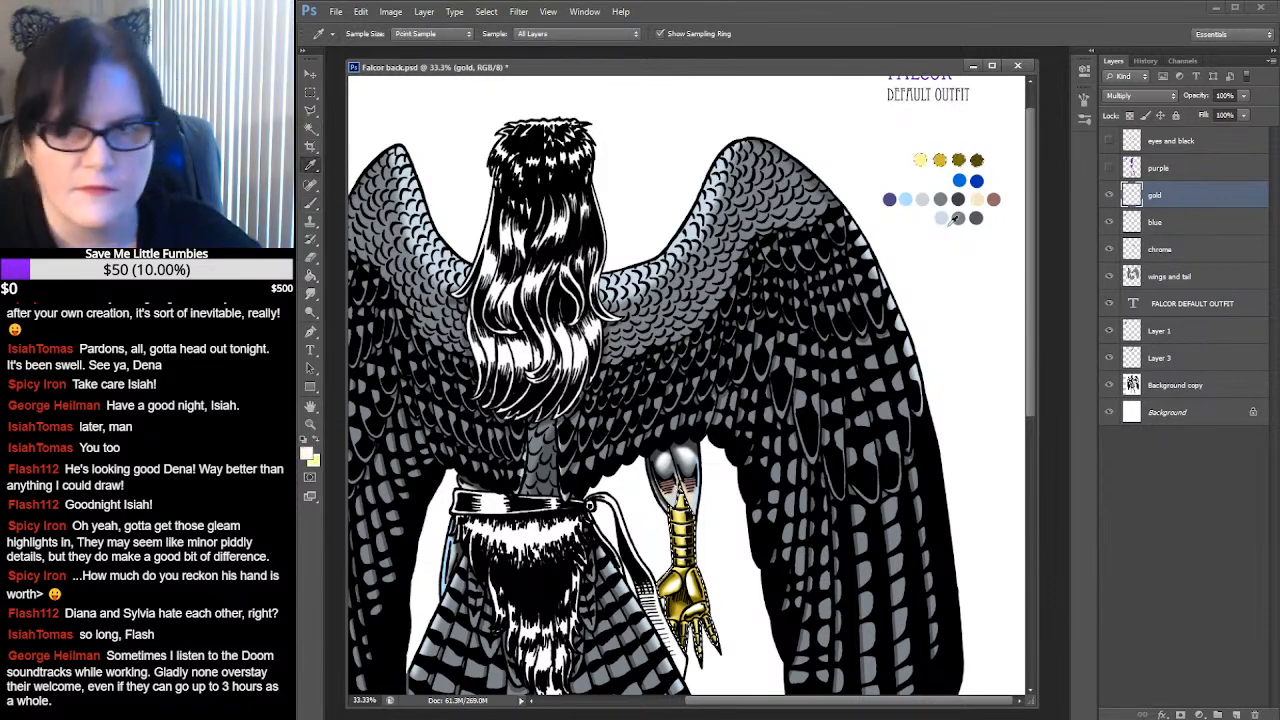
click(976, 158)
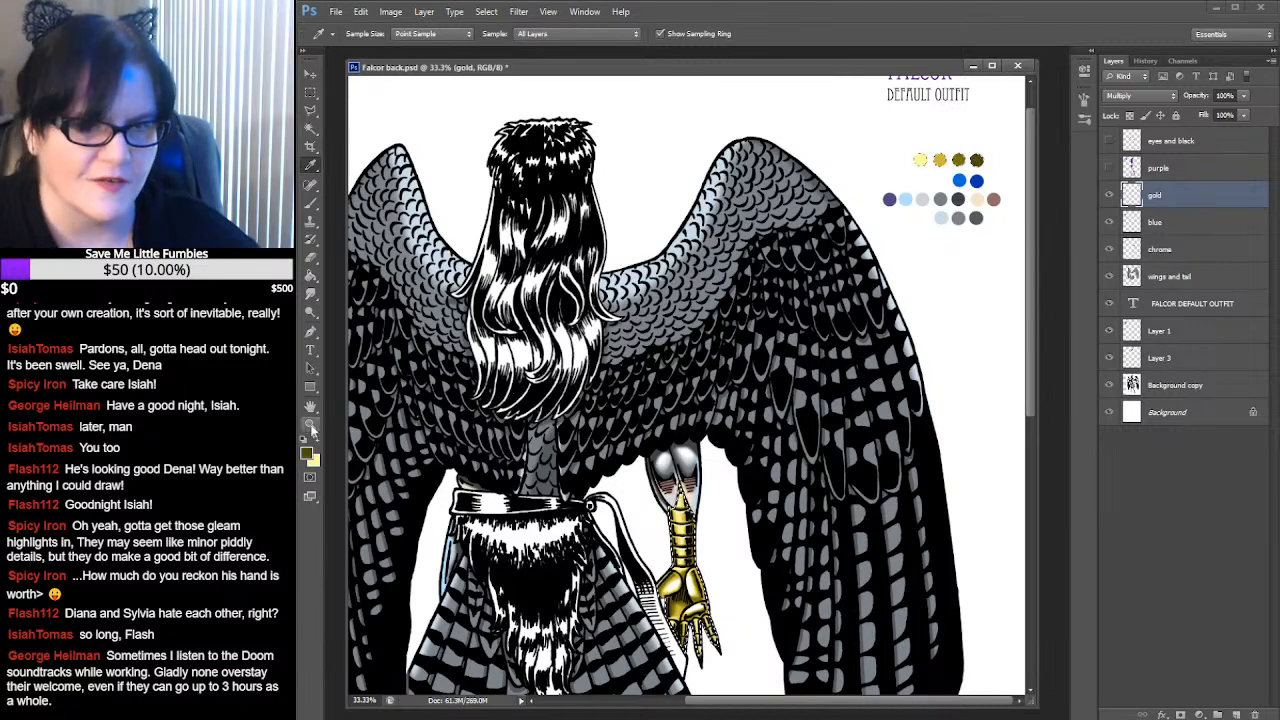
Deepen the shadows on the thumb base and the two fingers nearest the body in dark gold with the soft 24 px brush
click(310, 424)
drag(701, 540, 718, 281)
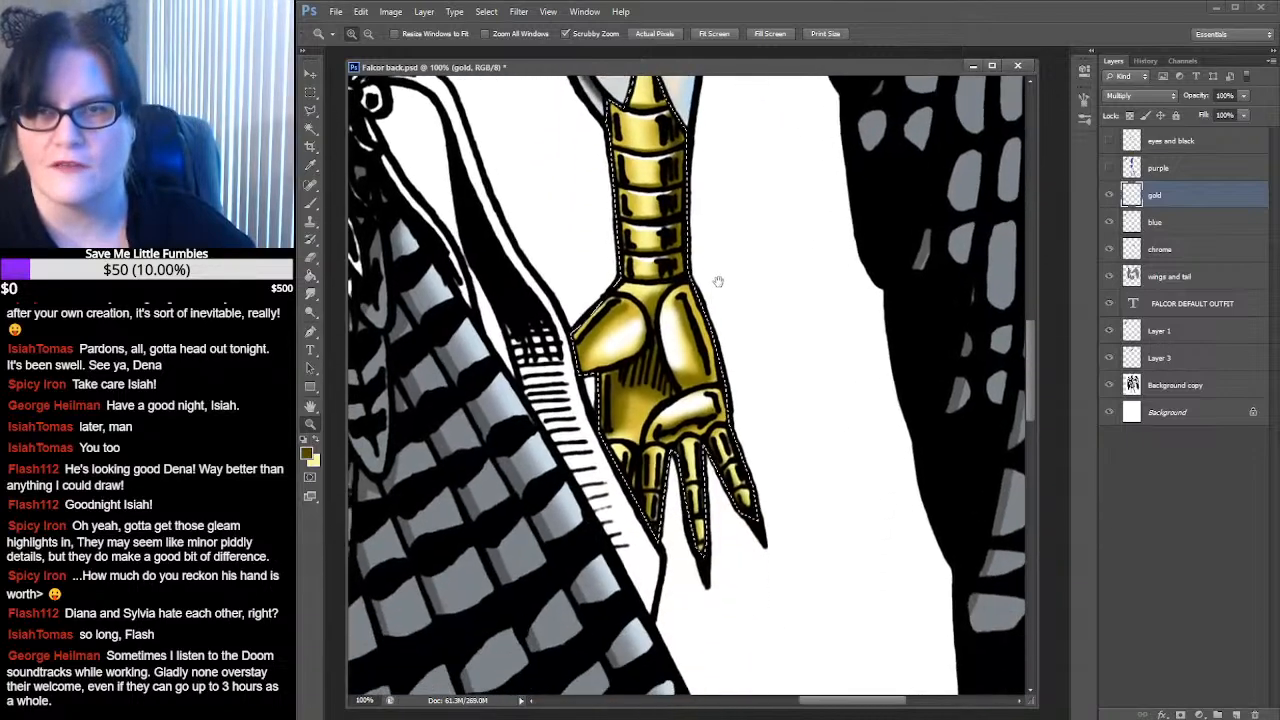
click(652, 371)
key(b)
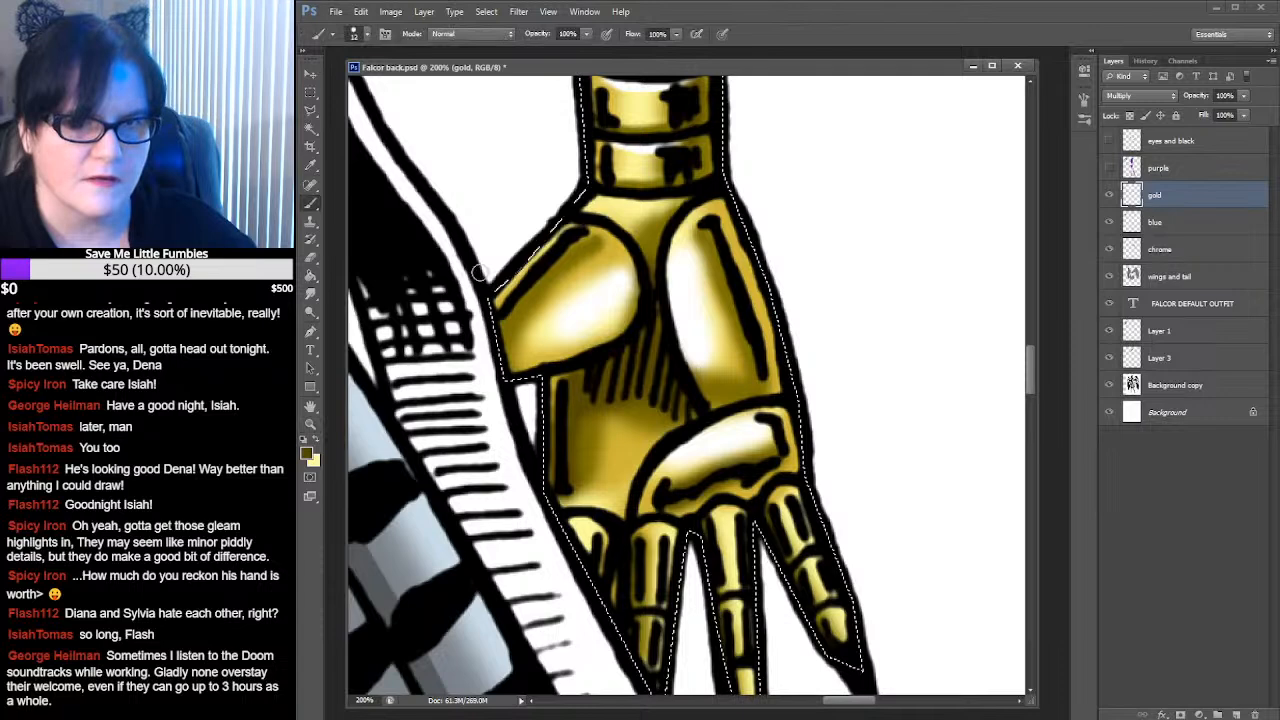
click(366, 34)
click(415, 205)
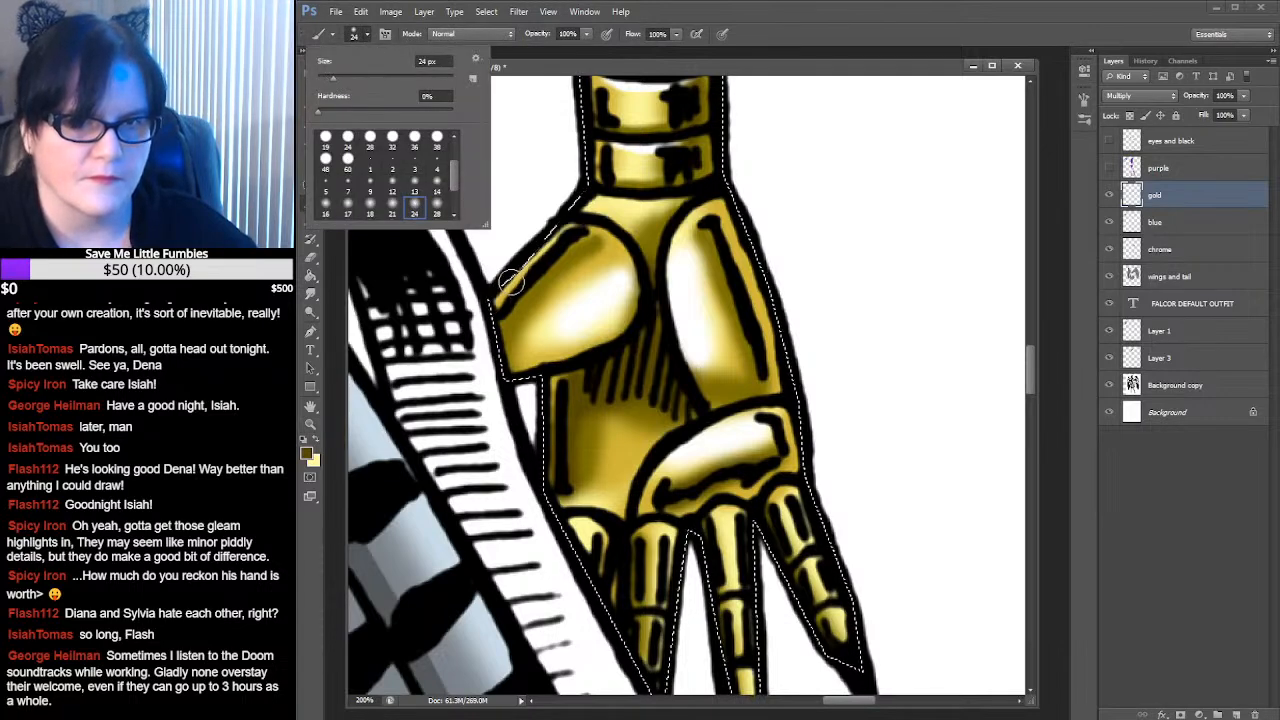
click(508, 288)
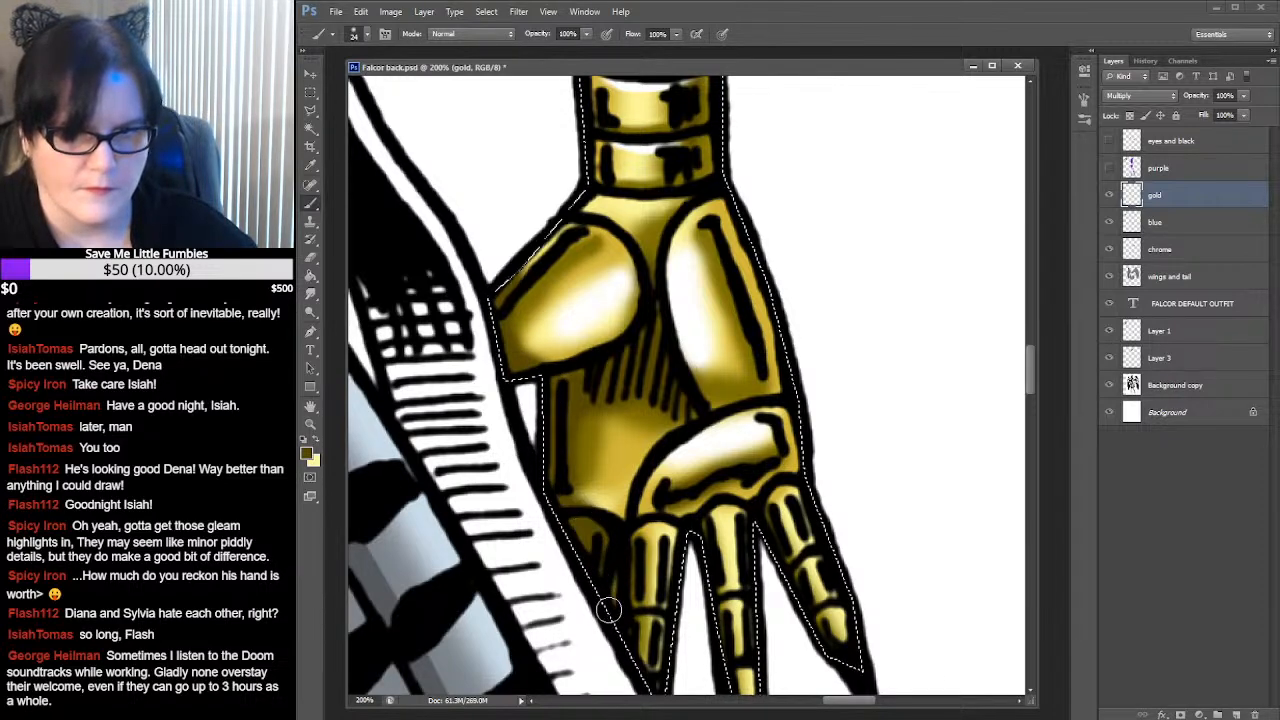
drag(790, 582, 800, 398)
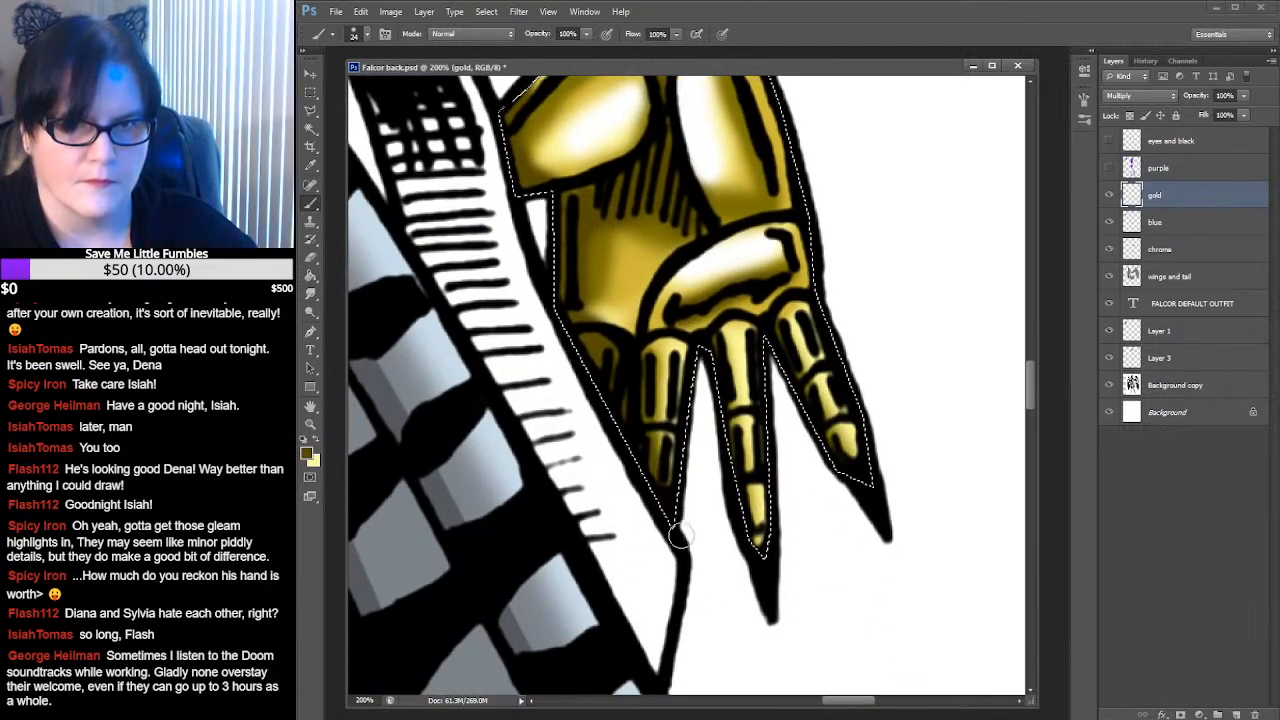
Make light gold the foreground colour and paint highlights along the outer edge of the hand with the soft 12 px brush
click(316, 440)
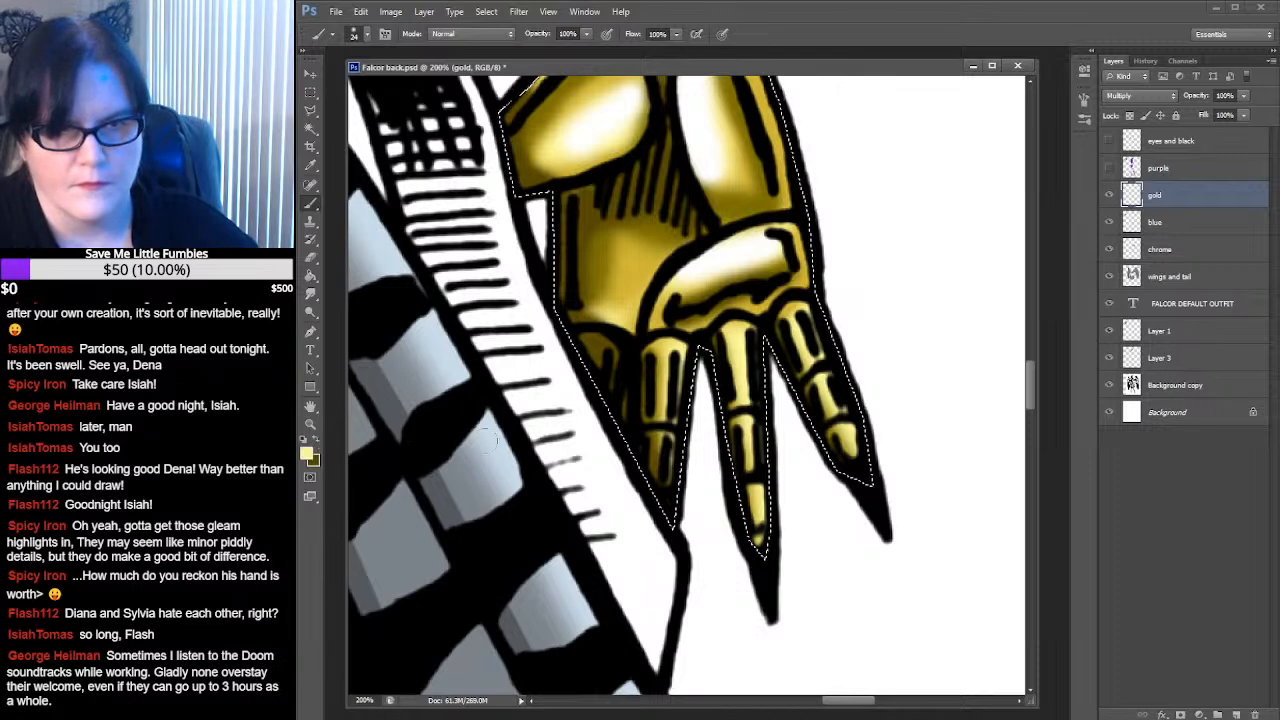
click(367, 36)
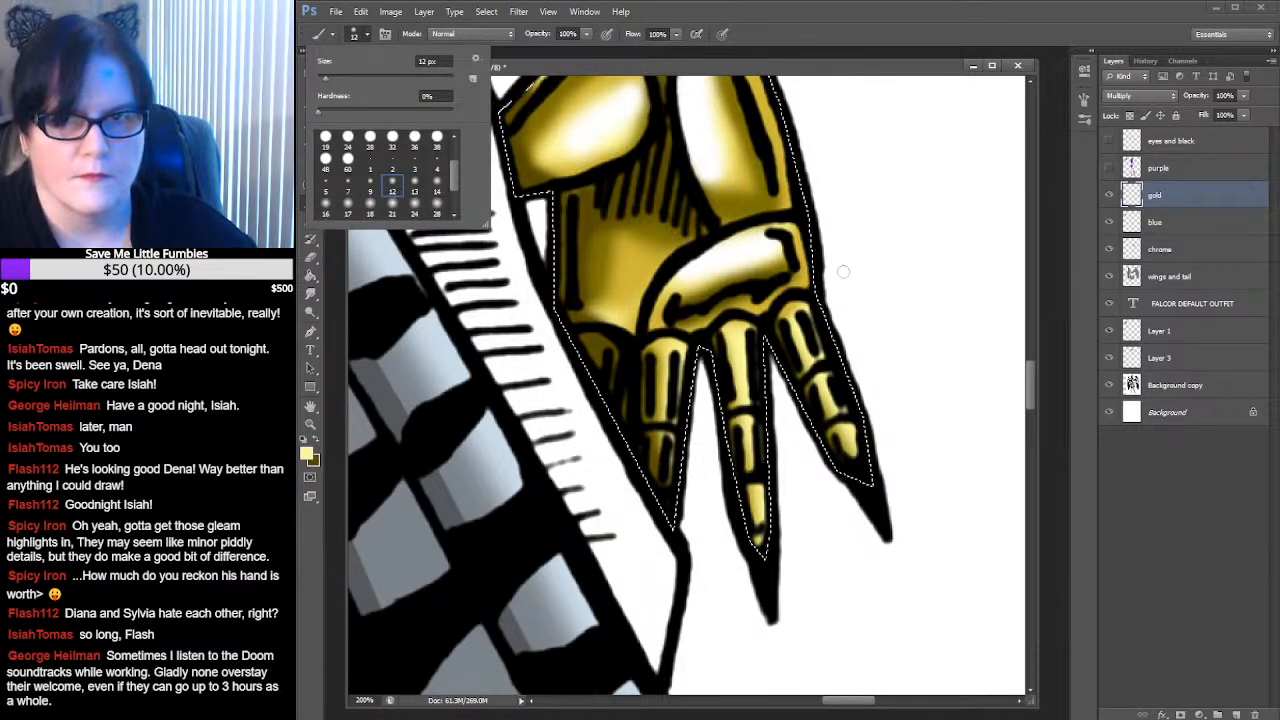
click(802, 258)
drag(801, 257, 794, 225)
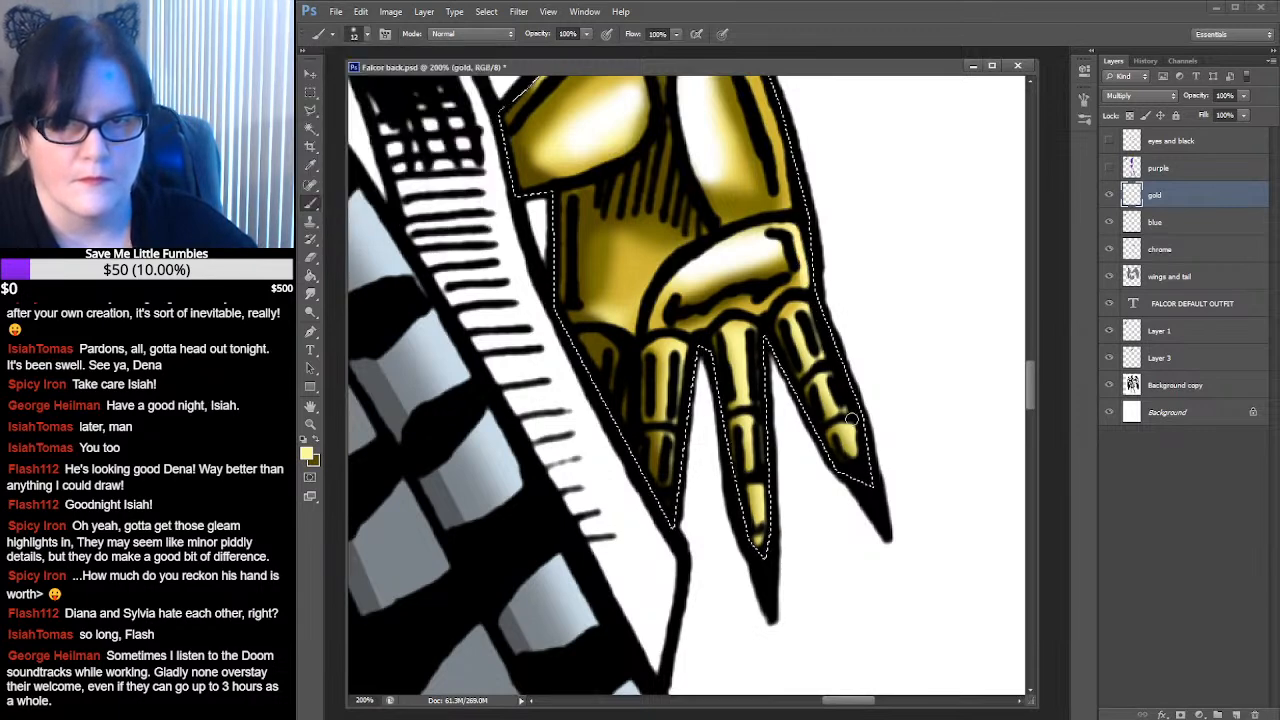
drag(869, 123, 903, 369)
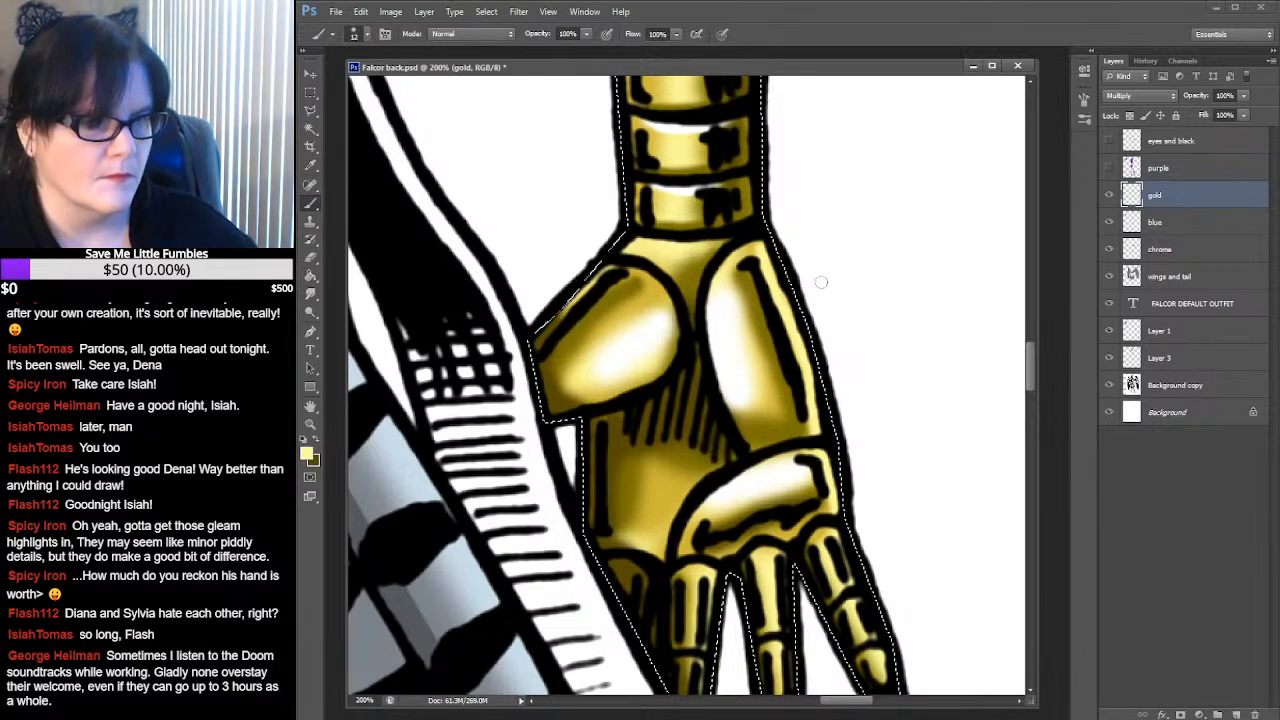
drag(827, 240, 815, 413)
drag(817, 277, 829, 369)
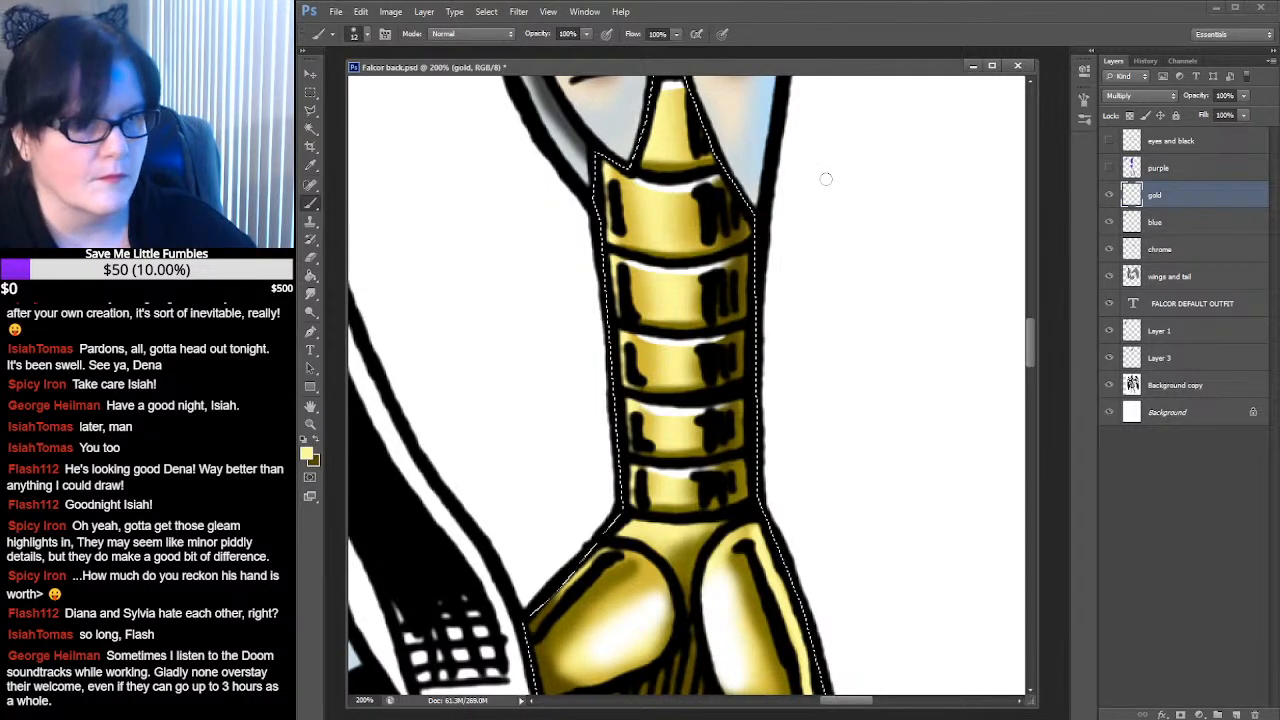
Sample the mid gold from the palm of the hand as the foreground colour and return to the Brush tool
drag(843, 271, 817, 117)
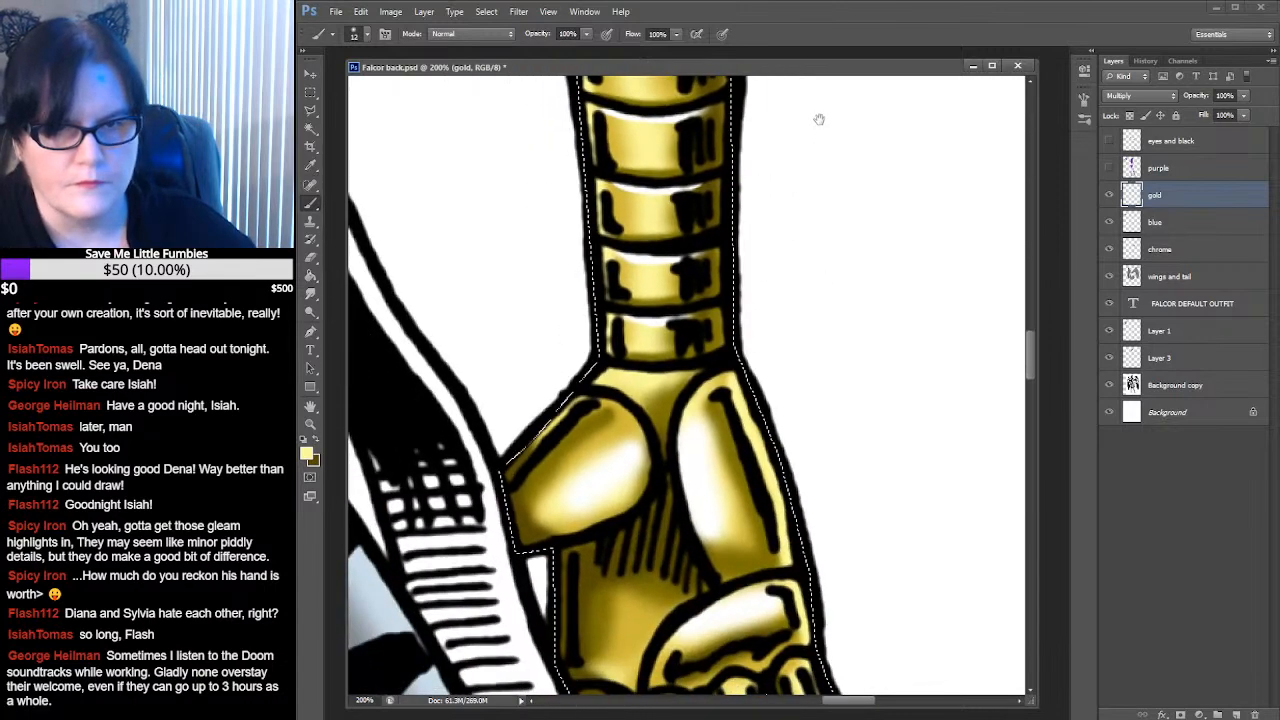
drag(791, 214, 797, 190)
click(310, 165)
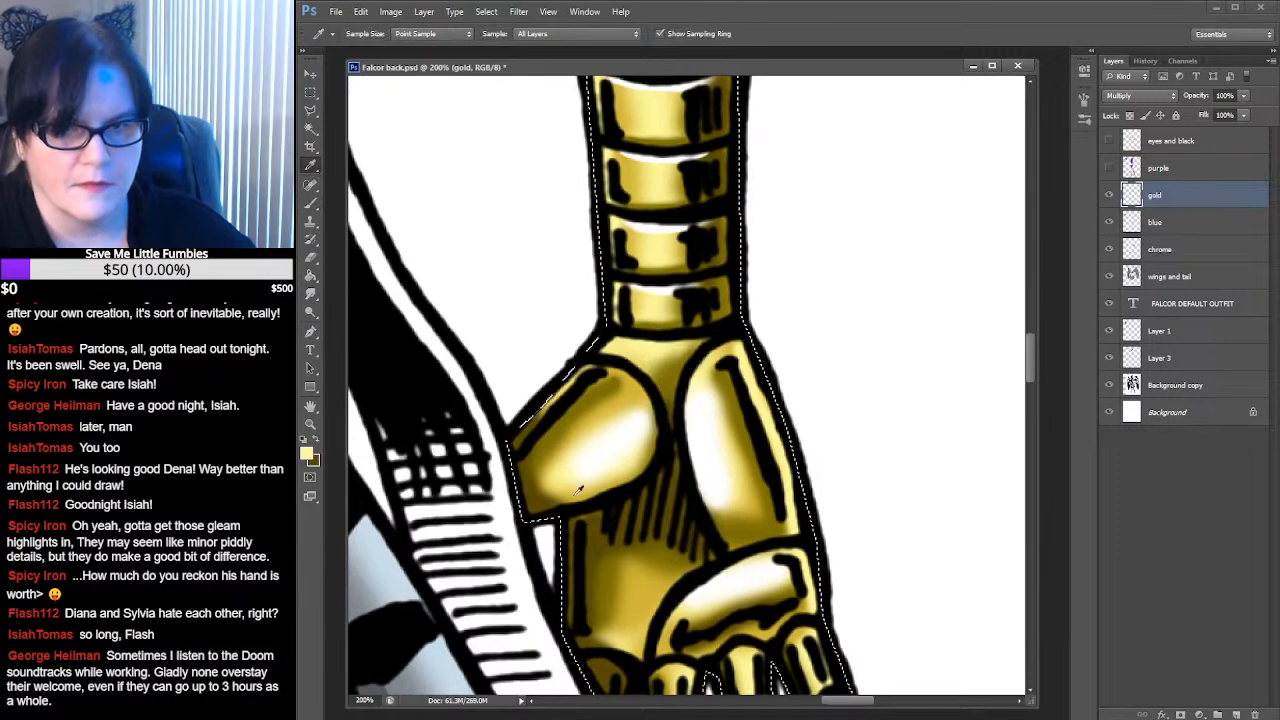
click(645, 580)
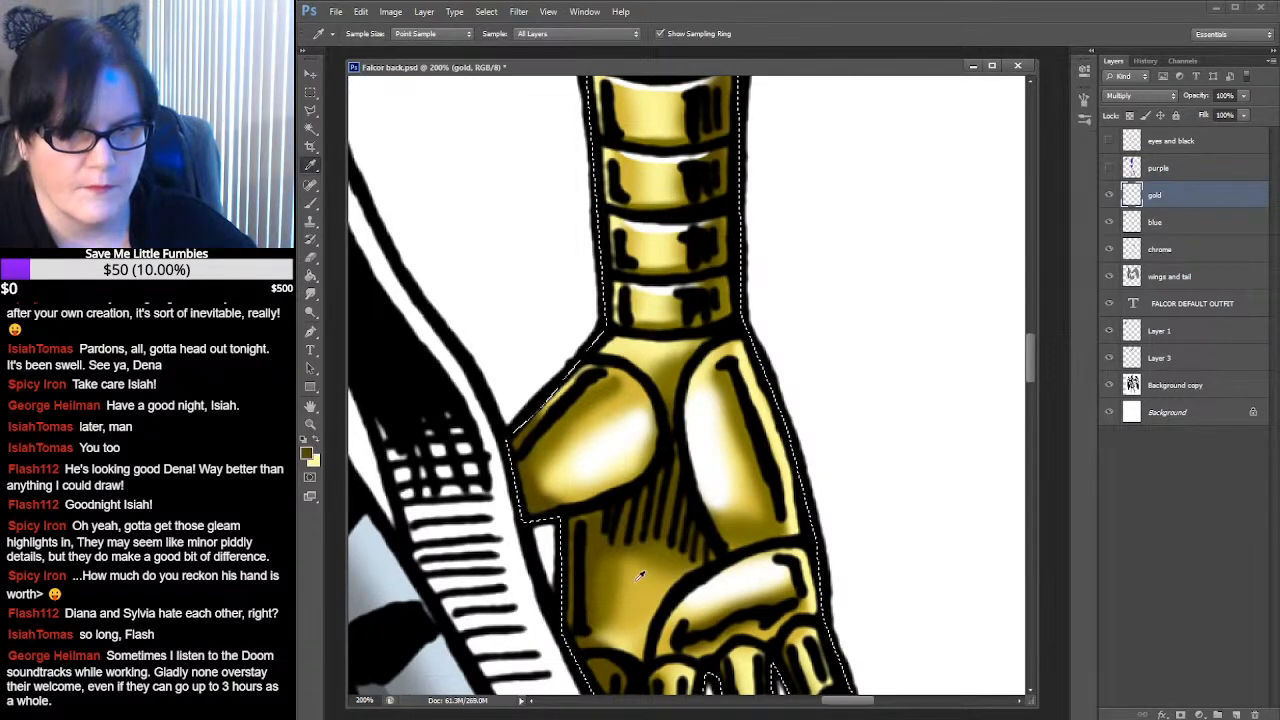
drag(814, 300, 714, 528)
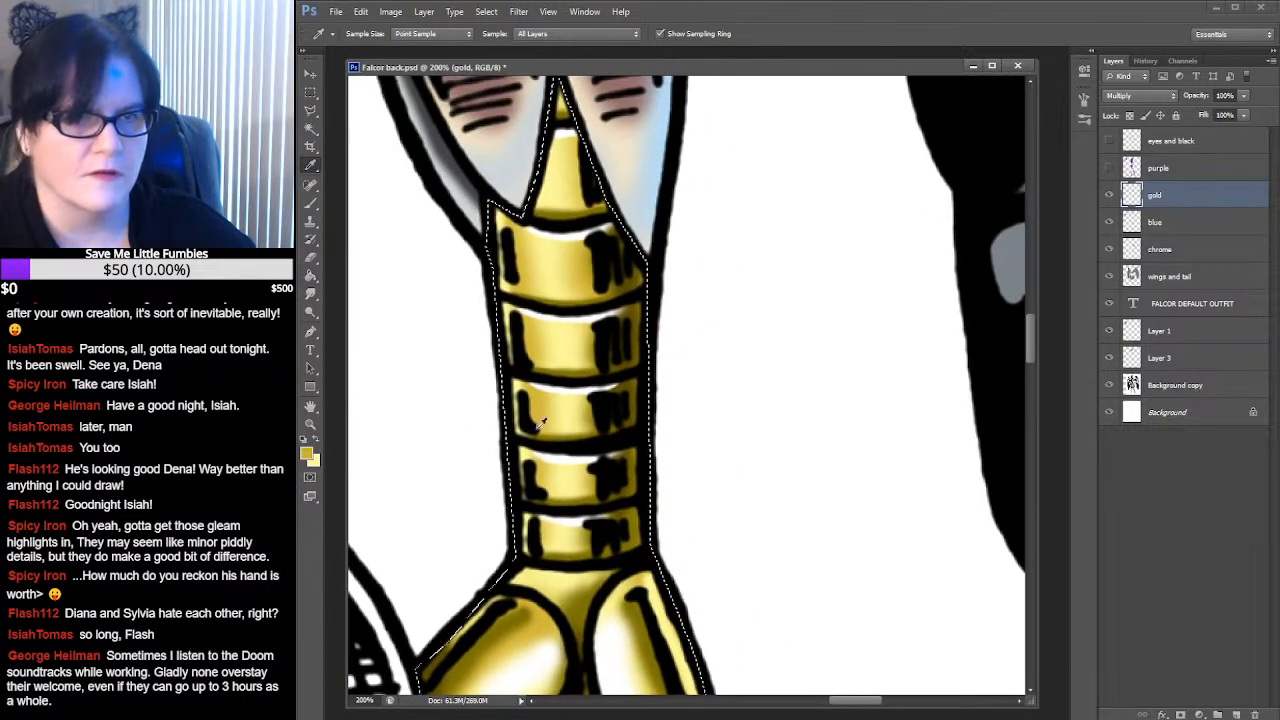
key(b)
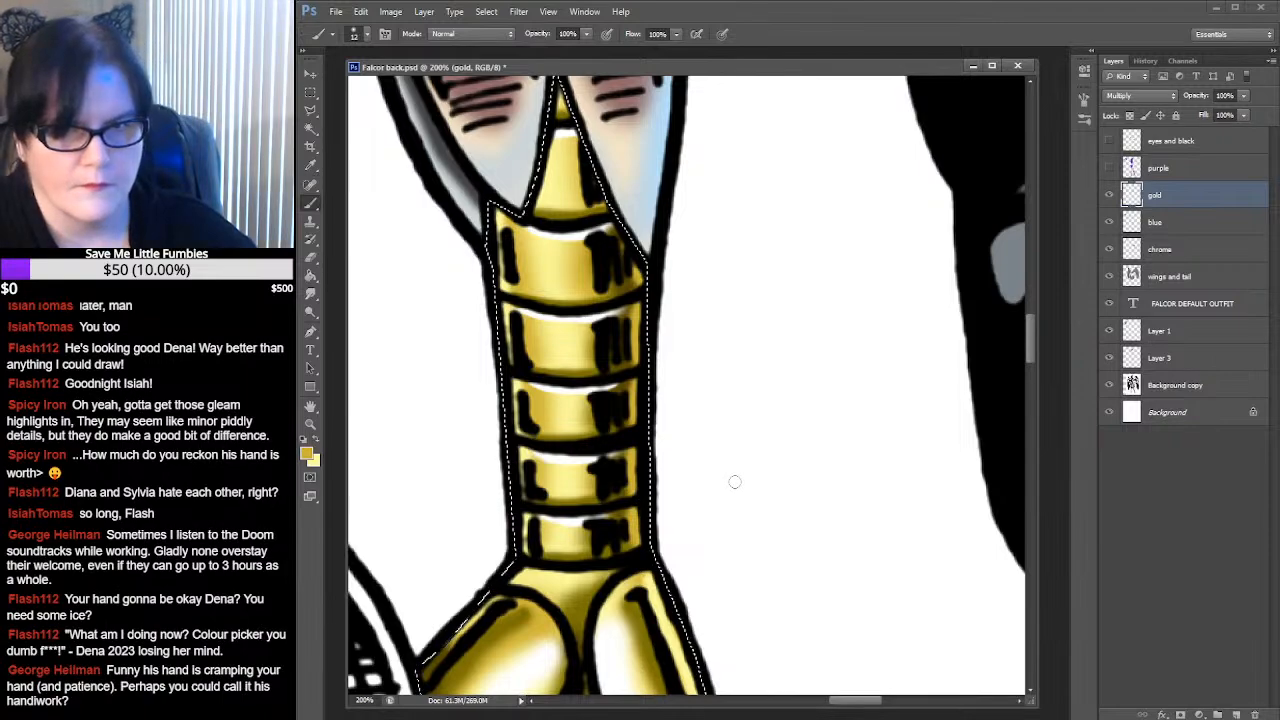
Clear the selection around the gold arm and save the Falcor back document
click(310, 423)
alt+click(790, 373)
alt+click(802, 372)
alt+click(802, 372)
alt+click(802, 372)
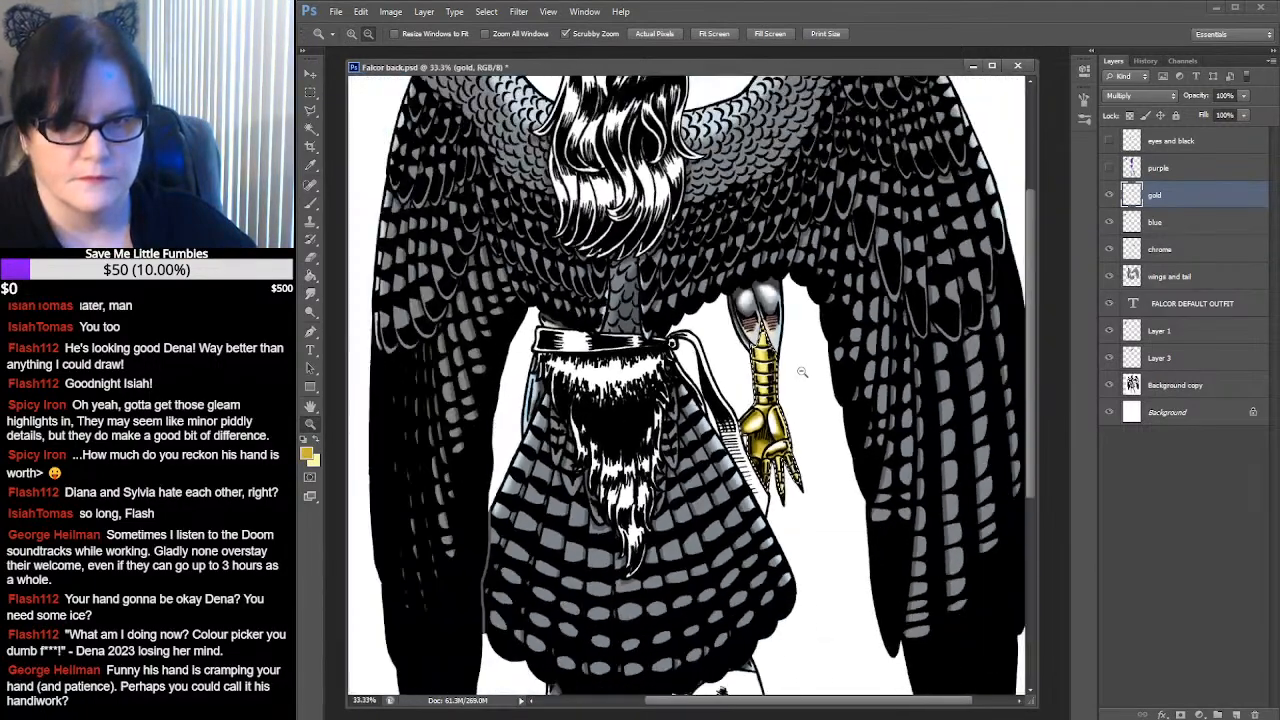
alt+click(802, 372)
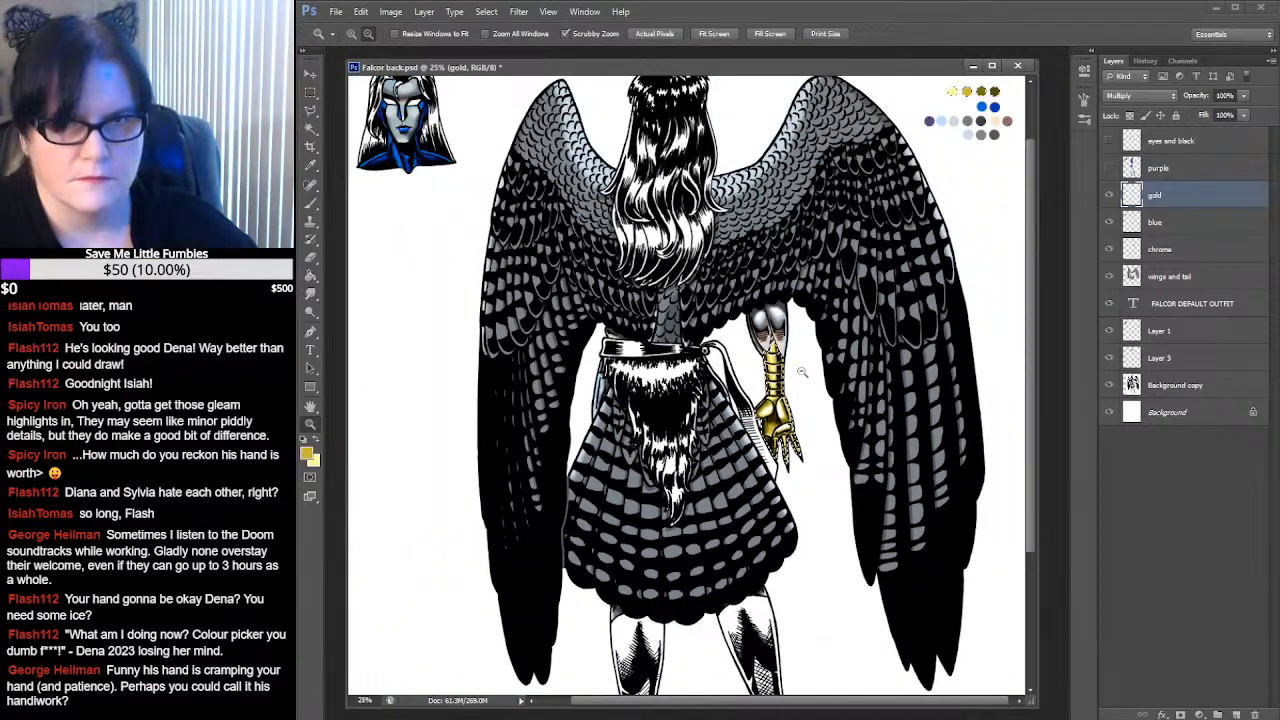
alt+click(802, 372)
key(m)
key(ctrl+d)
key(ctrl+s)
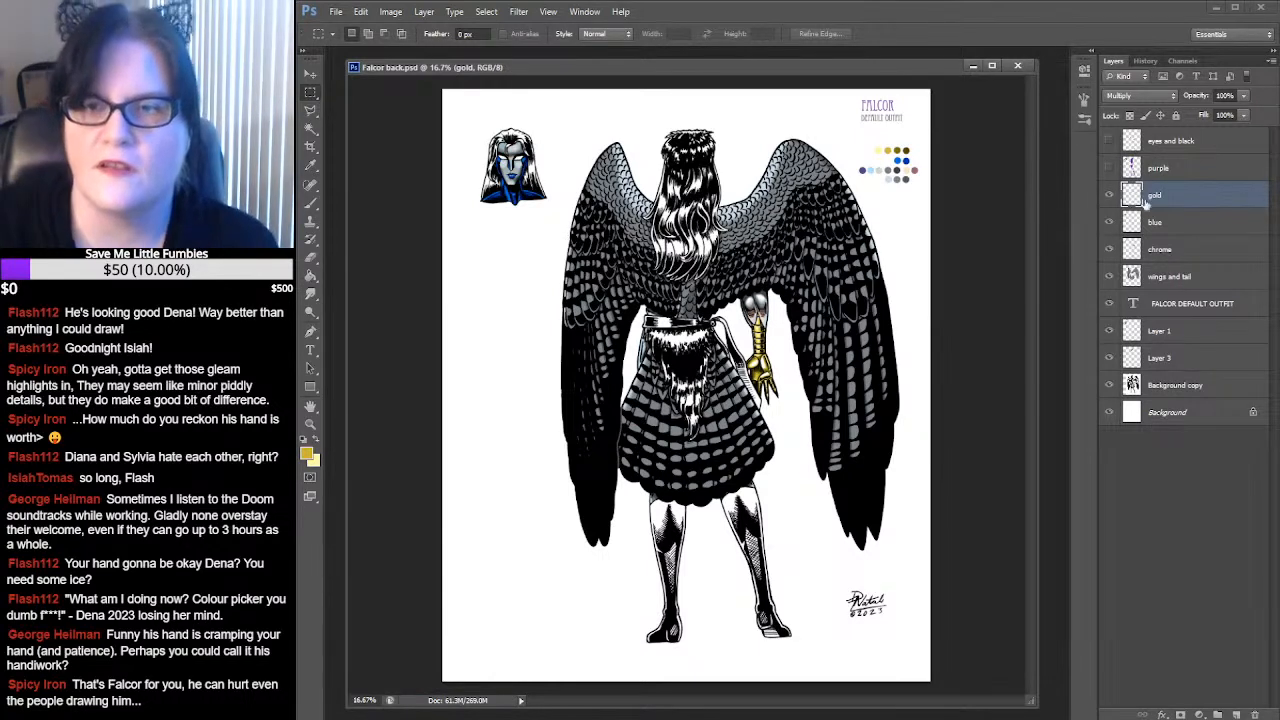
Show the purple and the eyes and black layers to check the overall colouring, and hide both again
click(1109, 168)
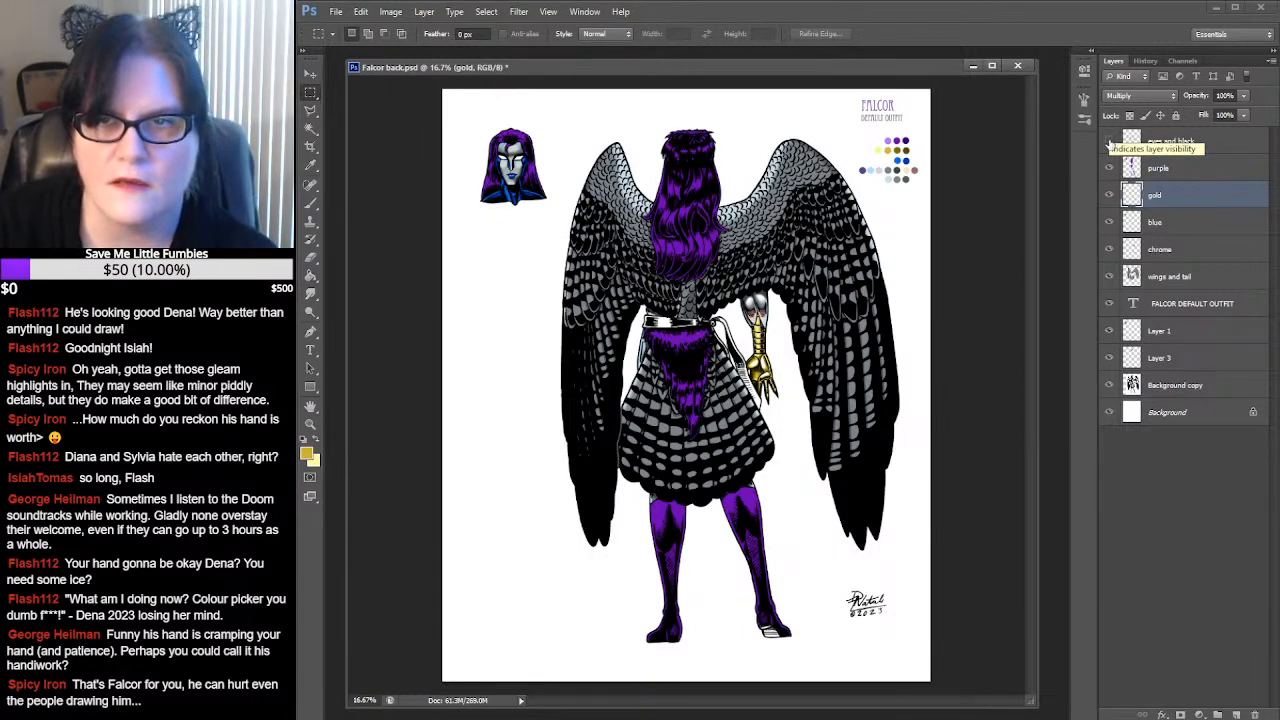
click(1109, 142)
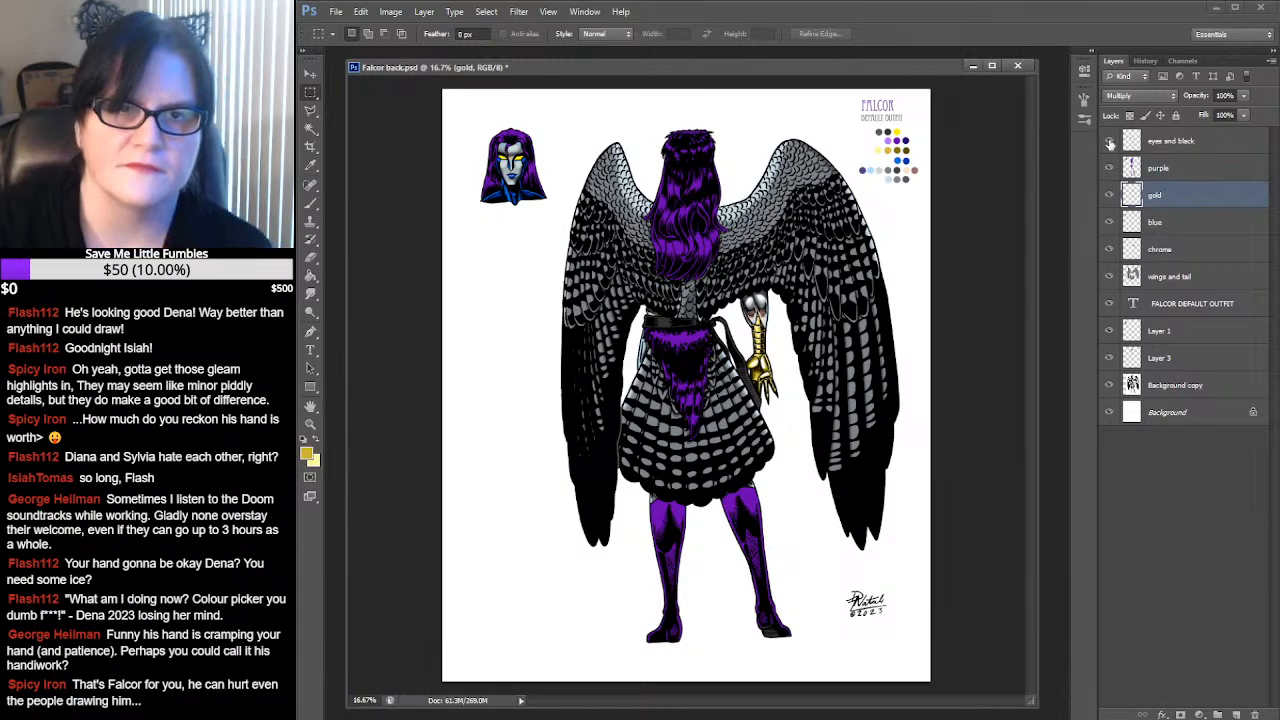
click(1109, 142)
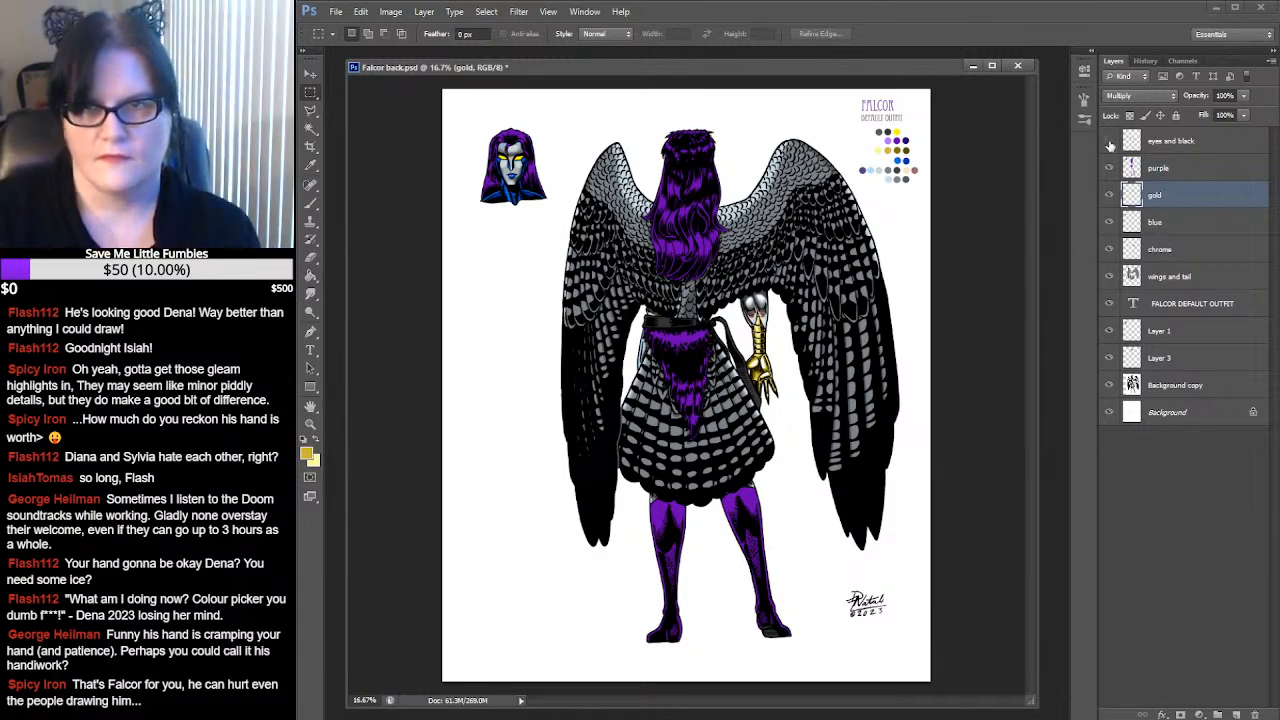
click(1110, 168)
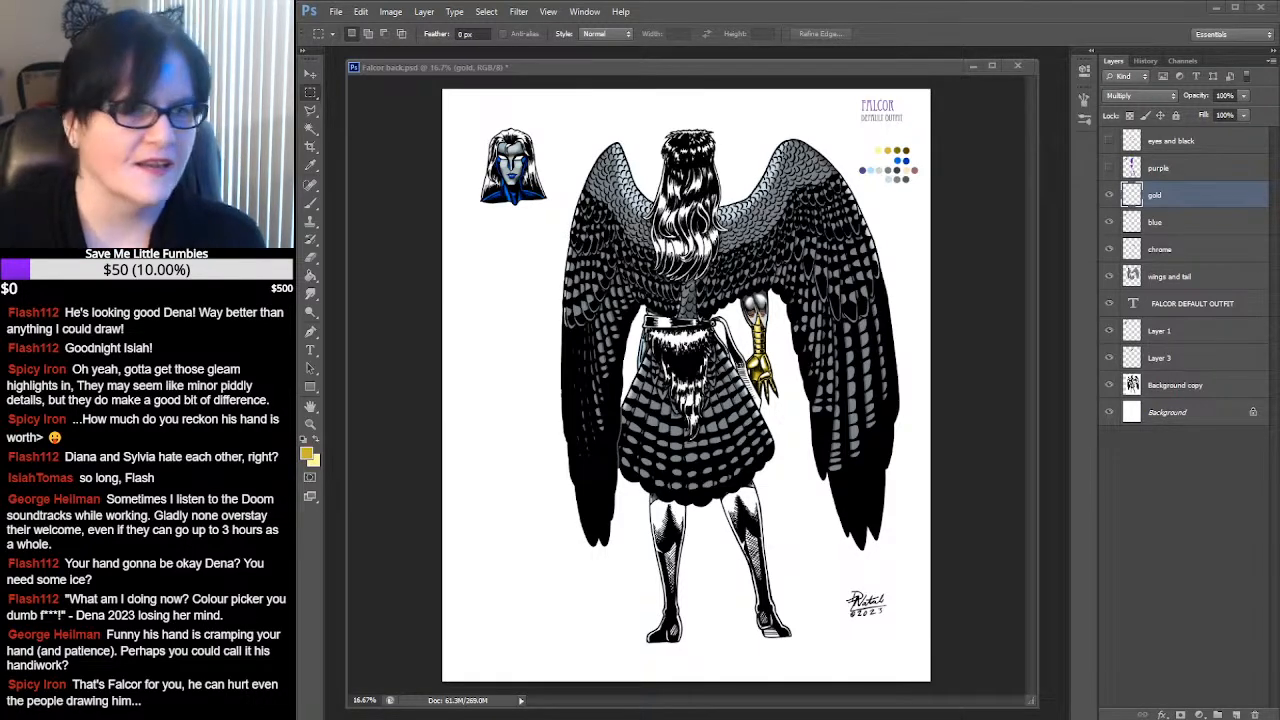
Bring in the Falcor.psd front view as a separate floating window and show its whole sheet at 16.7%
drag(6, 90, 757, 77)
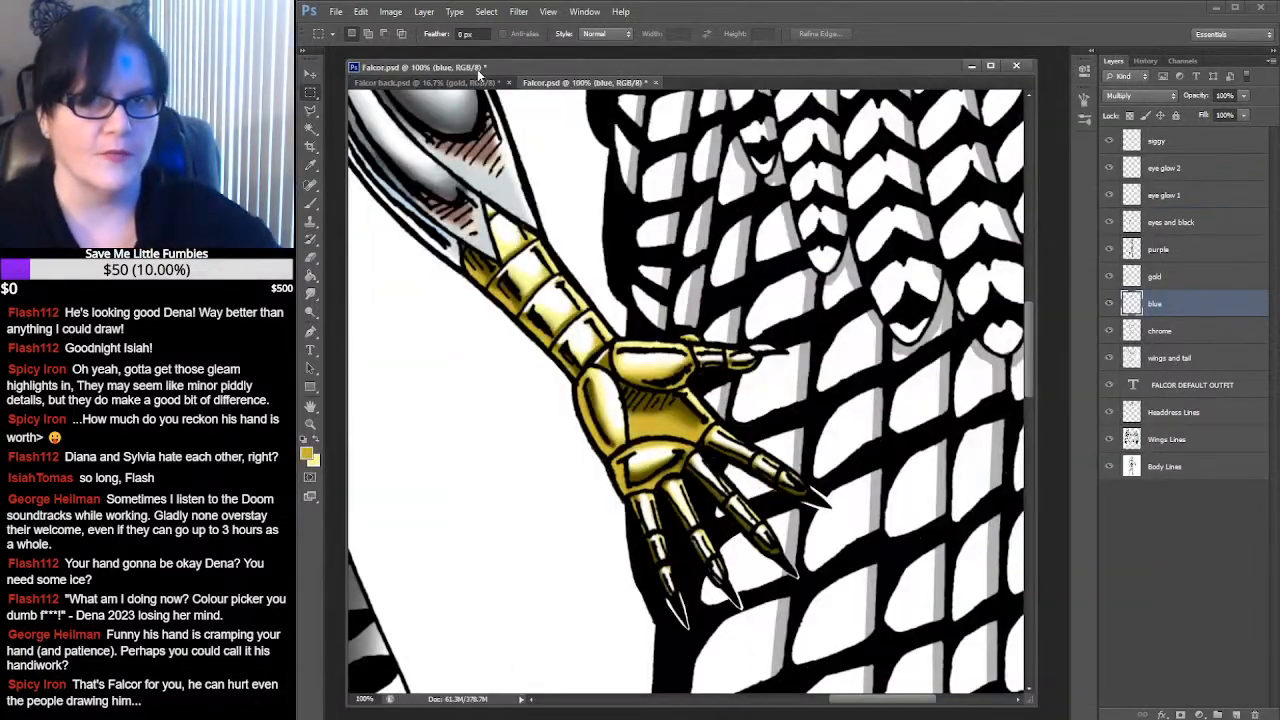
drag(535, 84, 574, 112)
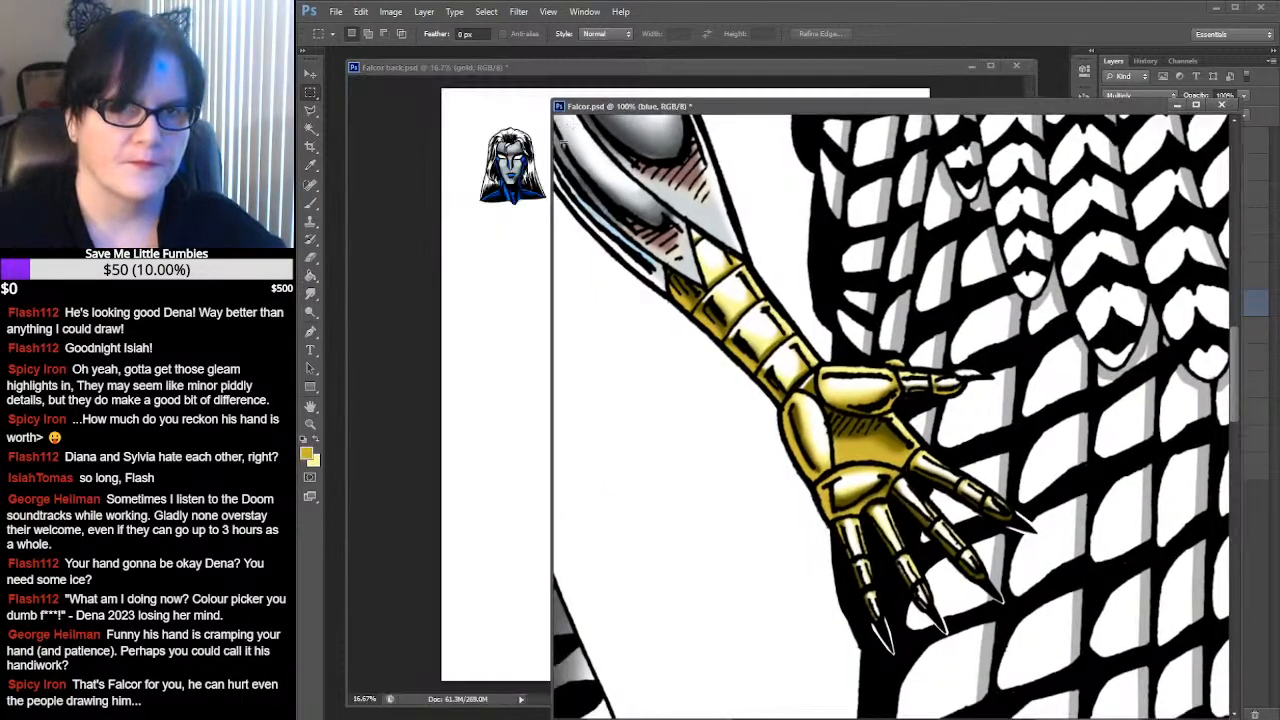
click(308, 427)
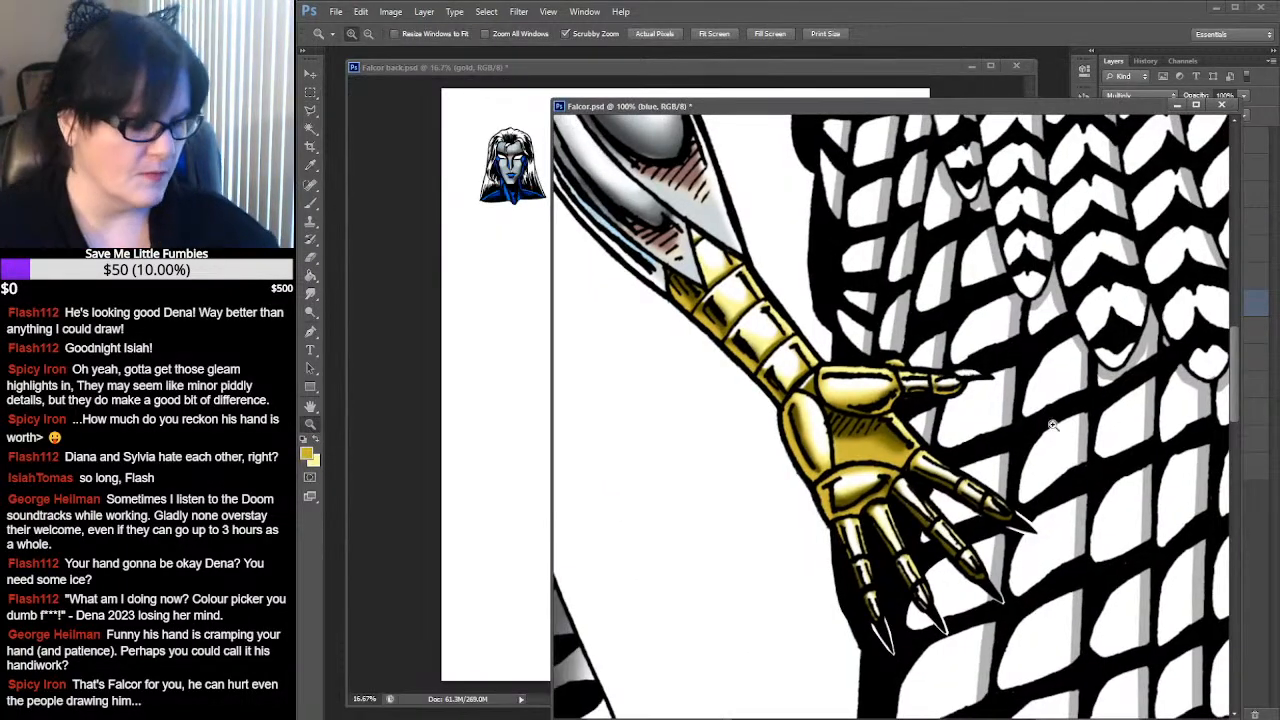
alt+click(1149, 425)
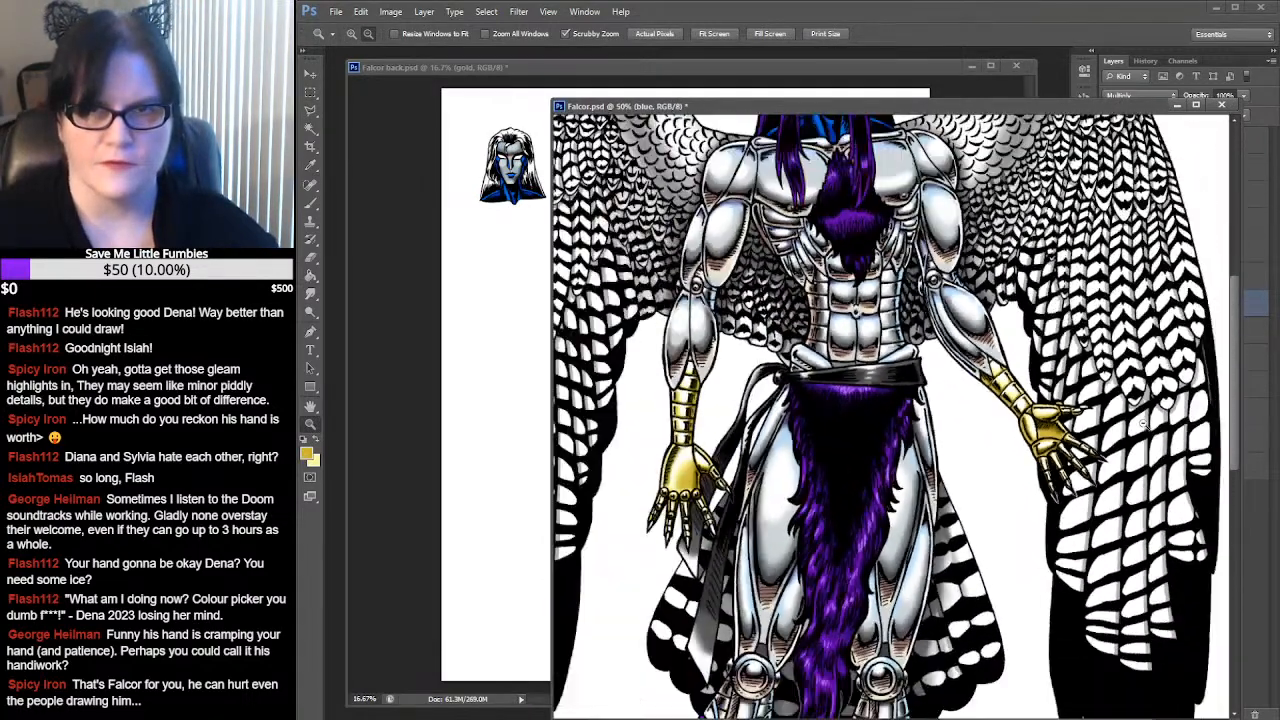
alt+click(1144, 424)
alt+click(1144, 424)
alt+click(1144, 424)
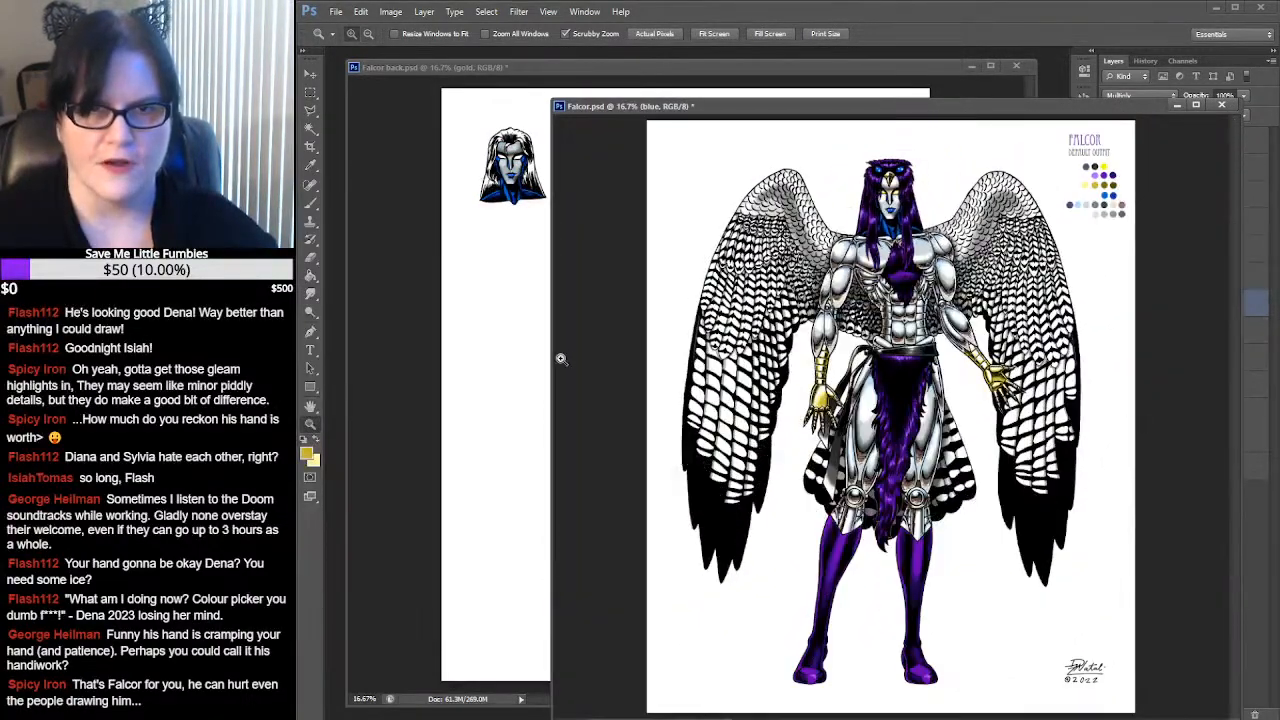
Resize and arrange the Falcor.psd and Falcor back.psd windows side by side
drag(551, 360, 714, 366)
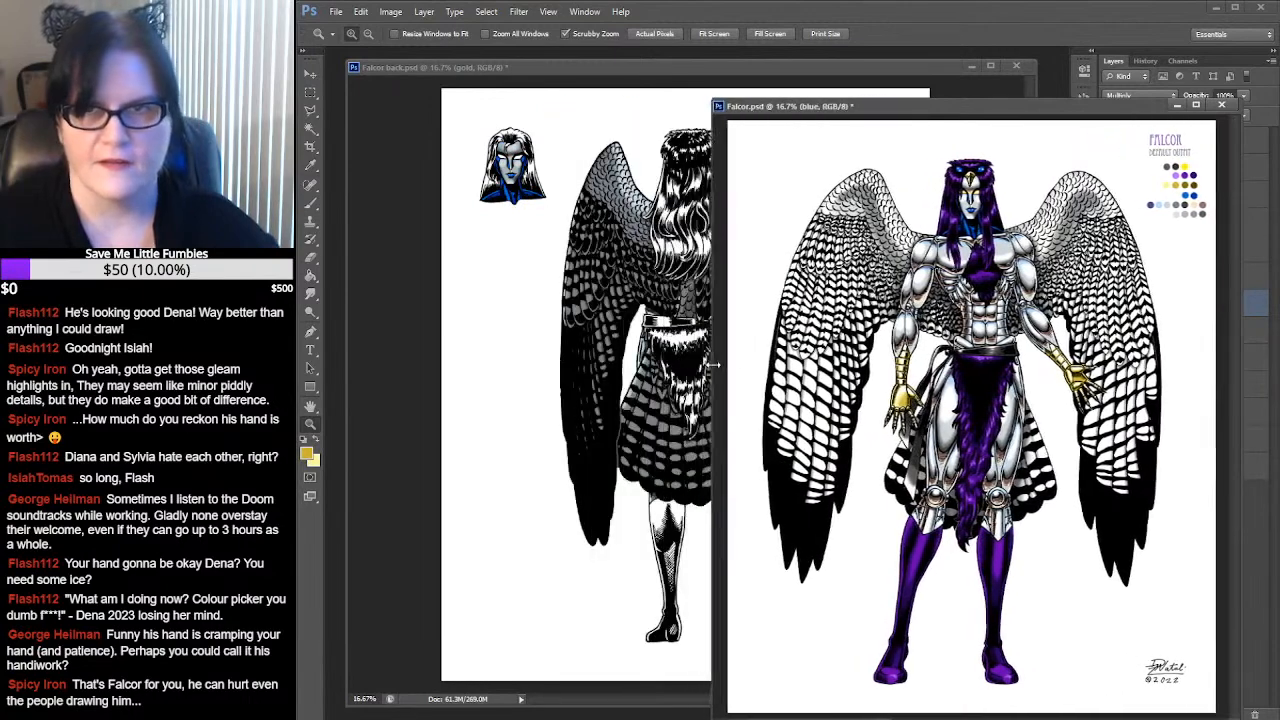
drag(1034, 101, 1068, 63)
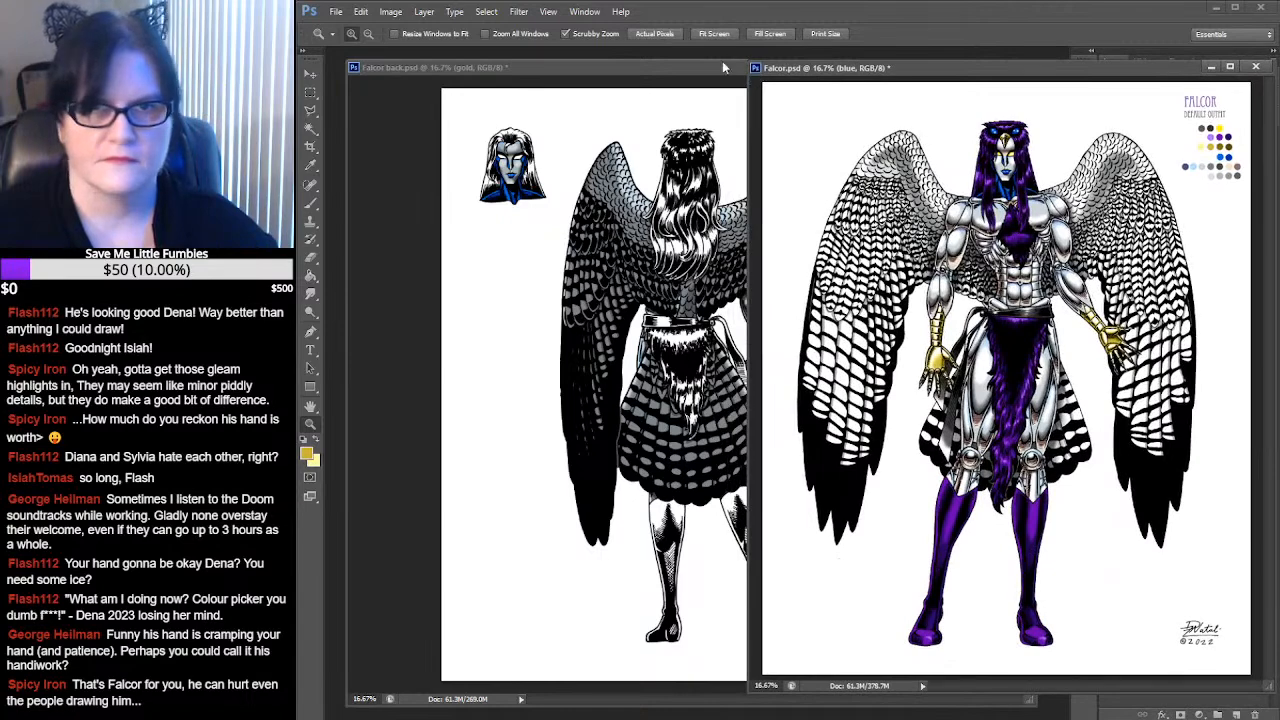
click(722, 61)
drag(1033, 242, 852, 244)
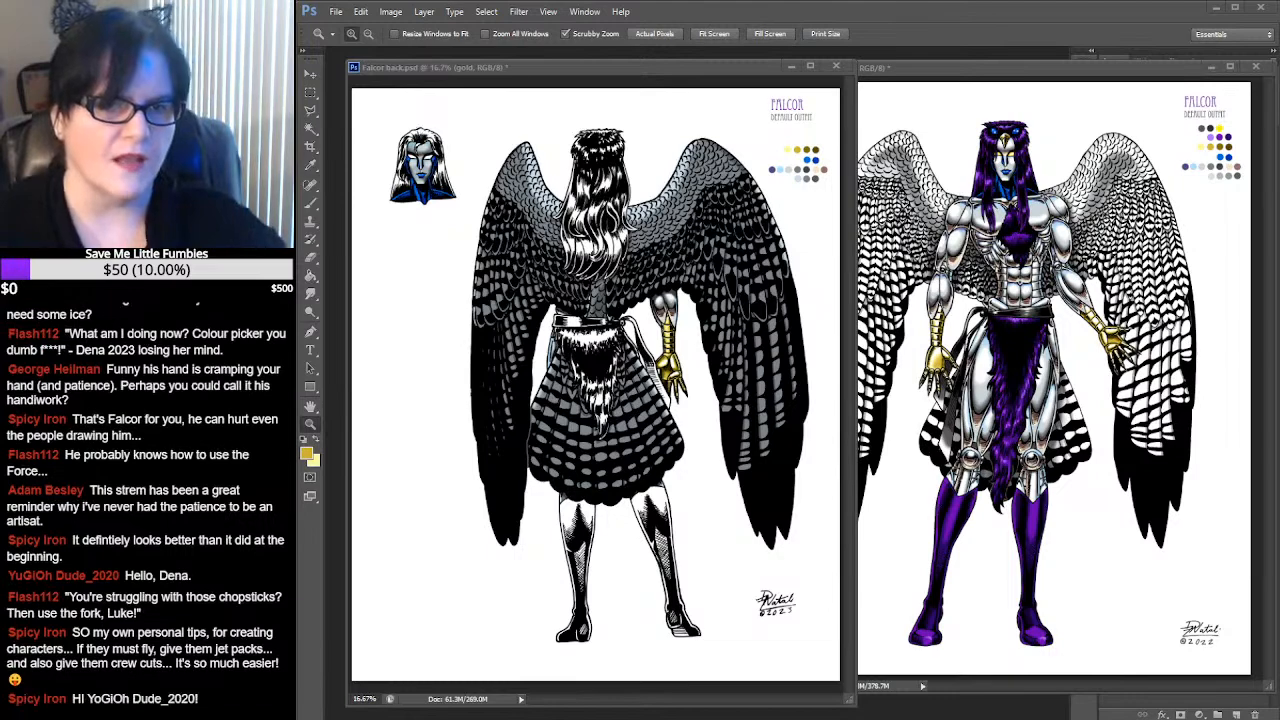
Compare the face on the back-view sheet with the face on the front-view sheet, both at 66.7%
click(423, 175)
click(436, 172)
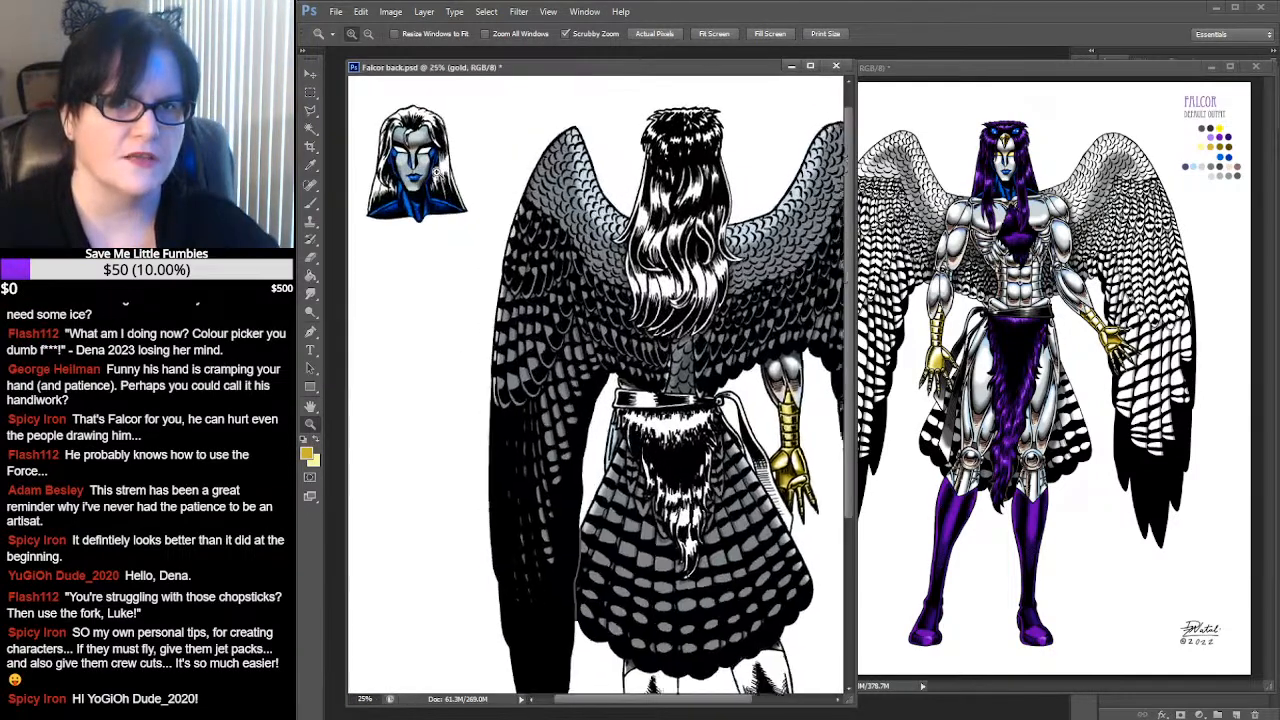
click(436, 172)
click(436, 172)
click(436, 172)
drag(436, 172, 496, 238)
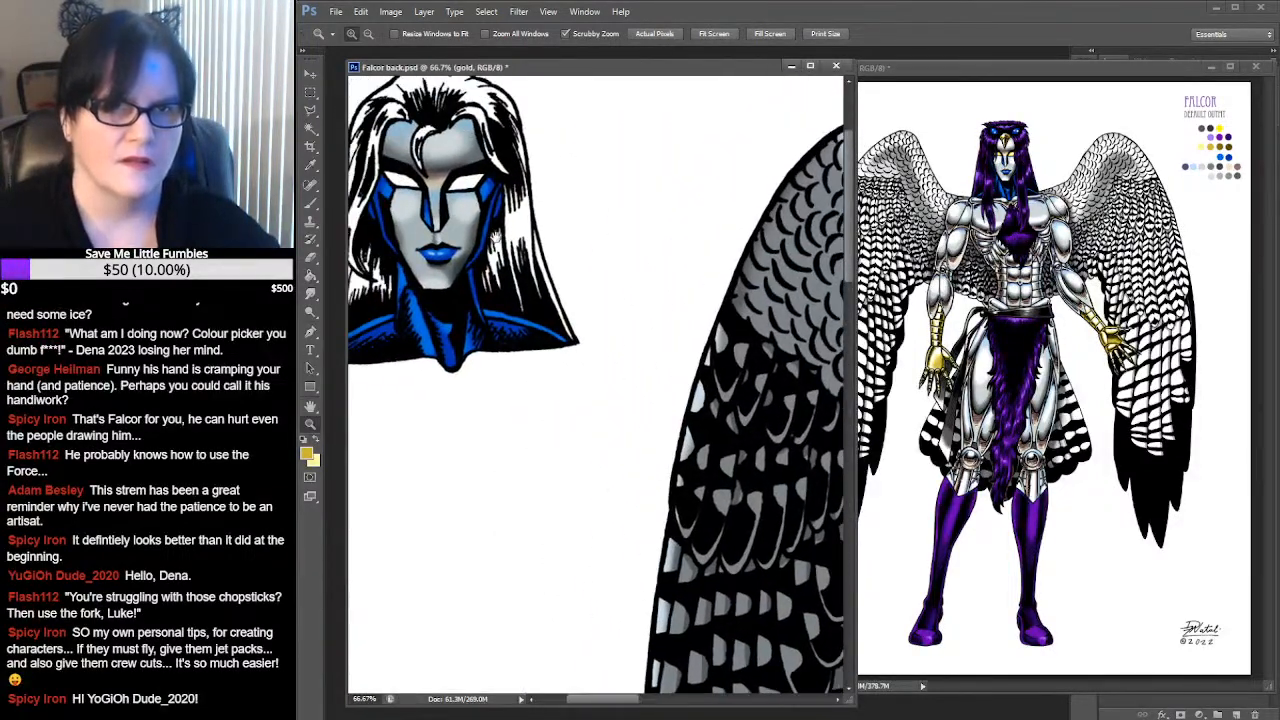
click(1106, 218)
click(1012, 186)
click(1012, 186)
click(1012, 186)
click(1010, 180)
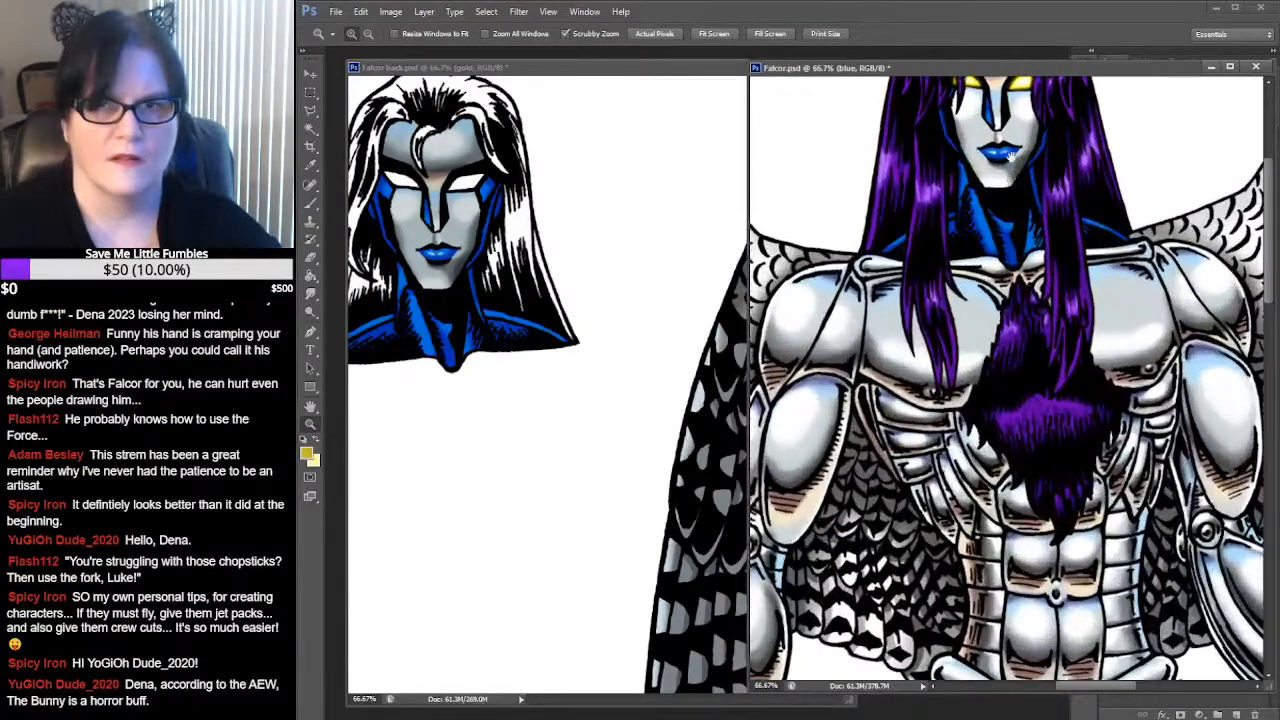
drag(1011, 172, 989, 279)
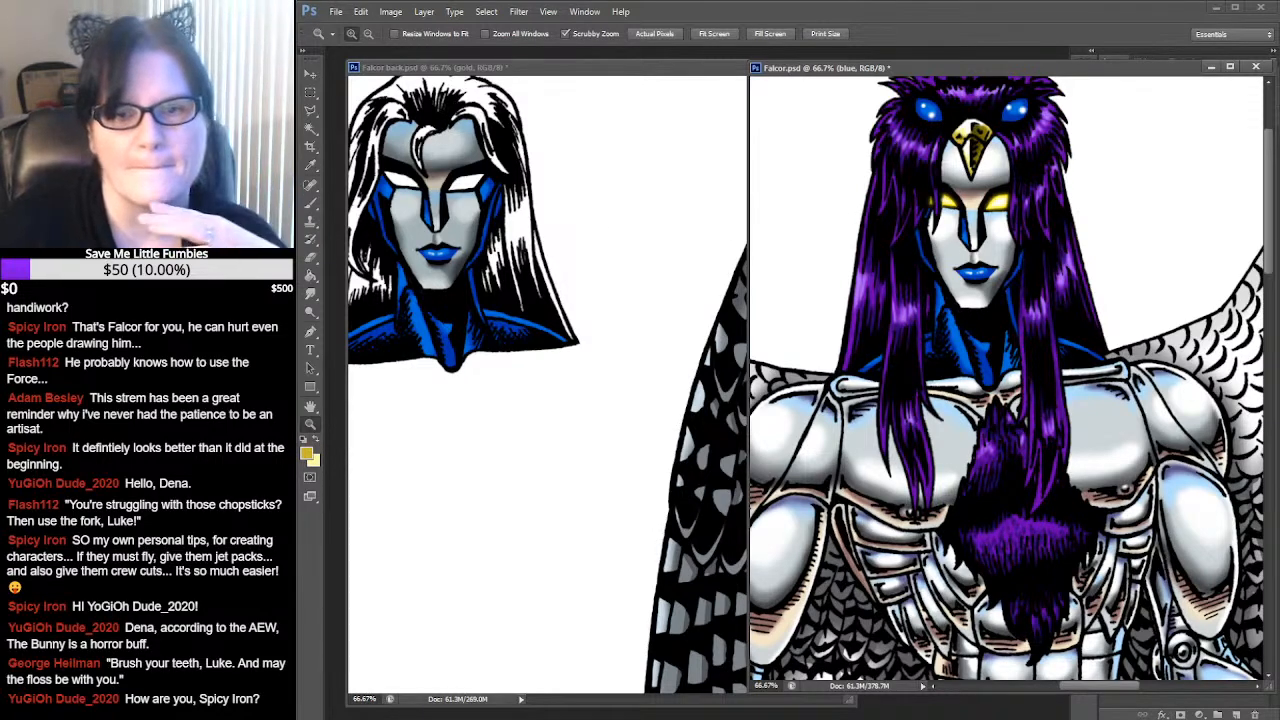
Return both sheets to 16.7% to compare the whole front and back figures
alt+click(989, 287)
alt+click(989, 287)
alt+click(989, 287)
alt+click(989, 287)
alt+click(989, 287)
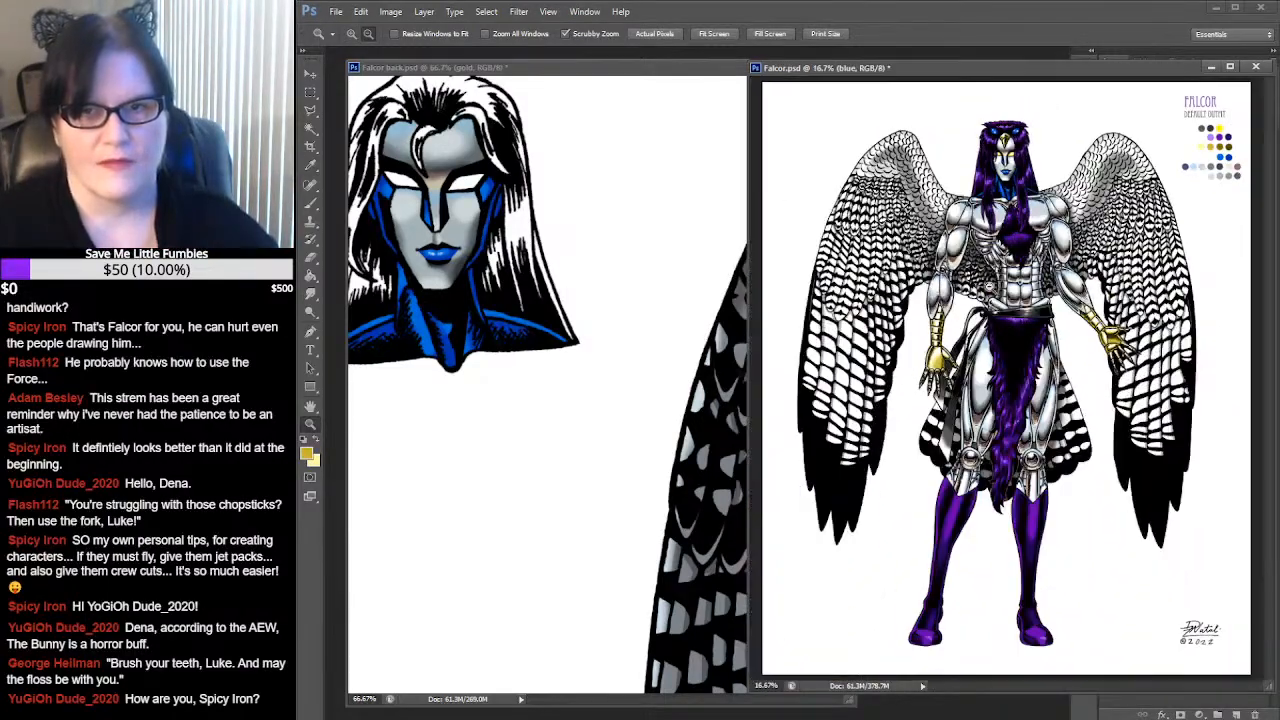
click(643, 71)
alt+click(645, 185)
alt+click(645, 185)
alt+click(645, 185)
alt+click(522, 160)
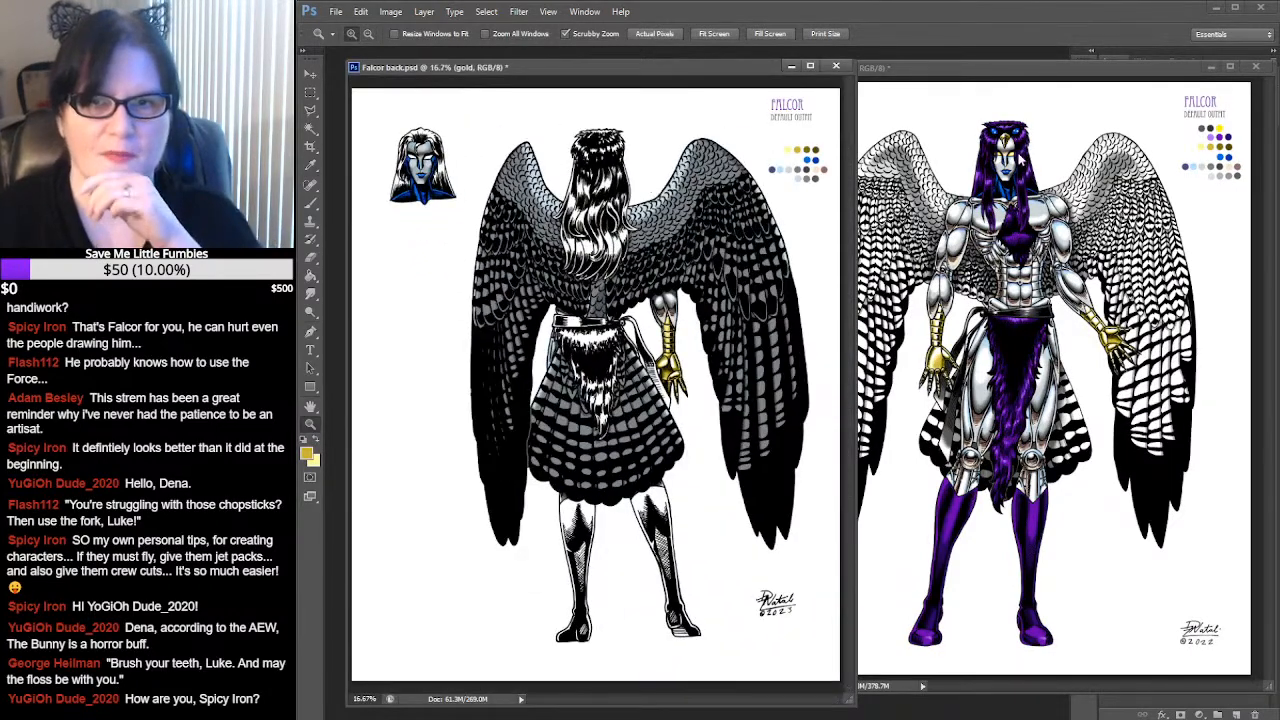
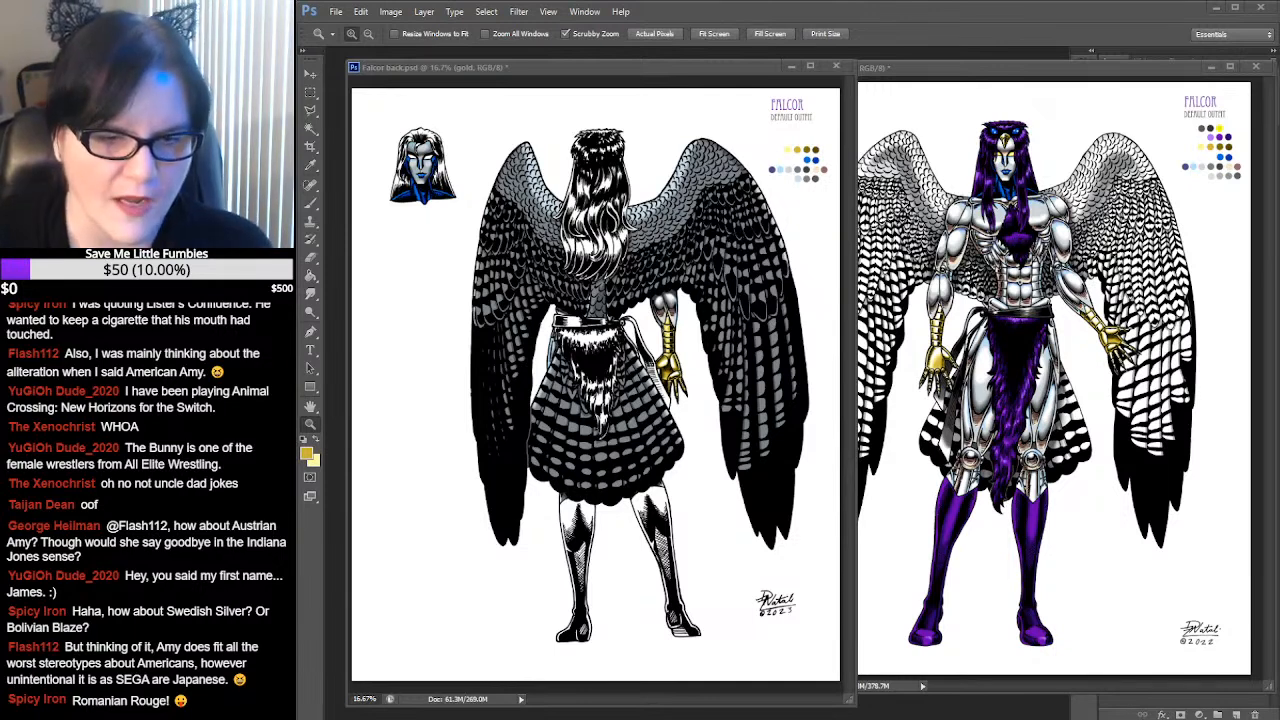
Switch to the Castle References folder in File Explorer, view the tower picture 2nd.jpg and close it
mouse_move(579, 718)
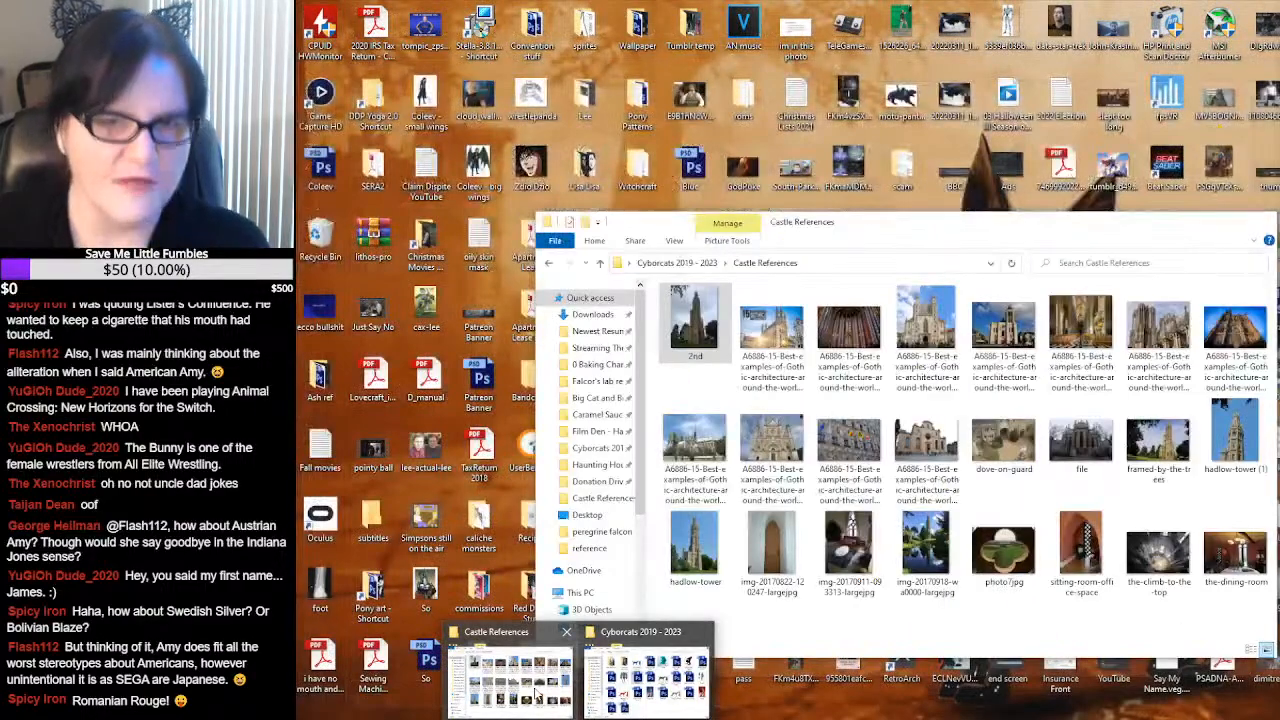
click(535, 693)
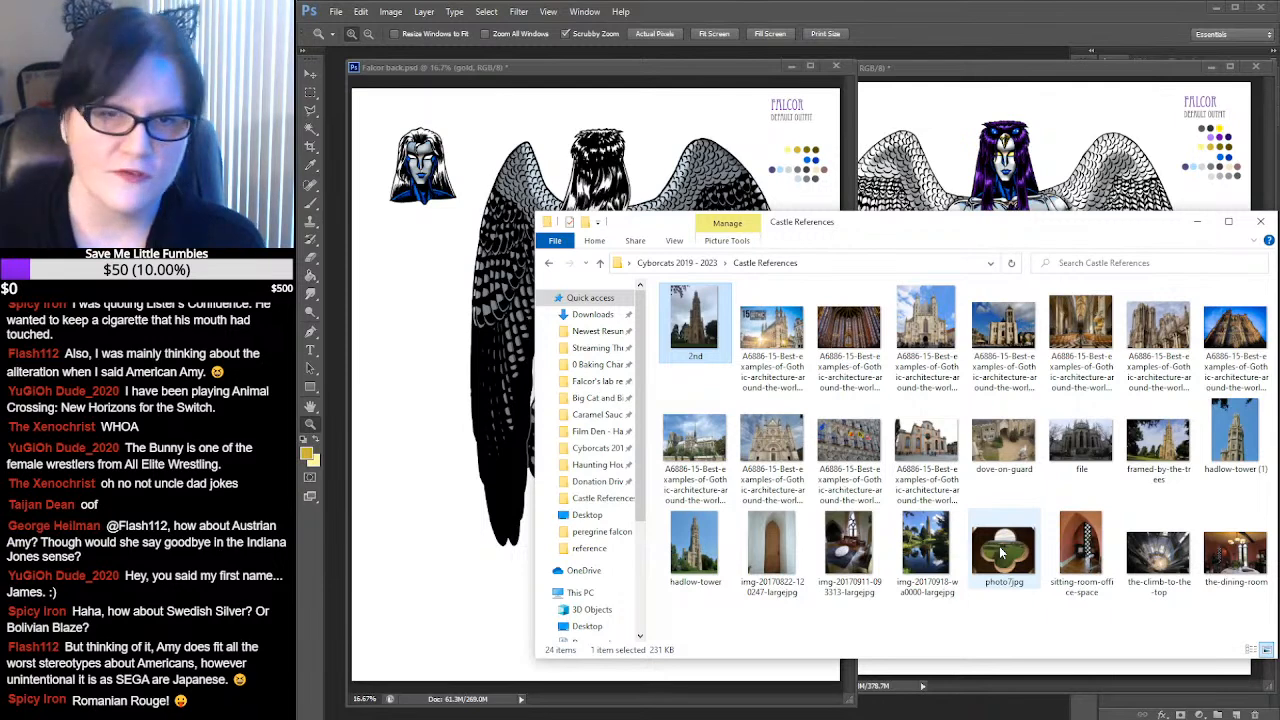
double_click(698, 344)
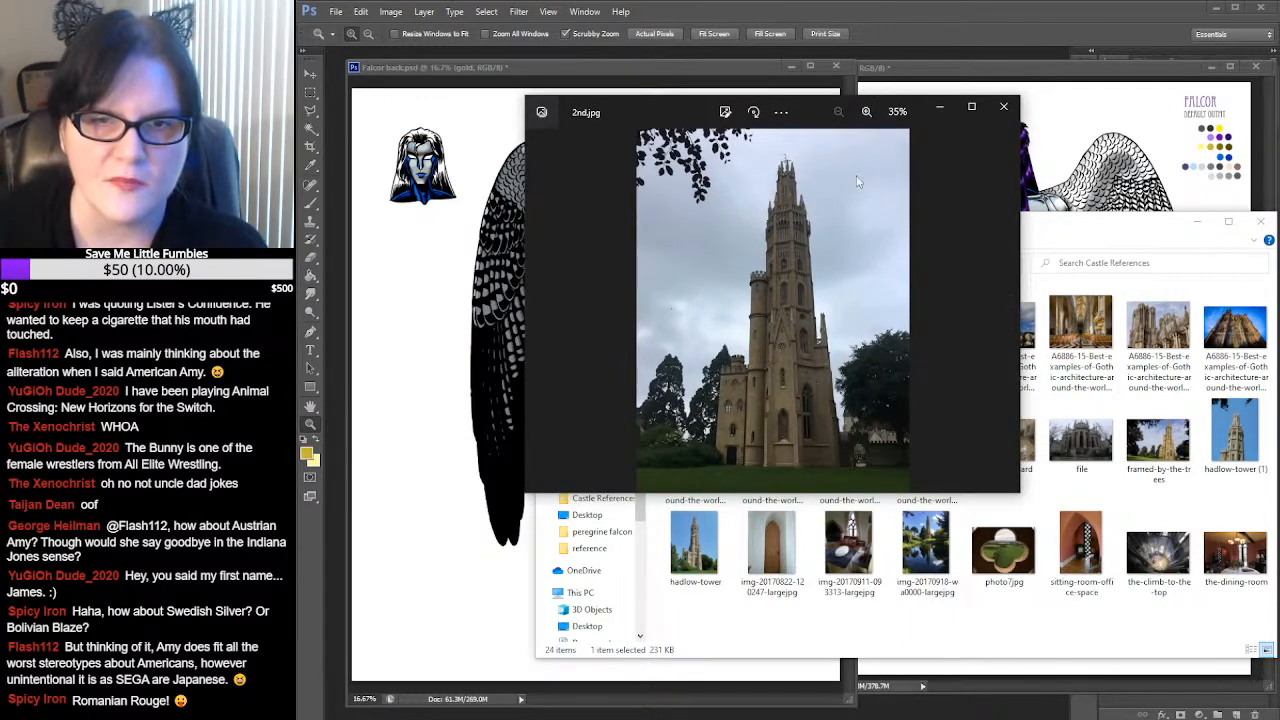
click(1004, 106)
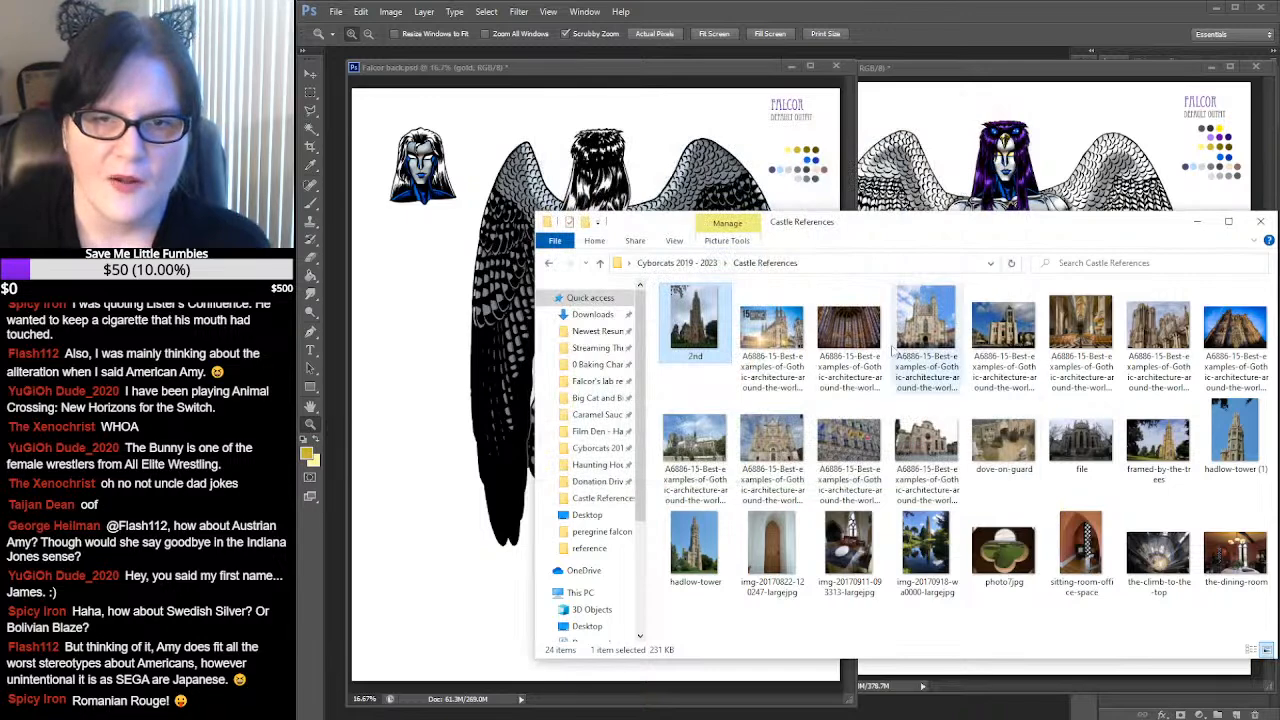
Look through the Gothic architecture pictures in the Castle References folder, from the title picture to the cathedral with the slender spire, and close the viewer
click(779, 332)
double_click(779, 332)
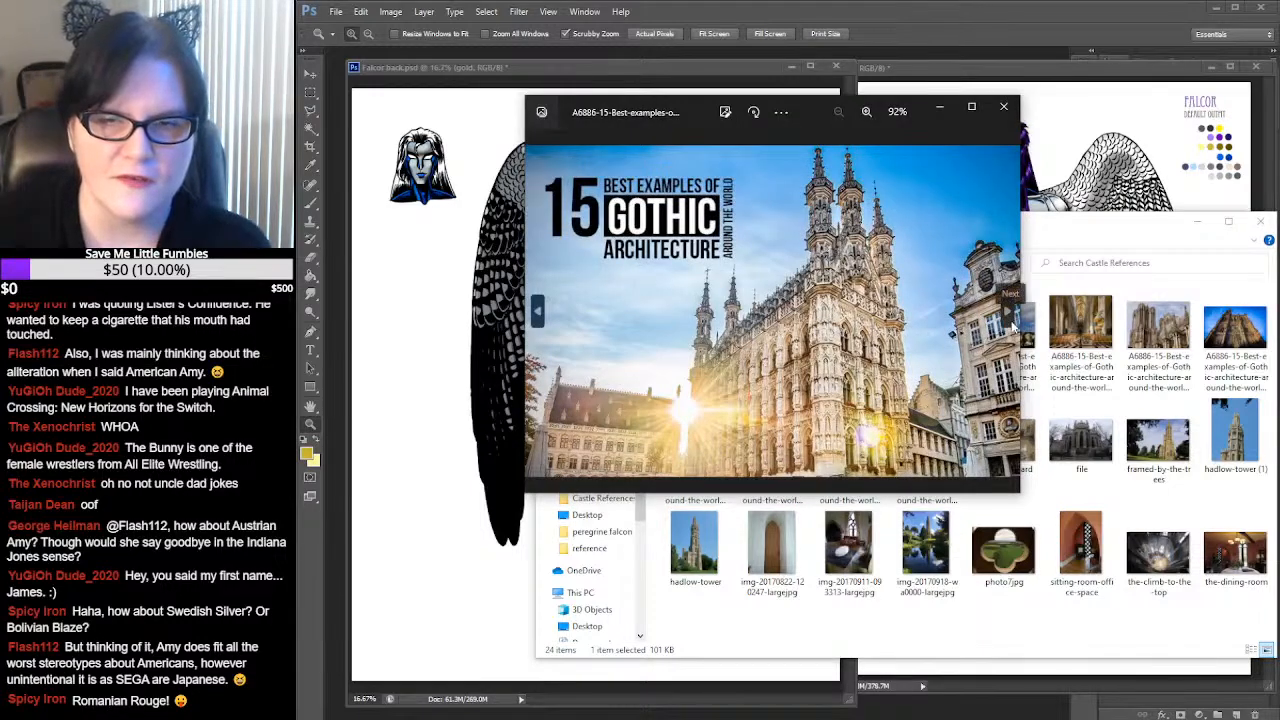
click(1009, 314)
click(1011, 314)
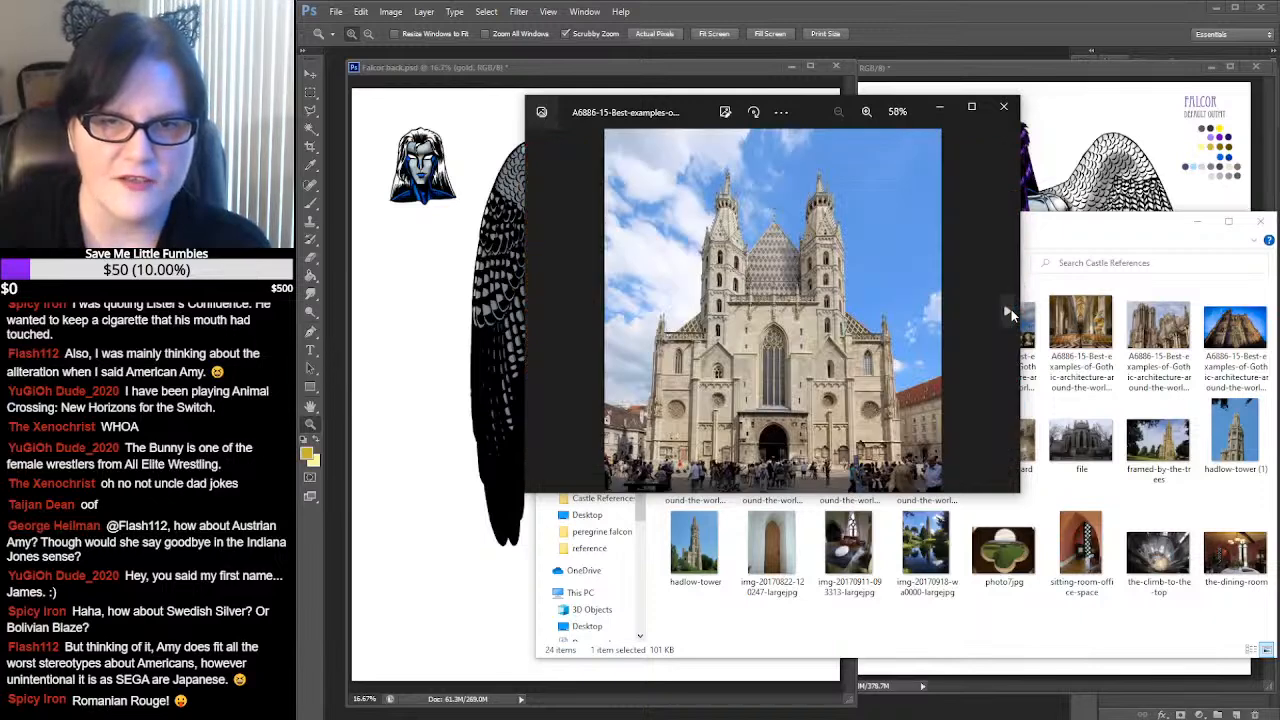
click(1011, 314)
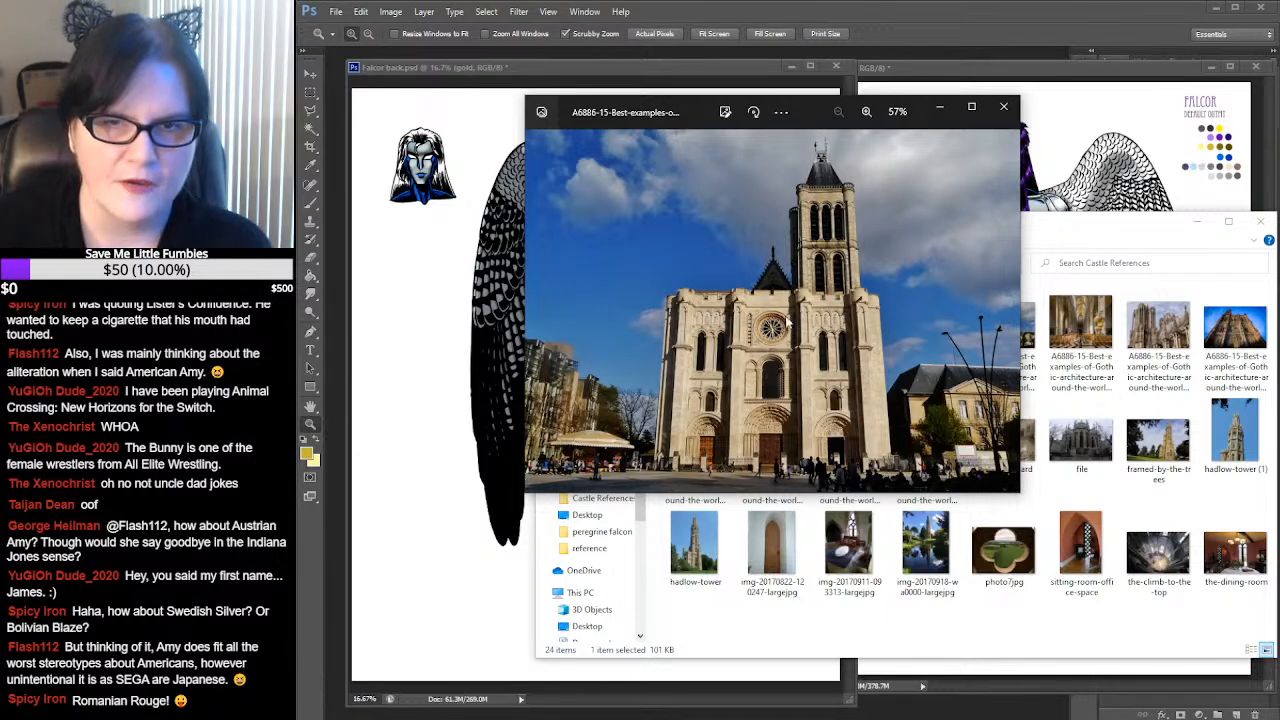
click(1008, 316)
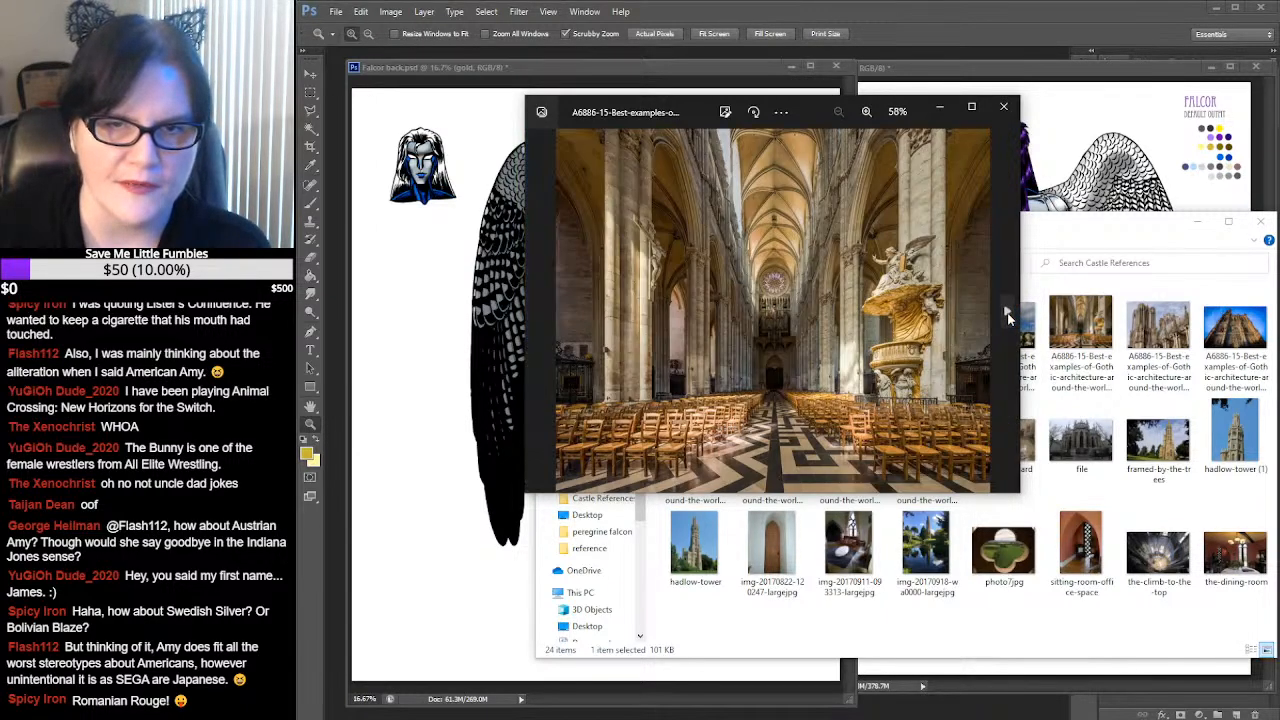
click(1008, 316)
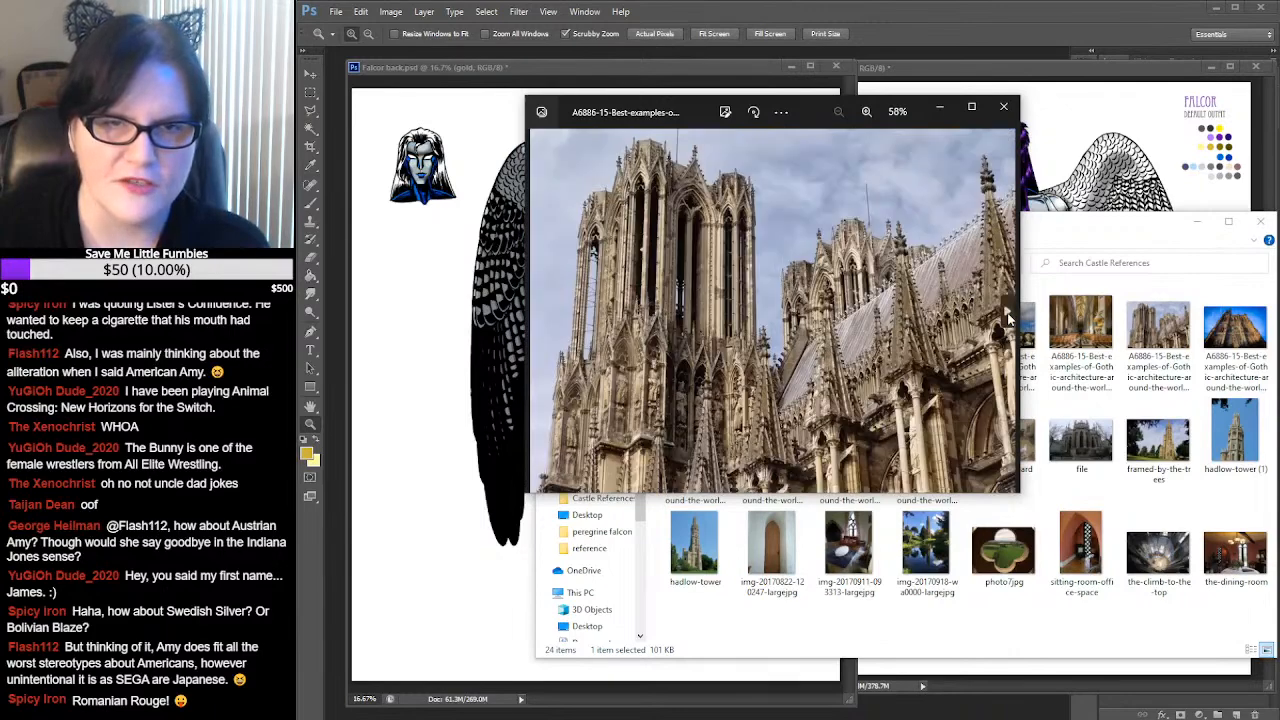
click(1008, 316)
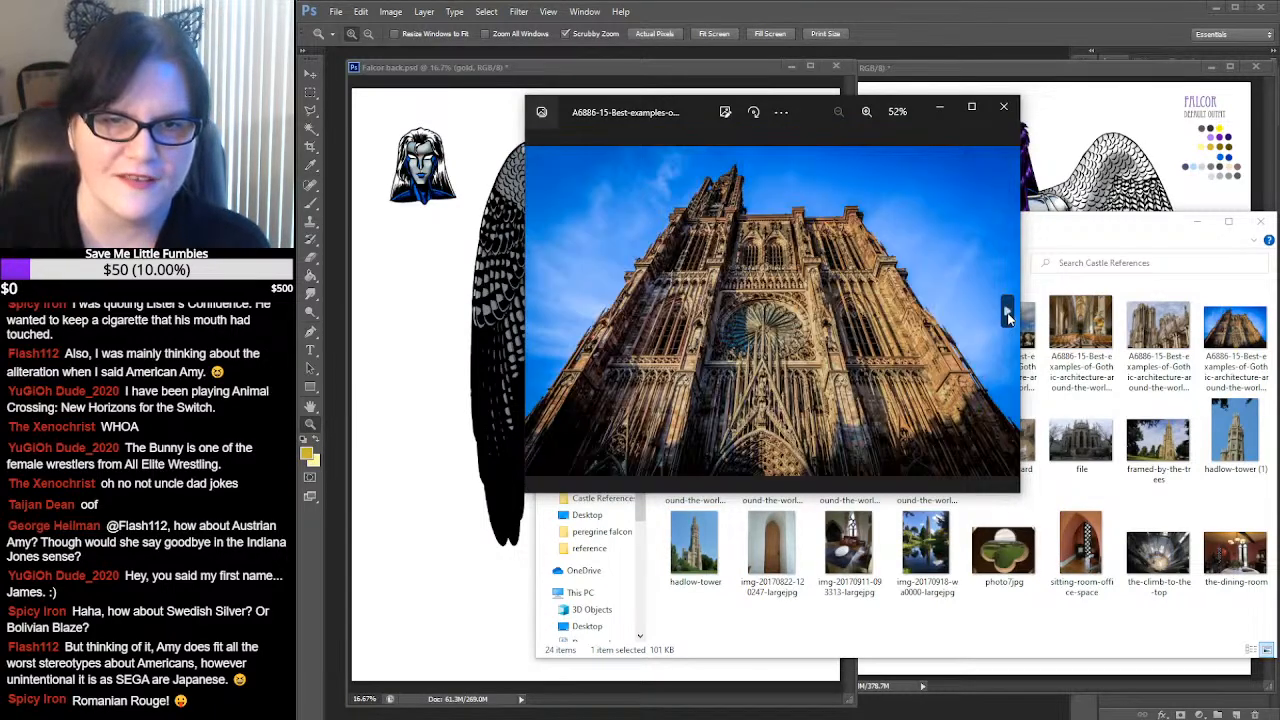
click(1008, 316)
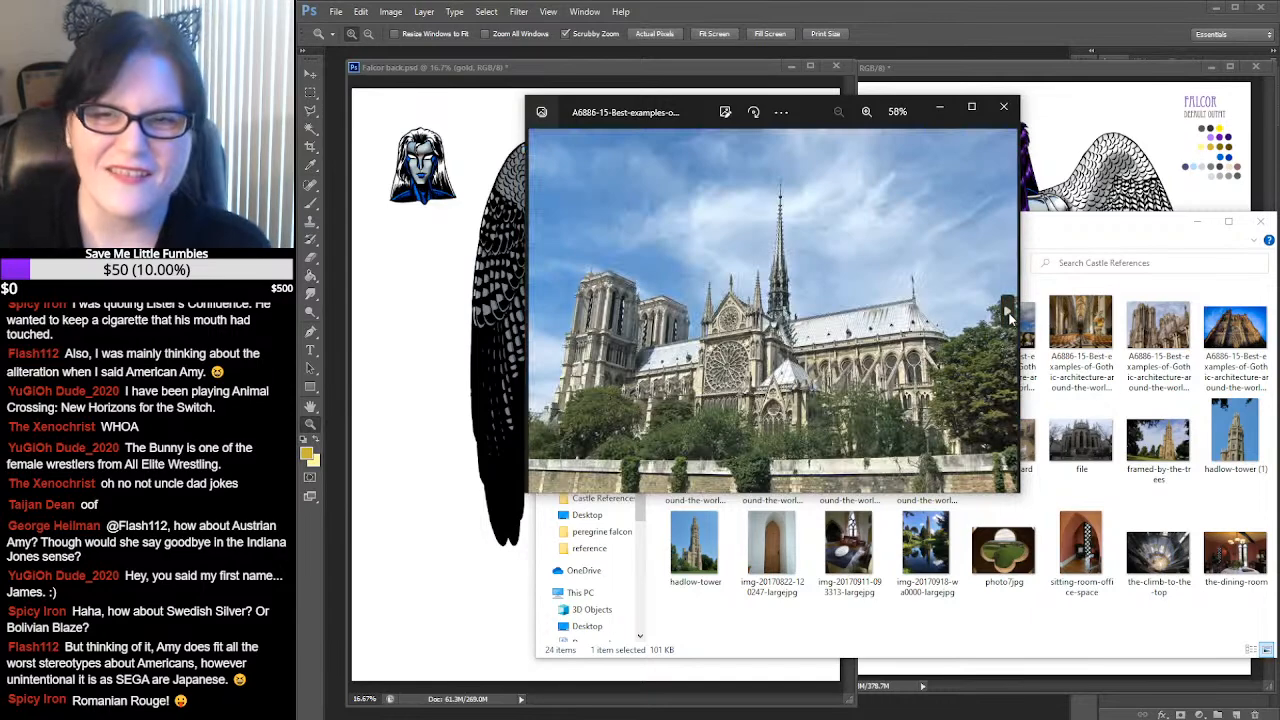
click(1004, 106)
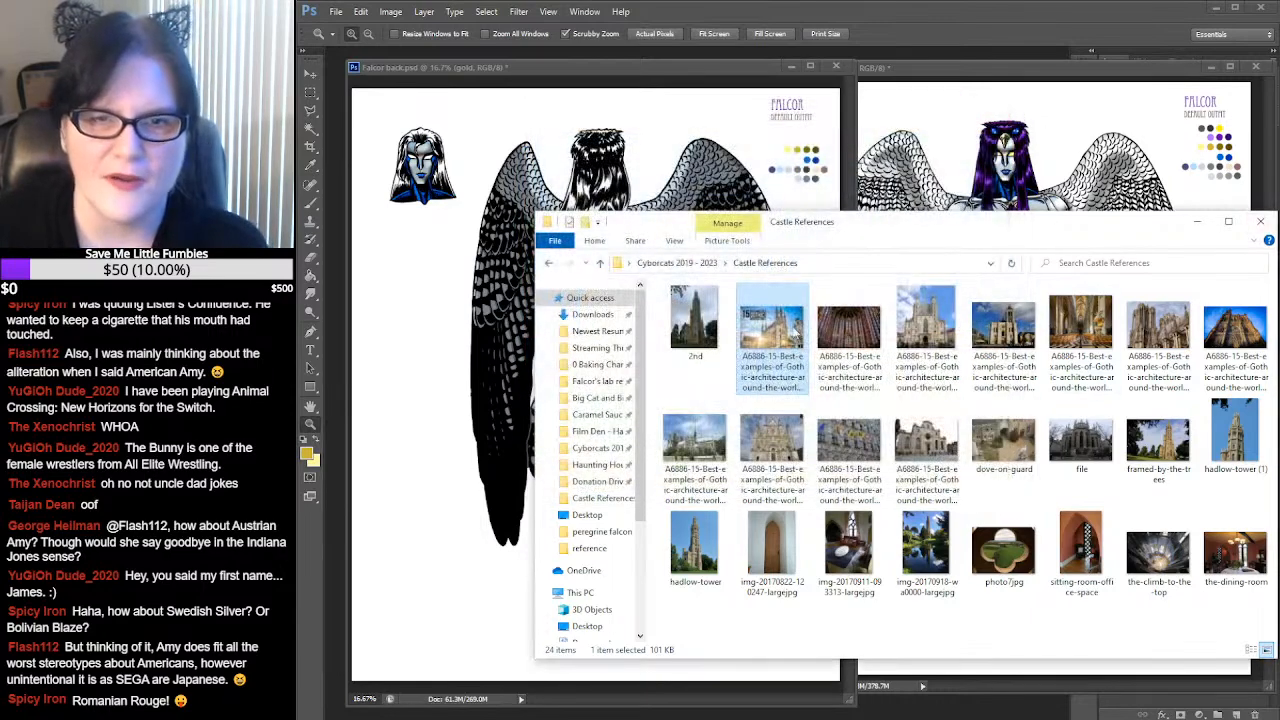
mouse_move(578, 712)
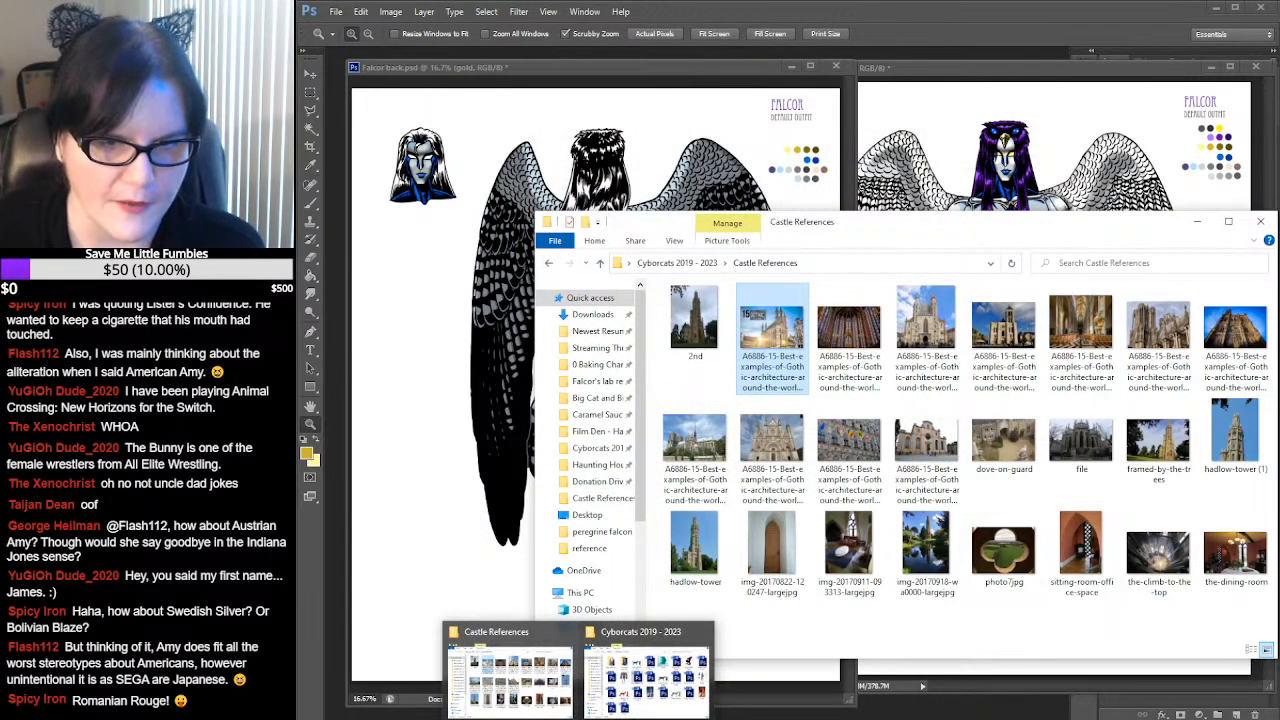
mouse_move(624, 700)
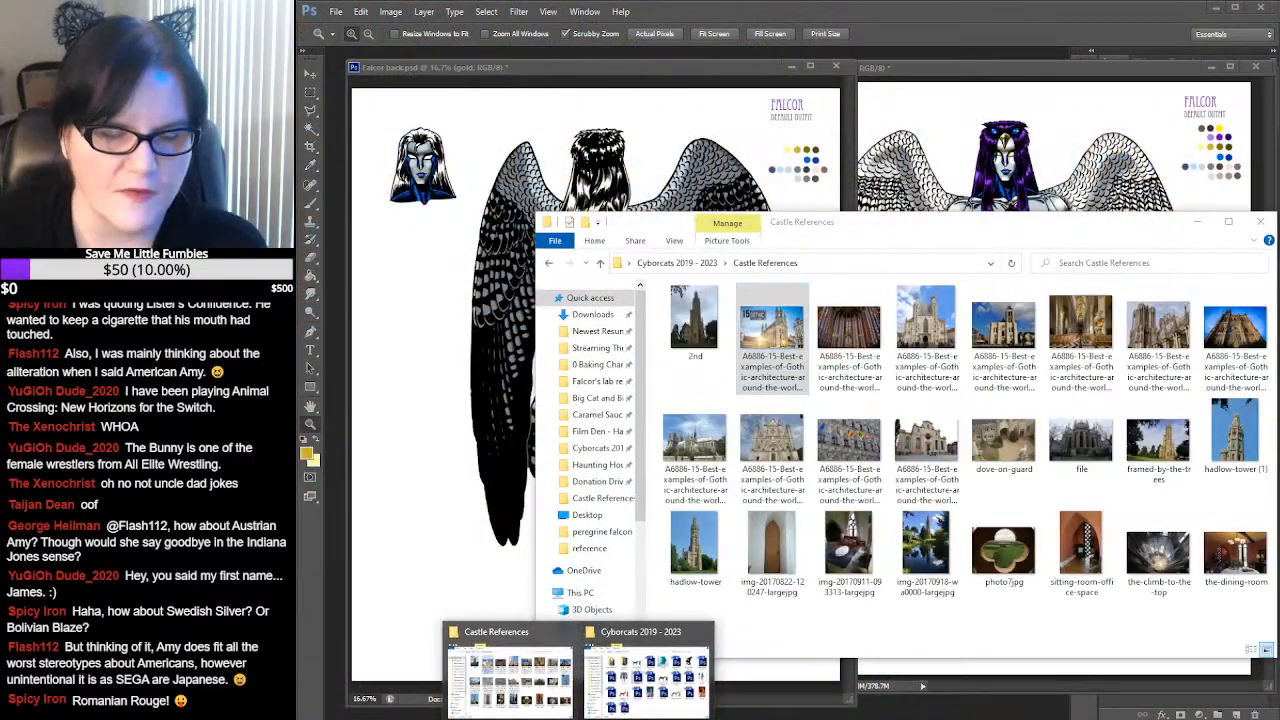
right_click(578, 712)
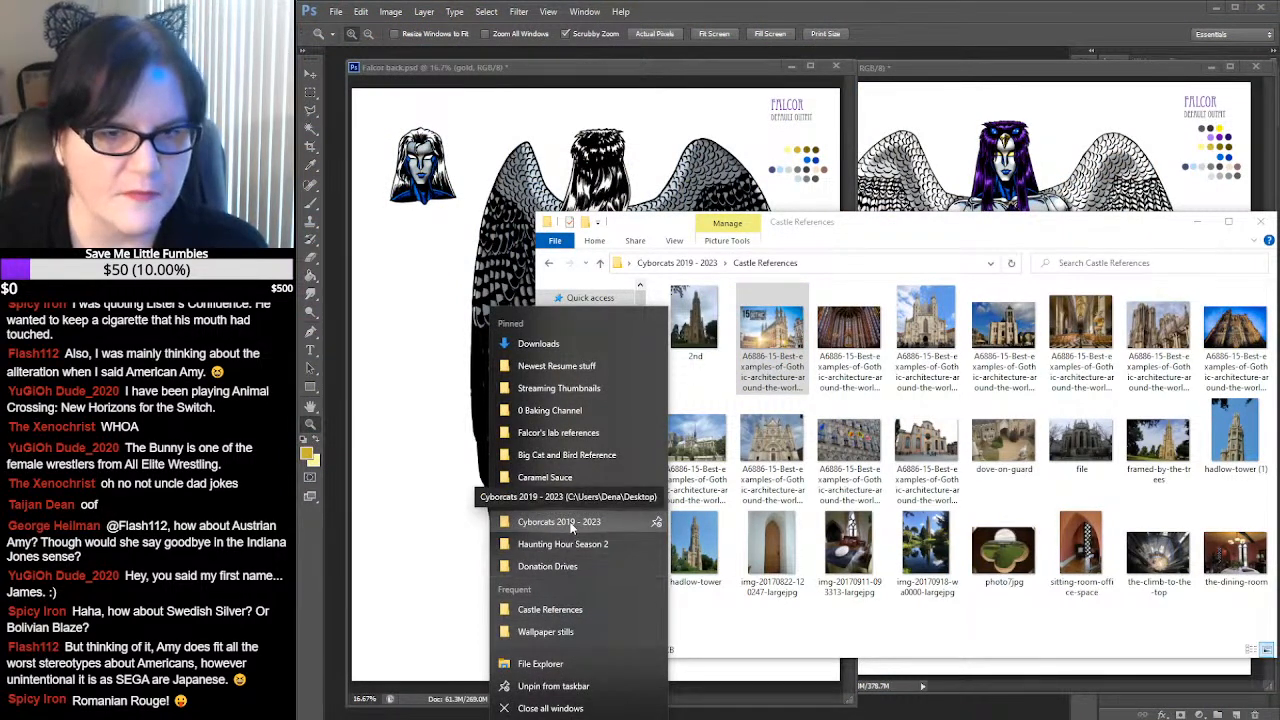
click(868, 252)
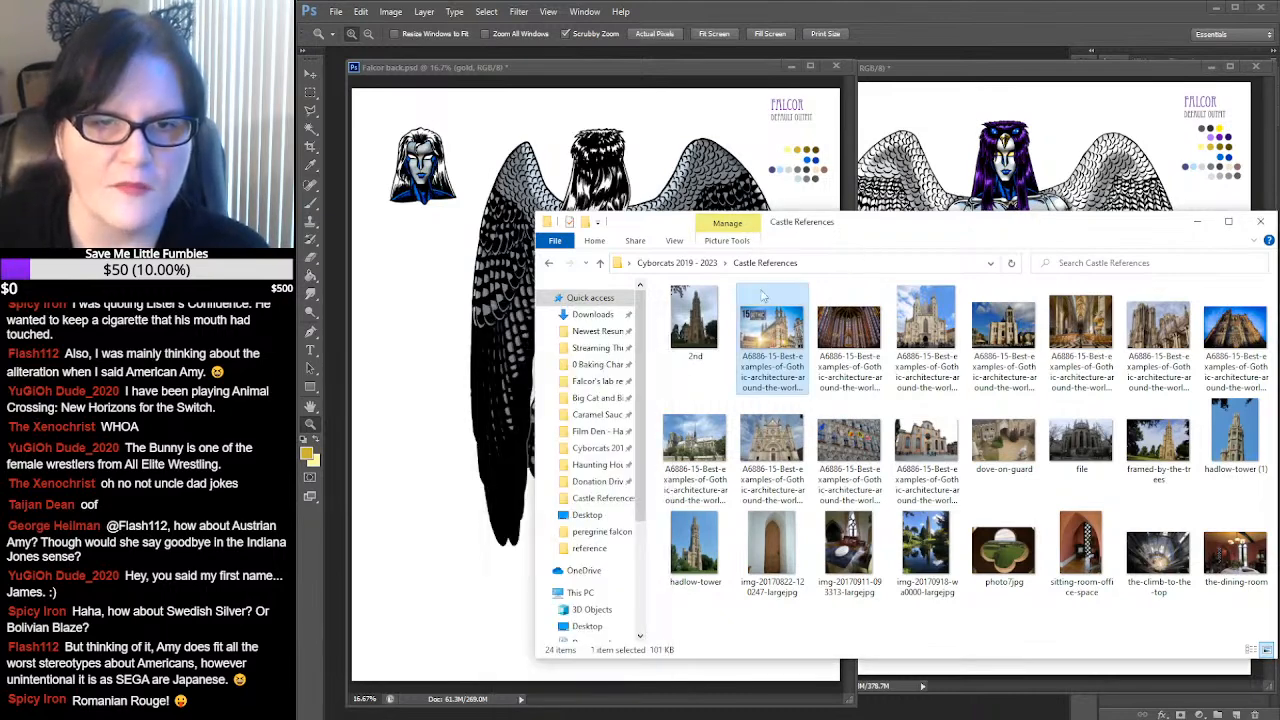
View the tower picture 2nd.jpg and the Gothic facade picture with flags, close both, and minimize the Castle References window to return to Photoshop
double_click(695, 315)
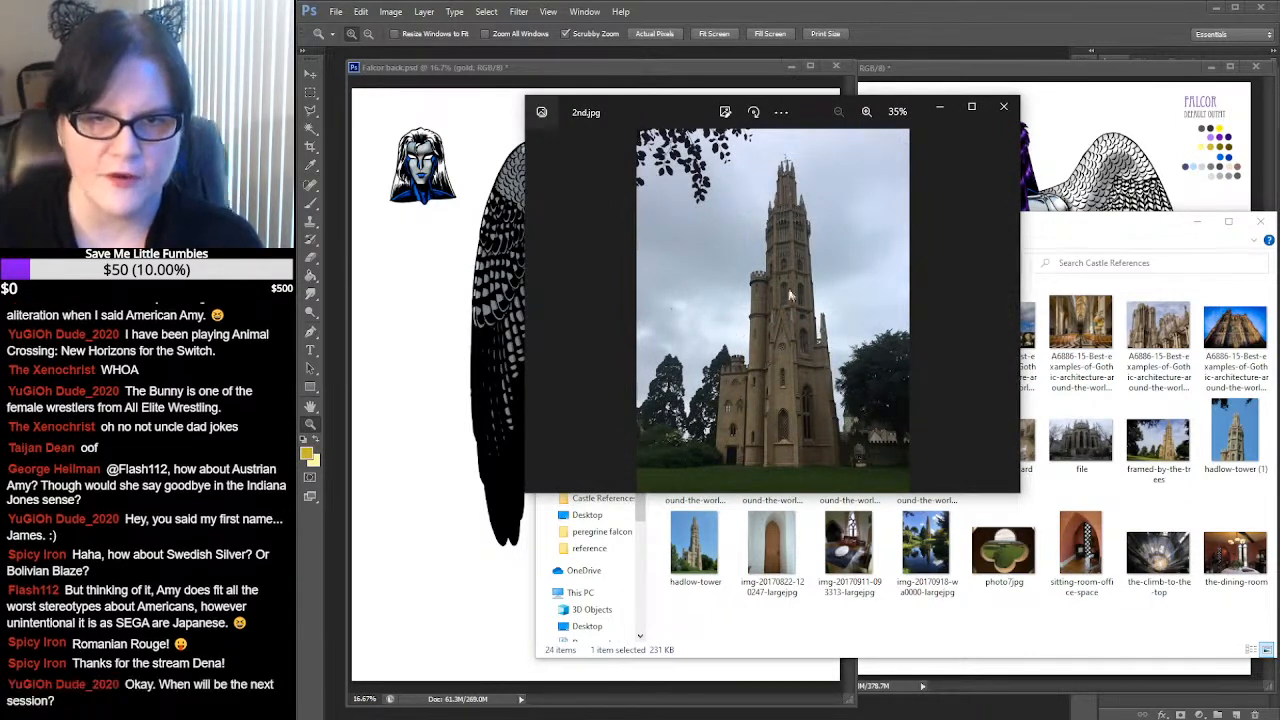
click(1003, 110)
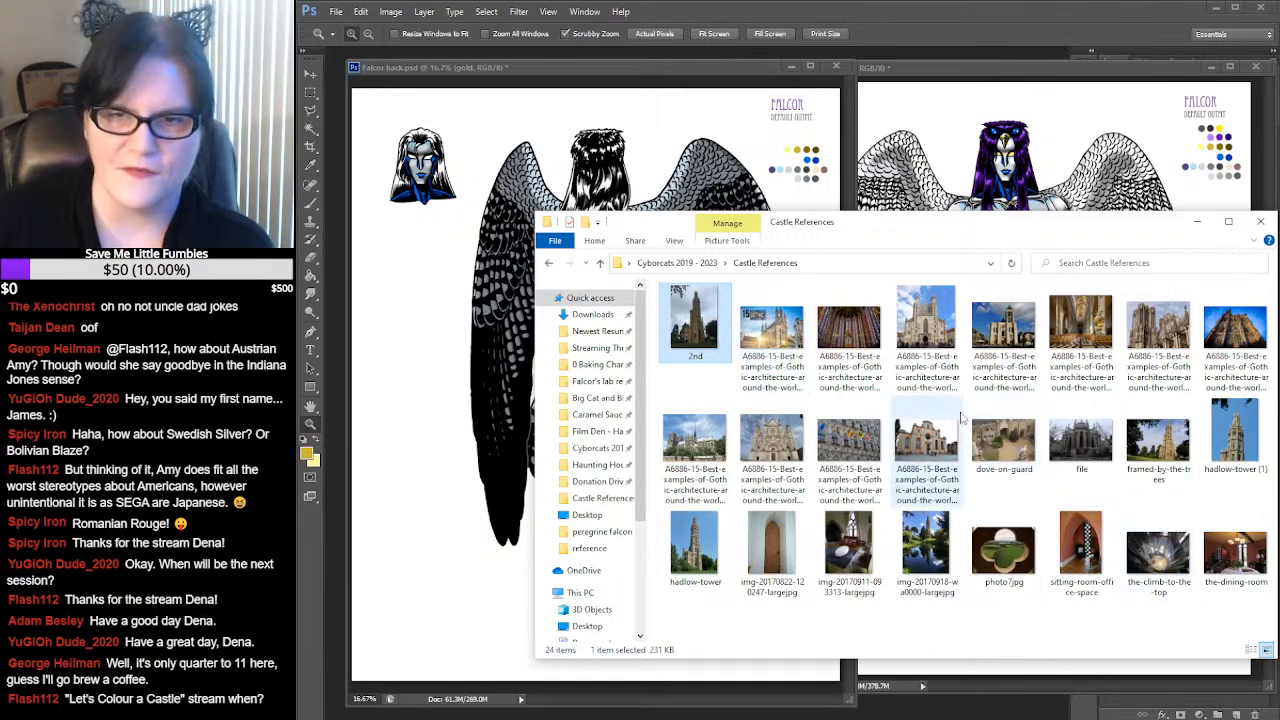
double_click(851, 448)
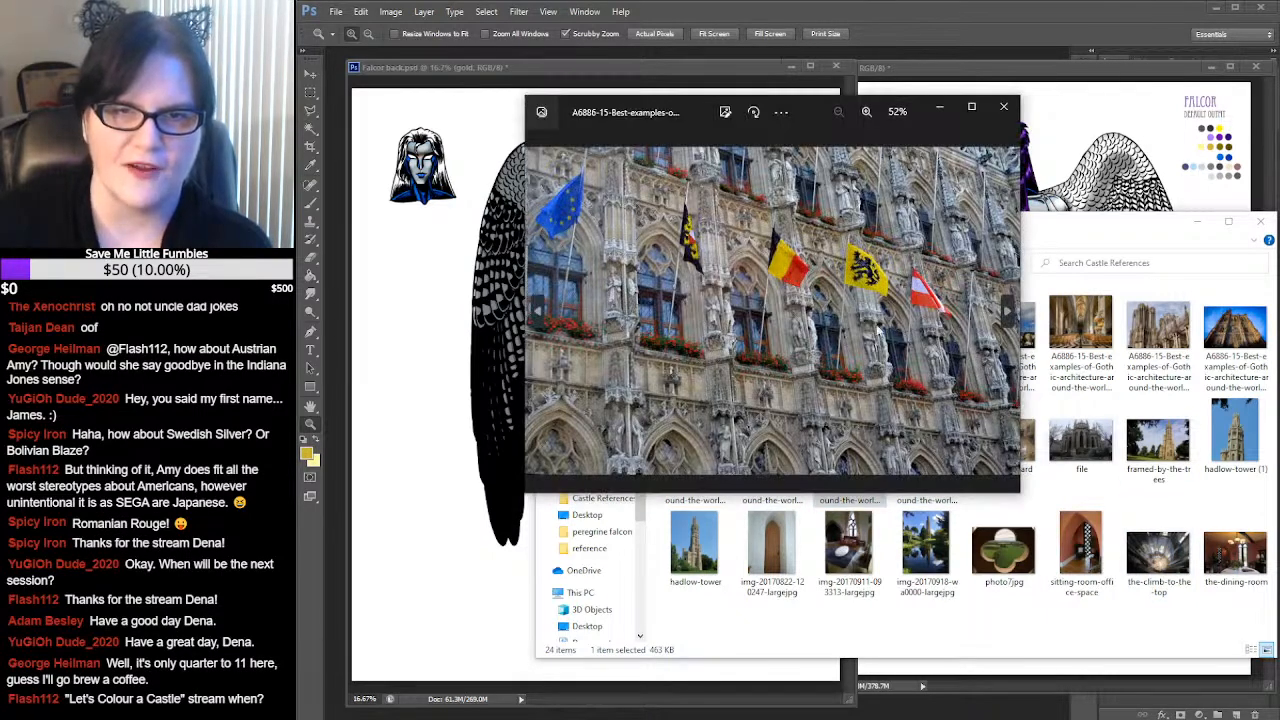
click(1004, 106)
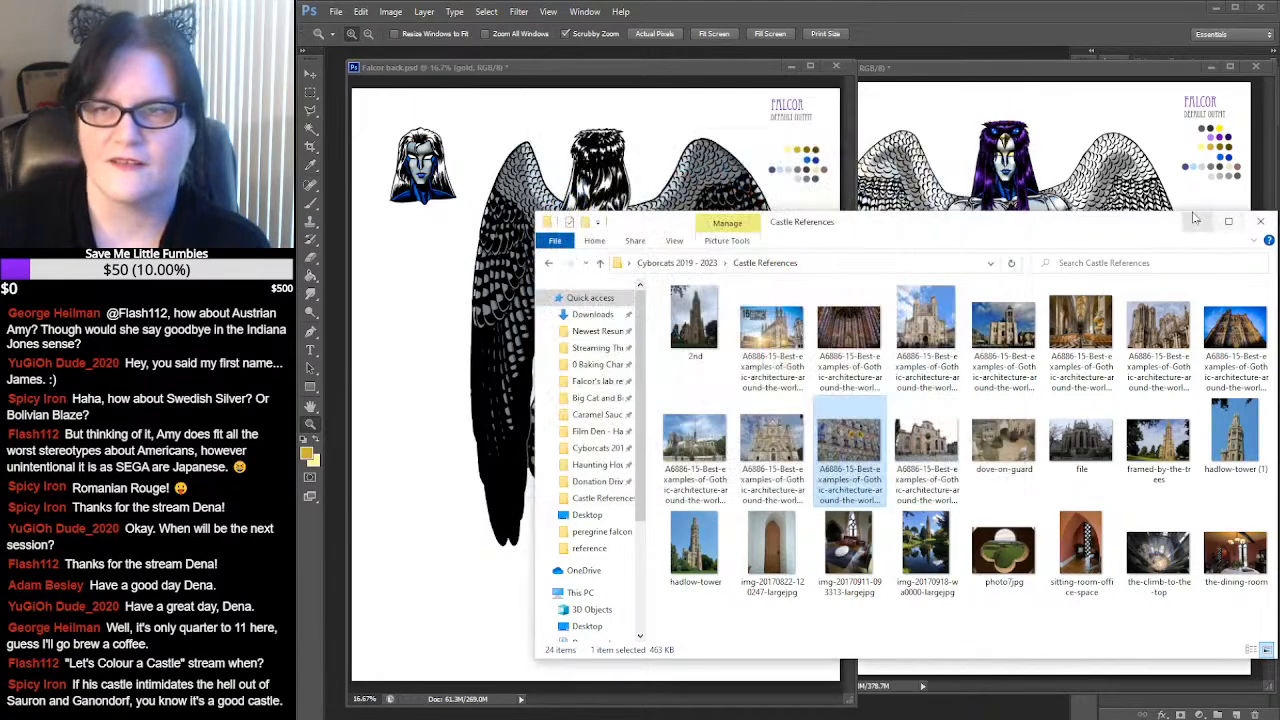
click(1195, 222)
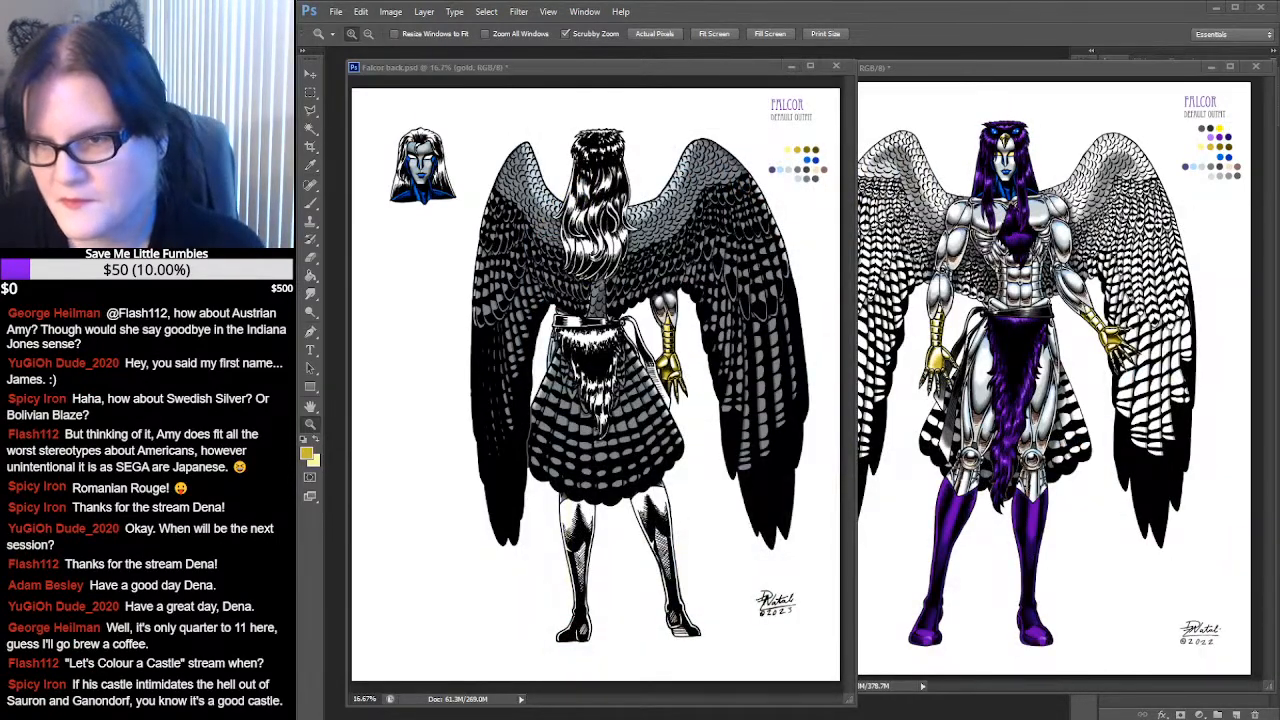